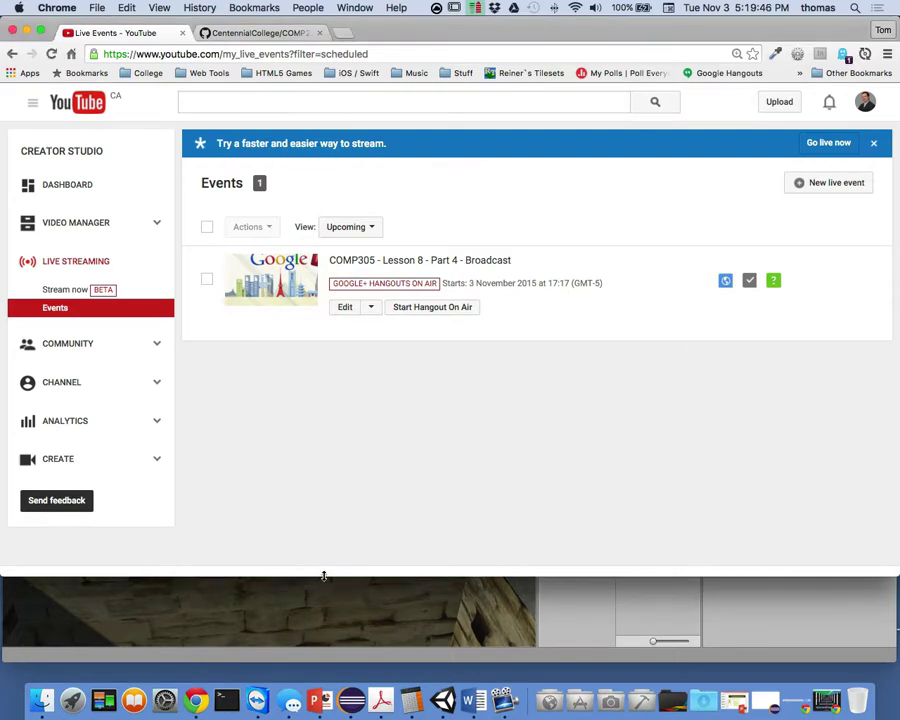
# Minimise the browser window and switch to the Main scene of the FPSDemo-Sec1 project in Unity
pyautogui.moveTo(323, 583); pyautogui.dragTo(323, 668)
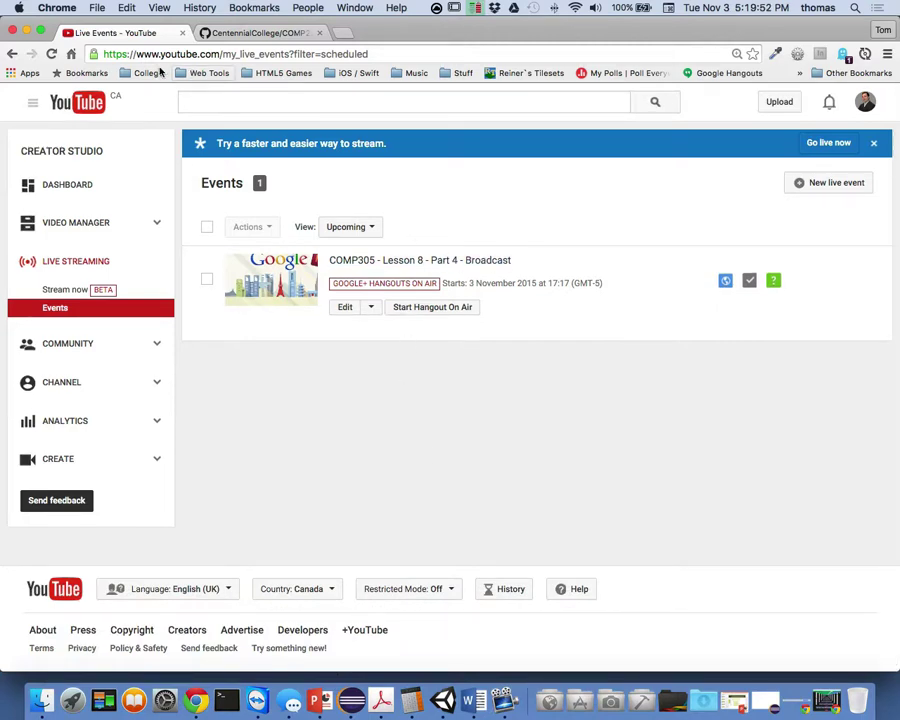
pyautogui.click(26, 32)
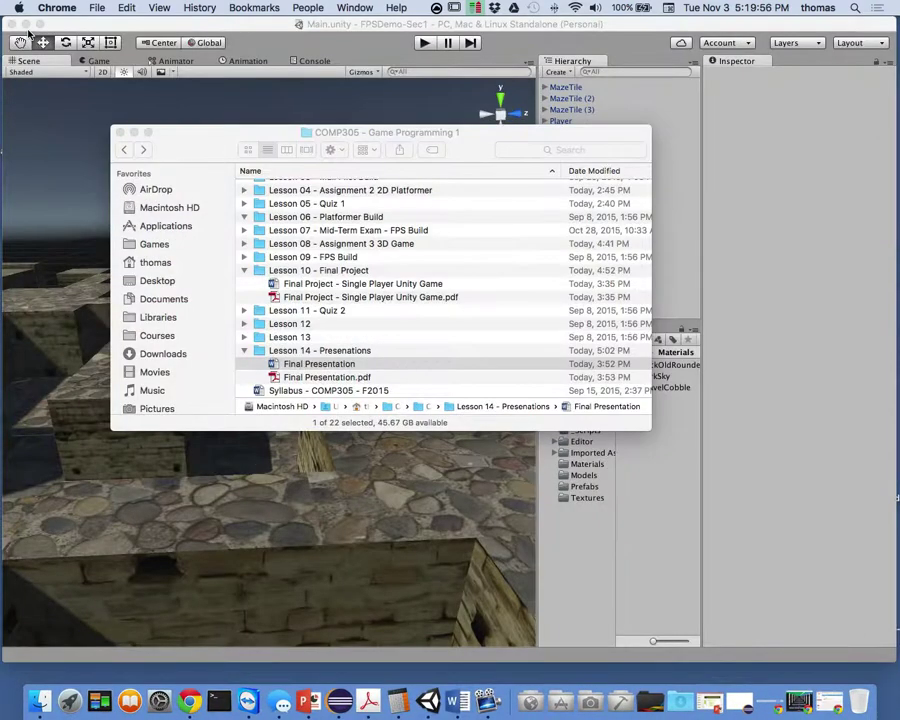
pyautogui.click(267, 30)
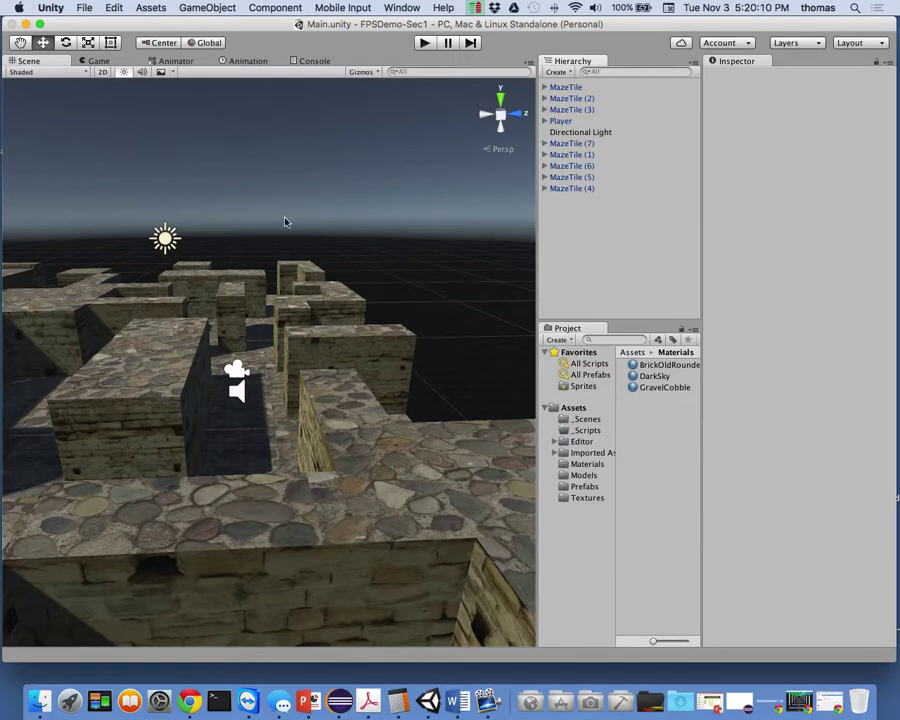
# Run the game and walk the player through the maze corridors in first-person view
pyautogui.scroll(-10, 368, 311)
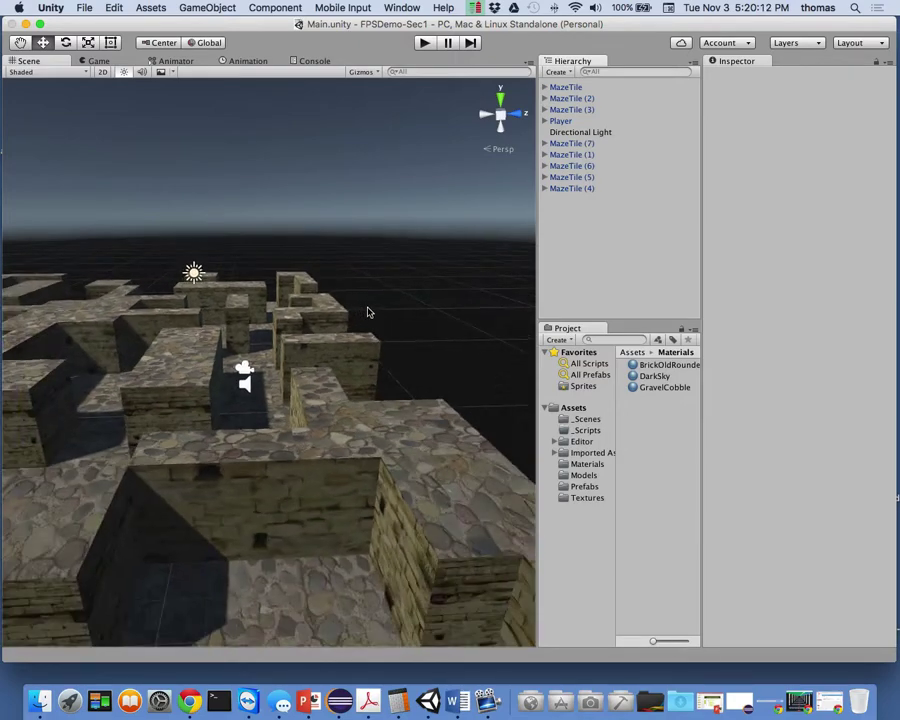
pyautogui.scroll(-3, 370, 309)
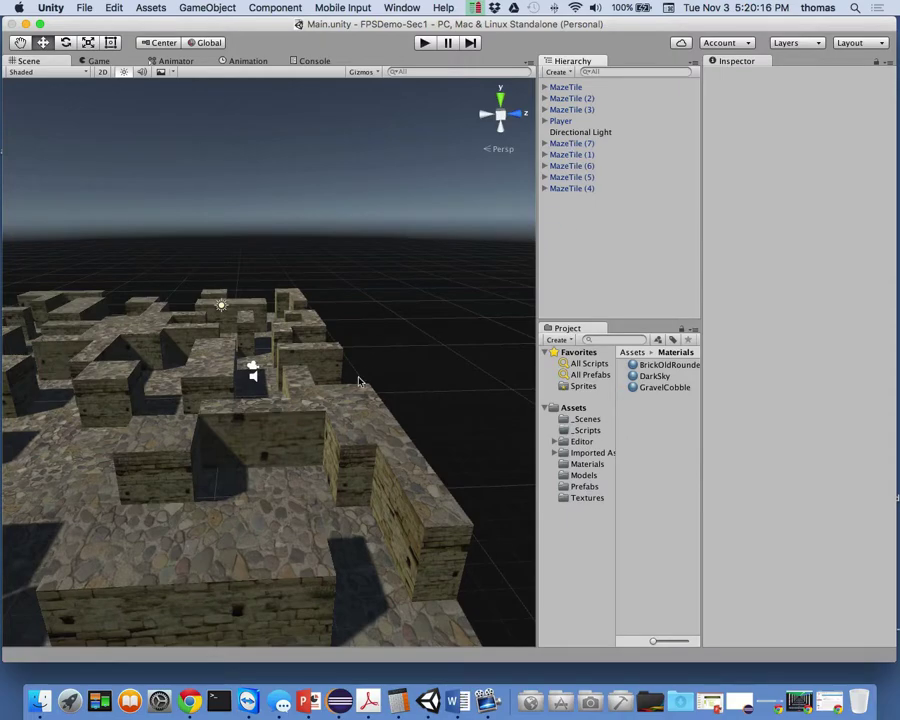
pyautogui.moveTo(370, 375); pyautogui.dragTo(398, 256, button='right')
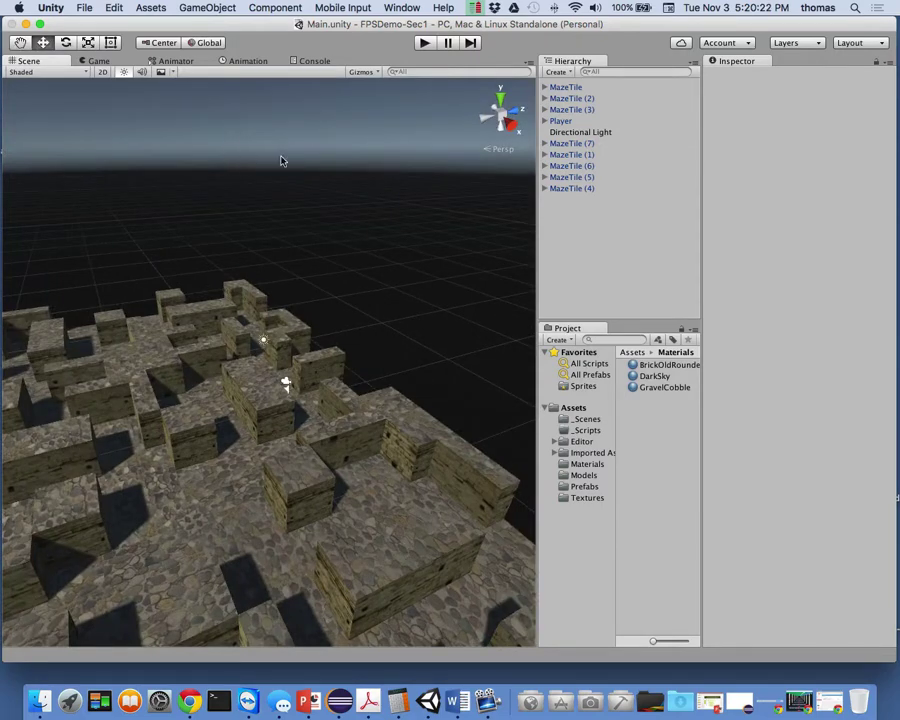
pyautogui.click(425, 44)
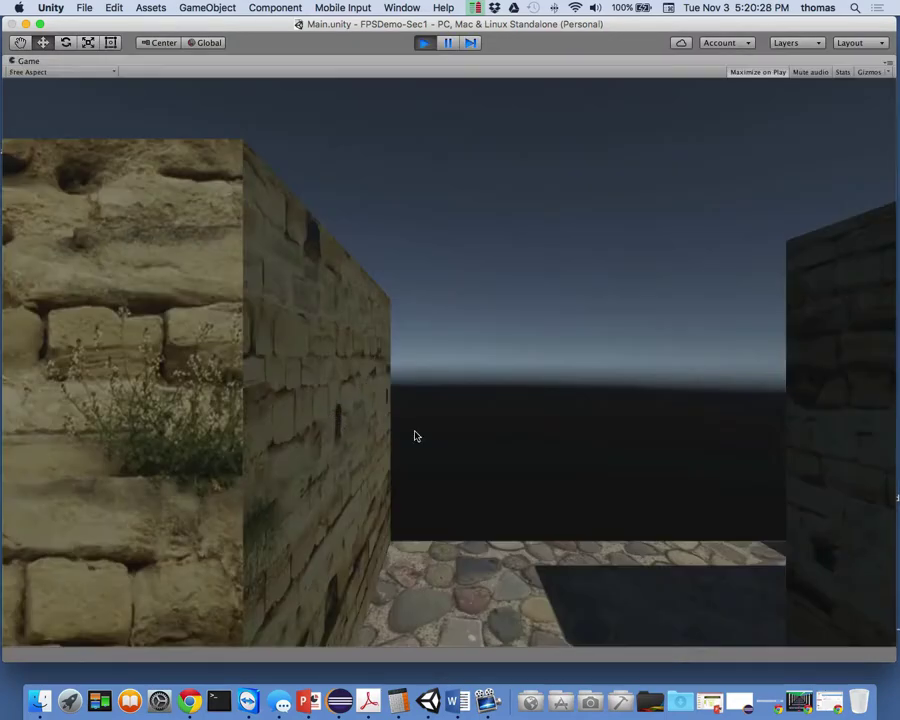
pyautogui.press('w')
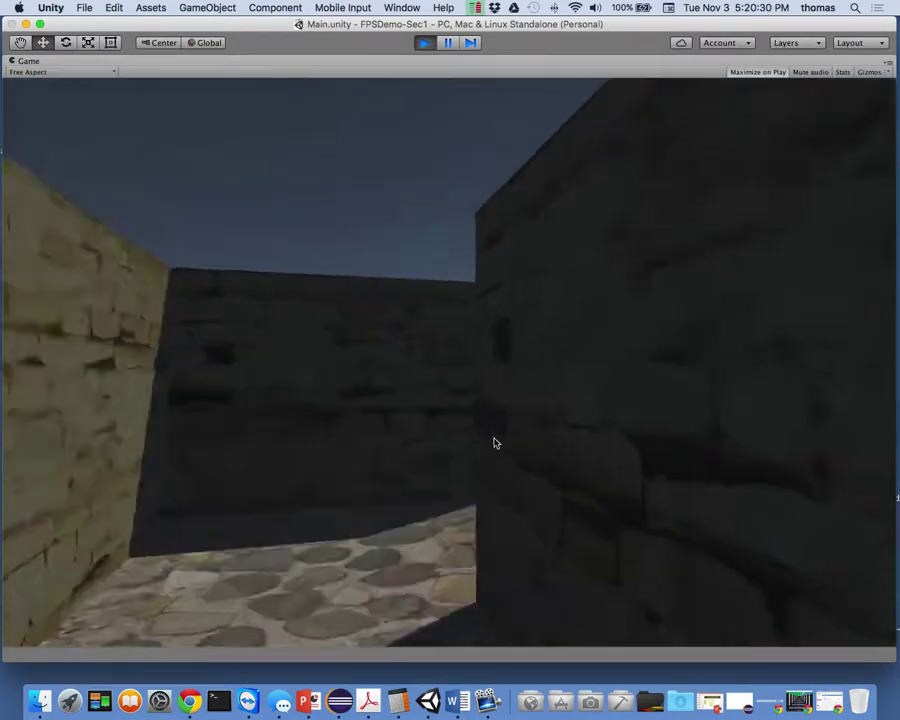
pyautogui.press('w')
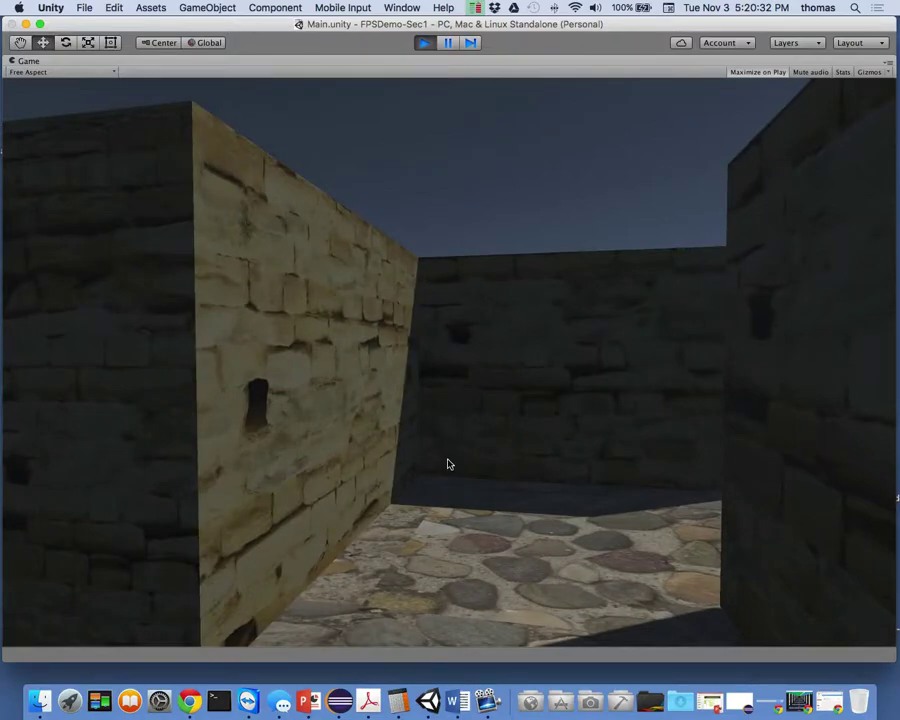
pyautogui.press('w')
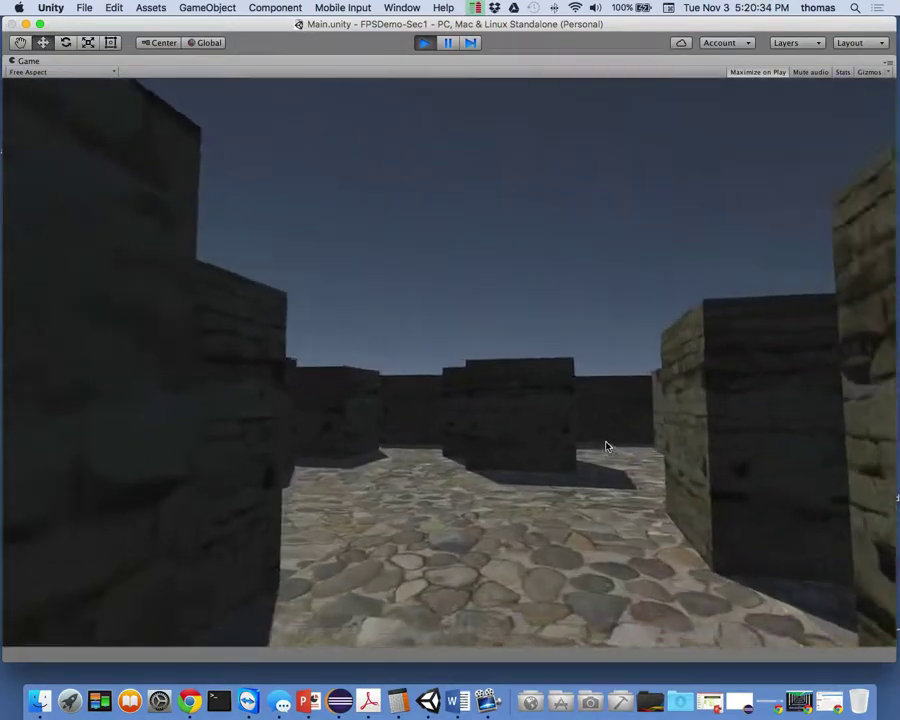
pyautogui.press('w')
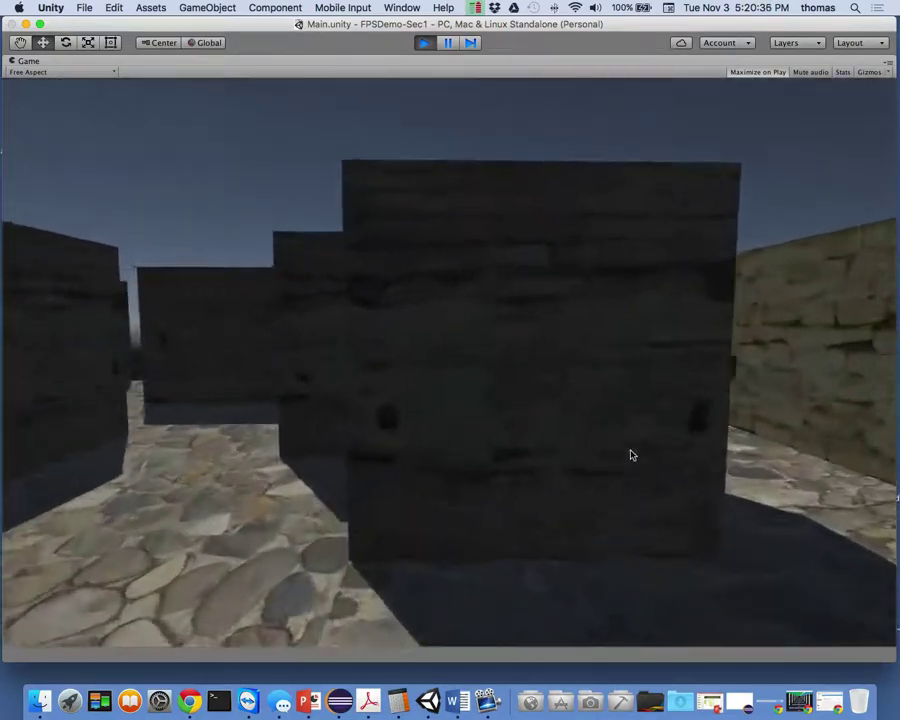
# Jump onto the maze walls, cross the wall tops while looking around, and stop the game
pyautogui.press('space')
pyautogui.press('w')
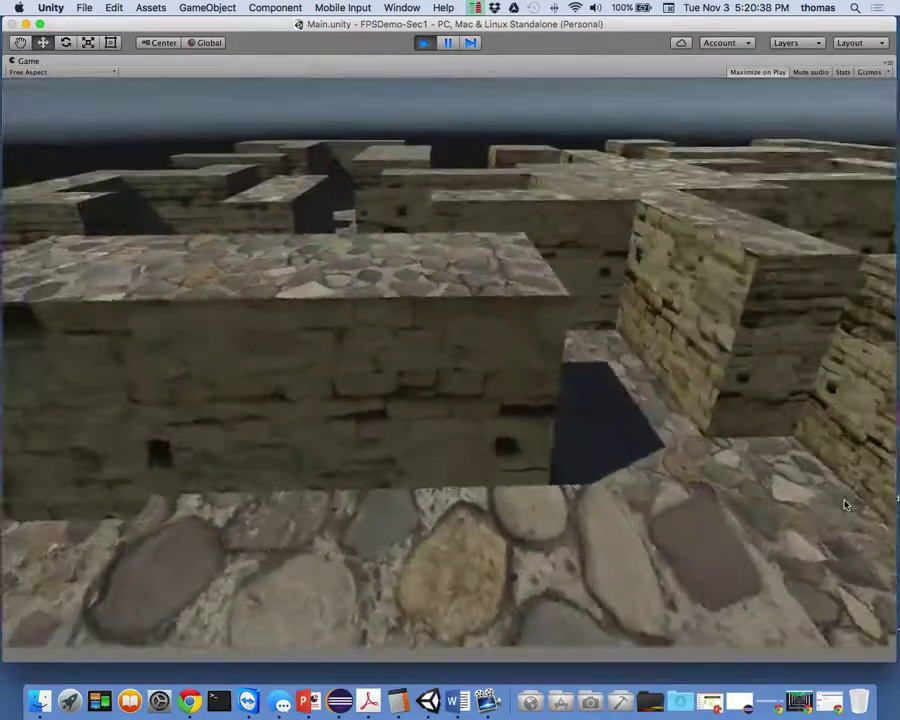
pyautogui.press('w')
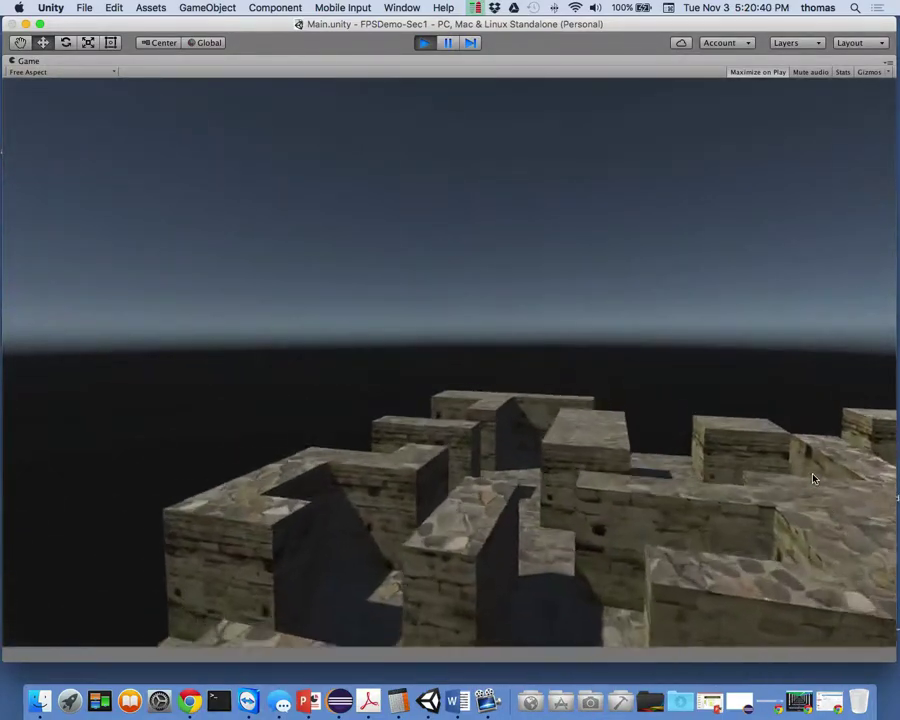
pyautogui.press('w')
pyautogui.press('space')
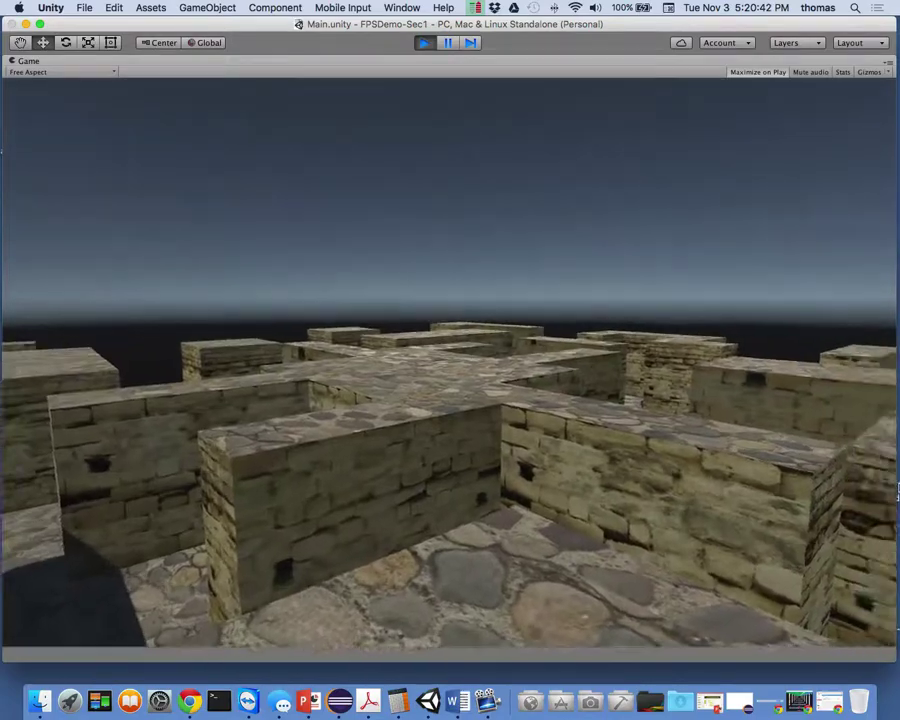
pyautogui.press('w')
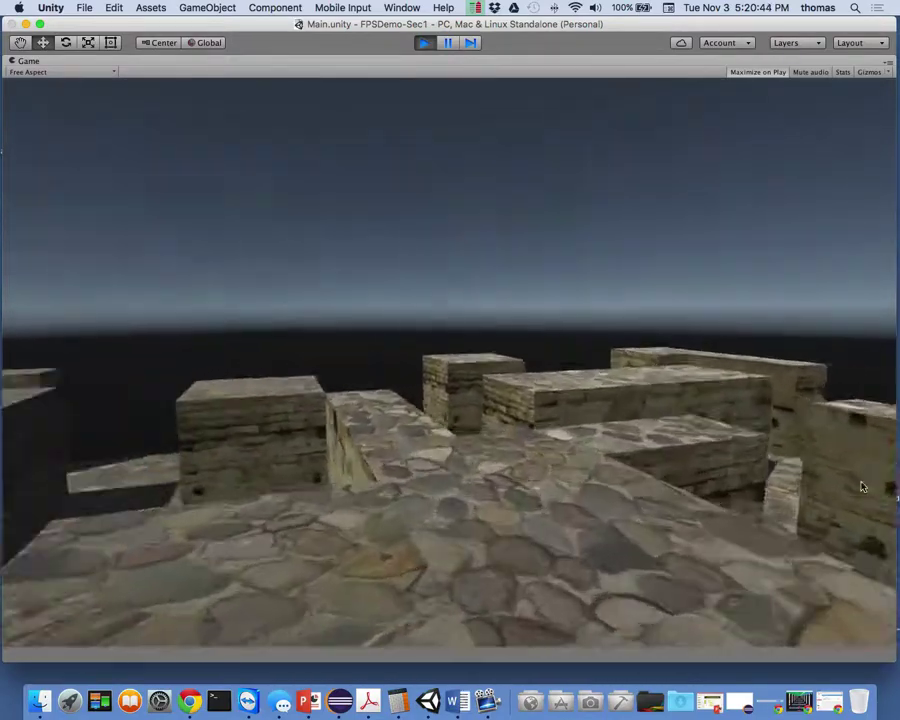
pyautogui.press('w')
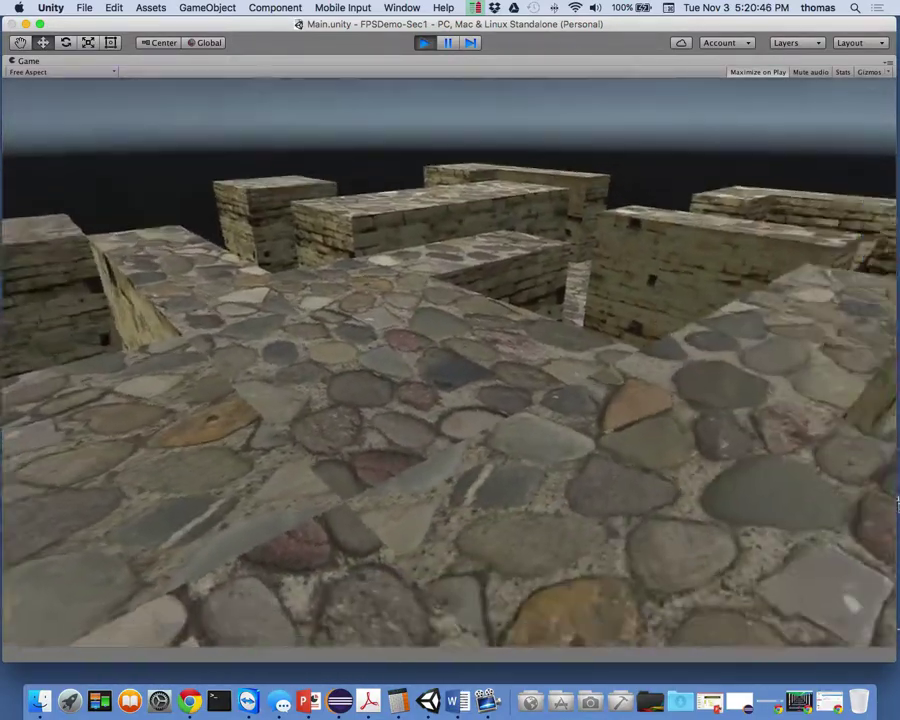
pyautogui.press('space')
pyautogui.press('w')
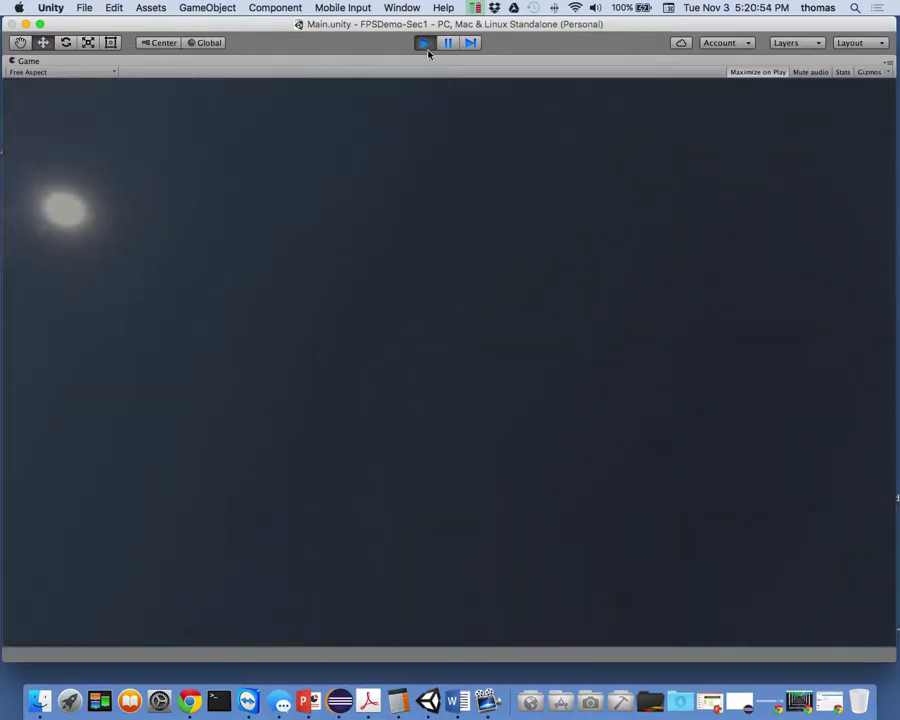
pyautogui.click(425, 44)
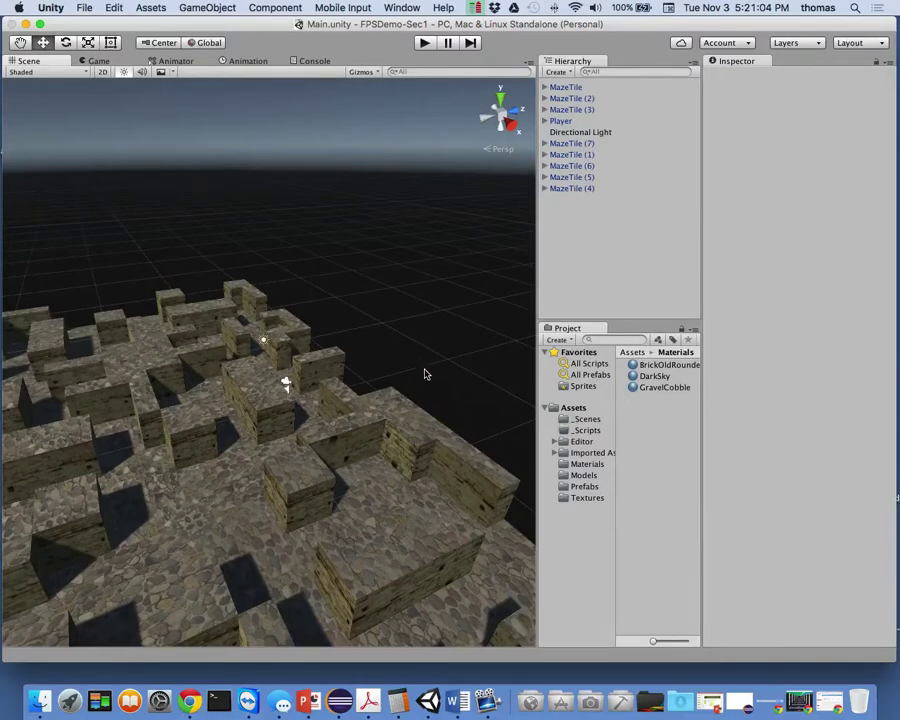
# Examine the overall maze layout in the Scene view, trying the 2D side view and a view from above
pyautogui.scroll(-5, 424, 372)
pyautogui.scroll(-3, 386, 367)
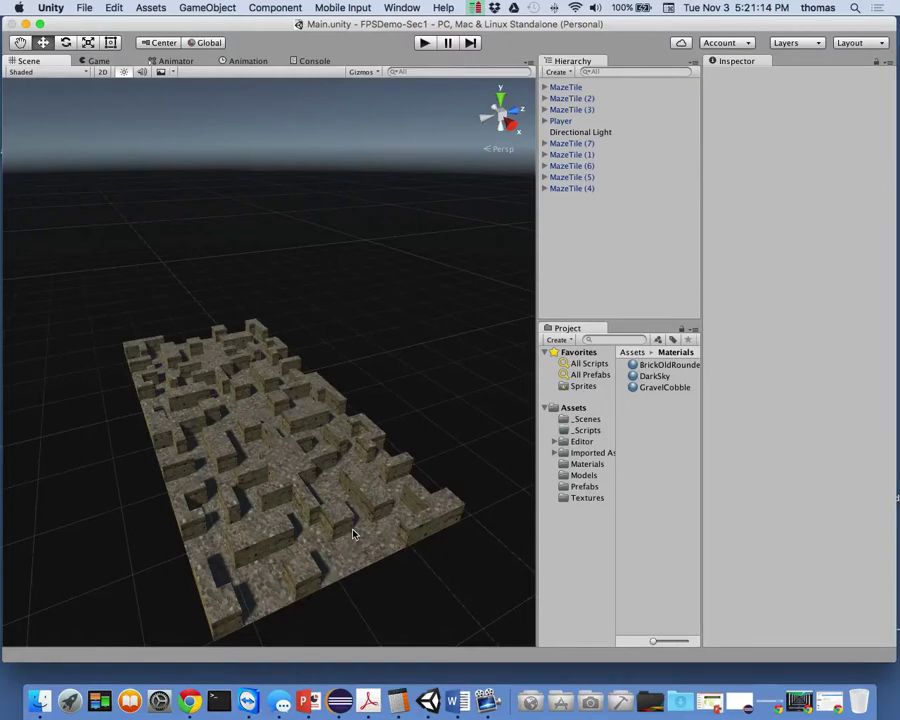
pyautogui.click(103, 73)
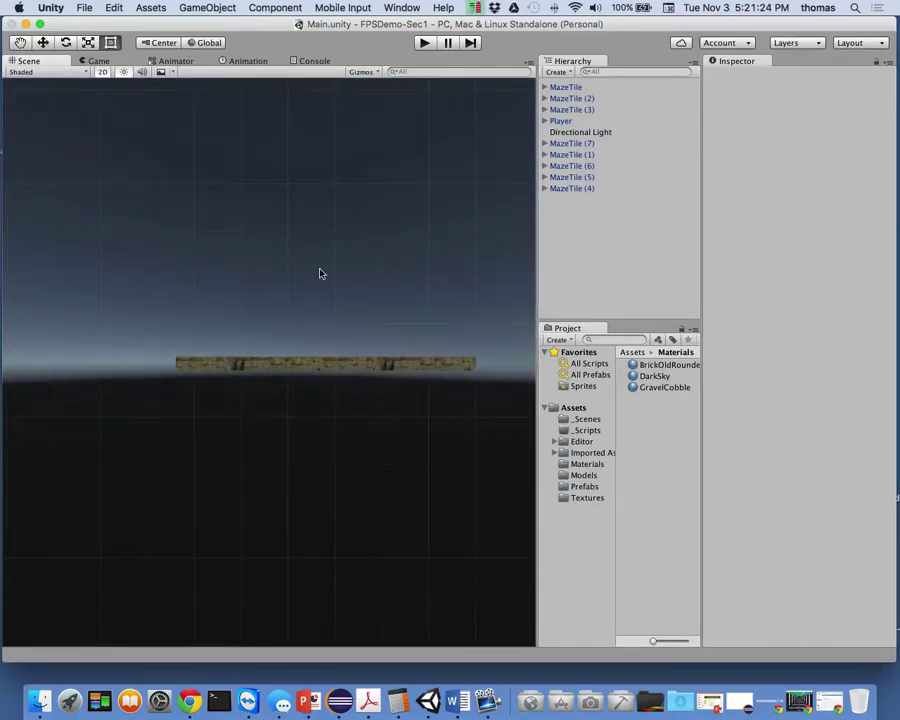
pyautogui.moveTo(293, 348); pyautogui.dragTo(270, 368, button='middle')
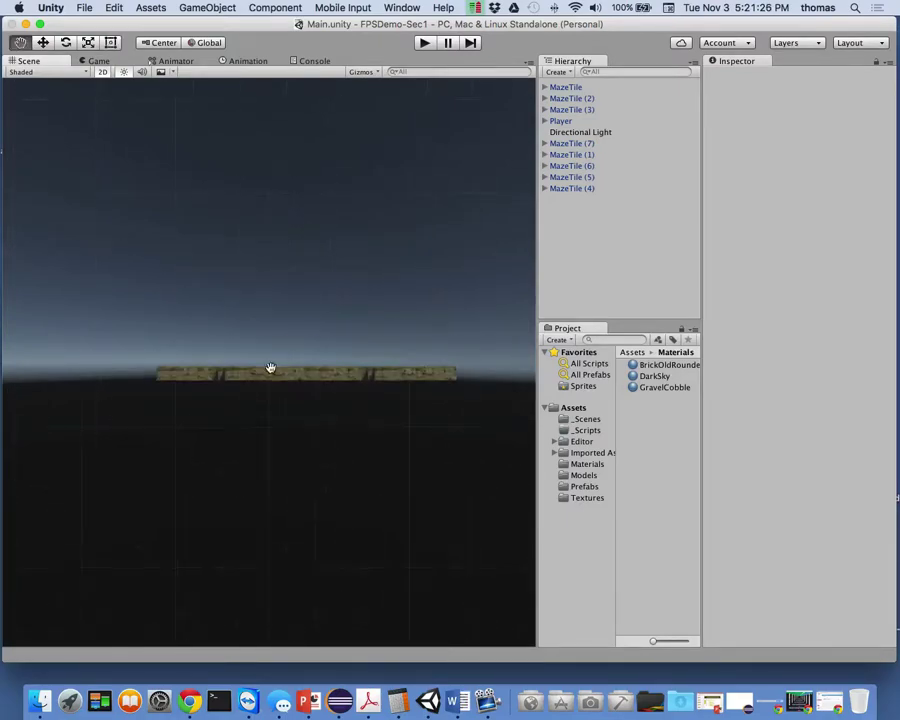
pyautogui.click(103, 73)
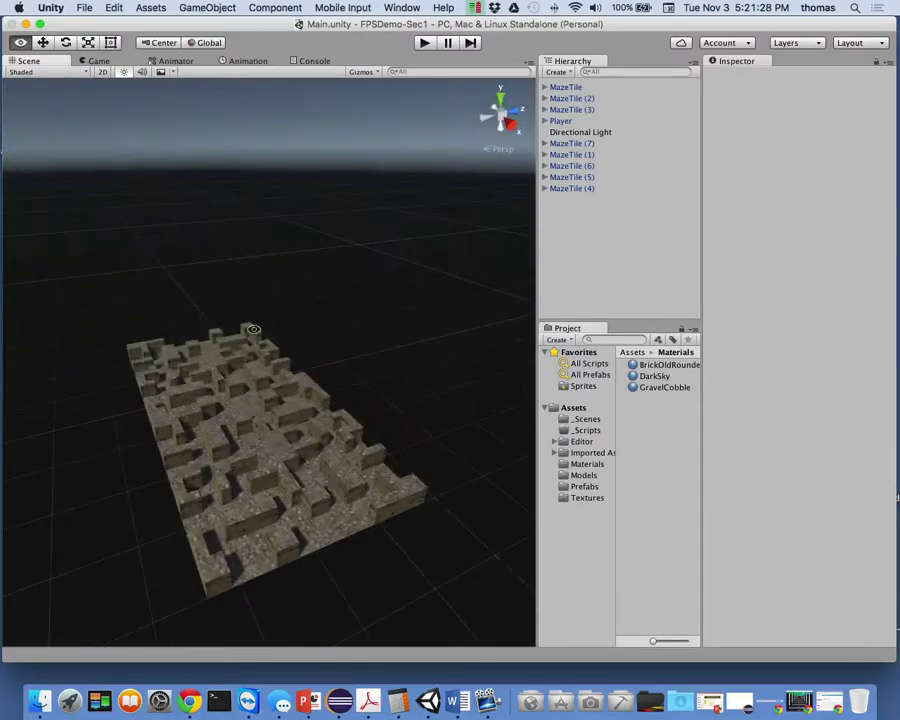
pyautogui.keyDown('alt'); pyautogui.moveTo(254, 329); pyautogui.dragTo(200, 372); pyautogui.keyUp('alt')
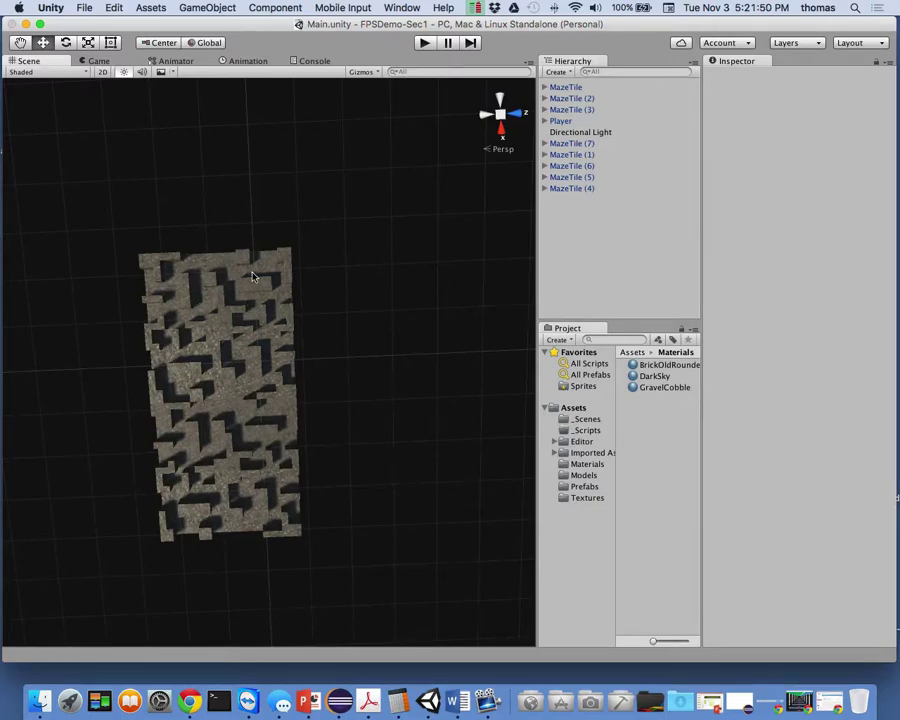
# Try pulling MazeTile (1) away from the rest of the maze to about X -18.43, Z 7.7
pyautogui.scroll(8, 241, 324)
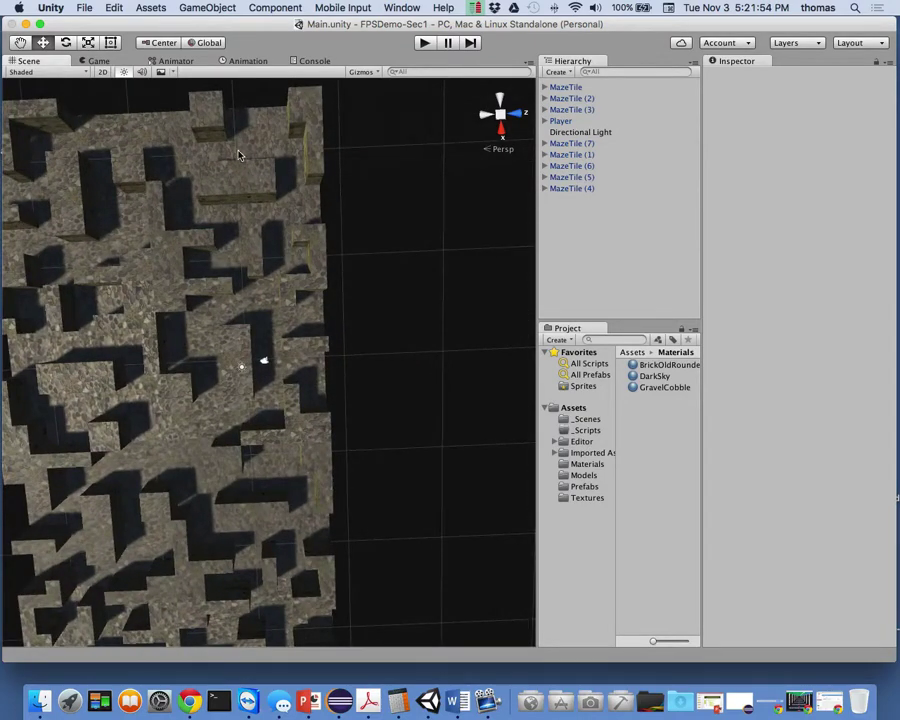
pyautogui.click(264, 151)
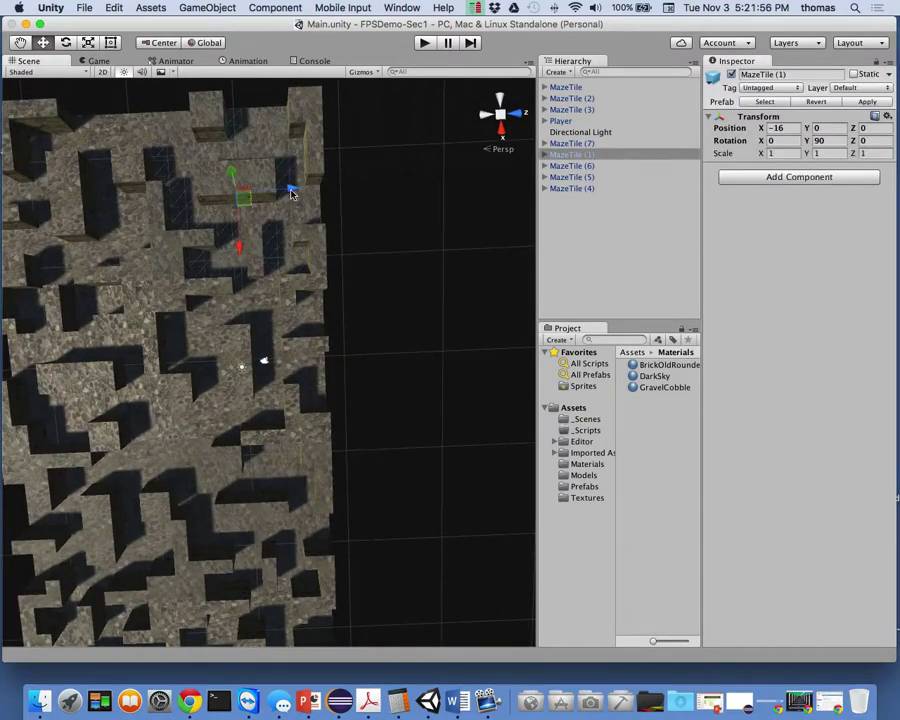
pyautogui.moveTo(291, 191); pyautogui.dragTo(314, 237)
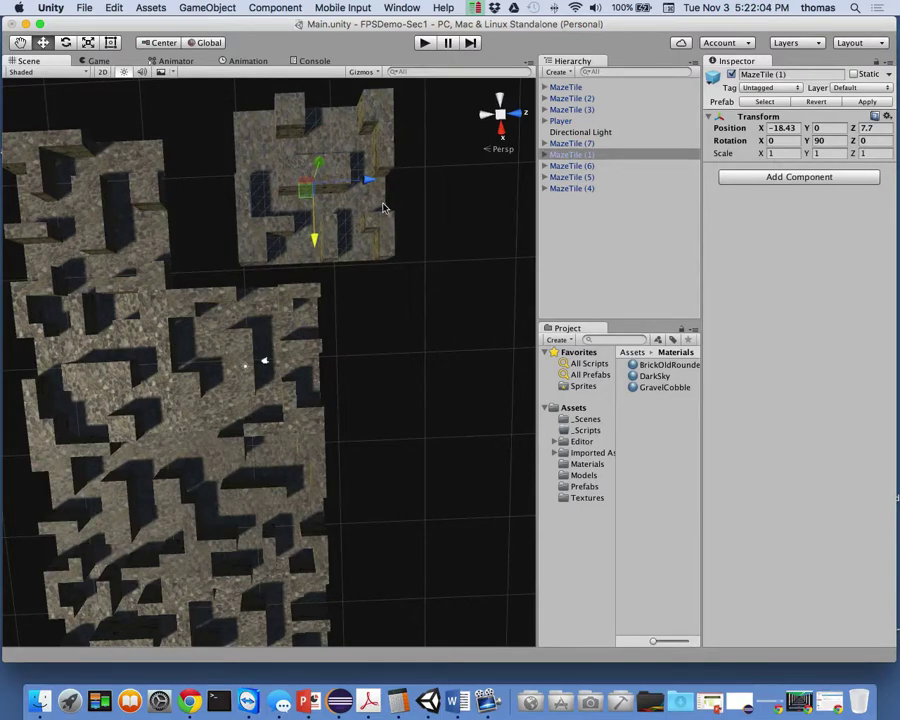
pyautogui.scroll(4, 335, 169)
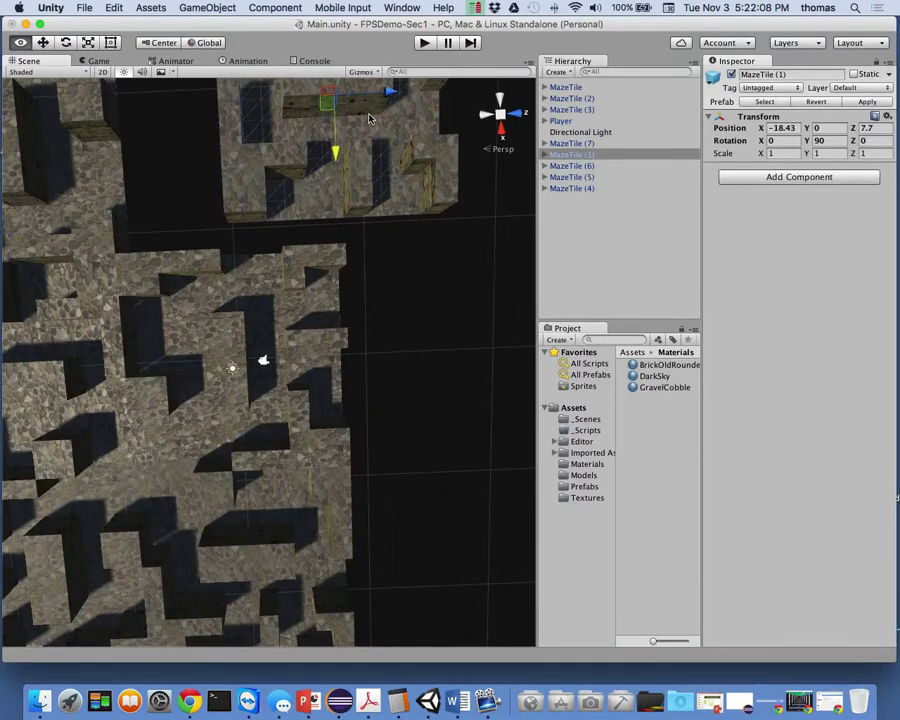
pyautogui.keyDown('alt'); pyautogui.moveTo(366, 133); pyautogui.dragTo(262, 136); pyautogui.keyUp('alt')
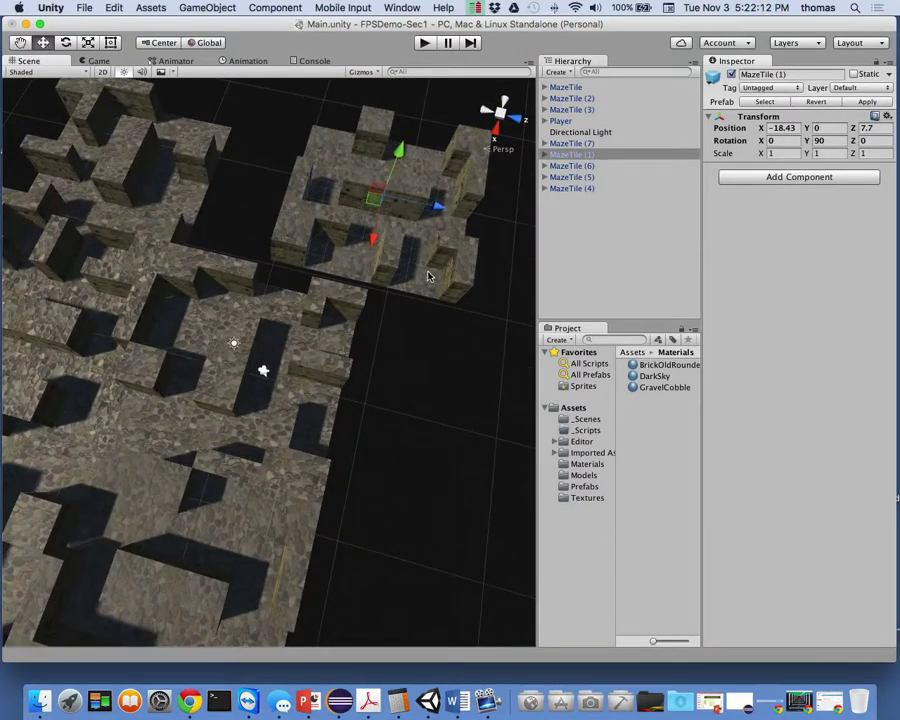
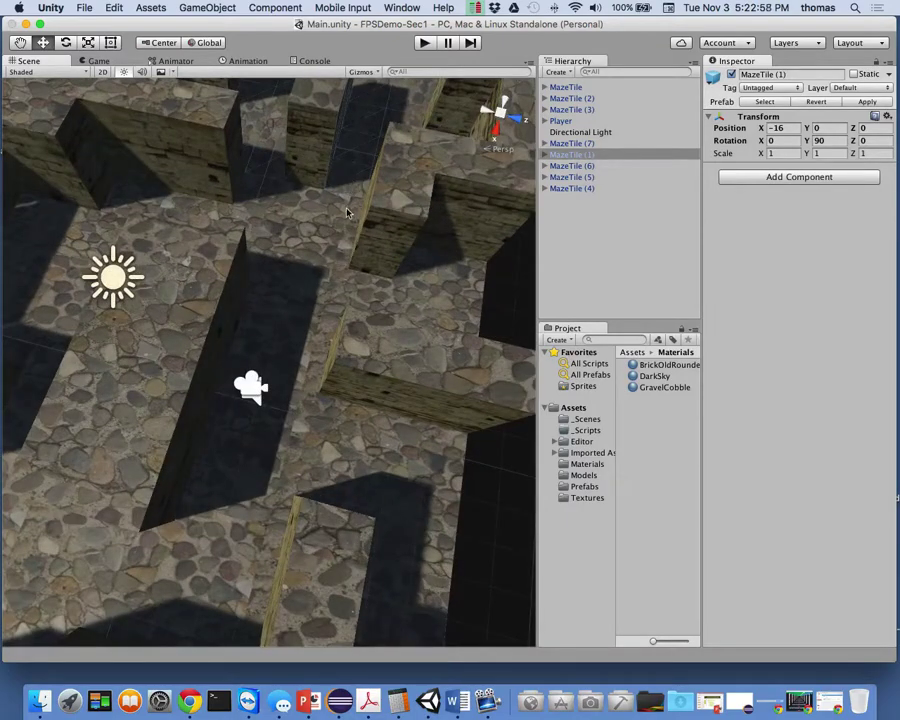
# Examine the maze walls and passages around the player camera and MazeTile (1) from several angles and distances
pyautogui.keyDown('alt'); pyautogui.moveTo(357, 248); pyautogui.dragTo(355, 190); pyautogui.keyUp('alt')
pyautogui.scroll(2, 355, 190)
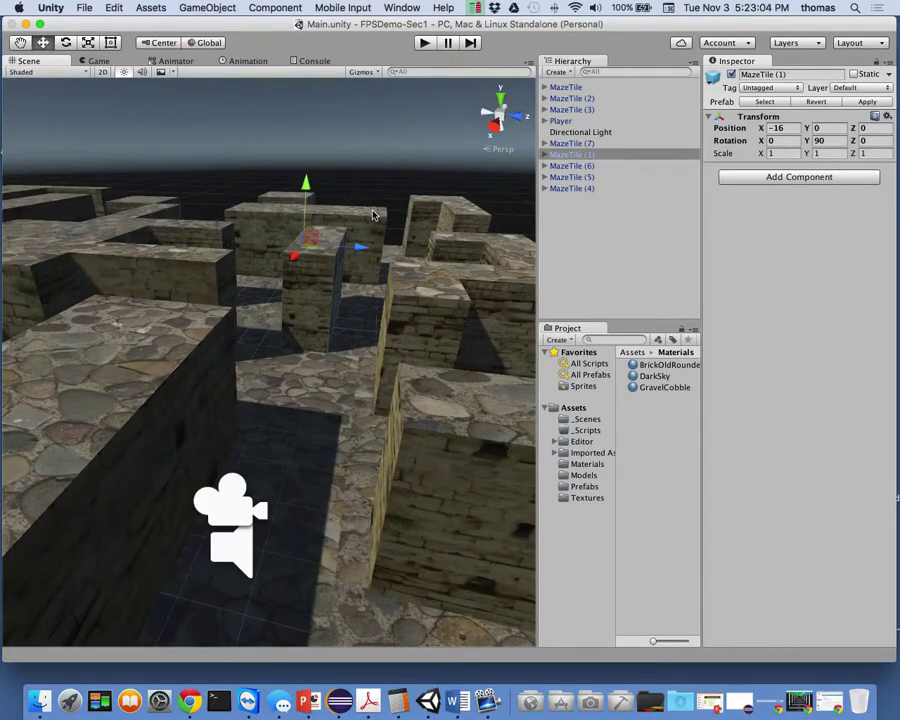
pyautogui.keyDown('alt'); pyautogui.moveTo(374, 215); pyautogui.dragTo(217, 259); pyautogui.keyUp('alt')
pyautogui.keyDown('alt'); pyautogui.moveTo(292, 286); pyautogui.dragTo(373, 283); pyautogui.keyUp('alt')
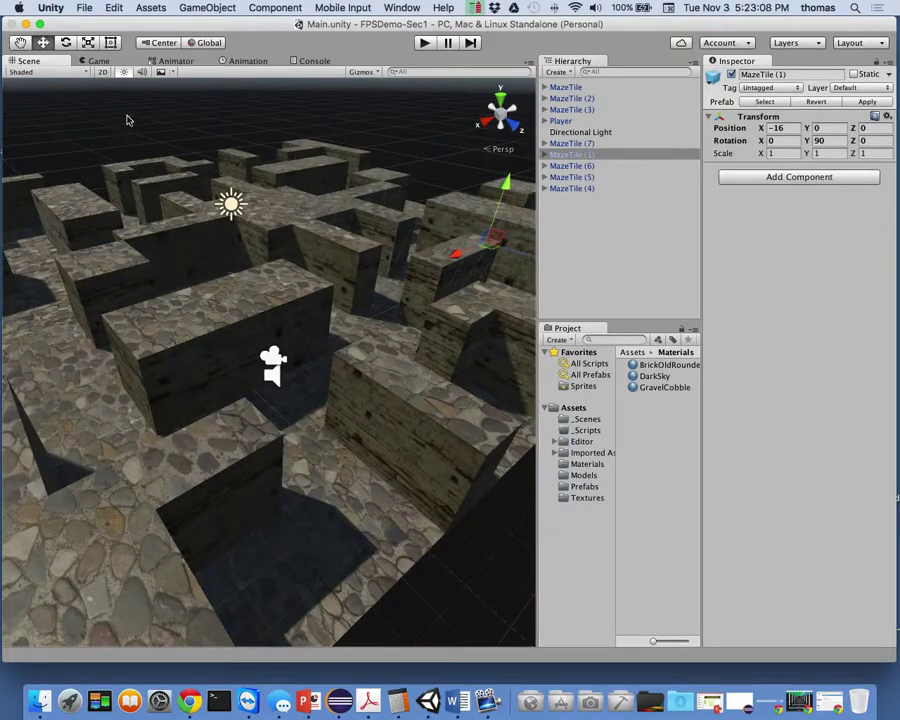
pyautogui.click(21, 42)
pyautogui.moveTo(297, 152); pyautogui.dragTo(410, 425)
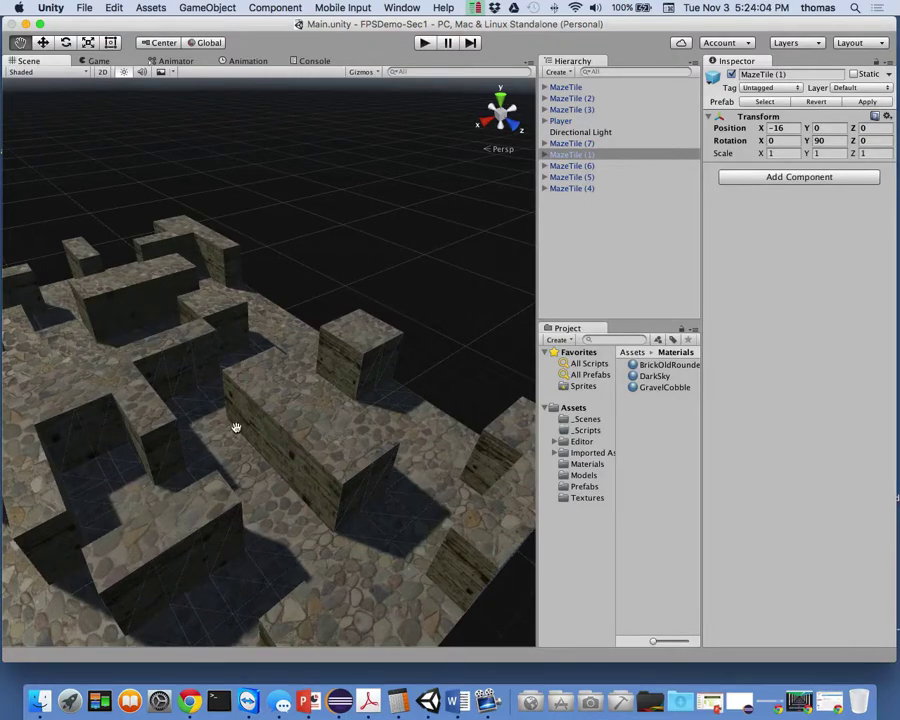
pyautogui.scroll(-4, 310, 456)
pyautogui.scroll(-4, 314, 461)
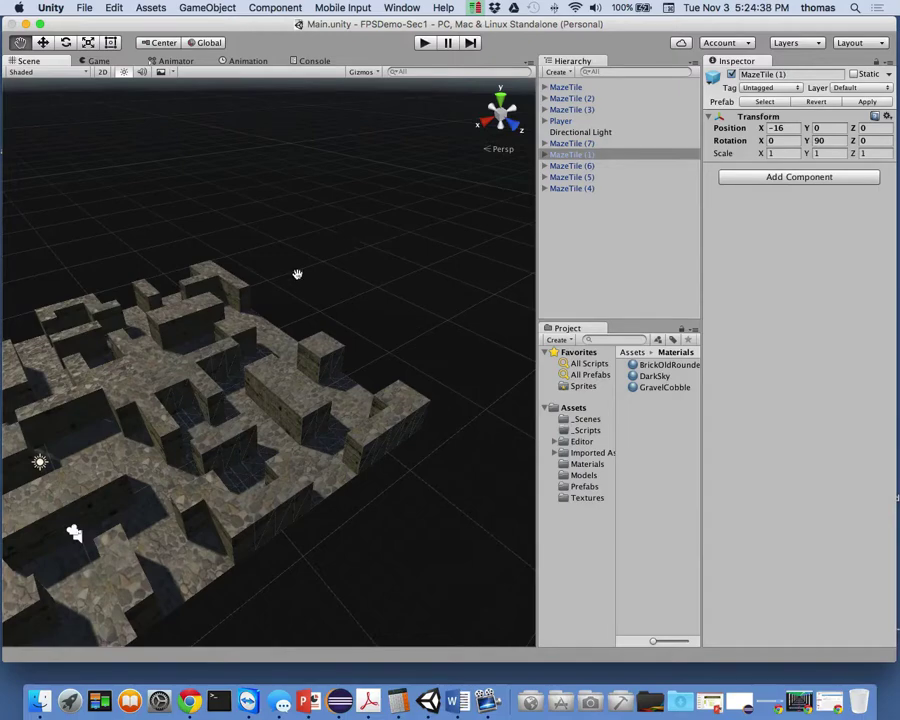
pyautogui.scroll(10, 221, 327)
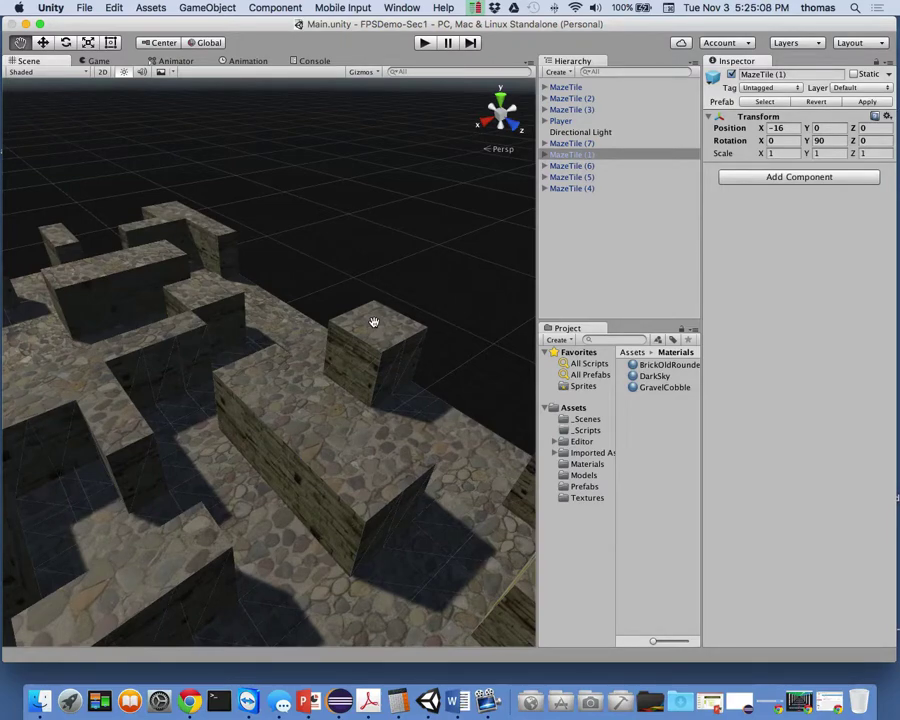
pyautogui.scroll(2, 360, 345)
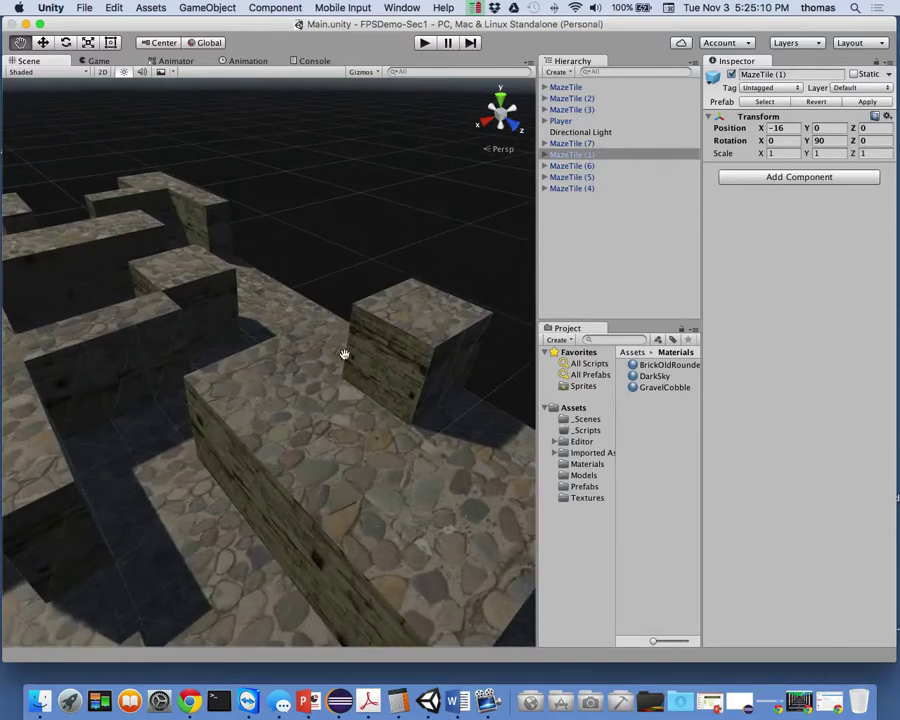
# Focus the Scene view on the Player object and examine its camera, audio and collider gizmos within the maze passage
pyautogui.scroll(-2, 350, 357)
pyautogui.moveTo(267, 462); pyautogui.dragTo(89, 502)
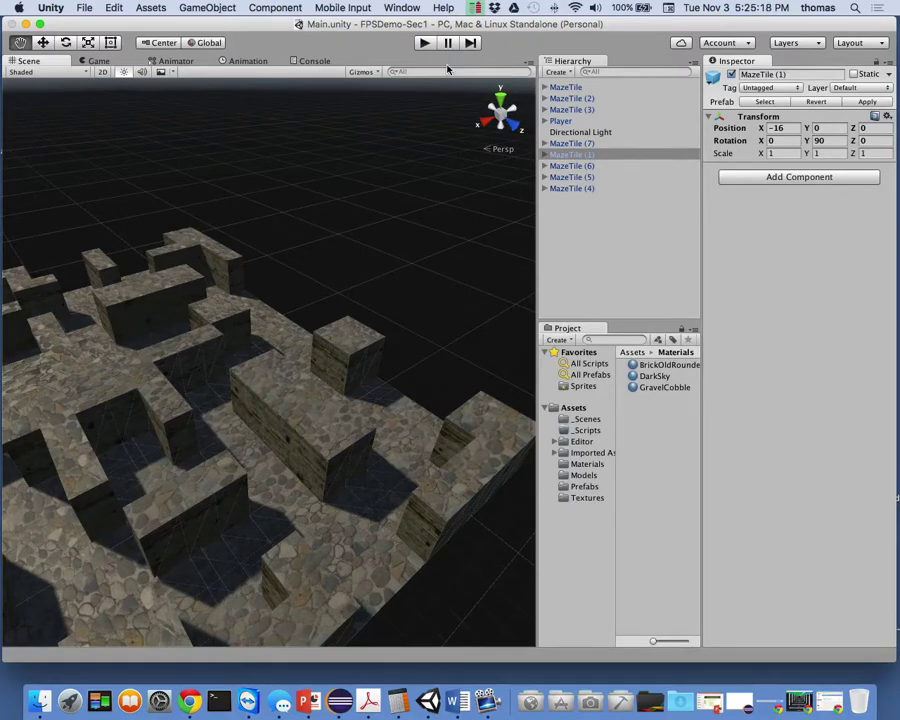
pyautogui.moveTo(422, 129)
pyautogui.mouseDown()
pyautogui.moveTo(358, 261)
pyautogui.moveTo(400, 215)
pyautogui.moveTo(395, 322)
pyautogui.mouseUp()
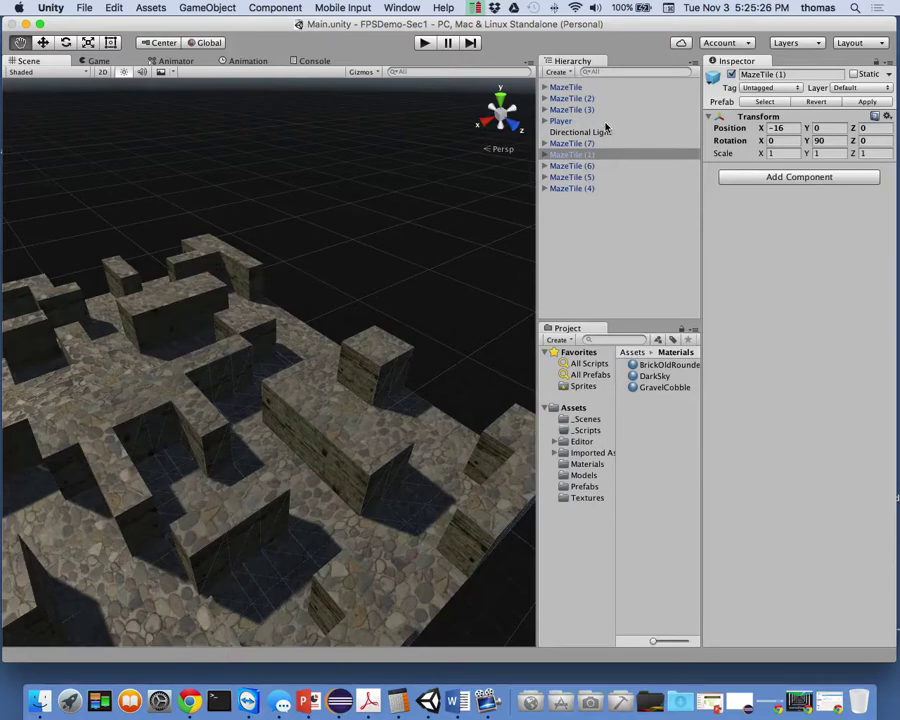
pyautogui.click(558, 121)
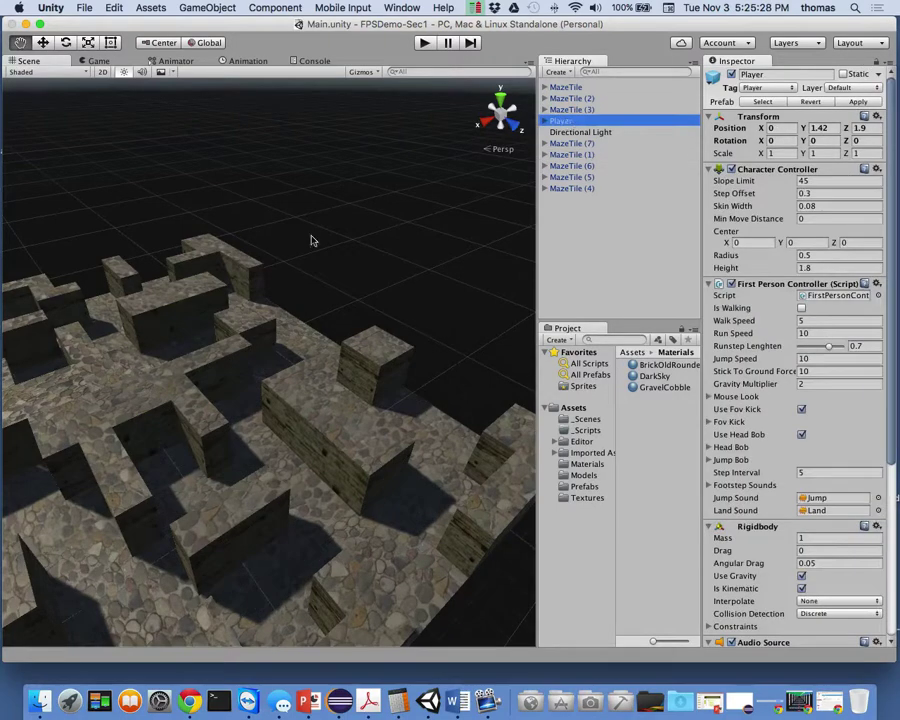
pyautogui.press('f')
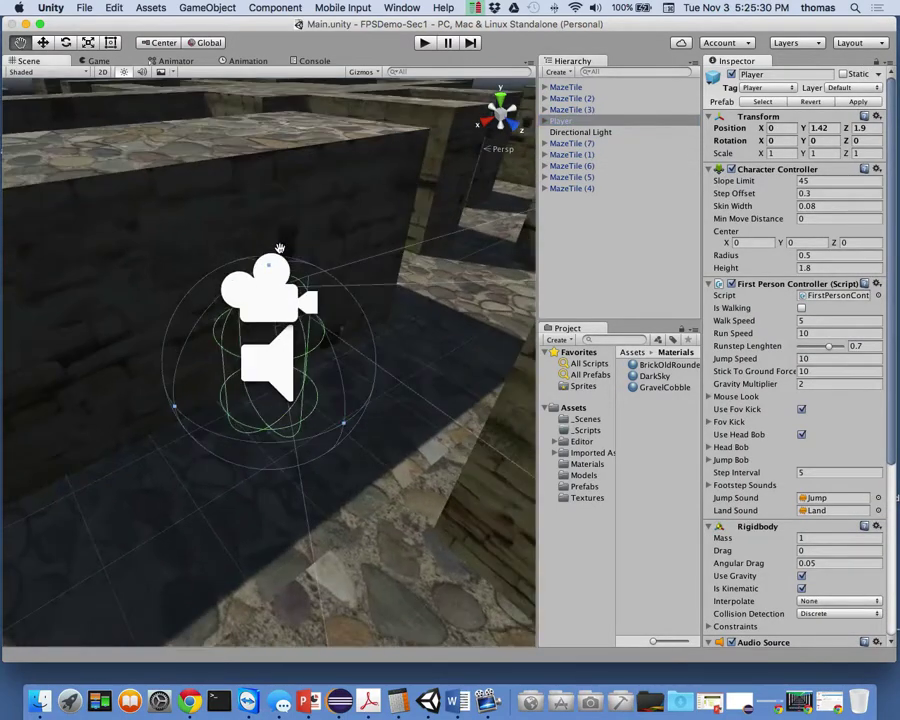
pyautogui.scroll(3, 371, 352)
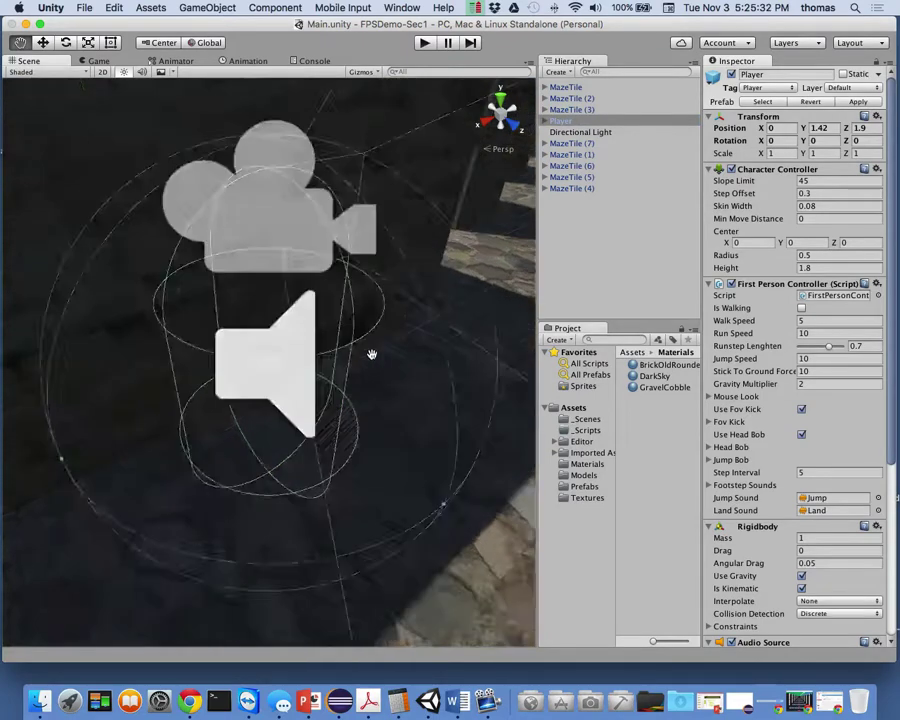
pyautogui.scroll(3, 368, 352)
pyautogui.scroll(-5, 368, 352)
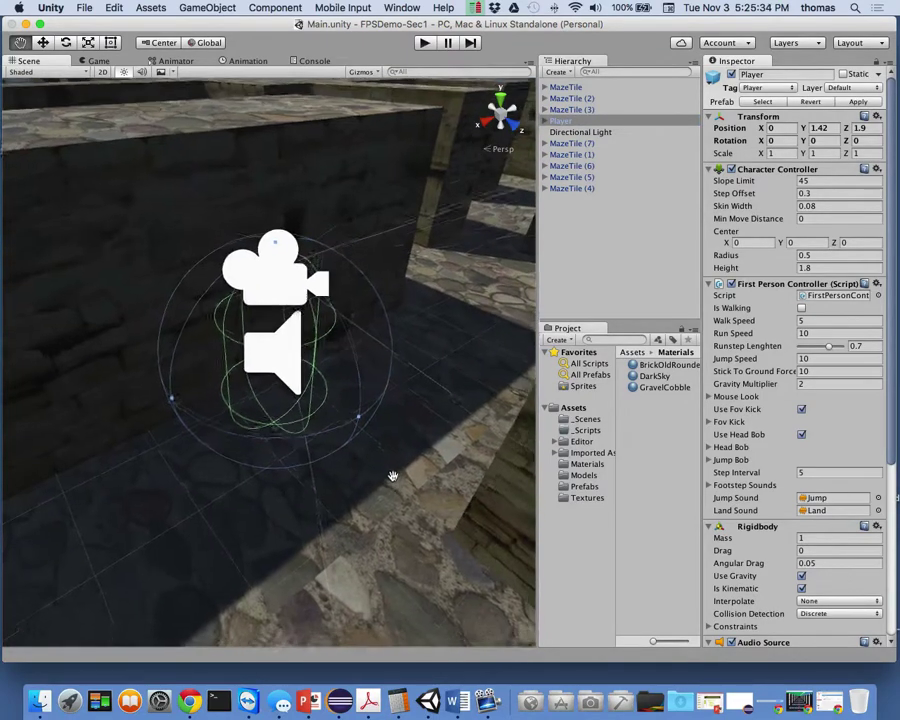
pyautogui.moveTo(392, 476); pyautogui.dragTo(340, 396)
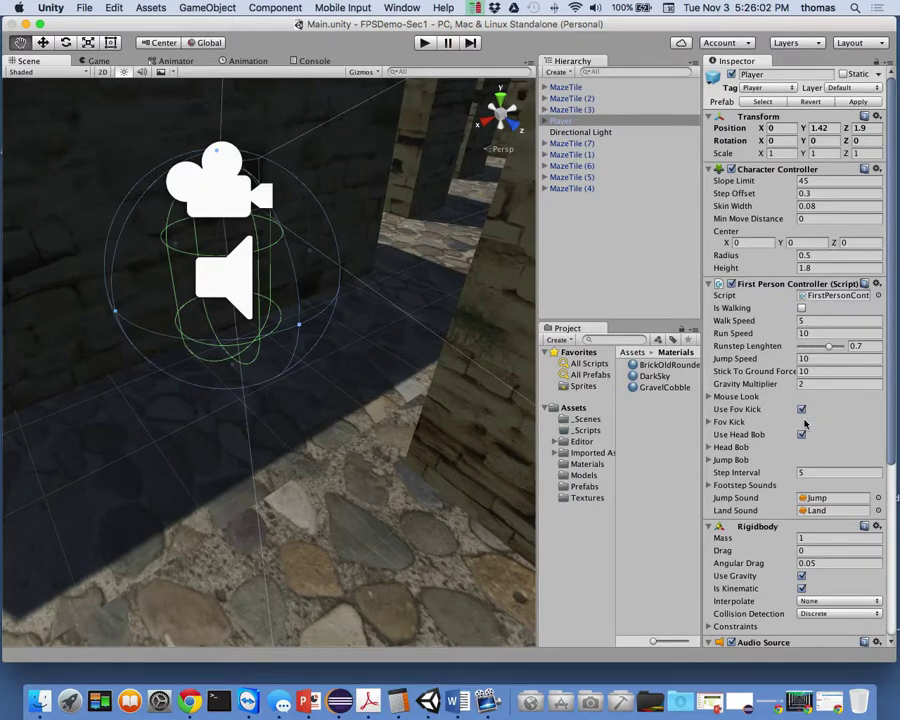
# Review the Player's First Person Controller settings, including the Mouse Look, Fov Kick and Head Bob groups
pyautogui.scroll(-3, 768, 410)
pyautogui.click(740, 331)
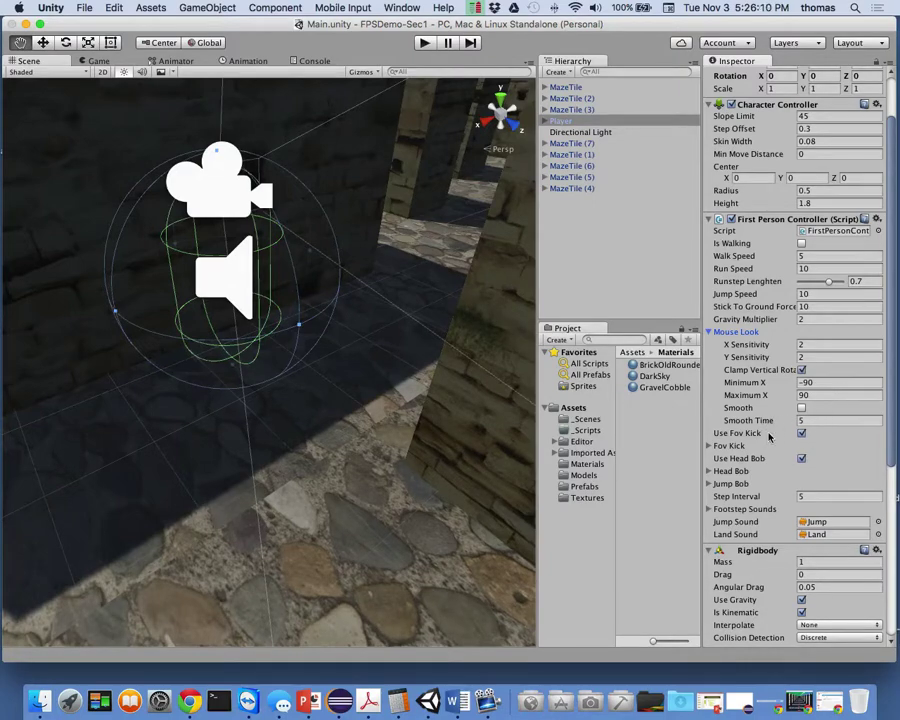
pyautogui.click(711, 333)
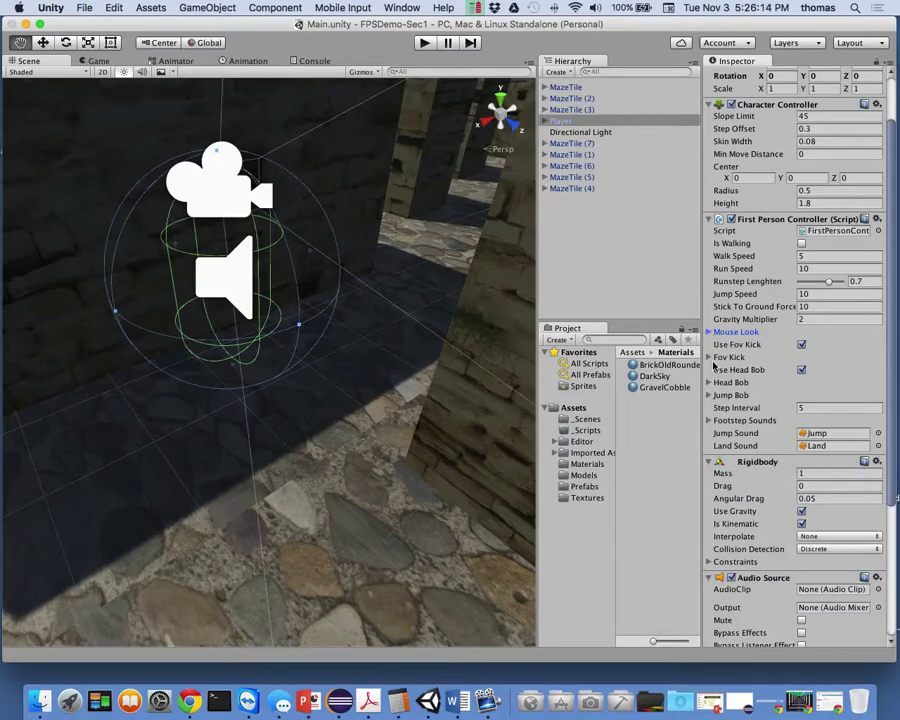
pyautogui.click(710, 357)
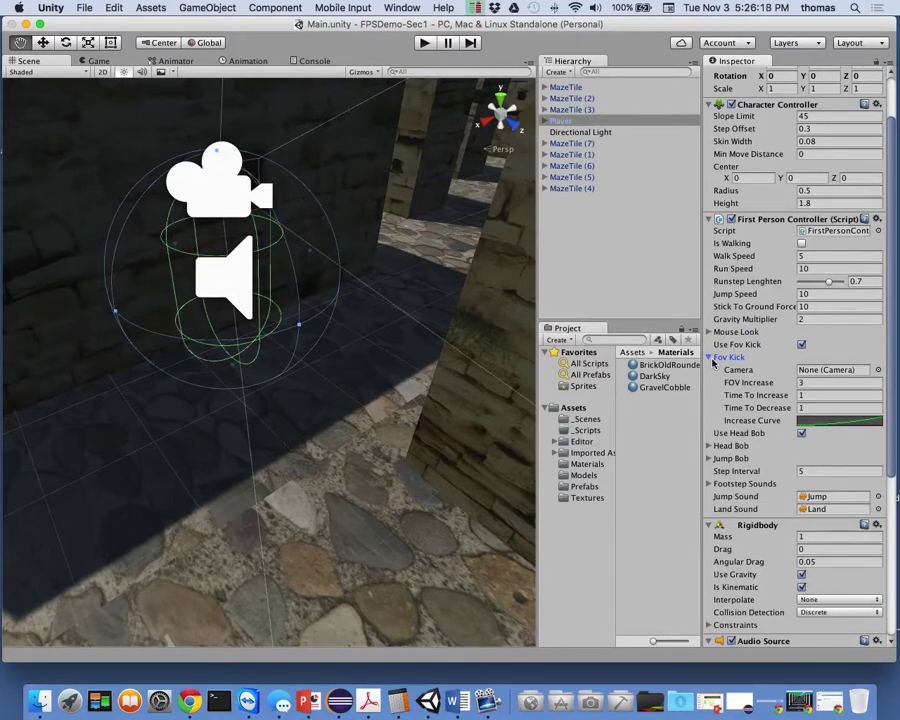
pyautogui.click(710, 357)
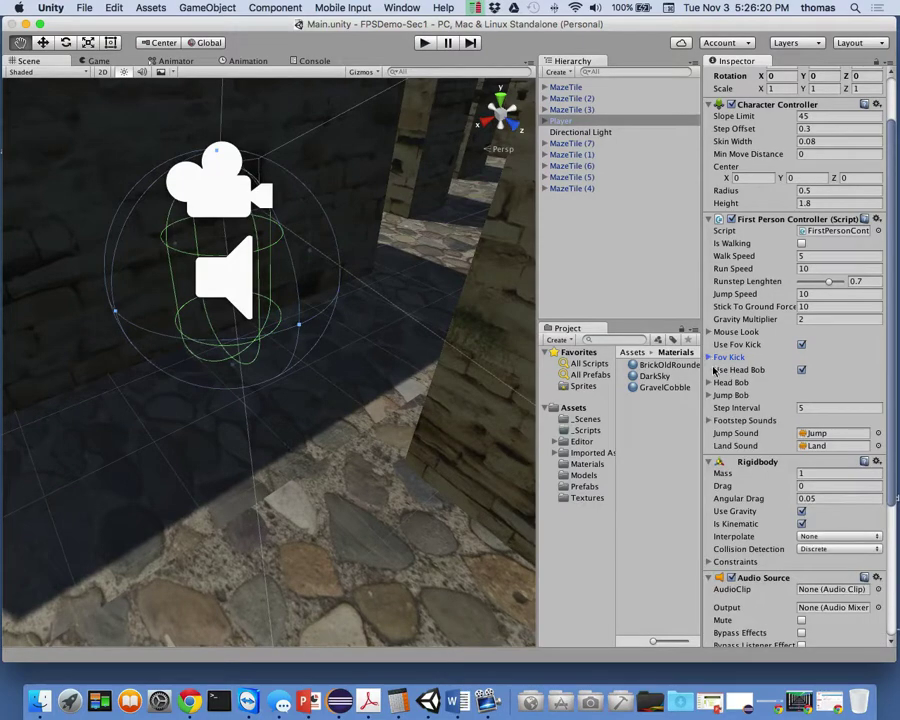
pyautogui.click(712, 382)
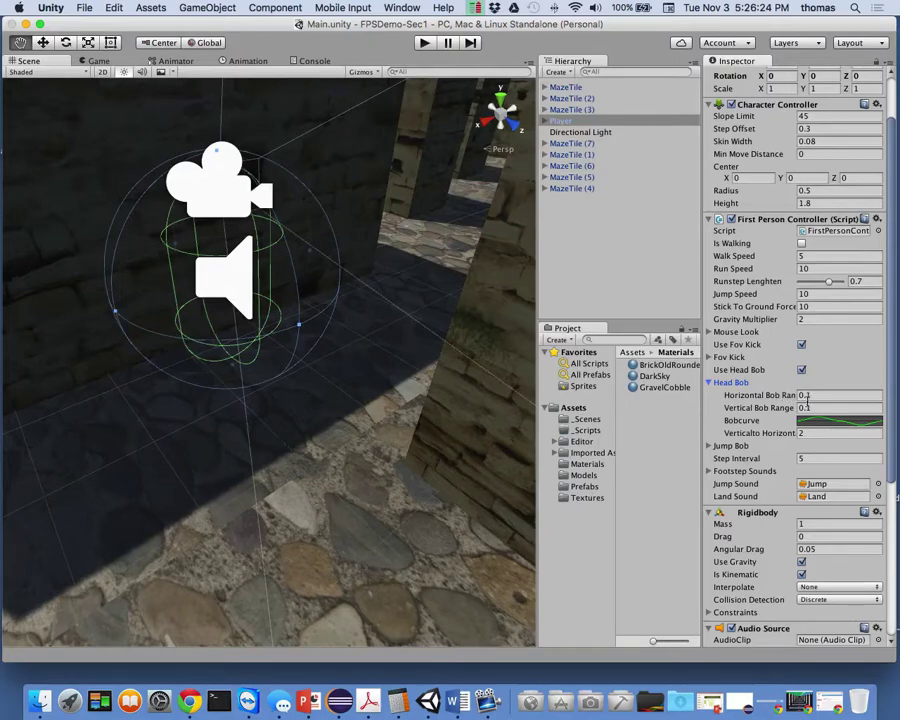
pyautogui.click(711, 382)
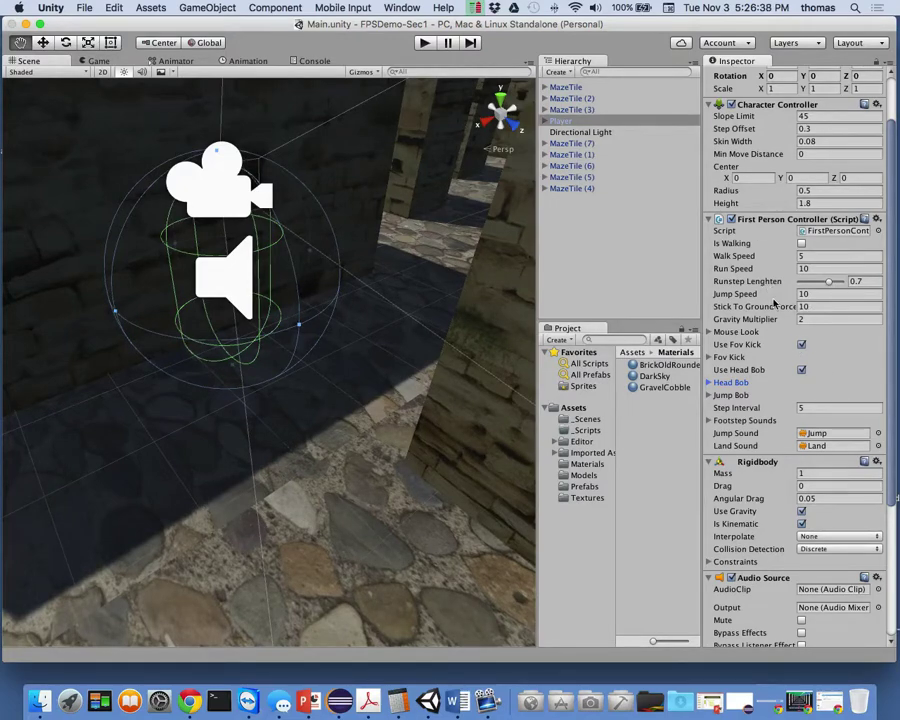
pyautogui.scroll(-5, 768, 287)
pyautogui.scroll(7, 775, 295)
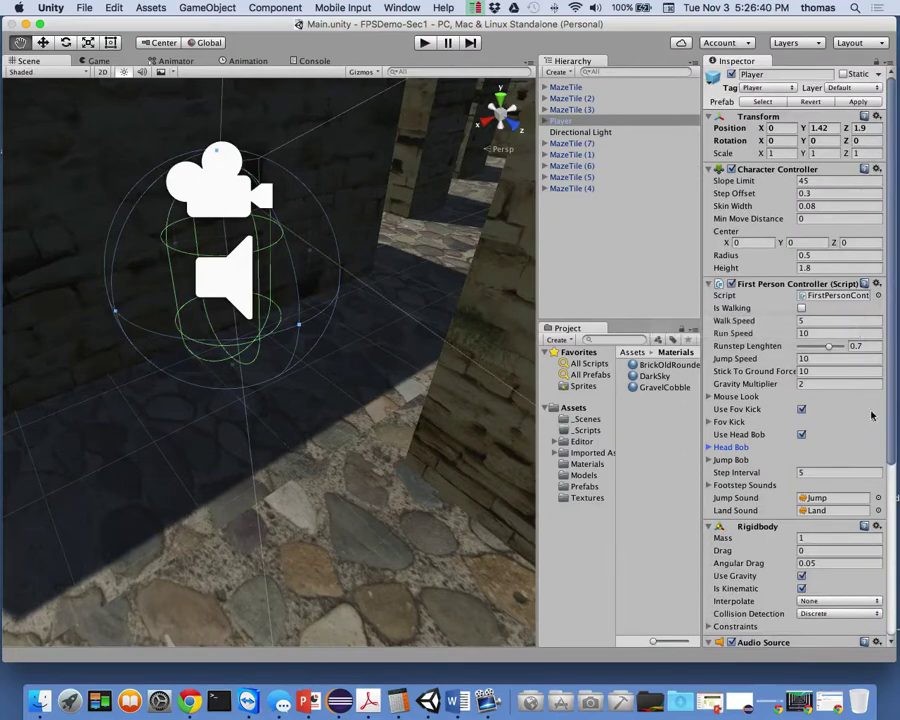
# Collapse the Player's Rigidbody, Audio Source and First Person Controller components, and select its PlayerCamera child to show the camera settings
pyautogui.scroll(-4, 834, 376)
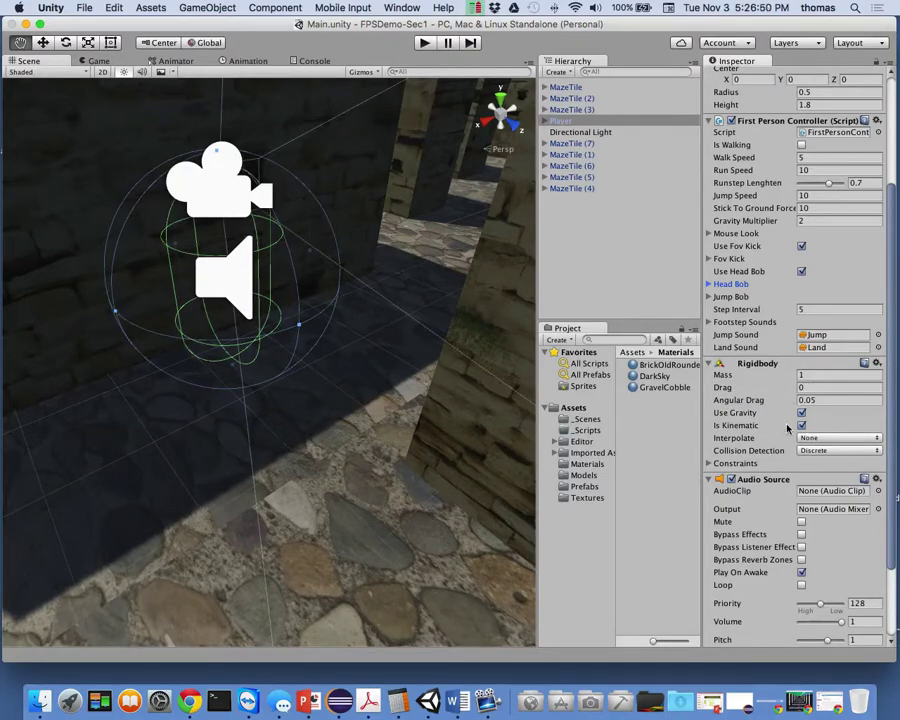
pyautogui.click(708, 364)
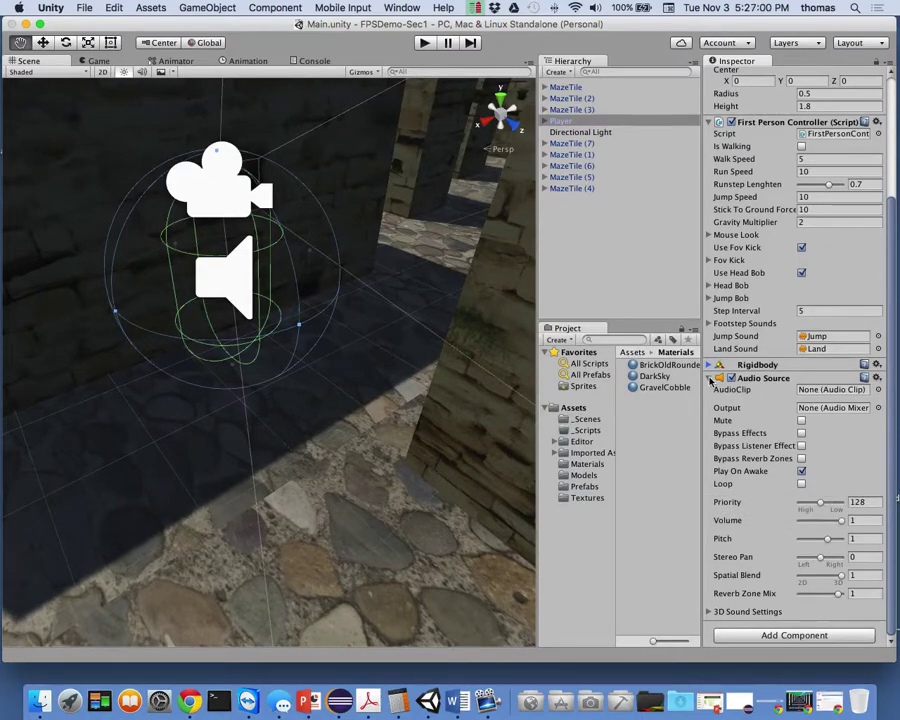
pyautogui.click(709, 378)
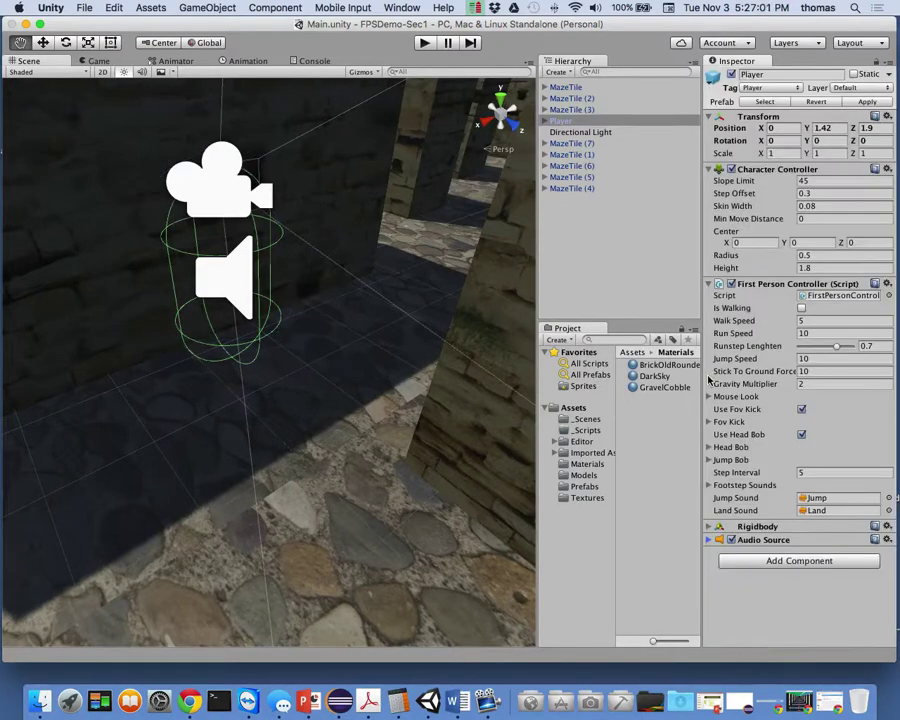
pyautogui.click(709, 284)
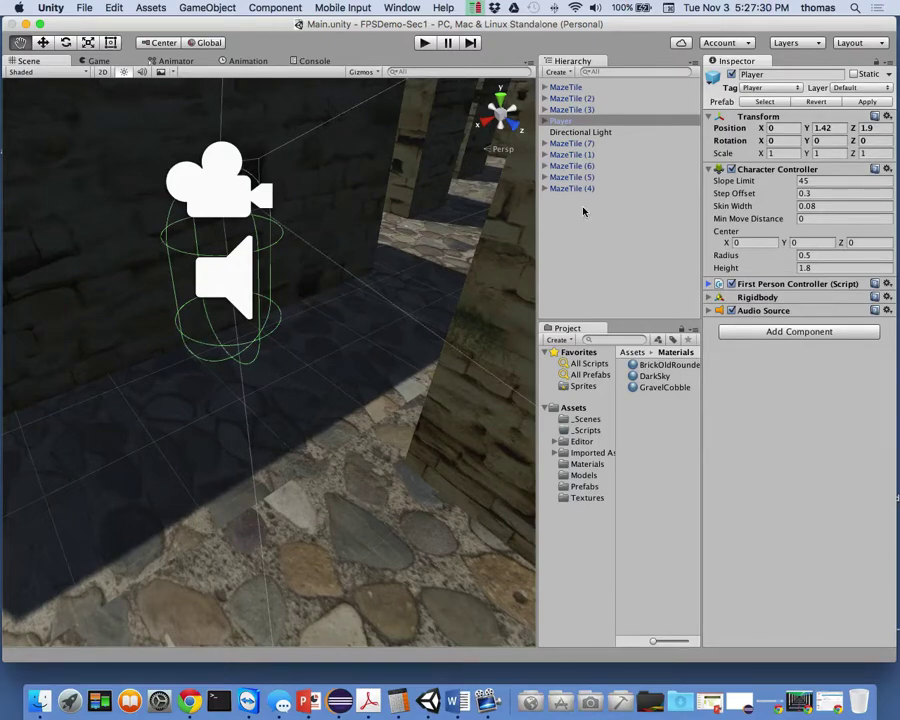
pyautogui.click(545, 121)
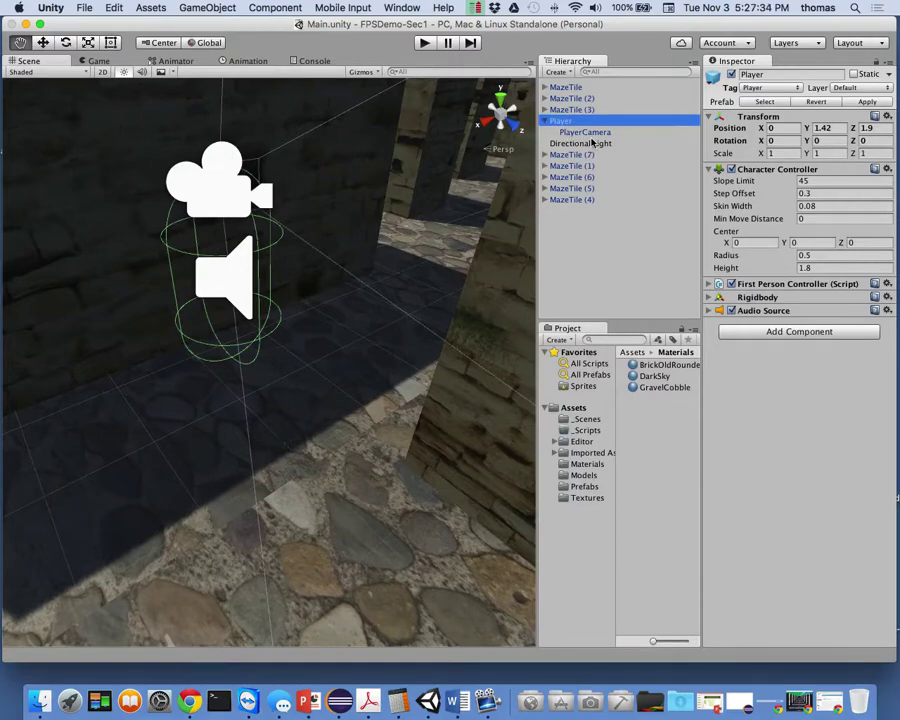
pyautogui.click(585, 133)
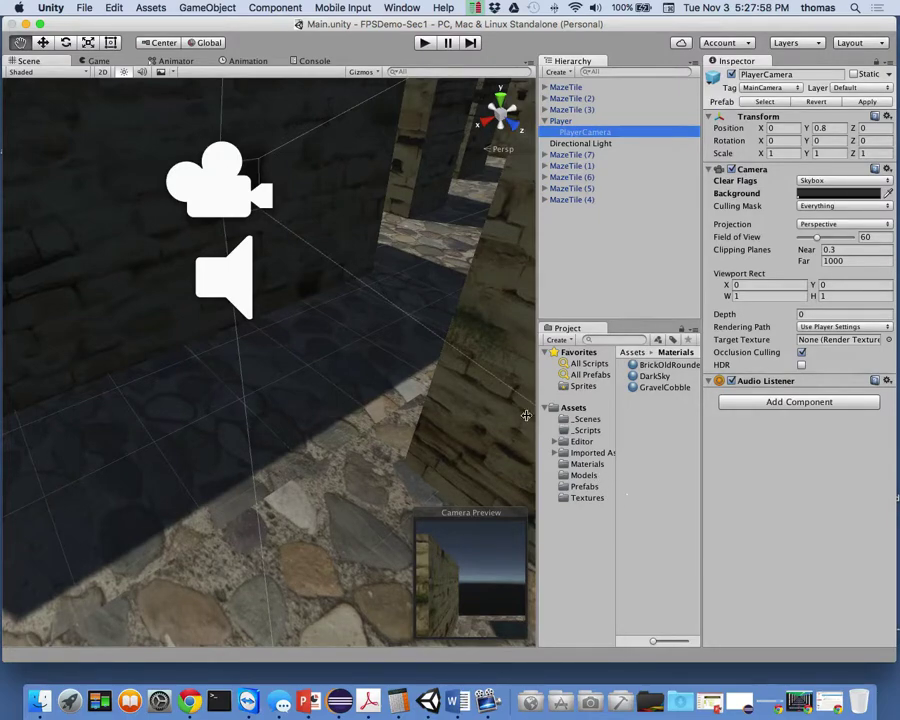
# Minimize Unity, open the desktop's Unity Projects folder in Finder, and expand the FPS1 project's Assets folder with Textures collapsed
pyautogui.click(26, 23)
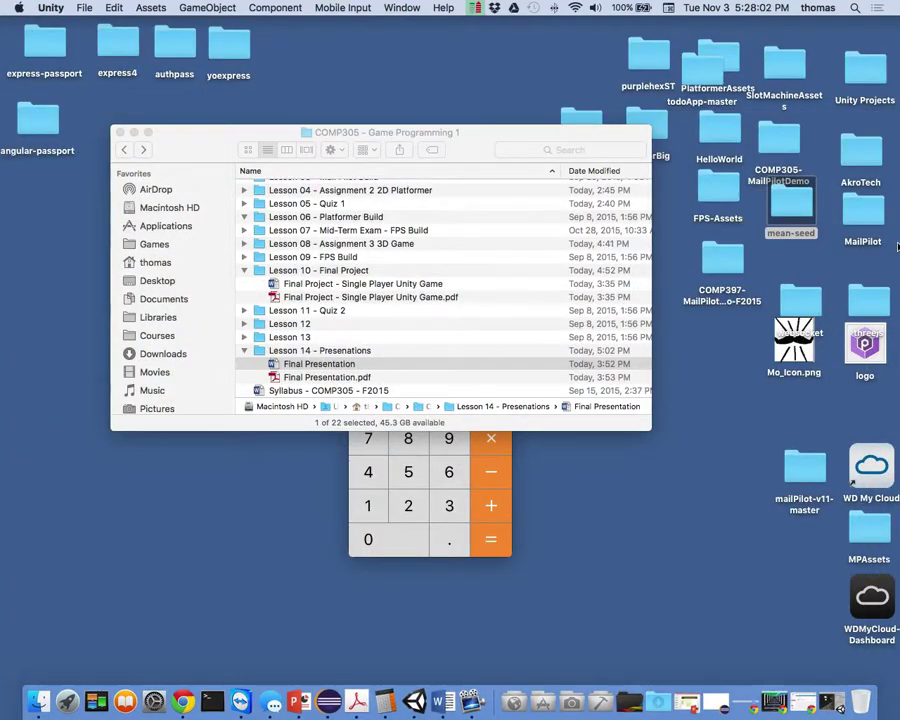
pyautogui.doubleClick(858, 68)
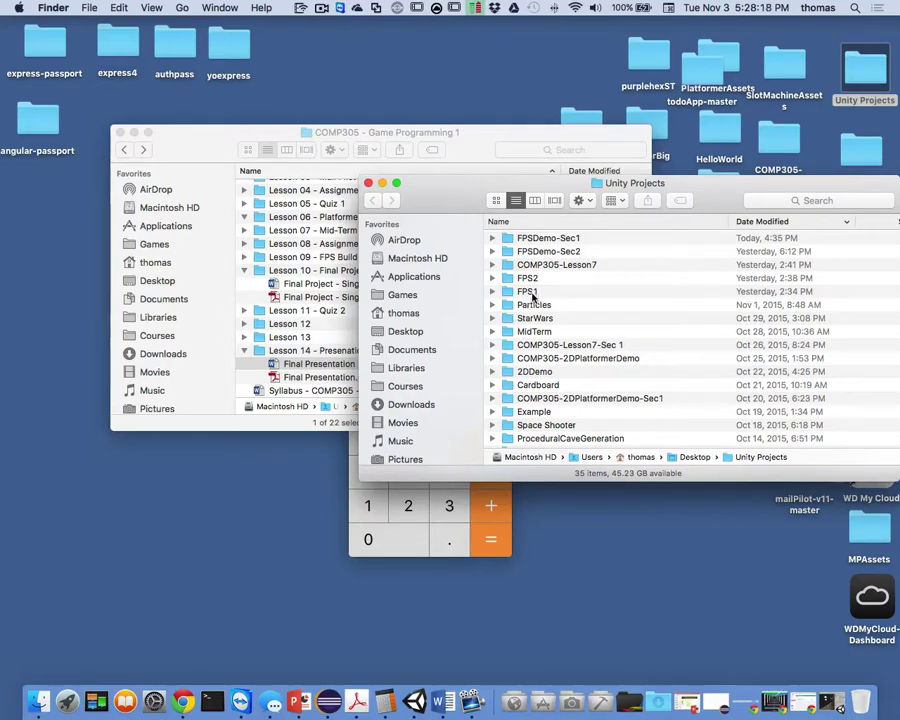
pyautogui.click(492, 291)
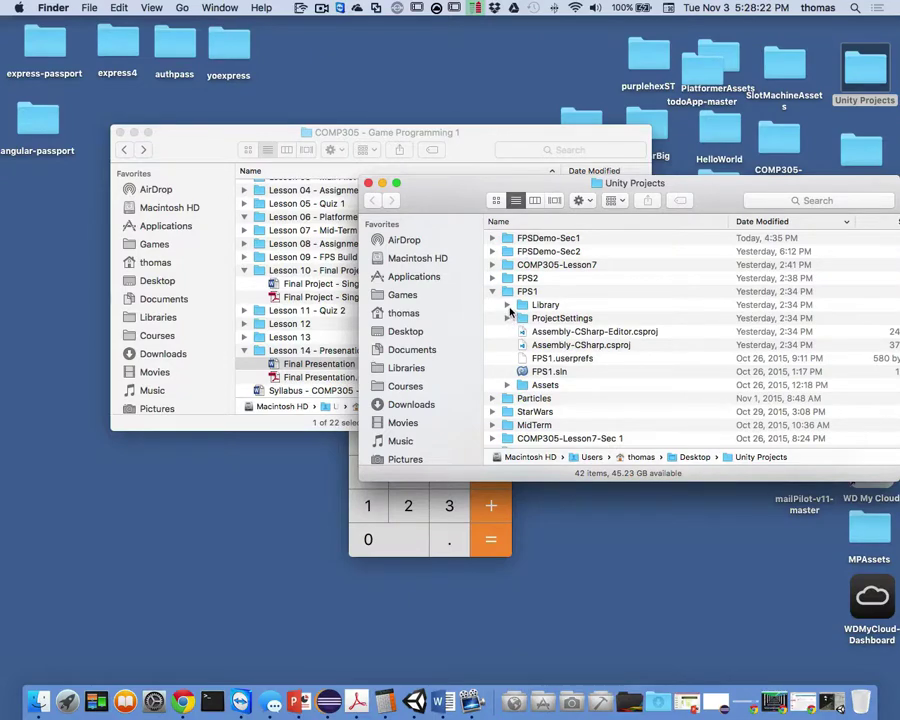
pyautogui.click(507, 384)
pyautogui.scroll(-4, 568, 397)
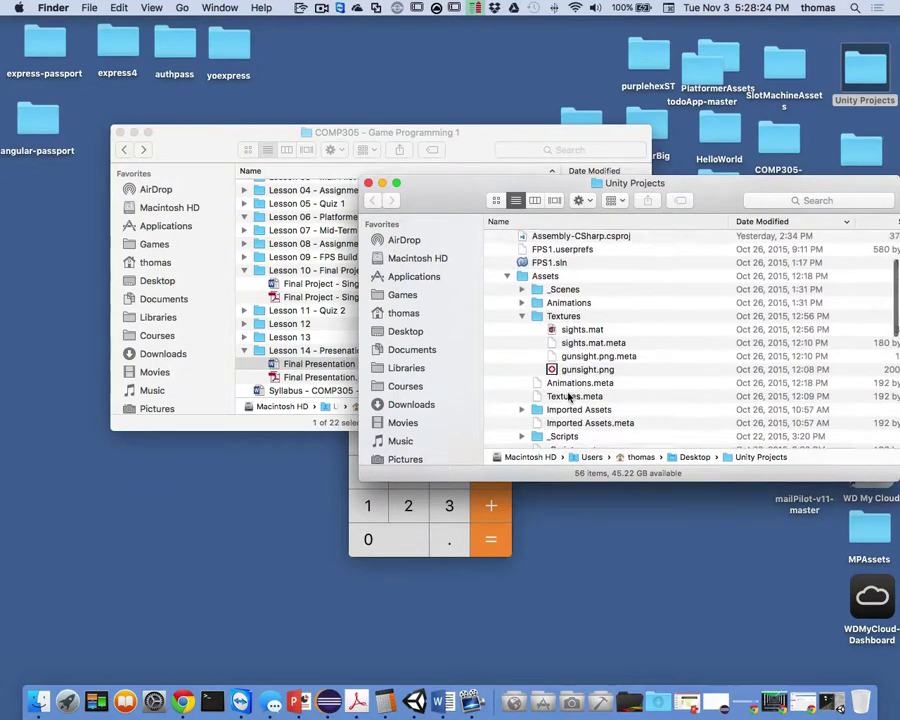
pyautogui.scroll(-1, 568, 397)
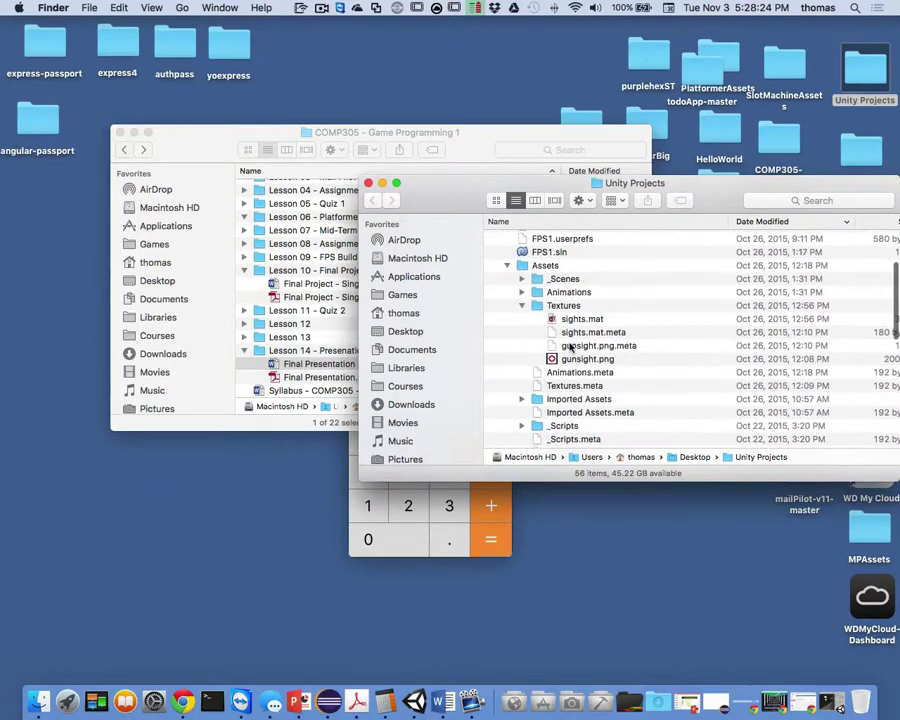
pyautogui.click(522, 306)
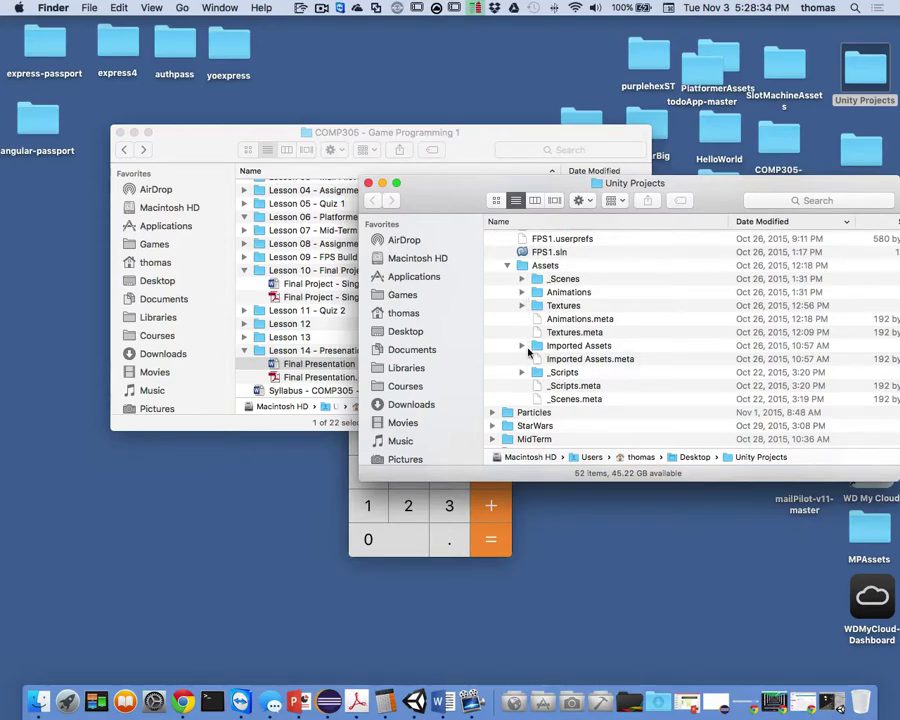
# Look through the LowPolyGunsForSale models and their Materials folder inside FPS1's Imported Assets
pyautogui.click(522, 346)
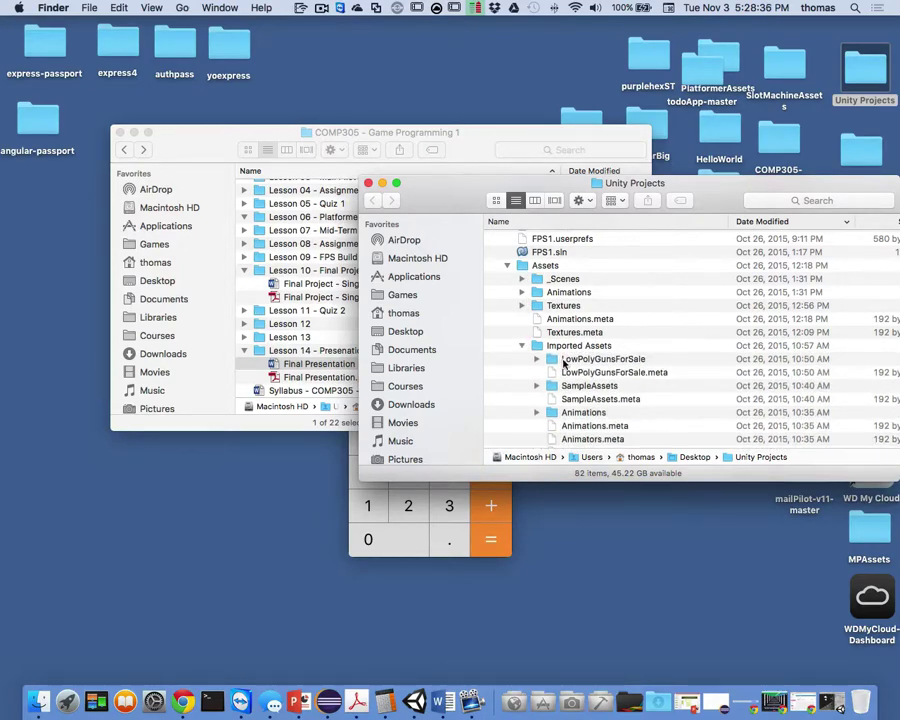
pyautogui.click(538, 359)
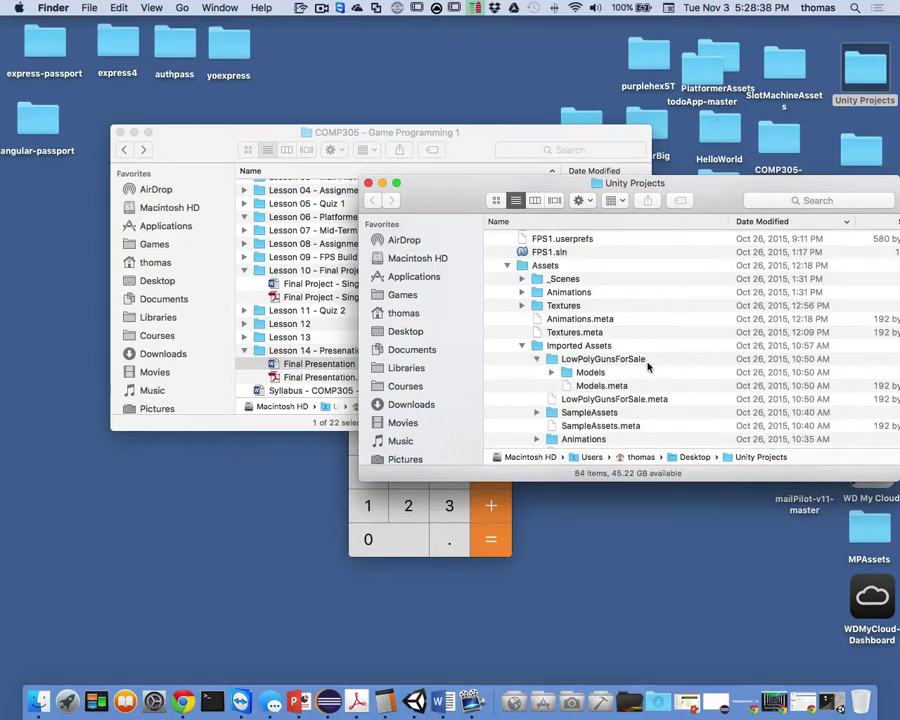
pyautogui.click(551, 372)
pyautogui.scroll(-2, 556, 368)
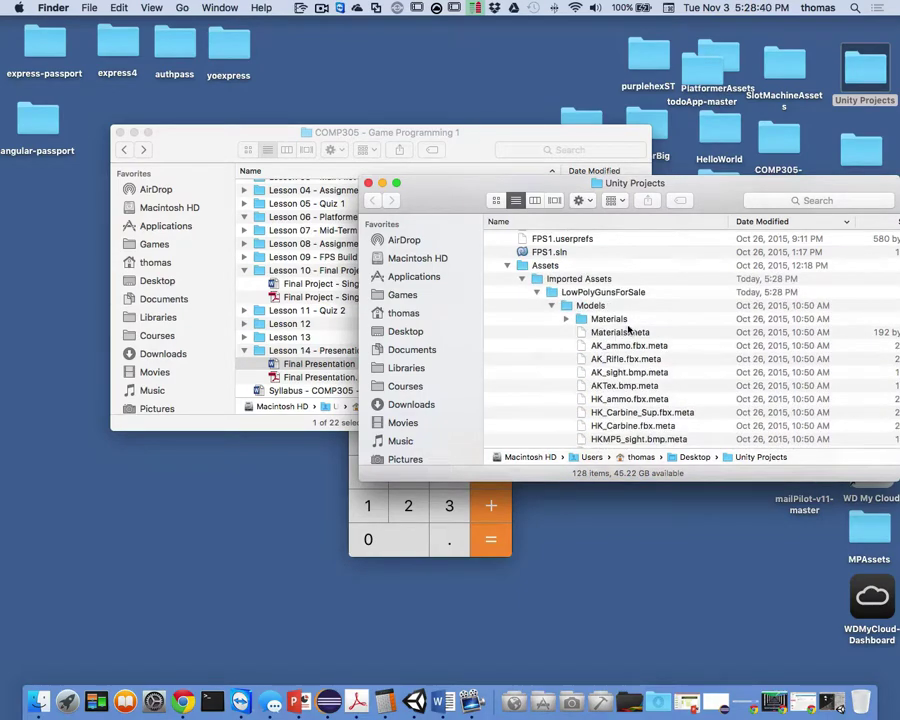
pyautogui.scroll(-4, 600, 350)
pyautogui.scroll(3, 627, 265)
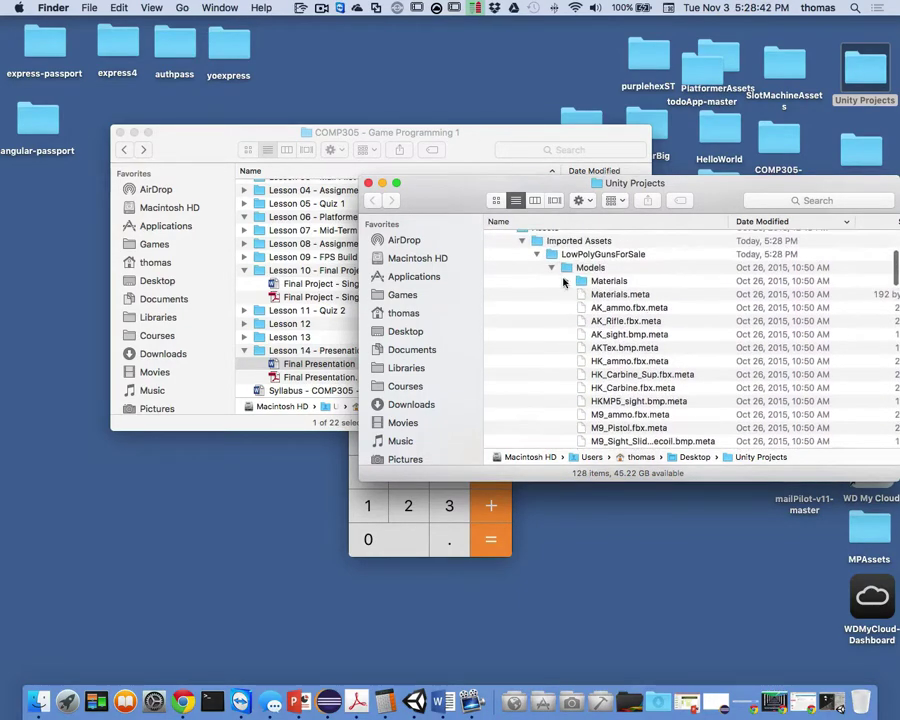
pyautogui.click(565, 281)
pyautogui.click(565, 281)
pyautogui.click(552, 270)
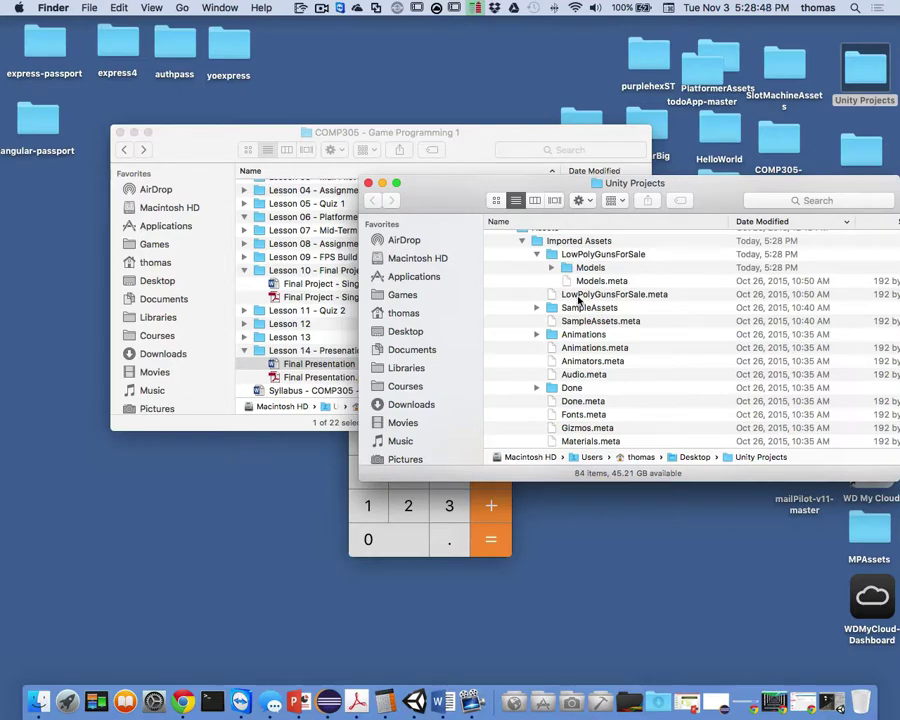
pyautogui.click(537, 256)
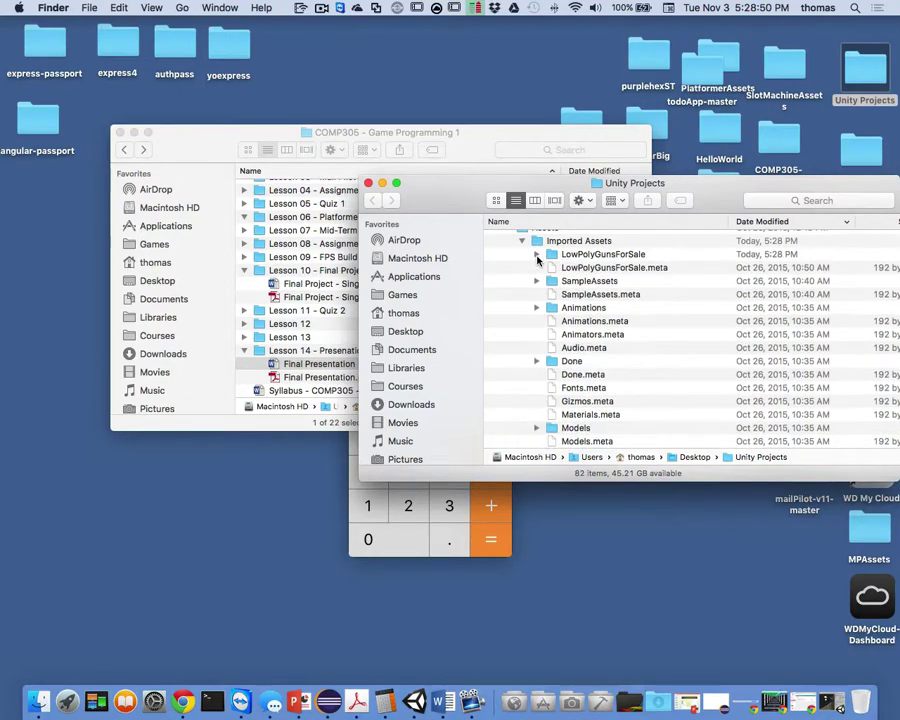
pyautogui.click(537, 256)
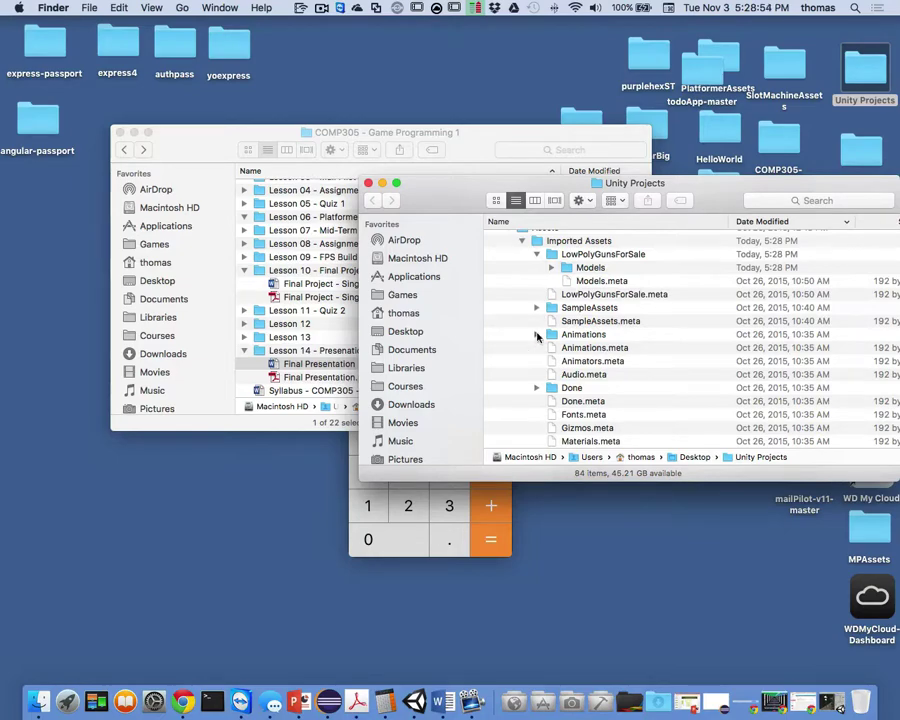
# Look through the Humanoid animation files in the Animations folder of FPS1's Imported Assets
pyautogui.click(537, 335)
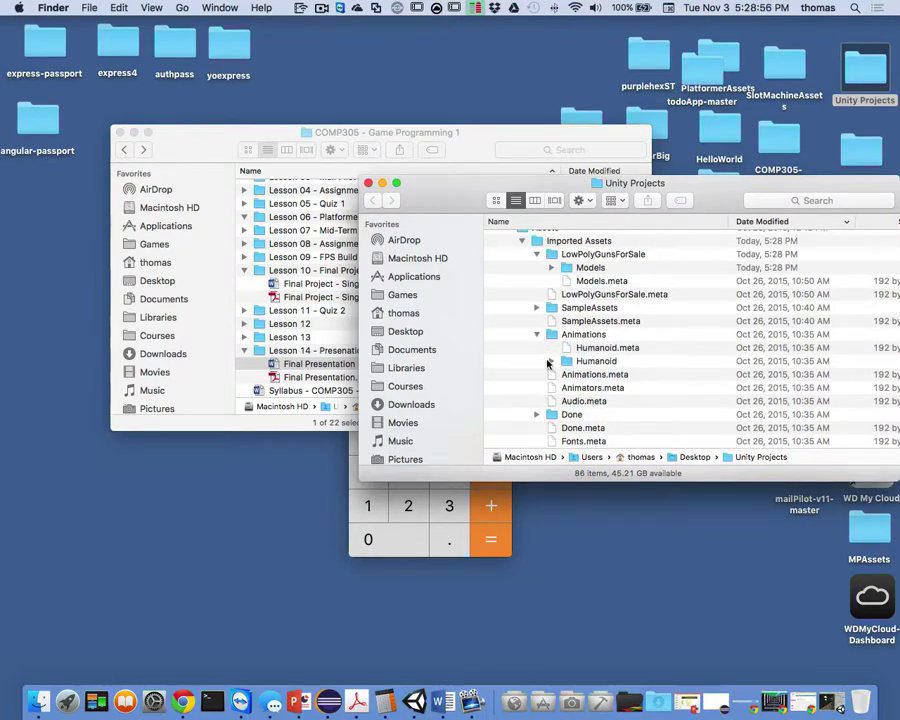
pyautogui.click(550, 364)
pyautogui.scroll(-3, 548, 362)
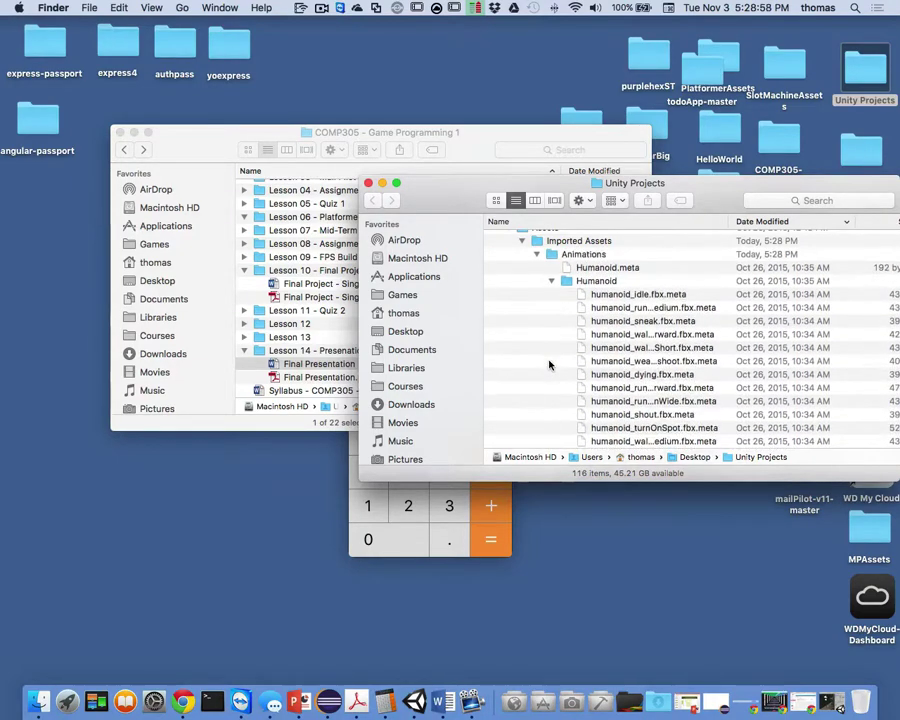
# Collapse the Animations and Imported Assets folders and look over the top-level contents of FPS1's Assets folder
pyautogui.click(560, 254)
pyautogui.click(537, 254)
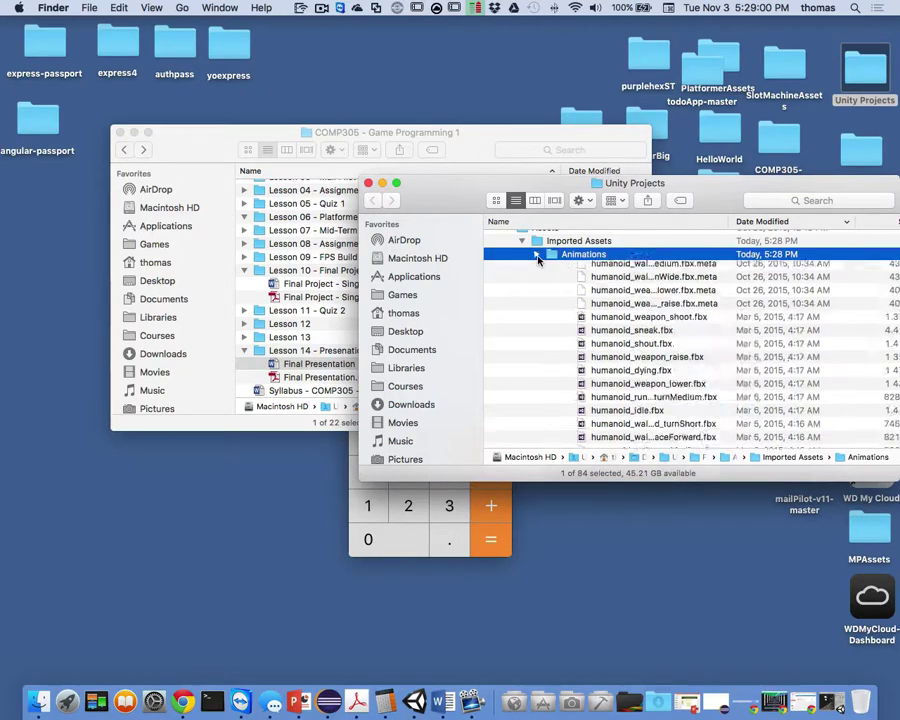
pyautogui.click(522, 241)
pyautogui.scroll(5, 560, 290)
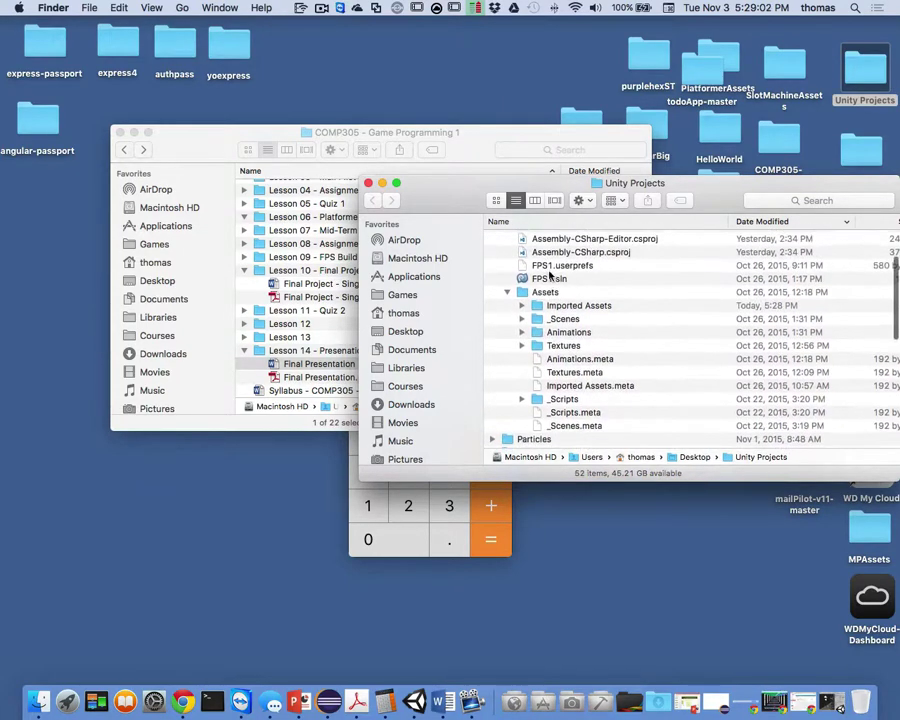
pyautogui.scroll(3, 605, 365)
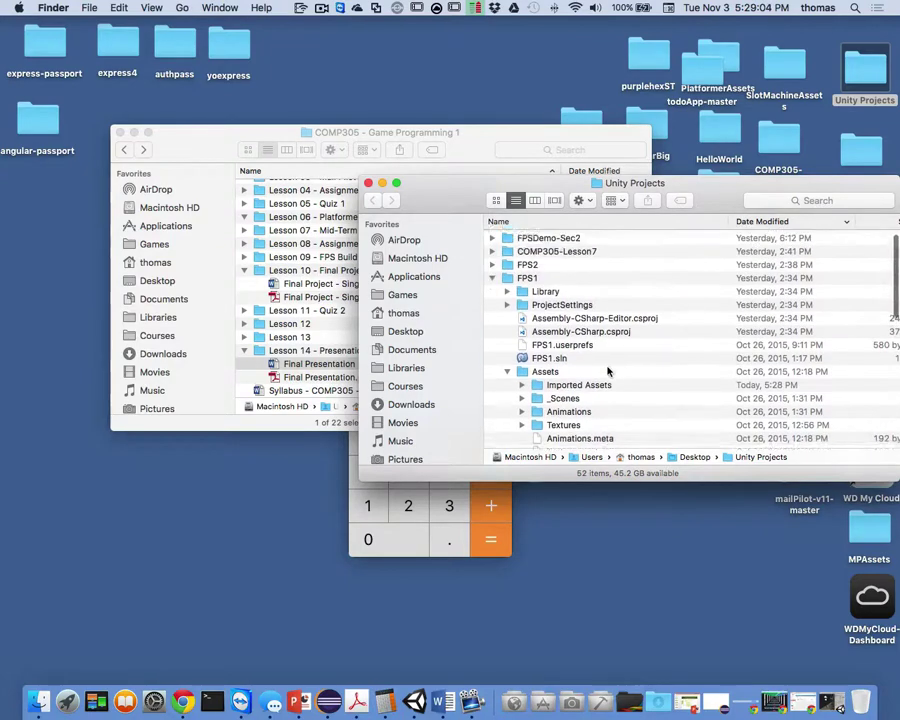
pyautogui.scroll(-3, 609, 371)
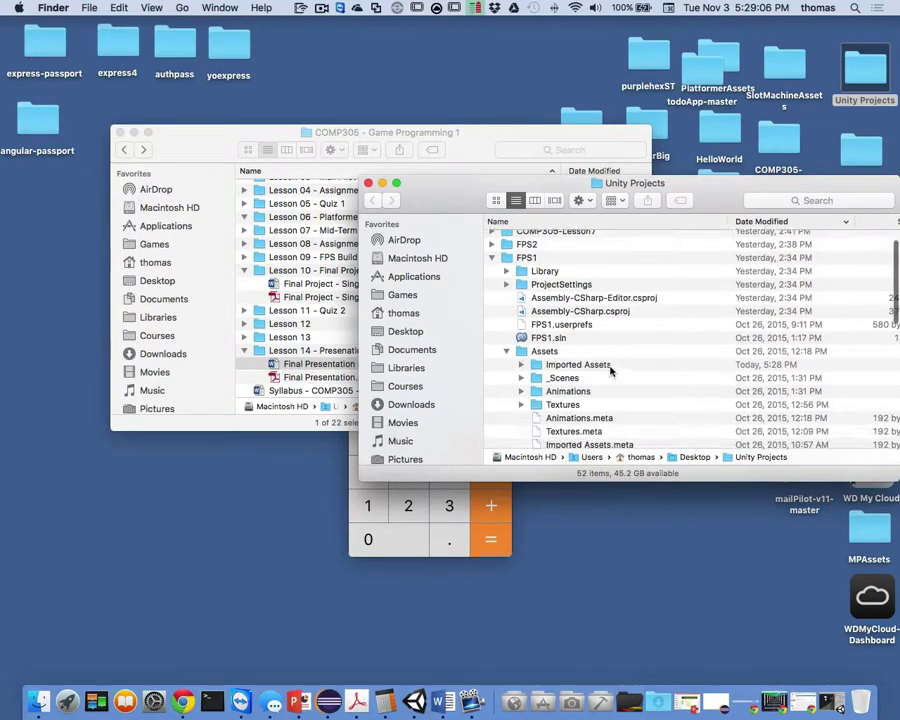
pyautogui.scroll(-5, 605, 365)
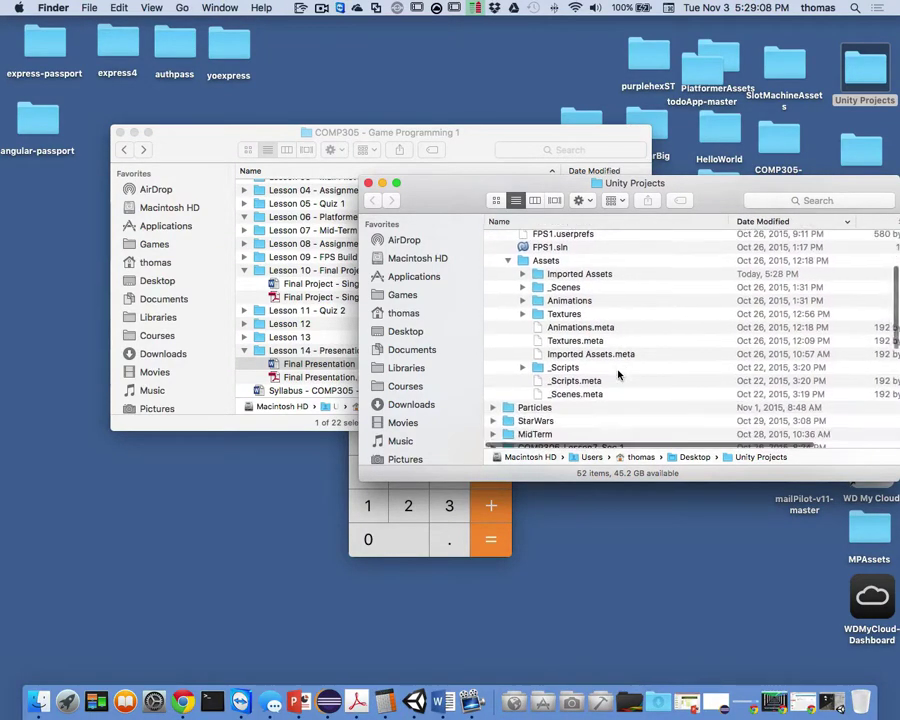
pyautogui.scroll(3, 594, 347)
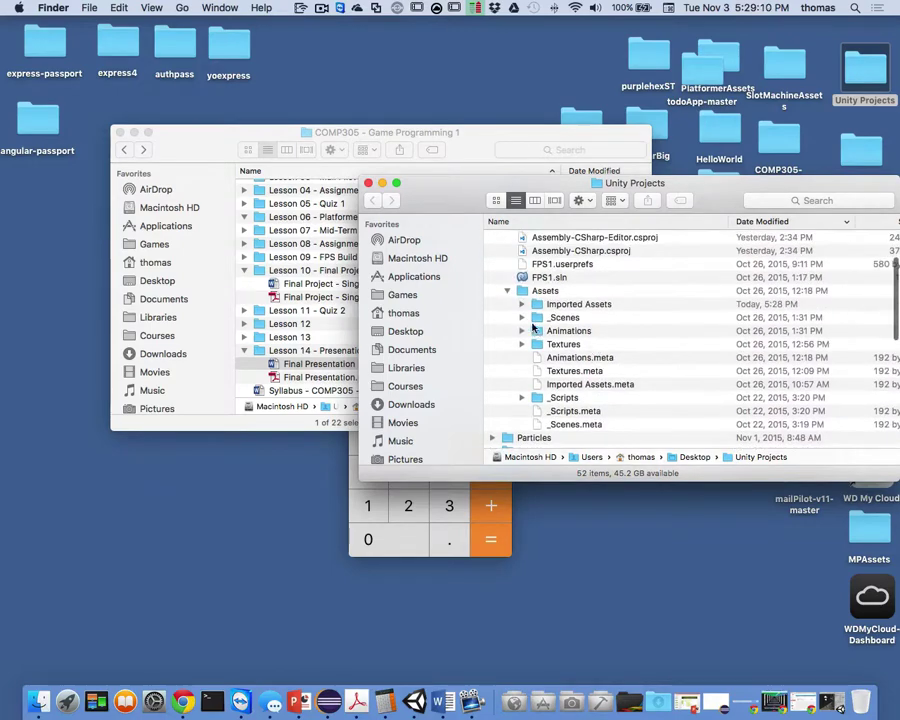
# Expand the _Scenes and Animations folders in FPS1's Assets and look through the scene and gun animation files
pyautogui.click(524, 318)
pyautogui.click(522, 318)
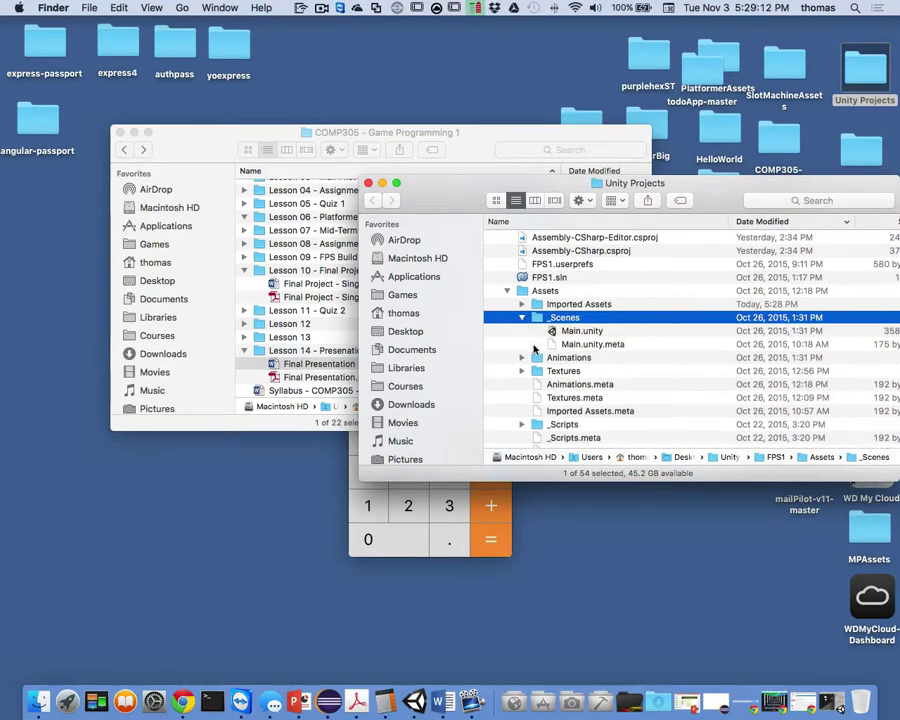
pyautogui.click(522, 358)
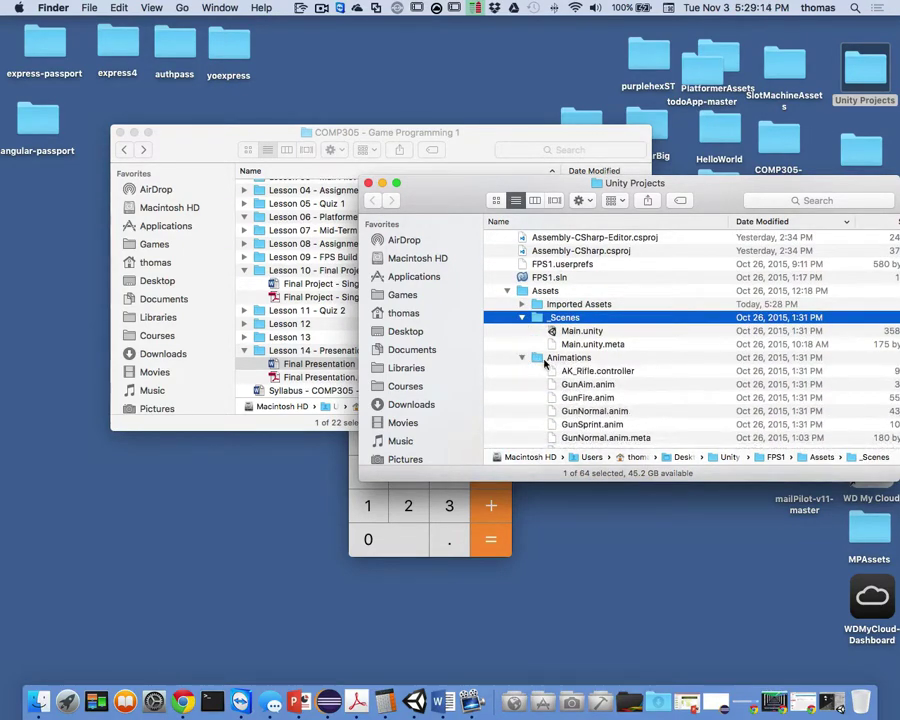
pyautogui.scroll(-5, 540, 362)
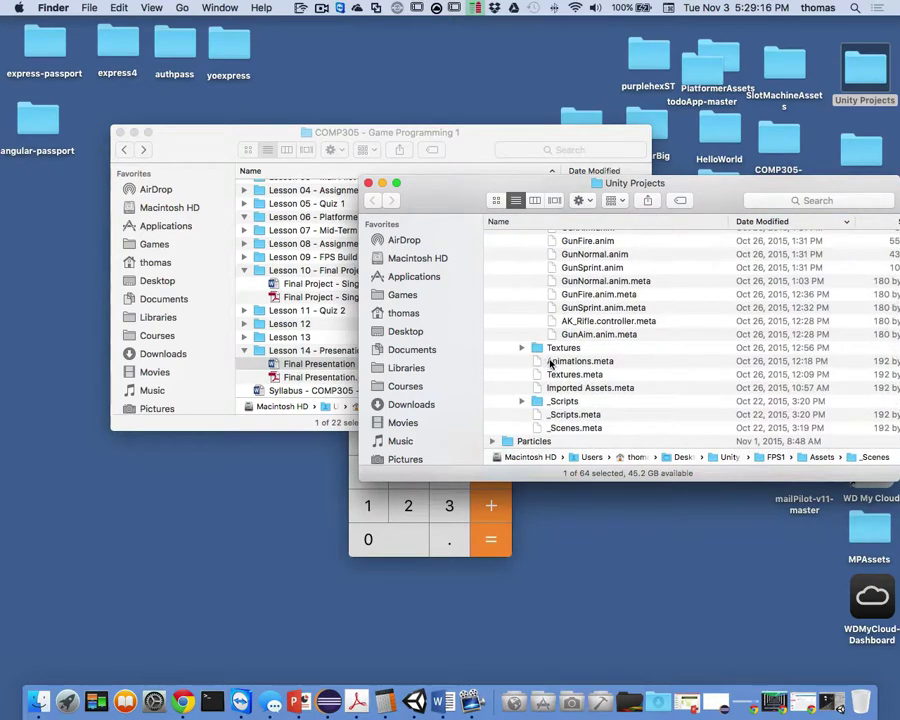
pyautogui.scroll(3, 550, 364)
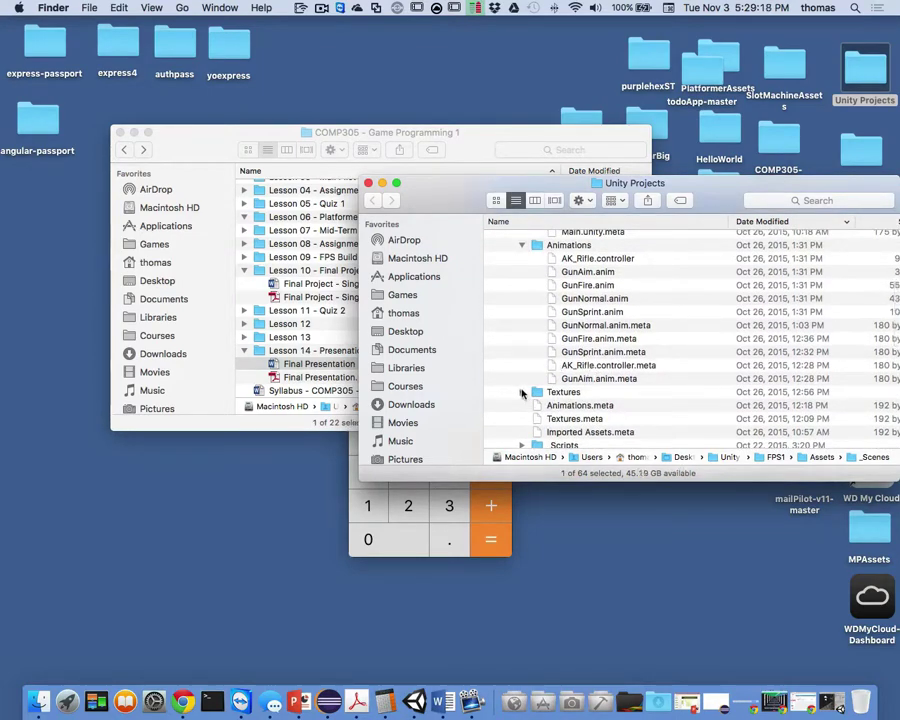
# Expand the Textures and _Scripts folders in FPS1's Assets to check their contents
pyautogui.click(521, 392)
pyautogui.scroll(-4, 558, 400)
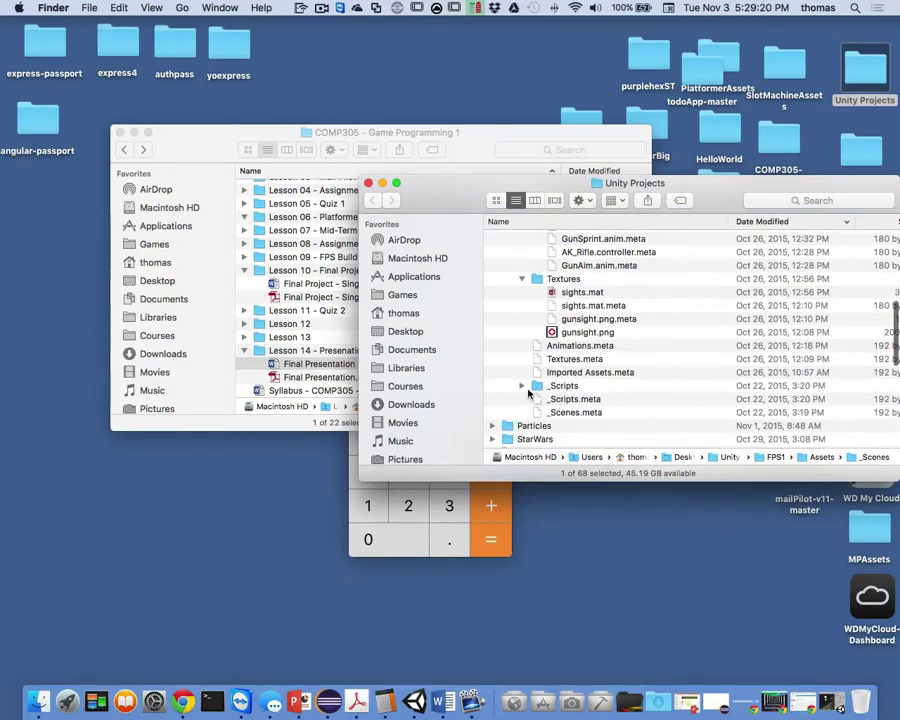
pyautogui.click(524, 387)
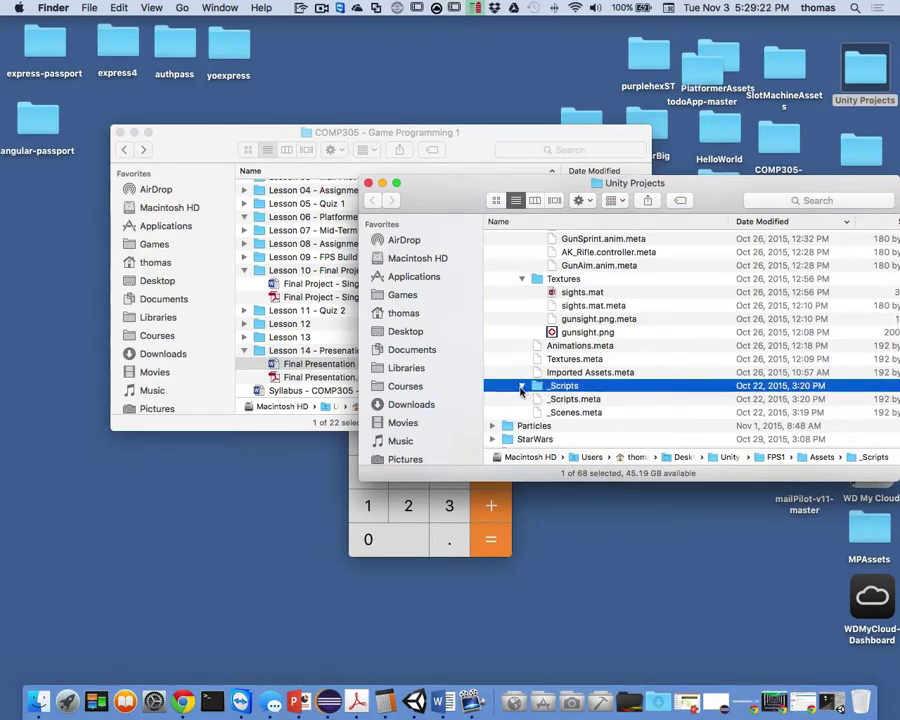
# Expand FPS1's Imported Assets folder again and collapse its LowPolyGunsForSale subfolder
pyautogui.scroll(5, 522, 300)
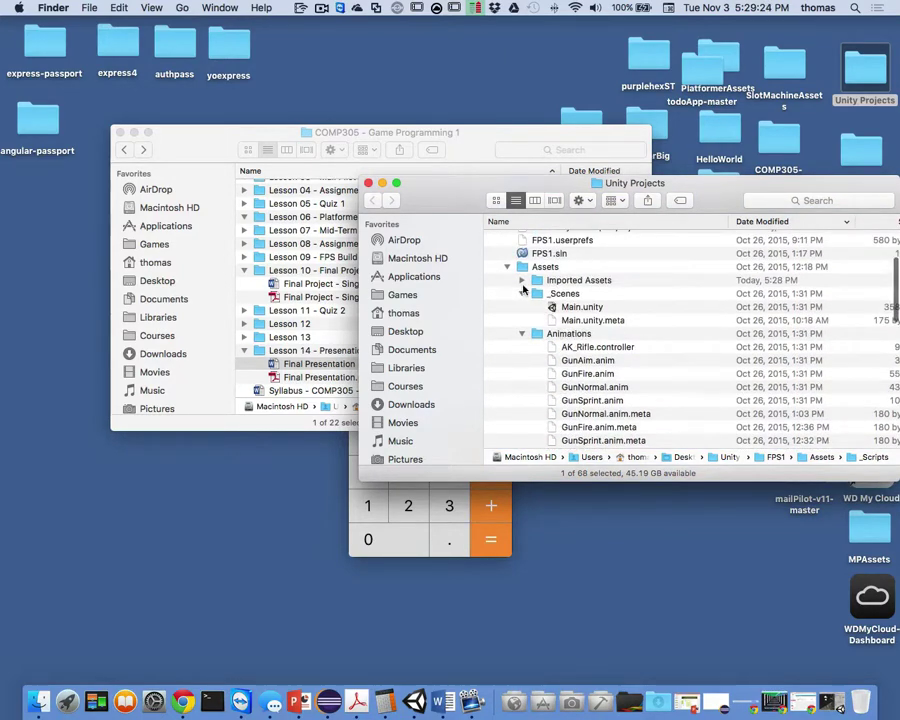
pyautogui.click(522, 281)
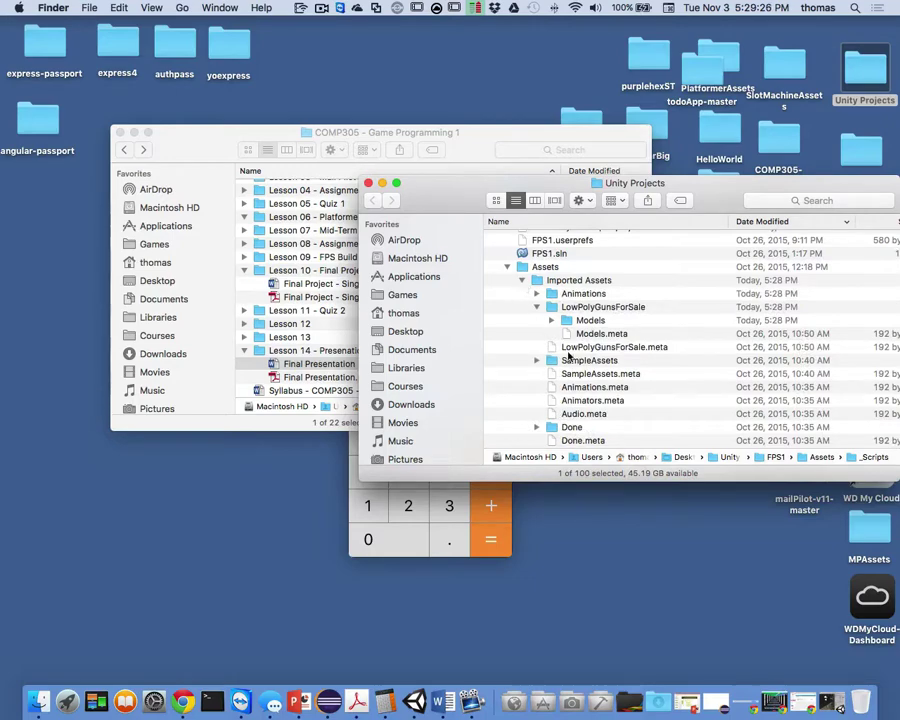
pyautogui.click(537, 307)
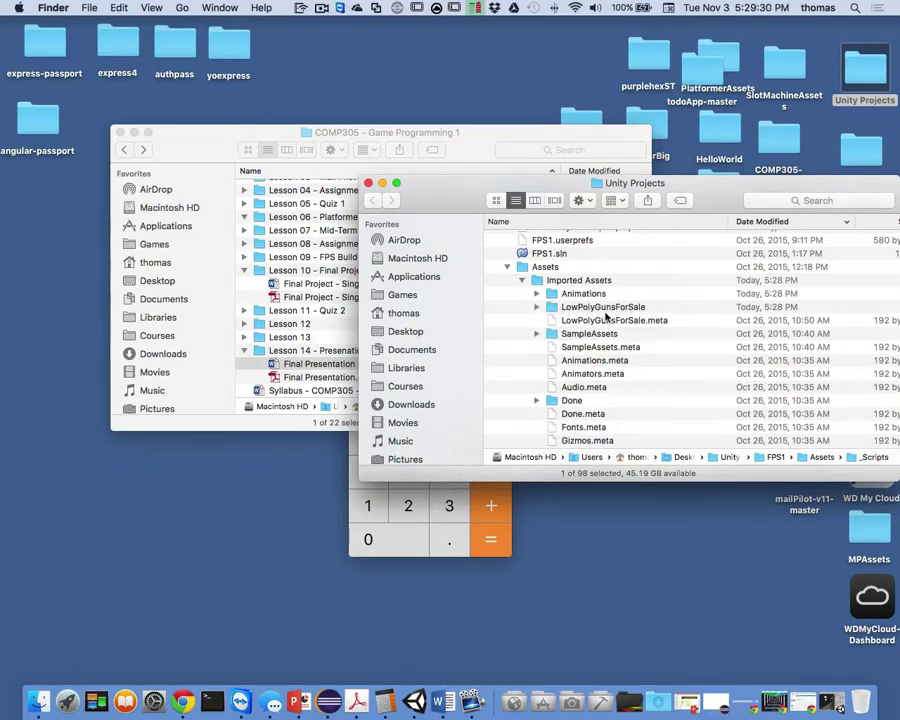
# Move the FPS1 file window aside and open the desktop's Unity Projects folder in the COMP305 - Game Programming 1 window
pyautogui.moveTo(466, 197); pyautogui.dragTo(701, 196)
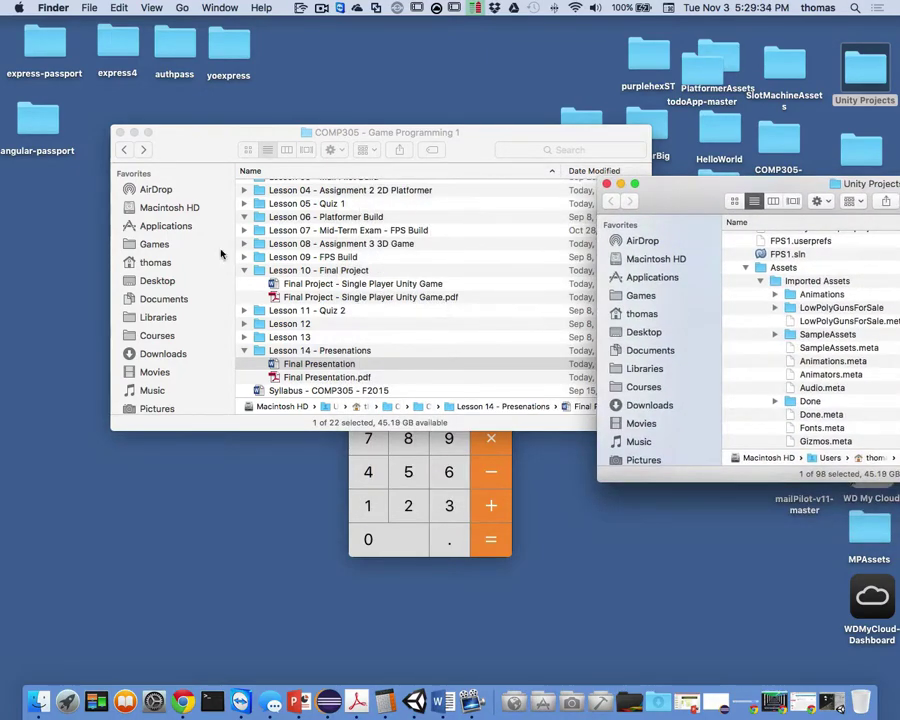
pyautogui.scroll(-2, 184, 351)
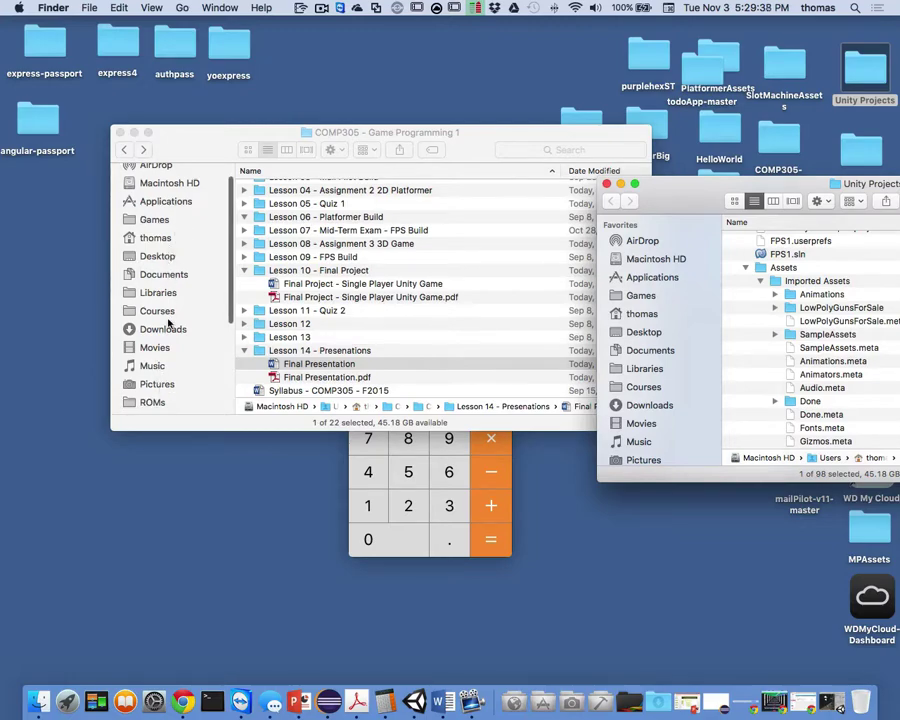
pyautogui.scroll(2, 175, 305)
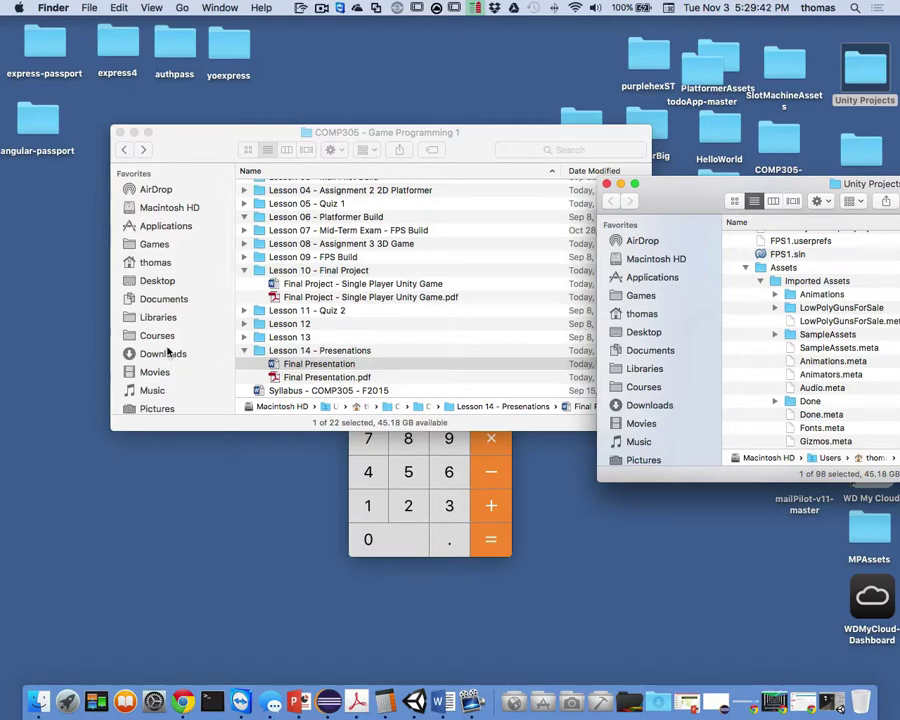
pyautogui.click(182, 285)
pyautogui.click(157, 281)
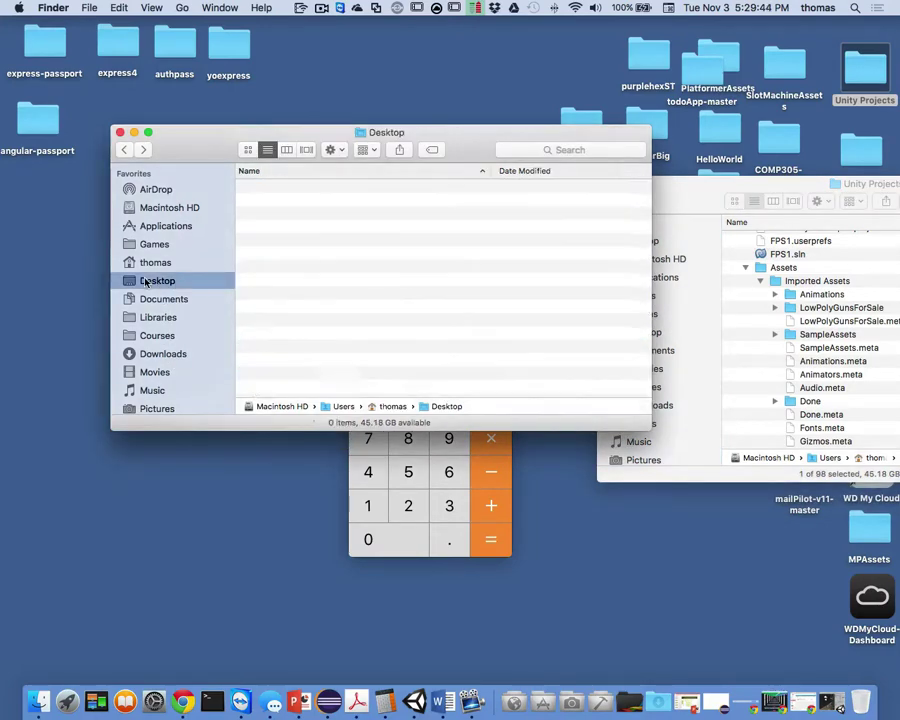
pyautogui.scroll(-5, 317, 268)
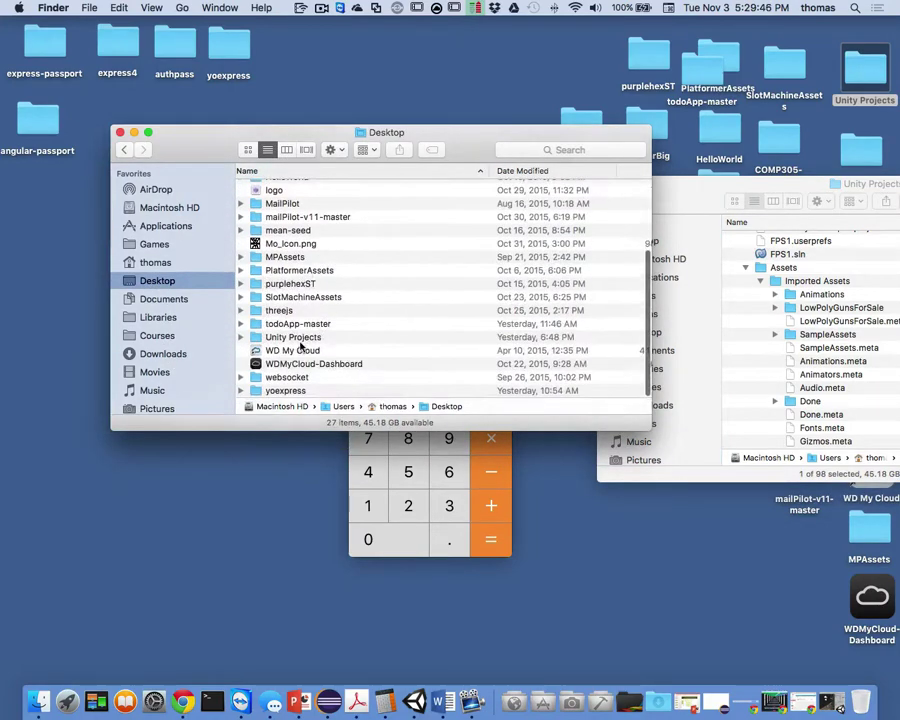
pyautogui.doubleClick(285, 337)
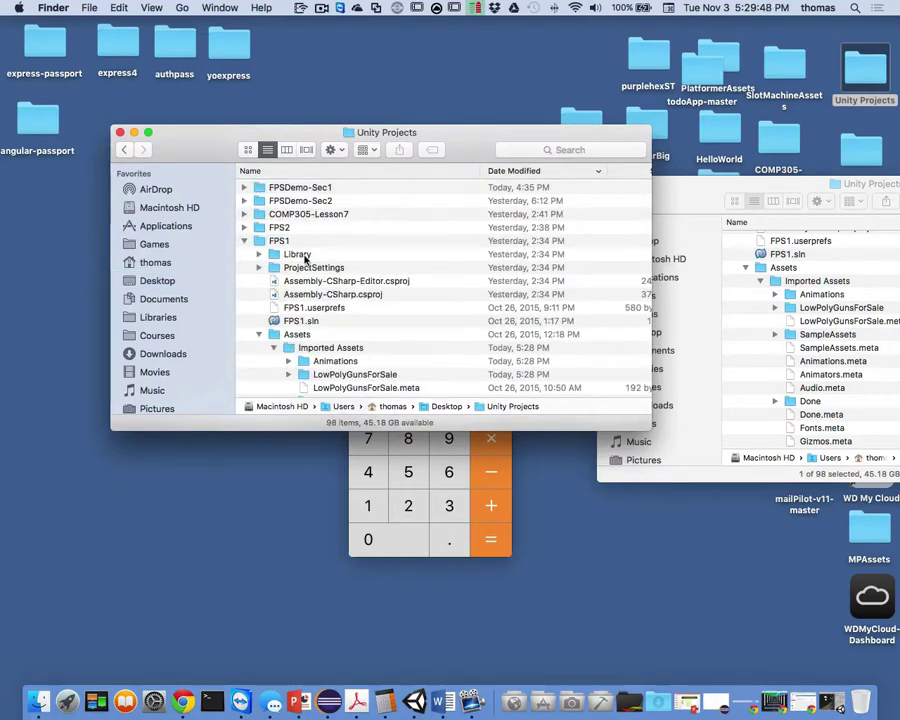
# Collapse FPS1 in the second Unity Projects window and expand FPSDemo-Sec1 down to its Assets subfolders
pyautogui.click(246, 242)
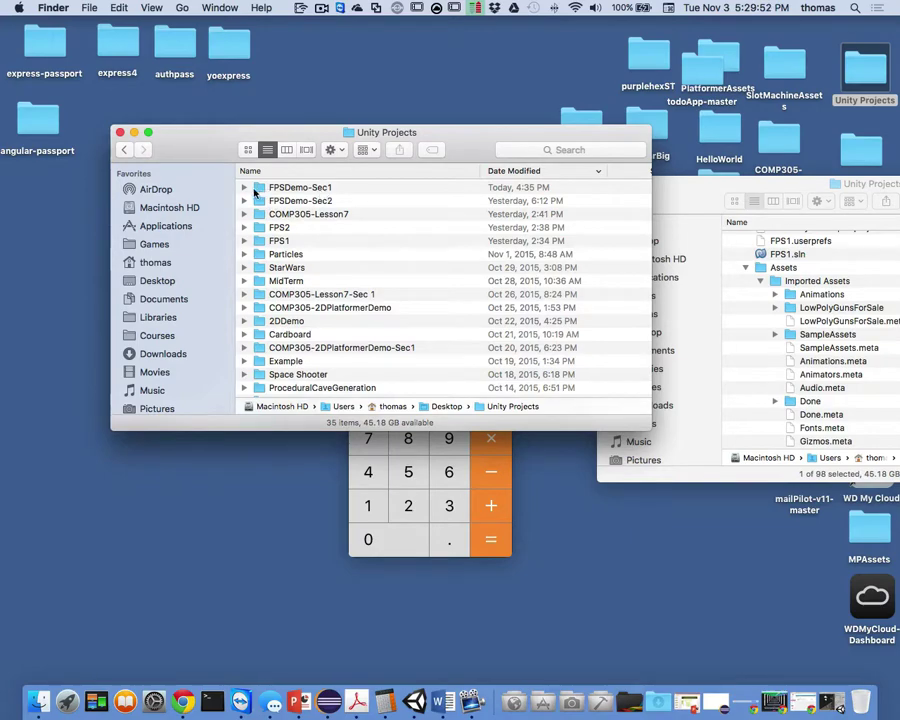
pyautogui.click(244, 188)
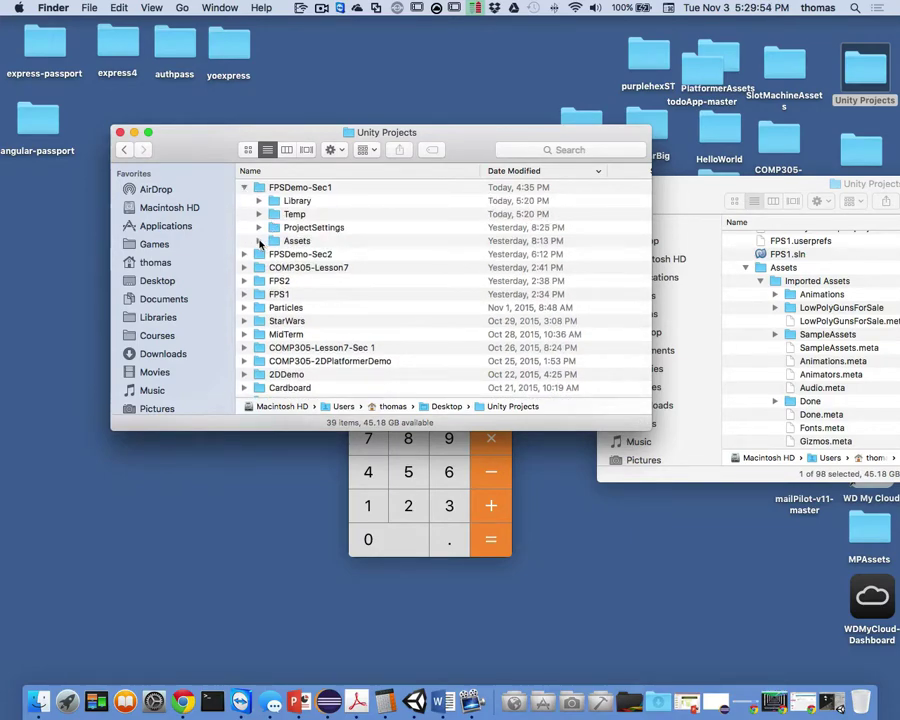
pyautogui.click(259, 241)
# Copy the LowPolyGunsForSale folder from FPS1's Imported Assets
pyautogui.click(695, 195)
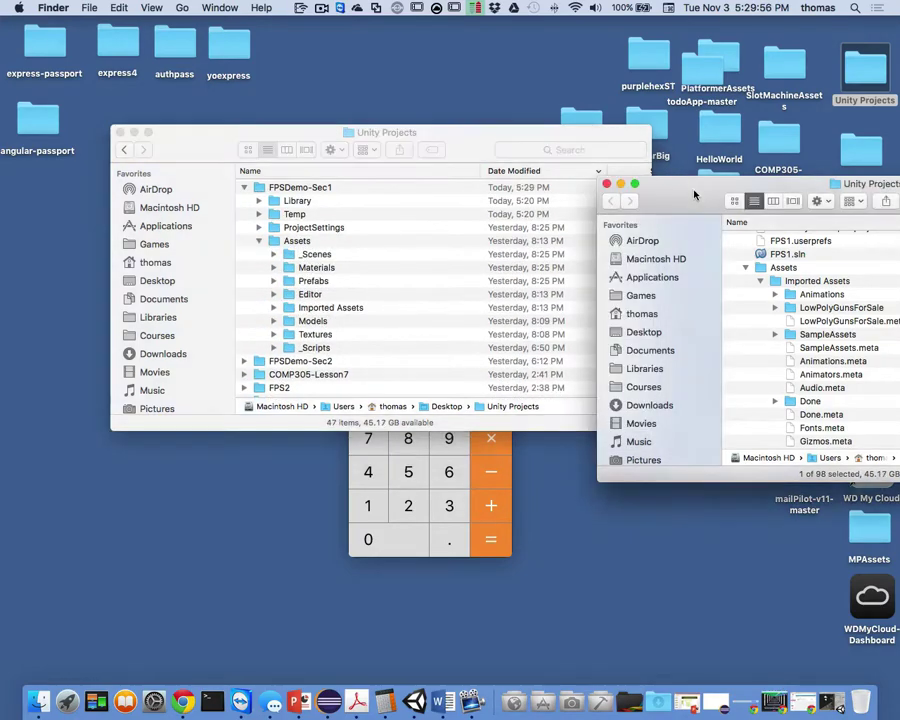
pyautogui.click(826, 309)
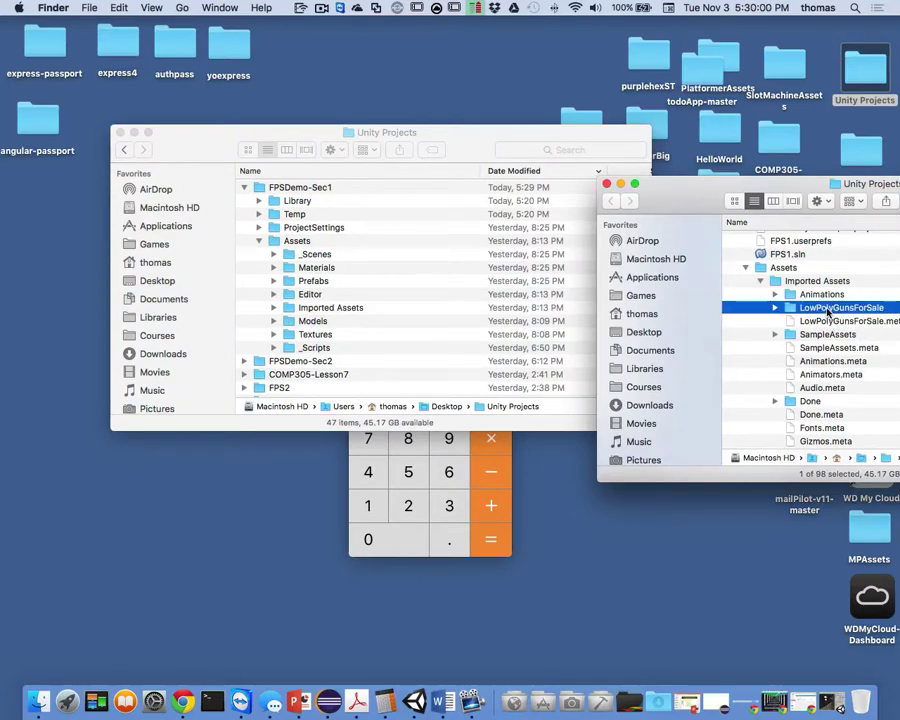
pyautogui.rightClick(794, 309)
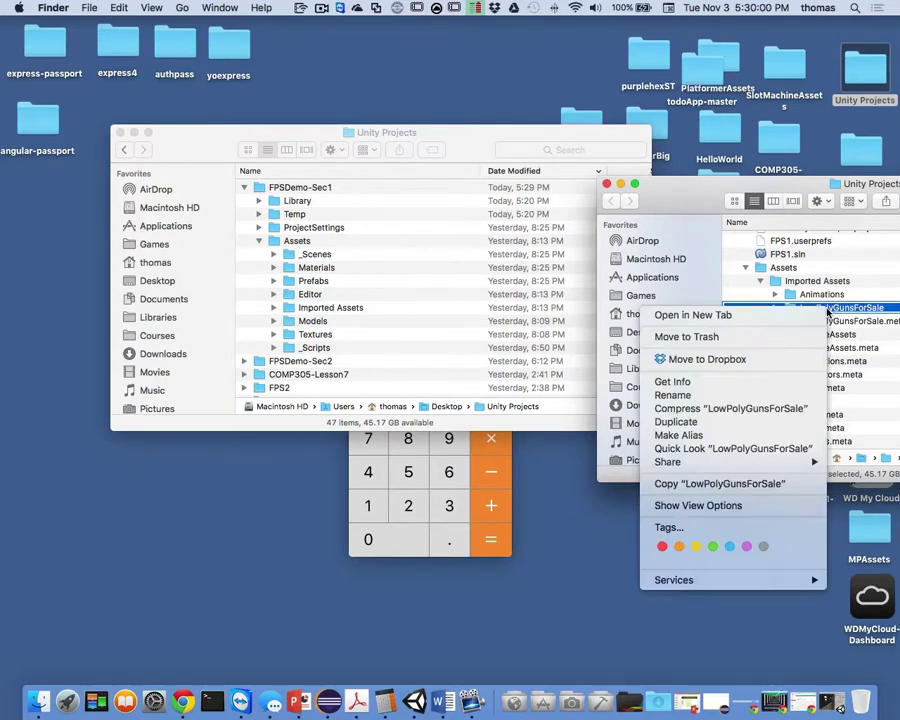
pyautogui.click(668, 488)
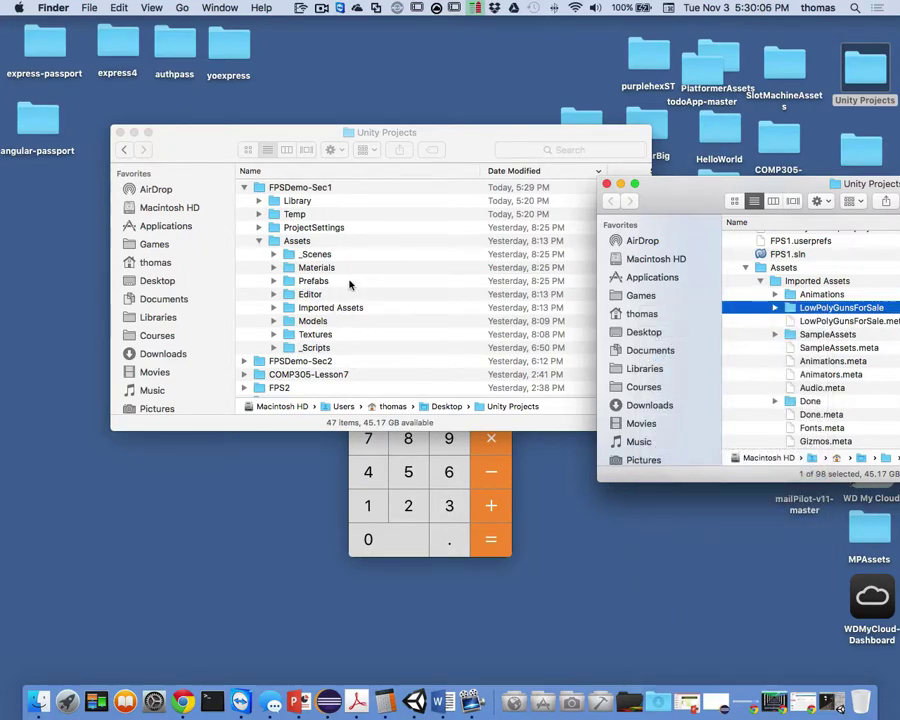
# Copy everything inside FPS1's LowPolyGunsForSale Models folder, from the Materials subfolder through M9_Sight_SlideRecoil.bmp
pyautogui.click(774, 308)
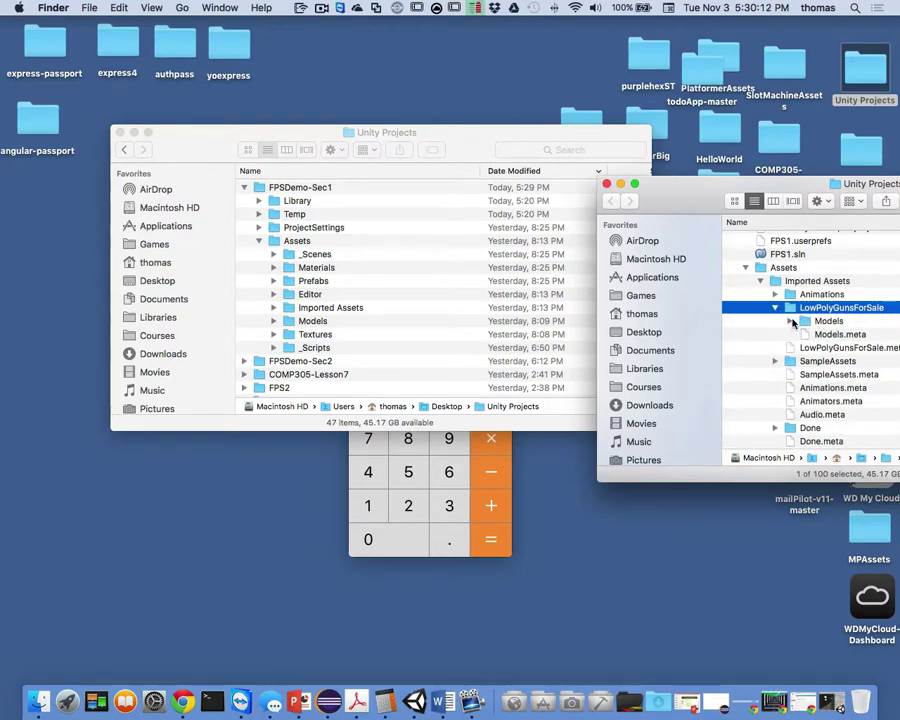
pyautogui.click(790, 321)
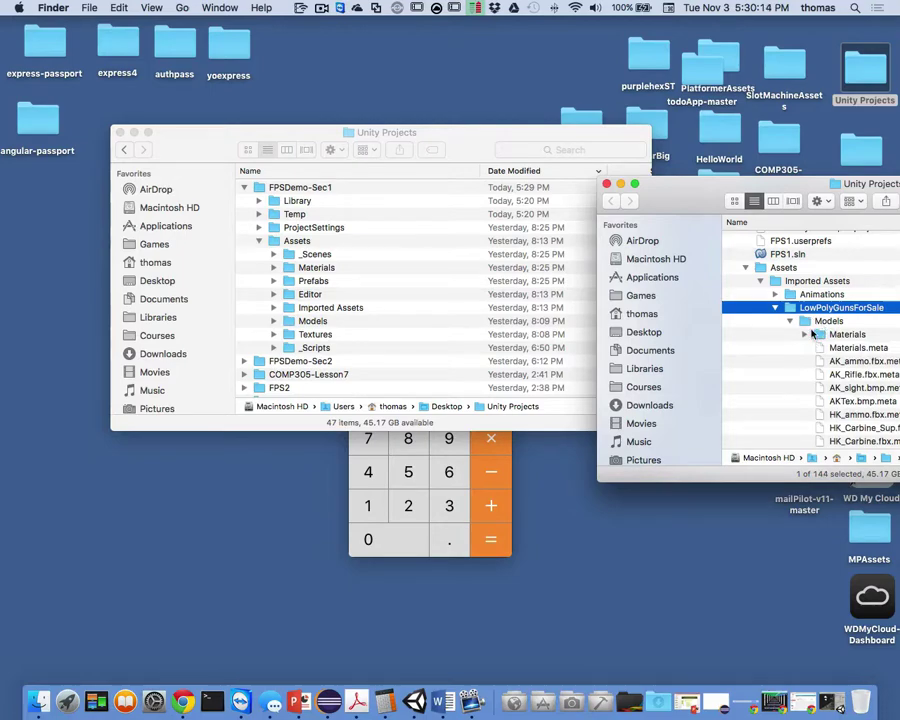
pyautogui.click(818, 334)
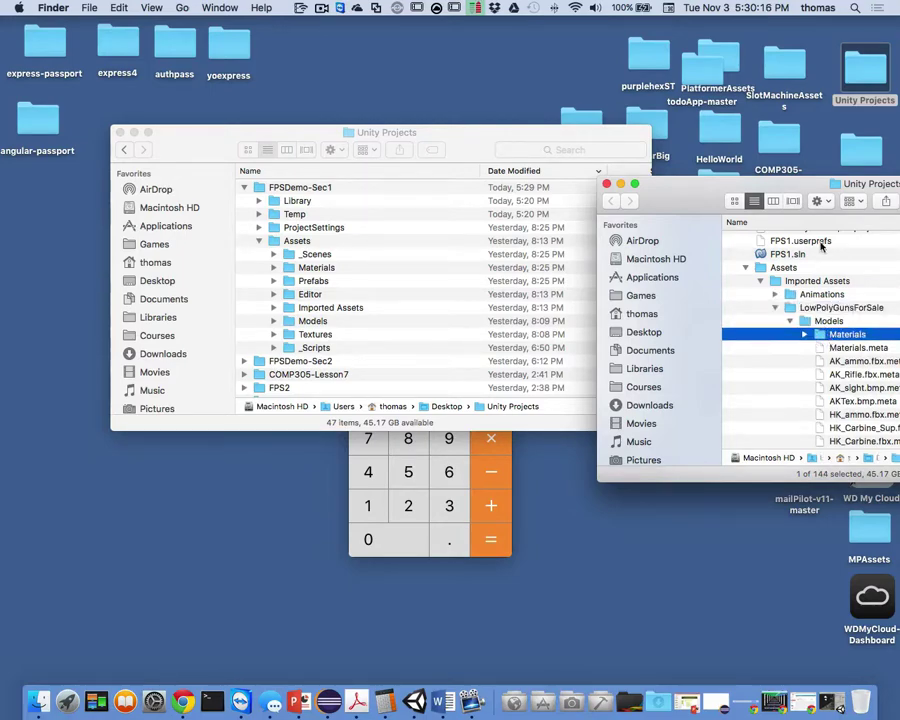
pyautogui.moveTo(768, 185); pyautogui.dragTo(611, 109)
pyautogui.scroll(-10, 693, 313)
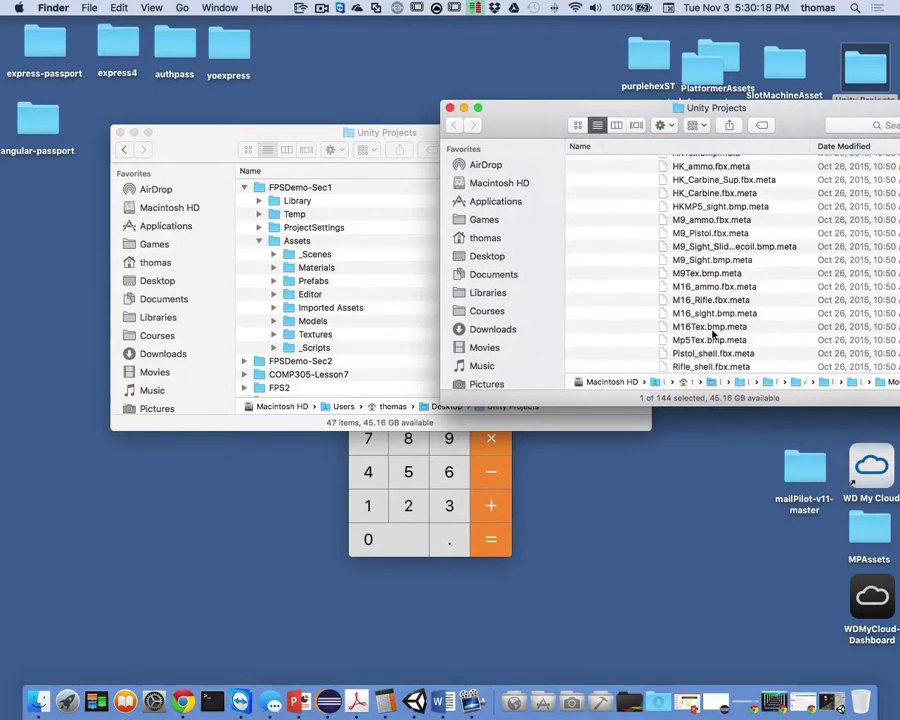
pyautogui.scroll(-10, 713, 338)
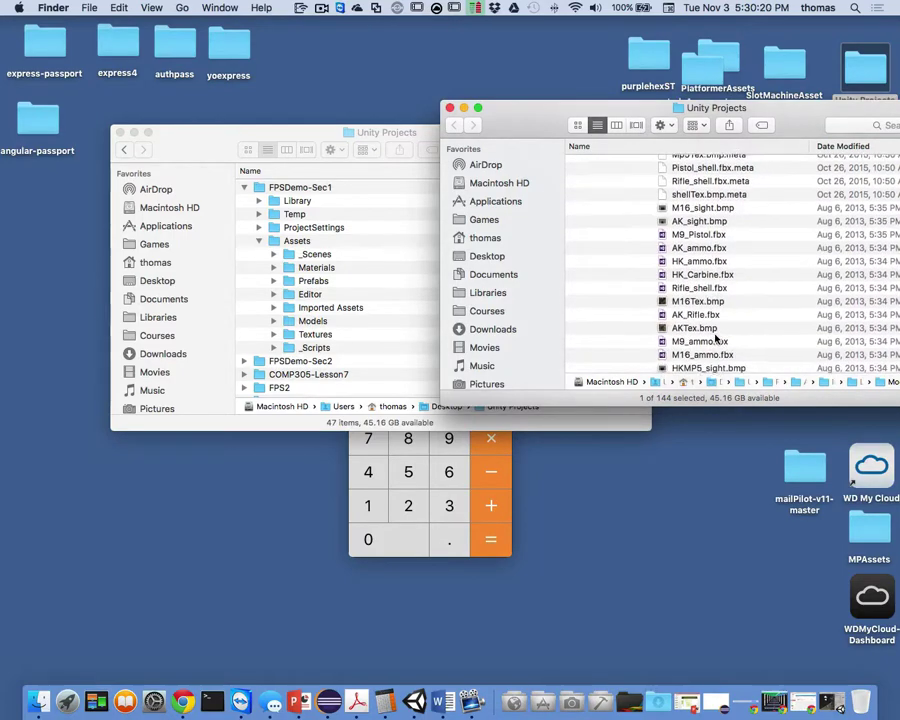
pyautogui.scroll(-1, 717, 340)
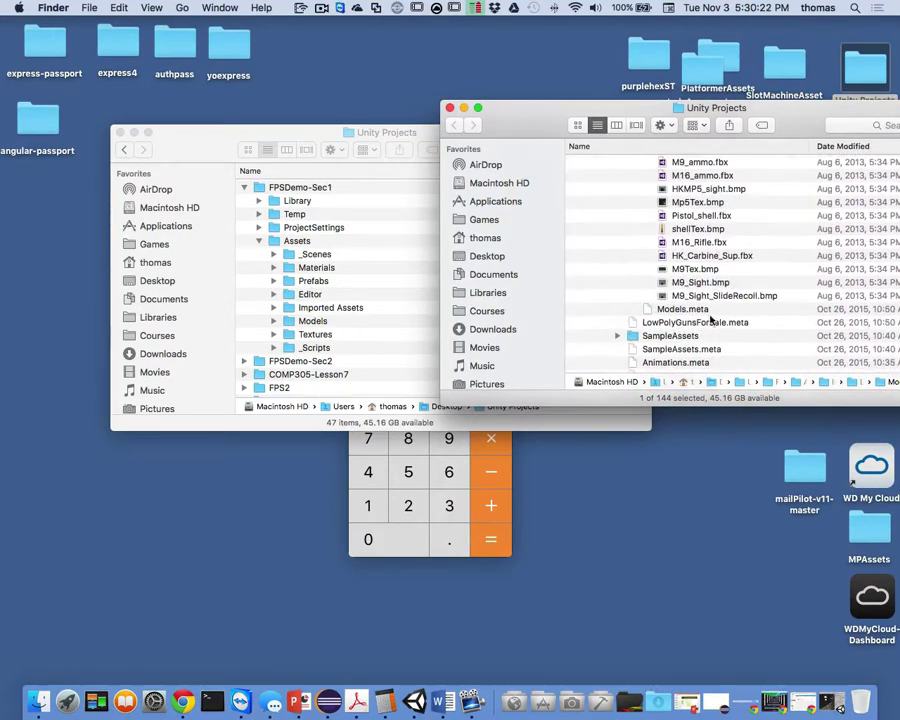
pyautogui.keyDown('shift'); pyautogui.click(700, 296); pyautogui.keyUp('shift')
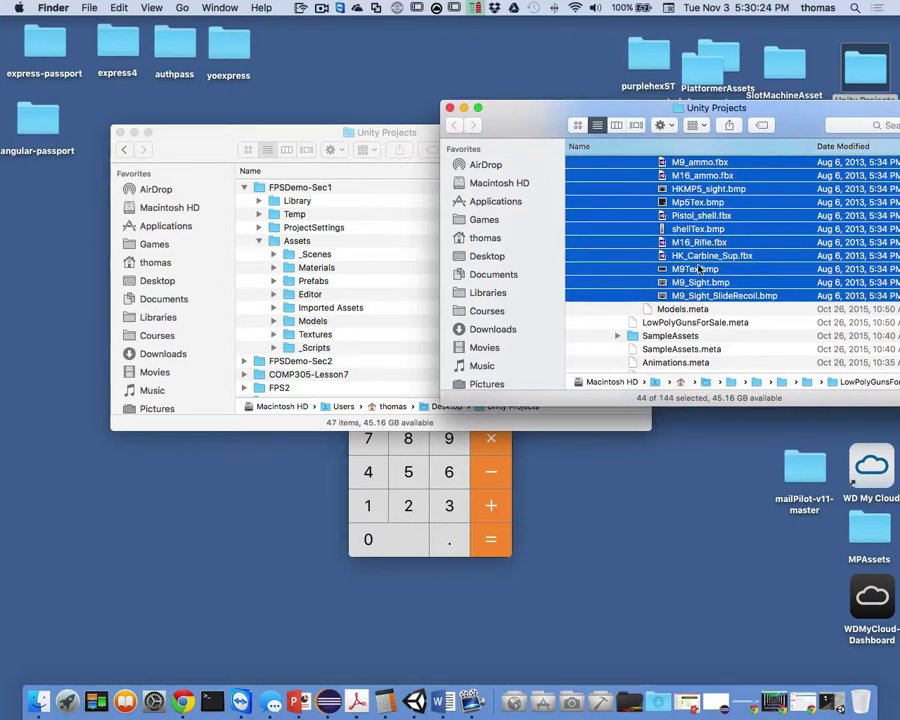
pyautogui.rightClick(708, 224)
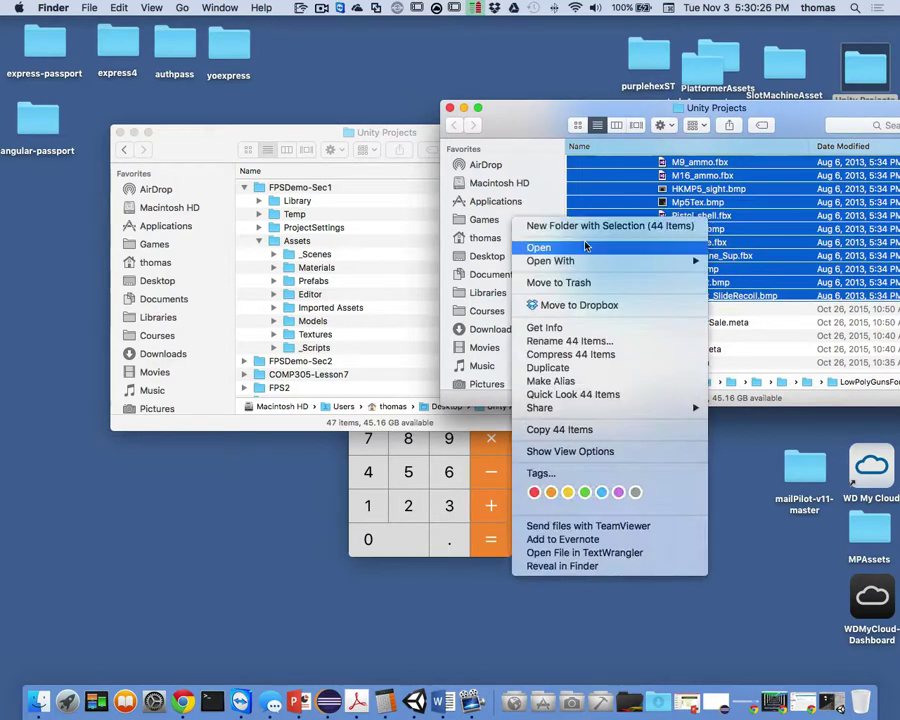
pyautogui.click(560, 429)
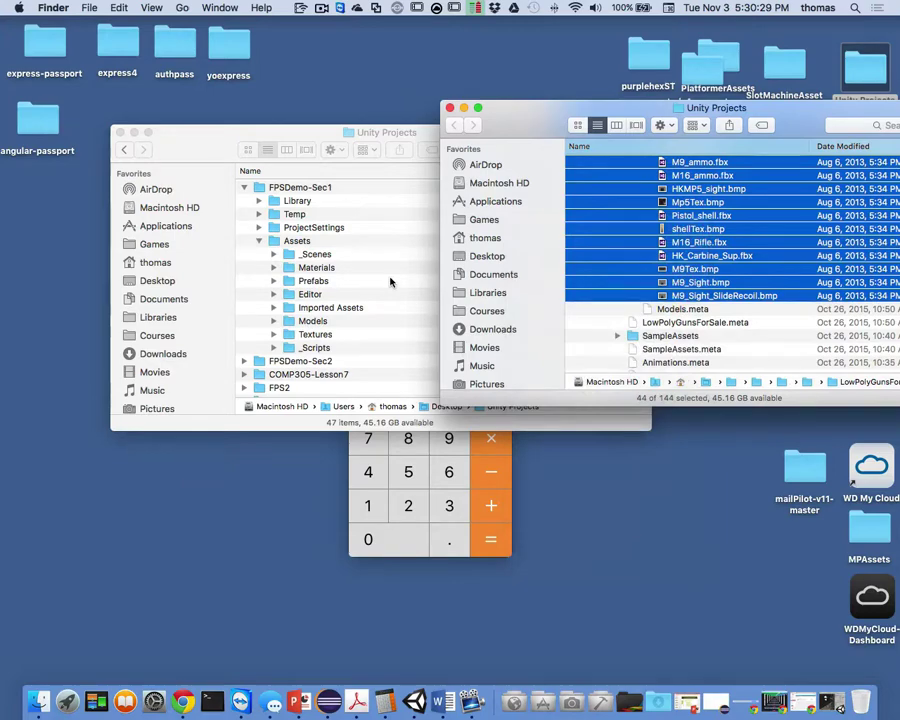
# Paste the copied gun files into the Models folder of FPSDemo-Sec1's Assets
pyautogui.doubleClick(301, 321)
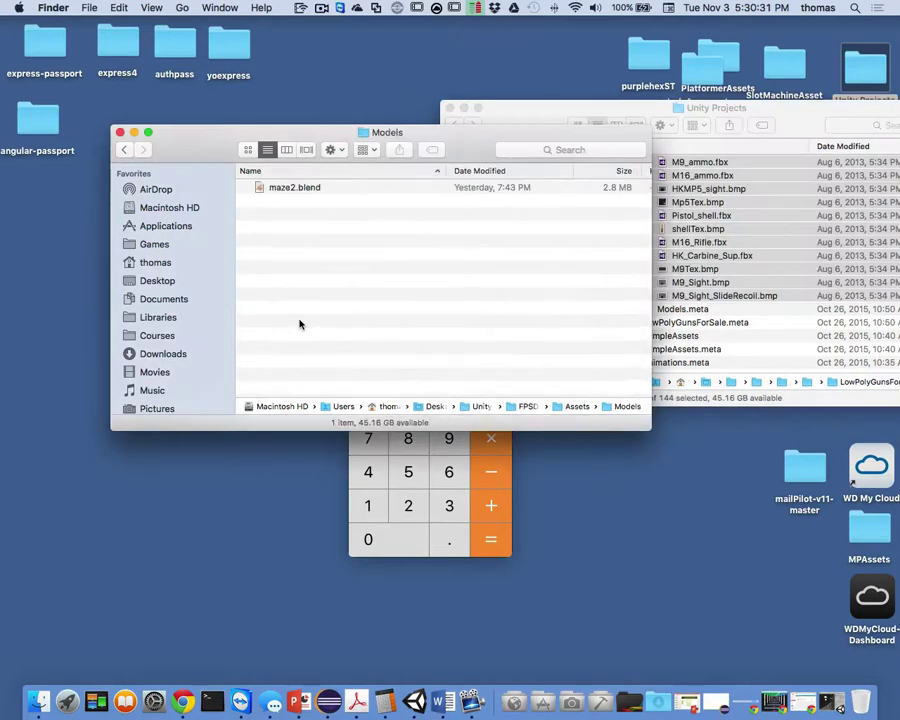
pyautogui.rightClick(270, 236)
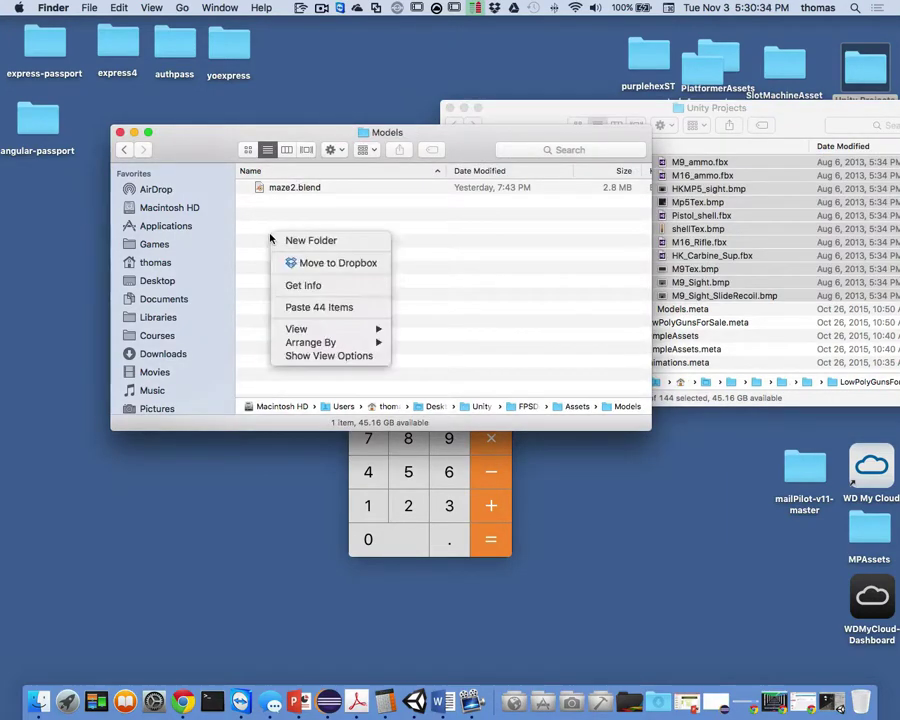
pyautogui.click(306, 307)
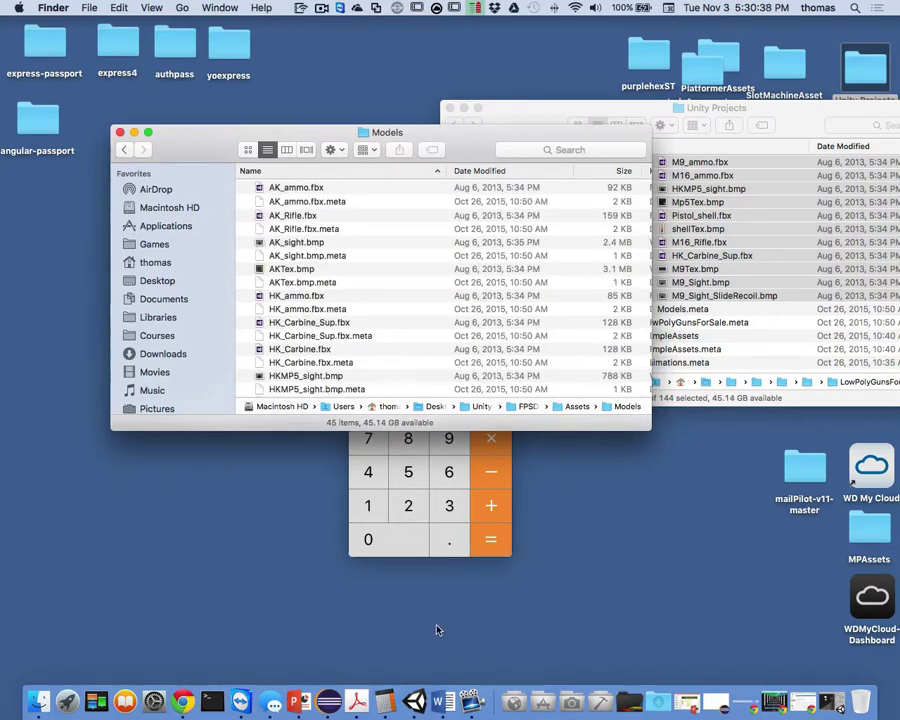
# Switch to Unity, expand the Models folder in the project assets and show its contents
pyautogui.click(414, 701)
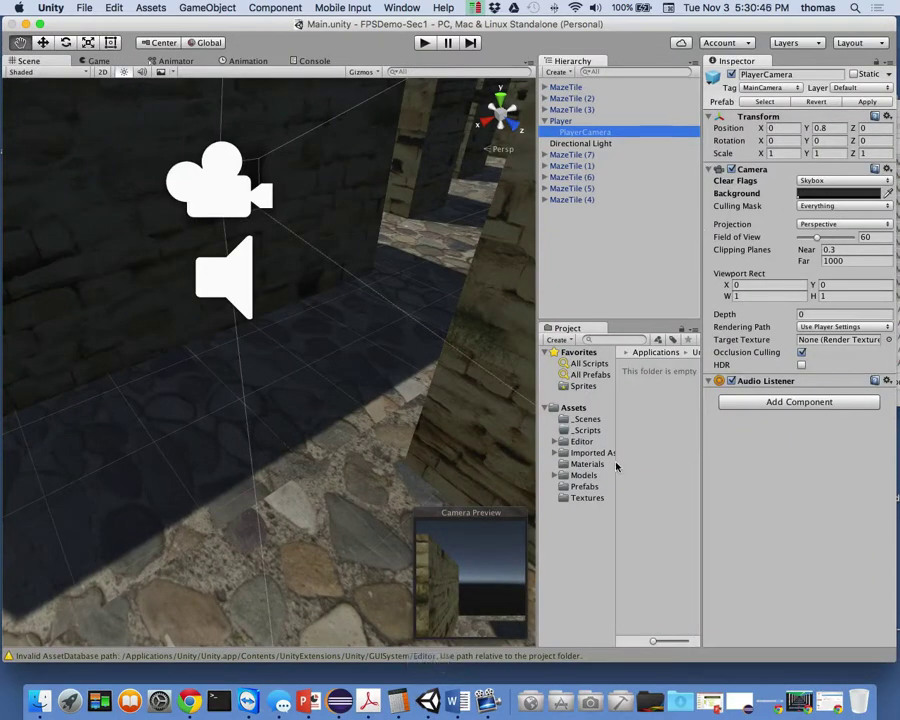
pyautogui.click(557, 476)
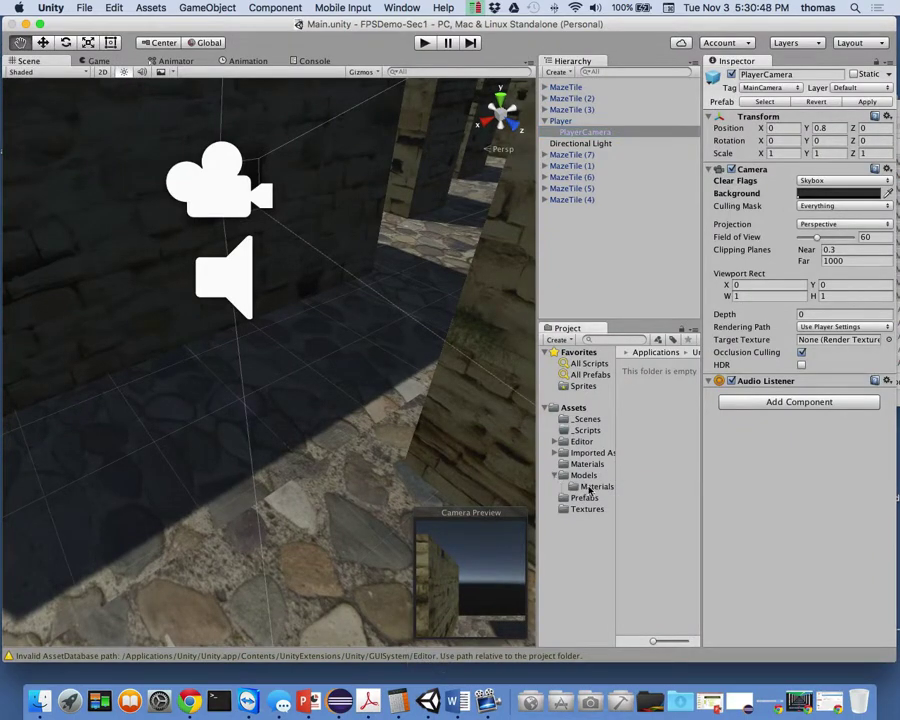
pyautogui.click(589, 475)
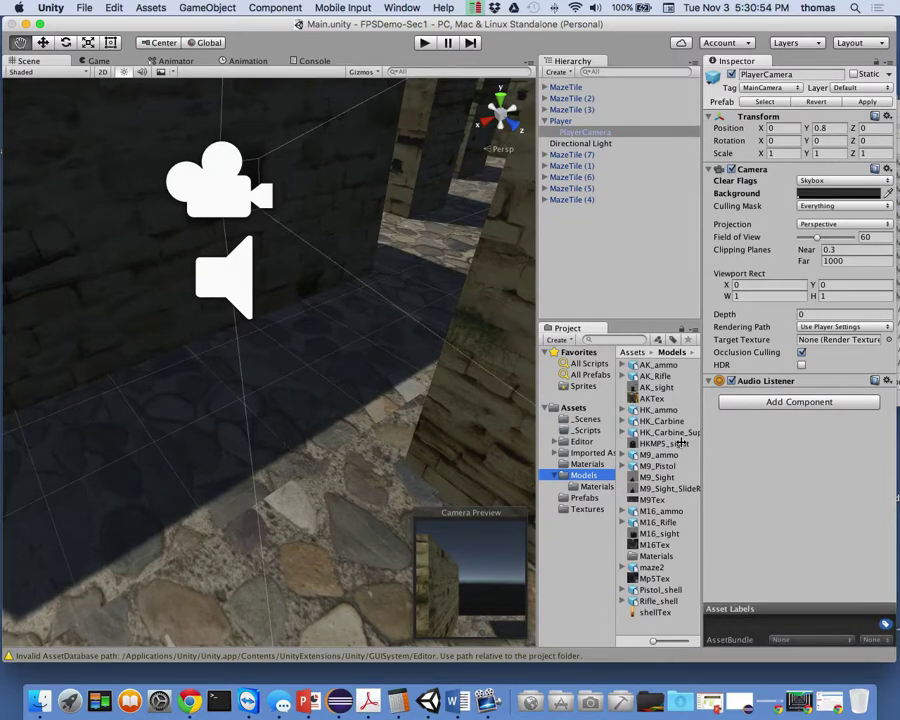
# Move all materials, AK_ammo-Akammo through RifleShell, from the Materials subfolder of Models into the main Assets Materials folder
pyautogui.click(590, 487)
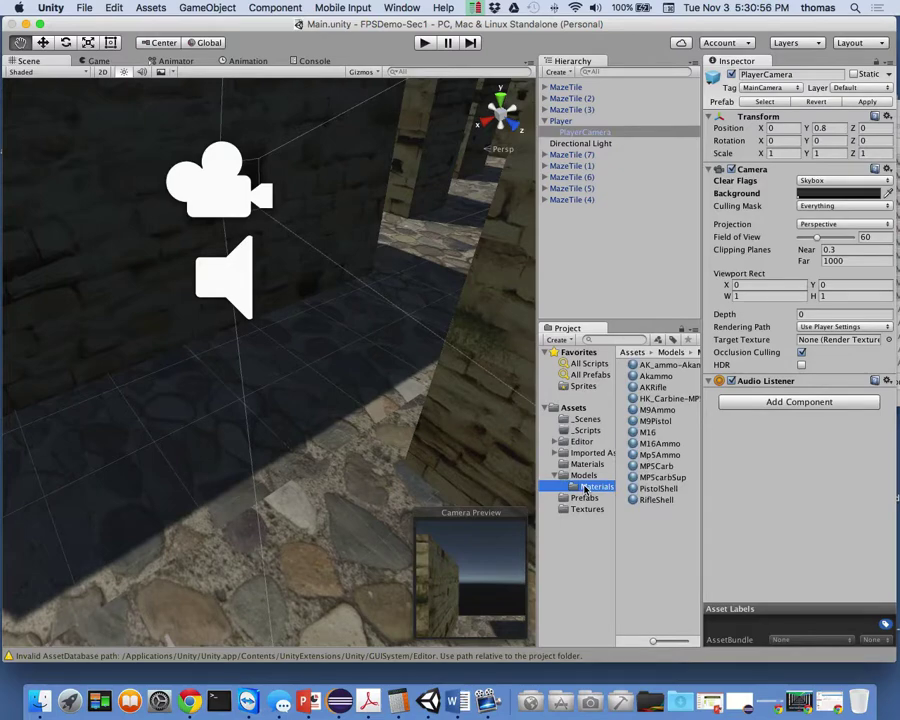
pyautogui.click(655, 500)
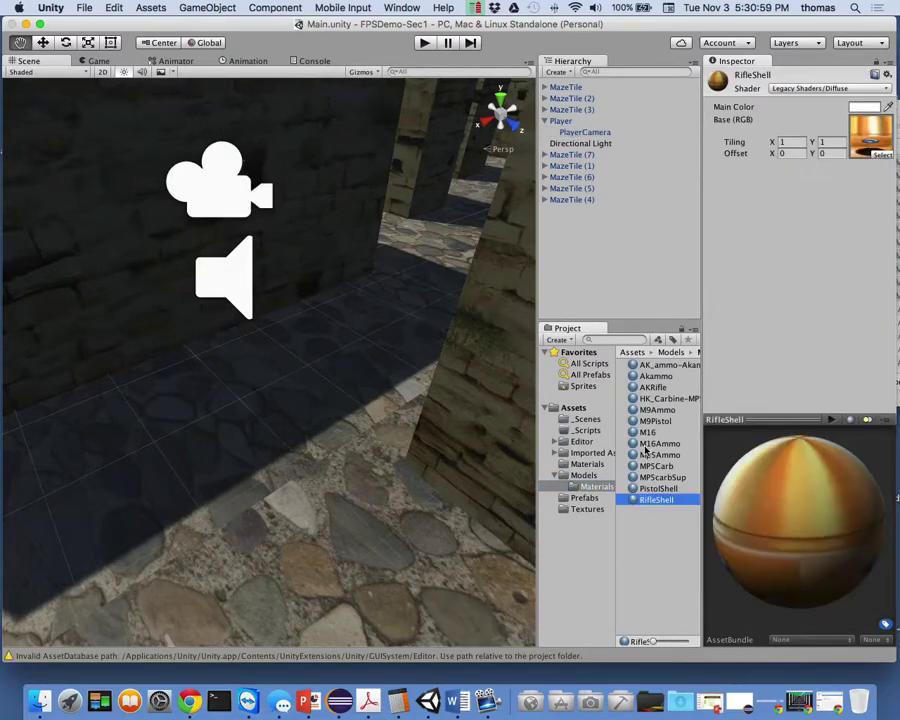
pyautogui.keyDown('shift'); pyautogui.click(651, 366); pyautogui.keyUp('shift')
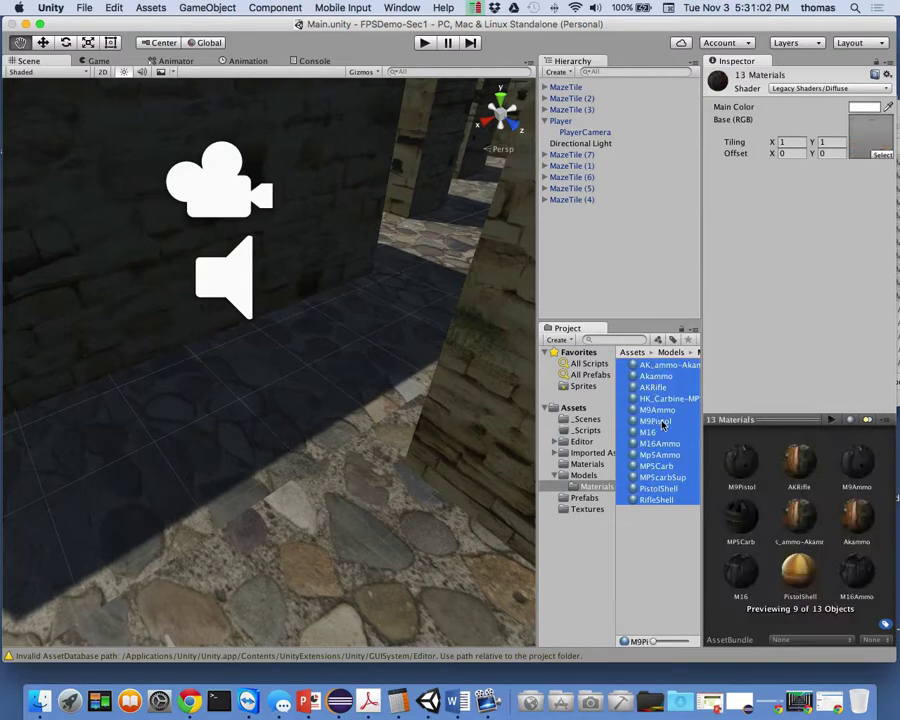
pyautogui.moveTo(641, 457); pyautogui.dragTo(575, 468)
# Delete the emptied Materials subfolder under Models and confirm the deletion
pyautogui.click(580, 487)
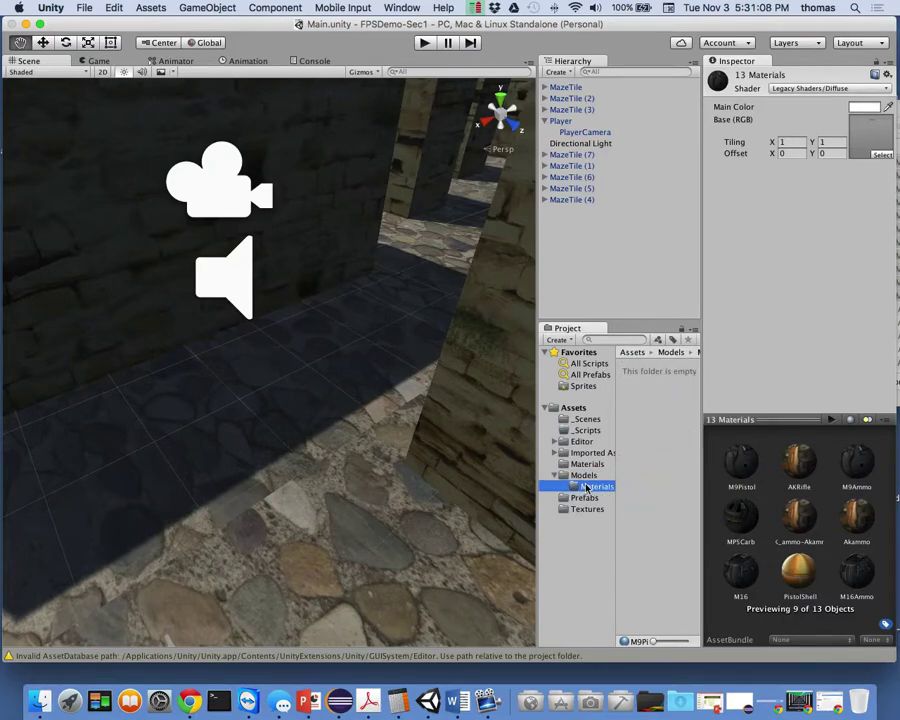
pyautogui.rightClick(588, 487)
pyautogui.click(612, 493)
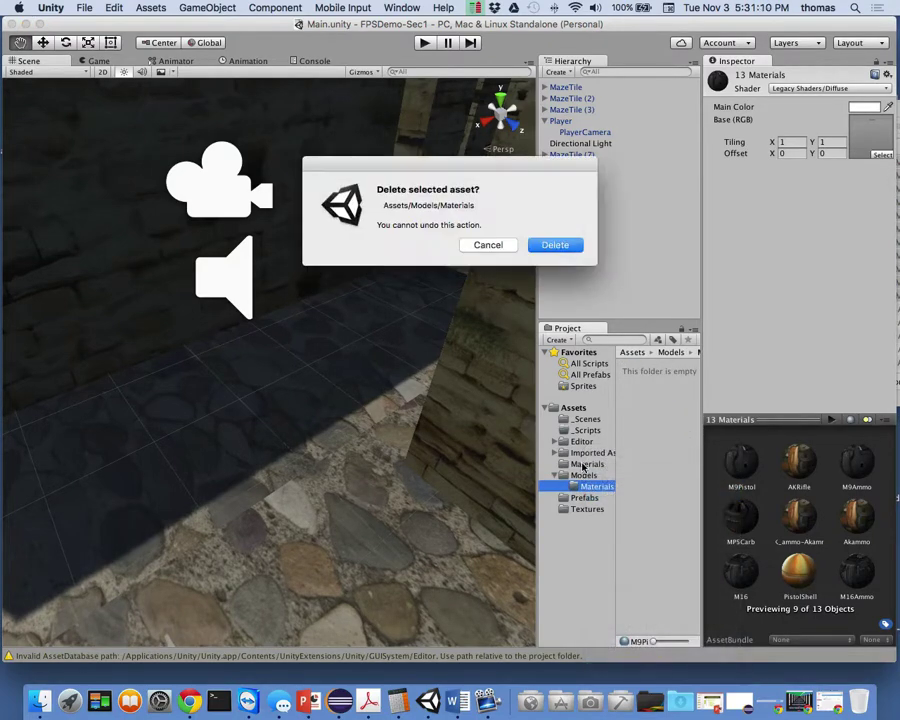
pyautogui.click(555, 245)
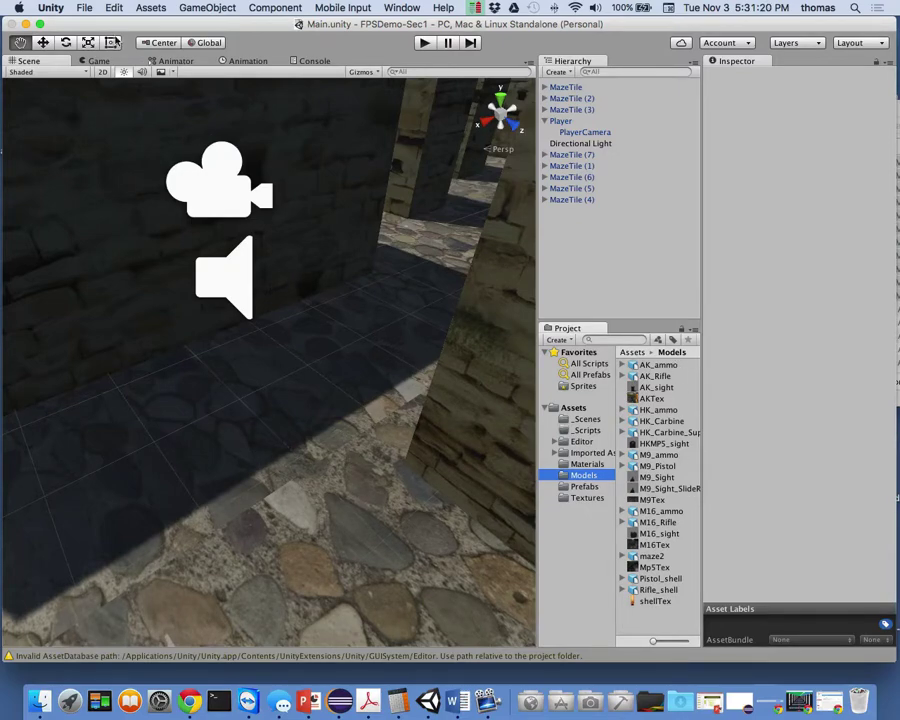
# Save the current scene and the project
pyautogui.click(86, 8)
pyautogui.click(100, 59)
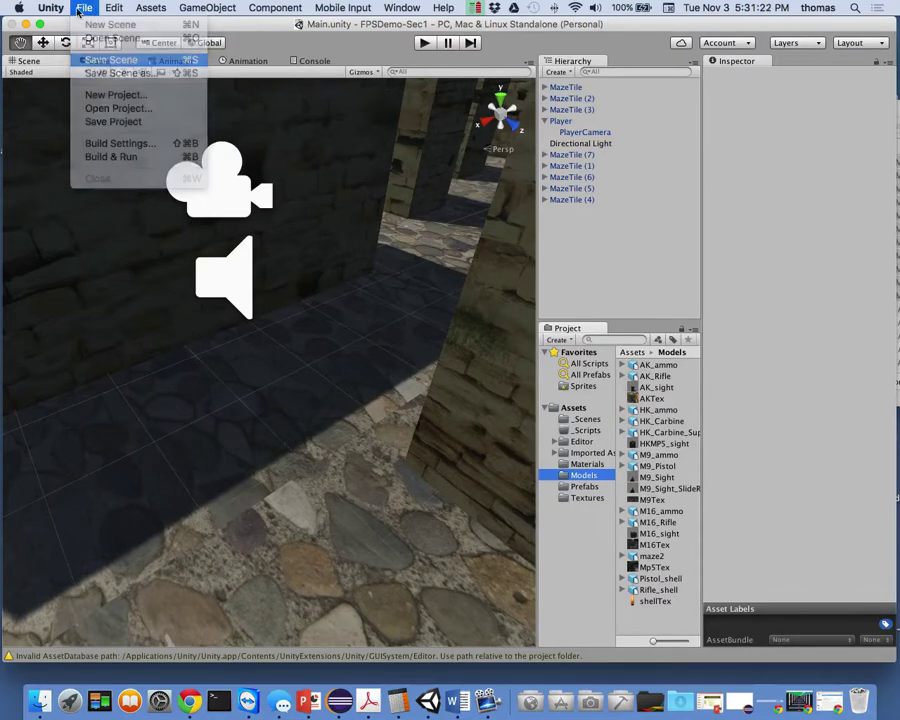
pyautogui.click(83, 8)
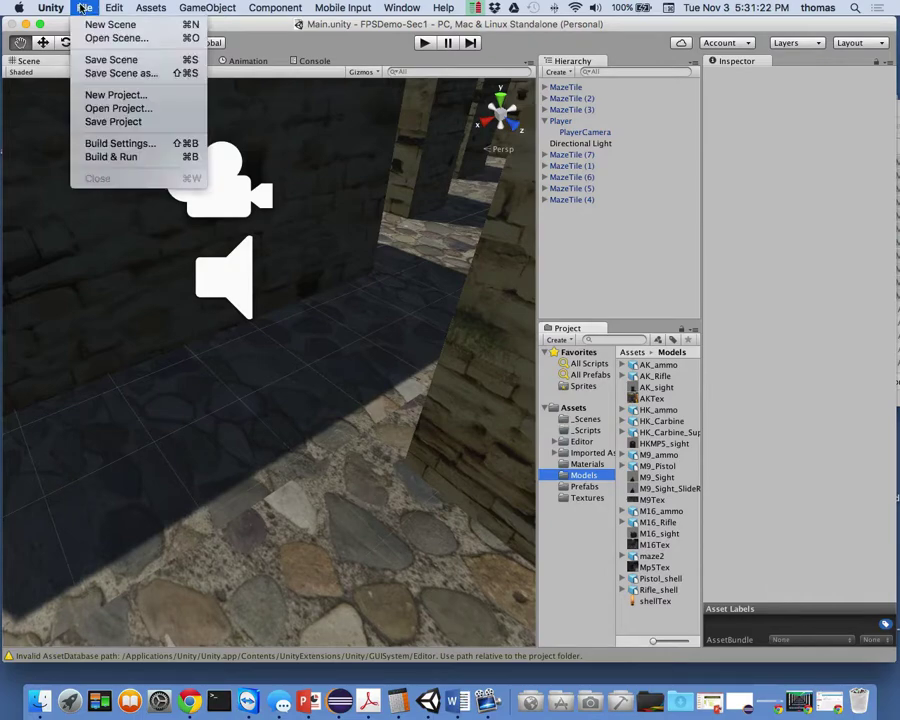
pyautogui.click(85, 121)
# Quit Unity and open a Terminal window
pyautogui.click(57, 10)
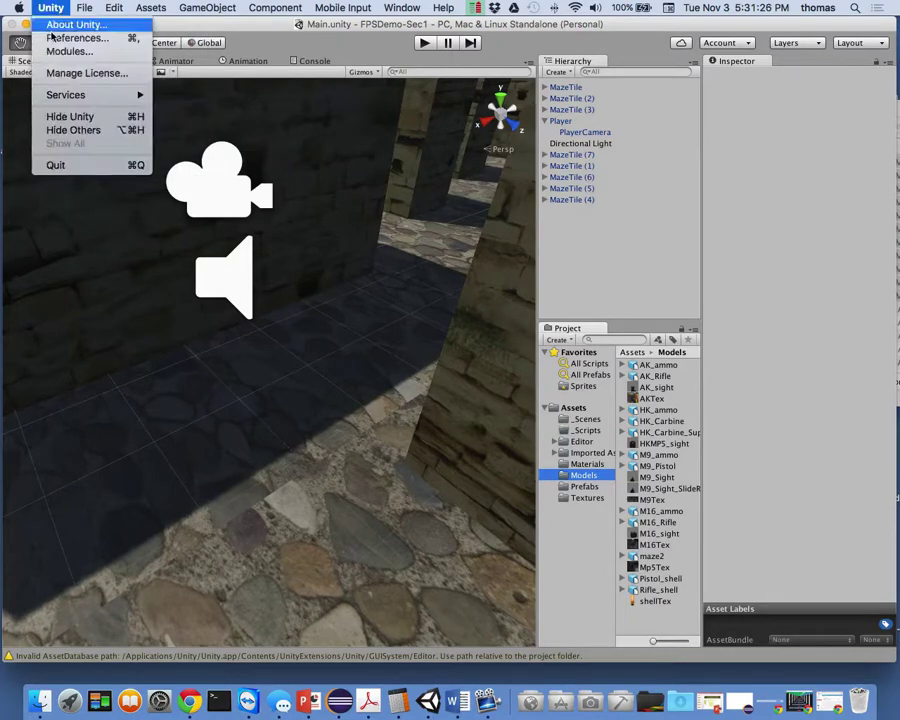
pyautogui.click(60, 164)
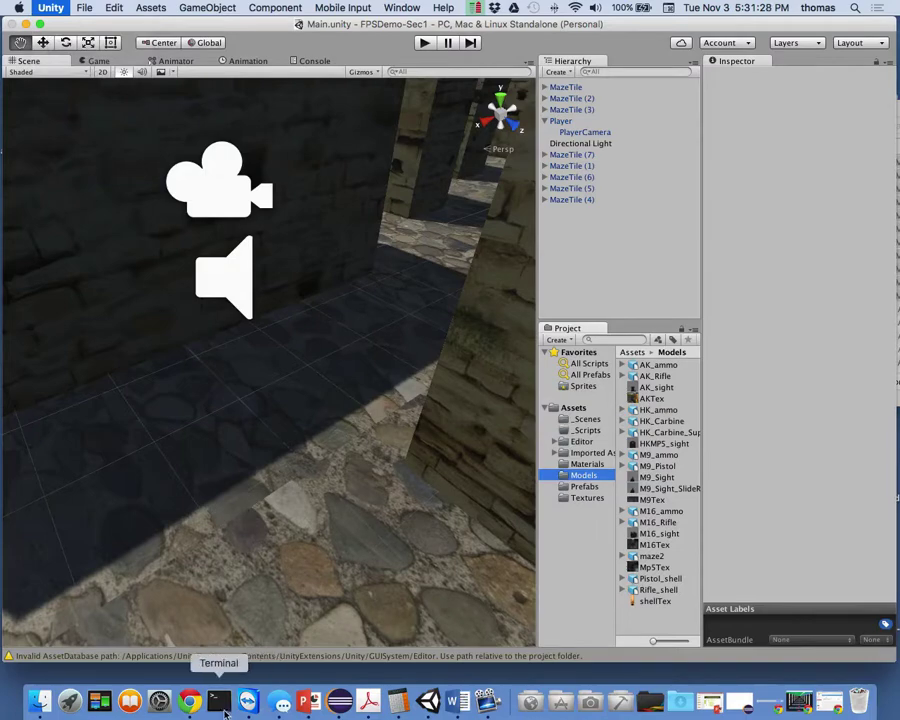
pyautogui.click(219, 702)
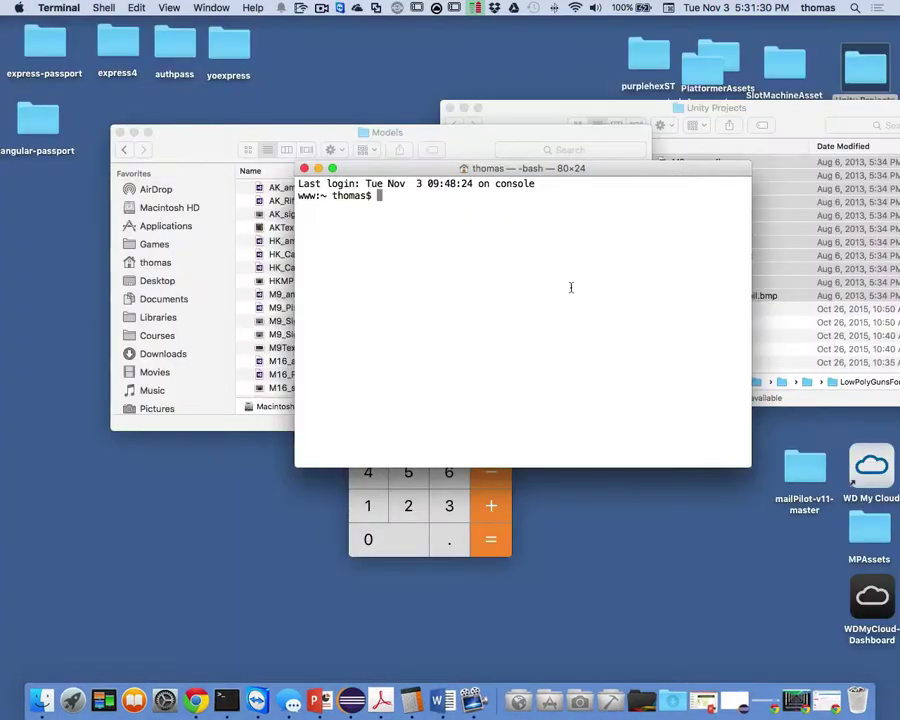
# Change the working directory to Desktop and on into its Unity Projects folder
pyautogui.write('cd Des')
pyautogui.press('Tab')
pyautogui.press('Return')
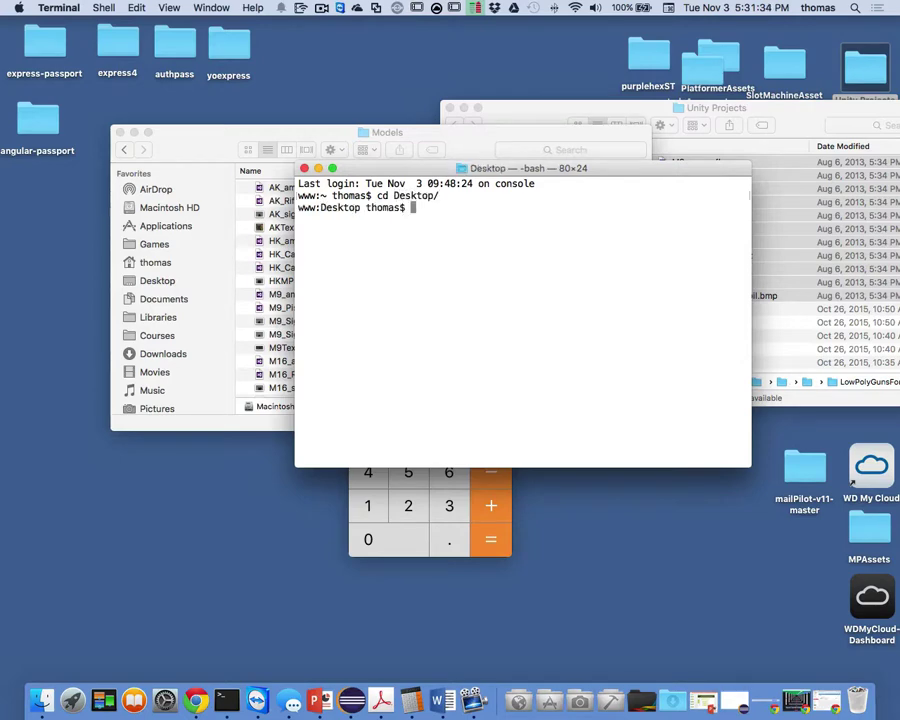
pyautogui.write('cd Unit')
pyautogui.press('Tab')
pyautogui.press('Return')
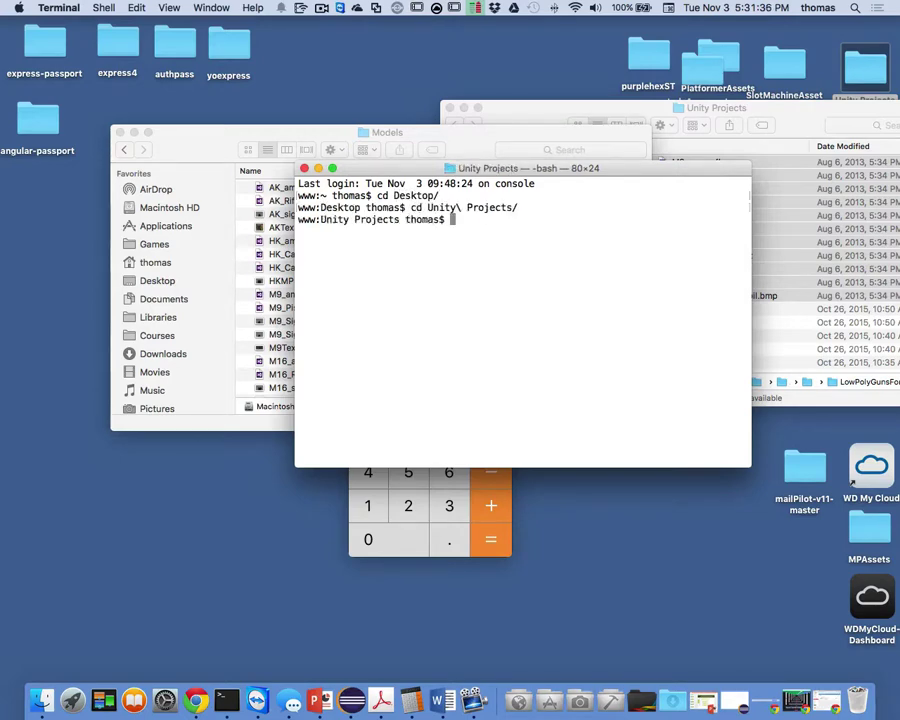
# List the contents of the Unity Projects directory with ls
pyautogui.write('cd')
pyautogui.press('BackSpace')
pyautogui.press('BackSpace')
pyautogui.press('BackSpace')
pyautogui.write('ls')
pyautogui.press('Return')
# Change the working directory to the FPSDemo-Sec1 project folder
pyautogui.write('cd ')
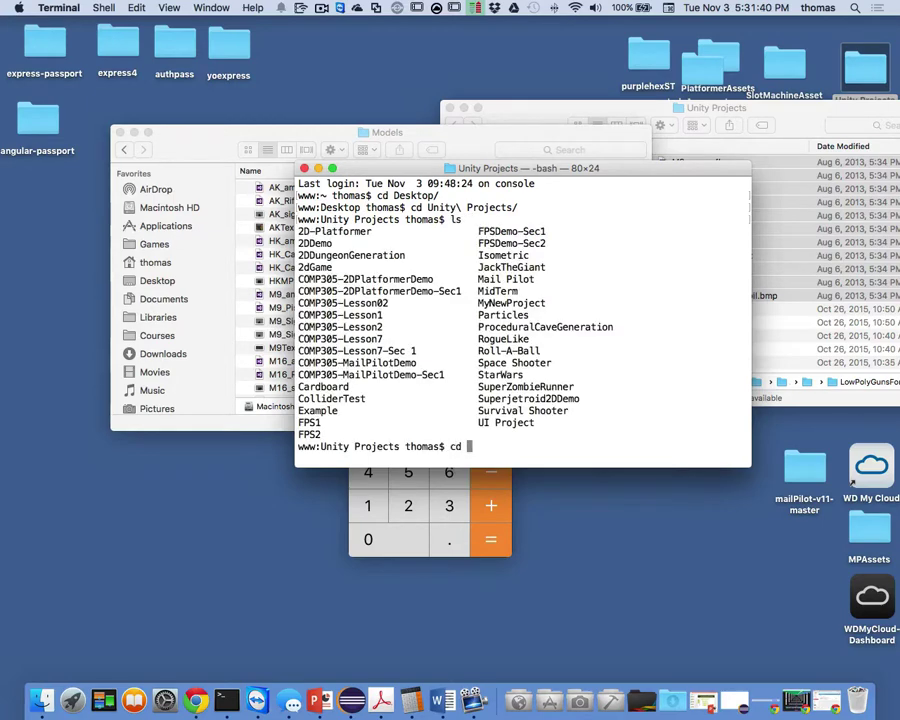
pyautogui.write('FPSD')
pyautogui.press('Tab')
pyautogui.write('e')
pyautogui.press('BackSpace')
pyautogui.write('1')
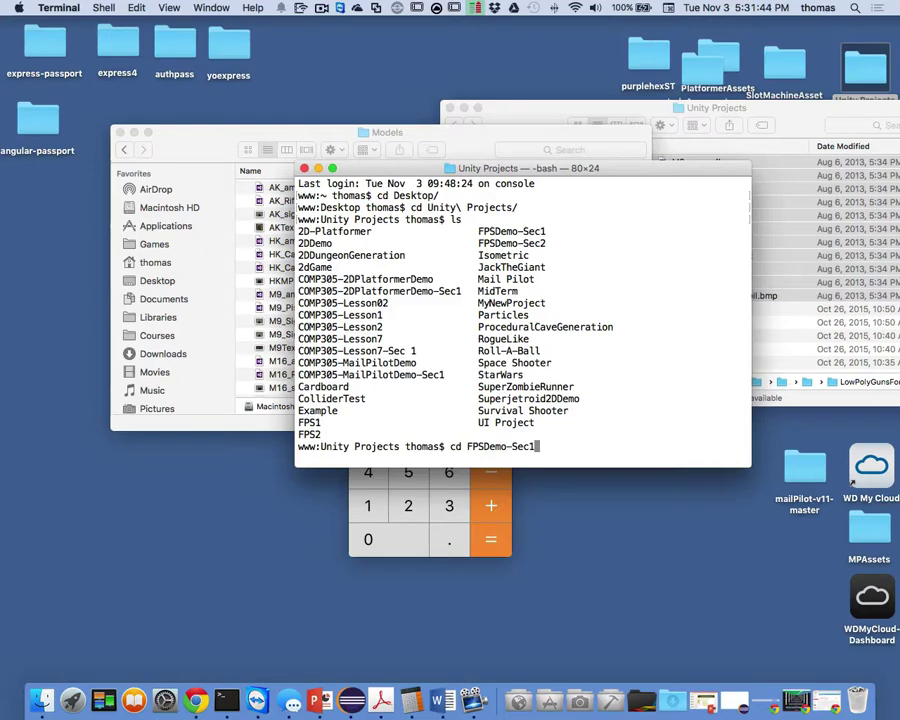
pyautogui.press('Return')
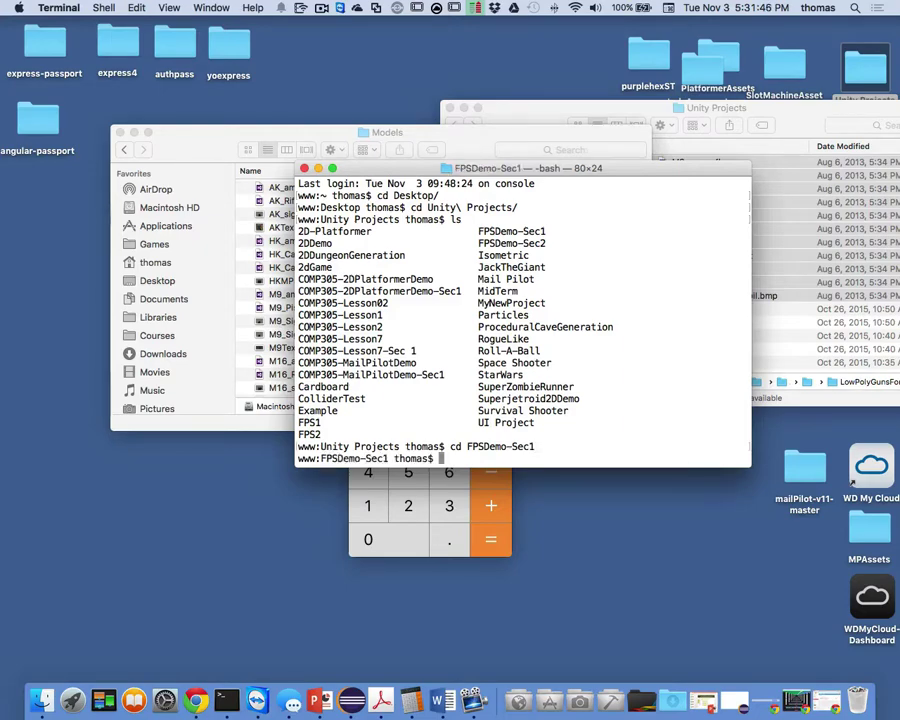
# List the project folder's contents and stage all changes with git add
pyautogui.write('ls')
pyautogui.press('Return')
pyautogui.write('g')
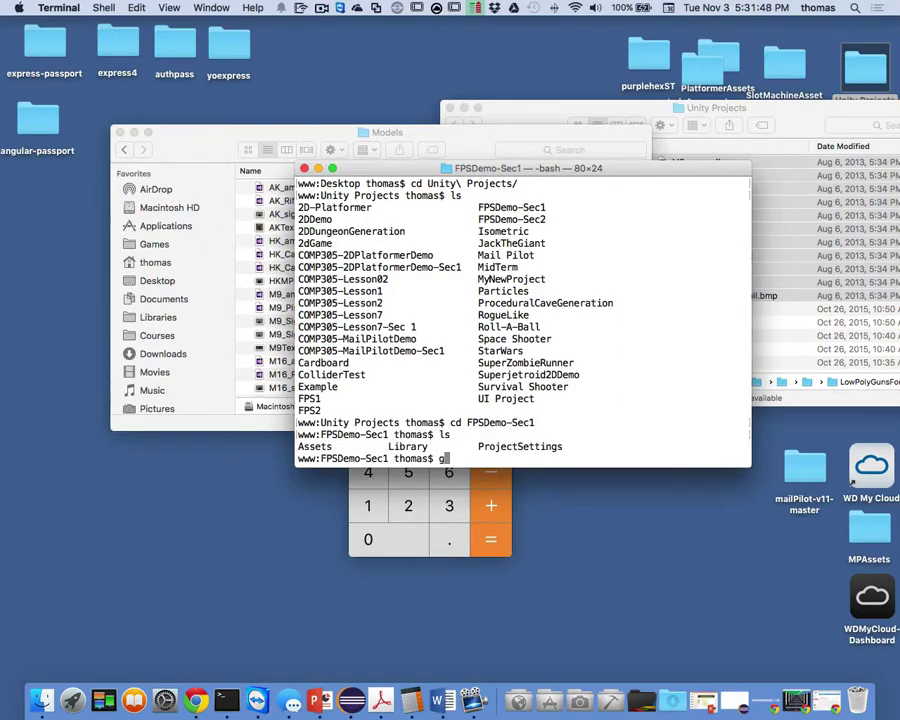
pyautogui.write('it add .')
pyautogui.press('Return')
# Commit the staged changes with the message "added guns"
pyautogui.write('git ')
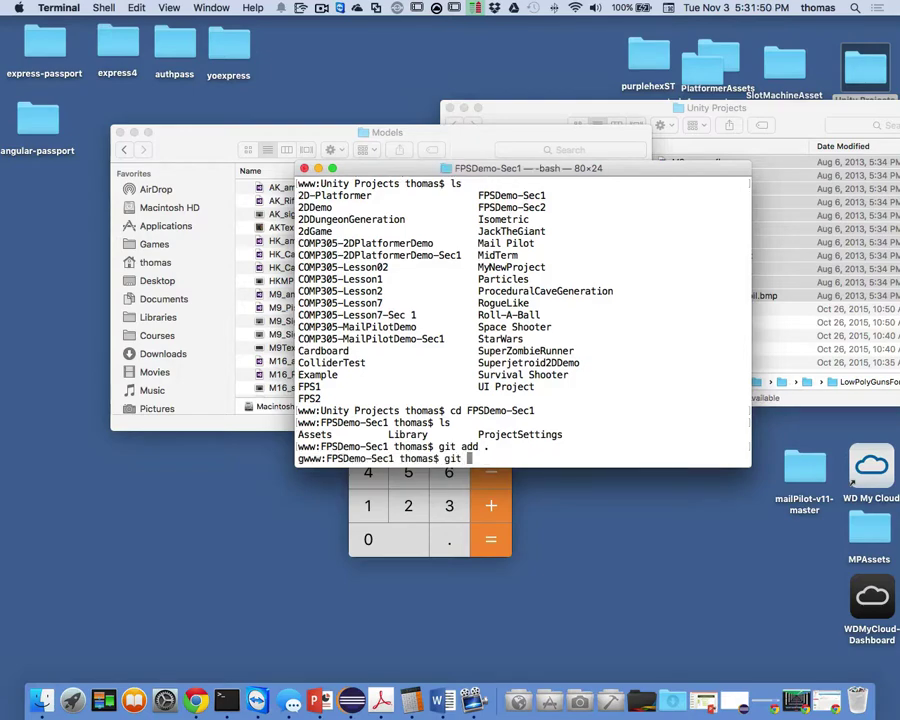
pyautogui.write('commit -m "added guns')
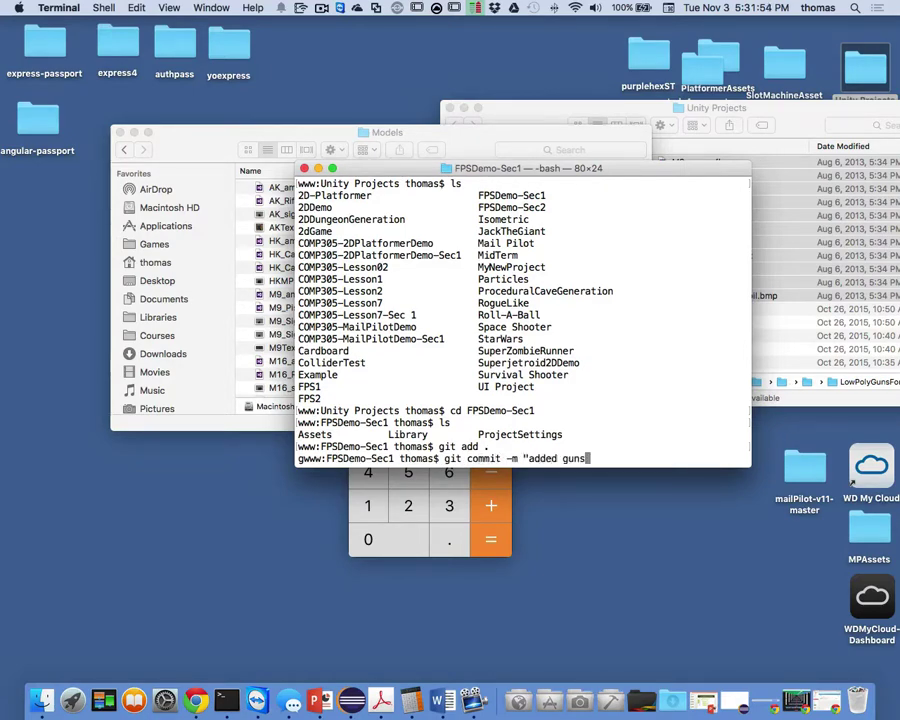
pyautogui.write('"')
pyautogui.press('Return')
# Push the committed changes to the remote with git push origin master
pyautogui.write('git push oro')
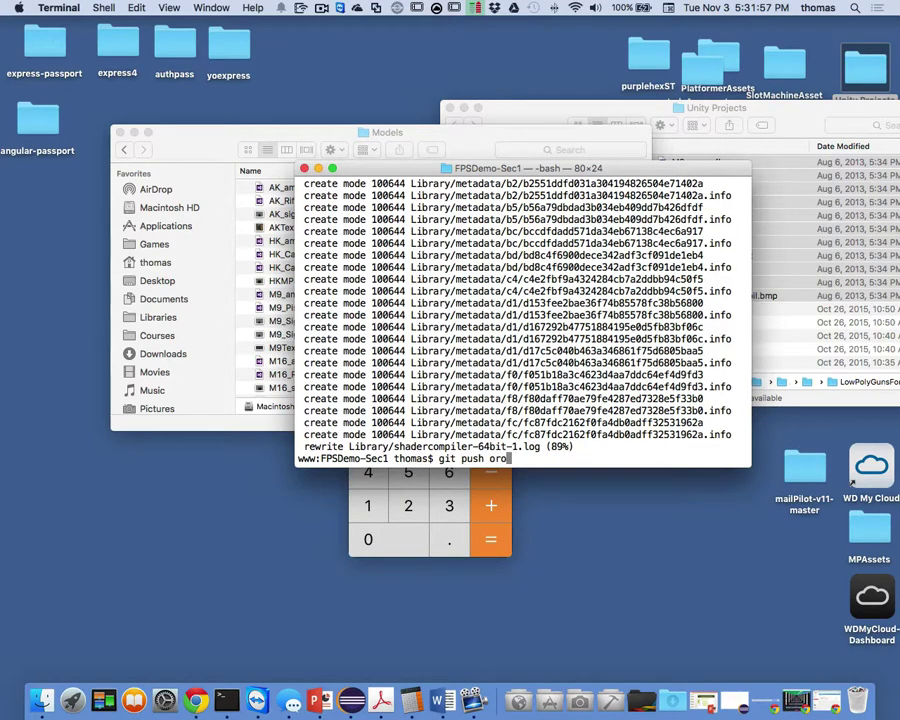
pyautogui.press('BackSpace')
pyautogui.write('igin master')
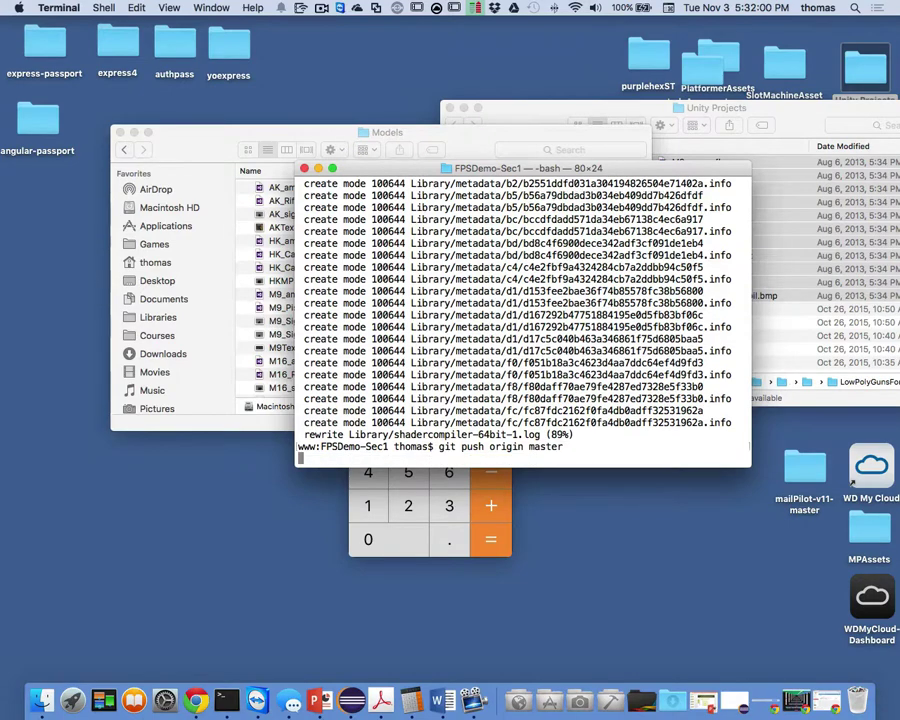
pyautogui.press('Return')
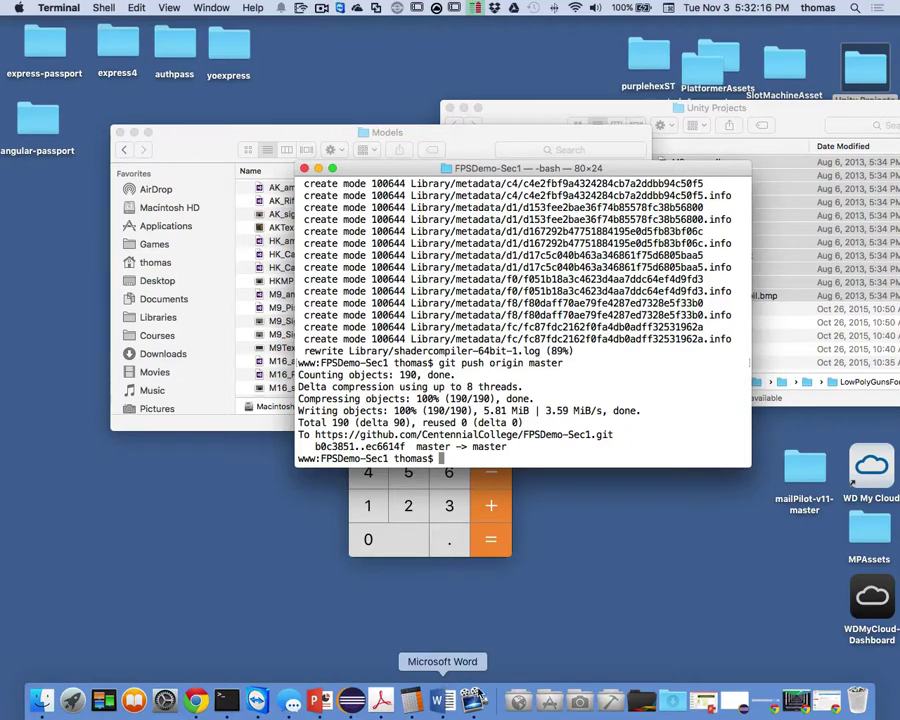
# Switch to Unity and open the FPSDemo-Sec1 project
pyautogui.click(580, 700)
pyautogui.scroll(-4, 637, 558)
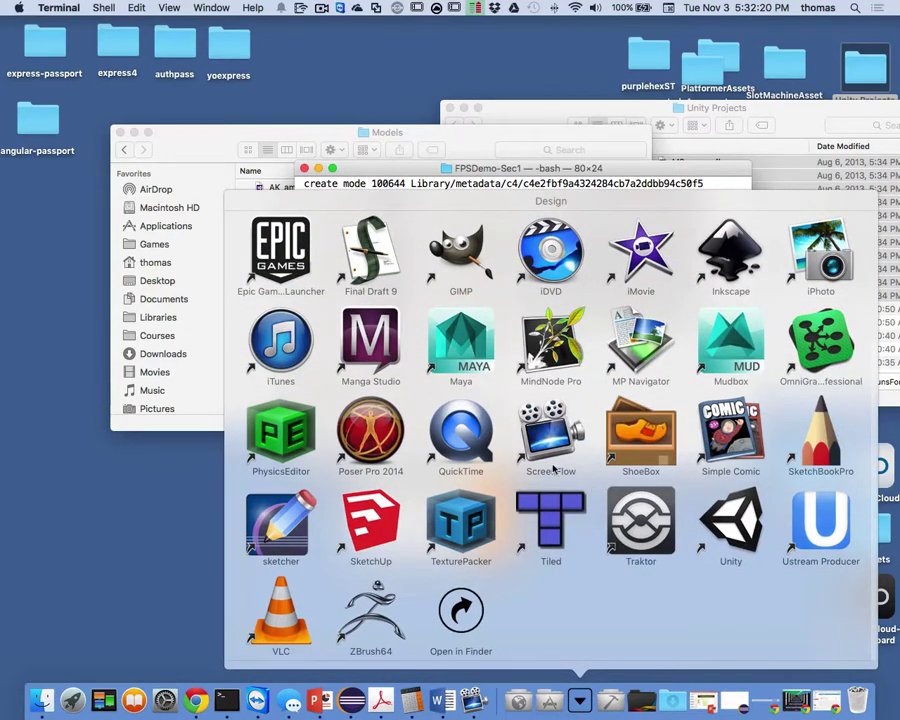
pyautogui.click(735, 528)
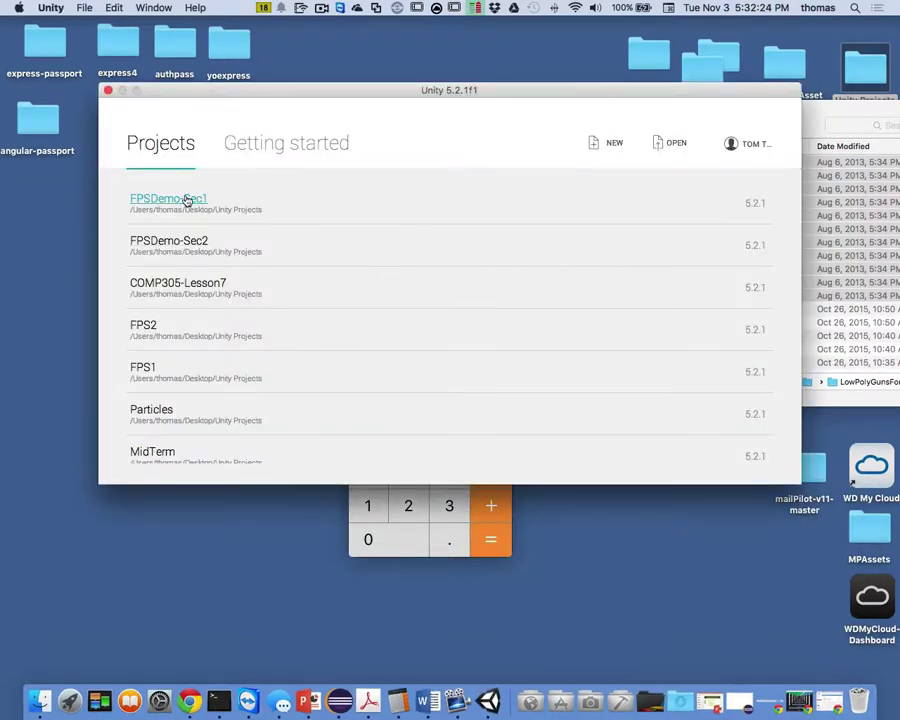
pyautogui.click(191, 202)
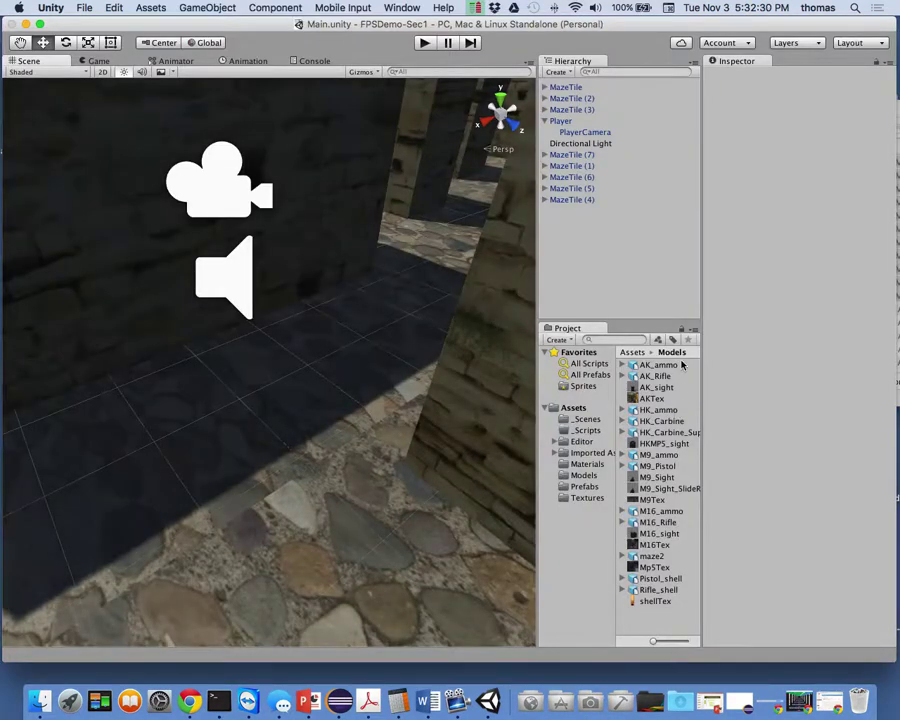
# Preview the AK_Rifle and AK_ammo models and the AK_sight and AKTex textures in the Models folder
pyautogui.click(657, 377)
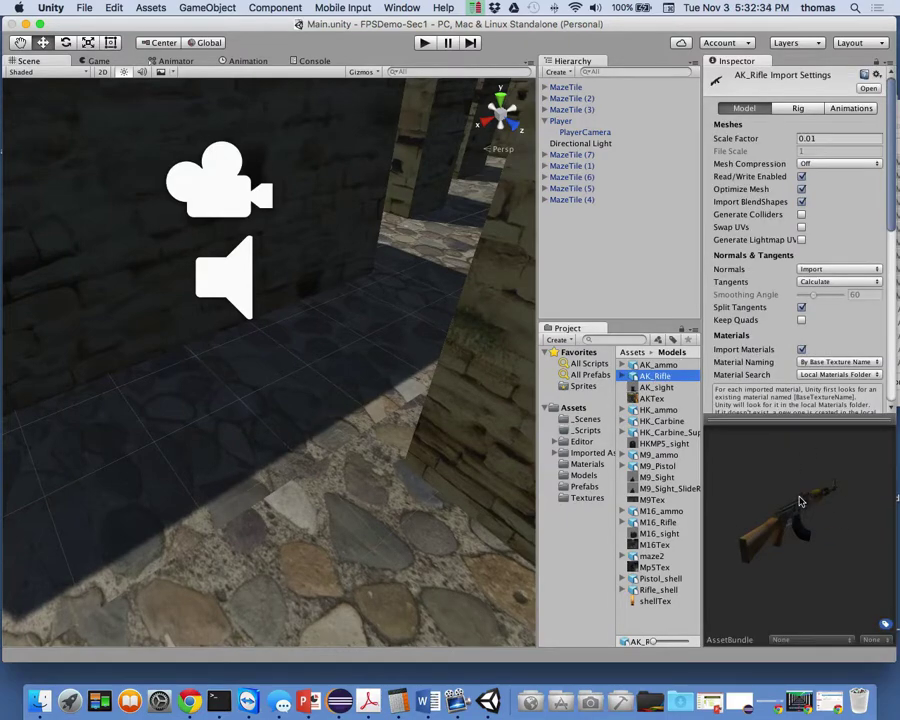
pyautogui.click(665, 366)
pyautogui.click(658, 377)
pyautogui.click(658, 389)
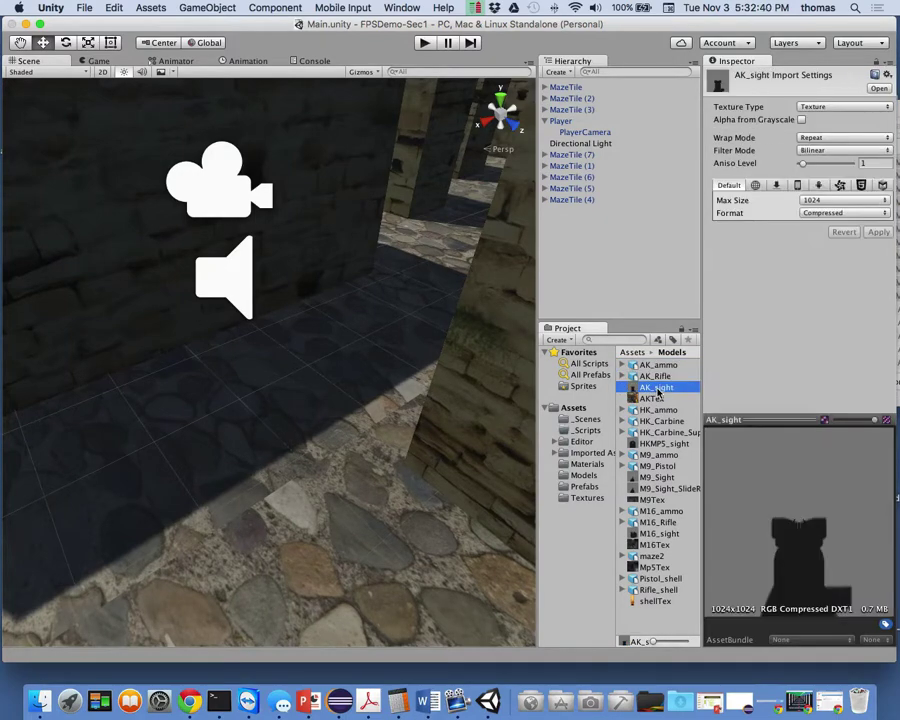
pyautogui.click(656, 400)
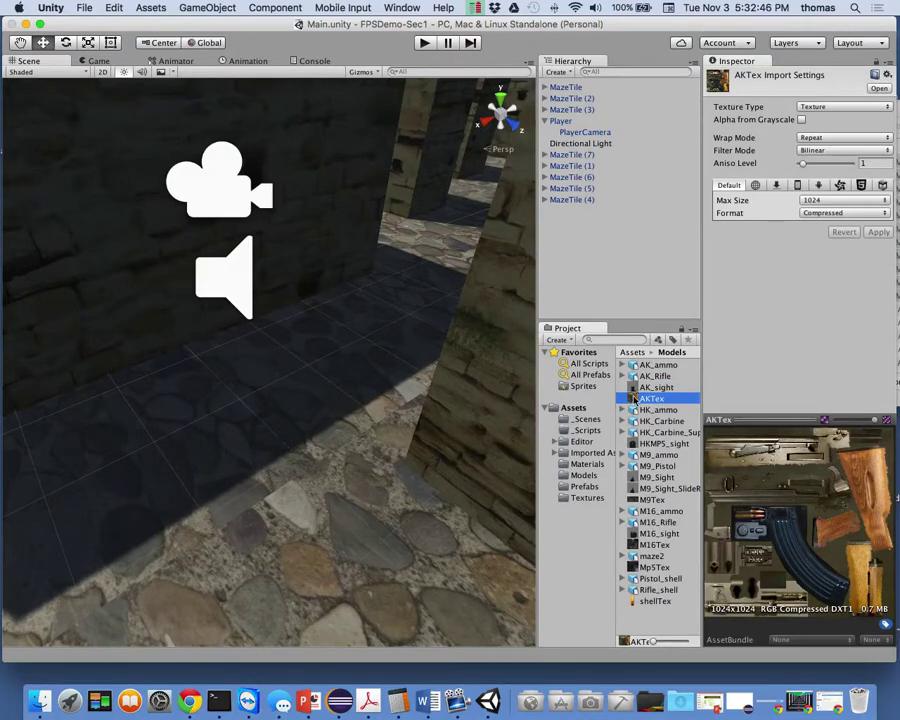
# Widen the Hierarchy and Project area and move the AKTex texture from Models into the Textures folder
pyautogui.moveTo(538, 400); pyautogui.dragTo(462, 400)
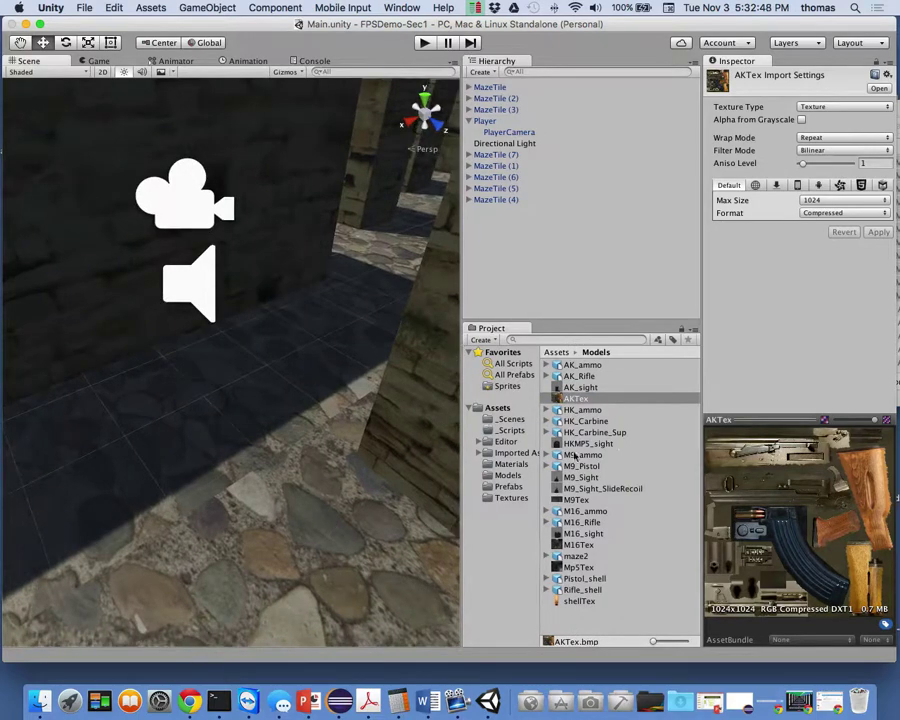
pyautogui.click(576, 399)
pyautogui.moveTo(508, 508); pyautogui.dragTo(515, 509)
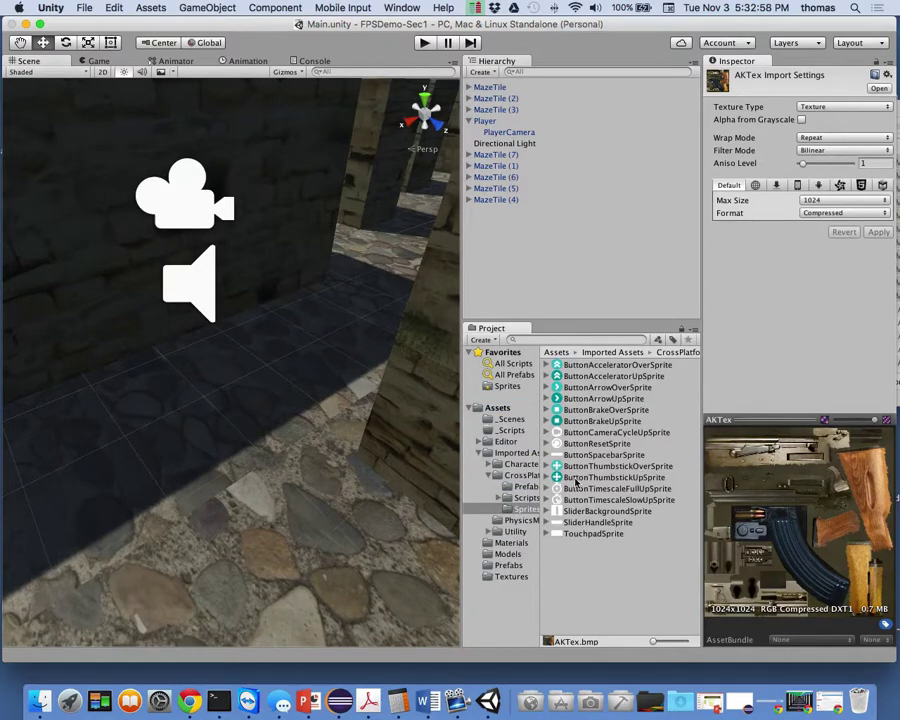
pyautogui.click(486, 453)
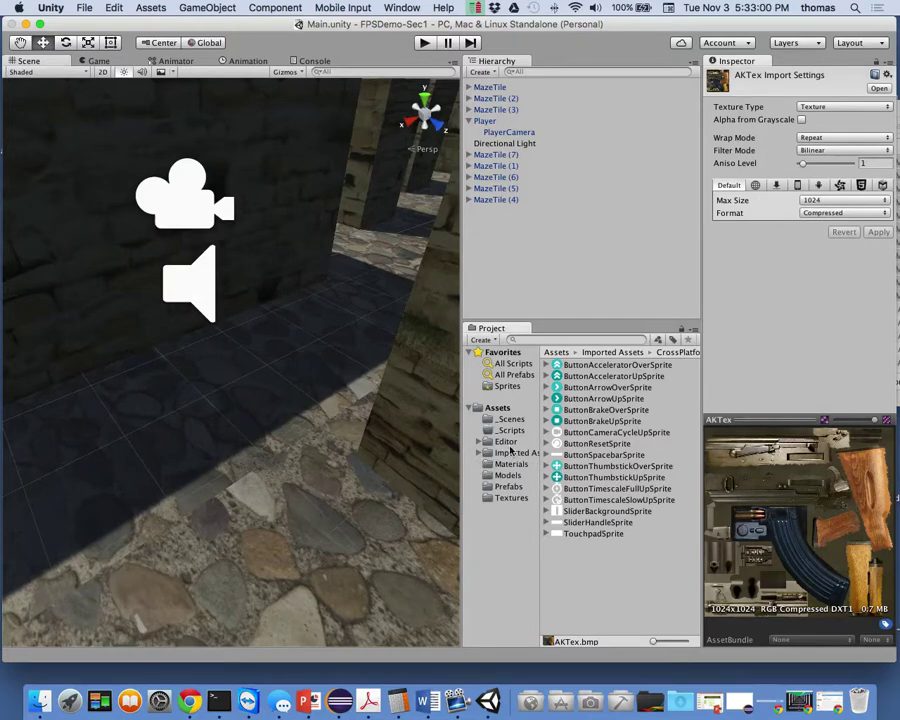
pyautogui.click(510, 476)
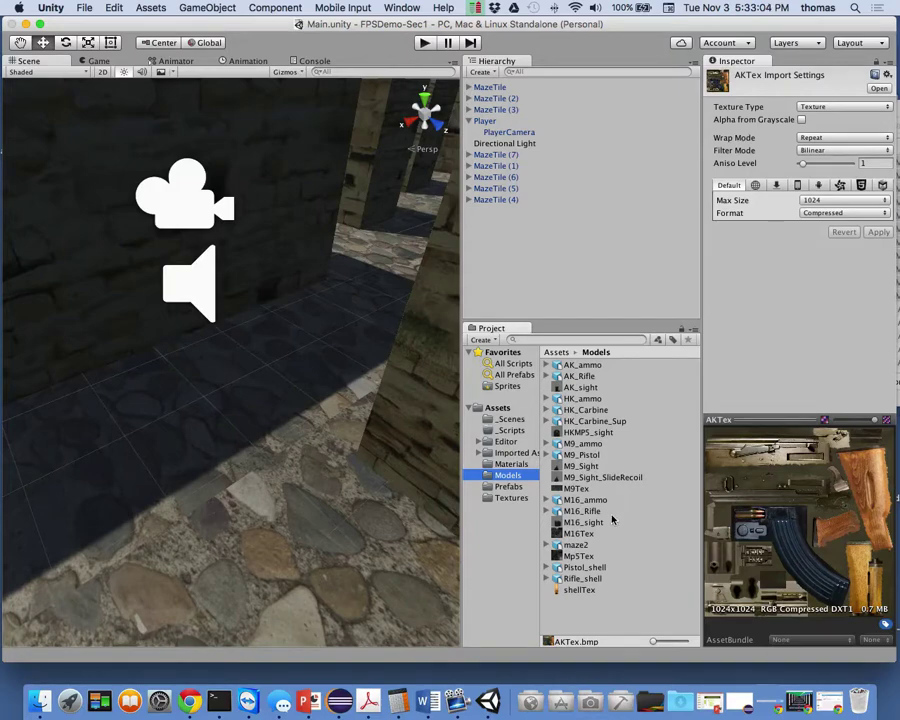
# Move the M9Tex, M16Tex, Mp5Tex and shellTex textures from the Models folder into the Textures folder
pyautogui.click(576, 489)
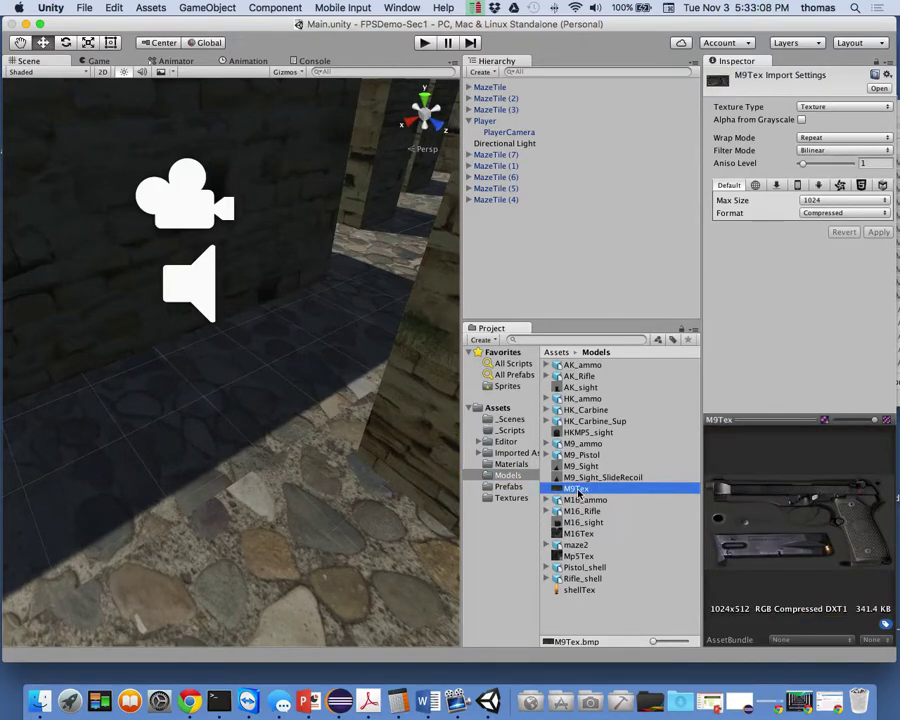
pyautogui.moveTo(578, 492); pyautogui.dragTo(506, 502)
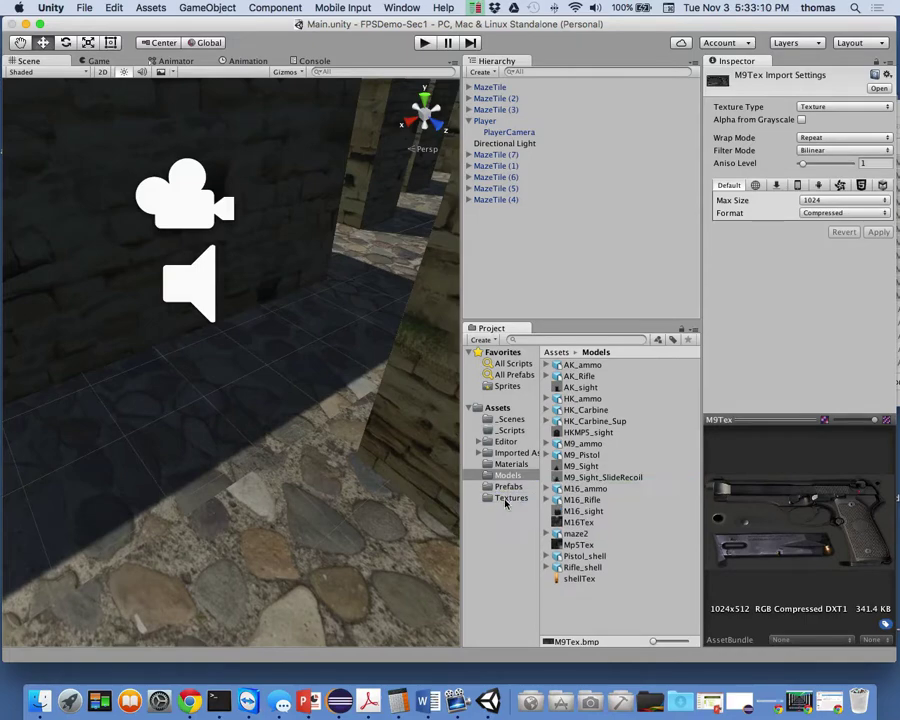
pyautogui.moveTo(578, 522); pyautogui.dragTo(500, 499)
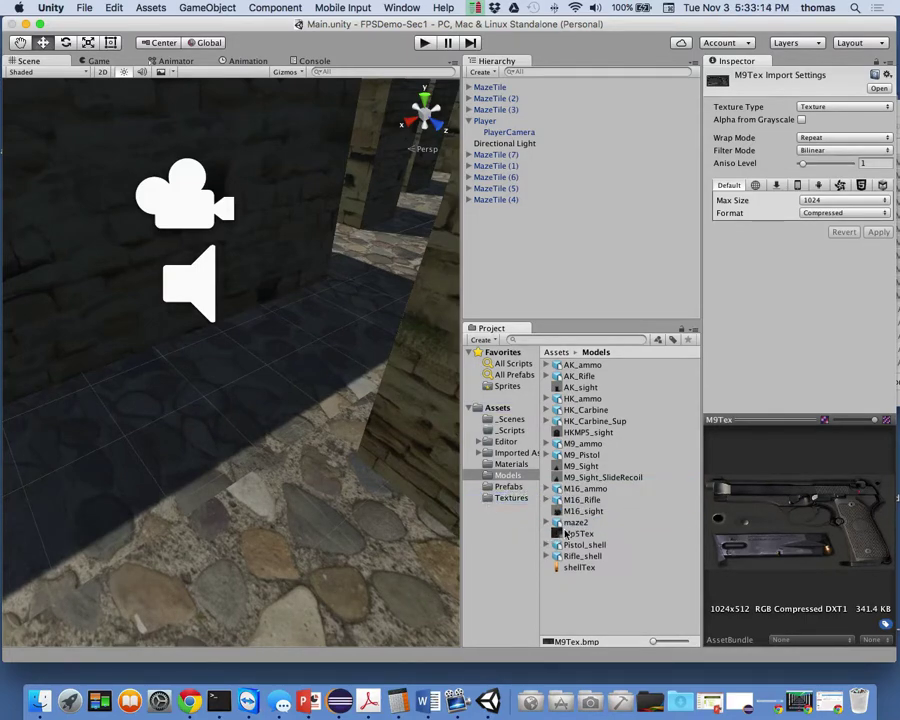
pyautogui.moveTo(582, 537); pyautogui.dragTo(490, 500)
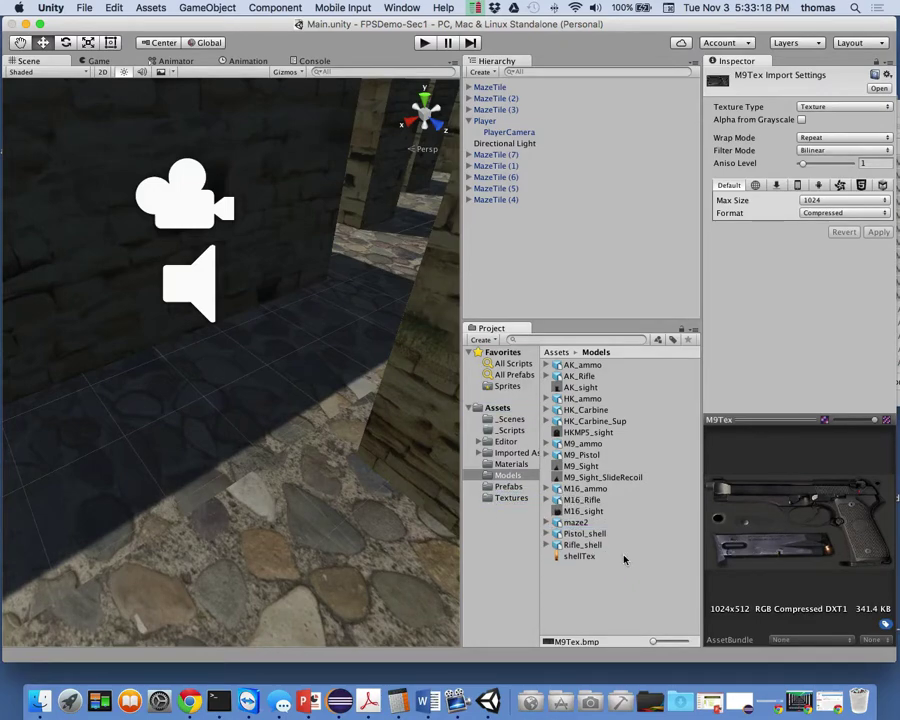
pyautogui.click(582, 556)
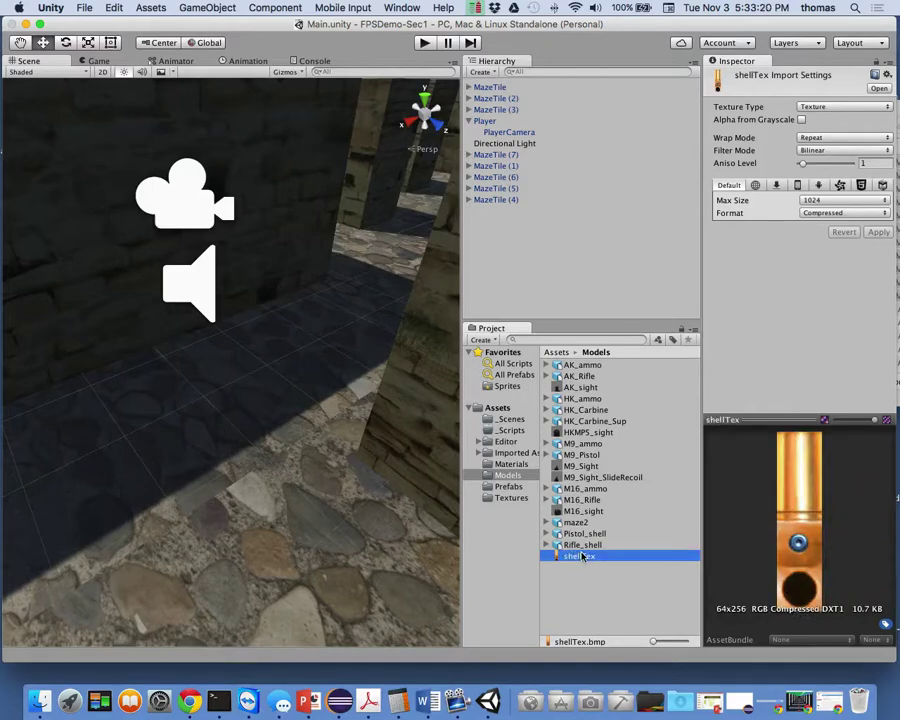
pyautogui.moveTo(582, 556); pyautogui.dragTo(490, 502)
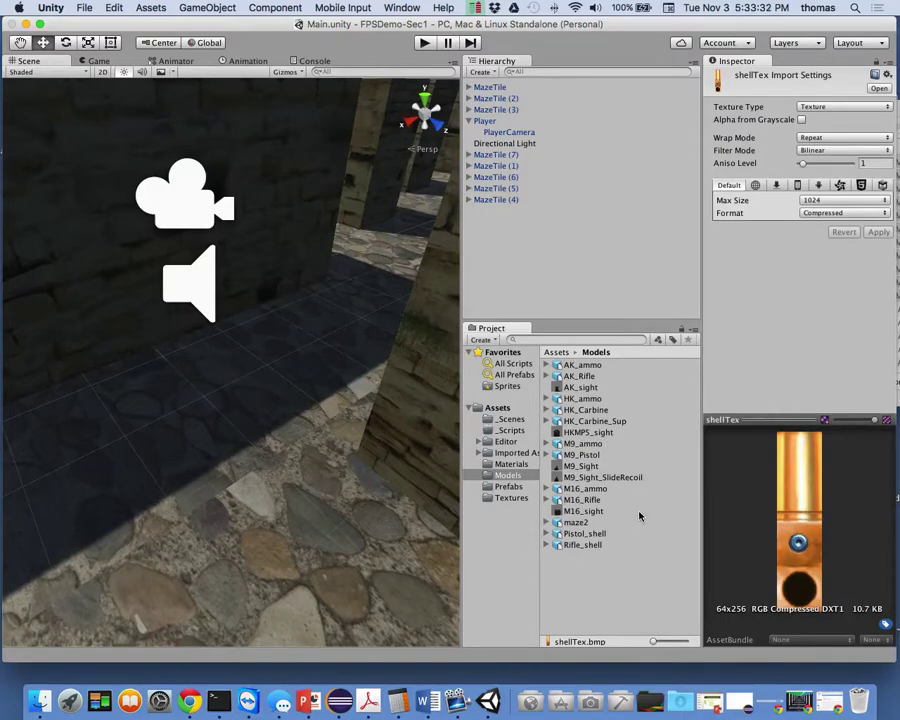
# Examine the previews of M16_sight, Rifle_shell, AK_Rifle, AK_ammo, HK_ammo, HK_Carbine and M9_Pistol in the Models folder
pyautogui.click(578, 512)
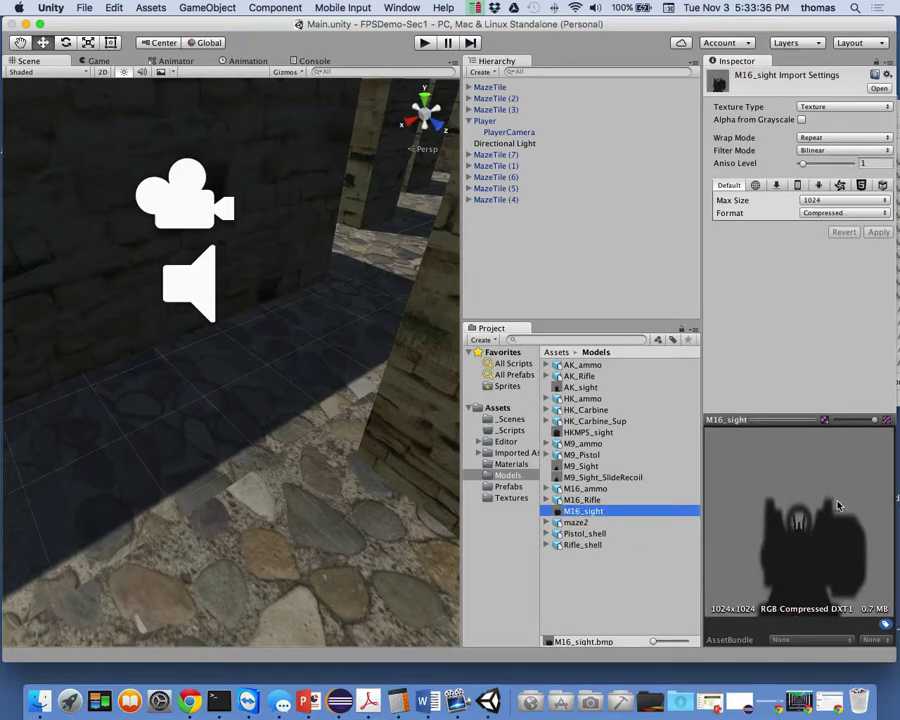
pyautogui.click(547, 545)
pyautogui.click(547, 545)
pyautogui.click(584, 545)
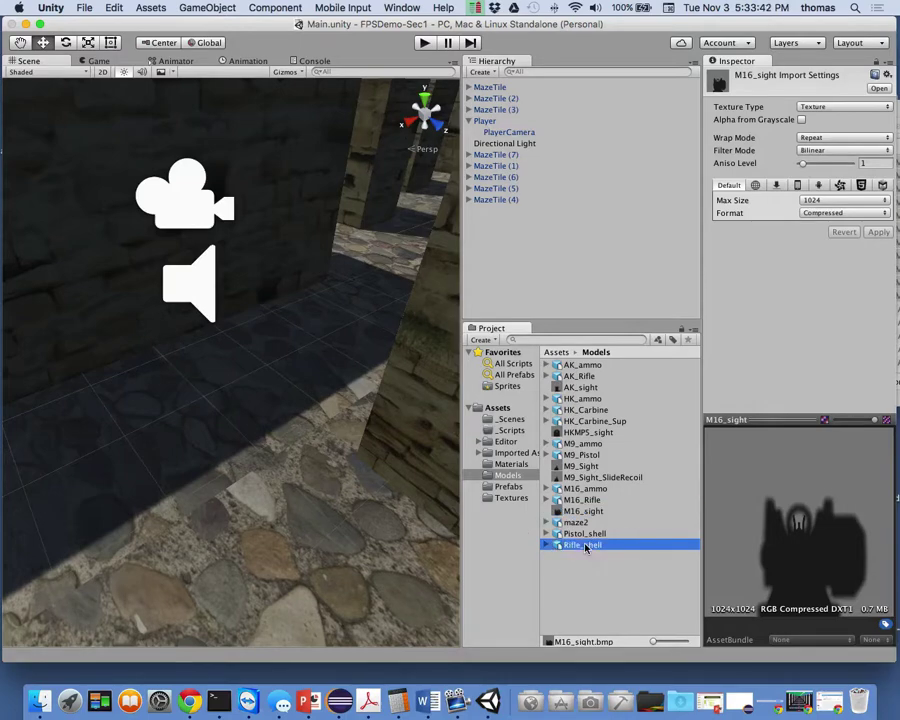
pyautogui.moveTo(793, 428); pyautogui.dragTo(773, 442)
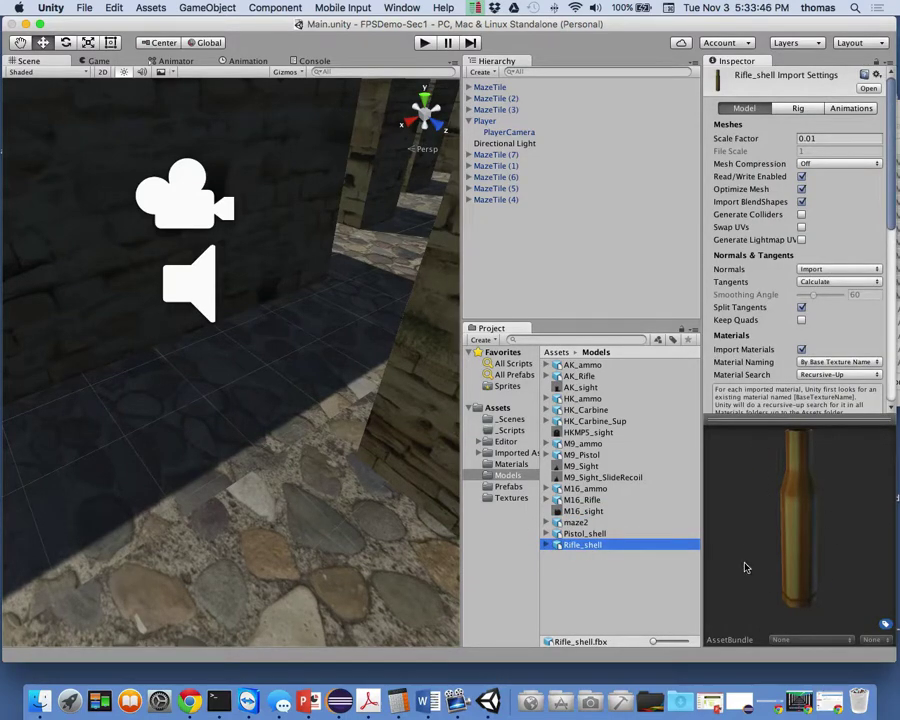
pyautogui.moveTo(793, 488); pyautogui.dragTo(754, 476)
pyautogui.click(589, 378)
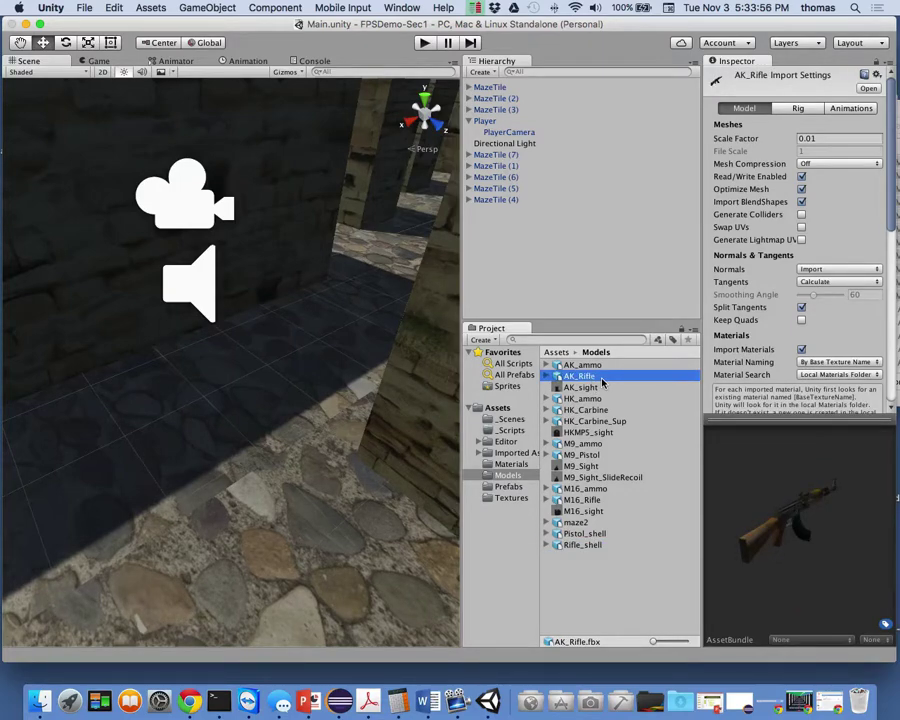
pyautogui.press('Up')
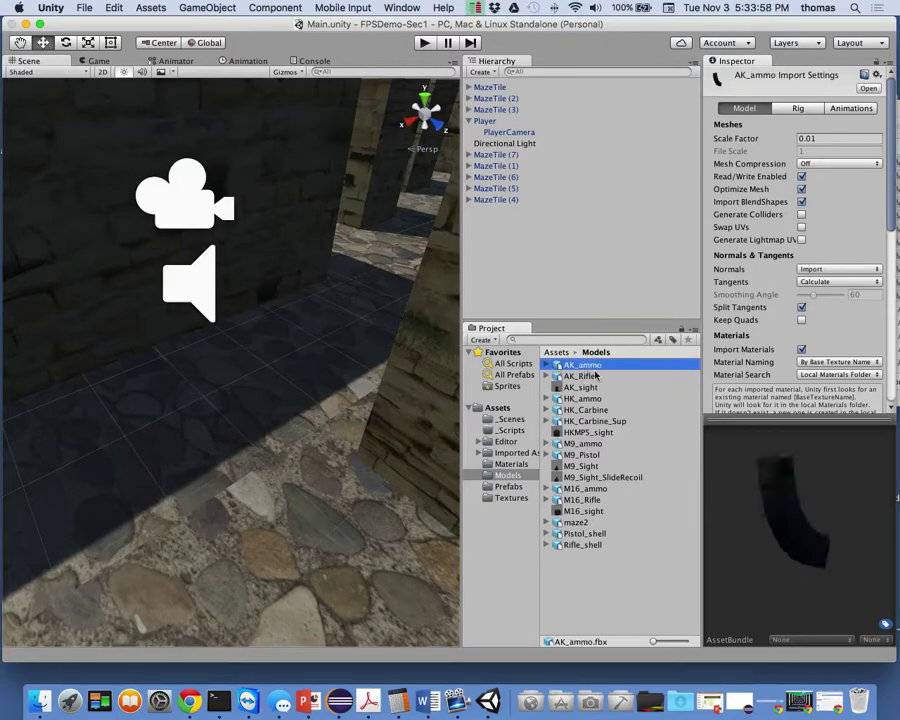
pyautogui.click(590, 399)
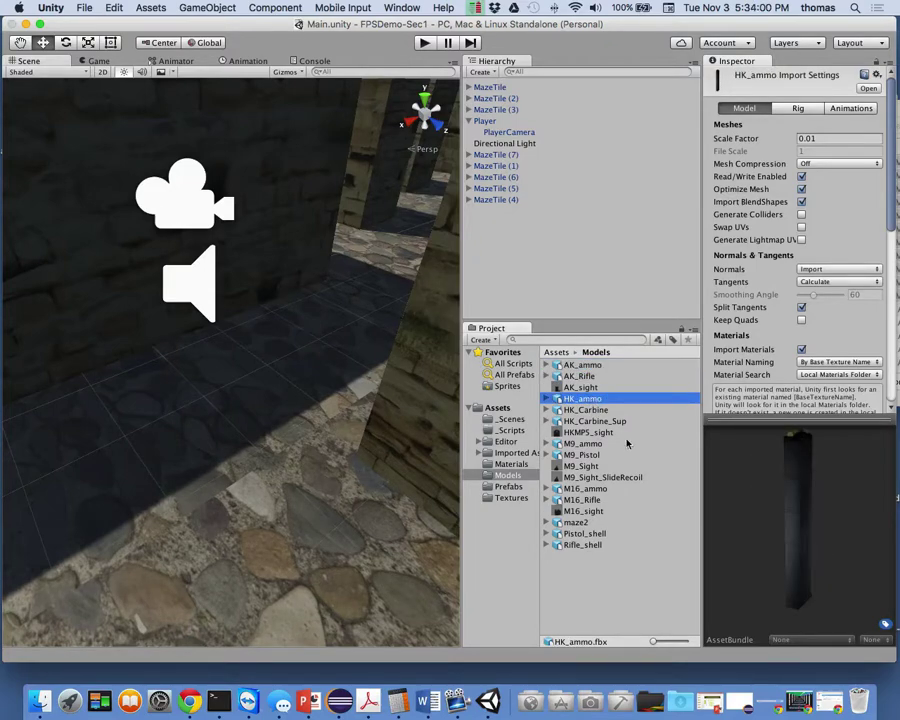
pyautogui.click(587, 412)
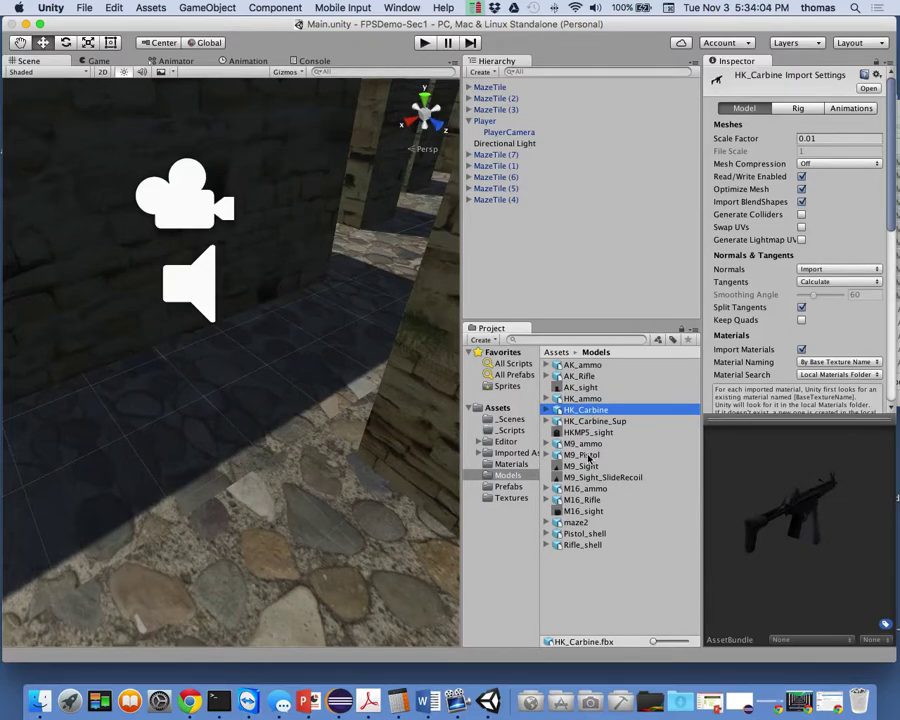
pyautogui.click(588, 456)
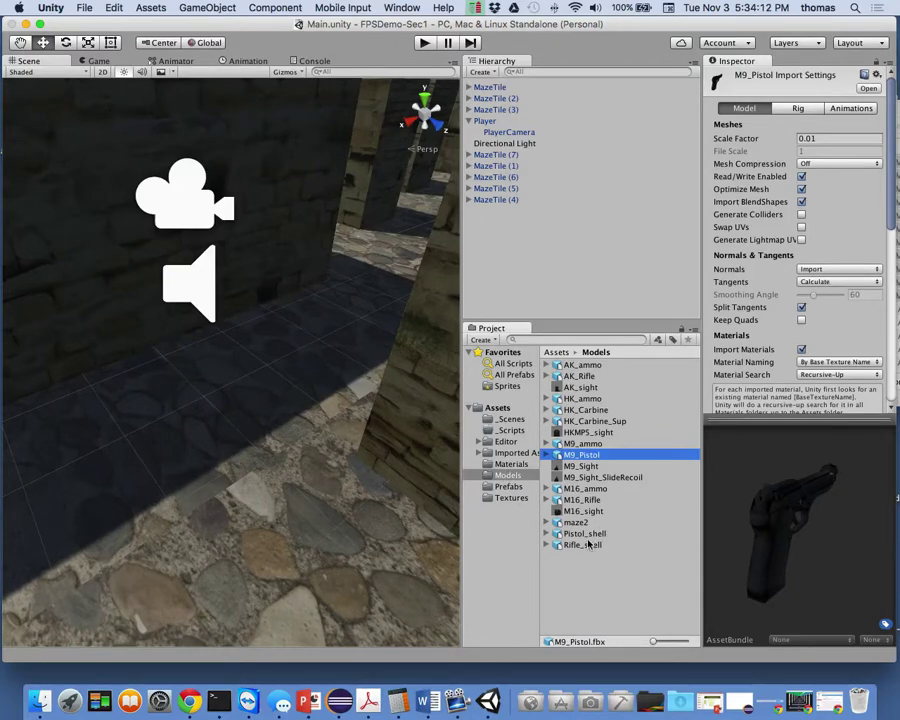
pyautogui.moveTo(764, 486); pyautogui.dragTo(720, 385)
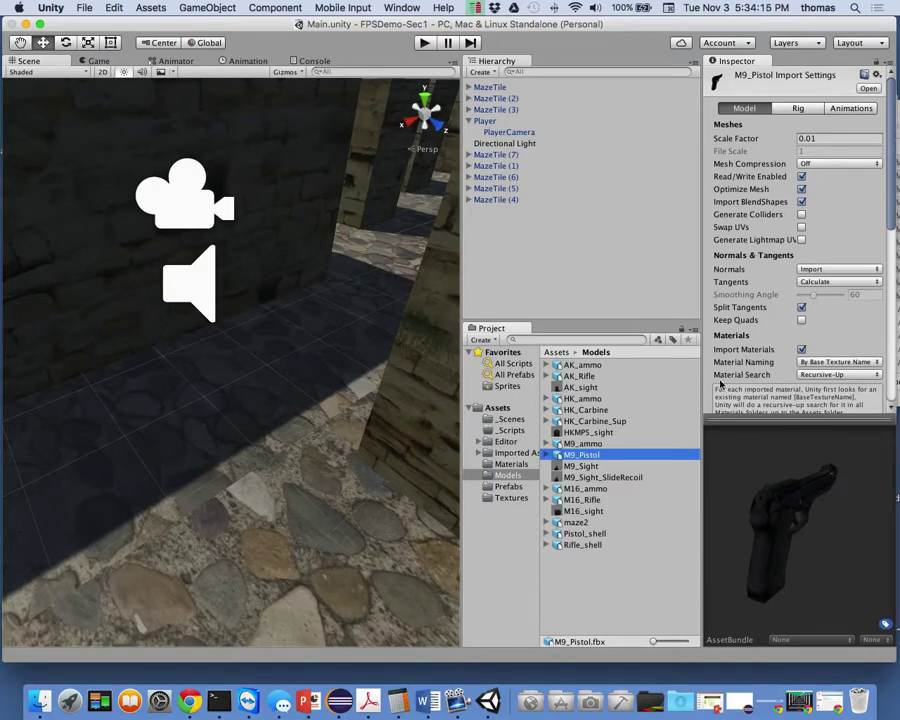
pyautogui.click(579, 376)
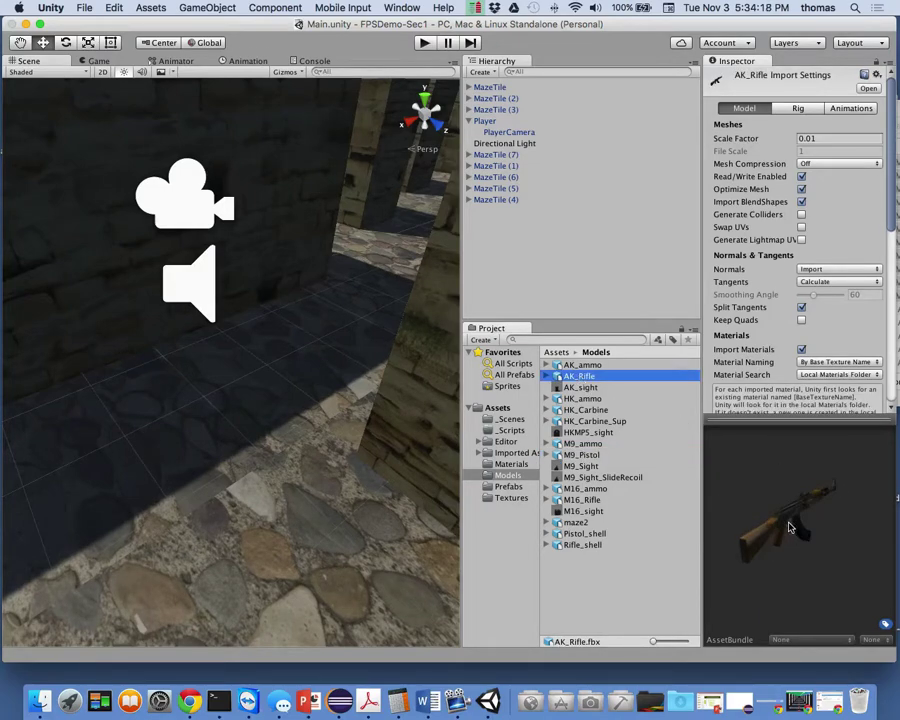
# Reorder the scene hierarchy so all MazeTile objects sit together, followed by Directional Light, above Player
pyautogui.click(495, 155)
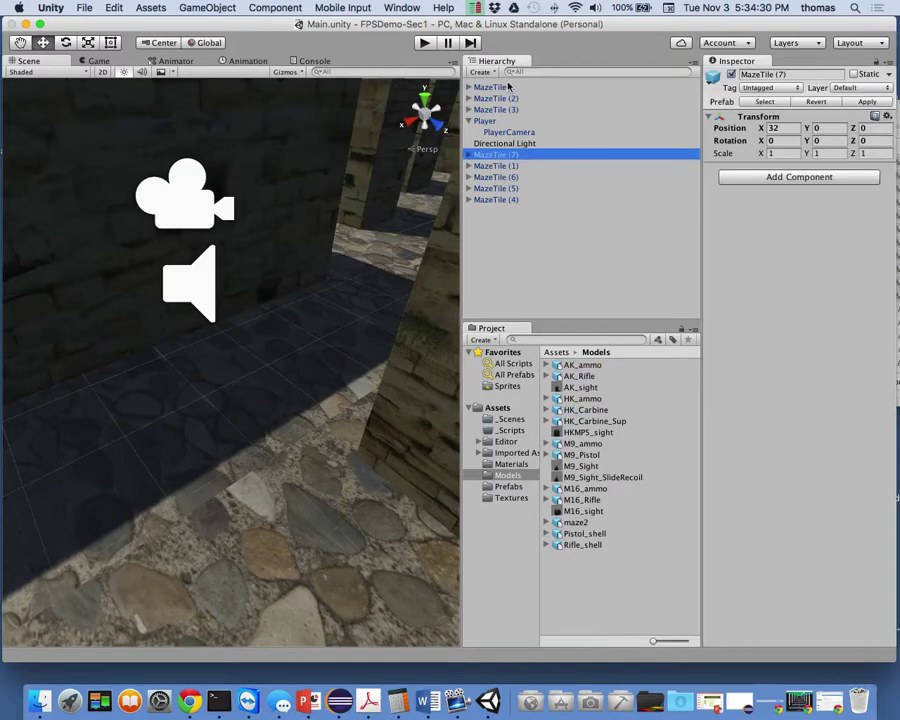
pyautogui.click(512, 157)
pyautogui.keyDown('shift'); pyautogui.click(502, 200); pyautogui.keyUp('shift')
pyautogui.moveTo(490, 165); pyautogui.dragTo(482, 116)
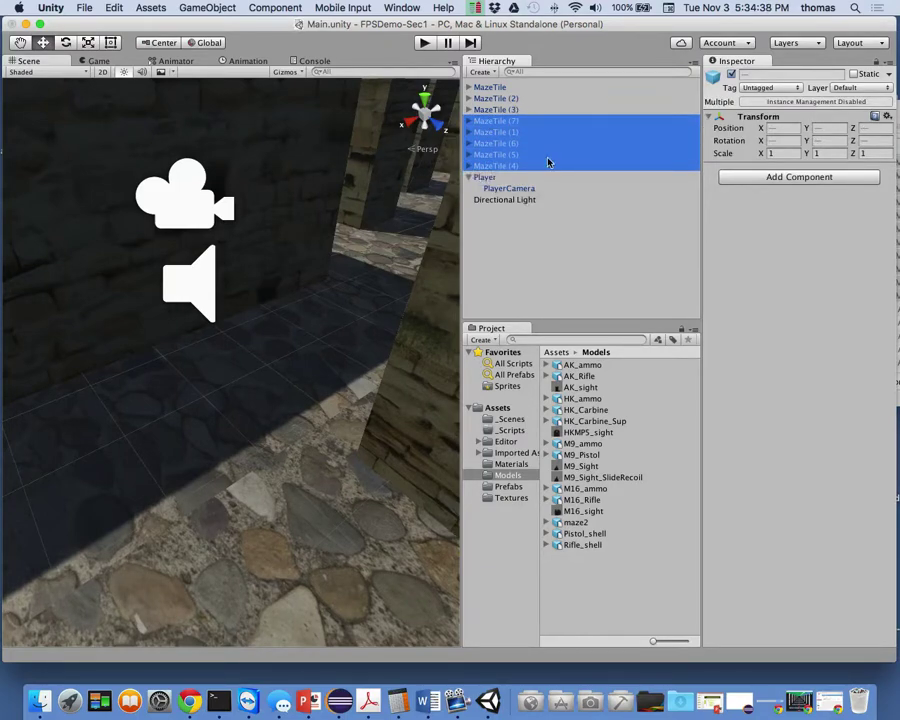
pyautogui.click(562, 277)
pyautogui.moveTo(498, 203); pyautogui.dragTo(487, 172)
pyautogui.click(532, 214)
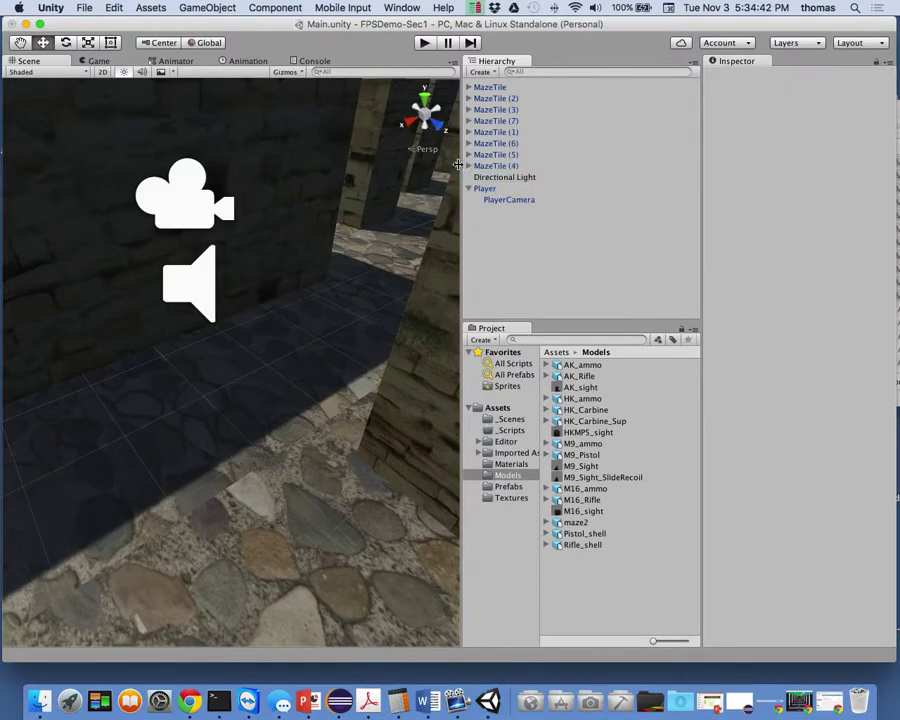
# Add the AK_Rifle model to the scene as a top-level object below Player in the hierarchy
pyautogui.click(506, 200)
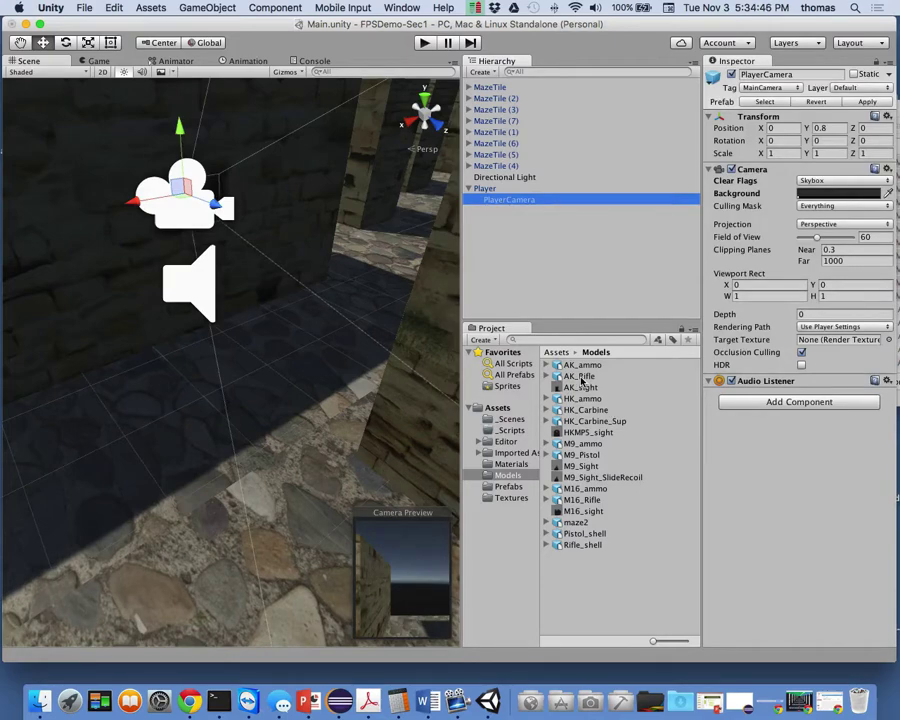
pyautogui.moveTo(578, 378); pyautogui.dragTo(492, 204)
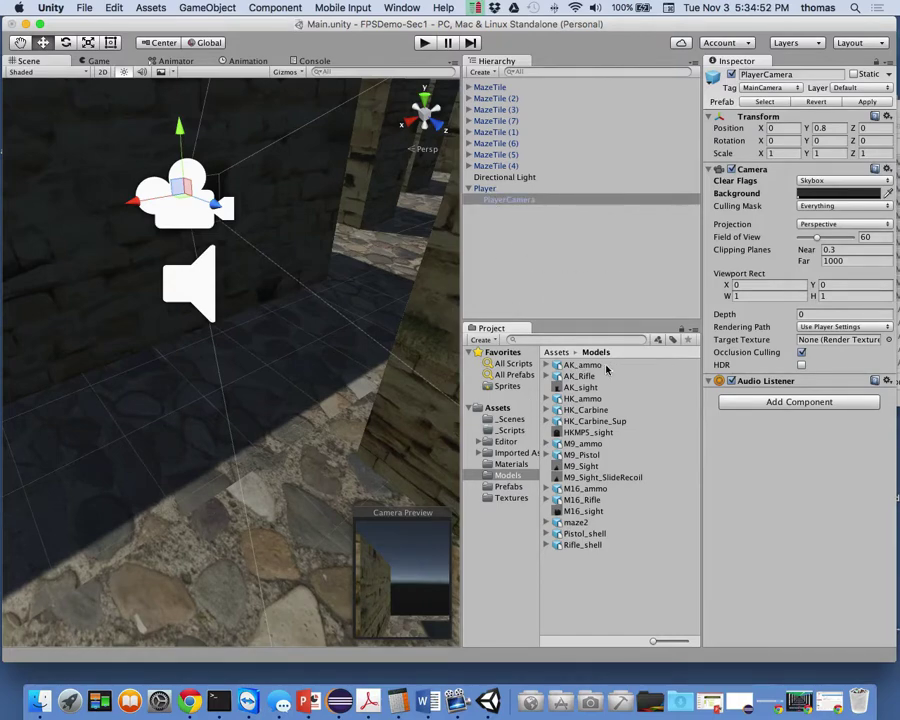
pyautogui.moveTo(579, 376); pyautogui.dragTo(479, 260)
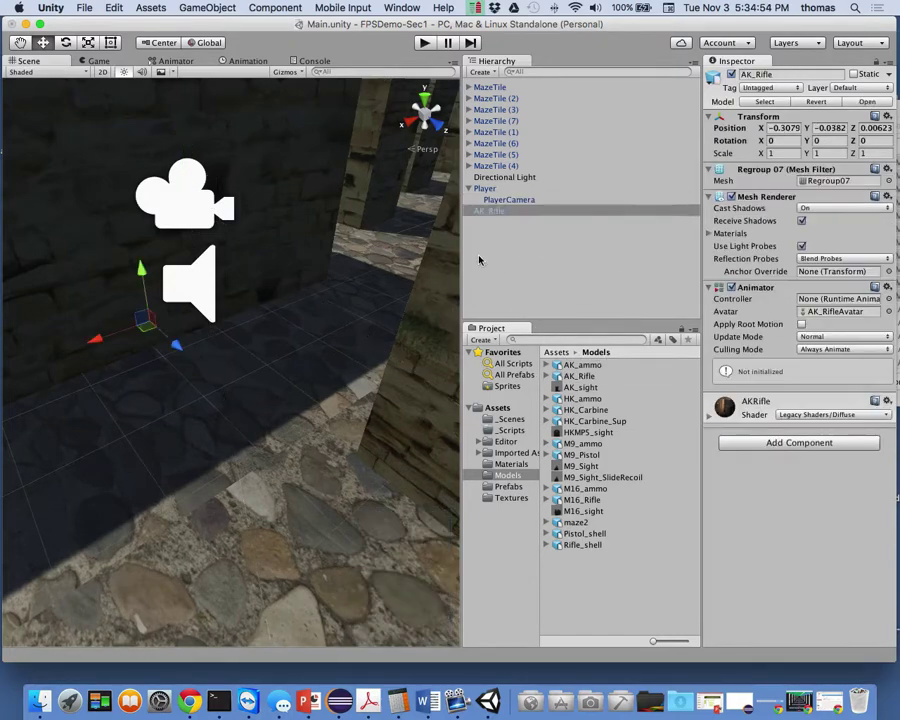
# Make AK_Rifle a child of PlayerCamera and reset its transform
pyautogui.moveTo(488, 211); pyautogui.dragTo(500, 201)
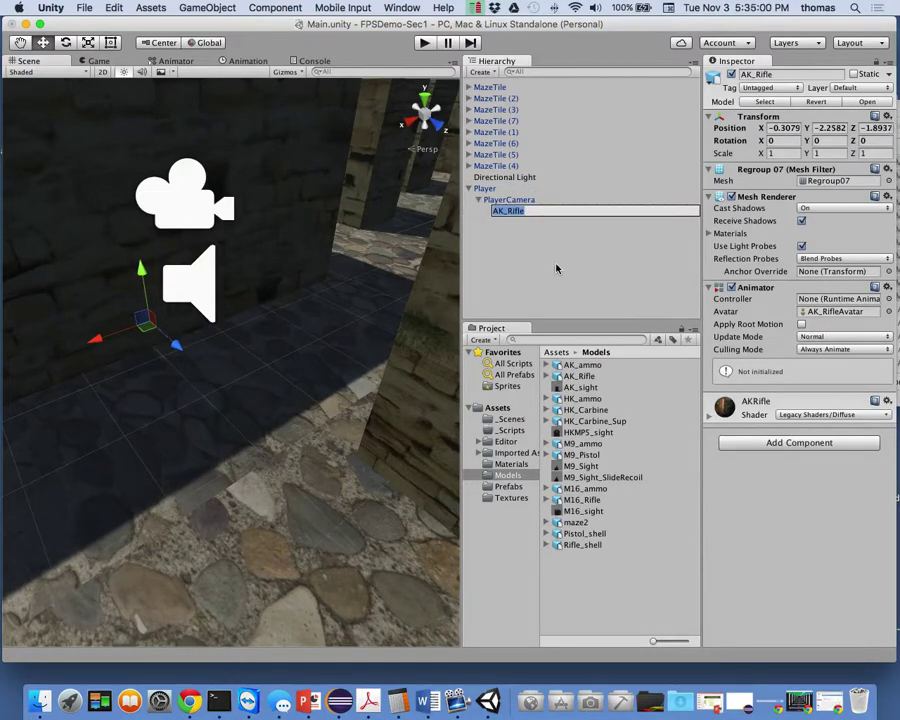
pyautogui.click(695, 225)
pyautogui.click(512, 211)
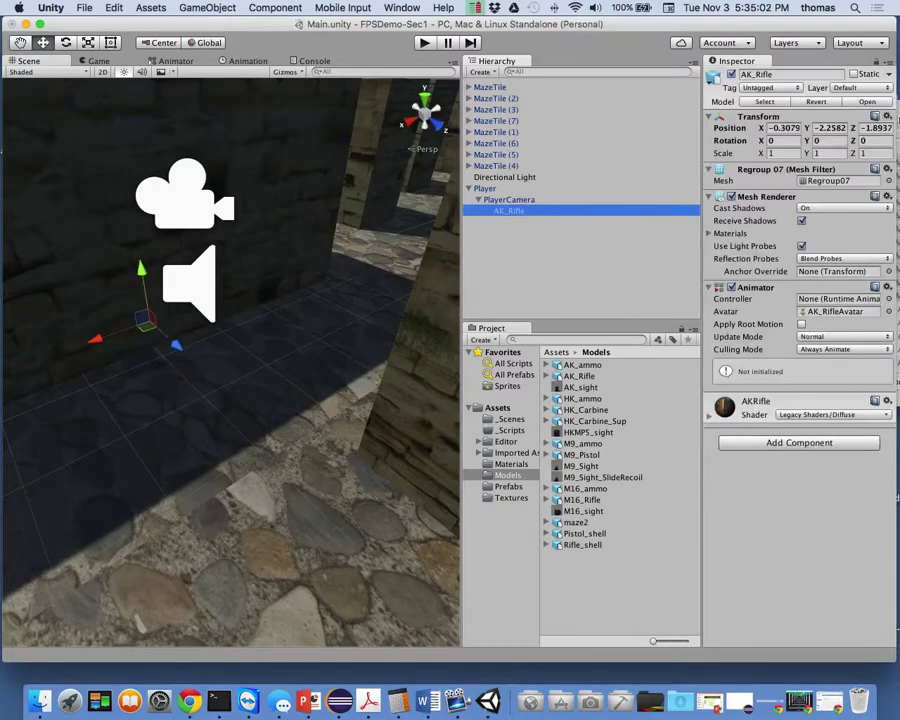
pyautogui.click(888, 117)
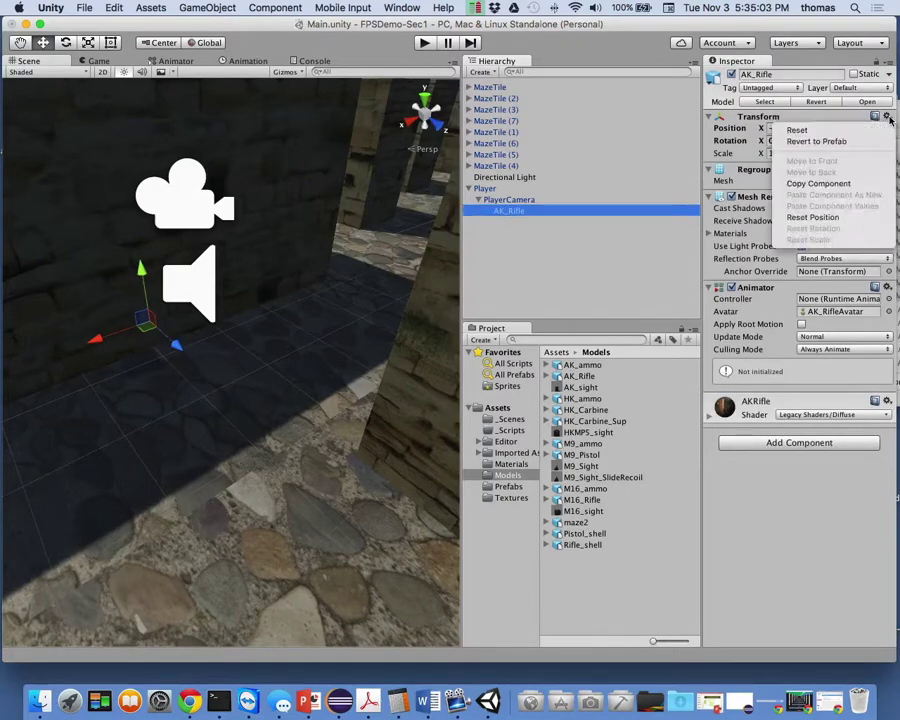
pyautogui.click(805, 130)
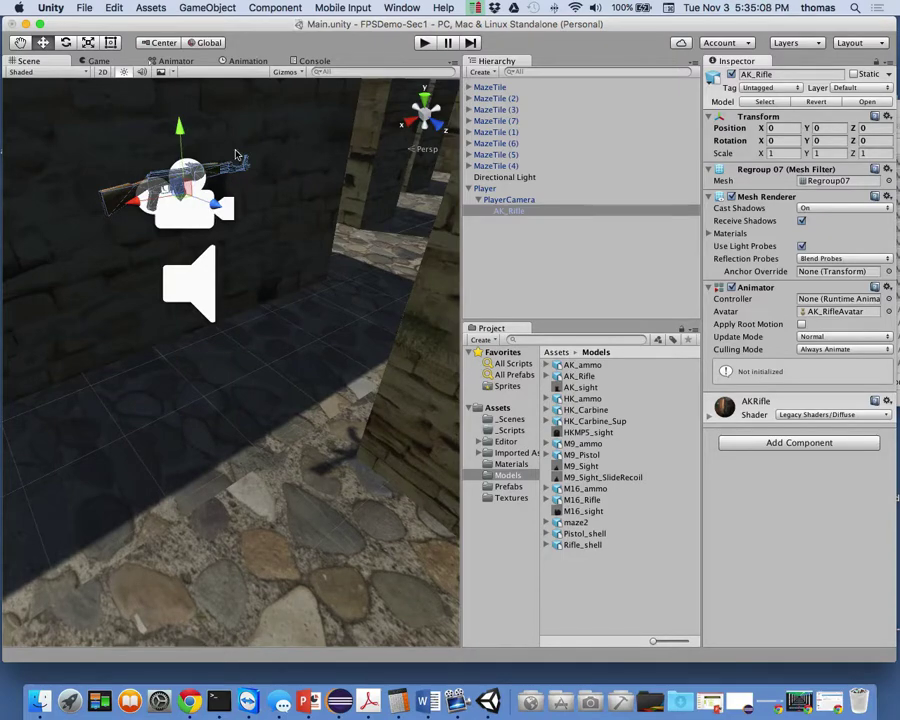
# Play-test the scene, walking and looking around the maze to check the rifle's view, and stop the game
pyautogui.click(424, 44)
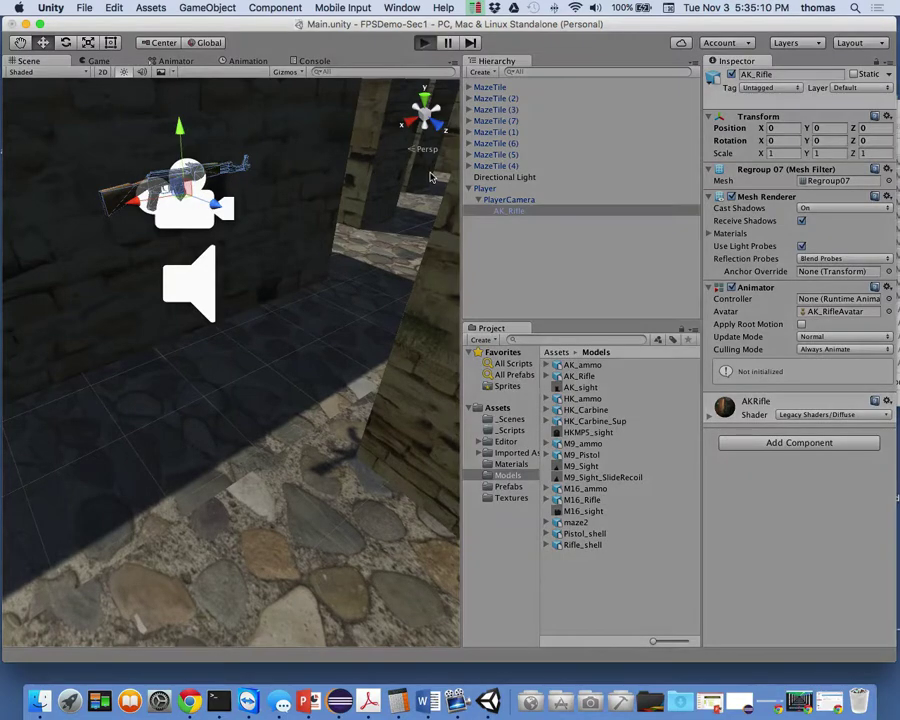
pyautogui.press('w')
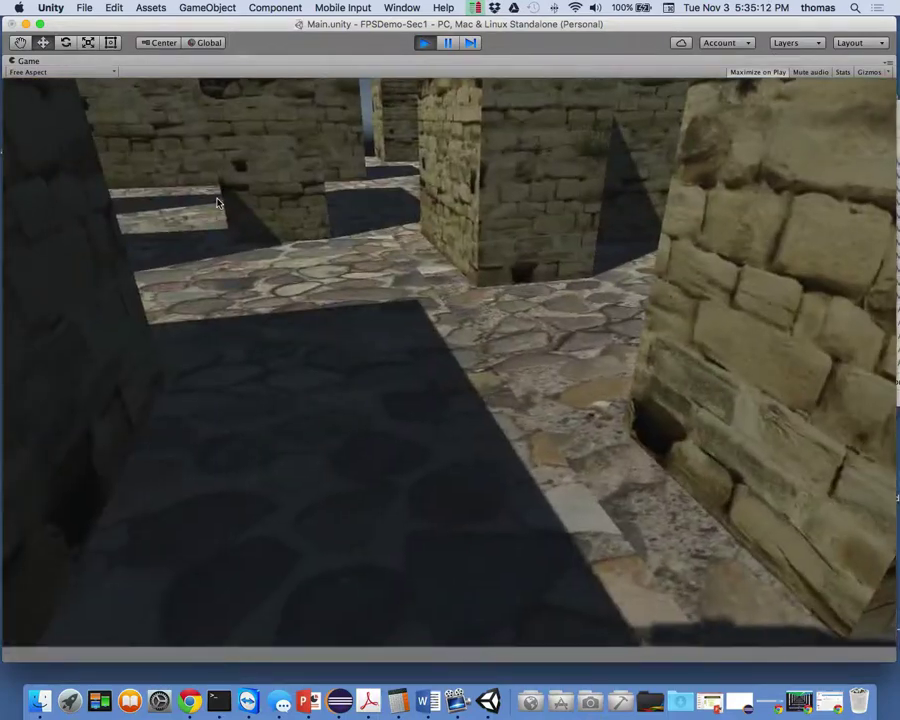
pyautogui.press('w')
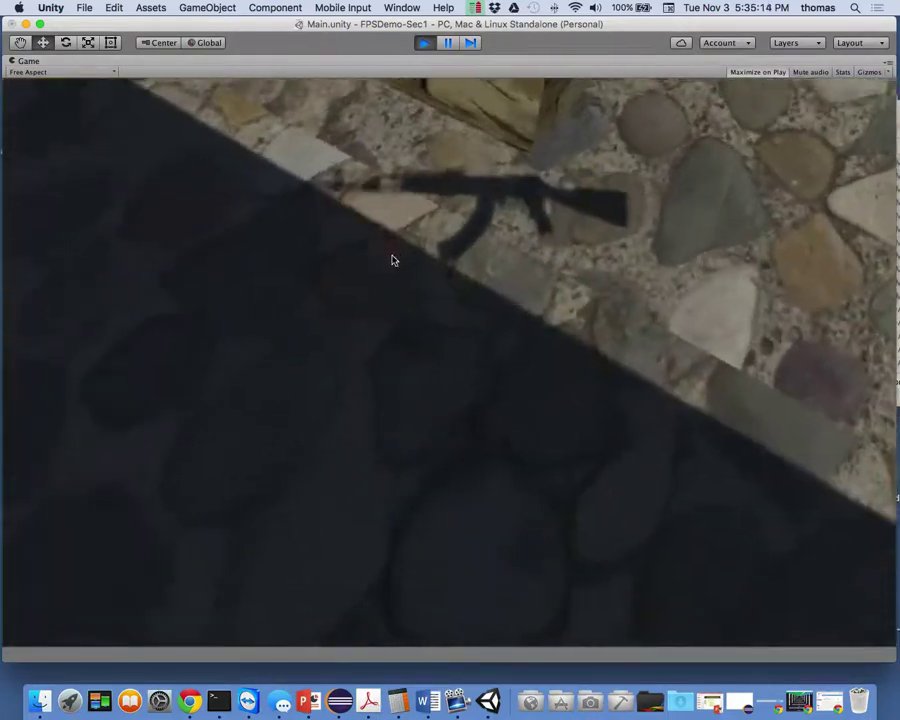
pyautogui.press('w')
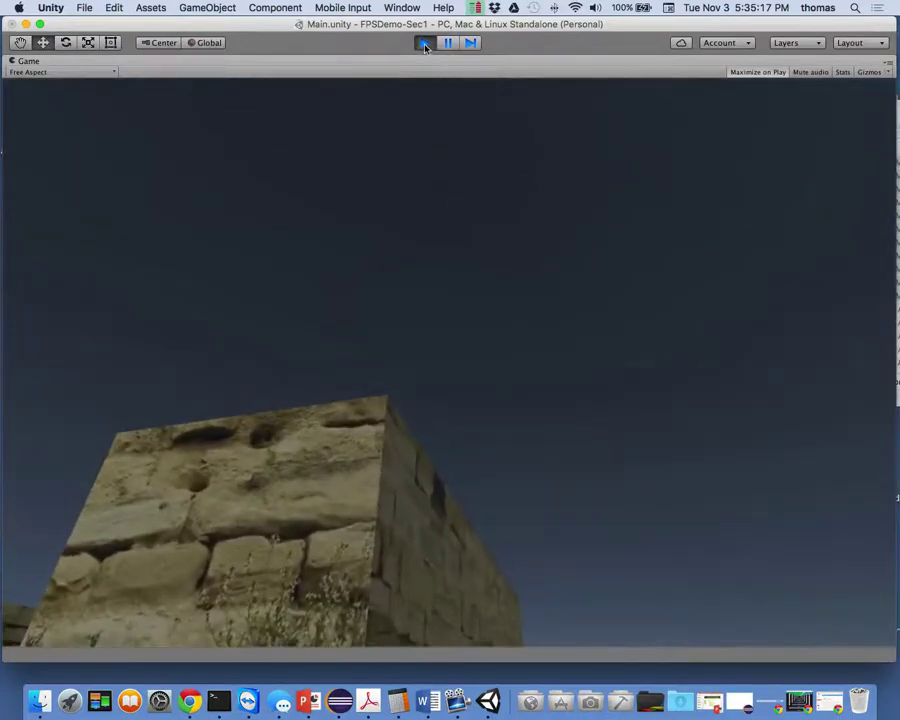
pyautogui.click(424, 42)
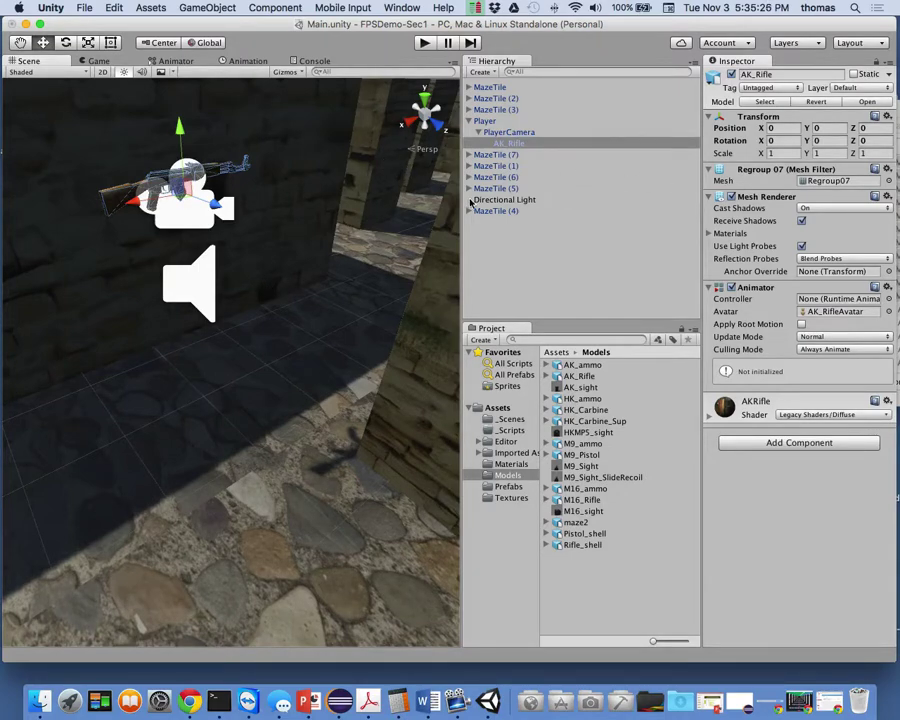
# Widen the Scene view and save the window layout as FPS
pyautogui.moveTo(470, 200); pyautogui.dragTo(546, 210)
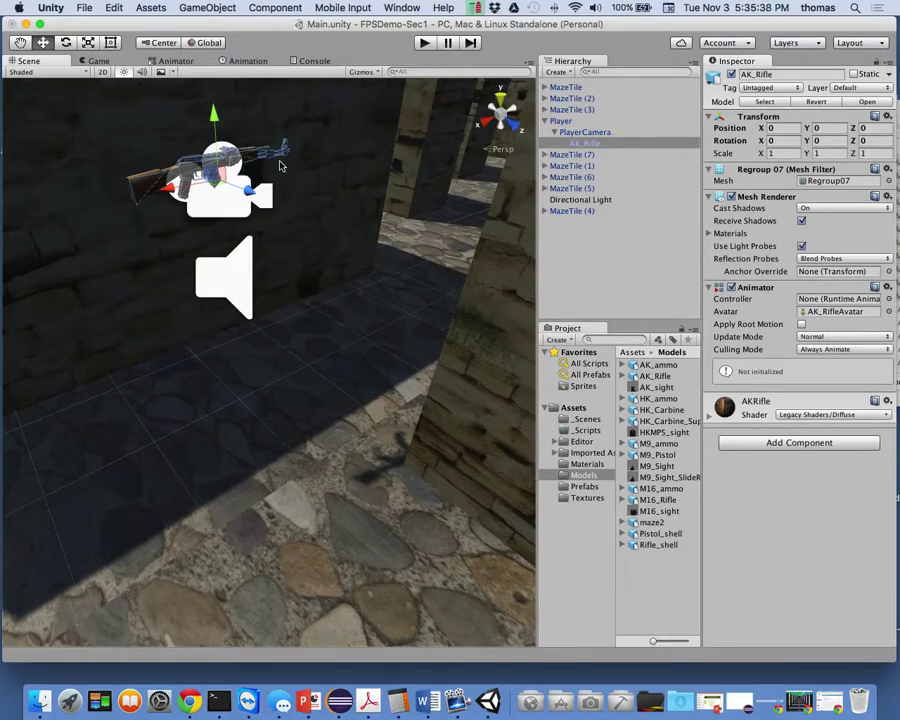
pyautogui.click(862, 43)
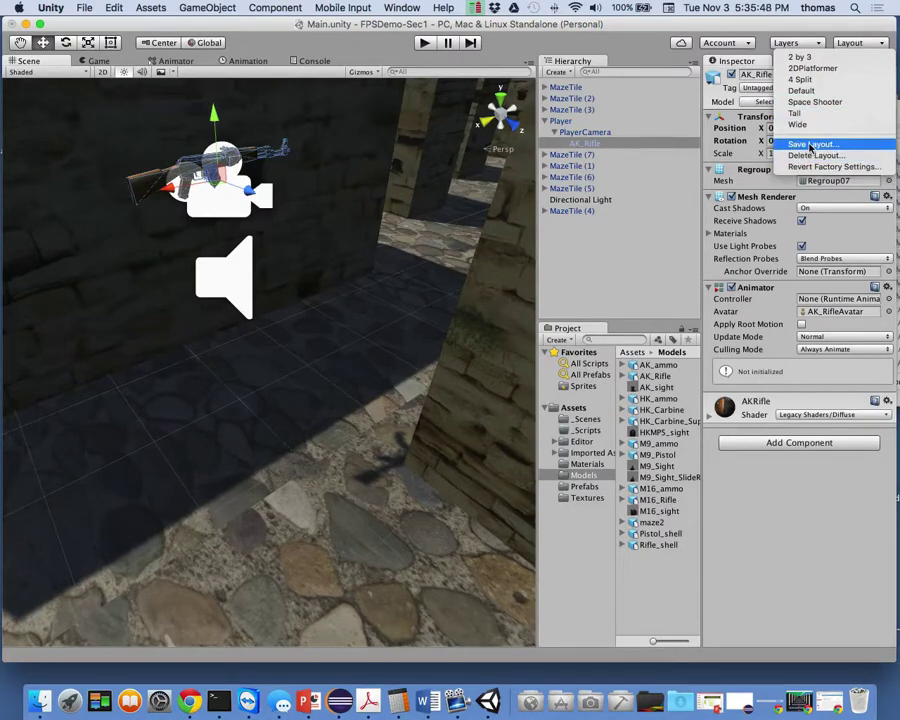
pyautogui.click(810, 144)
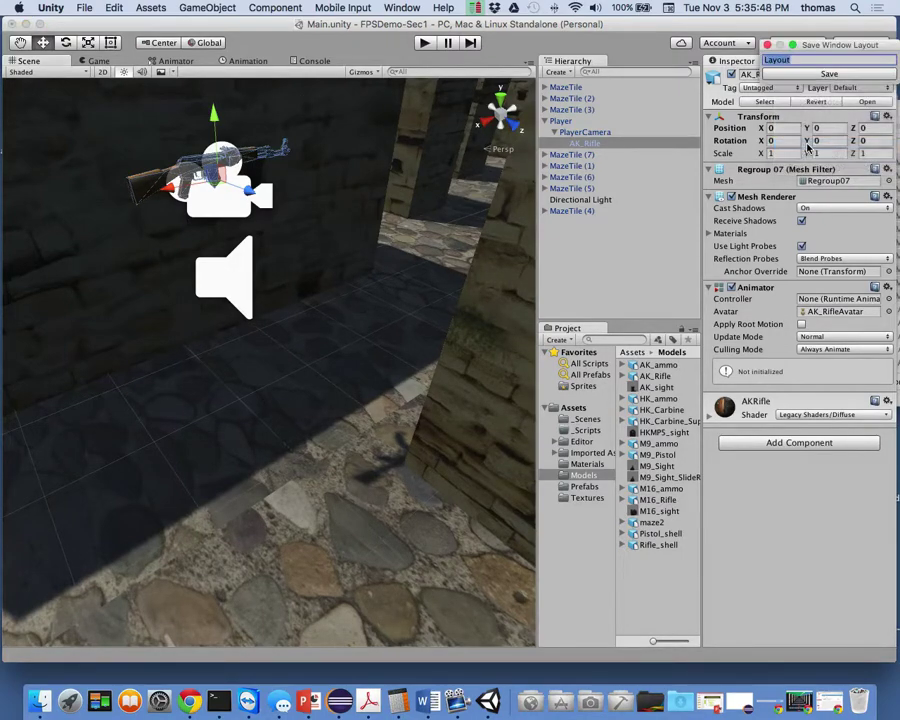
pyautogui.write('FPS')
pyautogui.click(815, 75)
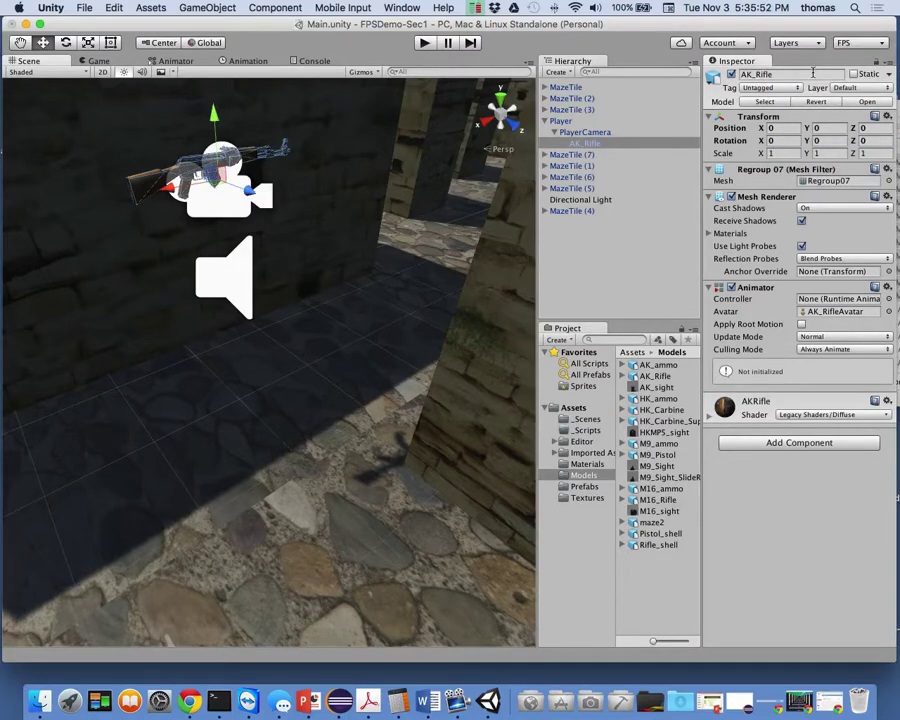
# Switch to the Wide window layout and shrink the project asset icons to a plain list
pyautogui.click(877, 42)
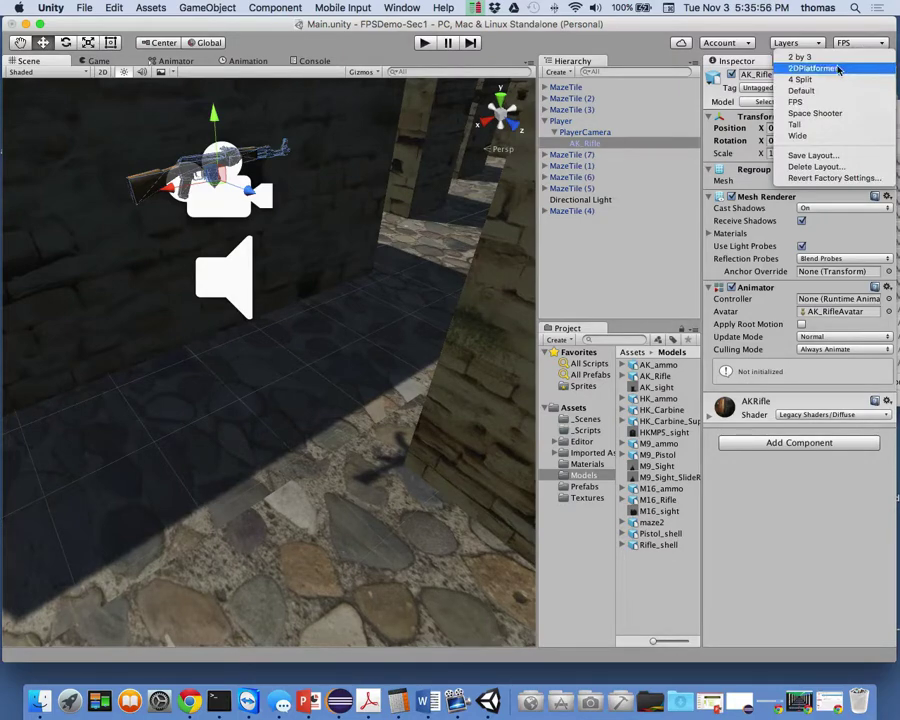
pyautogui.click(797, 135)
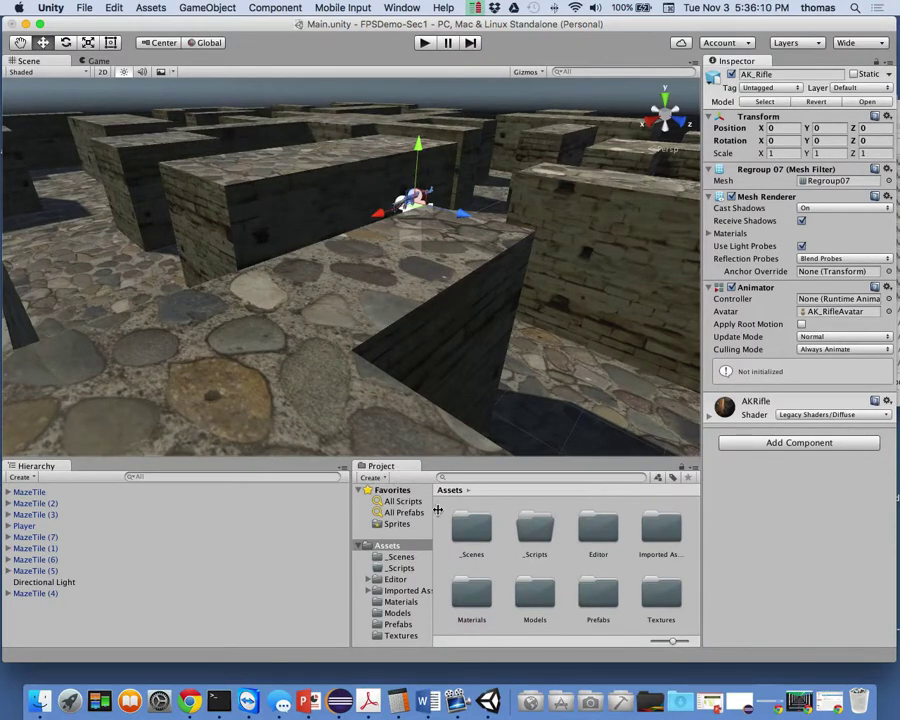
pyautogui.moveTo(672, 645); pyautogui.dragTo(428, 648)
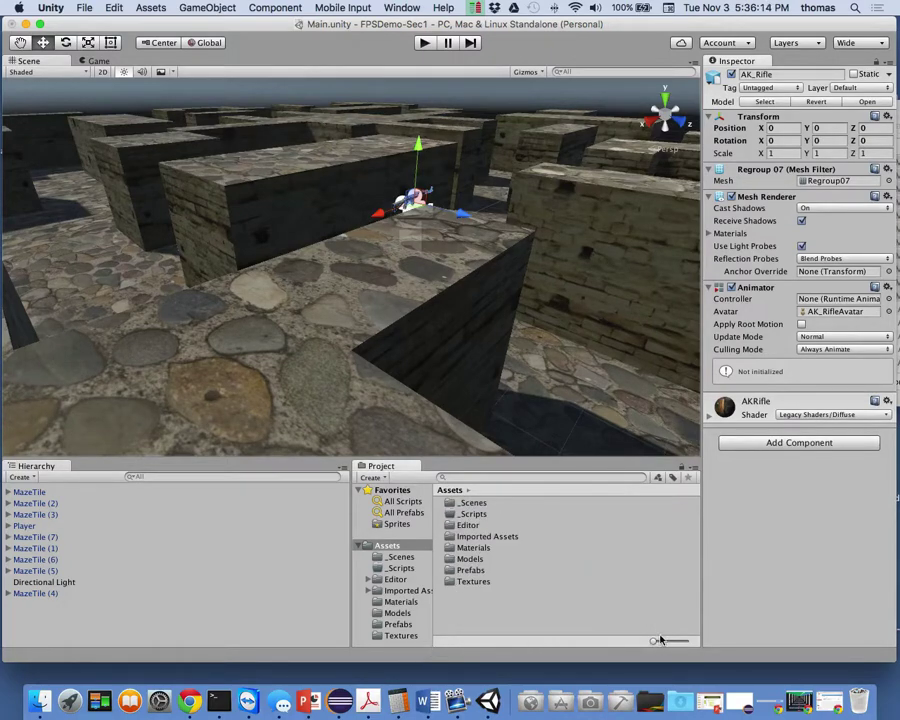
# Dock the Project view below the Inspector so the Hierarchy spans the full width under the Scene view
pyautogui.click(351, 506)
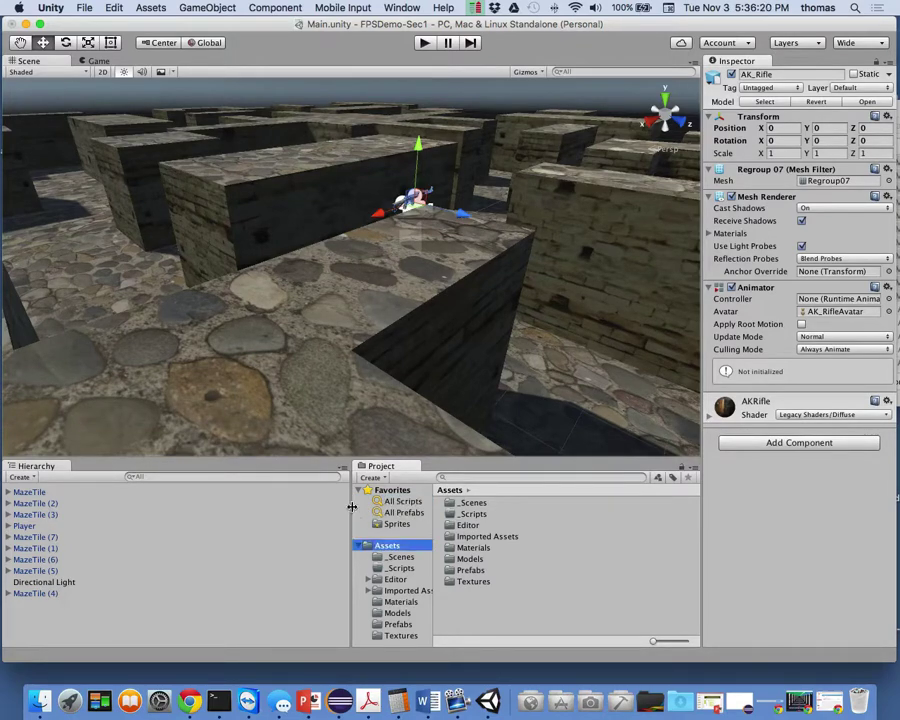
pyautogui.click(350, 507)
pyautogui.moveTo(350, 507); pyautogui.dragTo(538, 507)
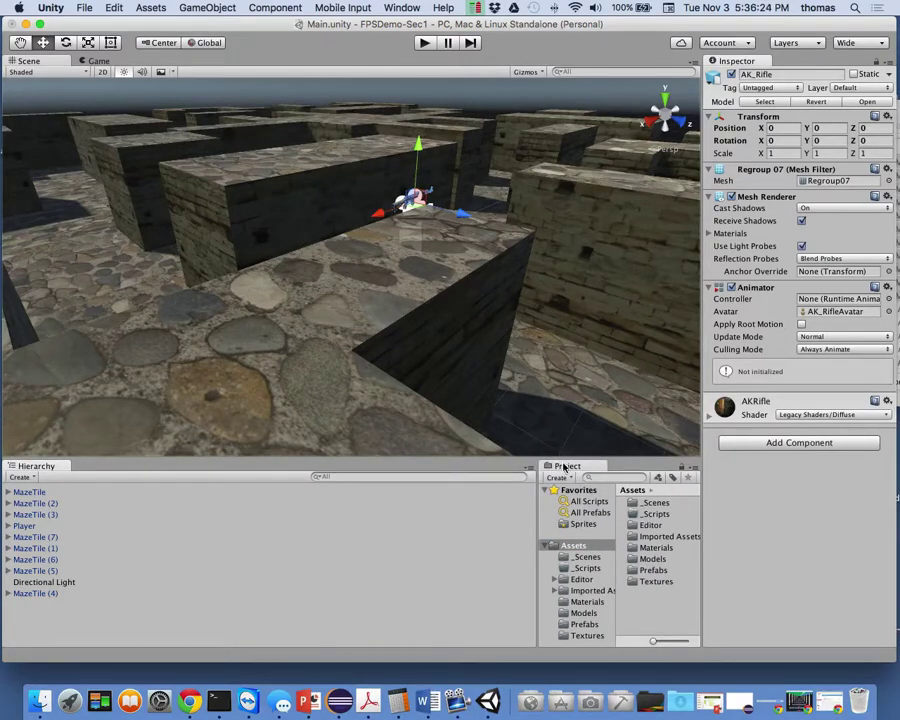
pyautogui.moveTo(575, 466); pyautogui.dragTo(781, 494)
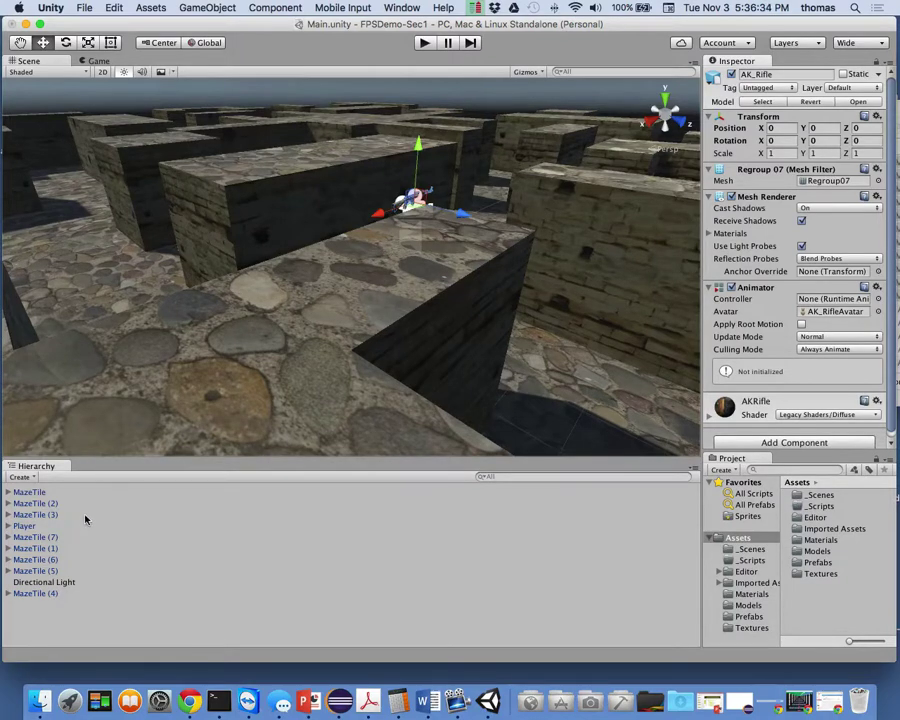
# Reduce the Hierarchy's height and dock the Game view side by side with the Scene view
pyautogui.moveTo(291, 462); pyautogui.dragTo(284, 588)
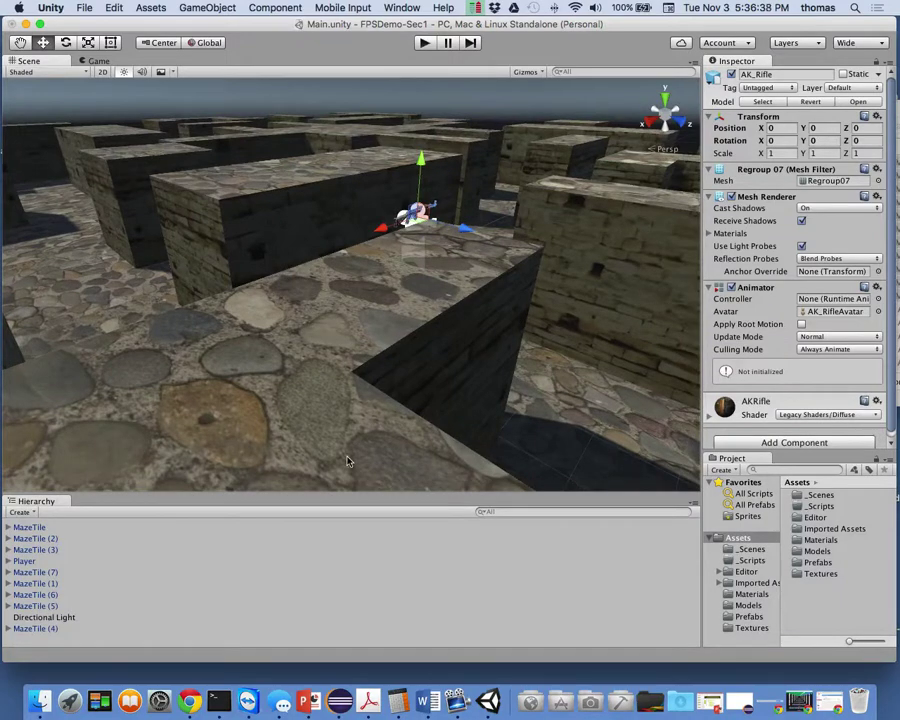
pyautogui.click(97, 61)
pyautogui.moveTo(124, 82); pyautogui.dragTo(331, 140)
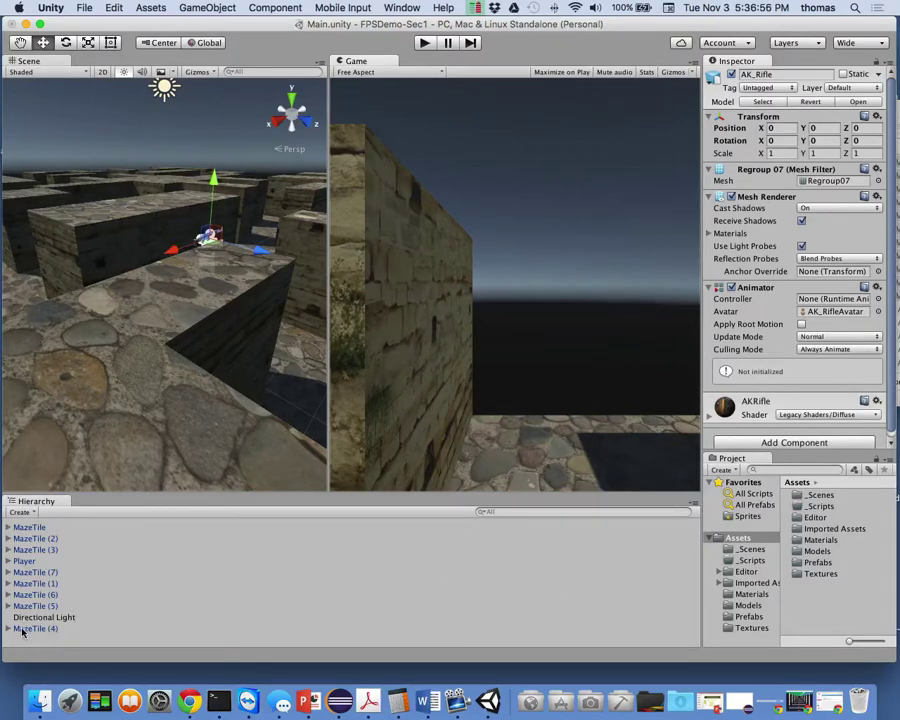
# Gather the MazeTile objects and Directional Light together and place Player first in the scene hierarchy
pyautogui.click(8, 561)
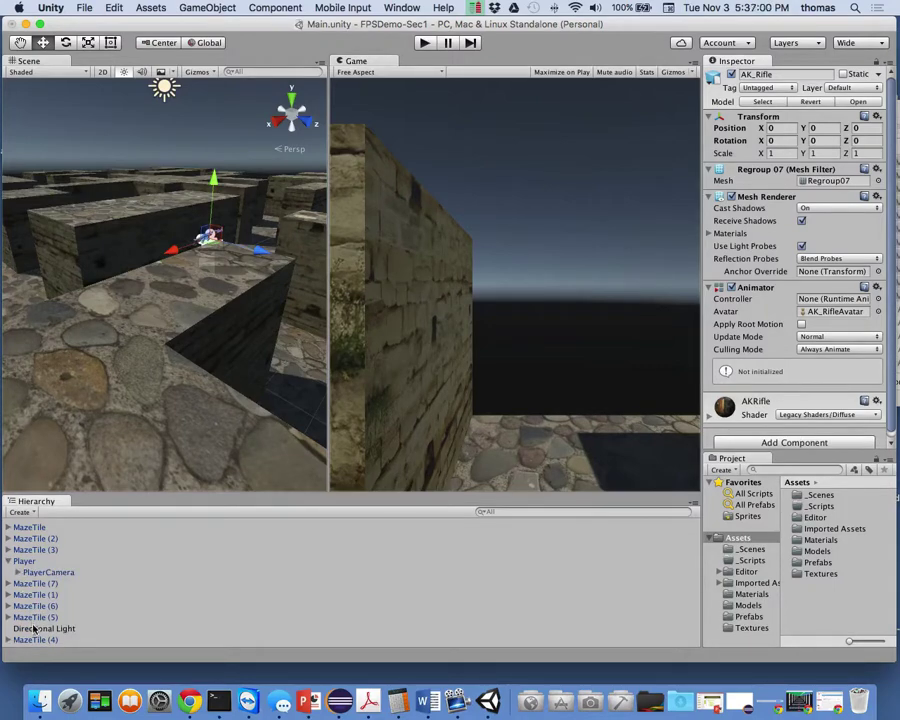
pyautogui.click(32, 640)
pyautogui.keyDown('shift'); pyautogui.click(27, 586); pyautogui.keyUp('shift')
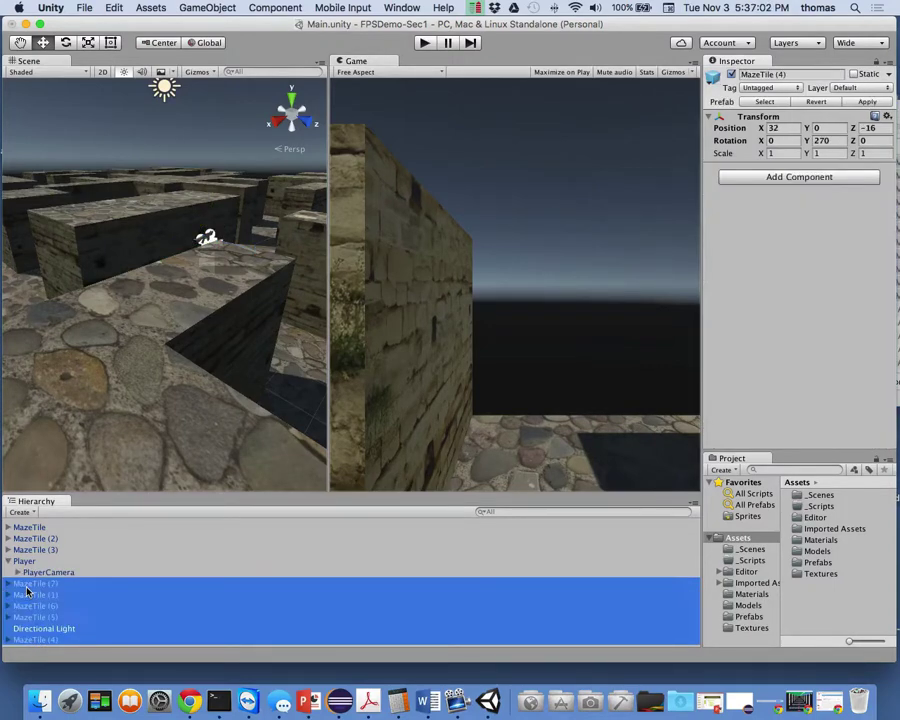
pyautogui.moveTo(27, 586); pyautogui.dragTo(17, 560)
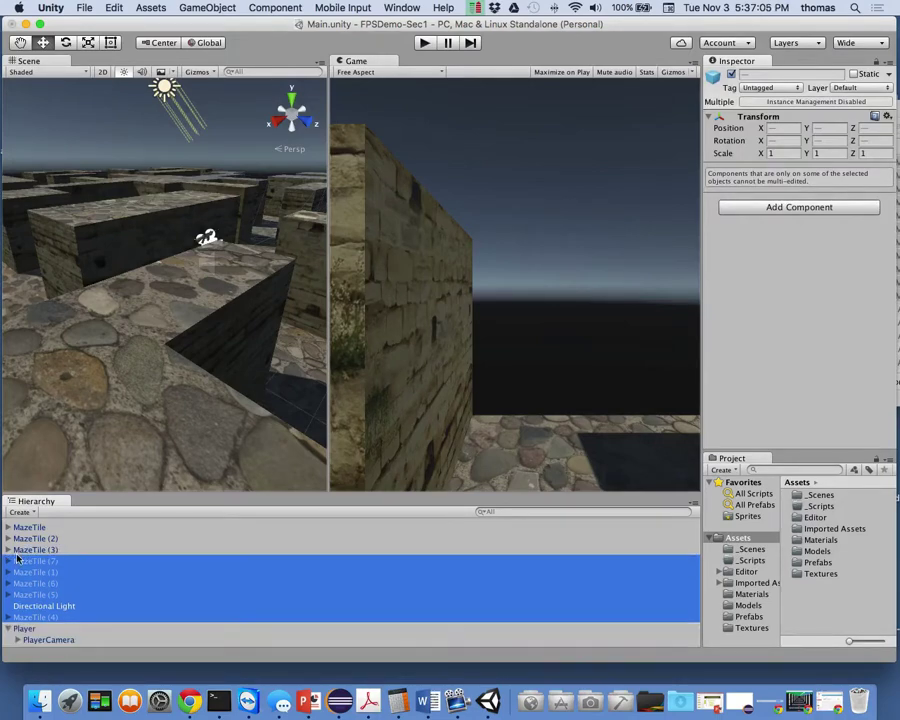
pyautogui.click(20, 629)
pyautogui.click(8, 629)
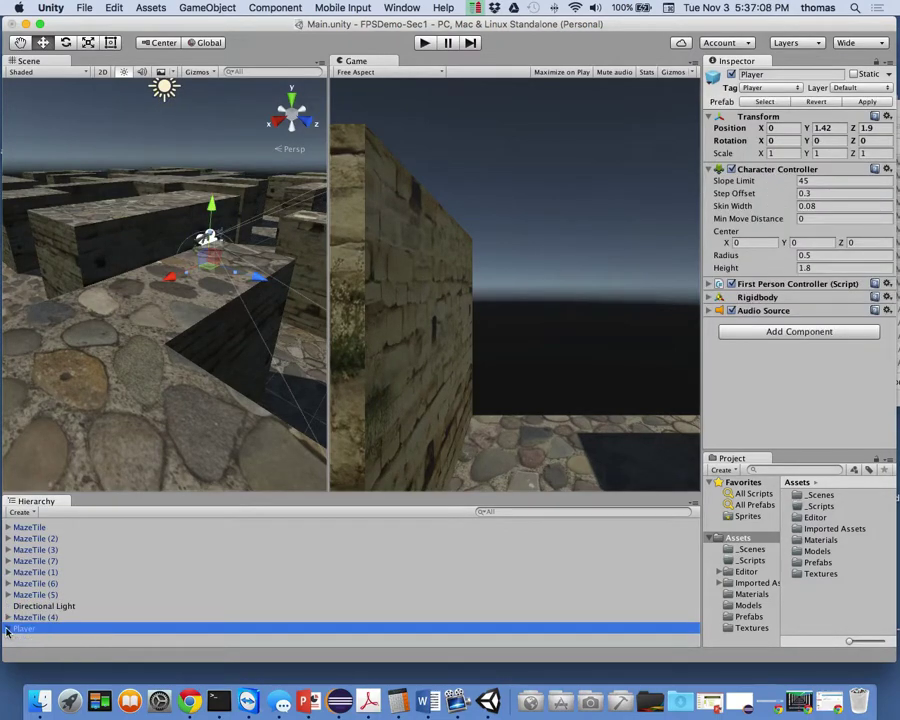
pyautogui.moveTo(16, 635); pyautogui.dragTo(12, 523)
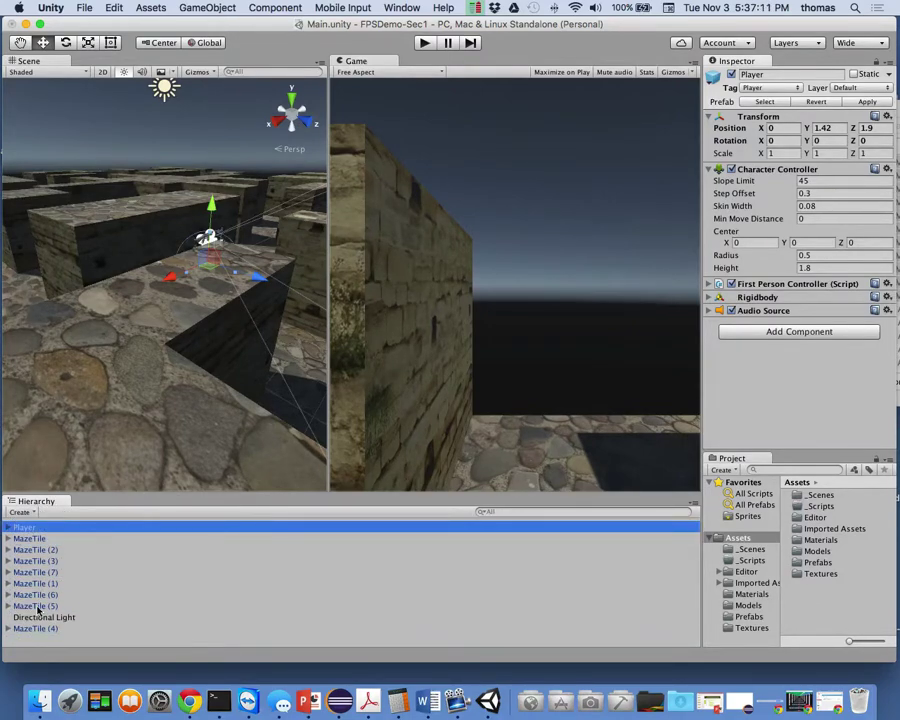
# Set the Y rotation of the AK_Rifle under PlayerCamera to 90
pyautogui.click(8, 527)
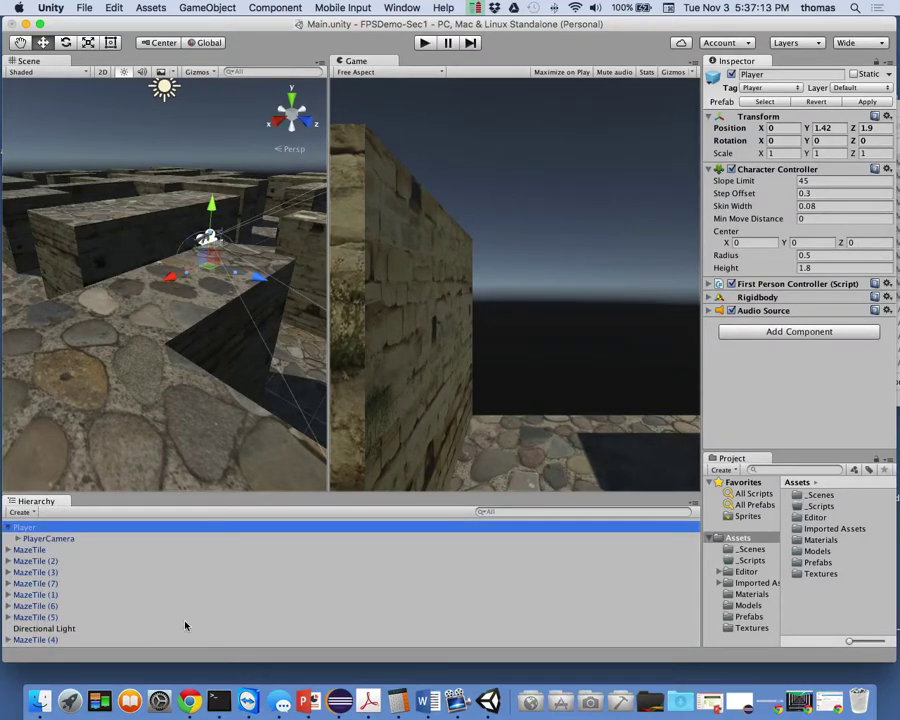
pyautogui.click(17, 538)
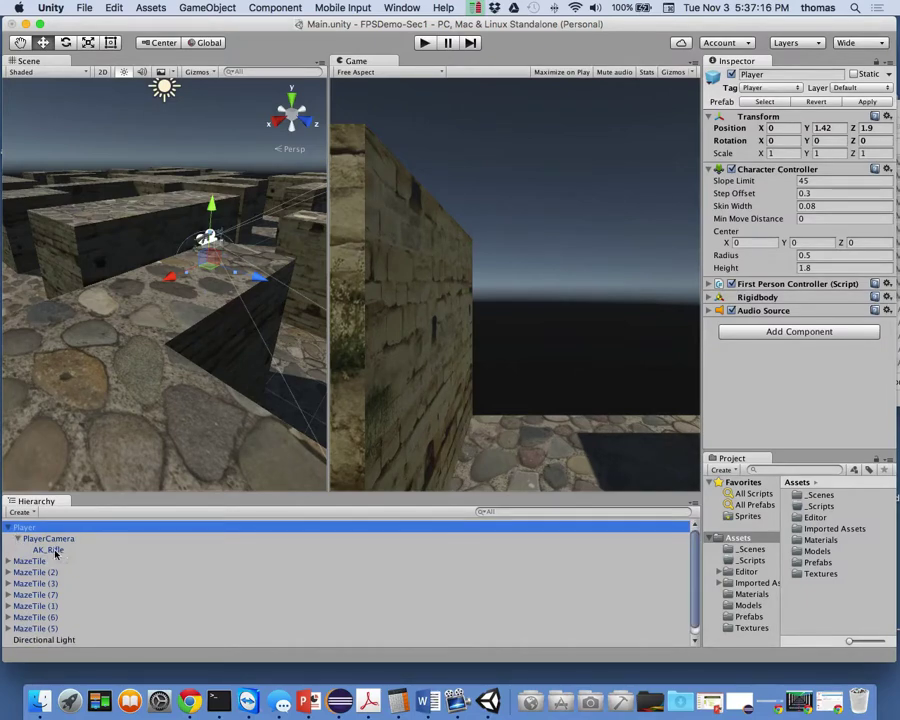
pyautogui.click(50, 550)
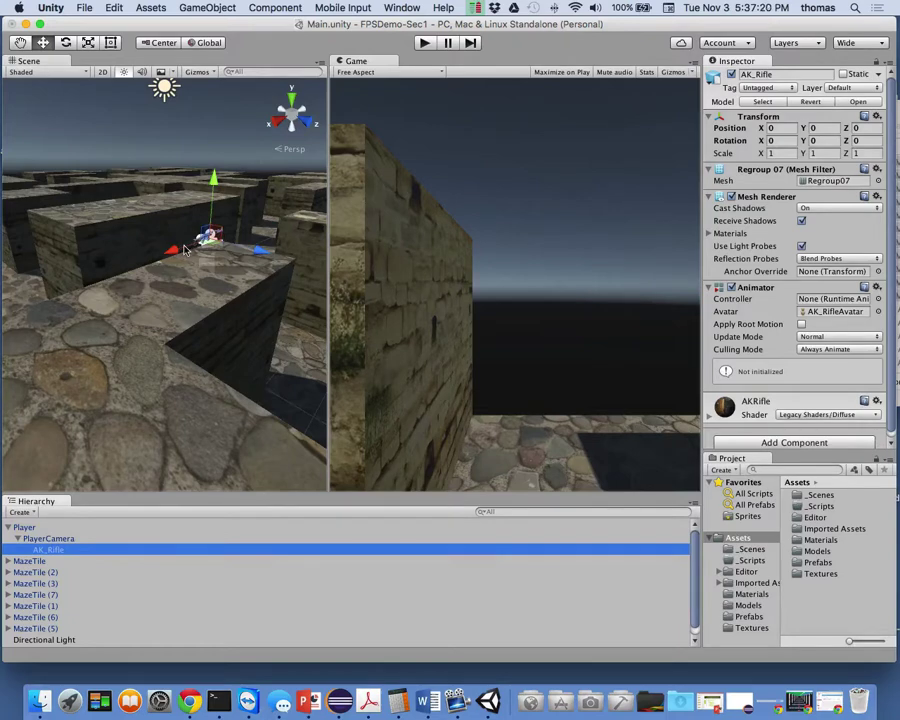
pyautogui.press('f')
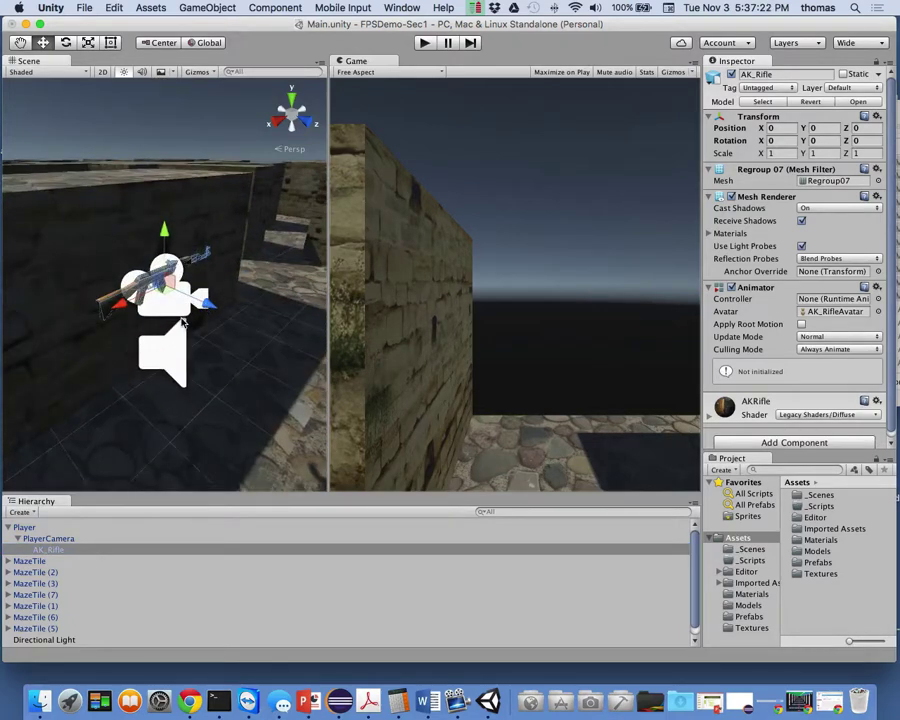
pyautogui.keyDown('alt'); pyautogui.moveTo(180, 333); pyautogui.dragTo(166, 302); pyautogui.keyUp('alt')
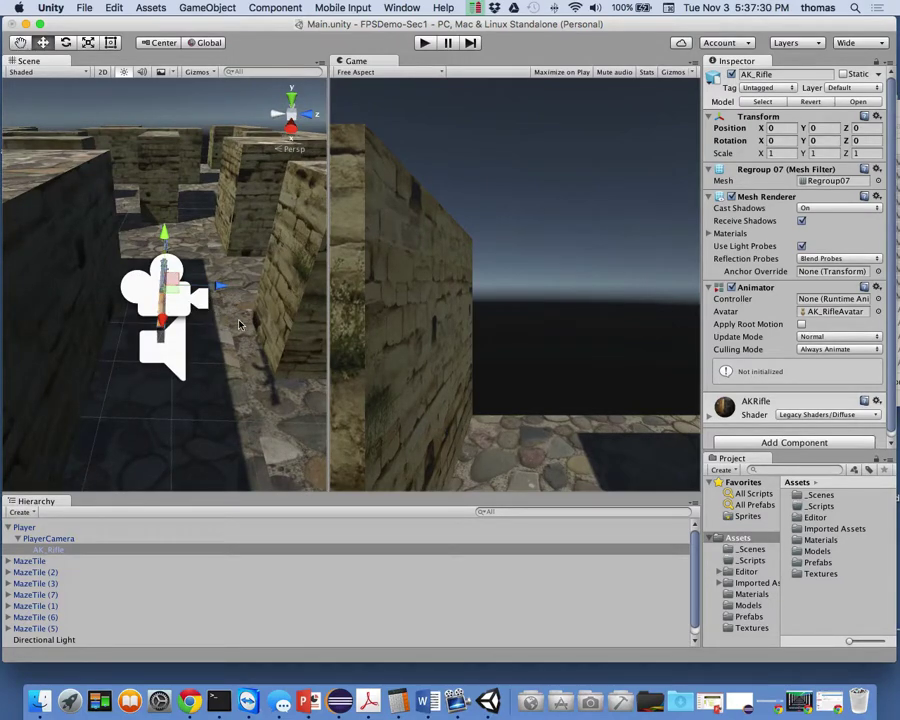
pyautogui.keyDown('alt'); pyautogui.moveTo(245, 364); pyautogui.dragTo(252, 282); pyautogui.keyUp('alt')
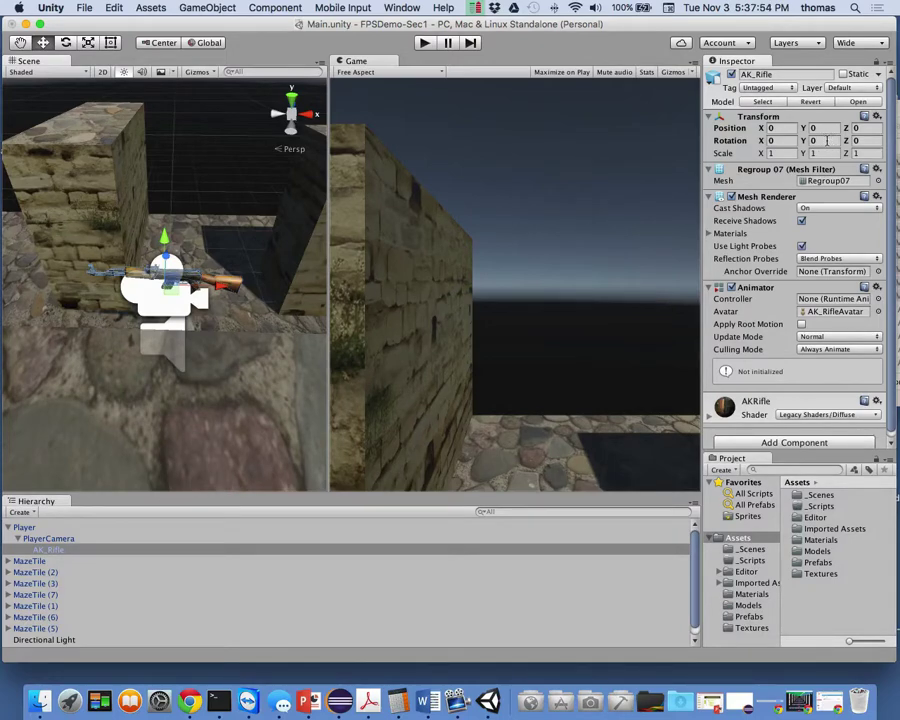
pyautogui.click(829, 141)
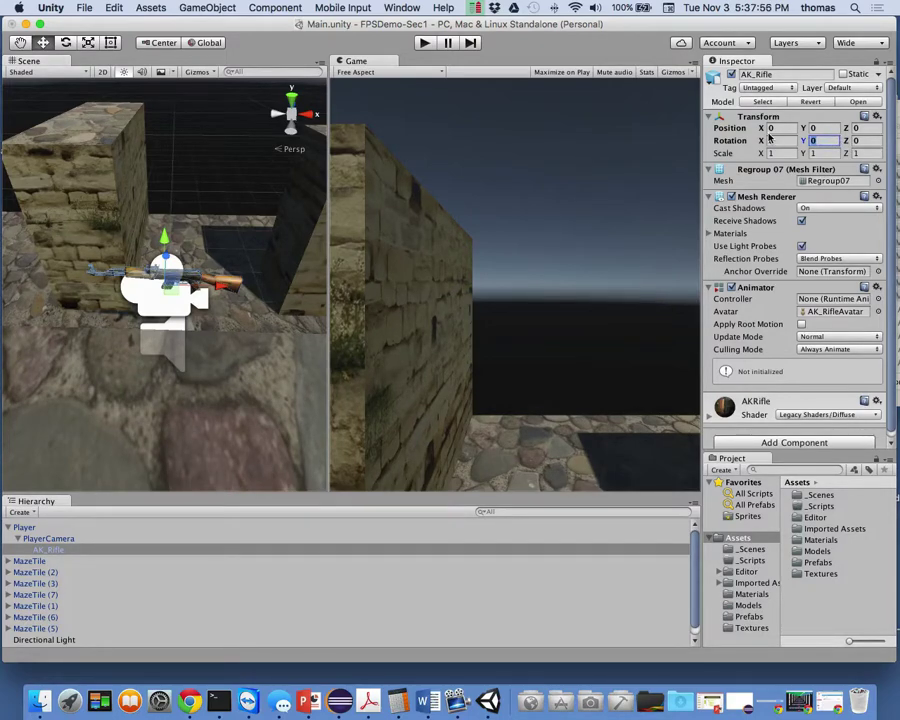
pyautogui.write('90')
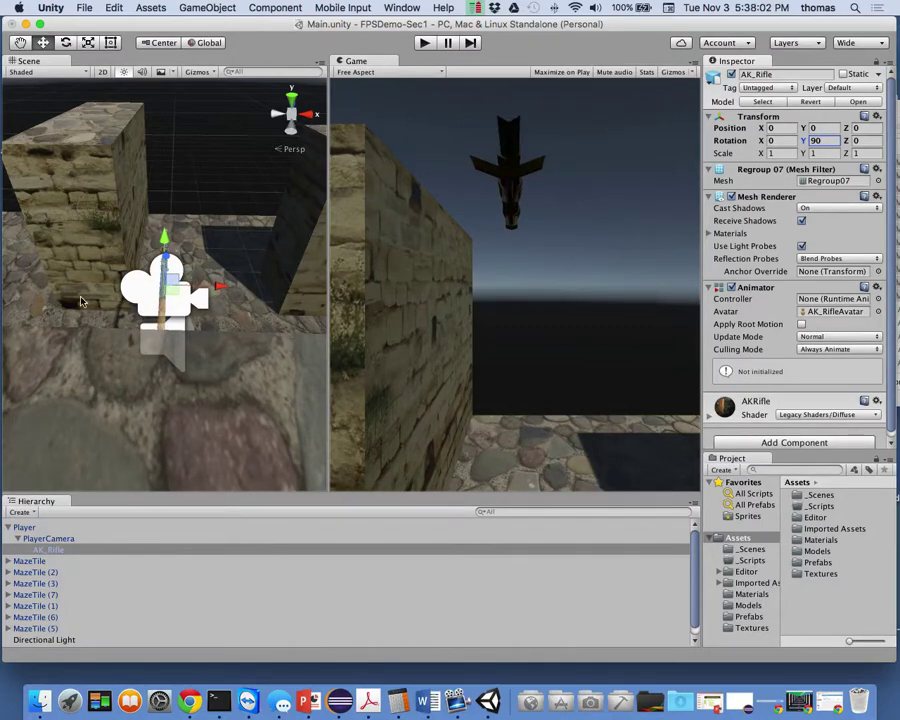
pyautogui.press('super+c')
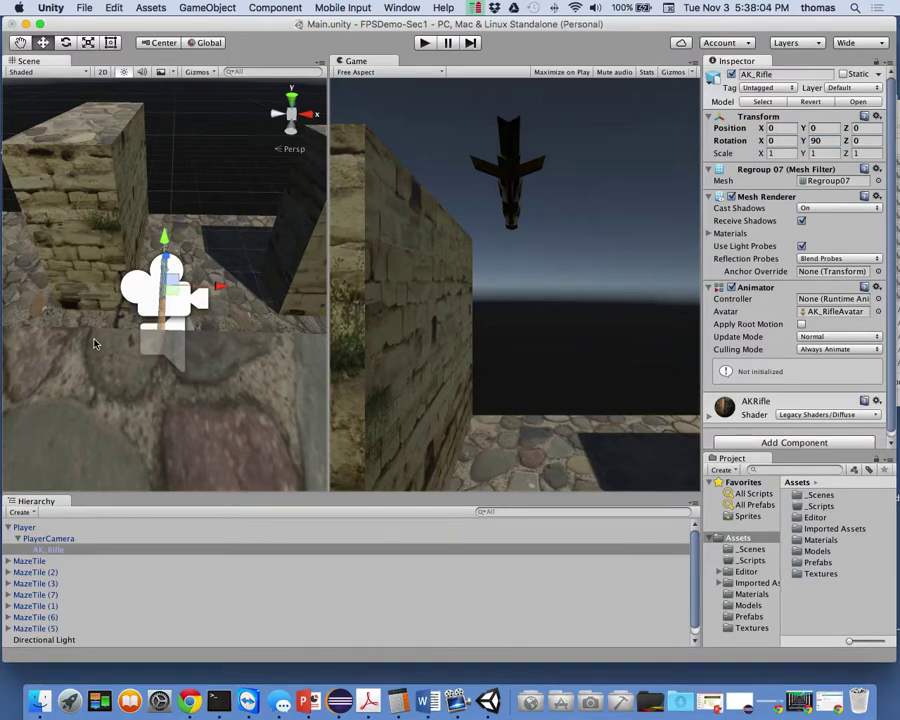
# Lower the AK_Rifle and shift it to the right of the player camera, to about X 0.202 and Y -0.325
pyautogui.press('f')
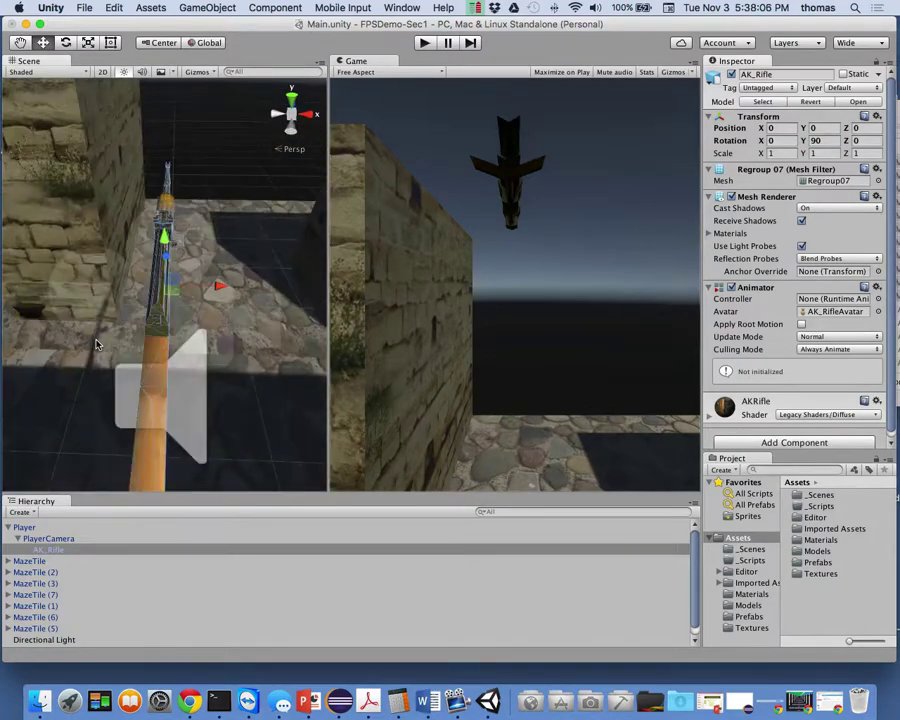
pyautogui.keyDown('alt'); pyautogui.moveTo(113, 387); pyautogui.dragTo(166, 280); pyautogui.keyUp('alt')
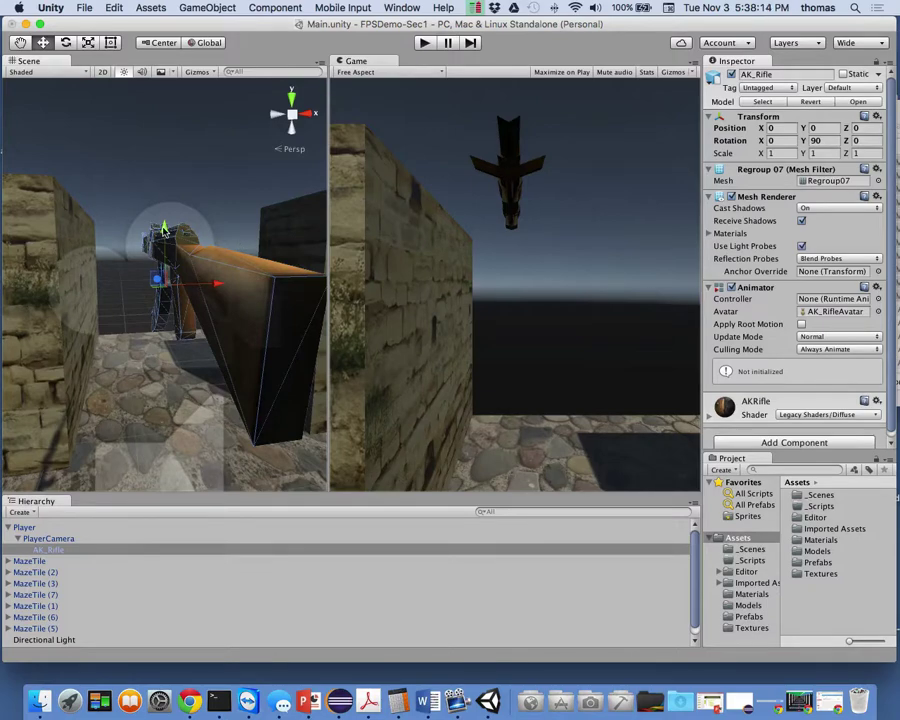
pyautogui.moveTo(164, 228); pyautogui.dragTo(156, 320)
pyautogui.moveTo(224, 356); pyautogui.dragTo(276, 362)
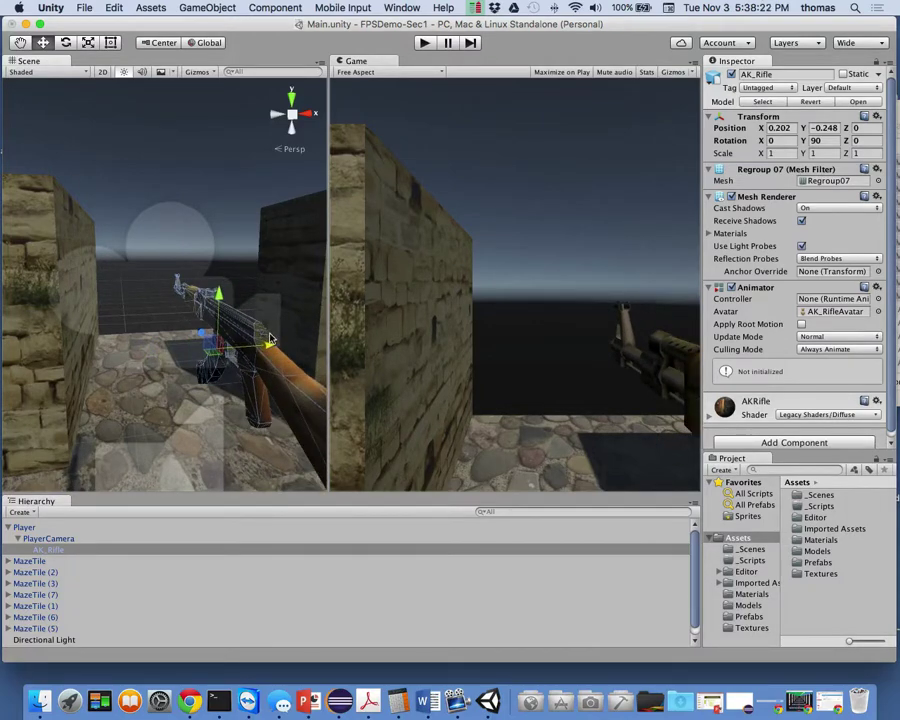
pyautogui.moveTo(217, 296)
pyautogui.mouseDown()
pyautogui.moveTo(218, 330)
pyautogui.moveTo(220, 317)
pyautogui.mouseUp()
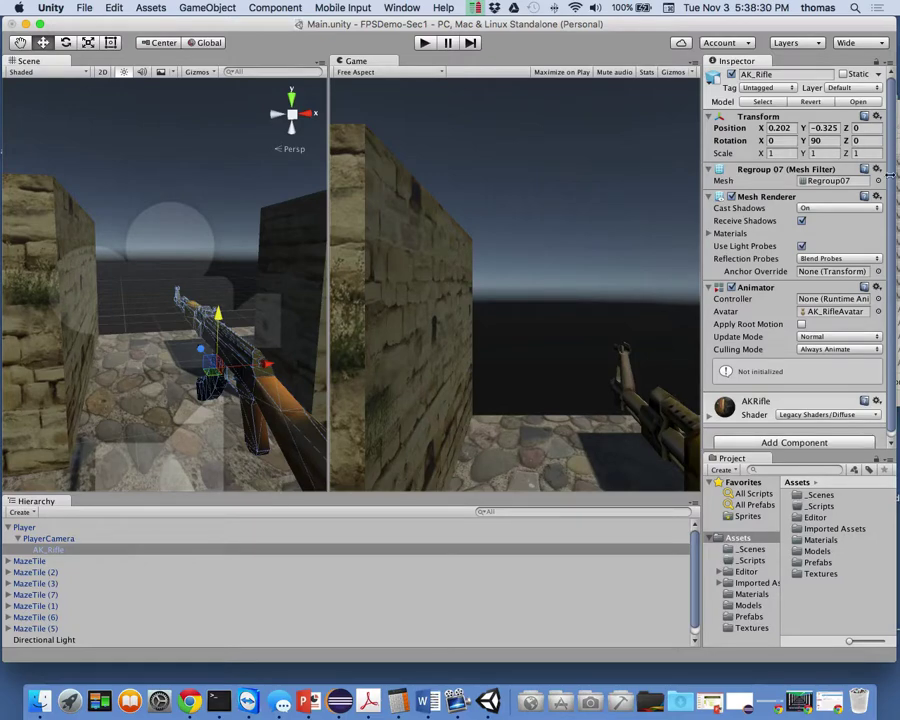
# Close the Inspector and Project views and narrow the Scene view so the Game view fills most of the width
pyautogui.rightClick(750, 65)
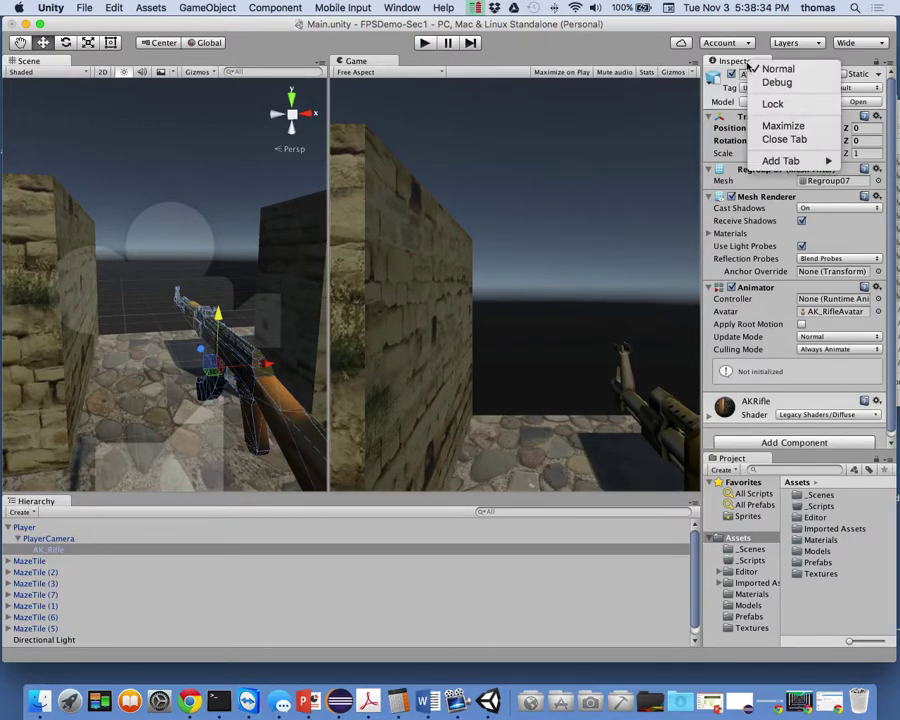
pyautogui.click(782, 139)
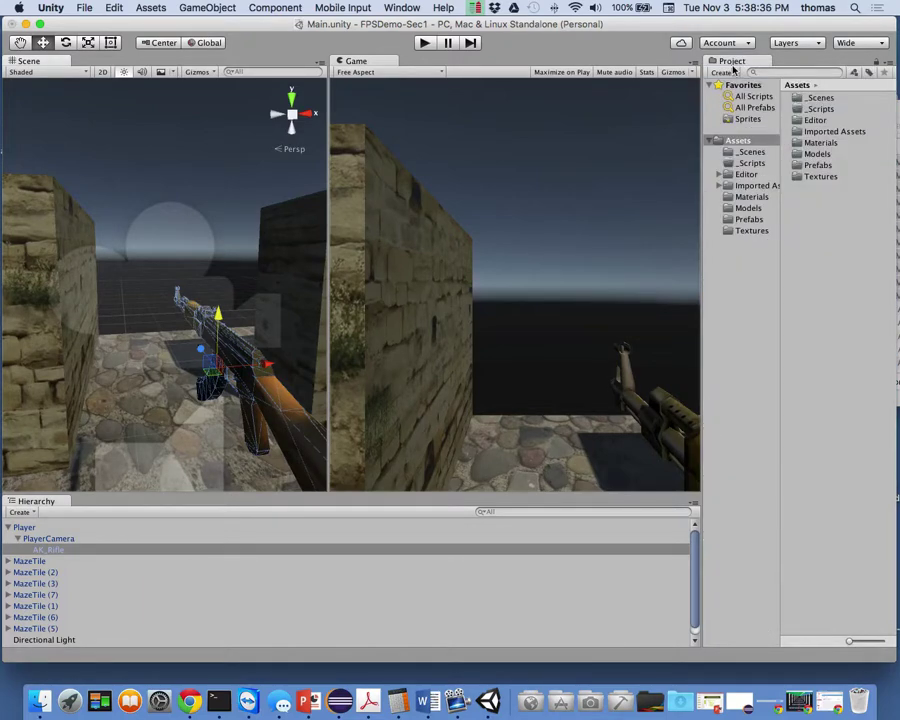
pyautogui.rightClick(733, 67)
pyautogui.click(780, 113)
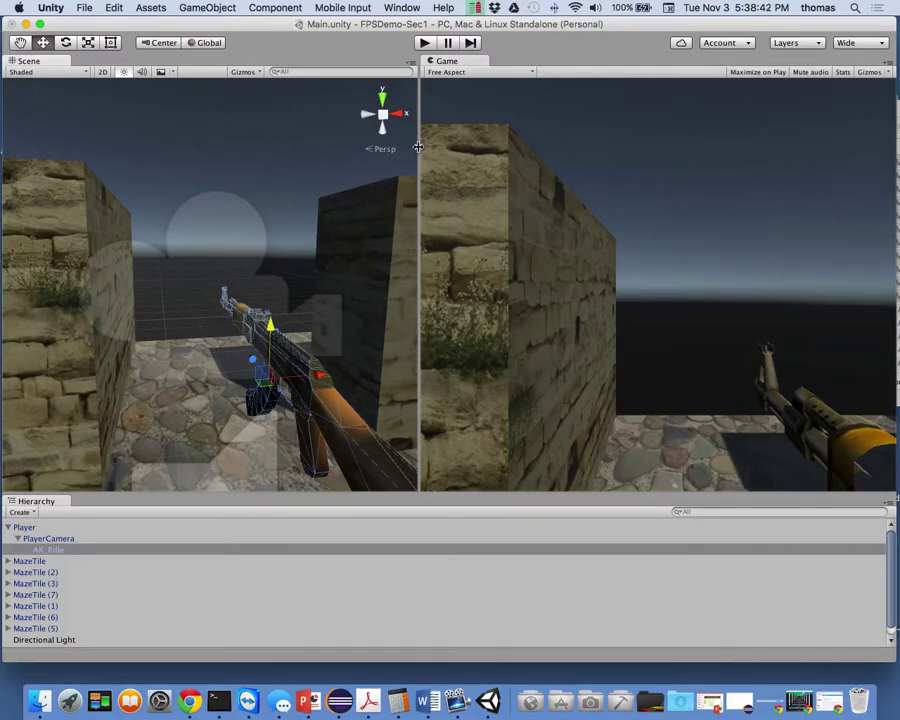
pyautogui.moveTo(418, 151); pyautogui.dragTo(144, 158)
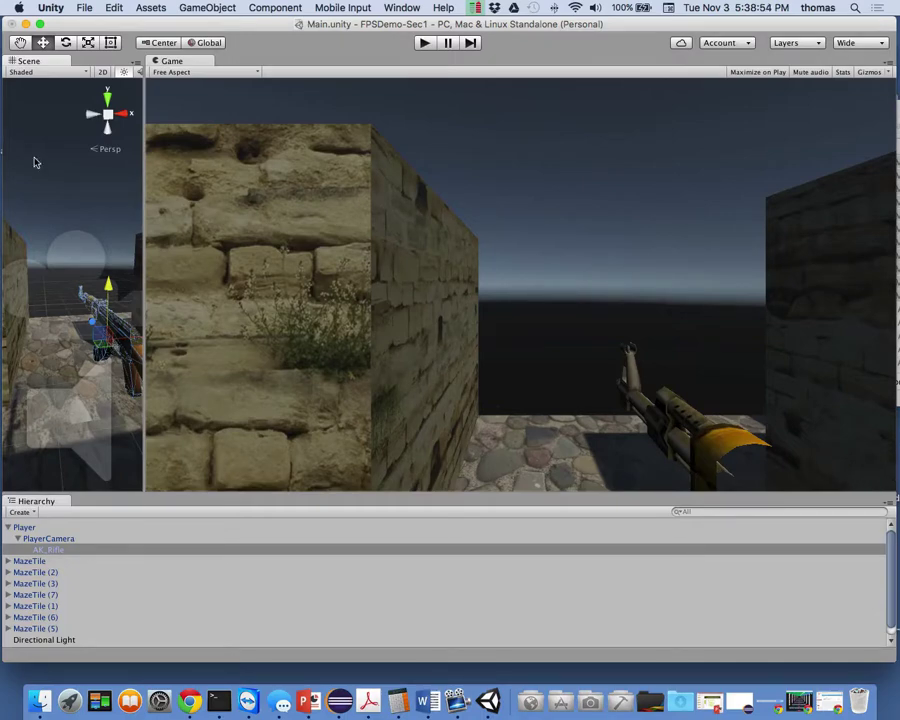
# Move the AK_Rifle farther right and forward in front of the camera, to about X 0.318 and Z 0.588
pyautogui.click(20, 42)
pyautogui.moveTo(41, 126); pyautogui.dragTo(45, 244)
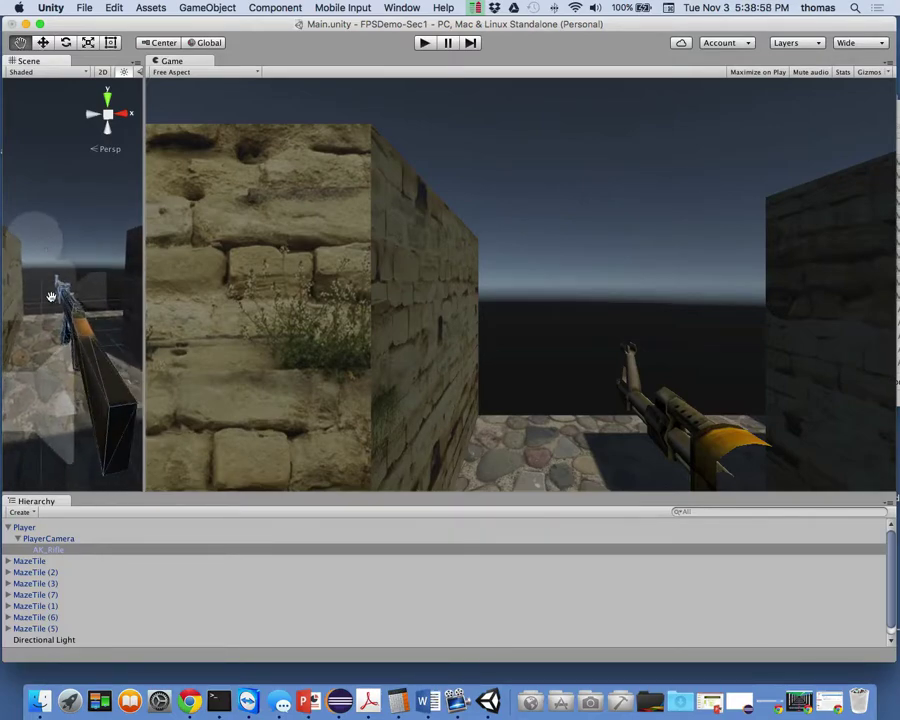
pyautogui.click(43, 42)
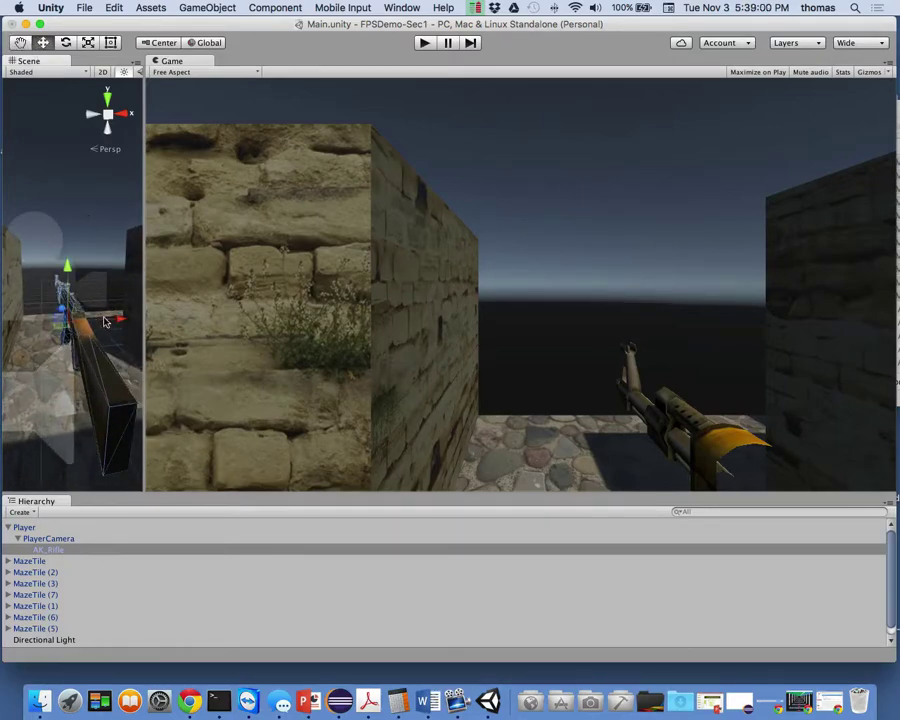
pyautogui.moveTo(121, 320); pyautogui.dragTo(146, 325)
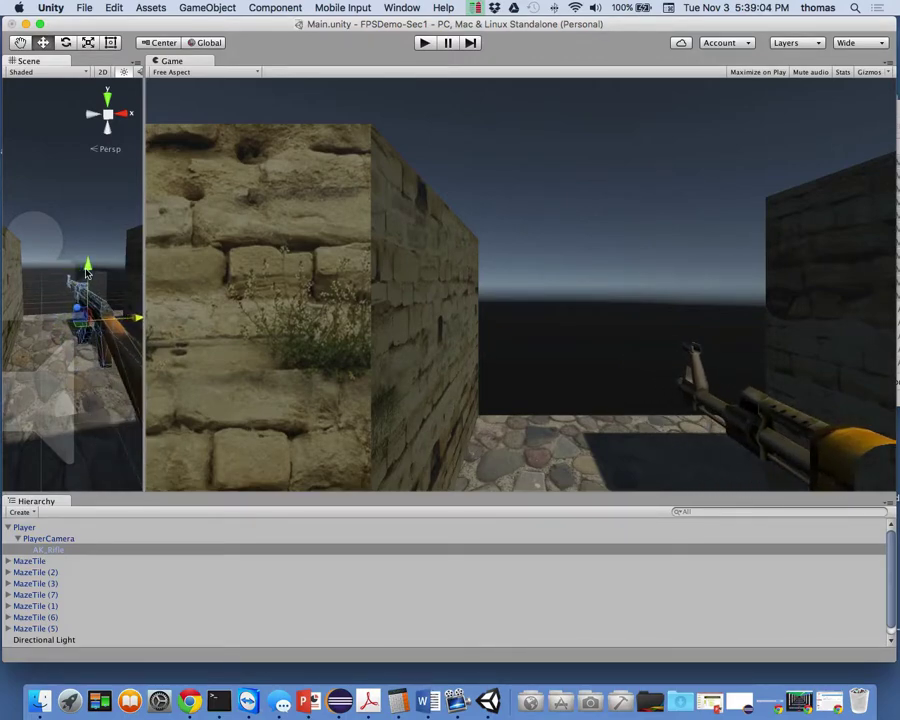
pyautogui.moveTo(82, 273)
pyautogui.mouseDown()
pyautogui.moveTo(82, 240)
pyautogui.moveTo(77, 275)
pyautogui.mouseUp()
pyautogui.moveTo(58, 220); pyautogui.dragTo(36, 292)
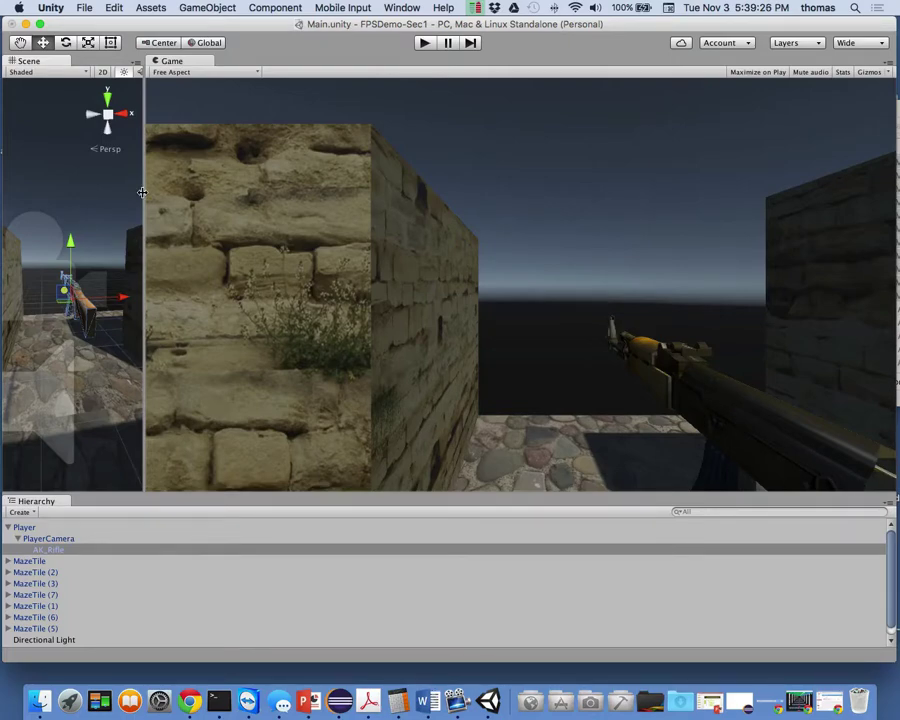
# Widen the Scene view again and switch the editor to the saved FPS layout
pyautogui.moveTo(142, 192); pyautogui.dragTo(465, 183)
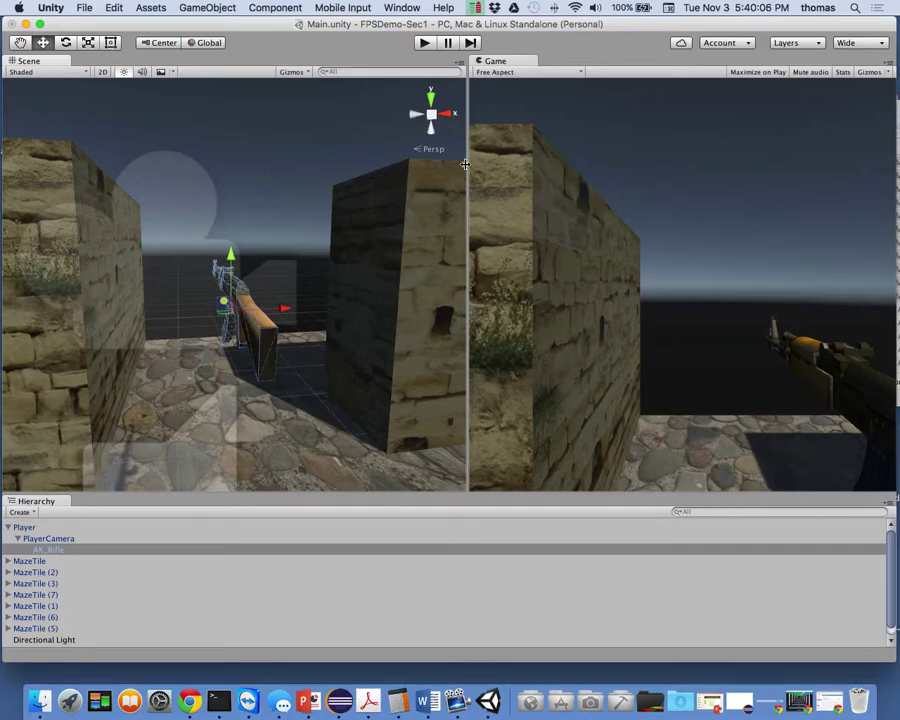
pyautogui.moveTo(462, 154); pyautogui.dragTo(452, 152)
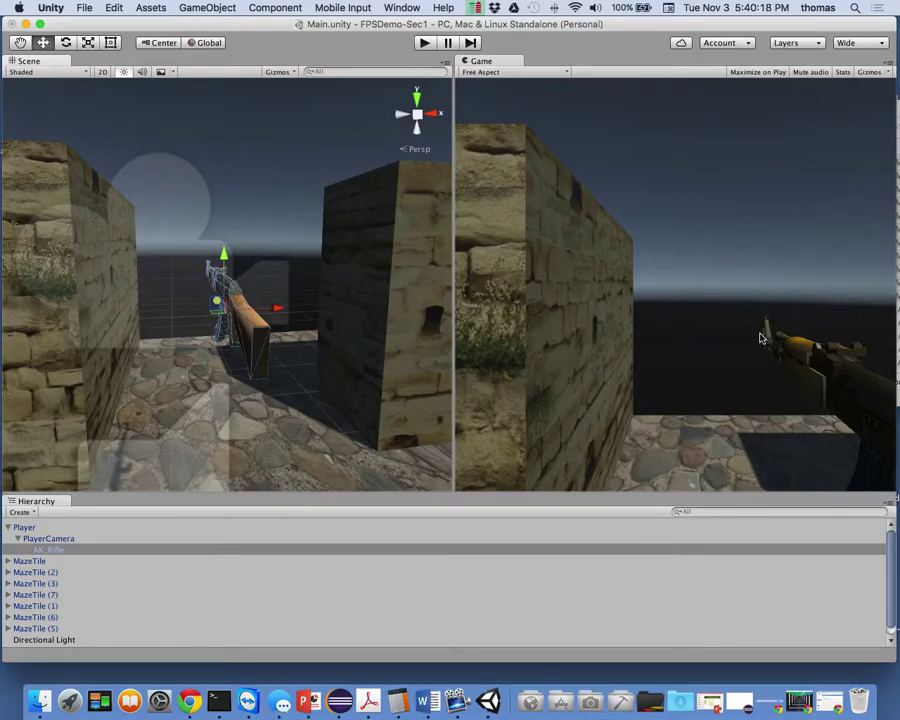
pyautogui.click(866, 45)
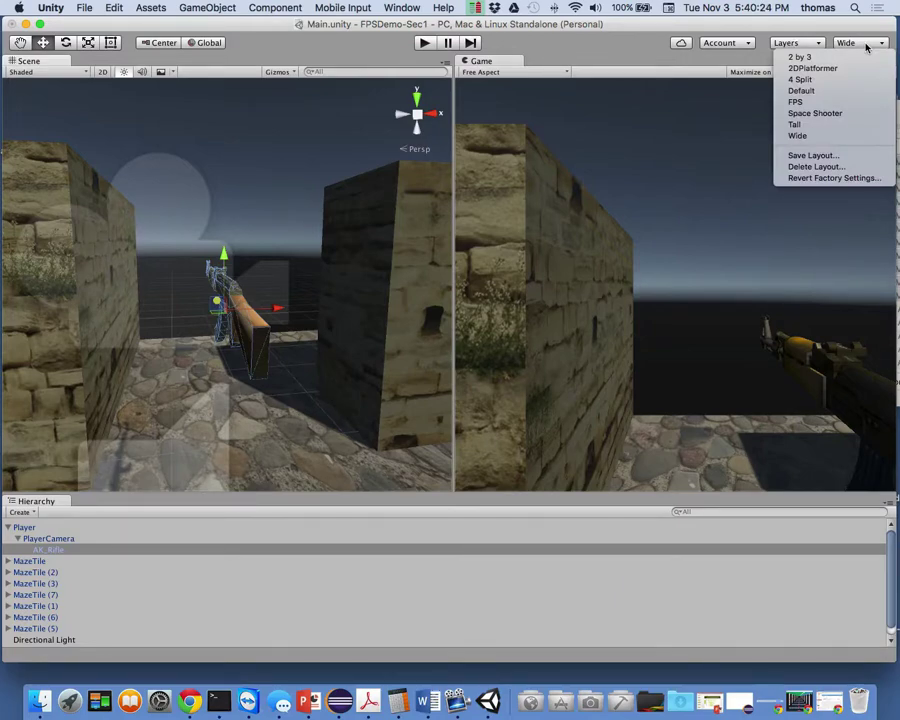
pyautogui.click(810, 102)
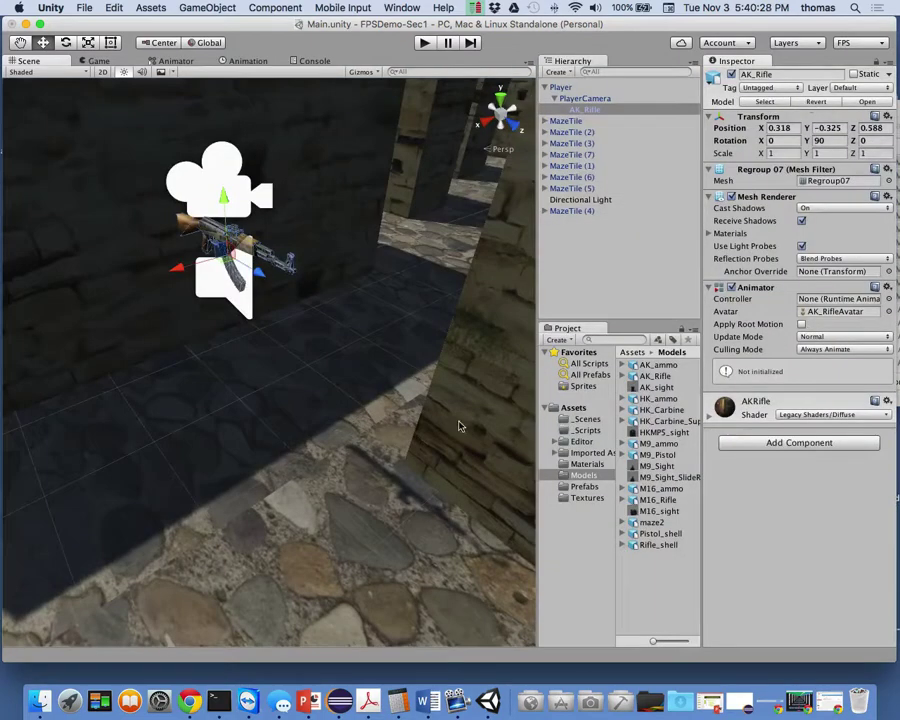
# Play the scene and walk the player through the maze to check how the rifle follows the camera
pyautogui.click(424, 42)
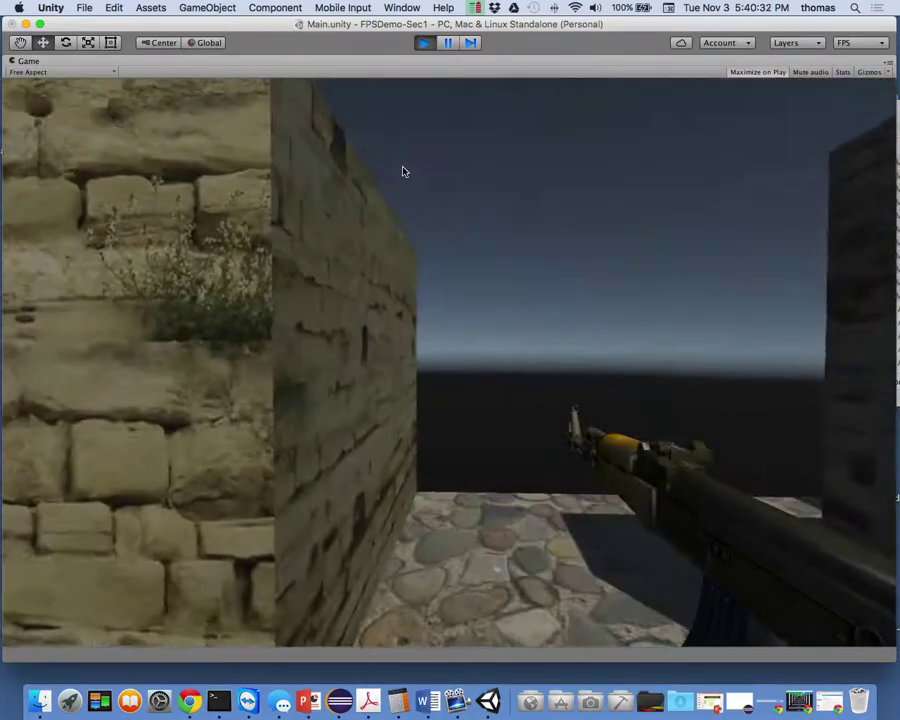
pyautogui.press('w')
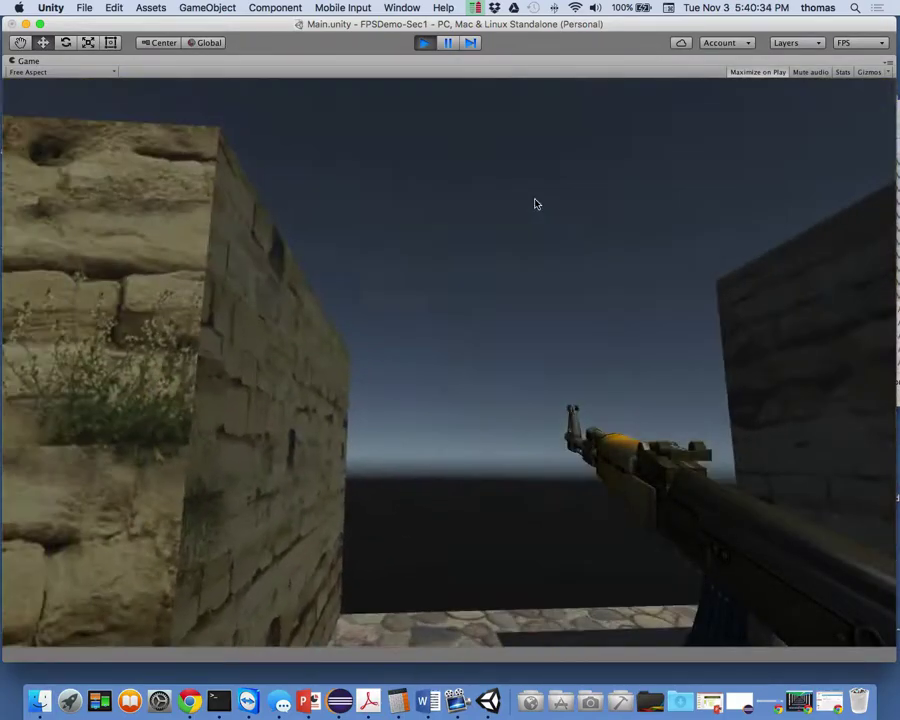
pyautogui.press('w')
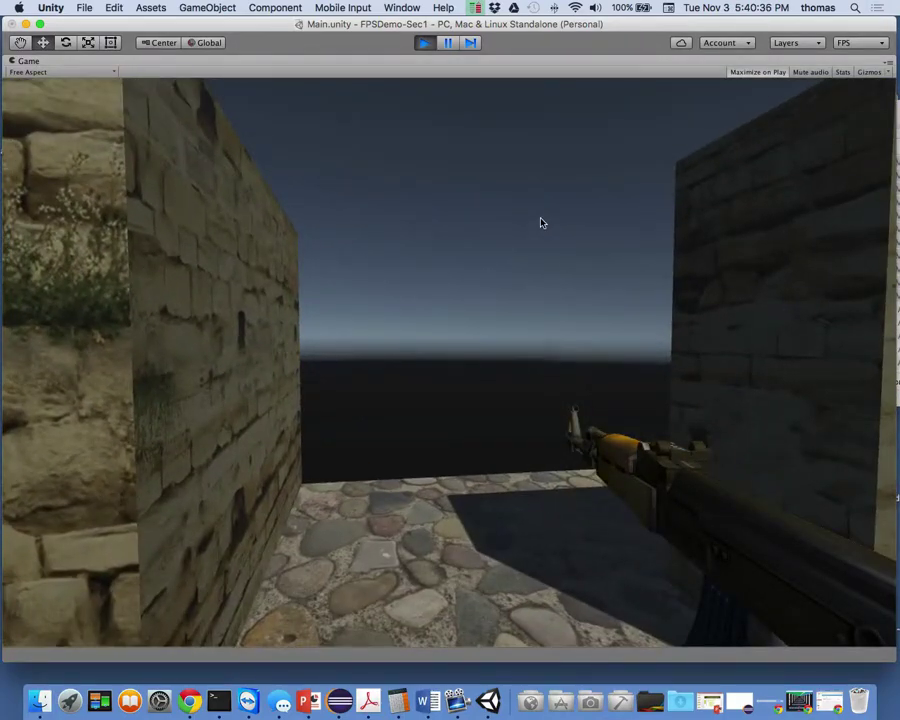
pyautogui.press('w')
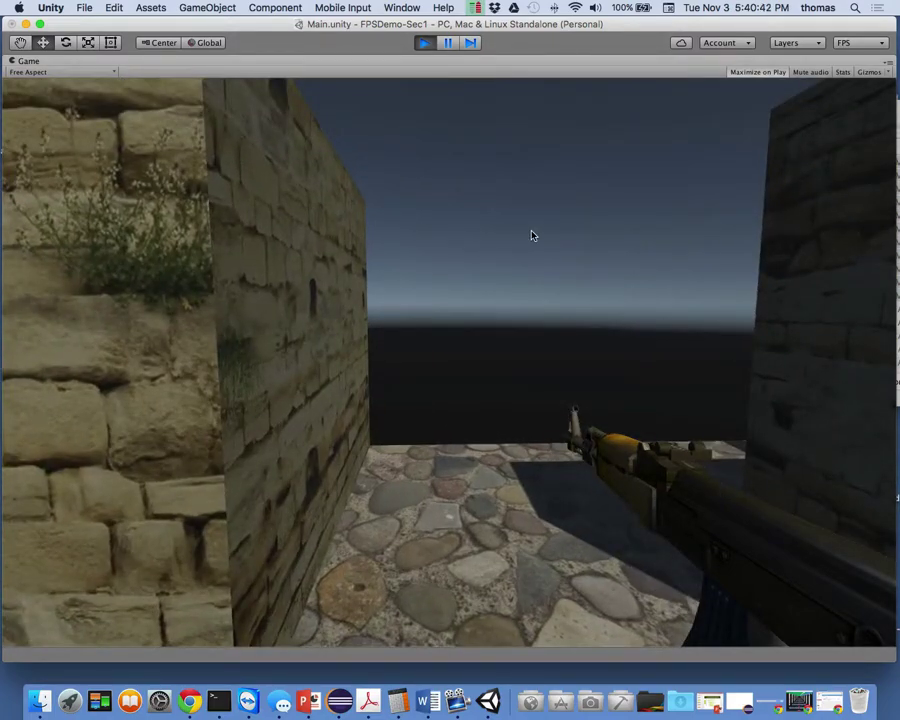
pyautogui.press('w')
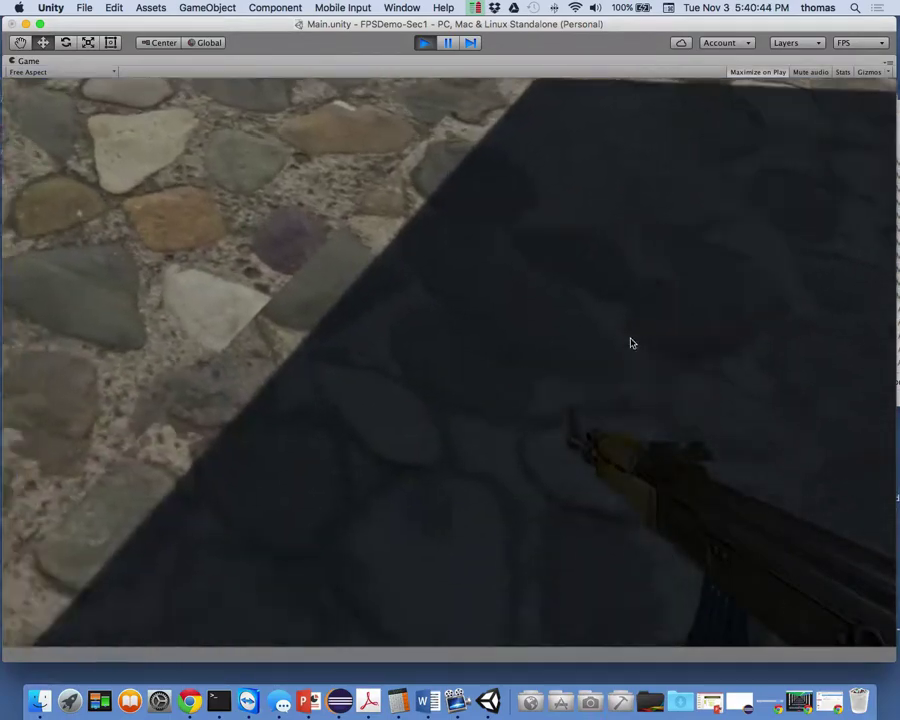
pyautogui.press('w')
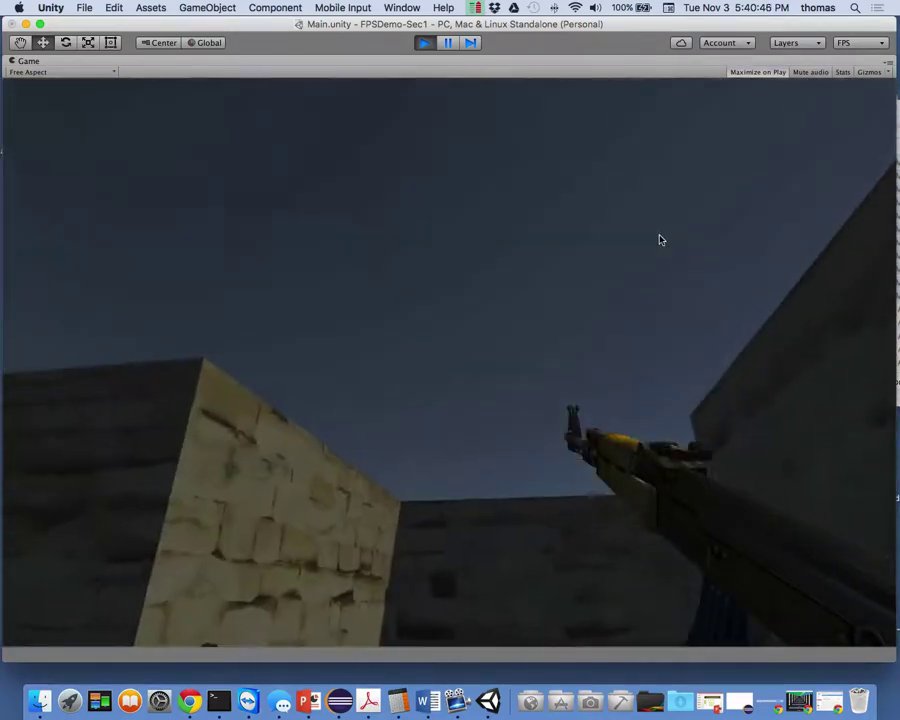
pyautogui.press('w')
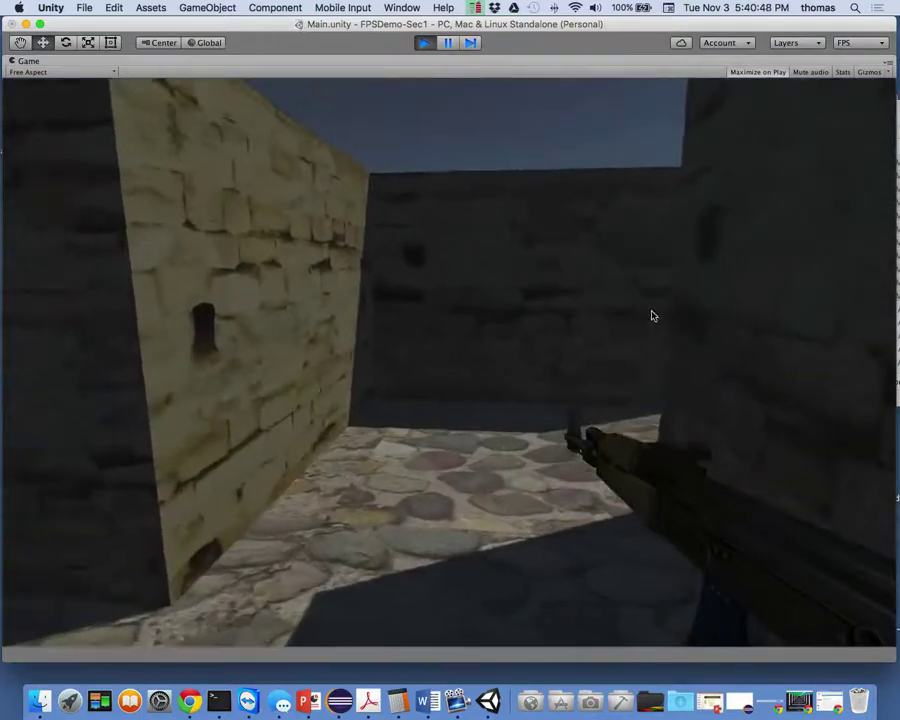
pyautogui.press('w')
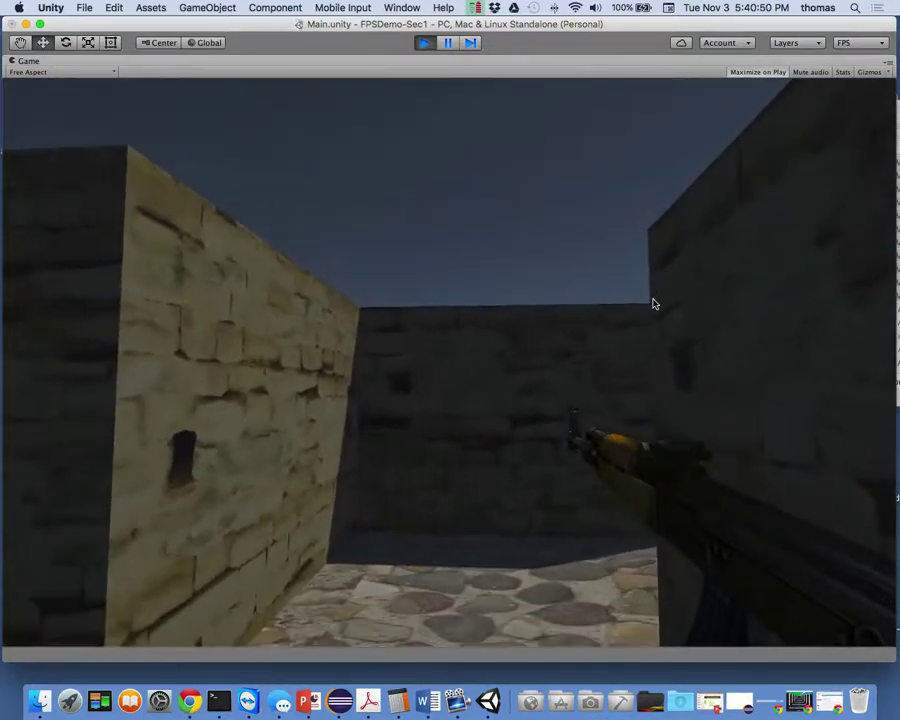
pyautogui.press('w')
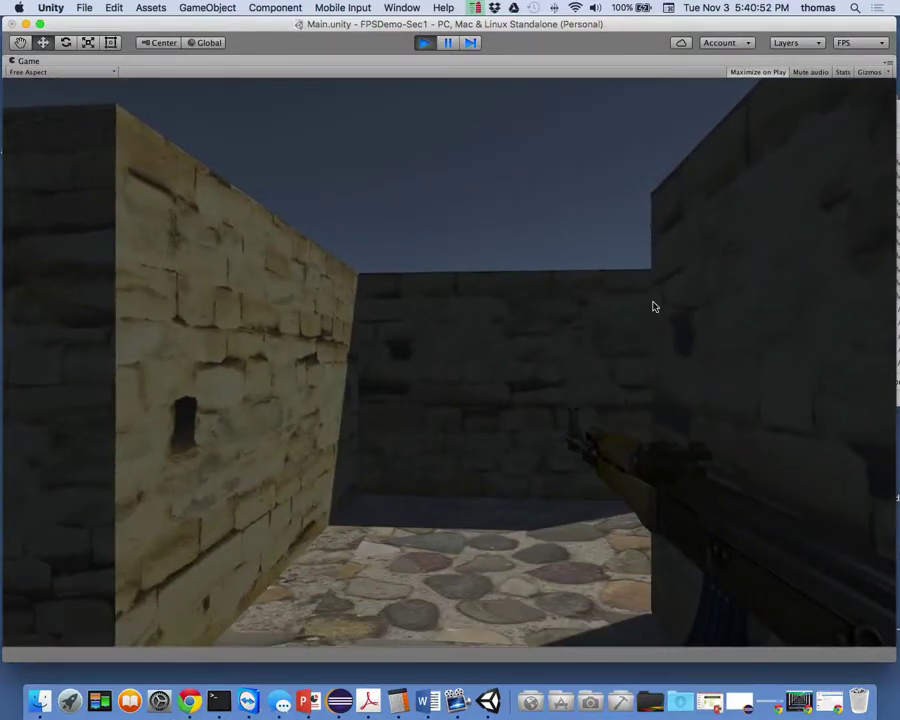
pyautogui.press('s')
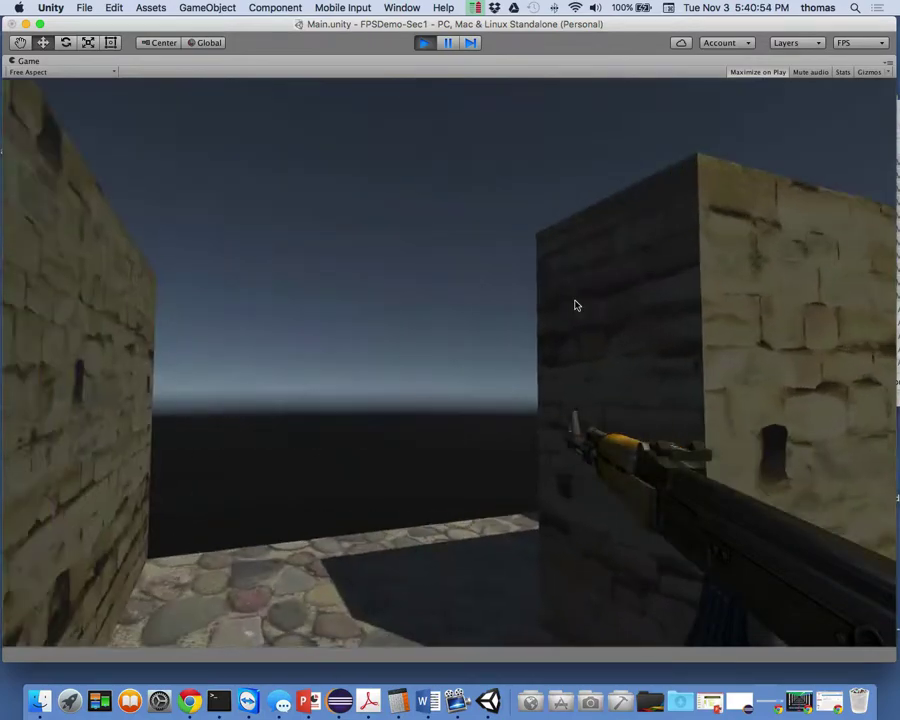
pyautogui.press('w')
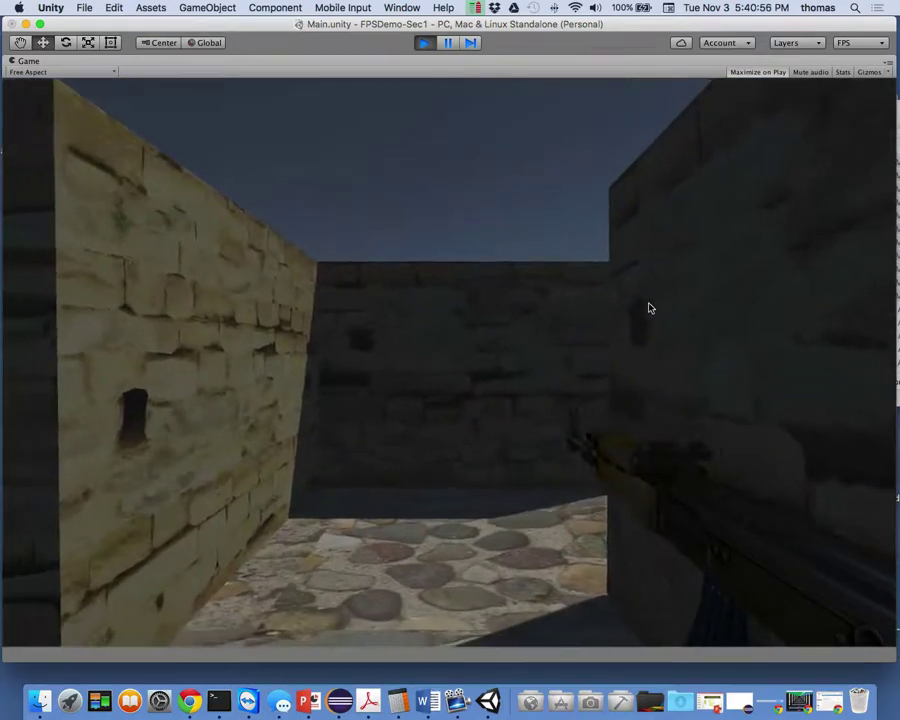
pyautogui.press('s')
pyautogui.press('w')
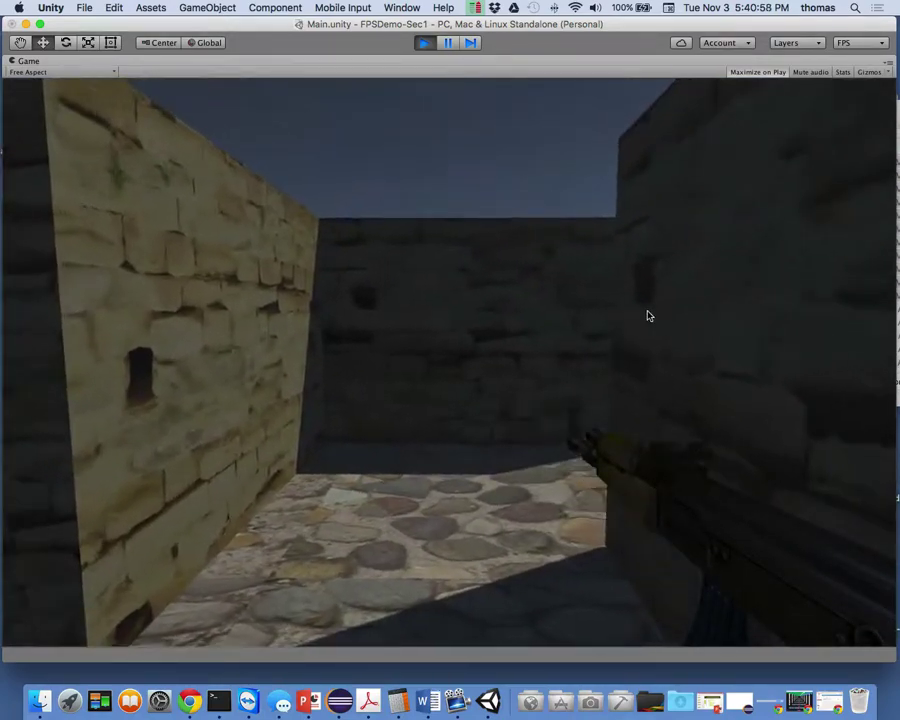
pyautogui.press('w')
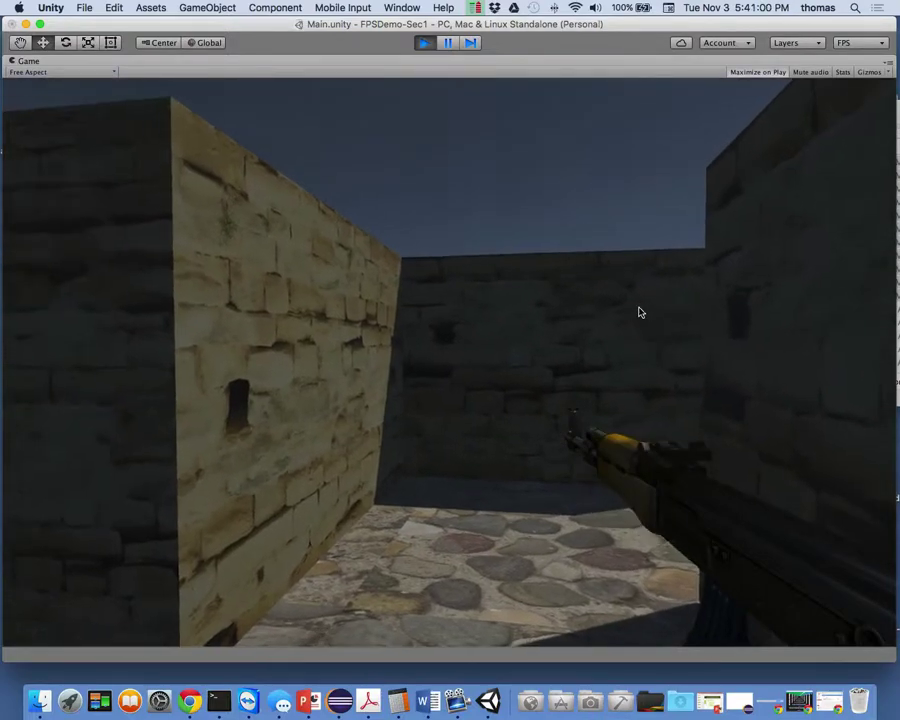
# Walk the player up against the maze walls and back away to examine how the rifle intersects them
pyautogui.press('w')
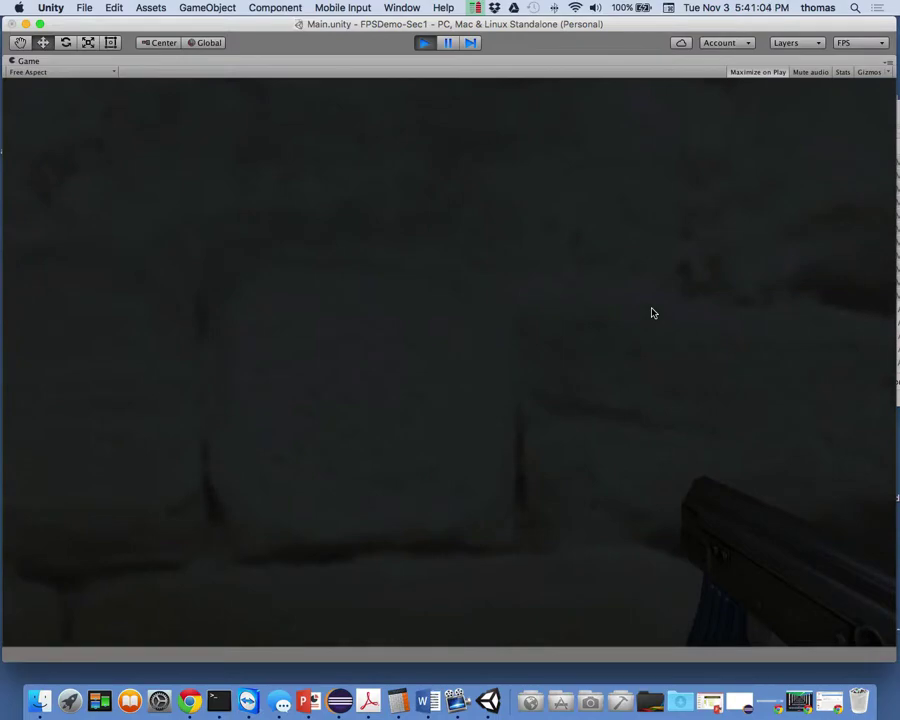
pyautogui.press('s')
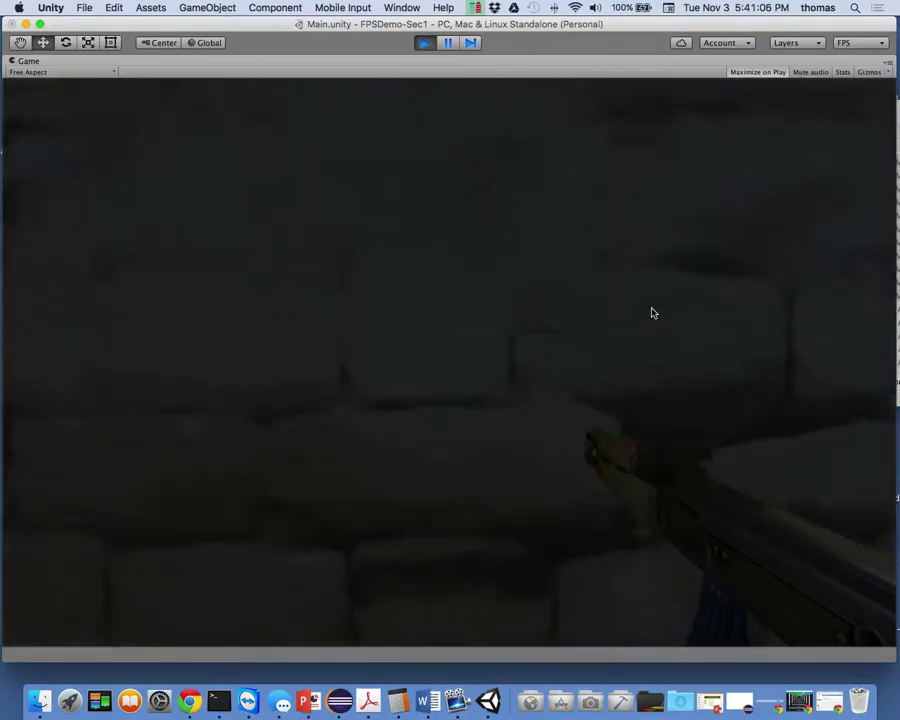
pyautogui.moveTo(576, 304)
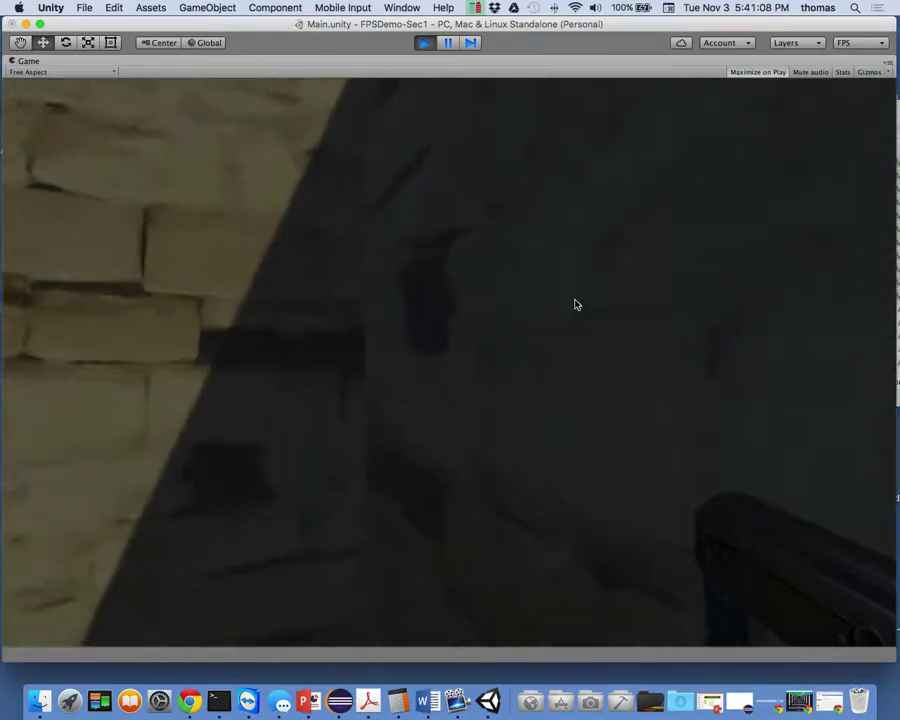
pyautogui.press('s')
pyautogui.press('w')
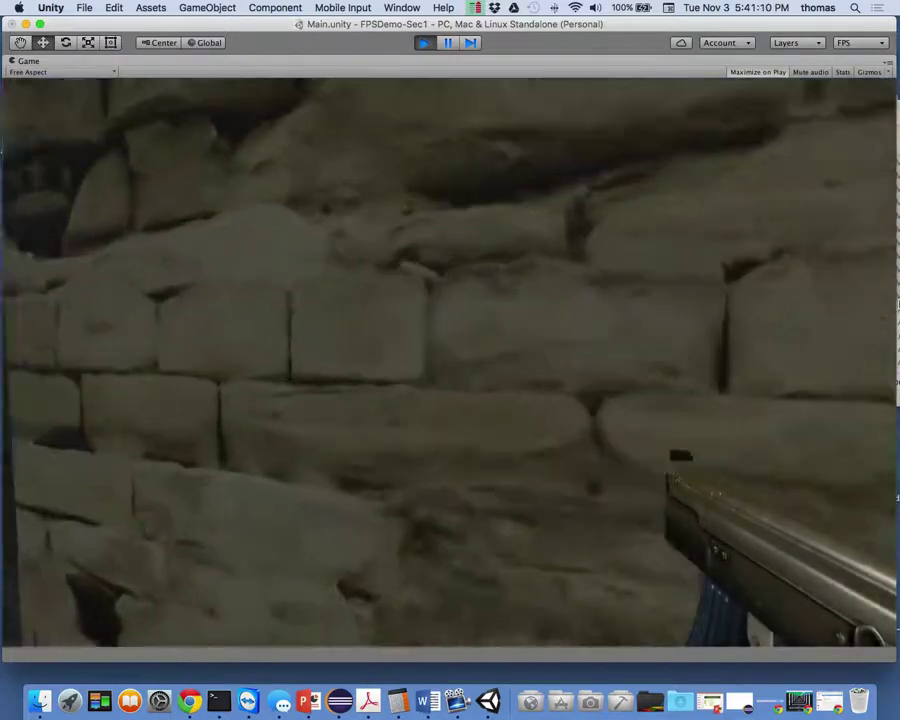
pyautogui.press('s')
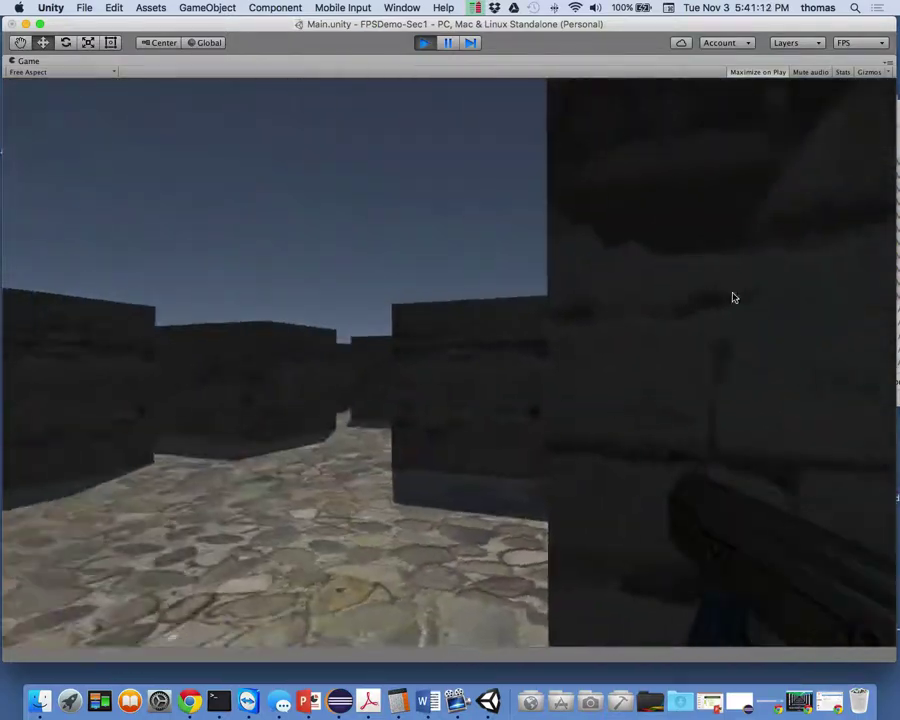
pyautogui.press('s')
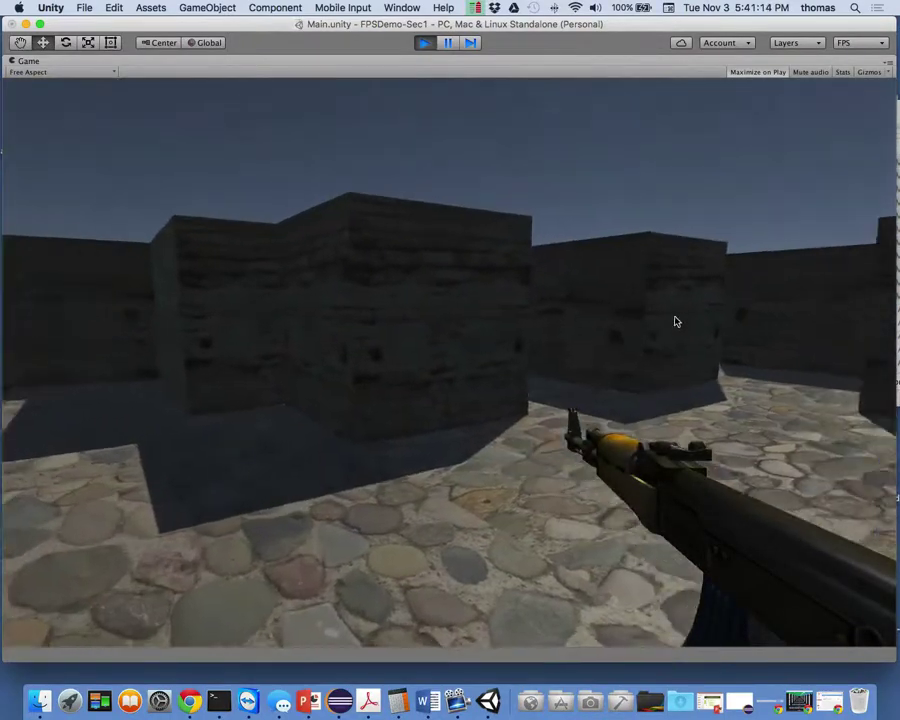
# Walk the player among the walls, look down to examine the rifle's shadow on the ground, and stop play mode
pyautogui.press('w')
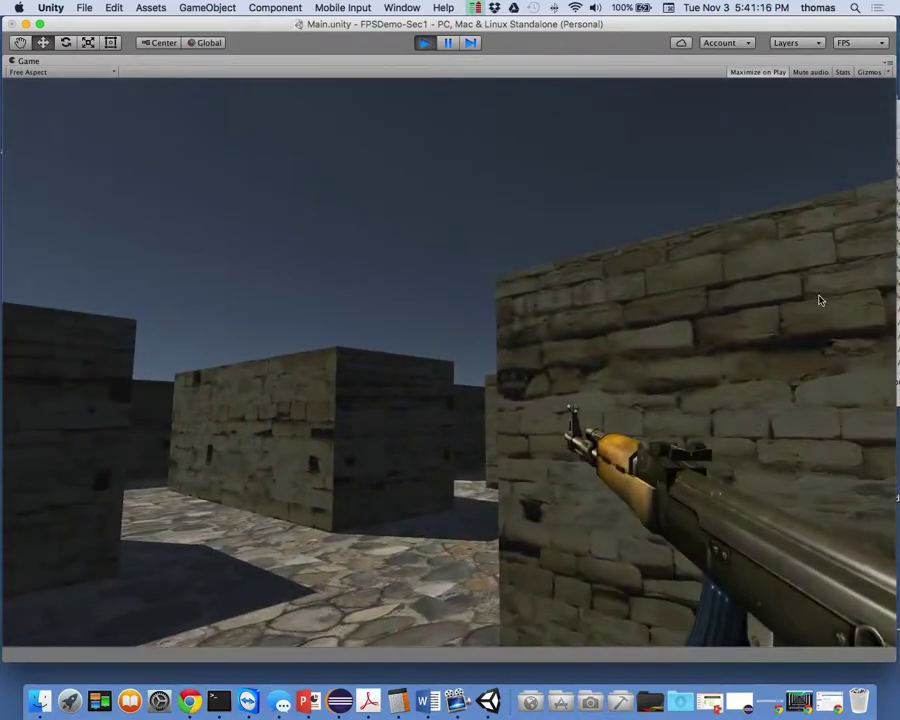
pyautogui.press('s')
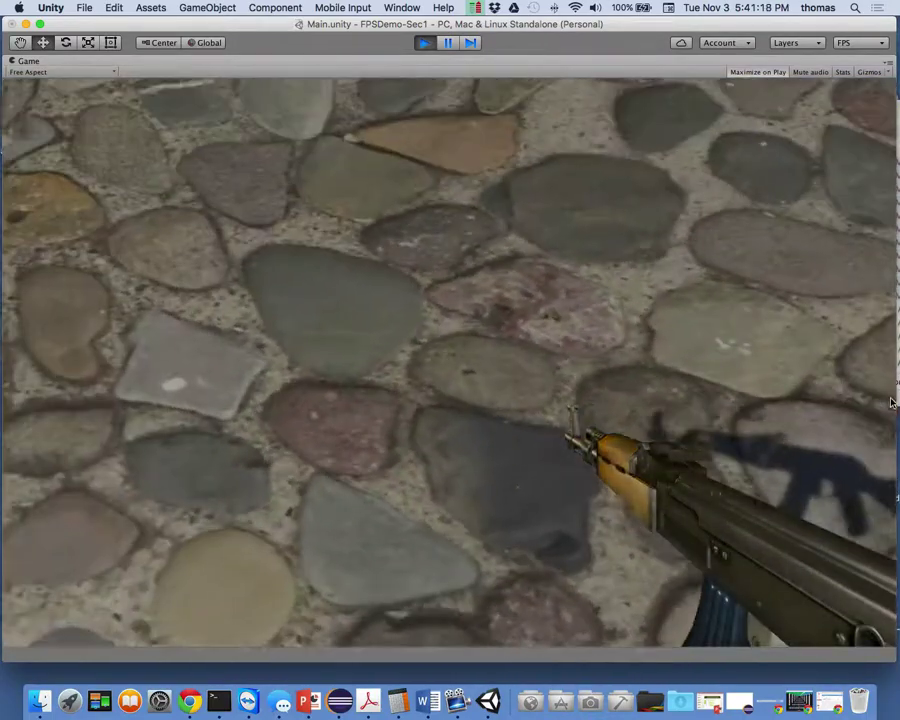
pyautogui.press('s')
pyautogui.press('w')
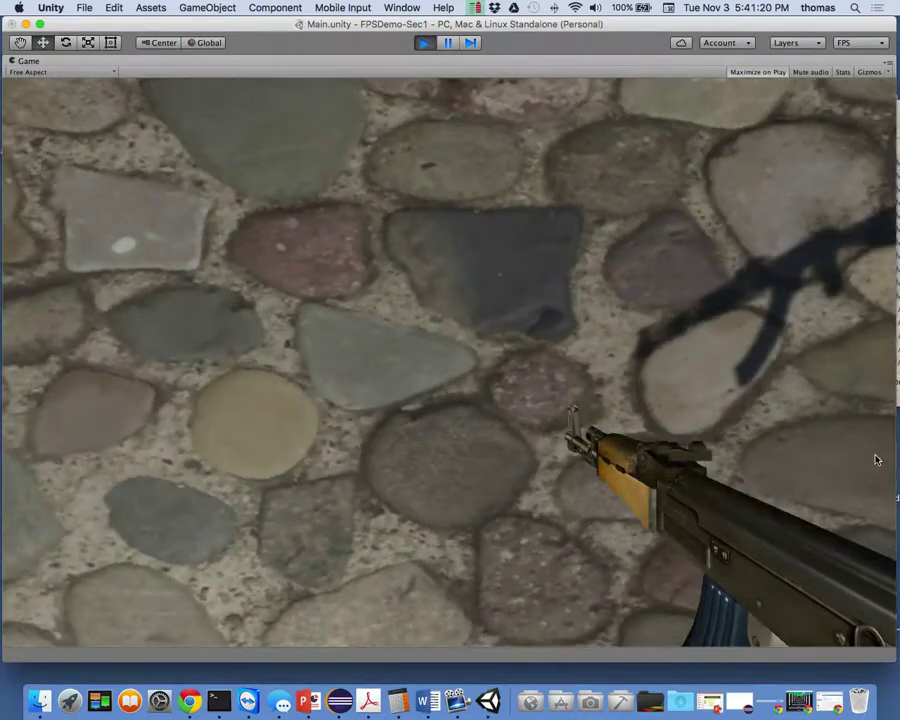
pyautogui.press('s')
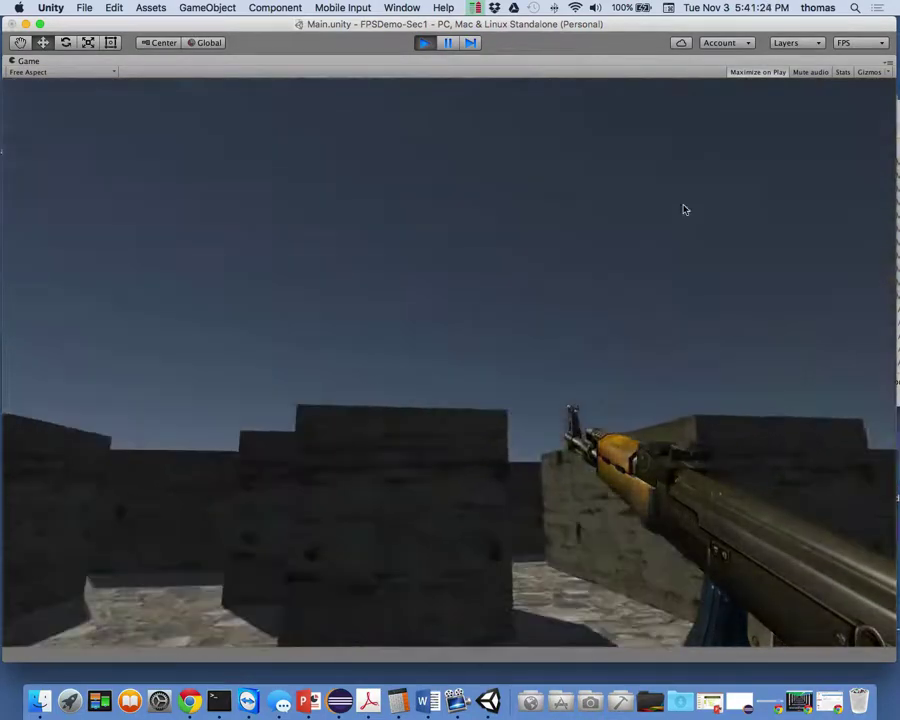
pyautogui.moveTo(453, 63)
pyautogui.click(424, 42)
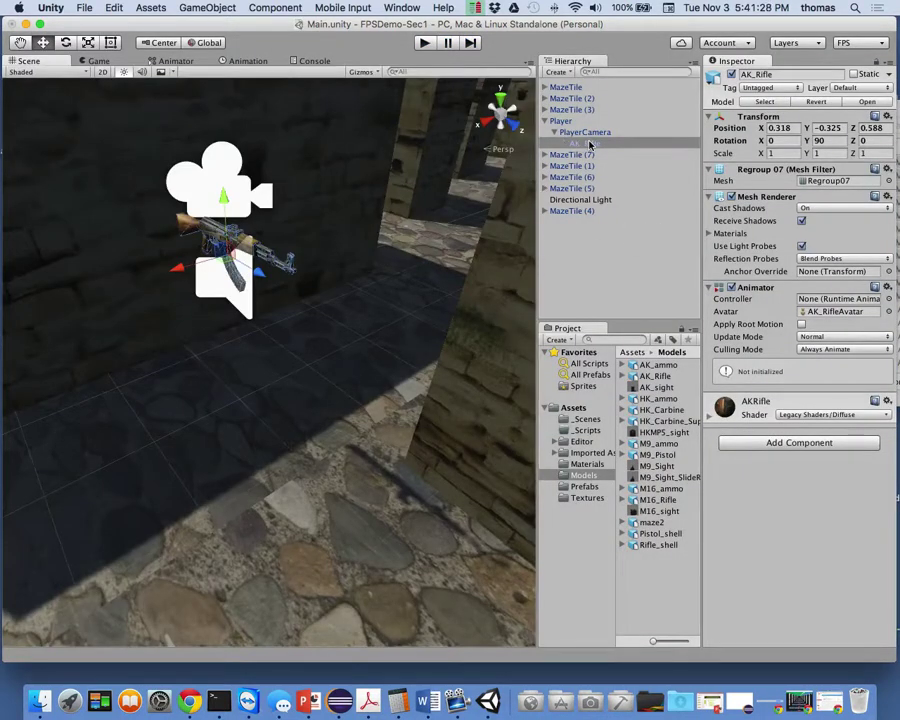
# Turn off Cast Shadows on the AK_Rifle's Mesh Renderer and widen the Inspector
pyautogui.click(828, 207)
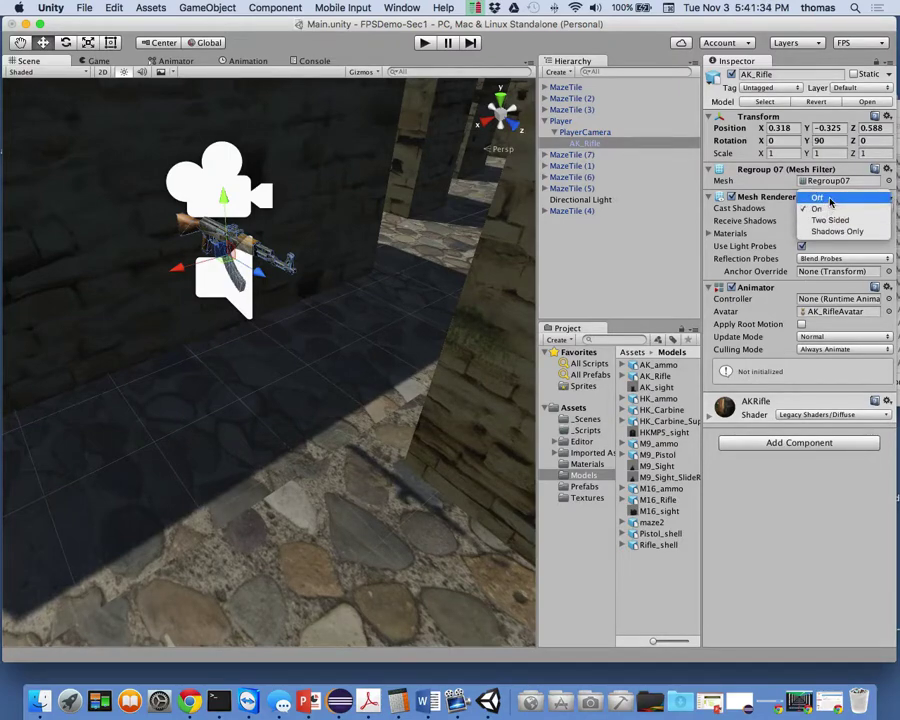
pyautogui.click(830, 200)
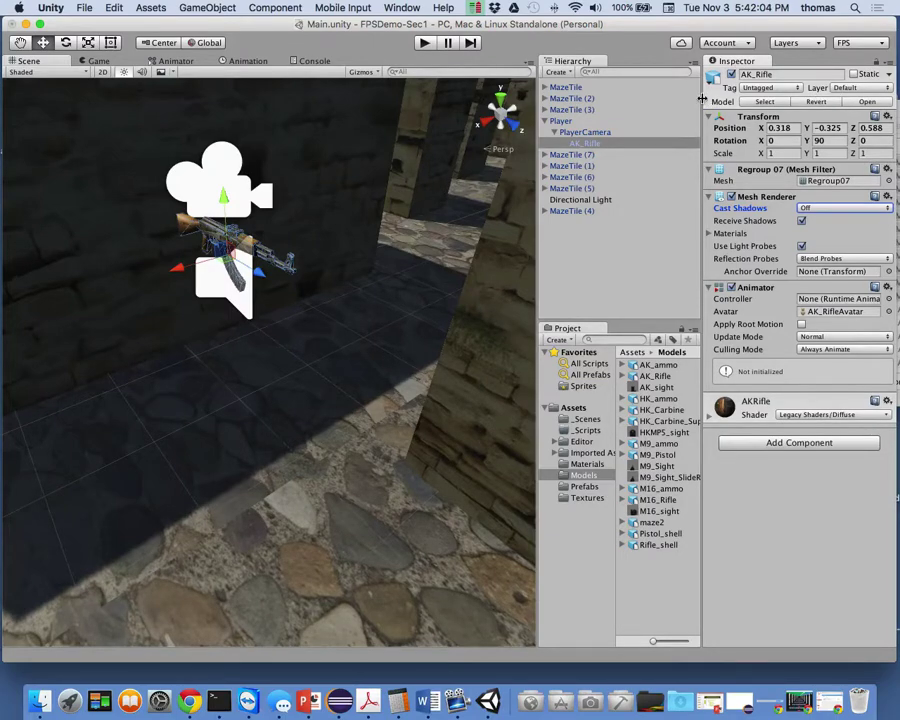
pyautogui.moveTo(704, 88); pyautogui.dragTo(536, 97)
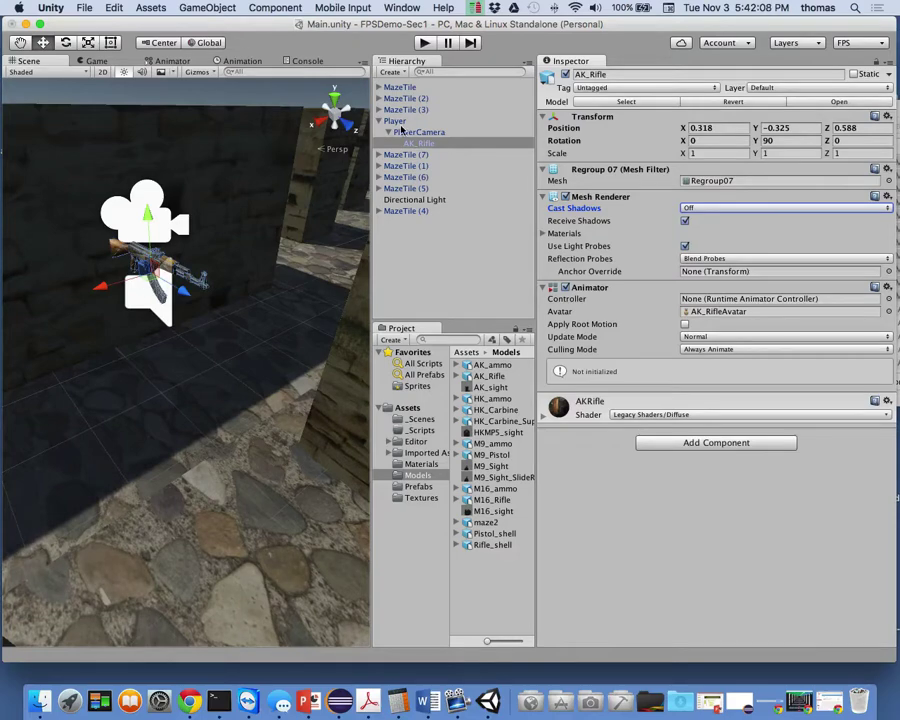
# Define a new layer named Gun in User Layer 8, starting from the AK_Rifle's layer options
pyautogui.click(398, 121)
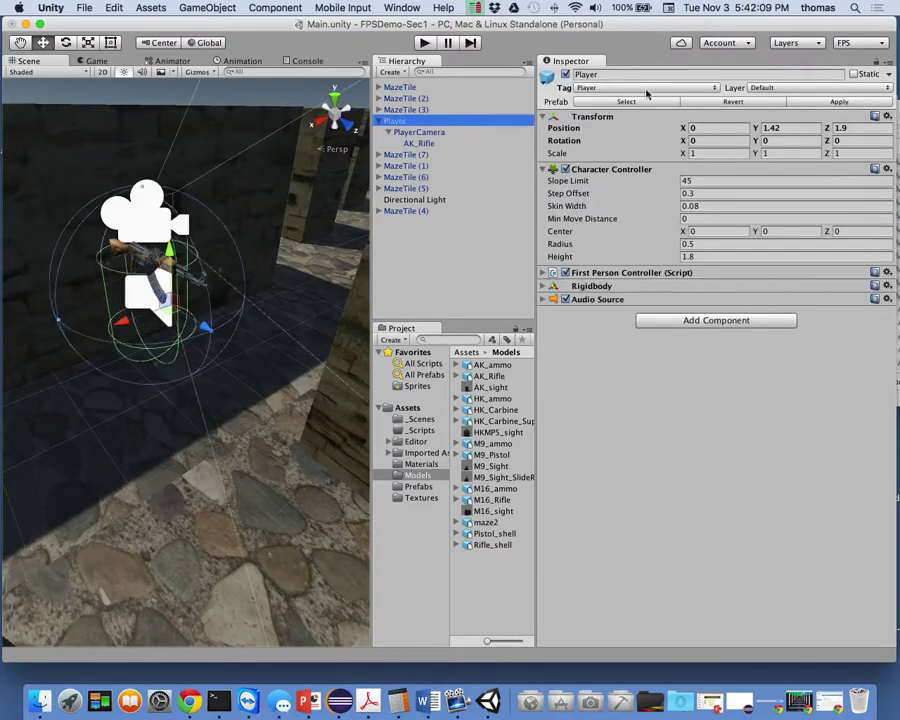
pyautogui.click(422, 143)
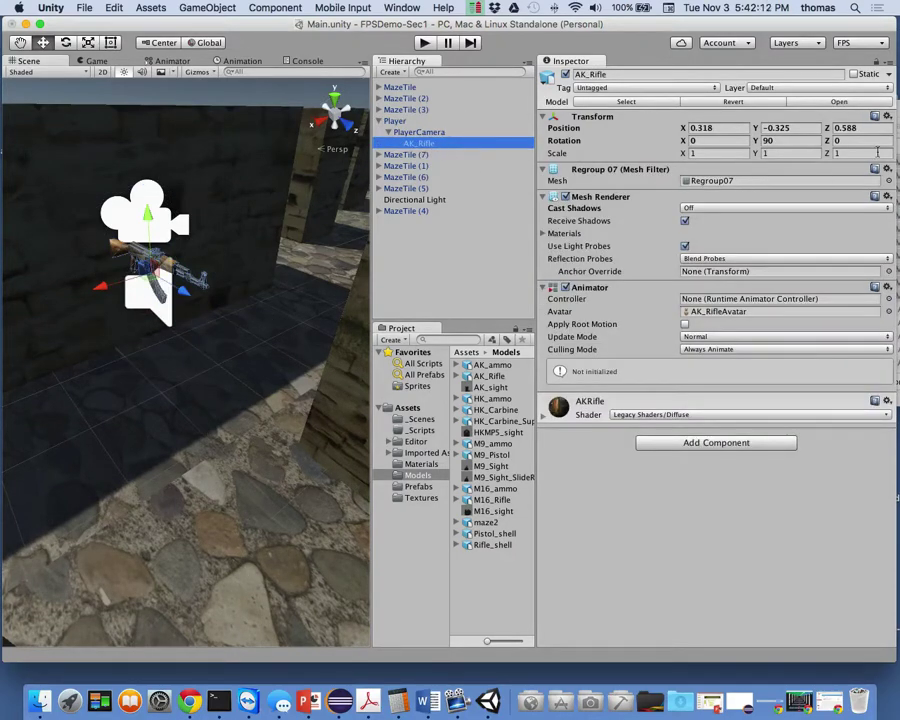
pyautogui.click(796, 89)
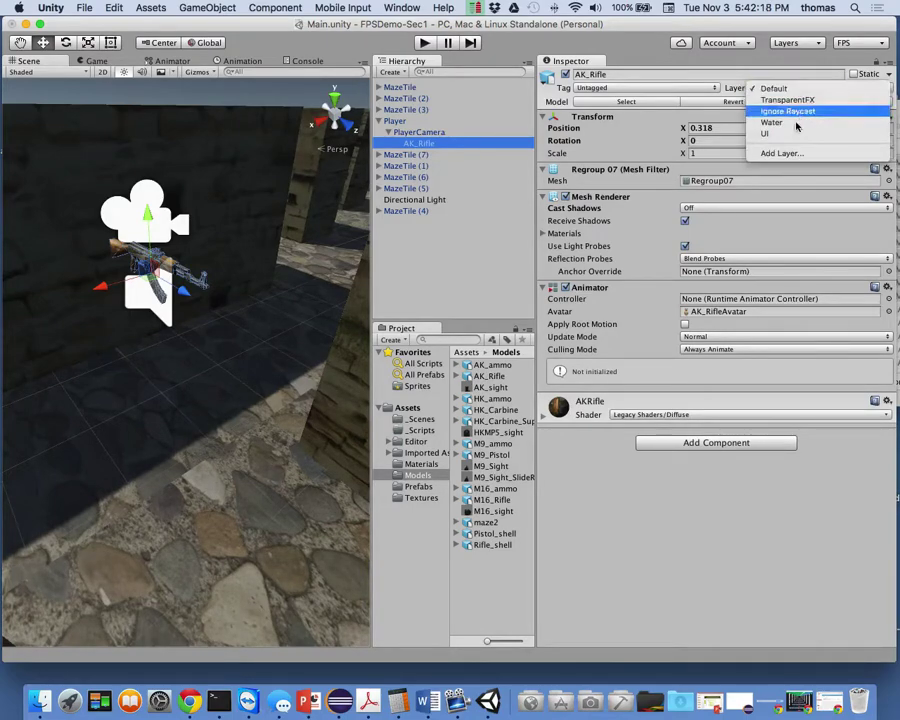
pyautogui.click(795, 153)
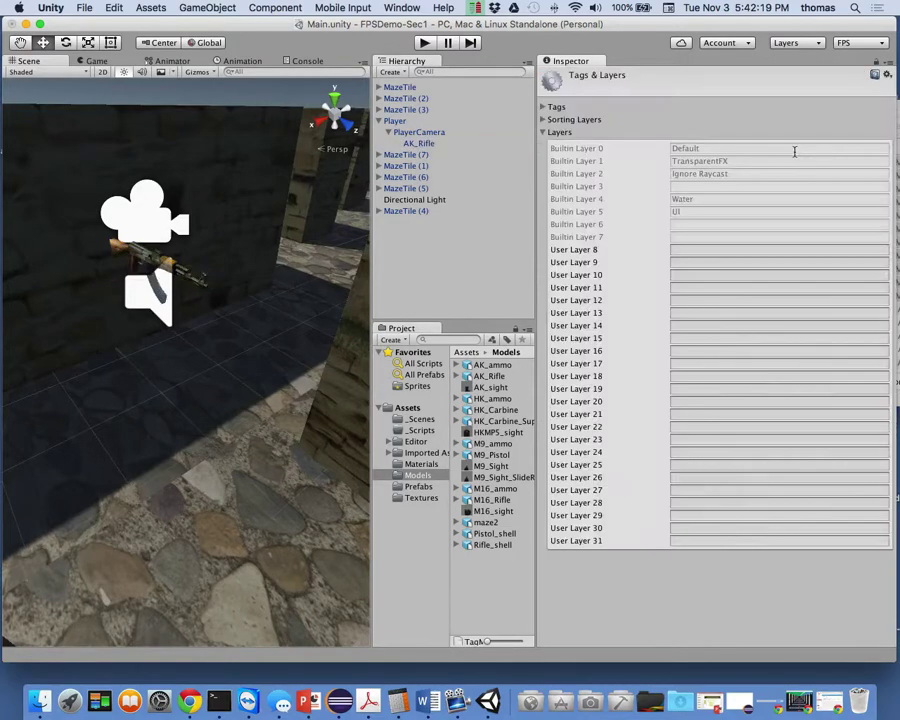
pyautogui.click(684, 250)
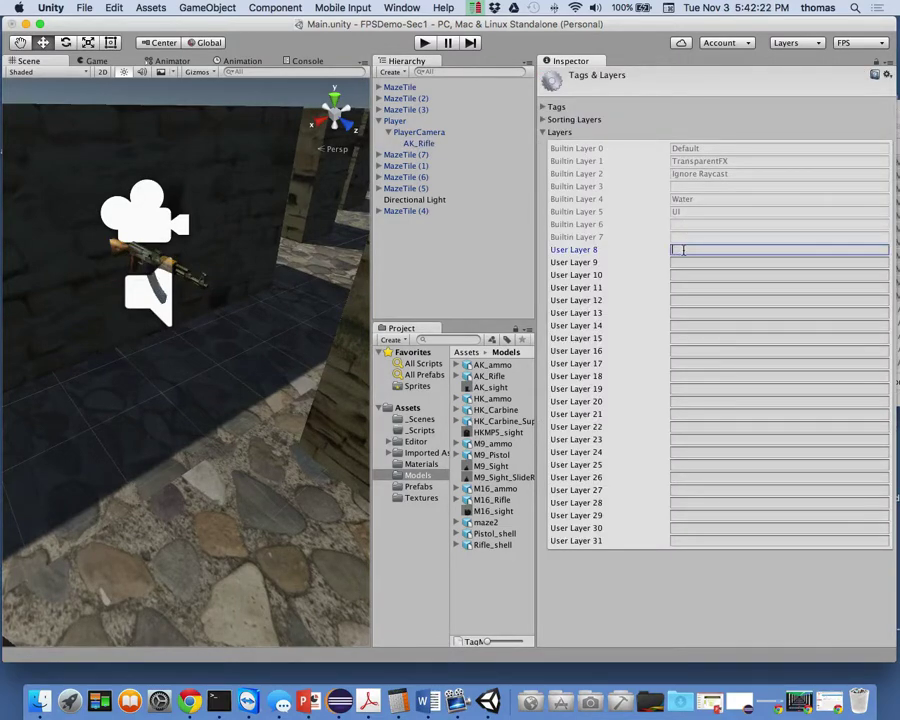
pyautogui.write('Gun')
pyautogui.click(506, 247)
# Assign the AK_Rifle to the Gun layer
pyautogui.click(426, 144)
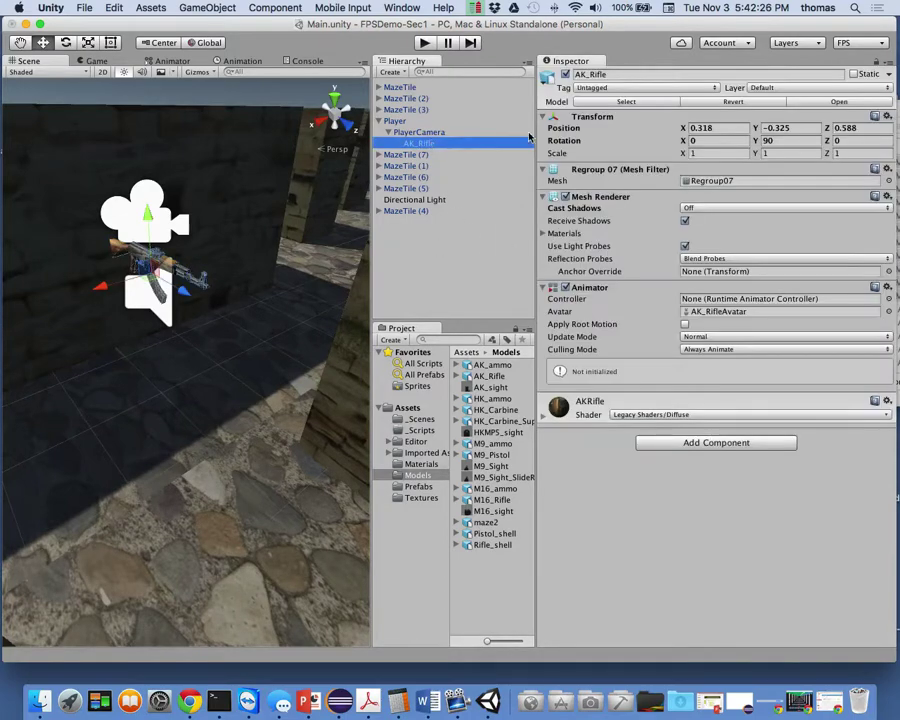
pyautogui.click(828, 88)
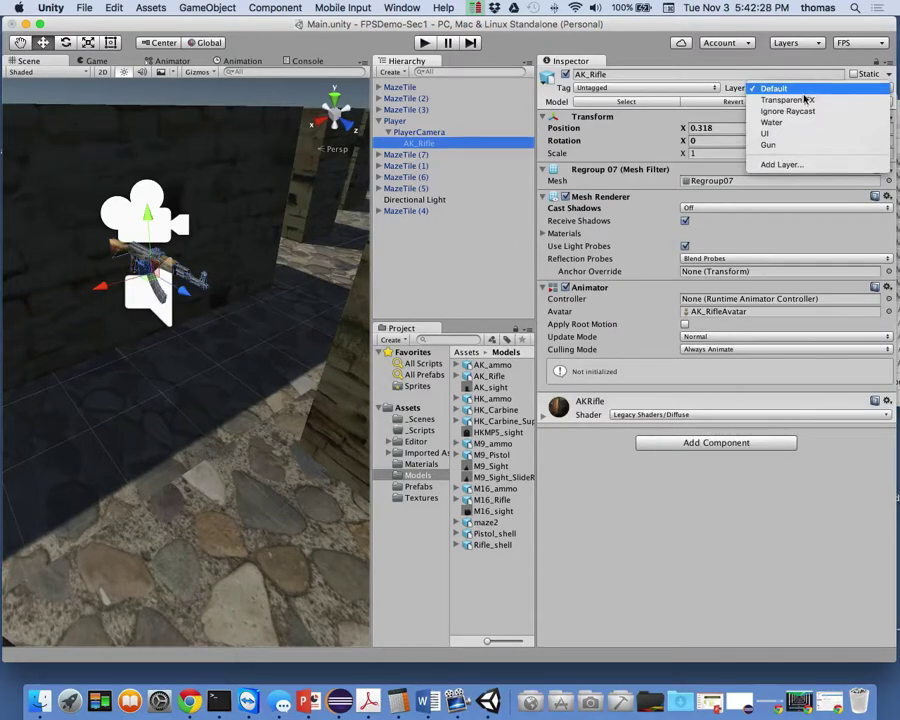
pyautogui.click(791, 146)
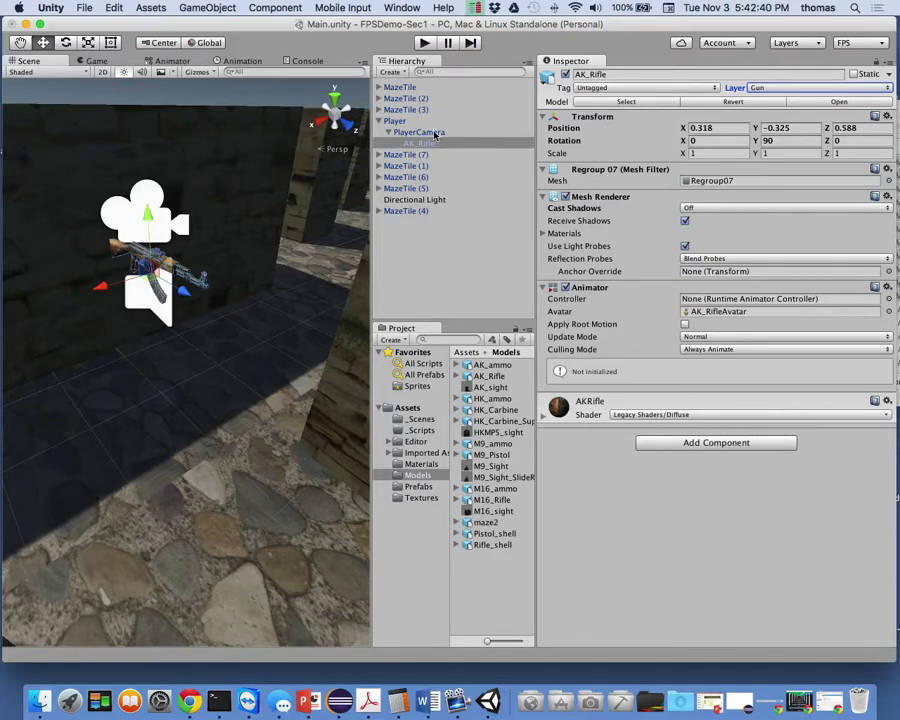
# Create a new camera as a child of PlayerCamera and nest the AK_Rifle under that new camera
pyautogui.click(421, 134)
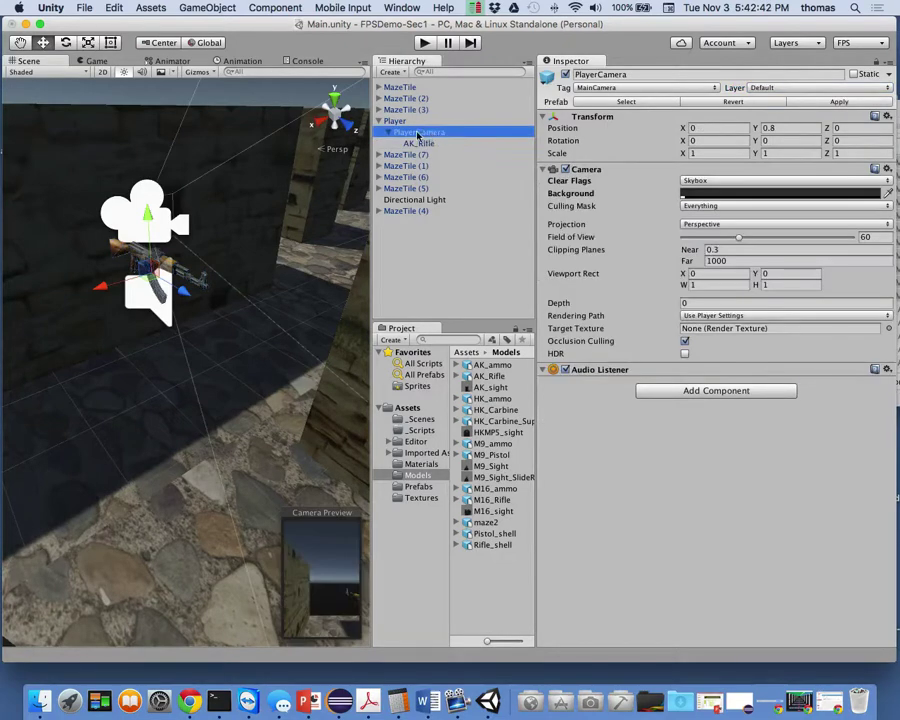
pyautogui.rightClick(419, 136)
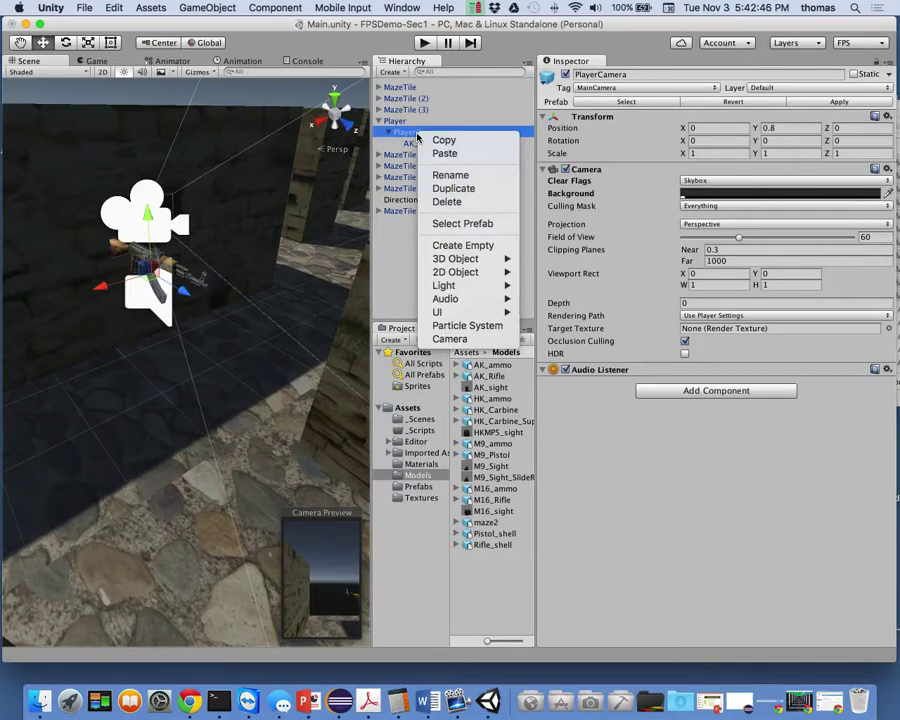
pyautogui.click(450, 340)
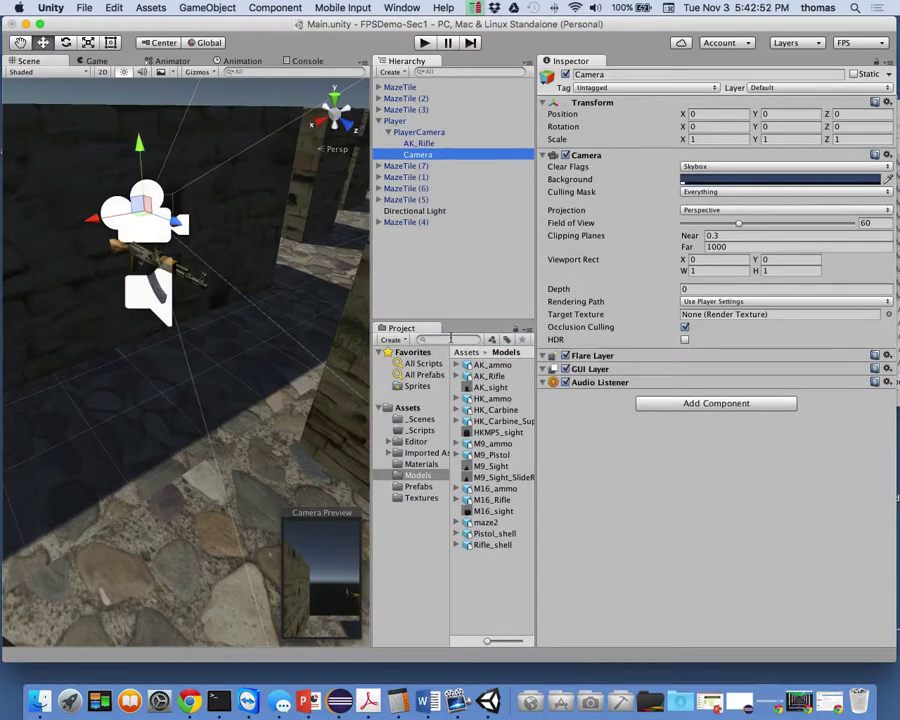
pyautogui.moveTo(418, 155)
pyautogui.mouseDown()
pyautogui.moveTo(419, 143)
pyautogui.moveTo(405, 138)
pyautogui.mouseUp()
pyautogui.moveTo(401, 143); pyautogui.dragTo(404, 134)
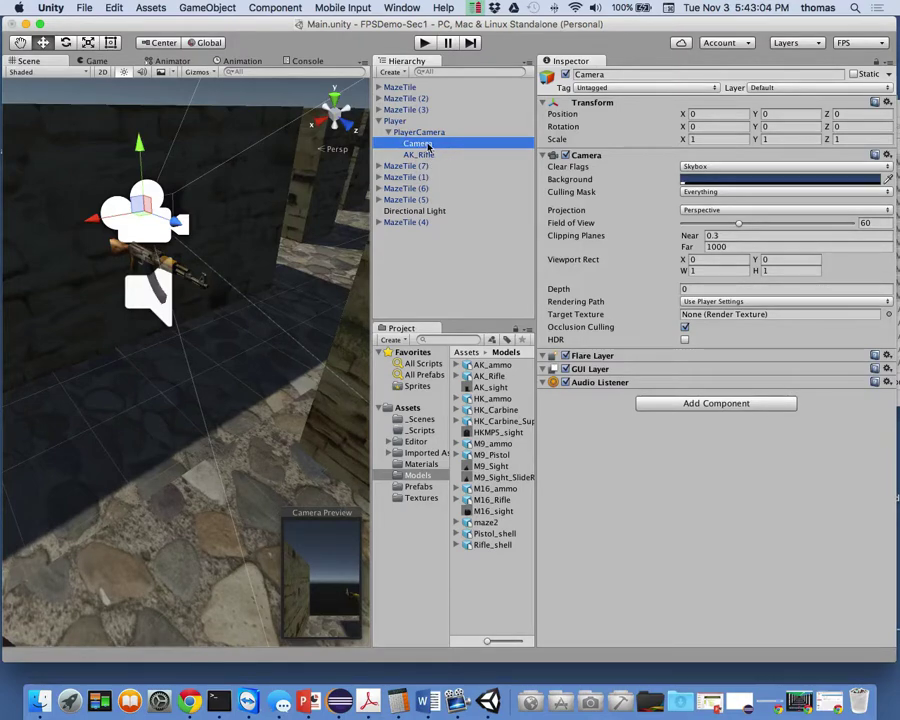
pyautogui.moveTo(419, 162); pyautogui.dragTo(402, 145)
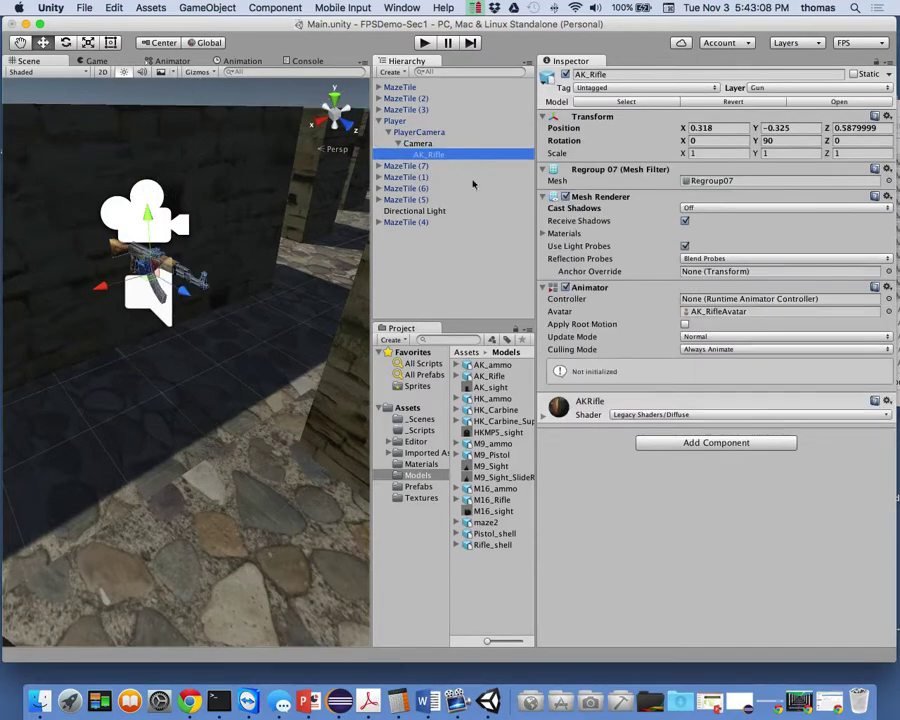
# Rename the new camera under PlayerCamera as GunCamera
pyautogui.click(424, 145)
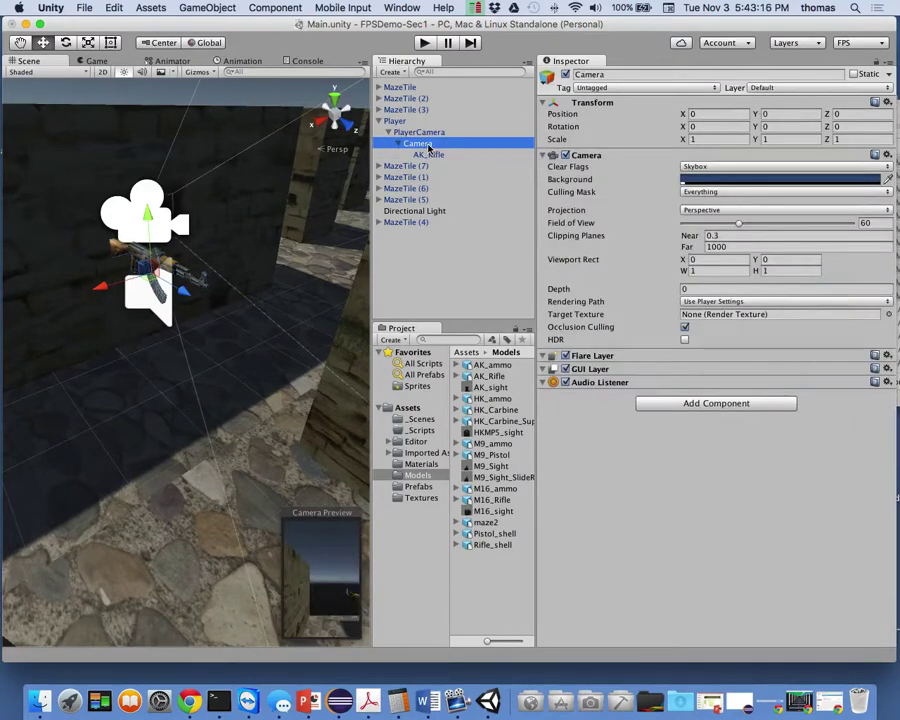
pyautogui.click(585, 75)
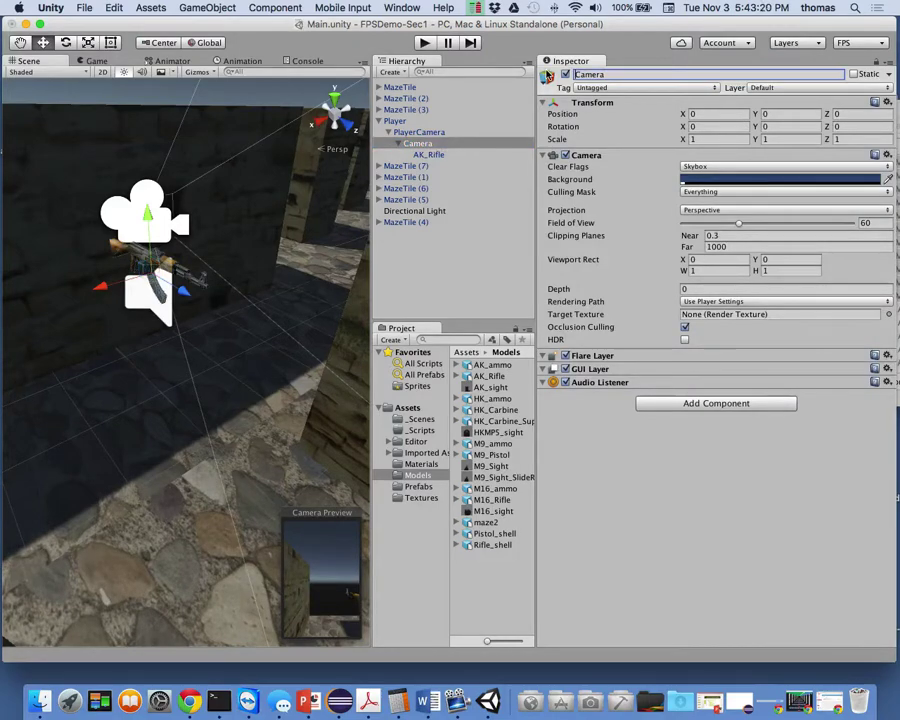
pyautogui.write('GunCamera')
pyautogui.press('Return')
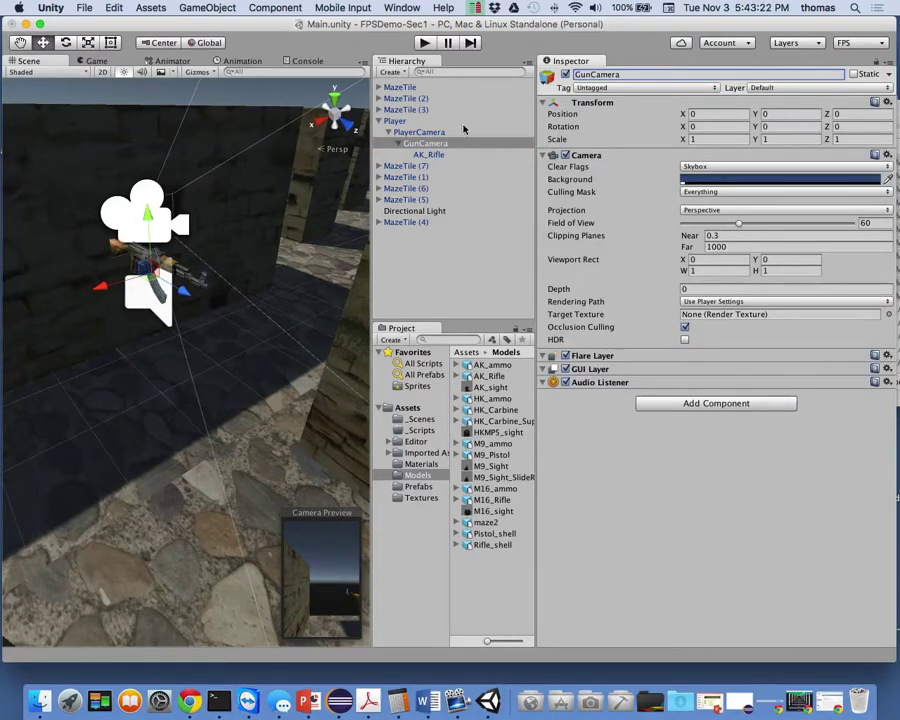
# Assign GunCamera and its child objects to the Gun layer and check the layer on AK_Rifle
pyautogui.click(799, 88)
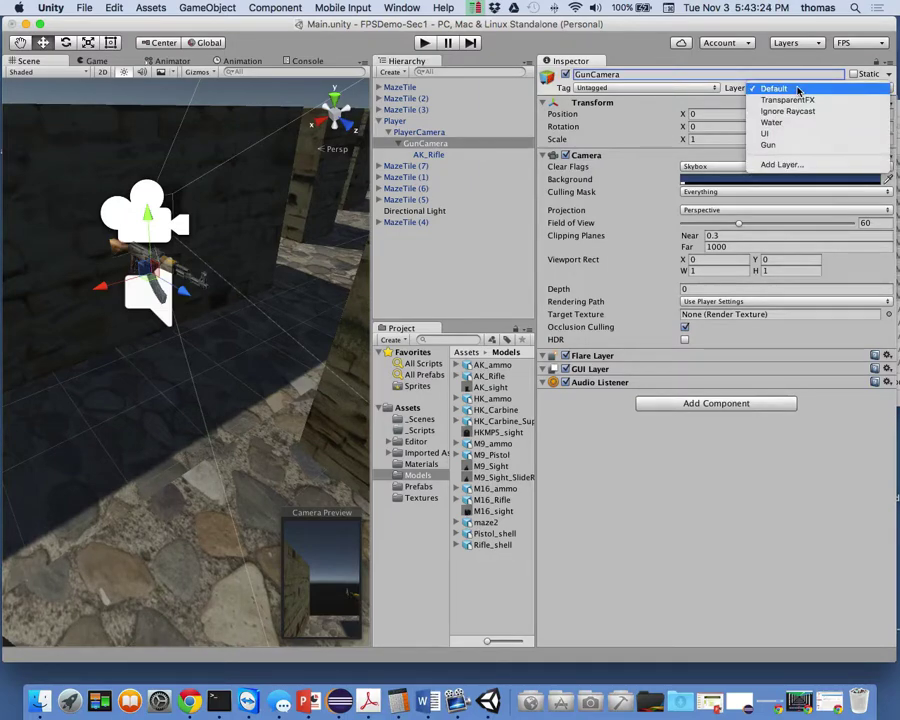
pyautogui.click(787, 145)
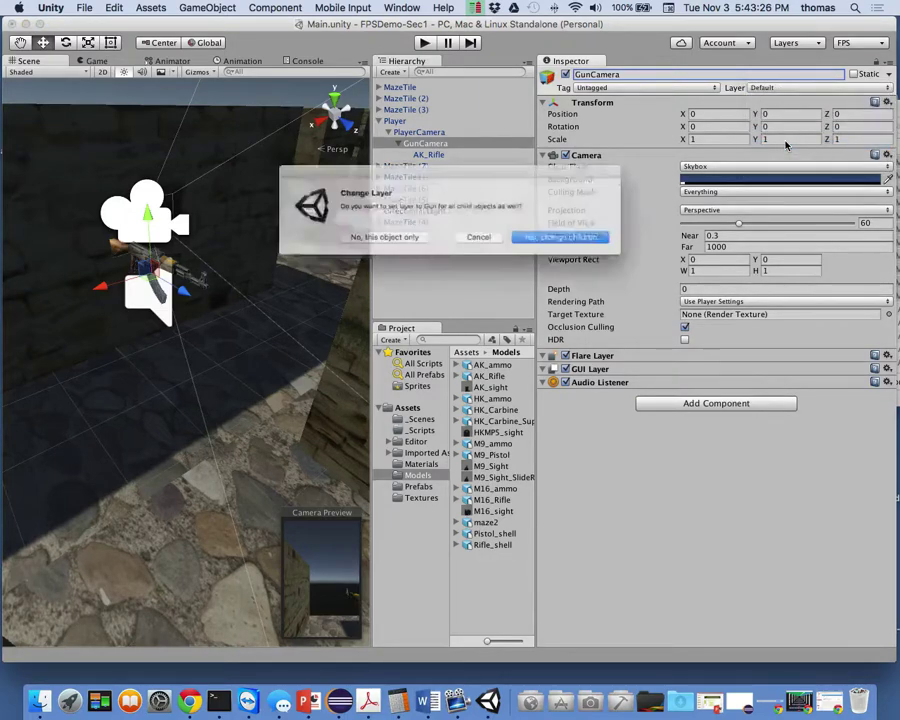
pyautogui.click(550, 242)
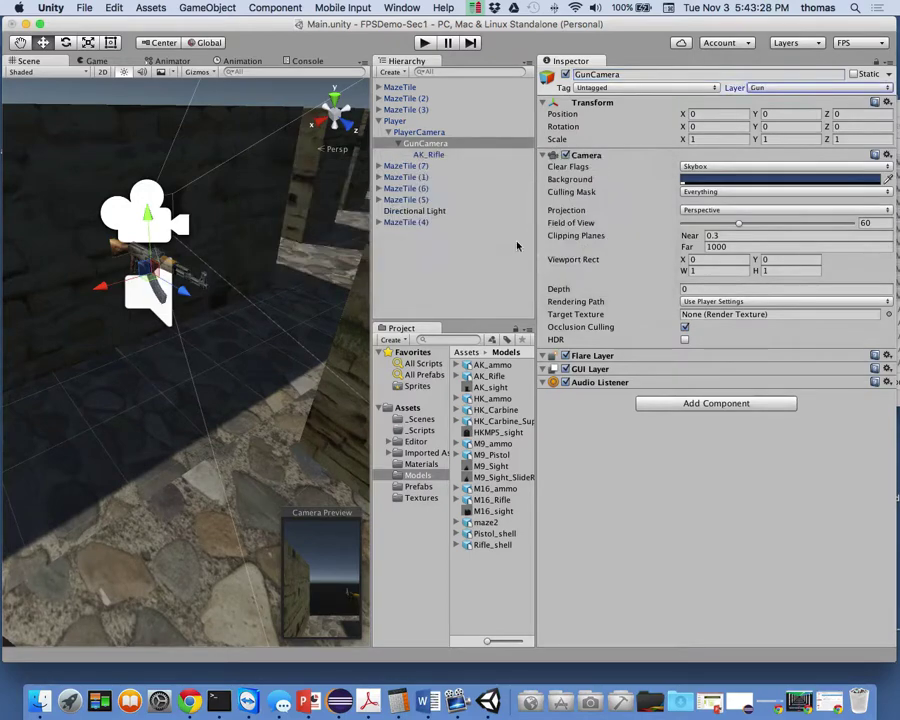
pyautogui.click(428, 155)
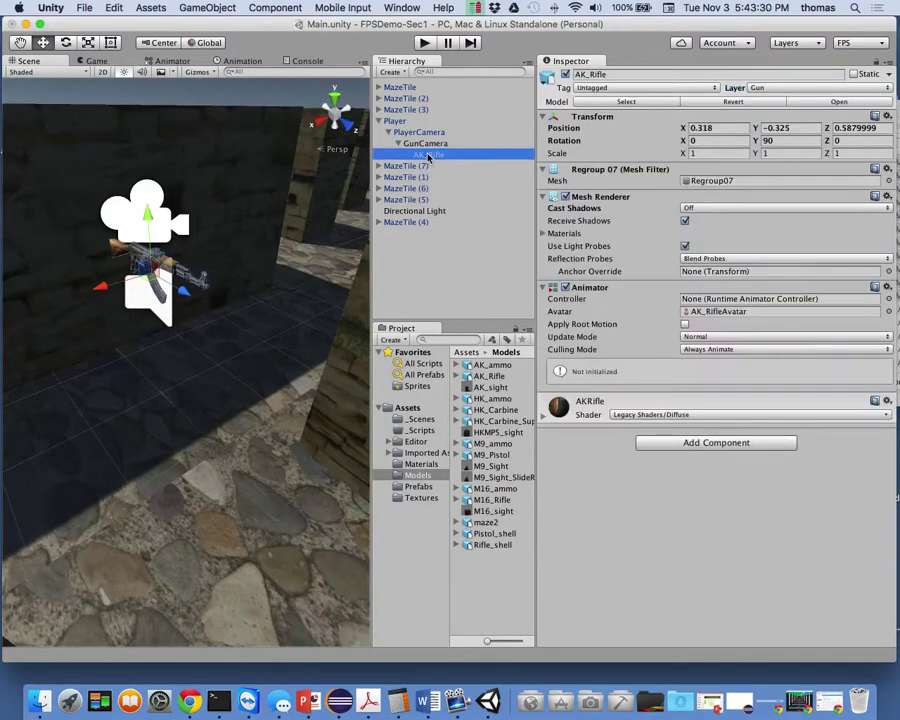
pyautogui.click(427, 145)
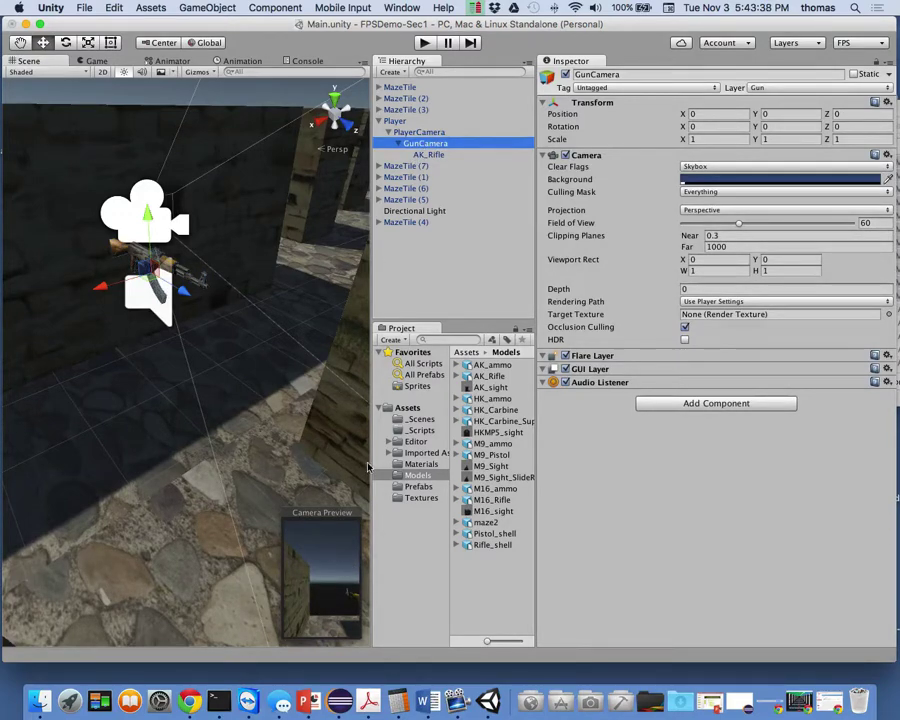
# Widen the Scene view again and set GunCamera's Clear Flags to Depth only
pyautogui.moveTo(373, 298); pyautogui.dragTo(539, 298)
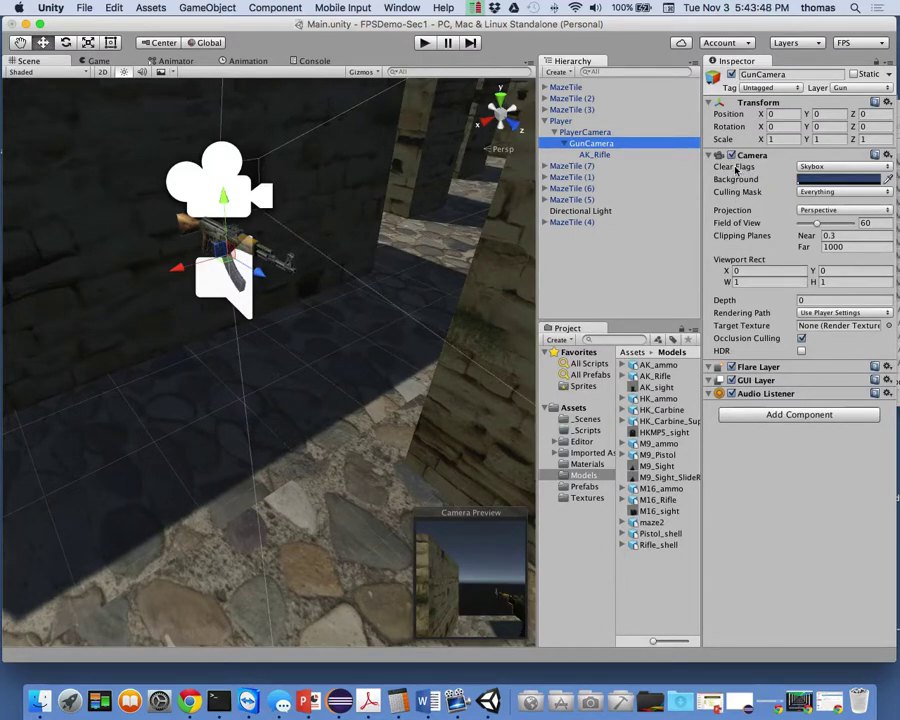
pyautogui.click(823, 168)
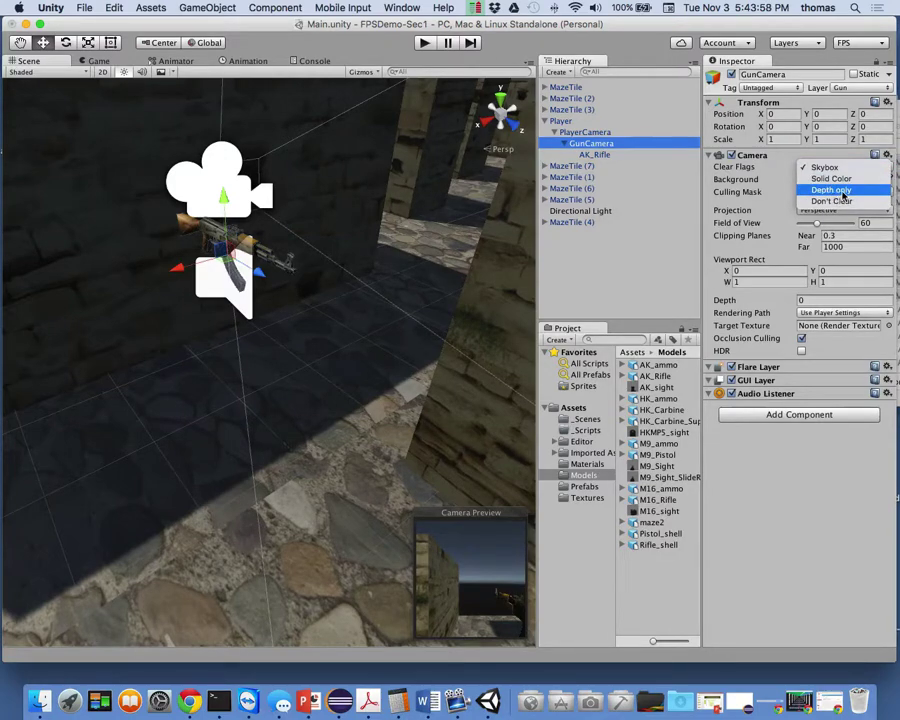
pyautogui.click(844, 192)
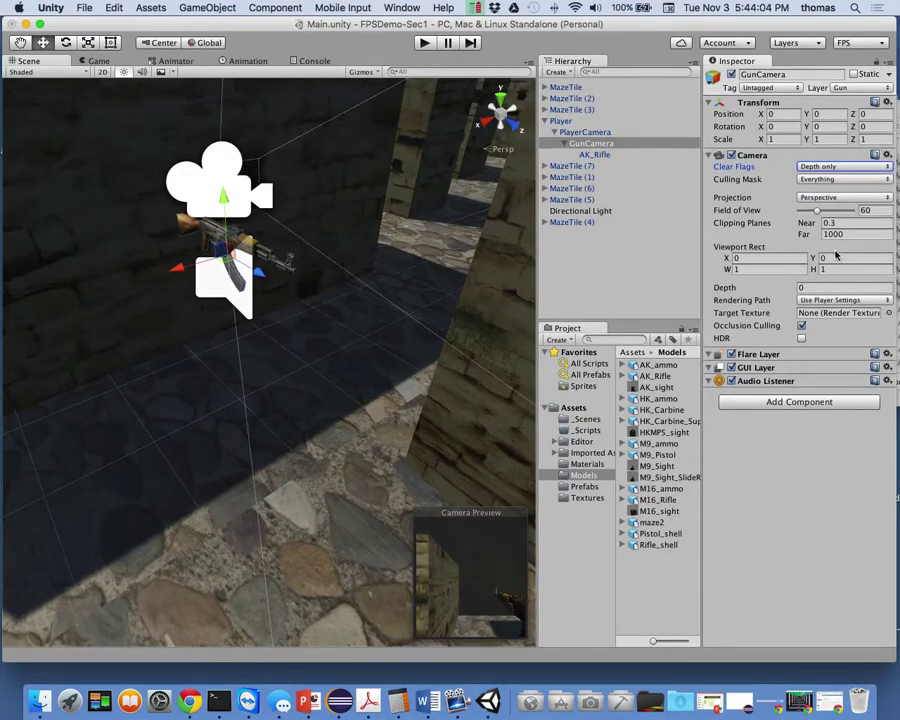
# Check the Depth on PlayerCamera and set GunCamera's Depth to 1
pyautogui.click(590, 132)
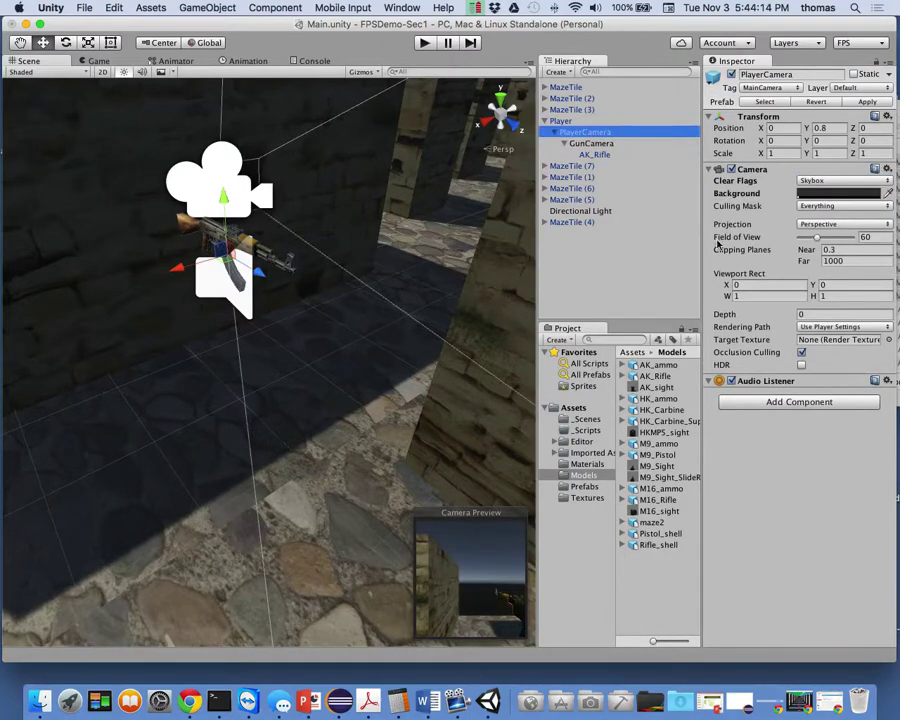
pyautogui.click(819, 314)
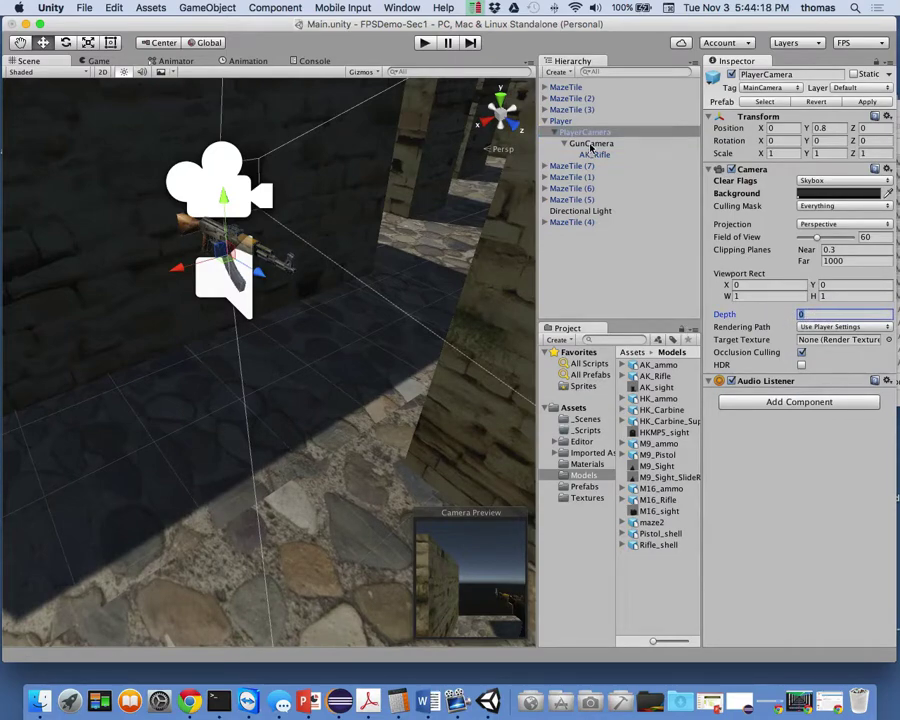
pyautogui.click(591, 143)
pyautogui.click(814, 288)
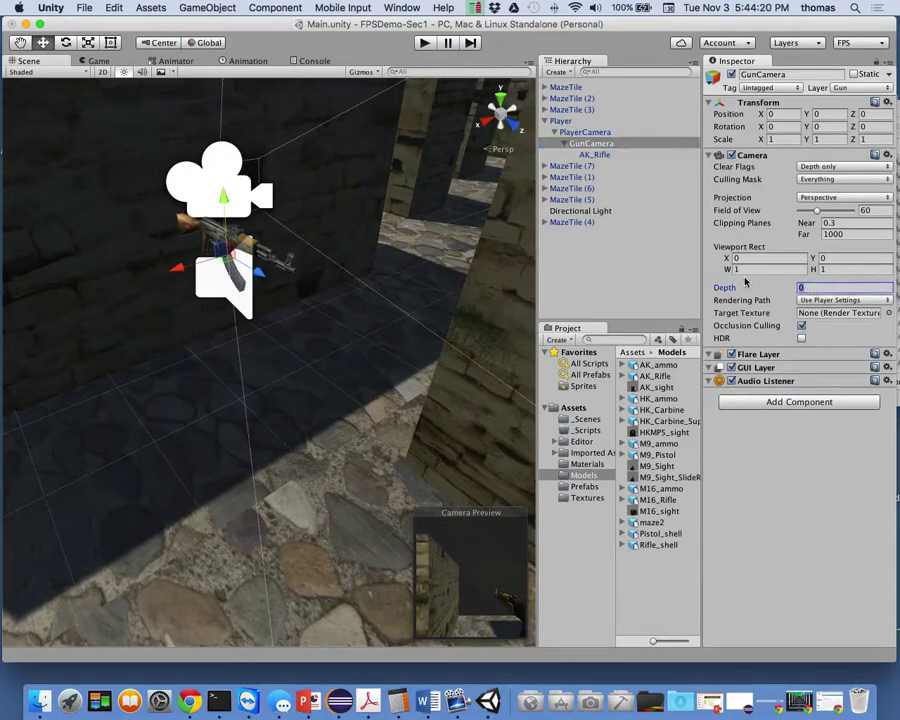
pyautogui.write('1')
# Restrict GunCamera's Culling Mask to the Gun layer only
pyautogui.click(821, 180)
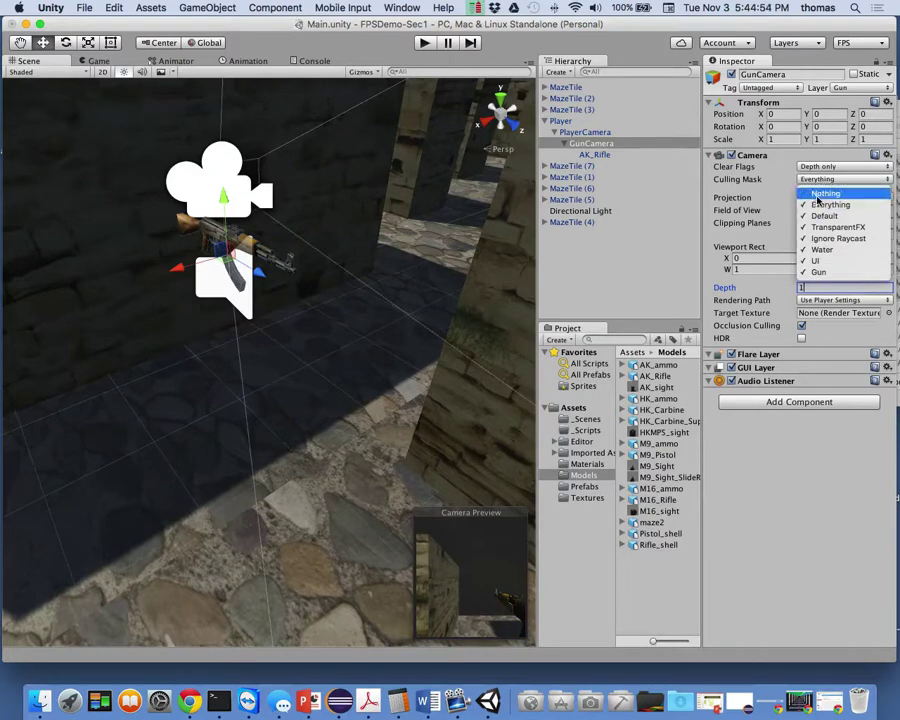
pyautogui.click(823, 194)
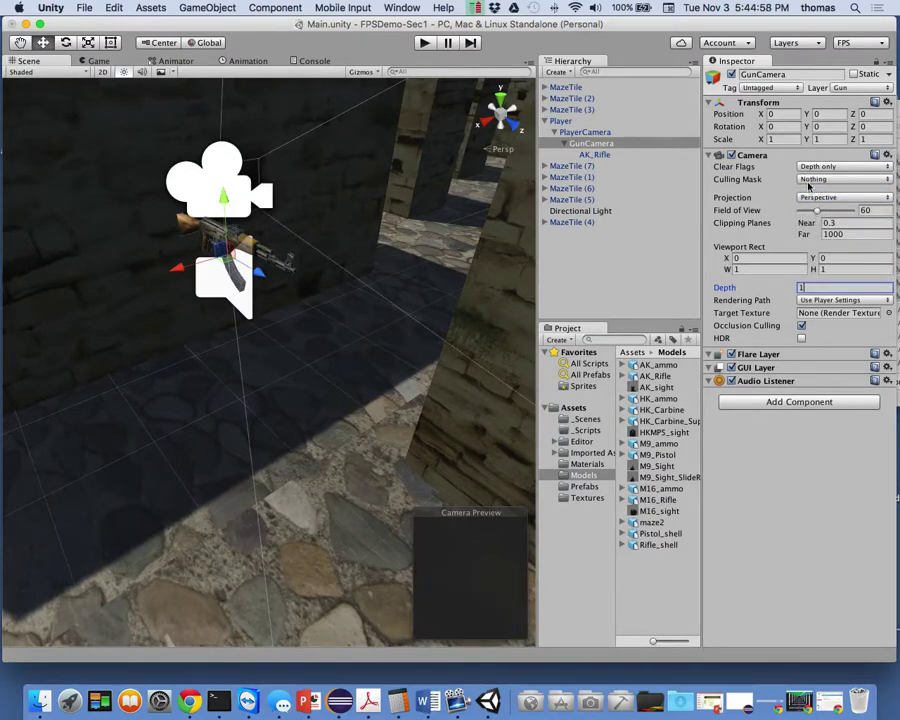
pyautogui.click(809, 180)
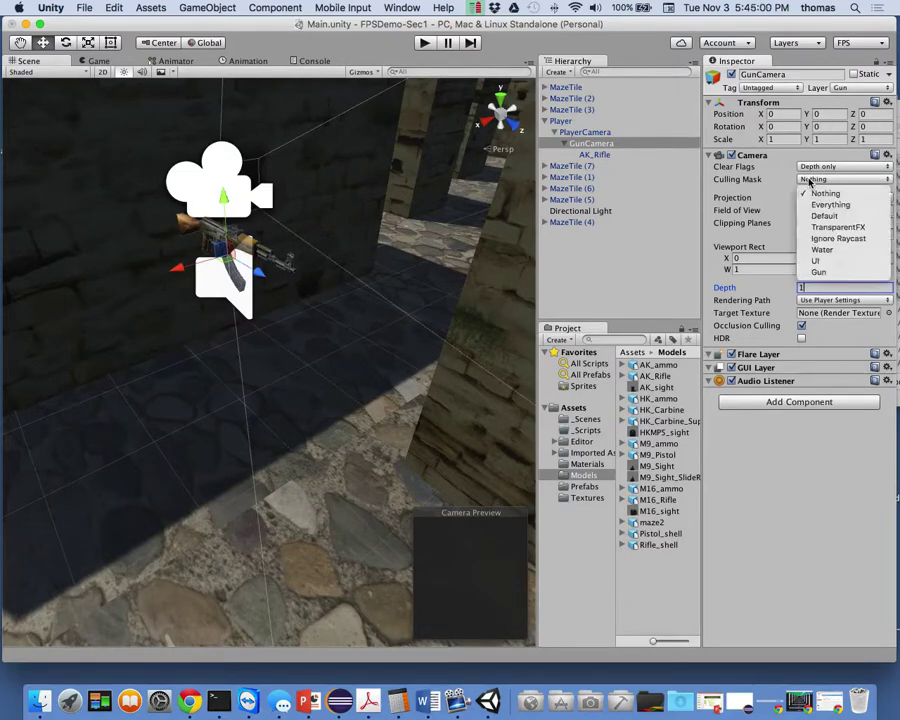
pyautogui.click(813, 273)
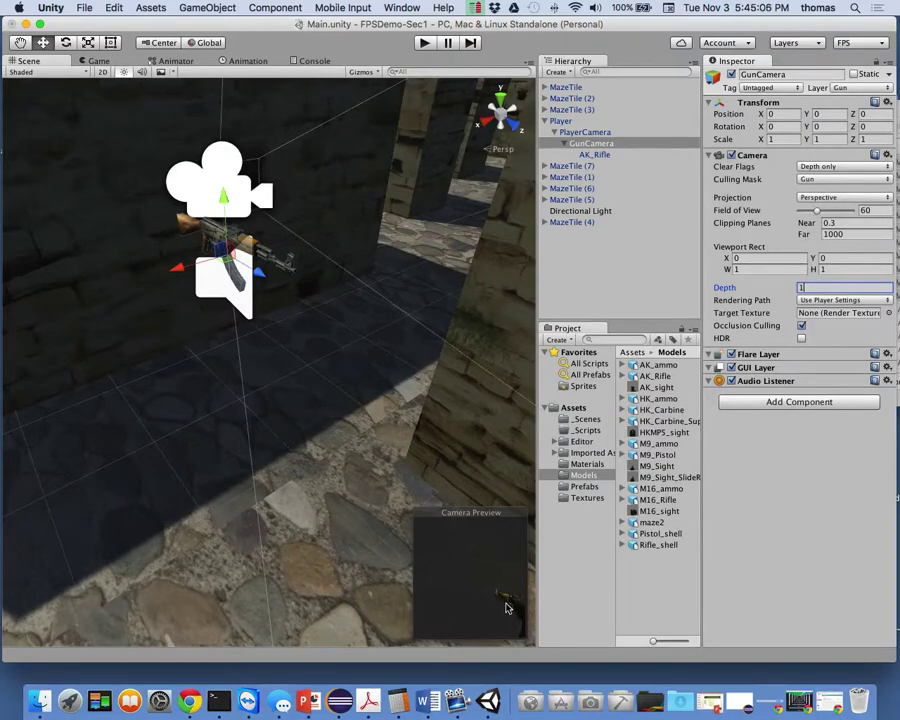
# Exclude the Gun layer from PlayerCamera's Culling Mask
pyautogui.click(588, 136)
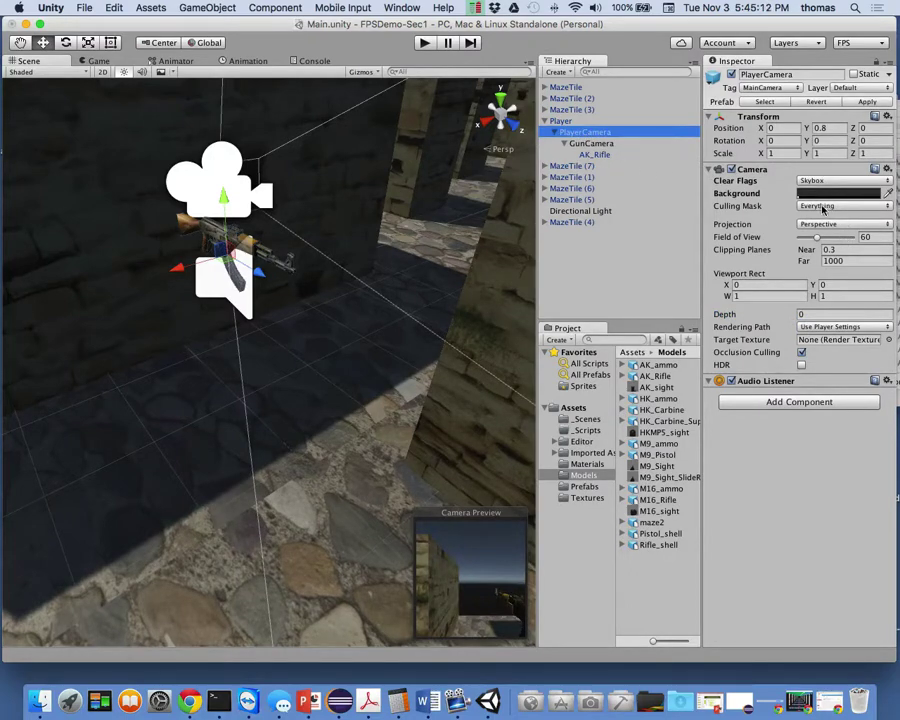
pyautogui.click(820, 206)
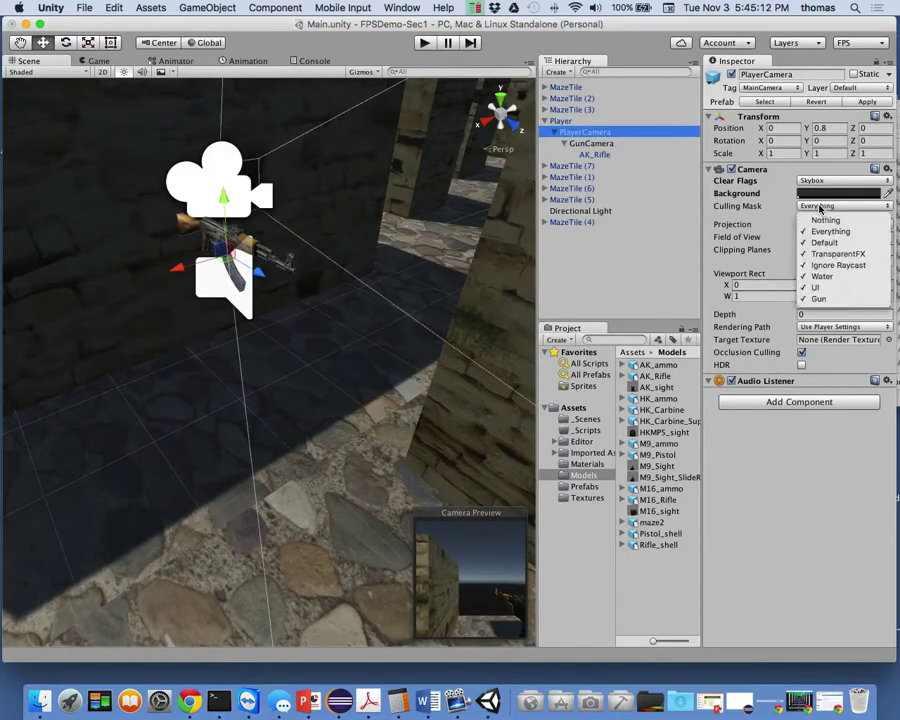
pyautogui.click(815, 299)
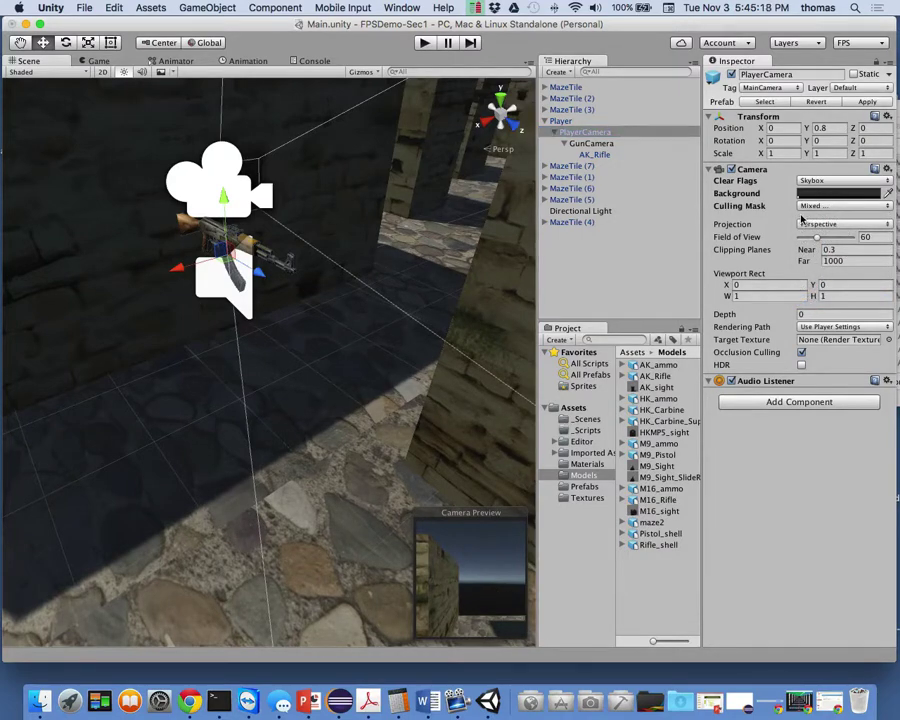
# Play-test the scene by walking up to the maze walls to check the rifle's rendering, and stop the game
pyautogui.click(424, 43)
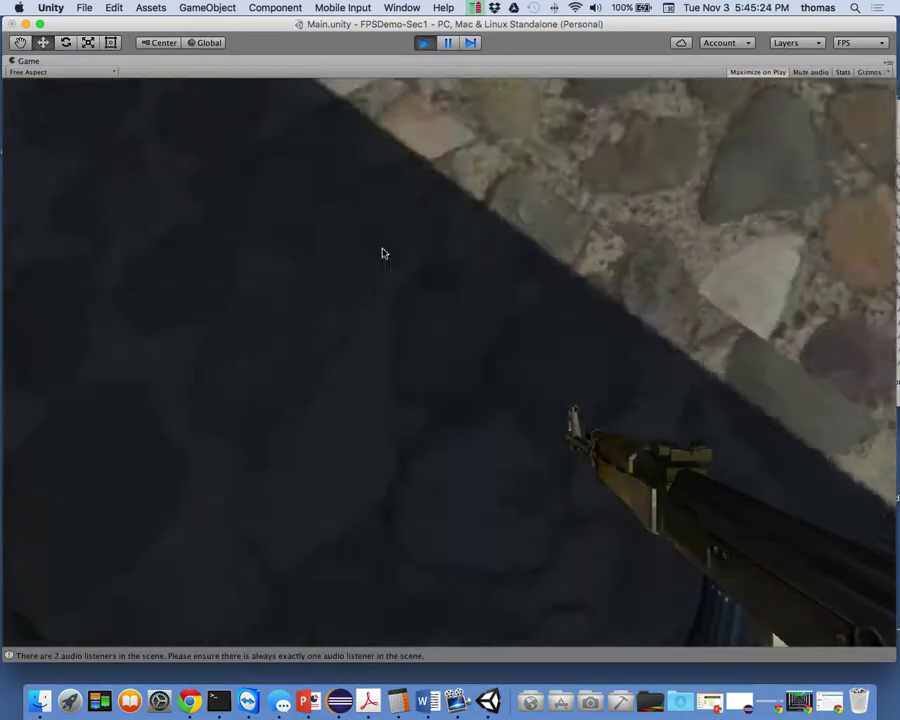
pyautogui.press('w')
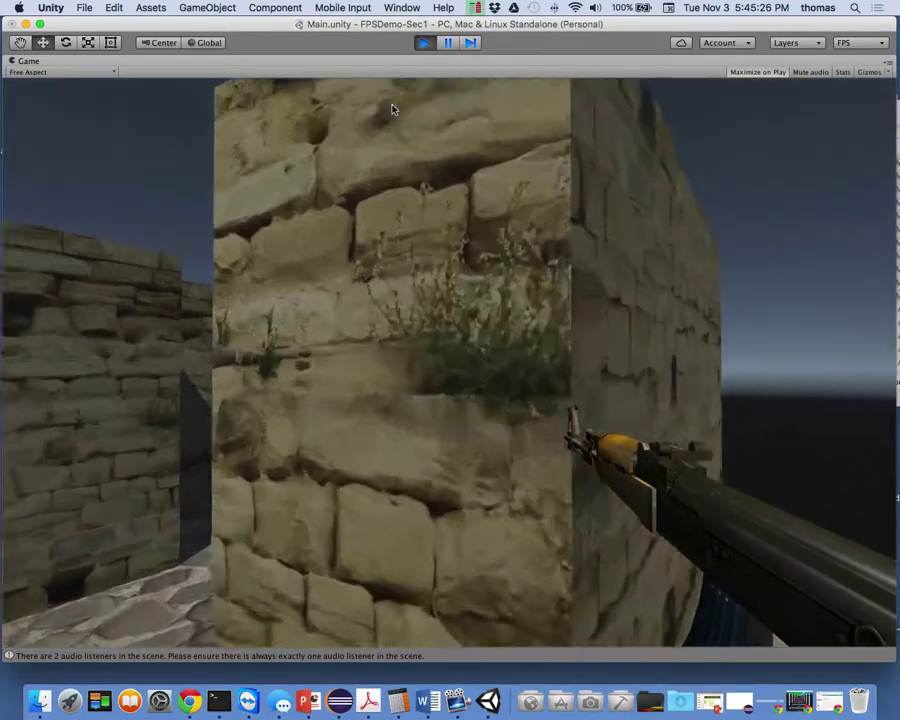
pyautogui.press('w')
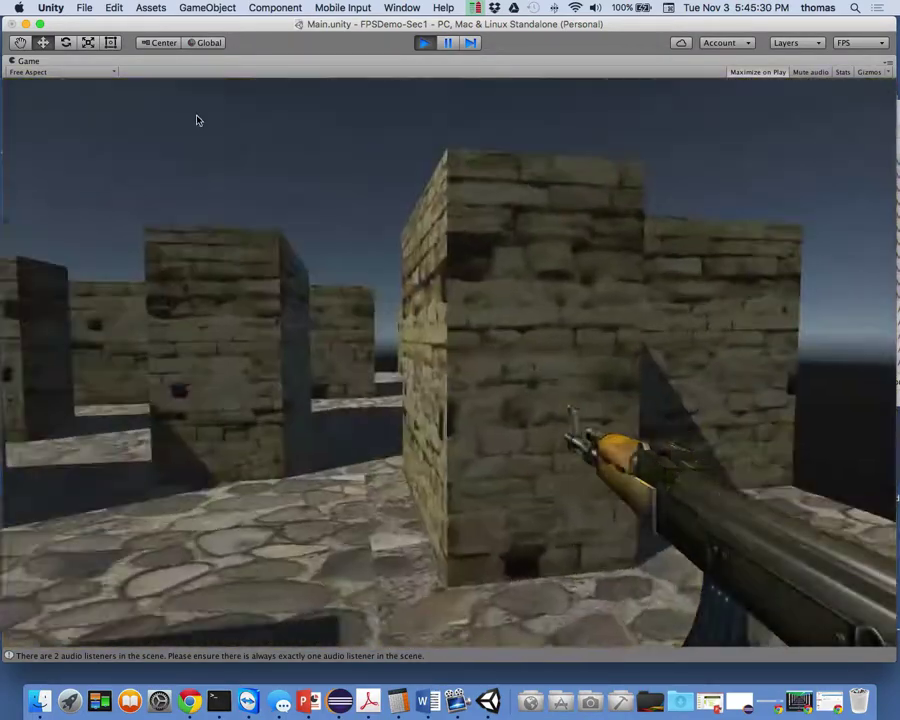
pyautogui.press('w')
pyautogui.press('w')
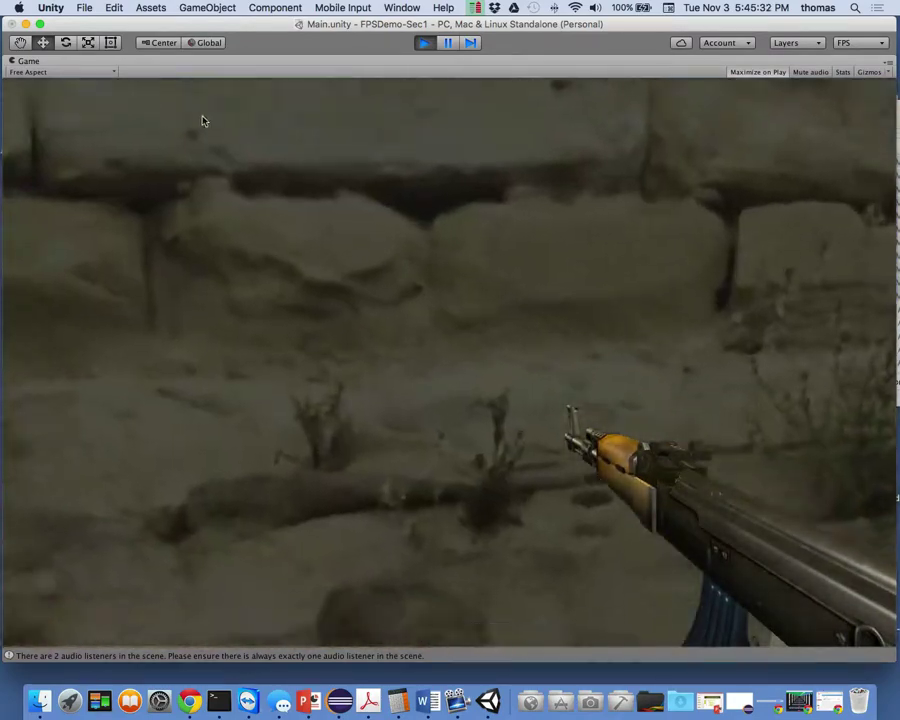
pyautogui.press('w')
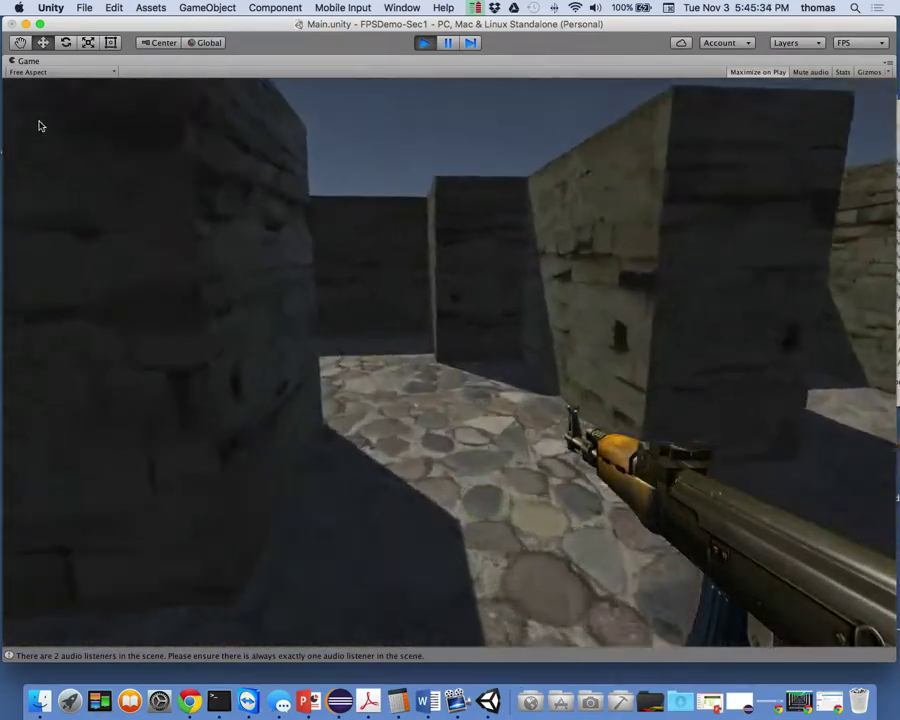
pyautogui.press('w')
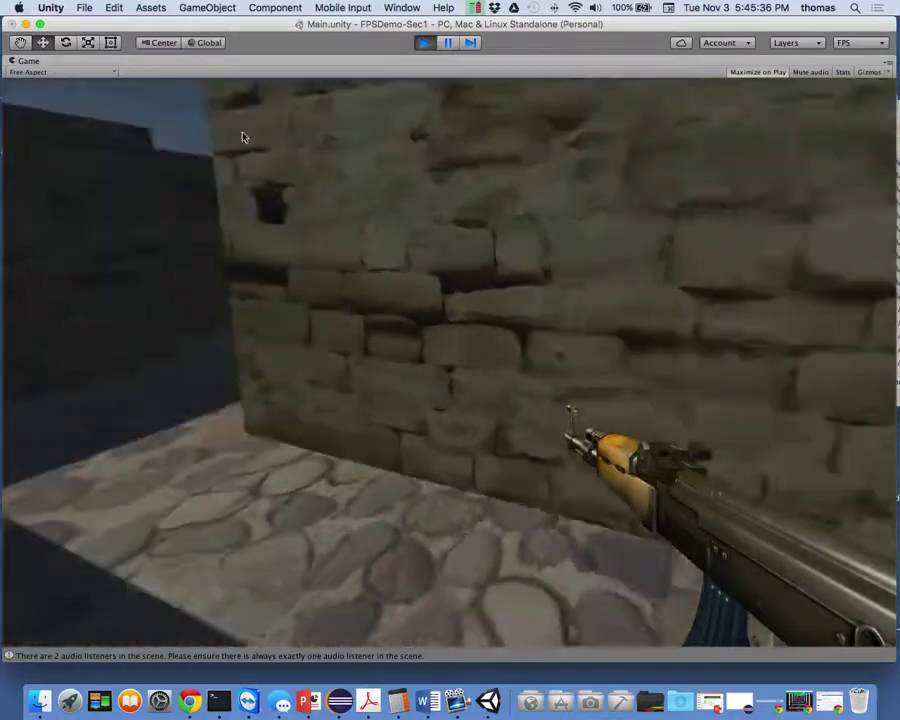
pyautogui.press('w')
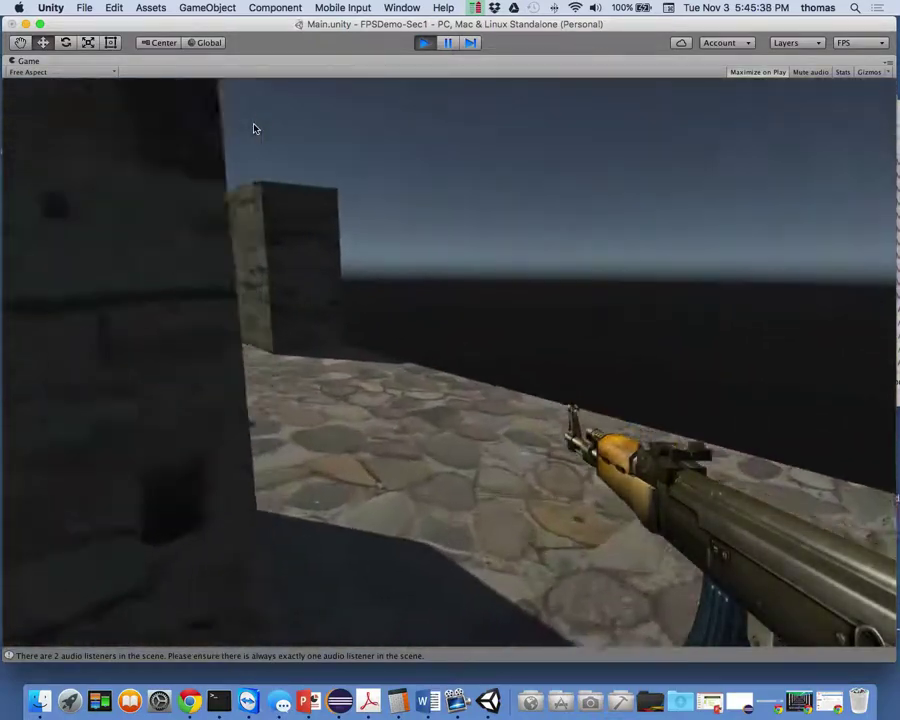
pyautogui.press('w')
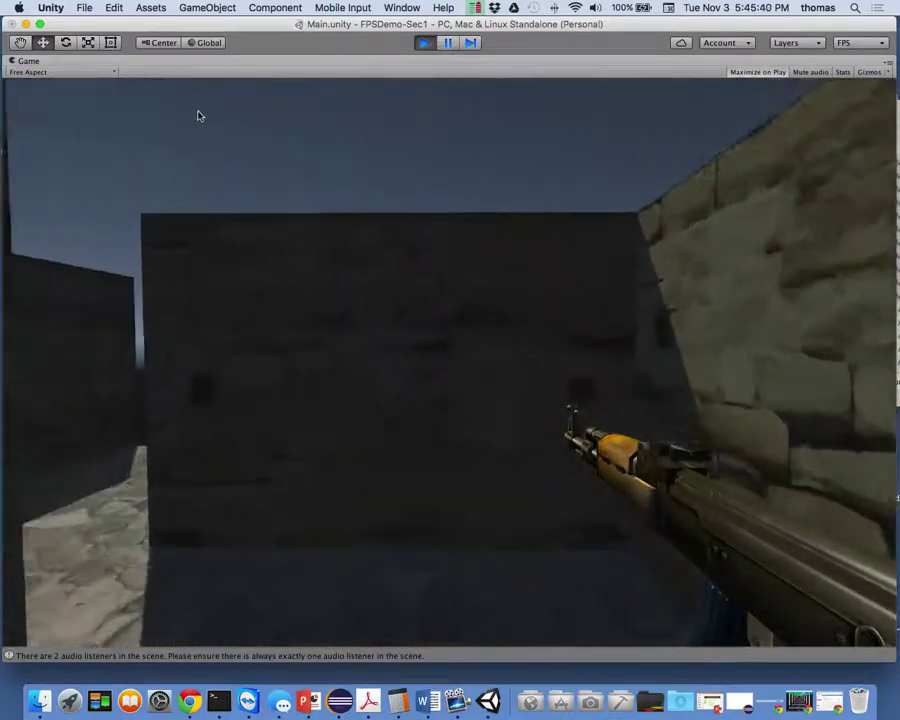
pyautogui.press('w')
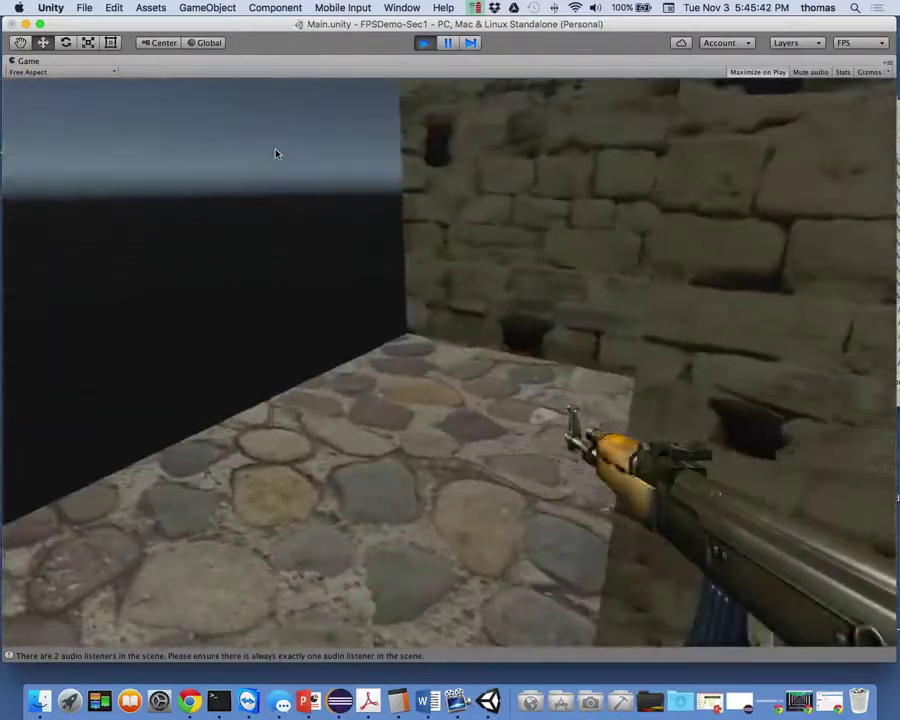
pyautogui.press('w')
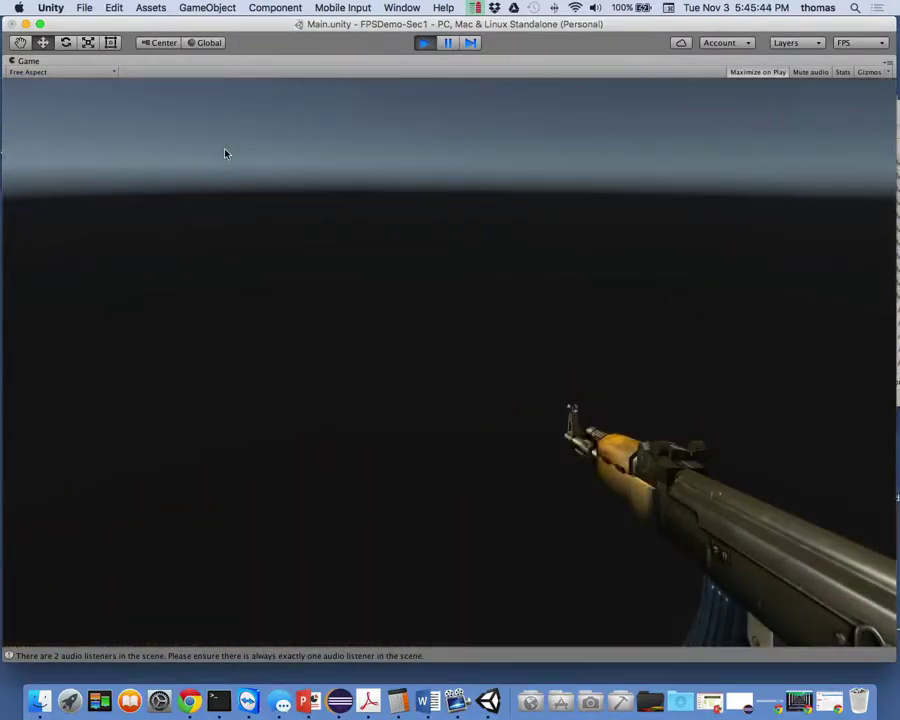
pyautogui.press('Escape')
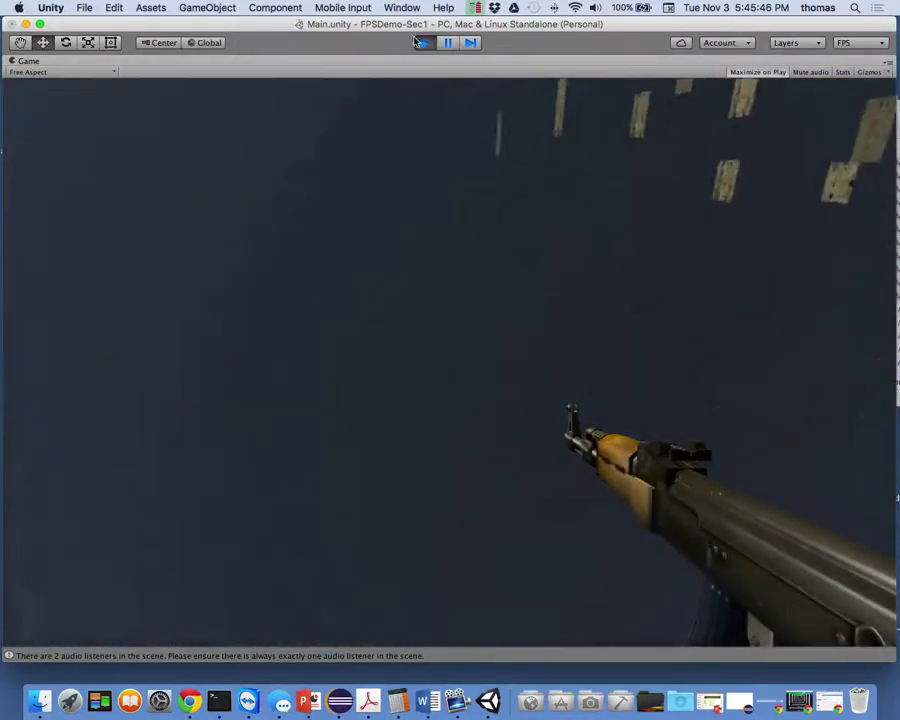
pyautogui.click(426, 44)
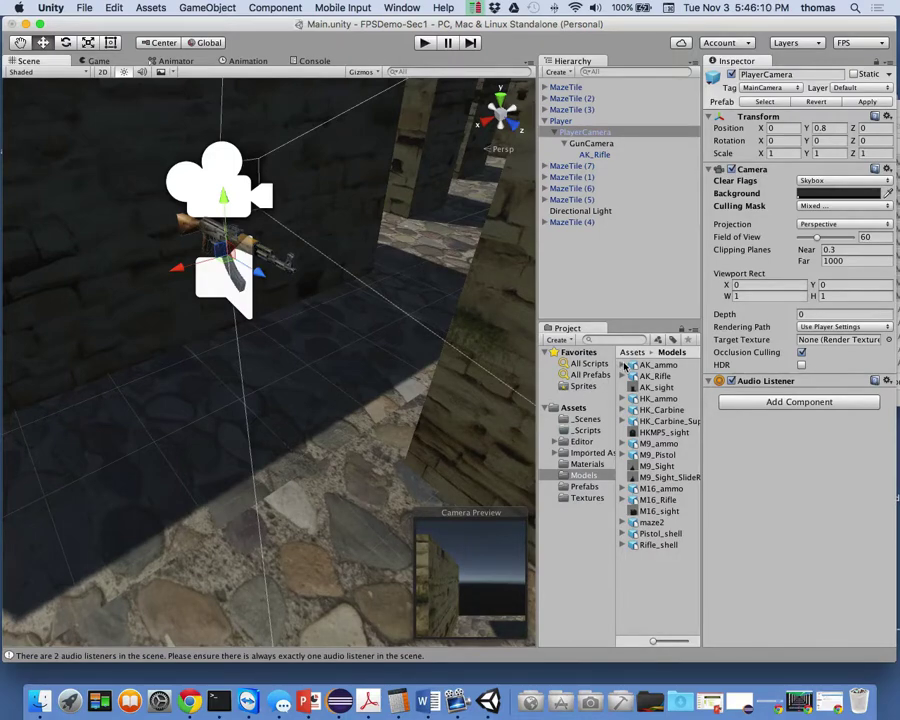
# Make a prefab of the Player object in the Prefabs folder and select it to check it
pyautogui.click(566, 121)
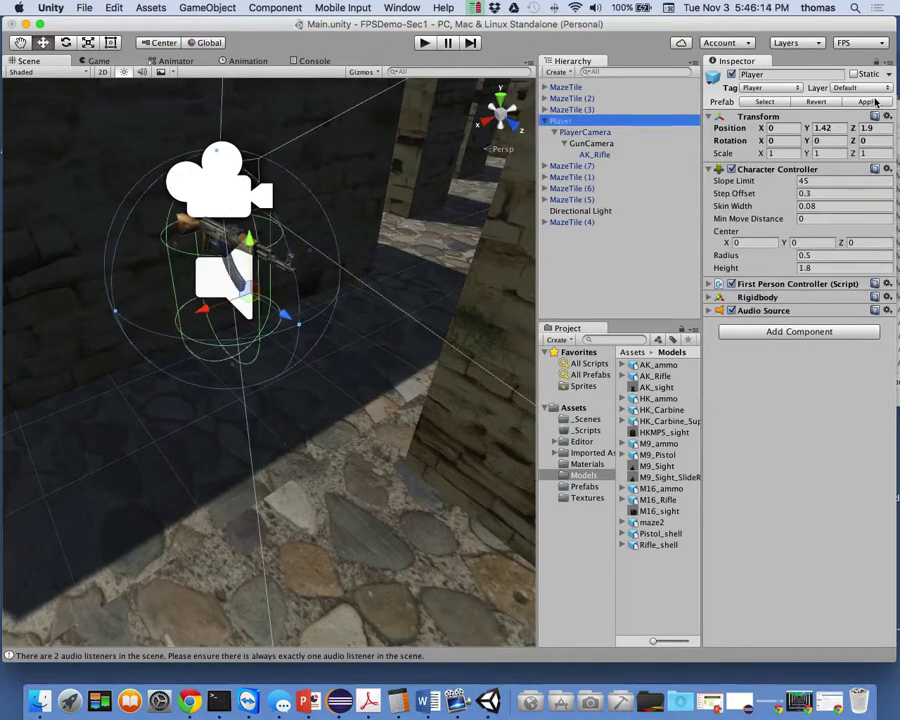
pyautogui.click(586, 486)
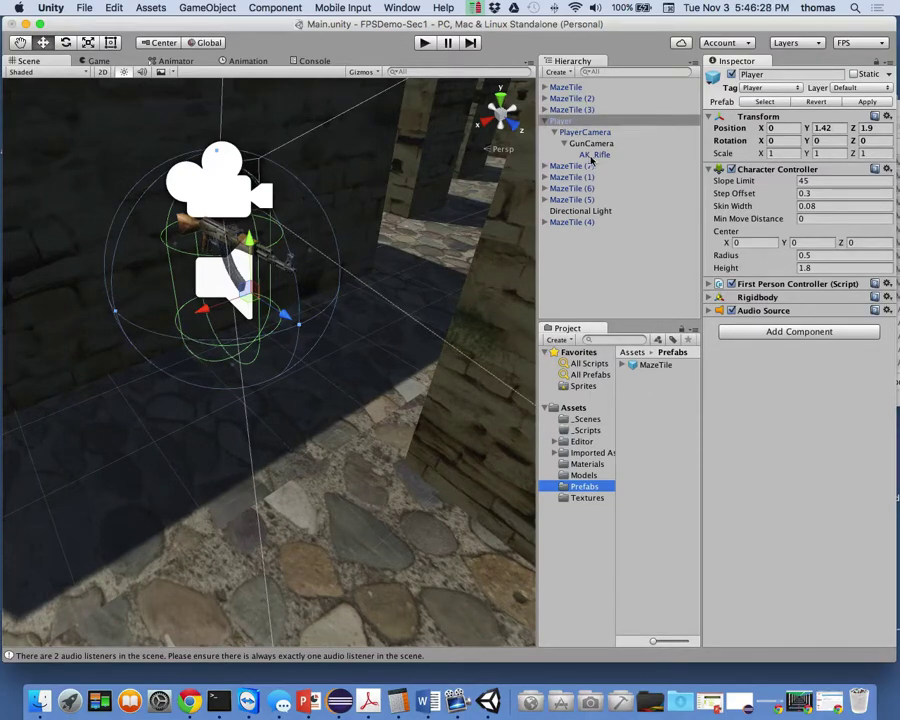
pyautogui.moveTo(565, 121); pyautogui.dragTo(623, 392)
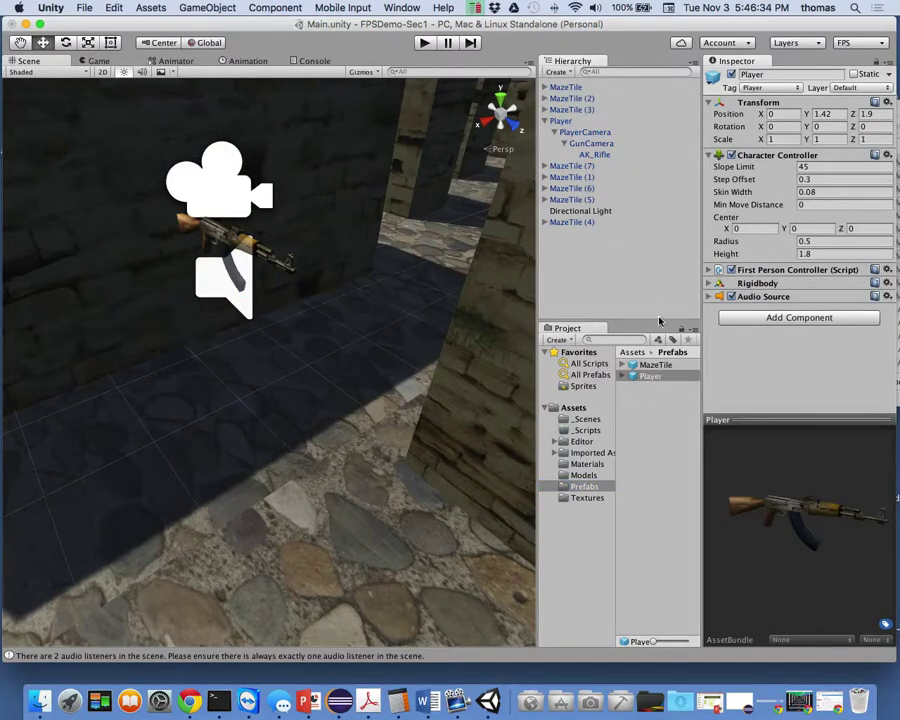
pyautogui.click(560, 121)
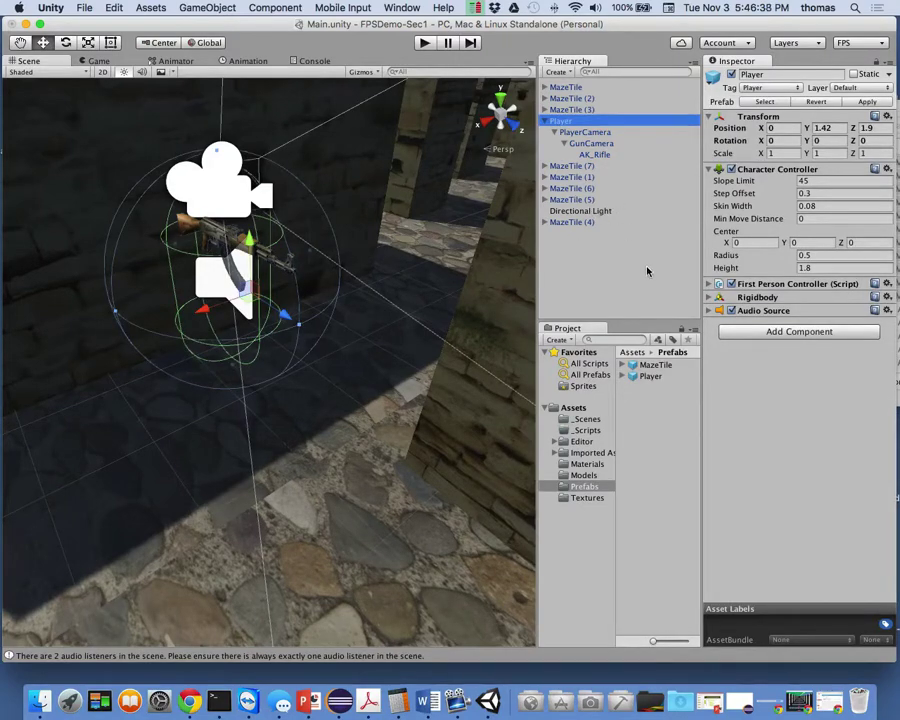
pyautogui.click(648, 377)
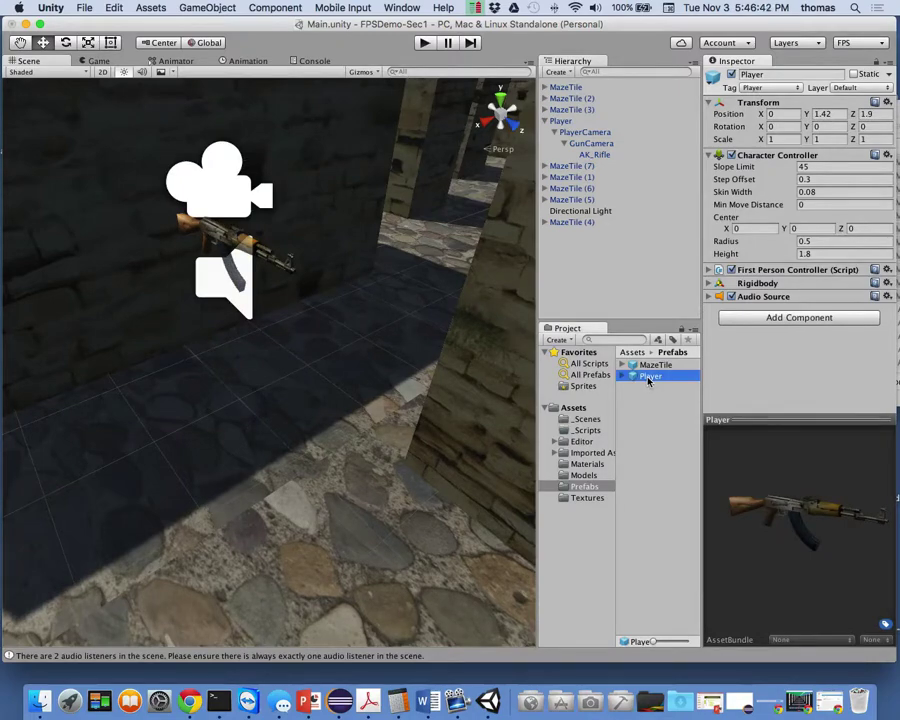
# Add a UI Canvas to the scene and move it out of Player to the root level below EventSystem
pyautogui.click(561, 121)
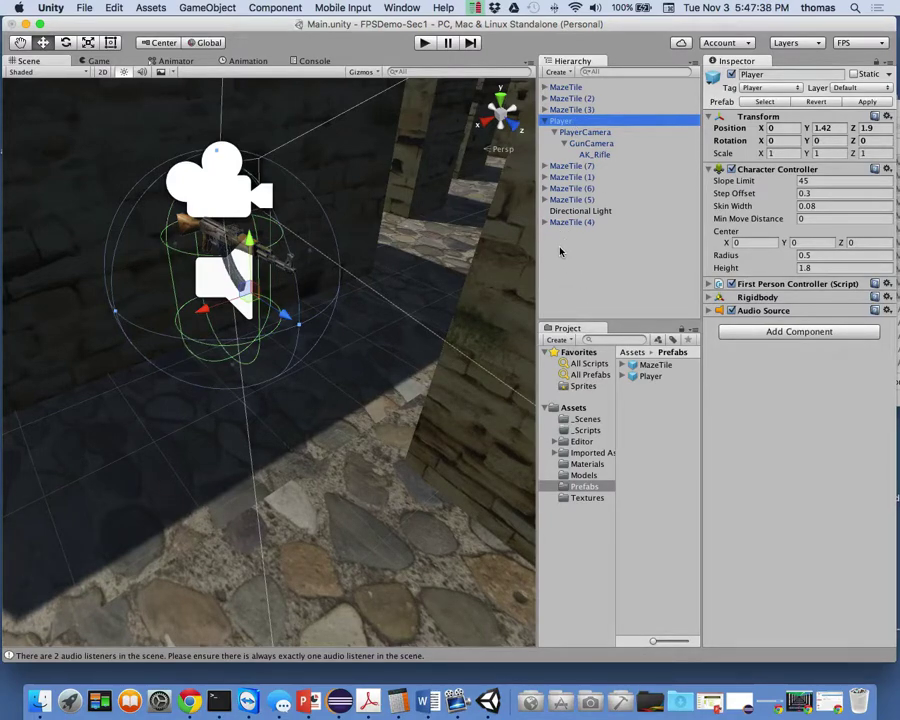
pyautogui.rightClick(560, 252)
pyautogui.moveTo(580, 428)
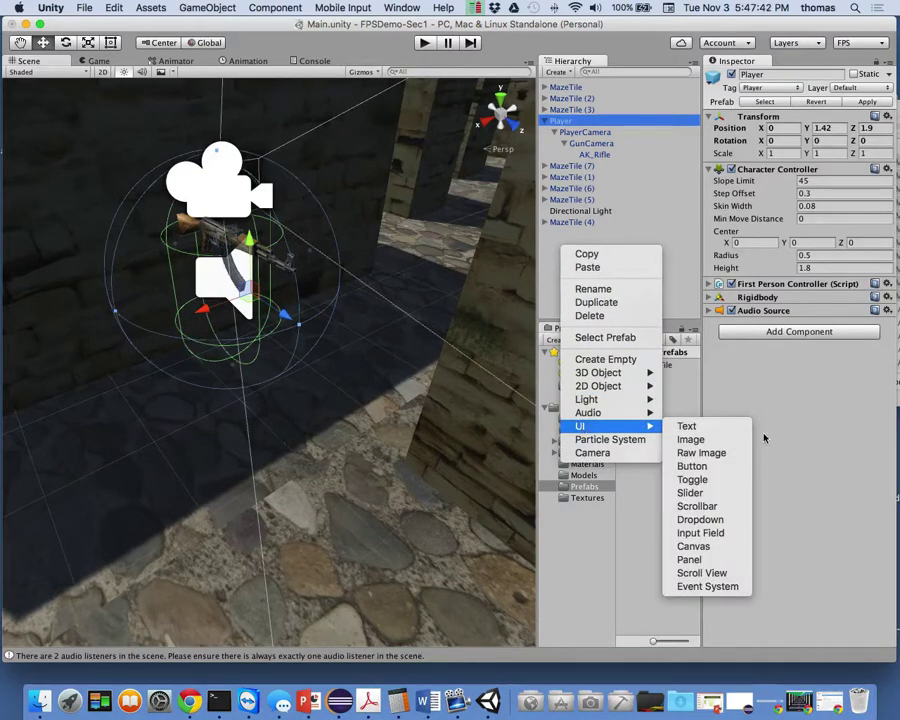
pyautogui.click(706, 548)
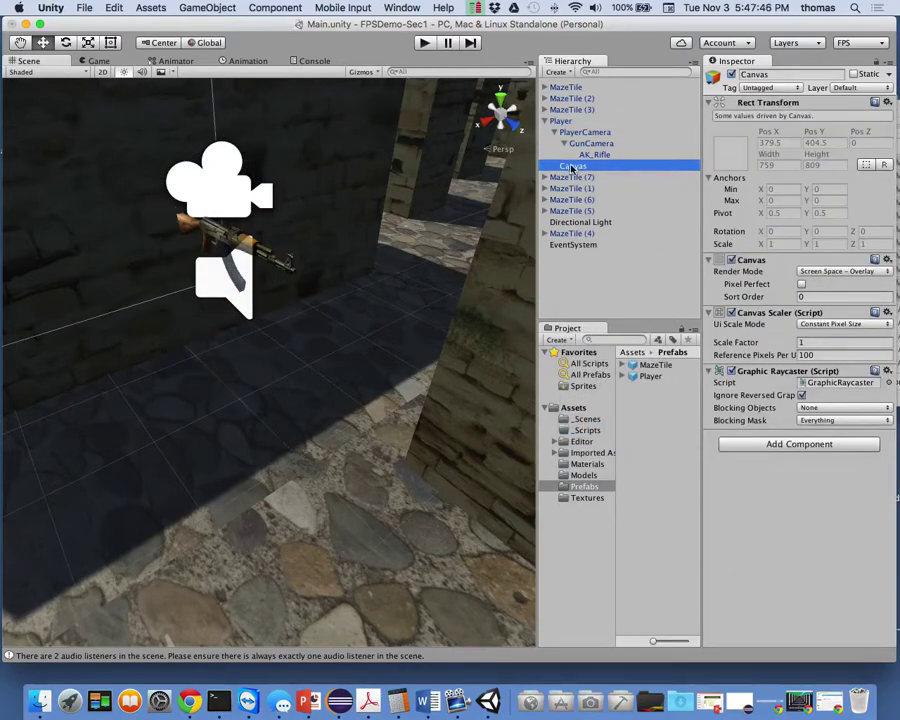
pyautogui.click(545, 121)
pyautogui.click(545, 121)
pyautogui.moveTo(577, 170); pyautogui.dragTo(556, 247)
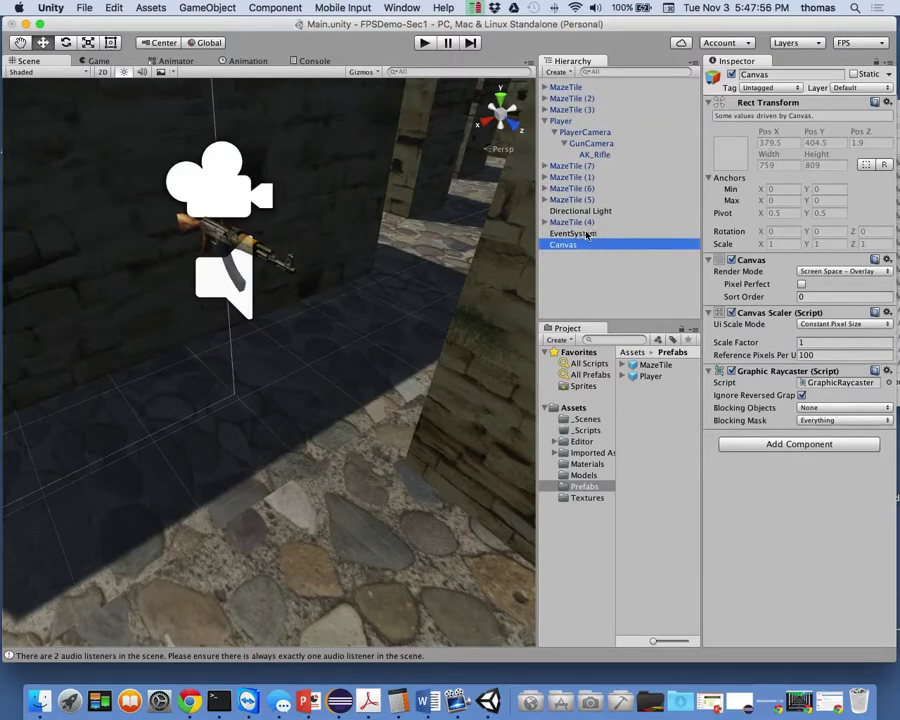
# Check the EventSystem's components and frame the Canvas in the Scene view, orbiting around to its other side
pyautogui.click(576, 234)
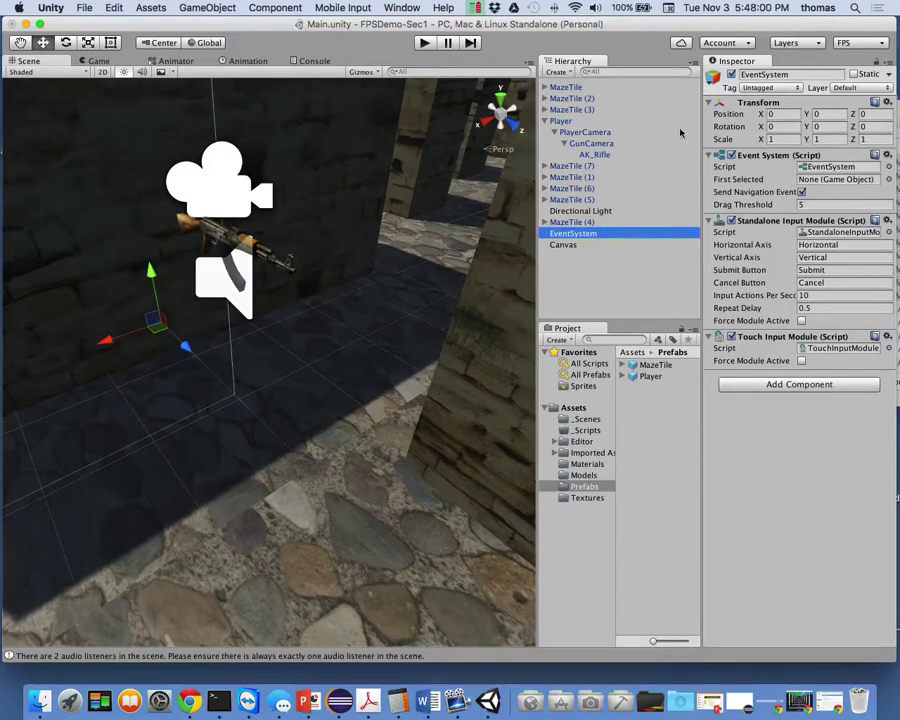
pyautogui.click(574, 246)
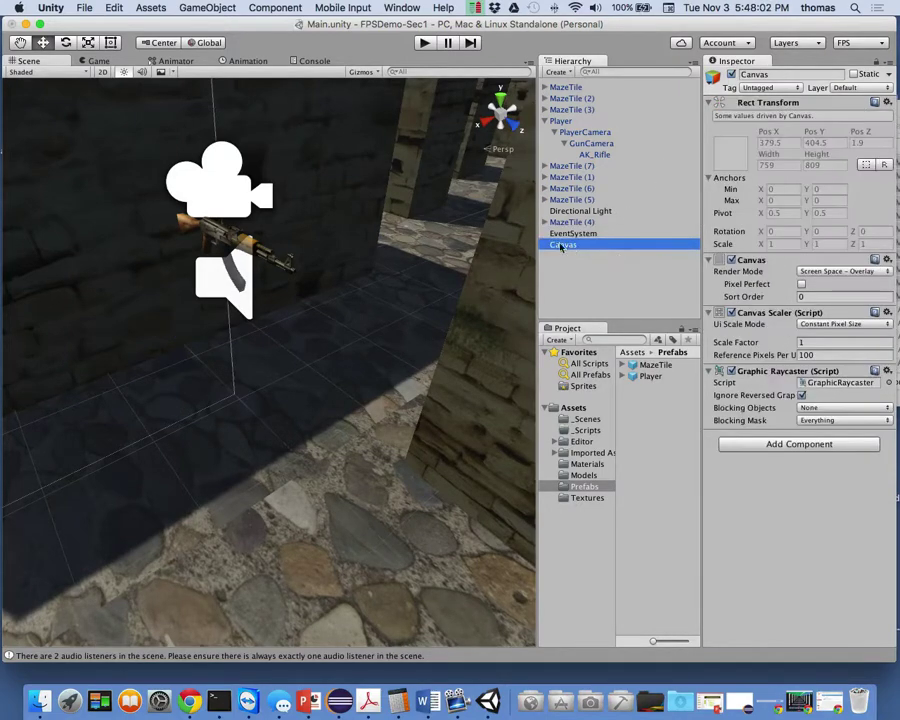
pyautogui.press('f')
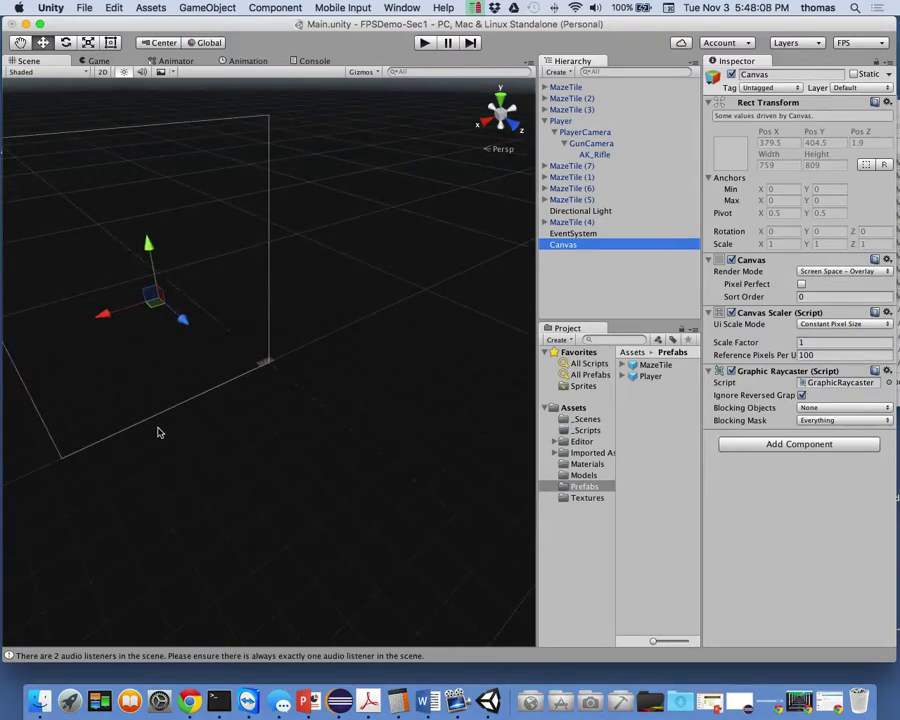
pyautogui.keyDown('alt'); pyautogui.moveTo(141, 412); pyautogui.dragTo(439, 294); pyautogui.keyUp('alt')
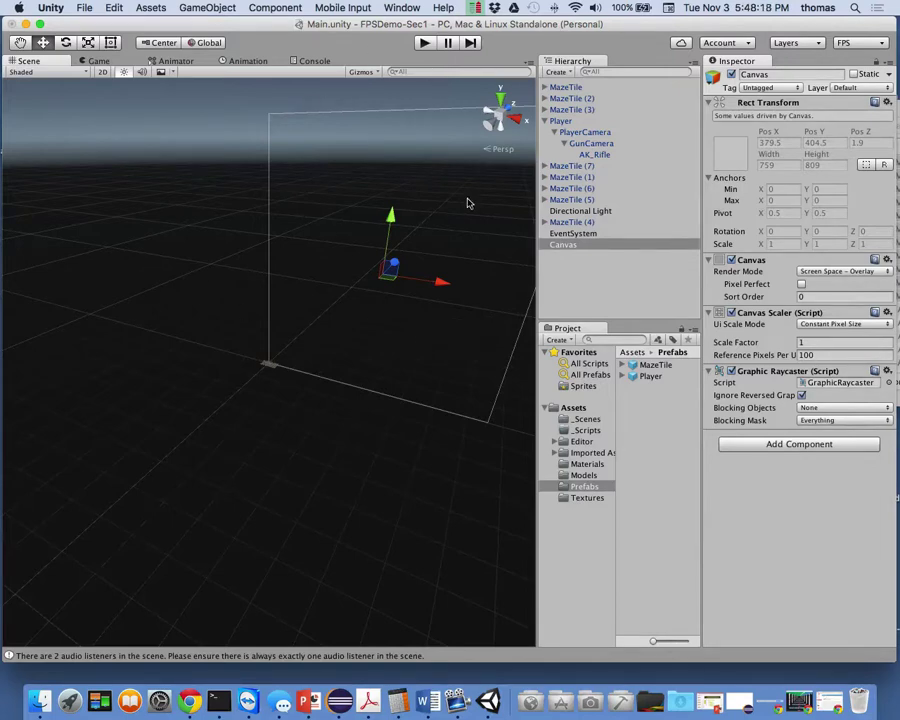
# Compare the maze's size with the Canvas in the Scene view and save the scene
pyautogui.scroll(5, 271, 372)
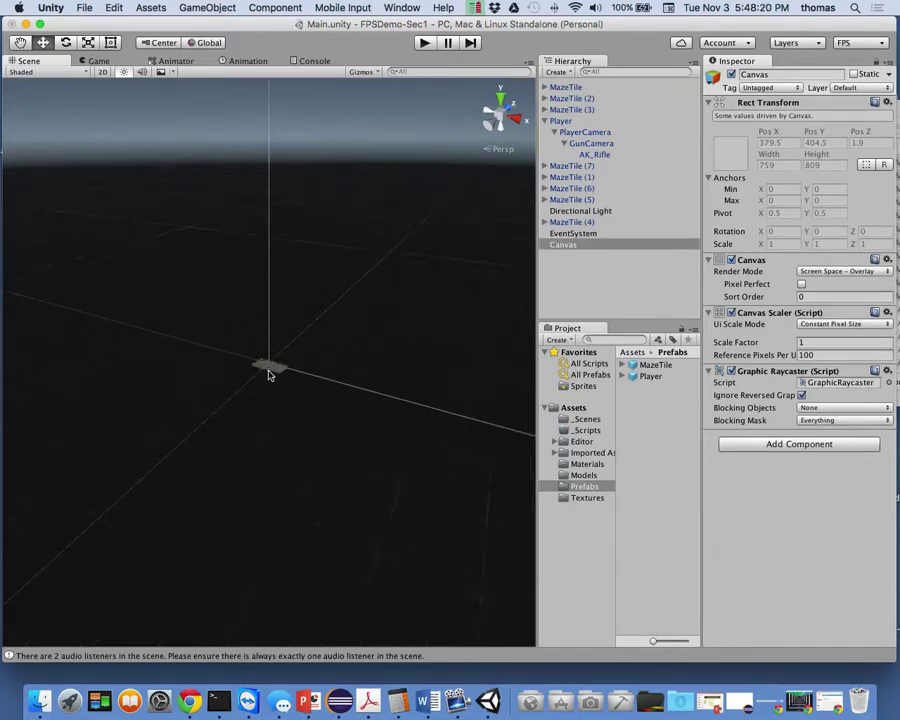
pyautogui.scroll(5, 271, 372)
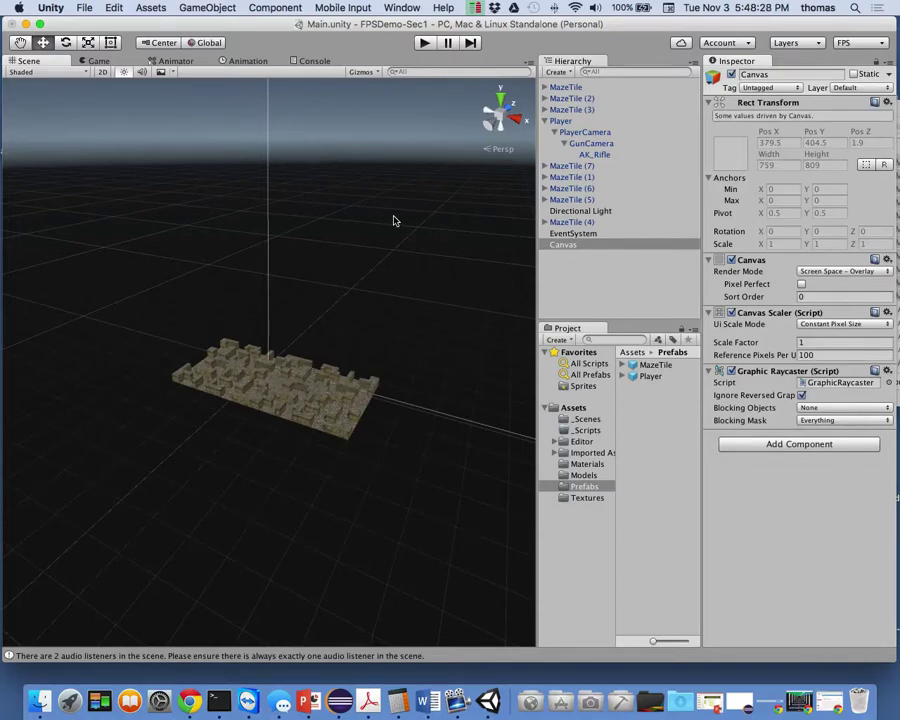
pyautogui.press('super+s')
# Add a UI Image as a child of the Canvas and check its placement in the Scene view
pyautogui.rightClick(566, 247)
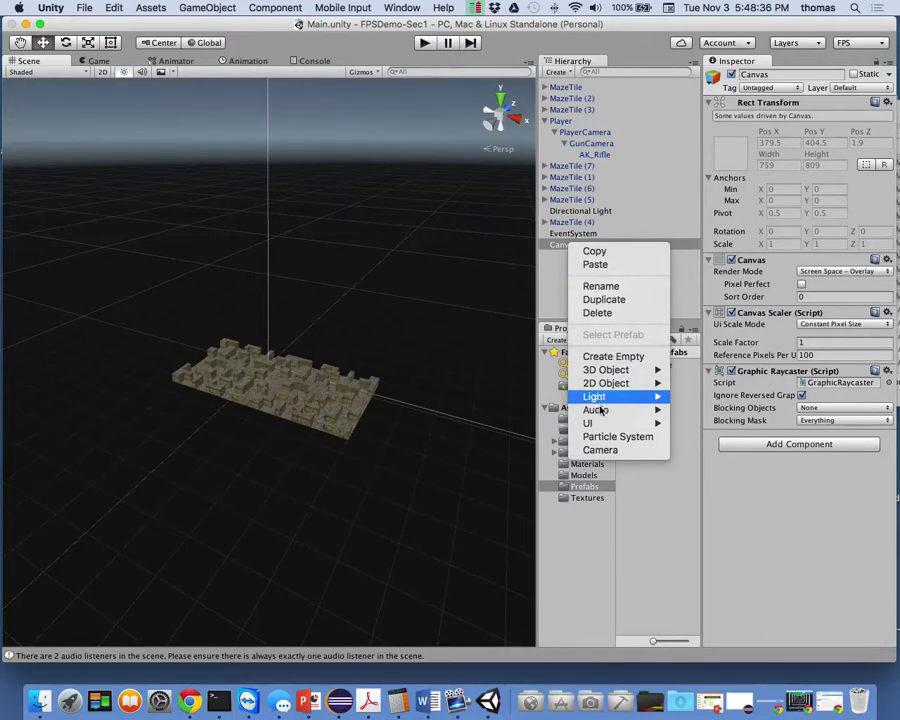
pyautogui.moveTo(602, 426)
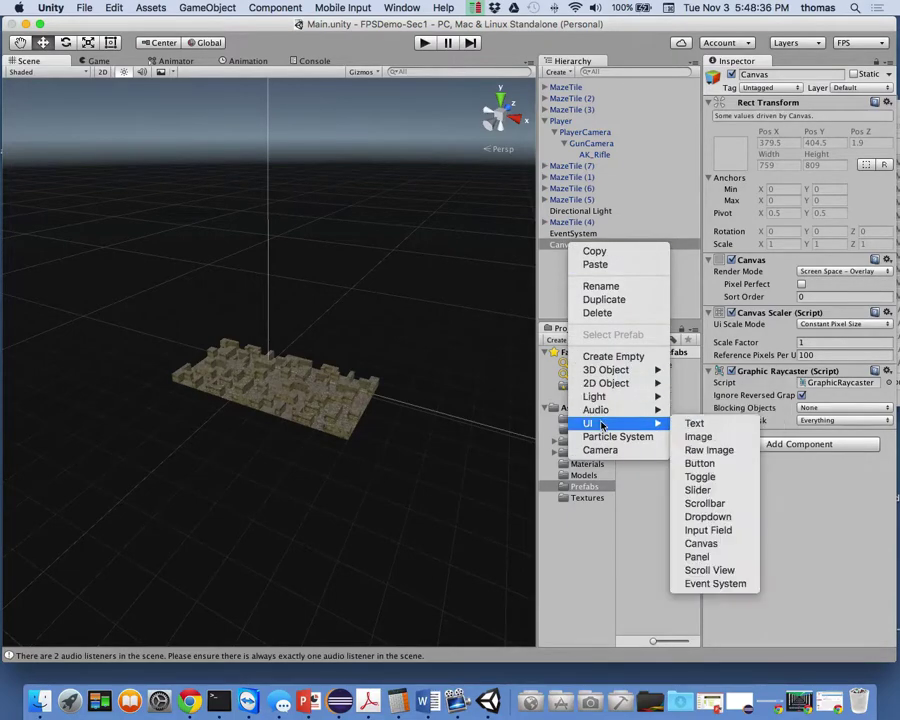
pyautogui.click(700, 437)
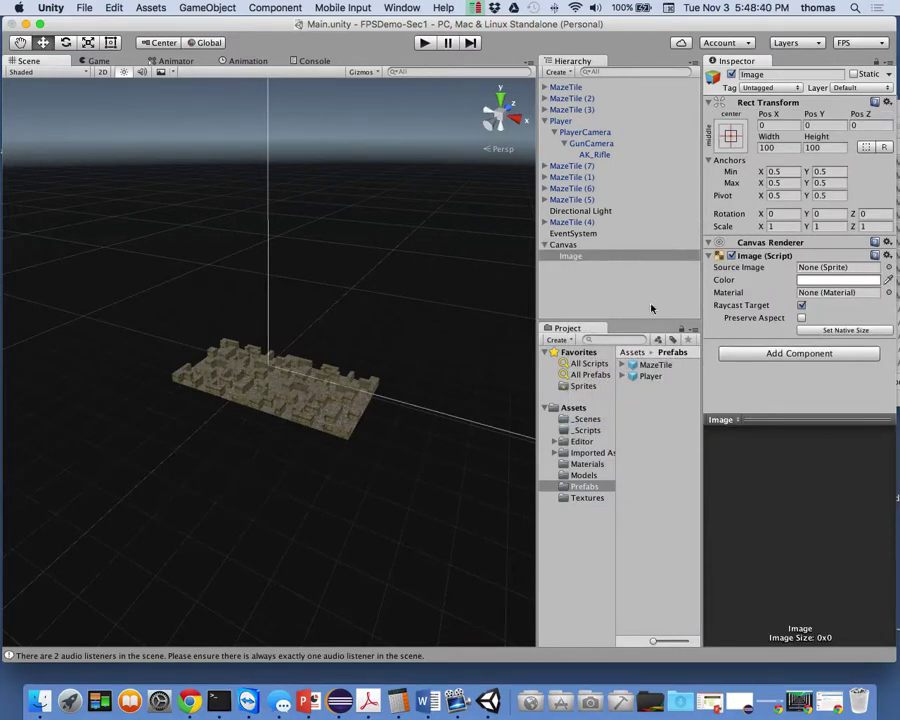
pyautogui.scroll(-10, 380, 268)
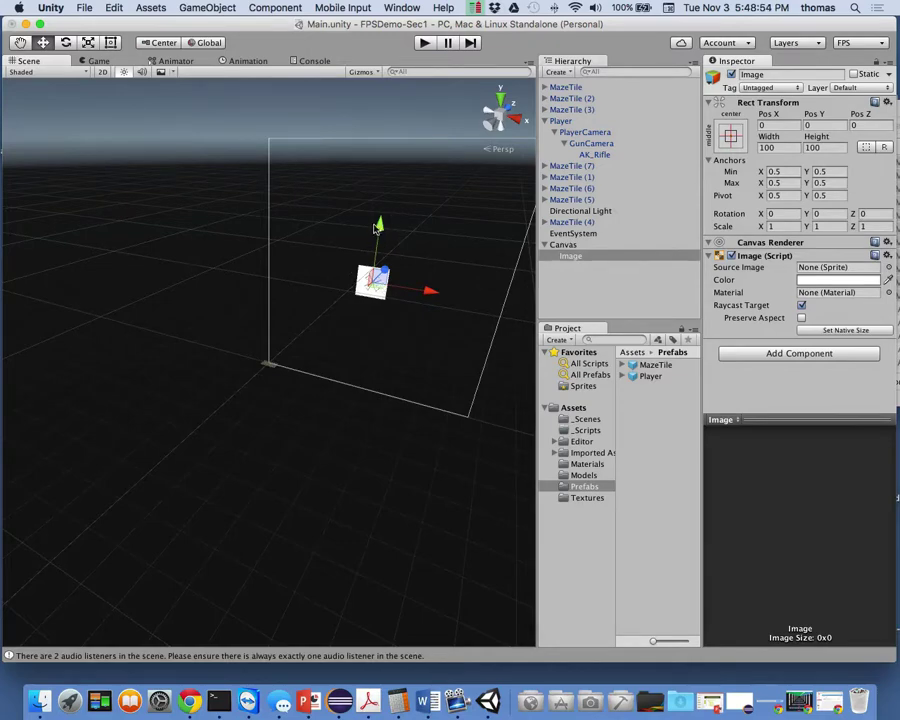
# Play-test the scene to check how the white Image appears over the game view, and stop the game
pyautogui.click(426, 45)
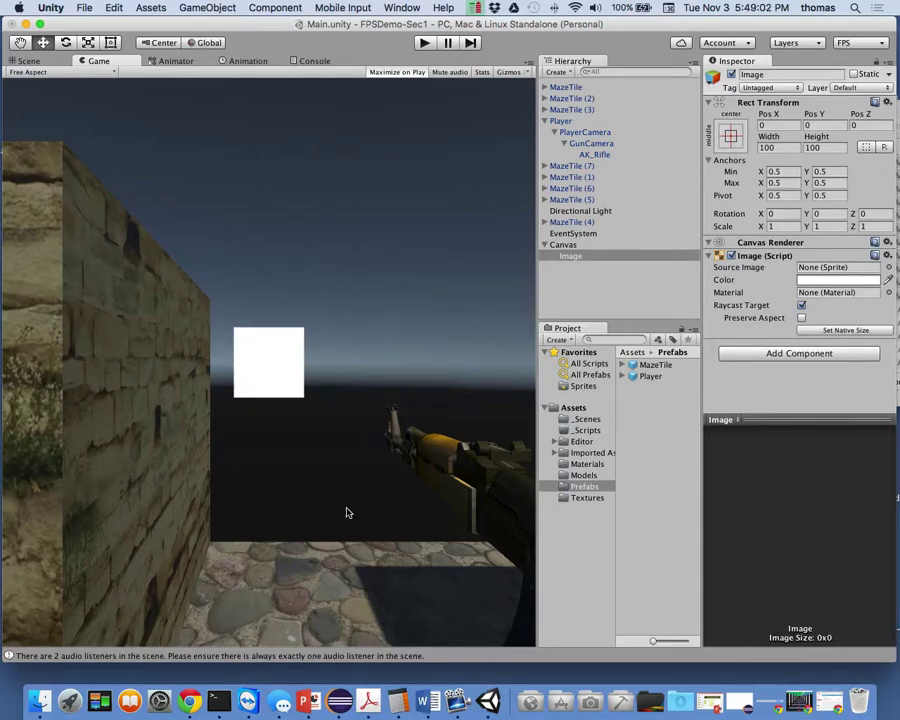
pyautogui.click(425, 43)
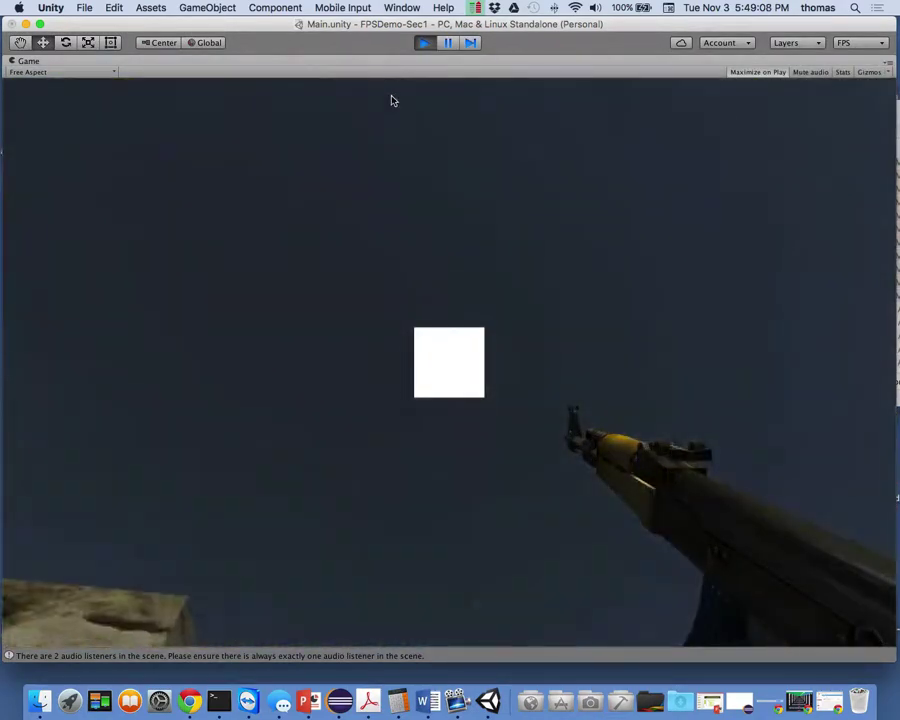
pyautogui.click(424, 42)
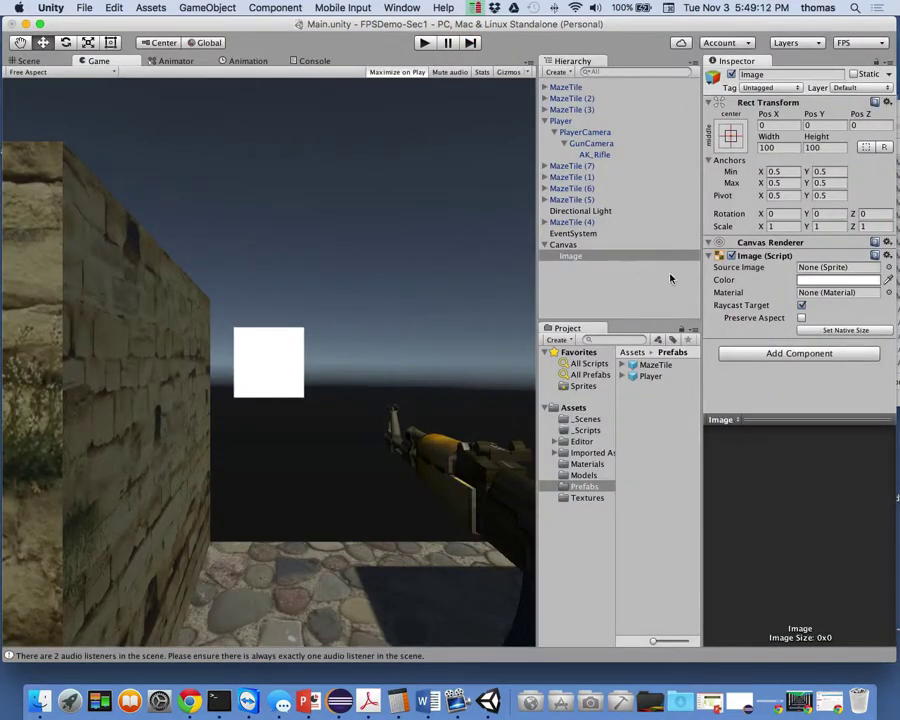
# Change the Image's color to a bright yellow, hex F0FF00FF
pyautogui.click(815, 283)
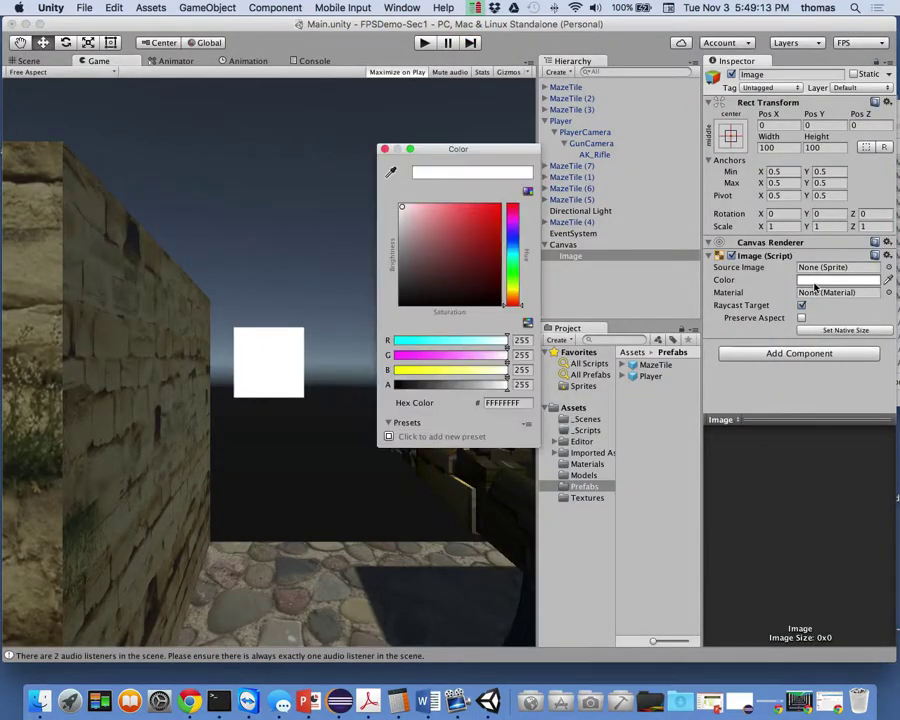
pyautogui.click(513, 288)
pyautogui.moveTo(482, 235); pyautogui.dragTo(499, 206)
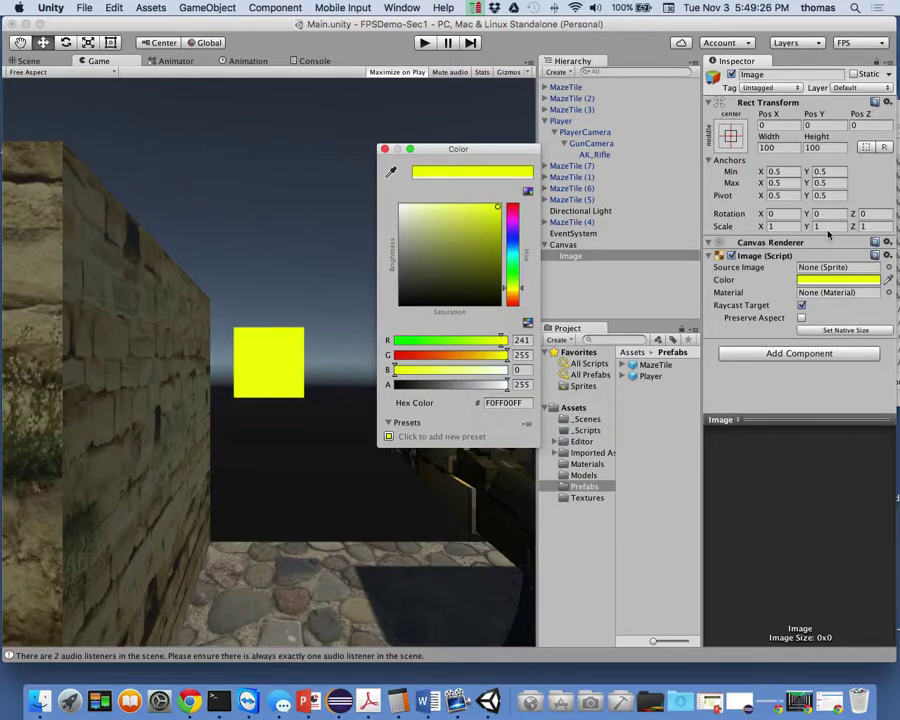
# Set the Image's width and height to 5 each to make a small crosshair dot
pyautogui.click(576, 259)
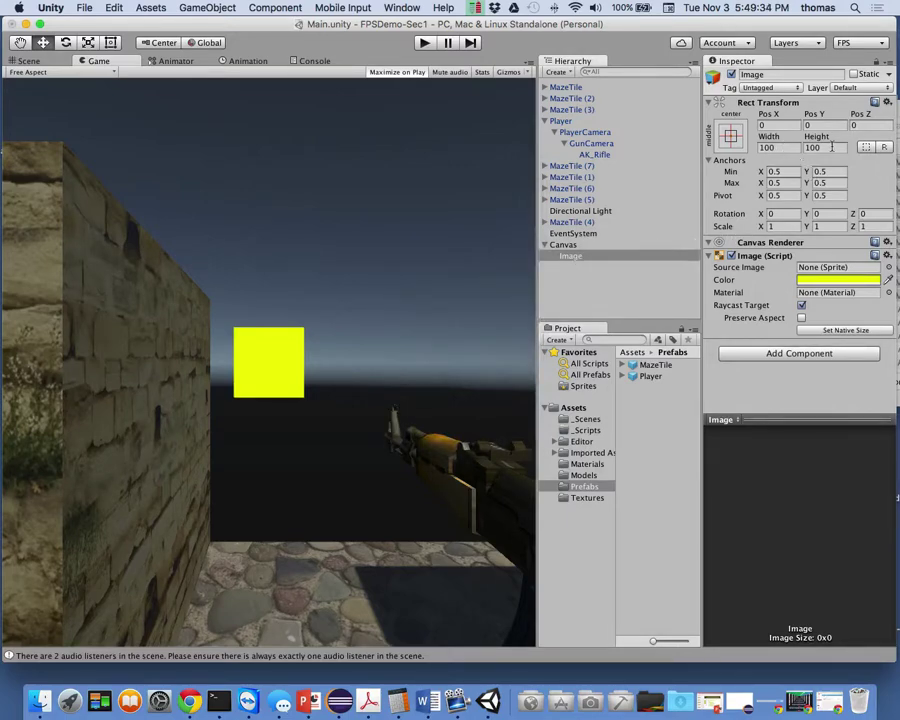
pyautogui.click(788, 148)
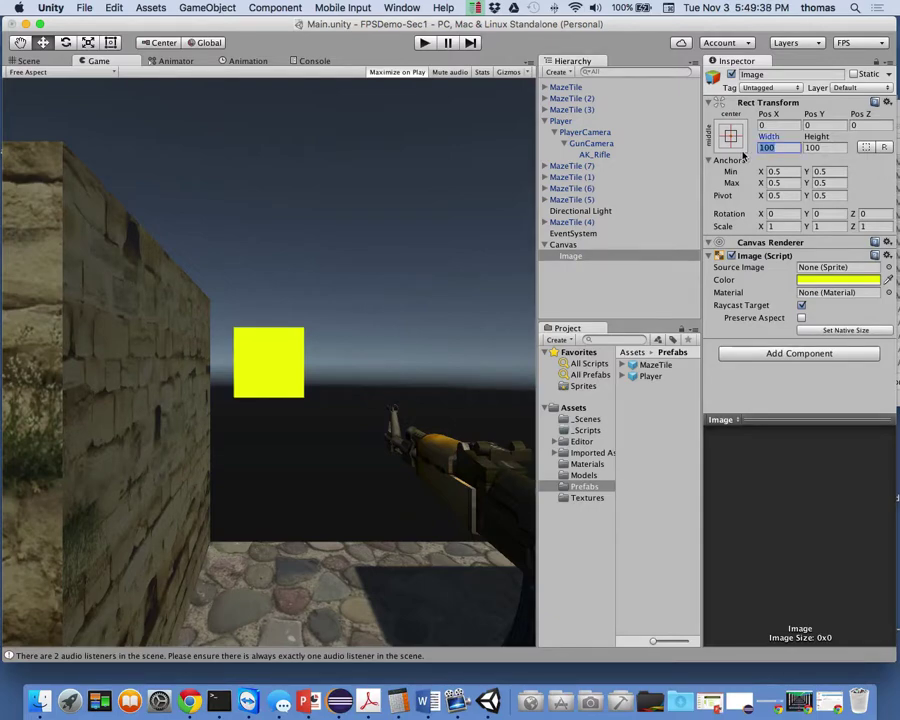
pyautogui.write('5')
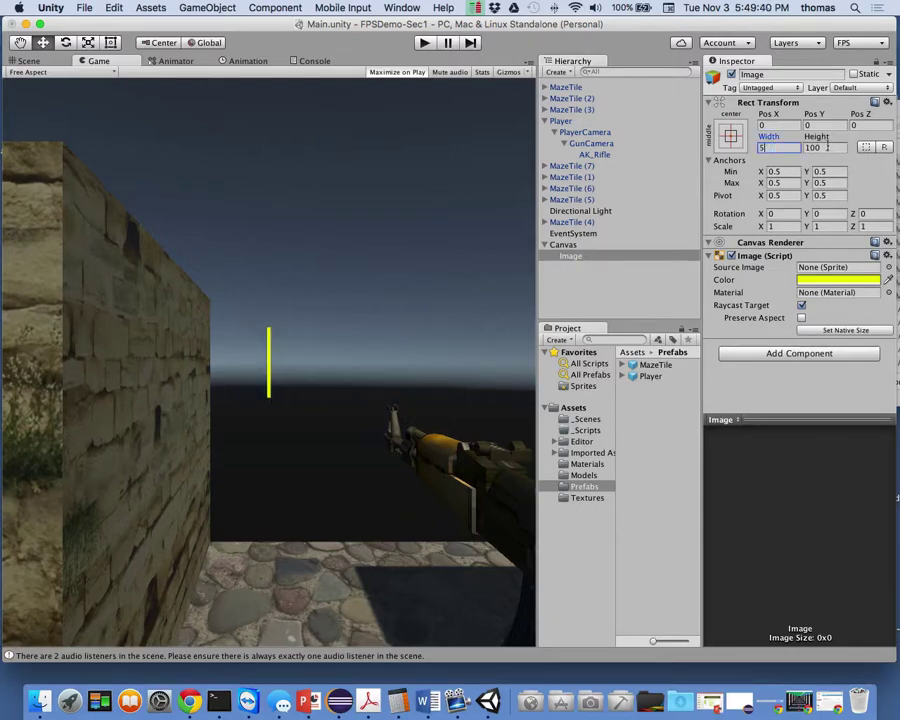
pyautogui.press('Tab')
pyautogui.write('5')
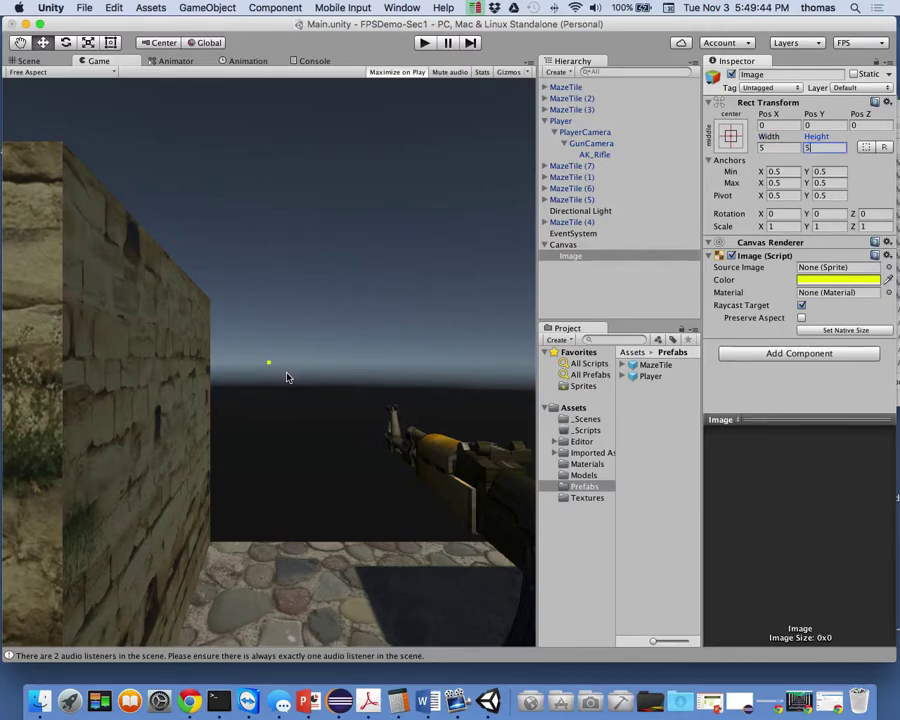
# Play-test the scene by walking through the maze and over the wall tops to check the yellow crosshair dot
pyautogui.click(424, 43)
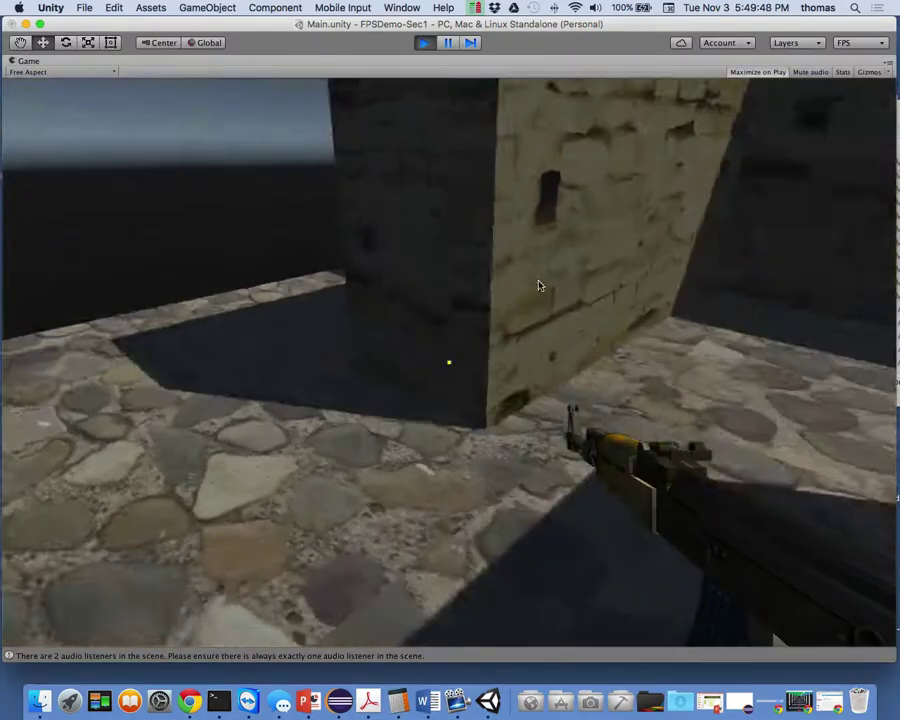
pyautogui.press('w')
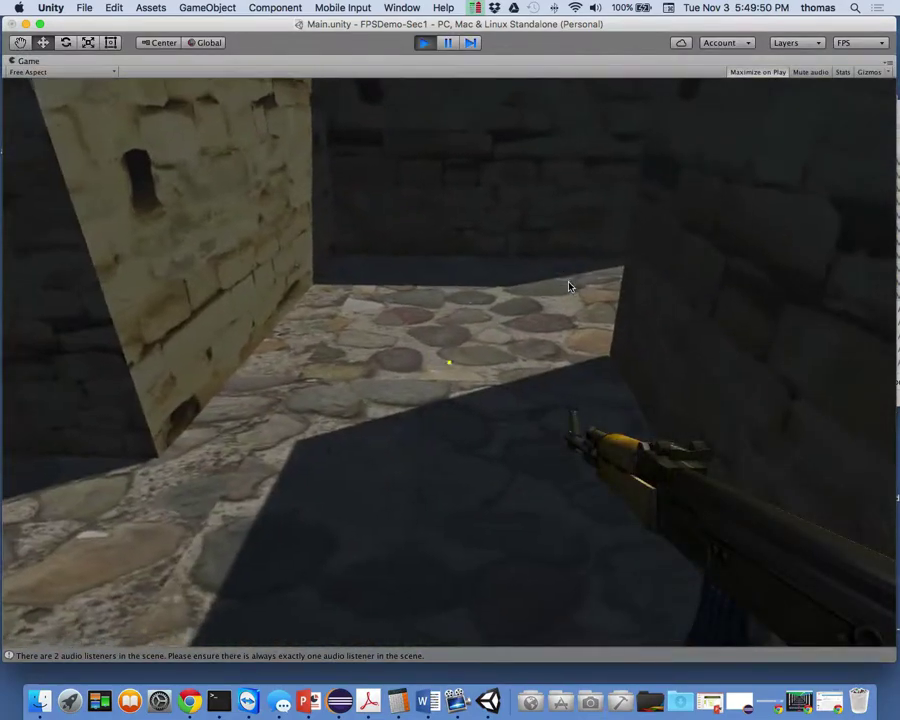
pyautogui.press('w')
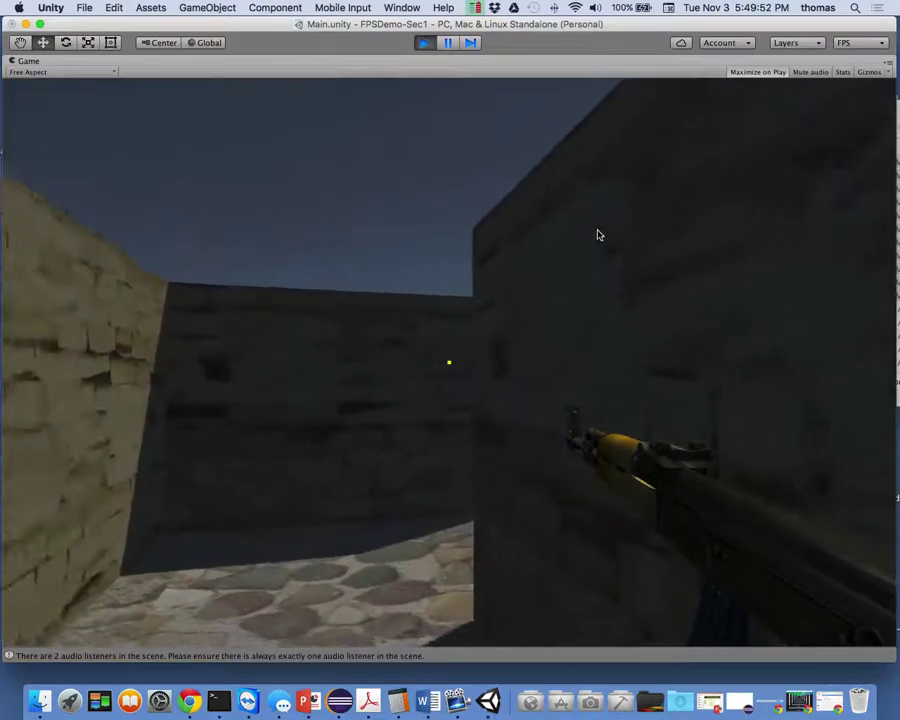
pyautogui.press('w')
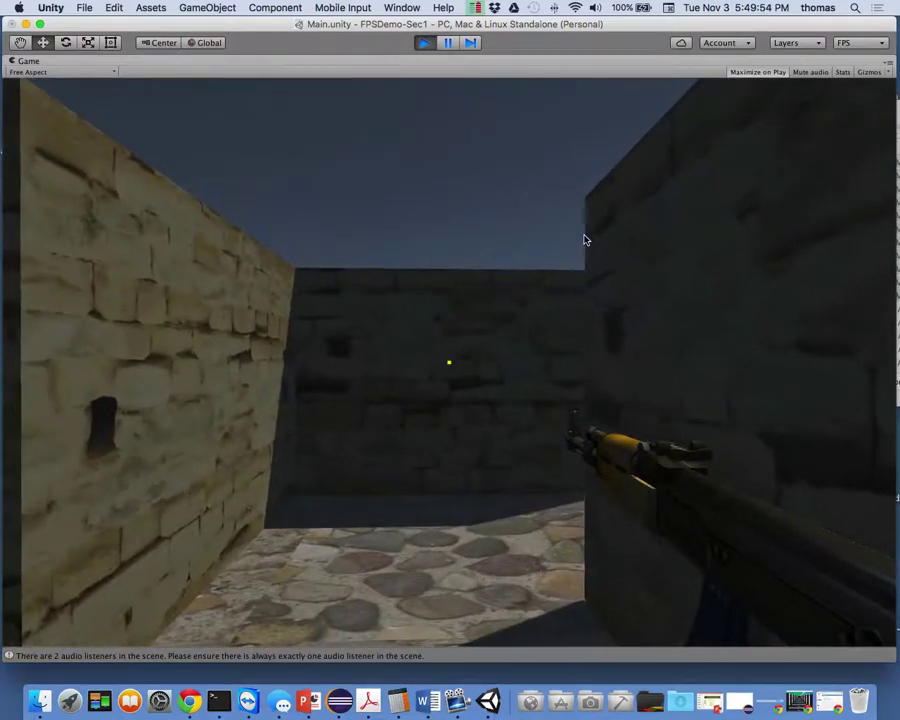
pyautogui.press('w')
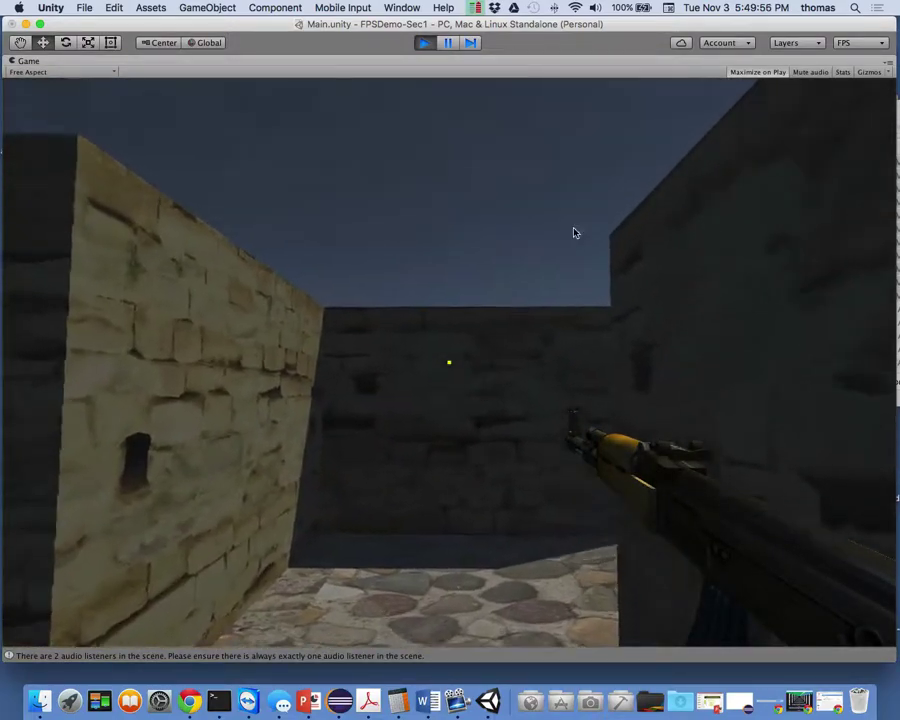
pyautogui.press('w')
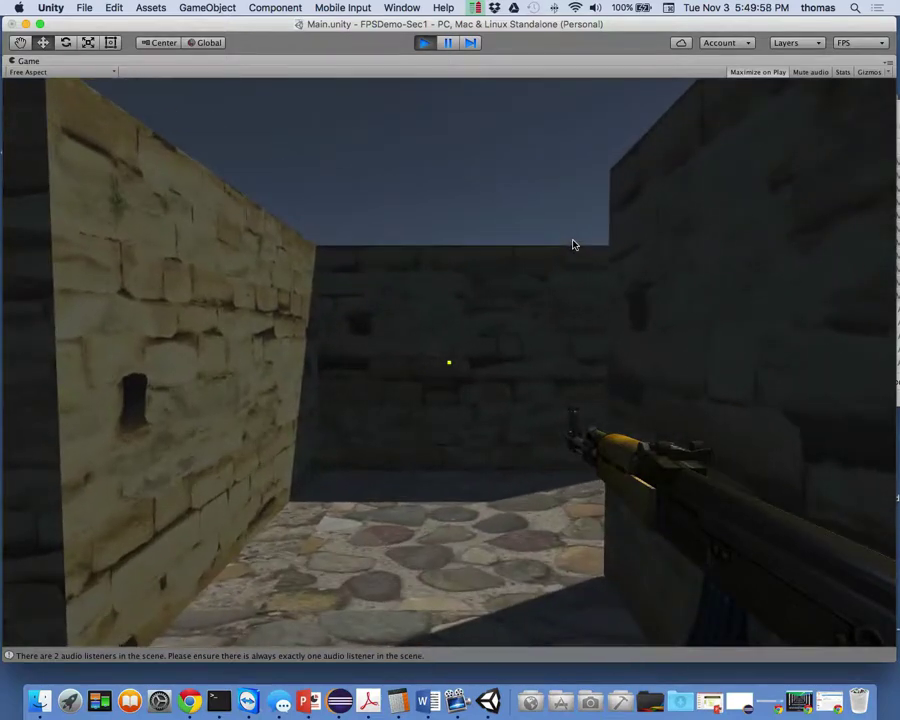
pyautogui.press('w')
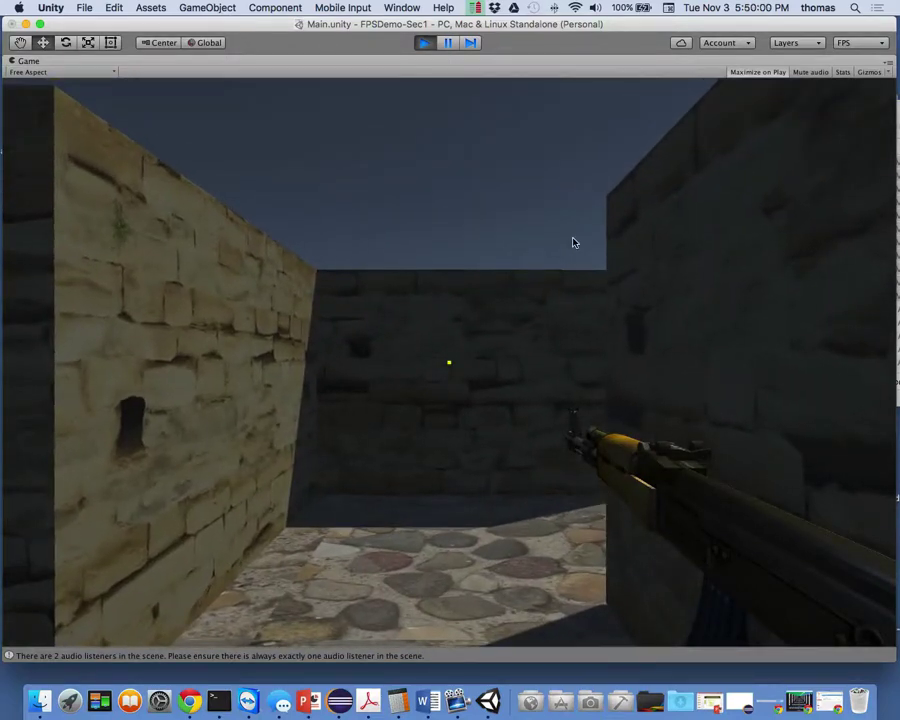
pyautogui.press('w')
pyautogui.press('w')
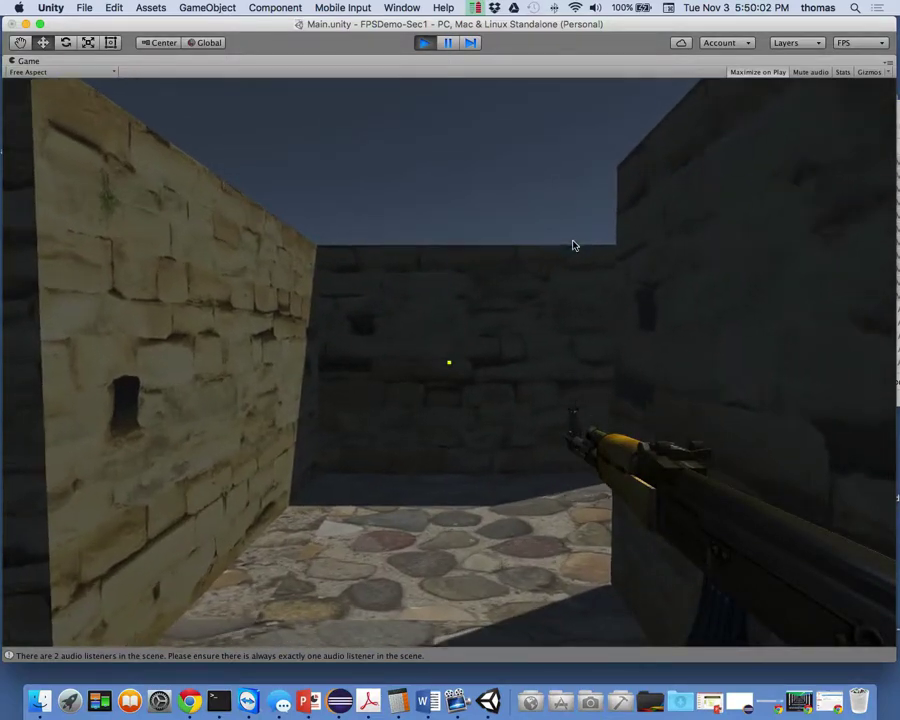
pyautogui.press('w')
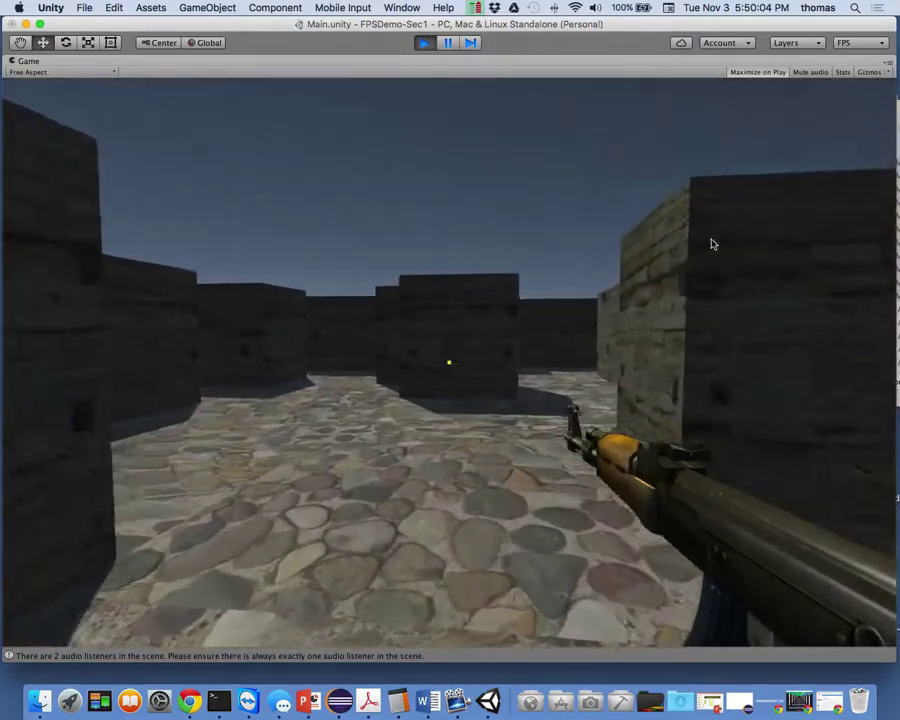
pyautogui.press('w')
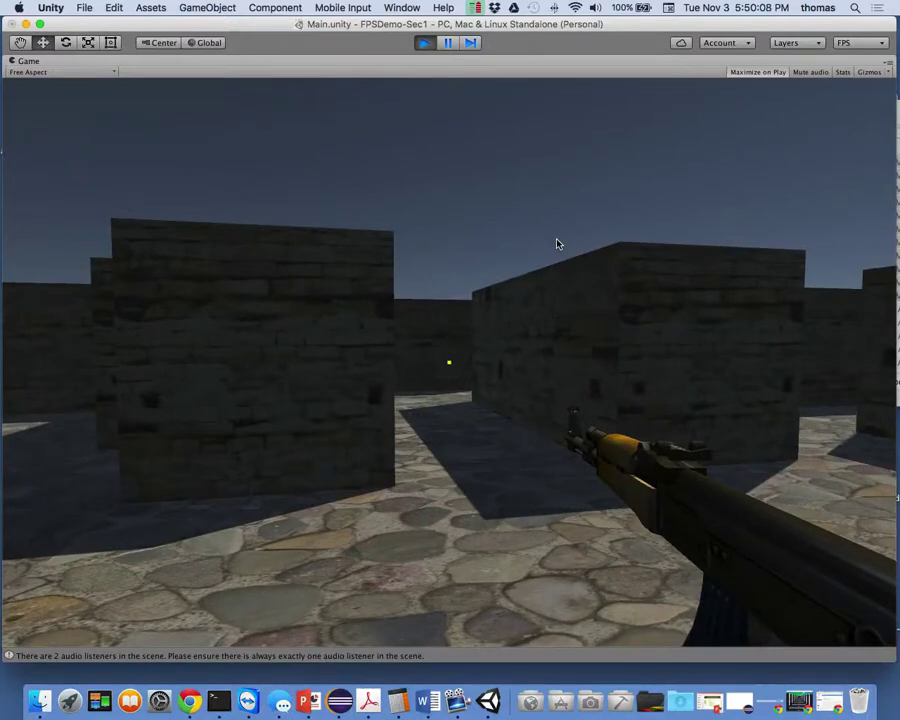
pyautogui.press('w')
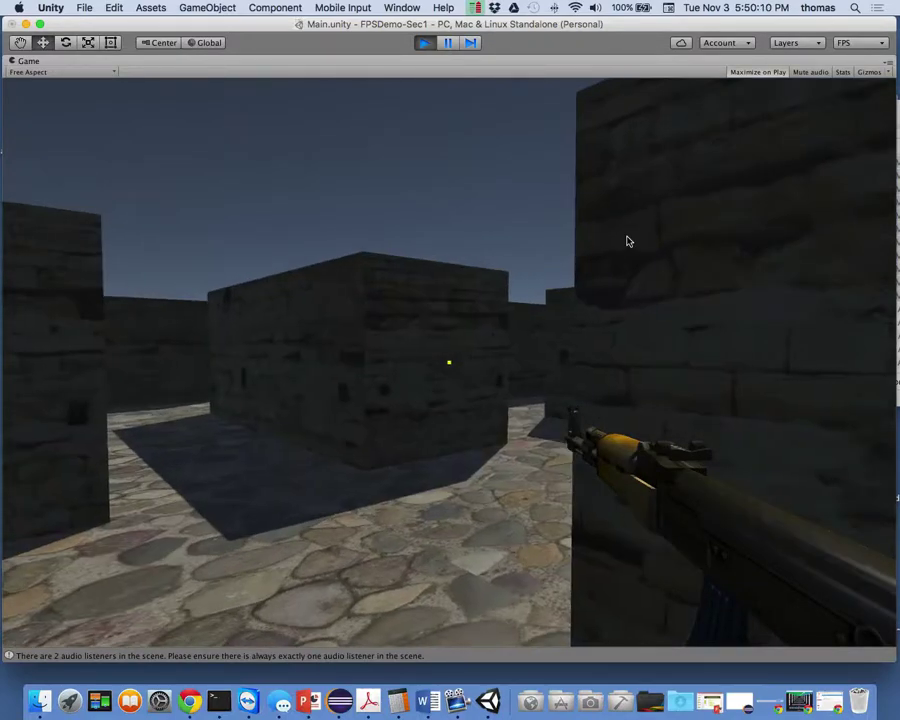
pyautogui.press('w')
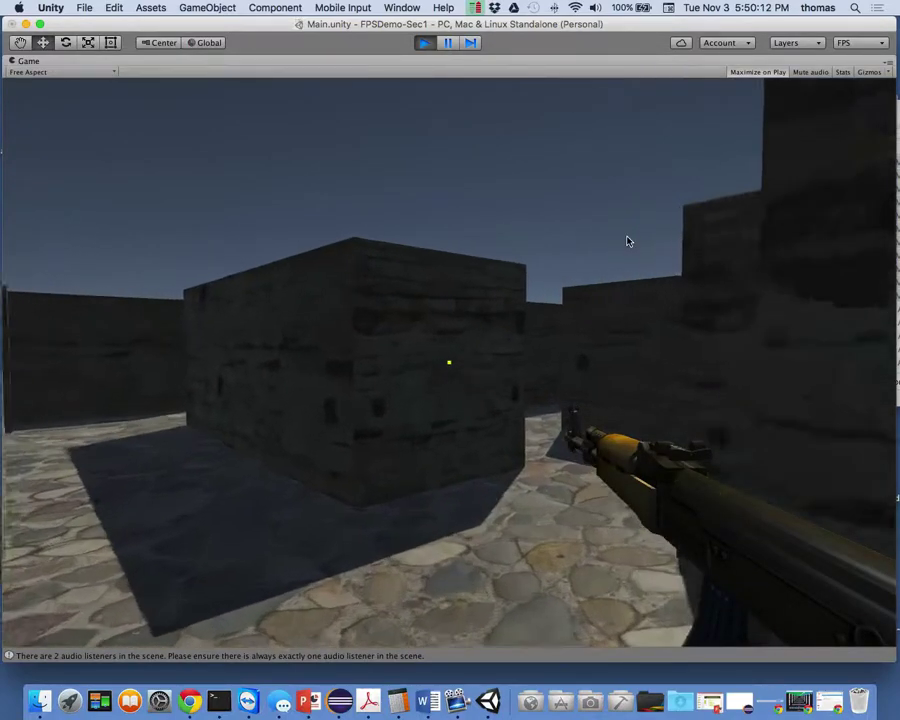
pyautogui.press('w')
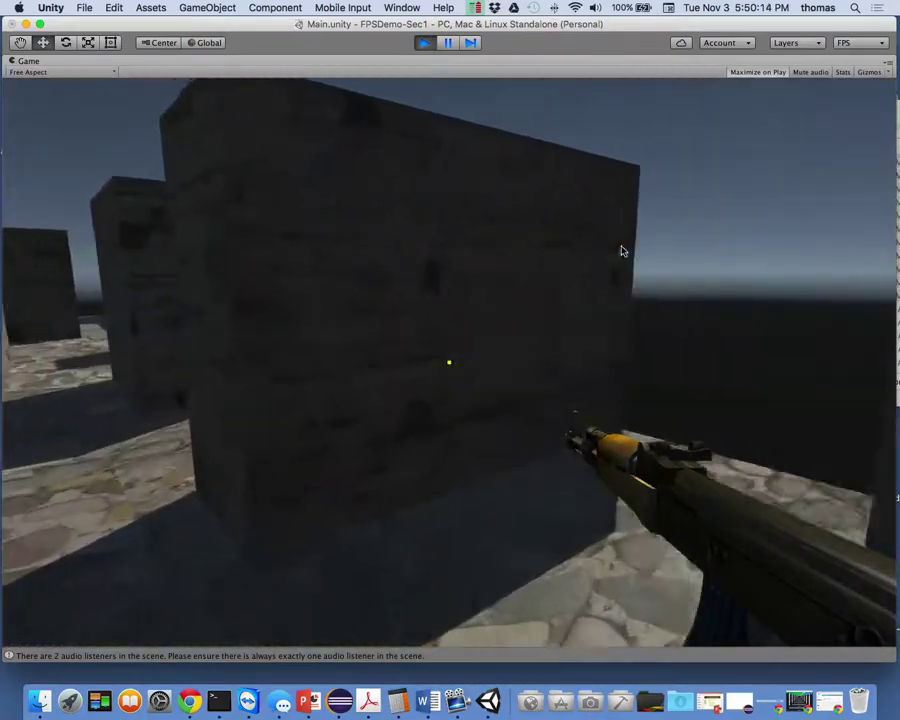
pyautogui.press('w')
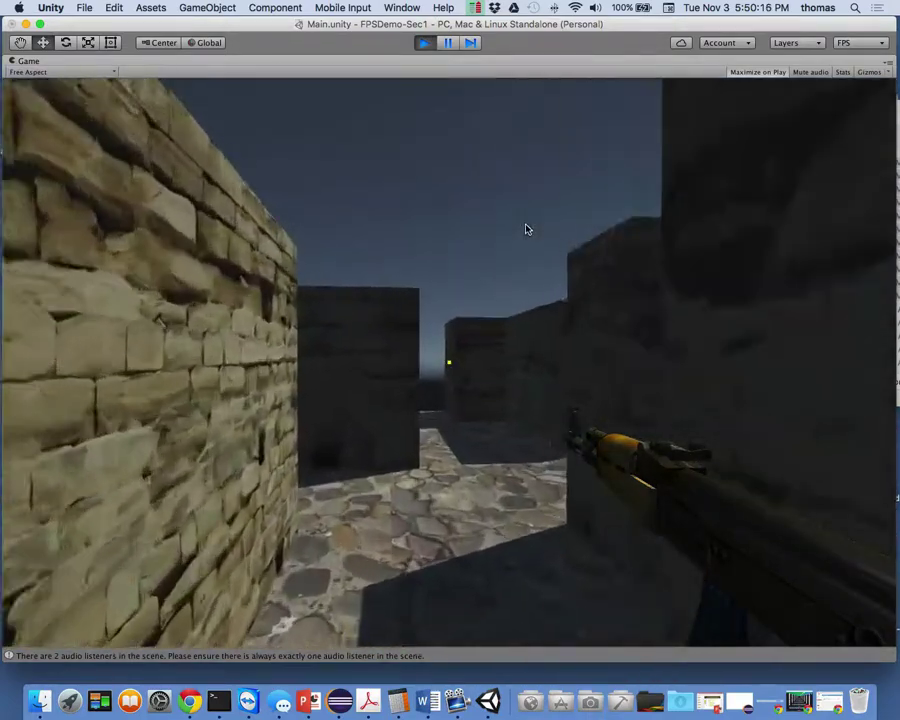
pyautogui.press('w')
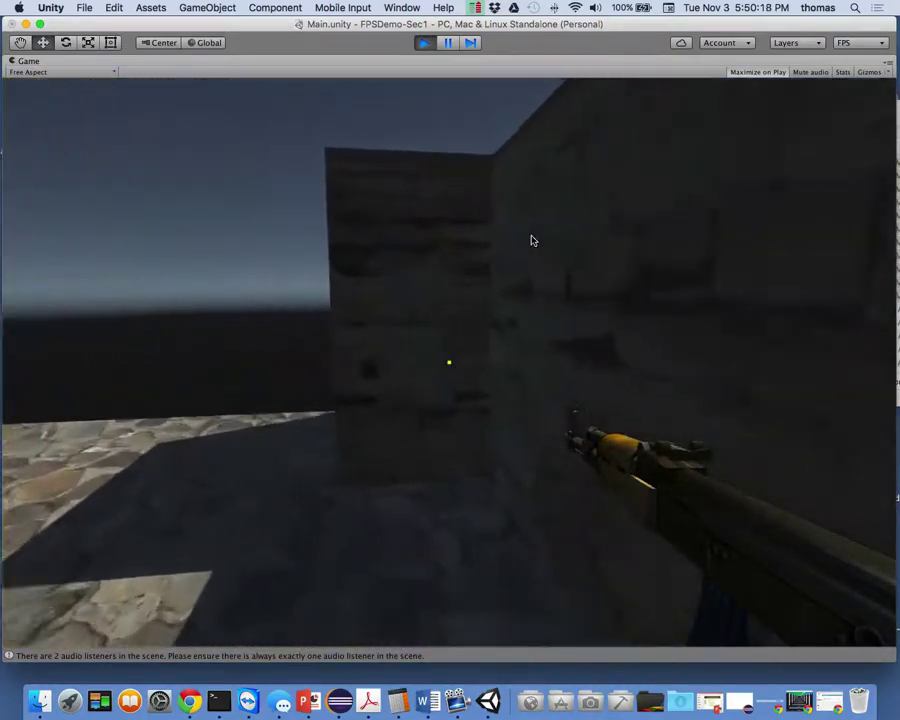
pyautogui.press('w')
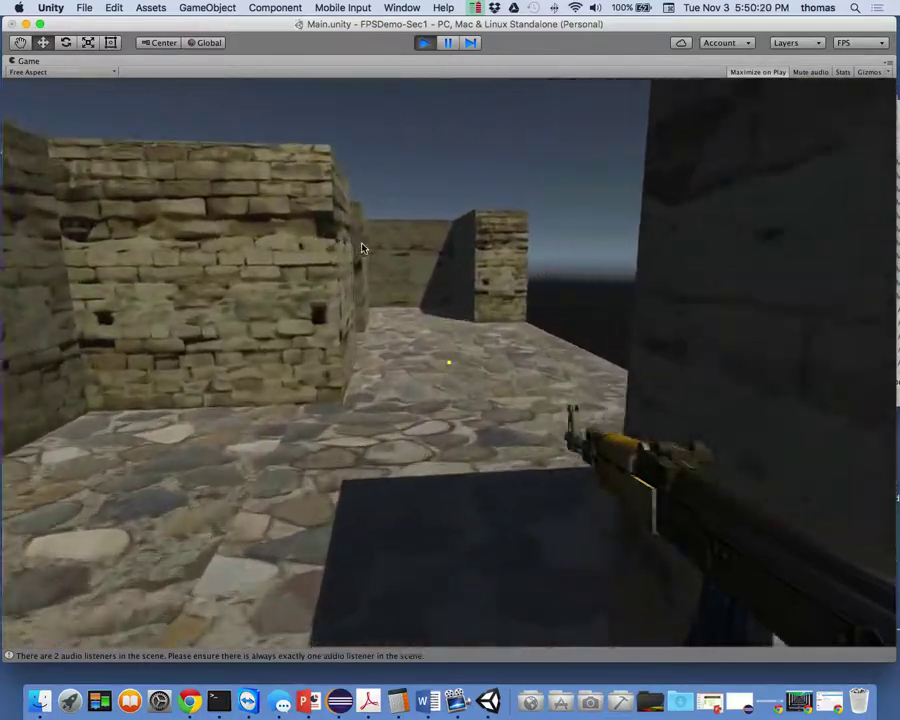
pyautogui.press('w')
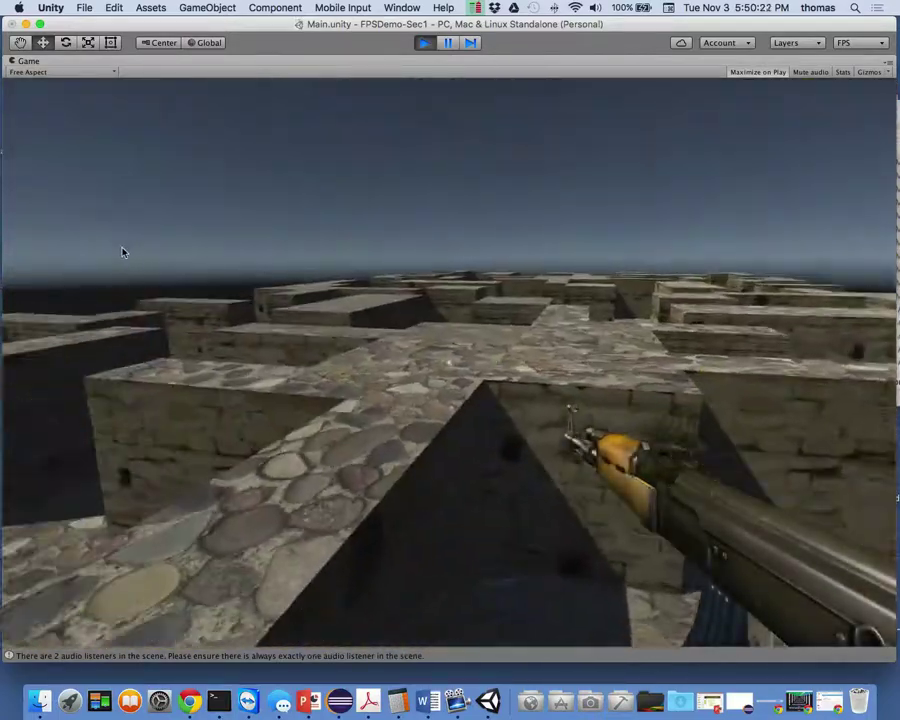
pyautogui.press('w')
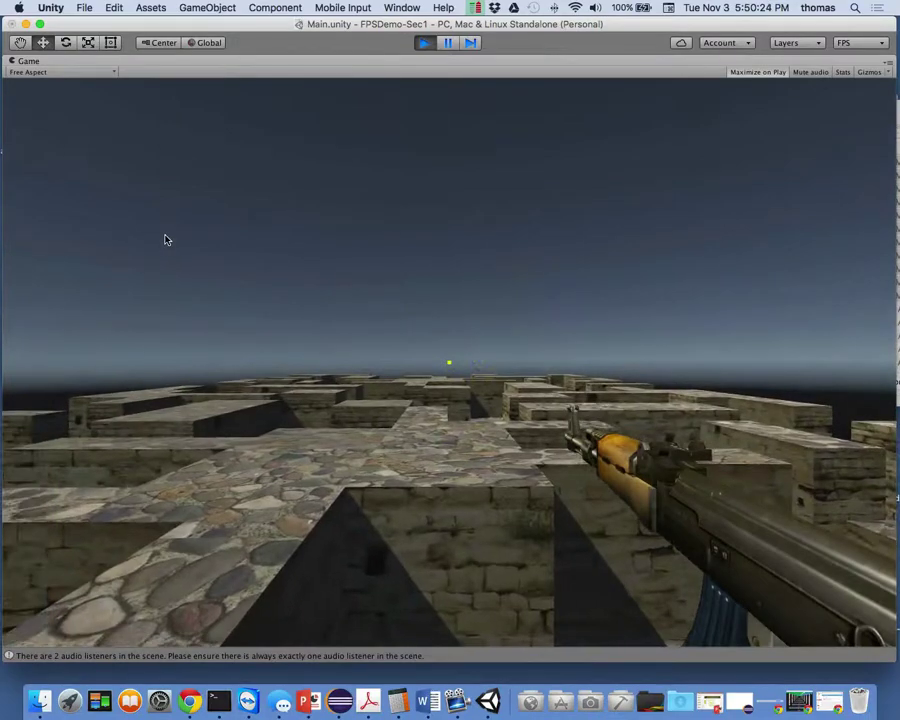
pyautogui.press('w')
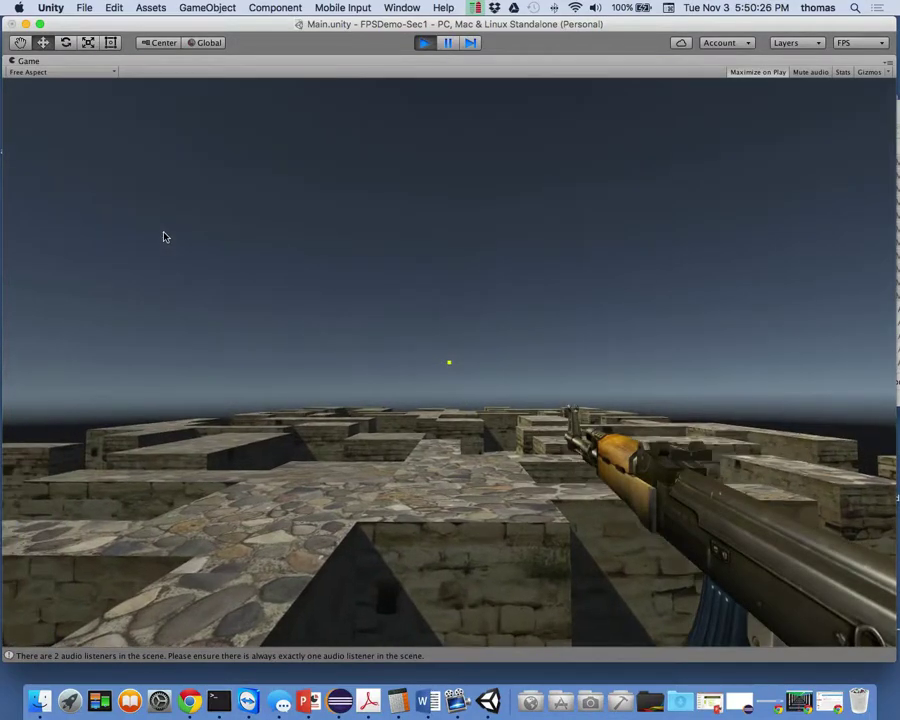
pyautogui.press('w')
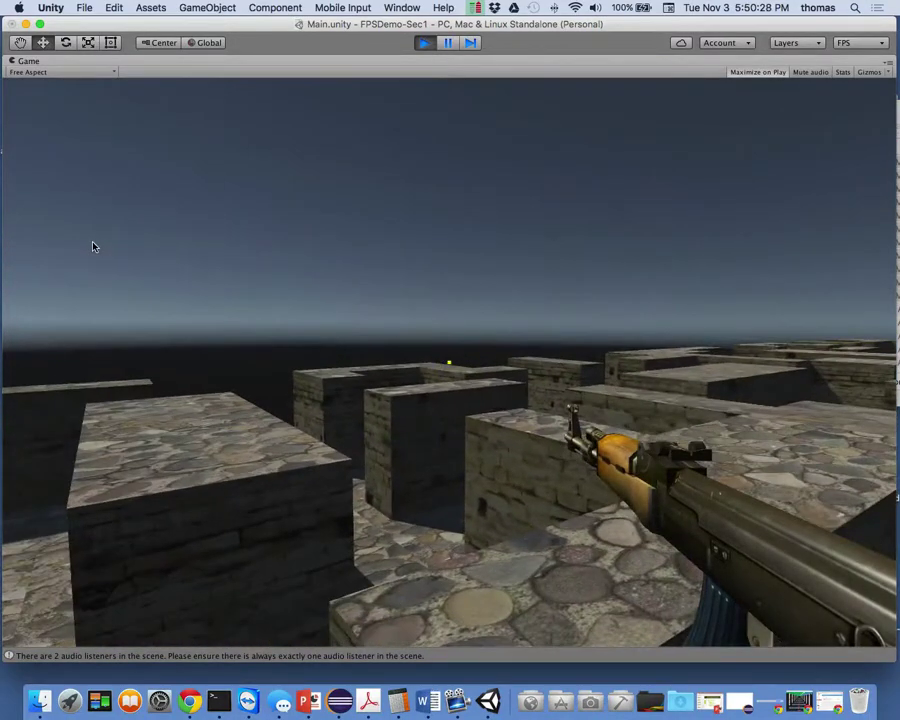
# Walk further through the maze to check the crosshair against walls and sky, and stop the game
pyautogui.press('w')
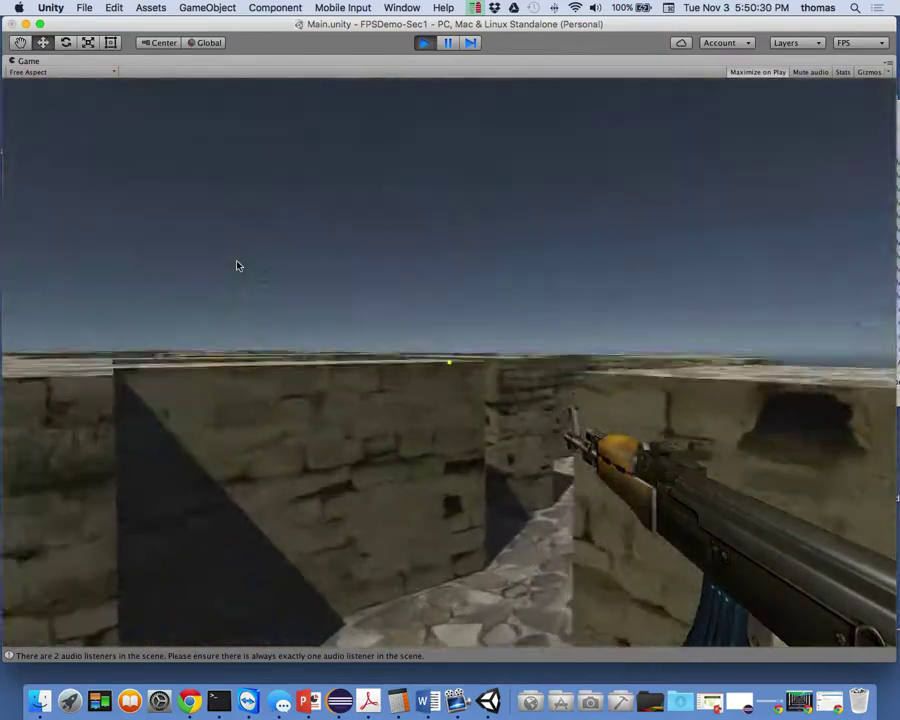
pyautogui.press('w')
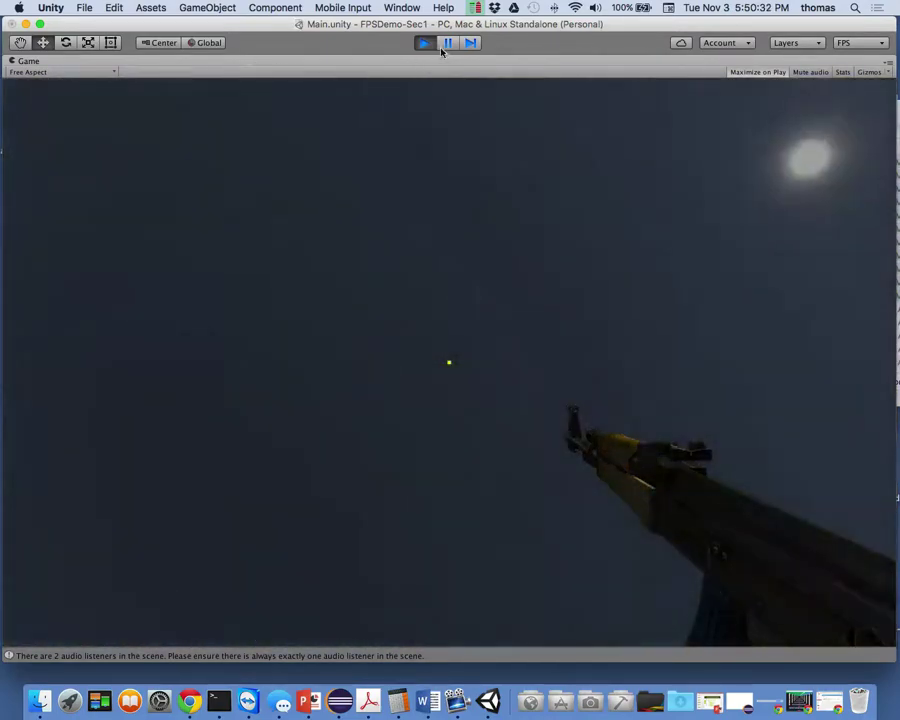
pyautogui.click(424, 43)
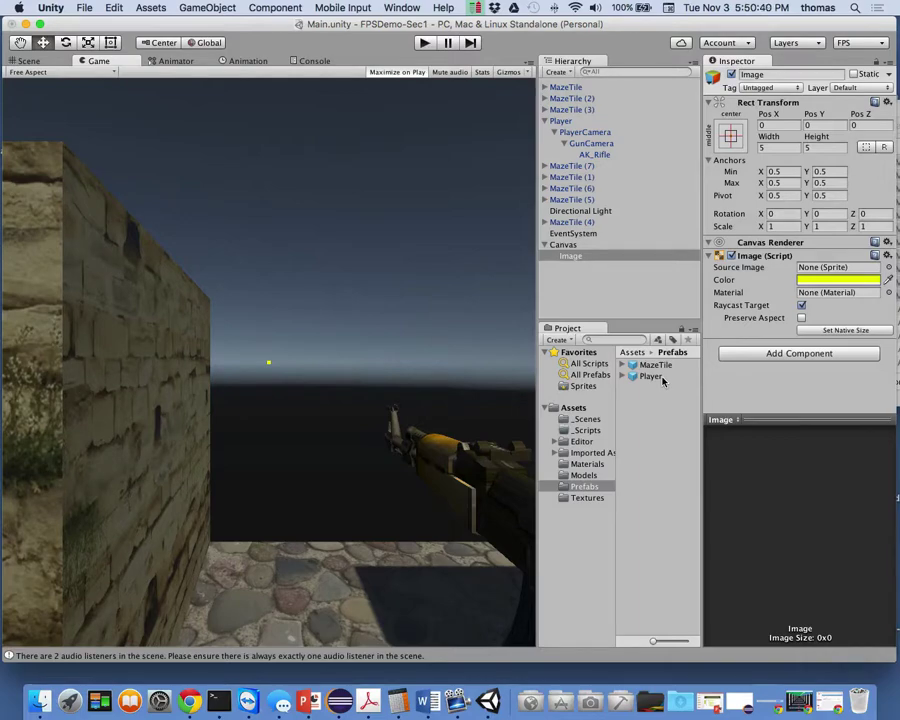
# Enable Alpha from Grayscale in the import settings of the AK_sight texture in the Models folder
pyautogui.click(597, 477)
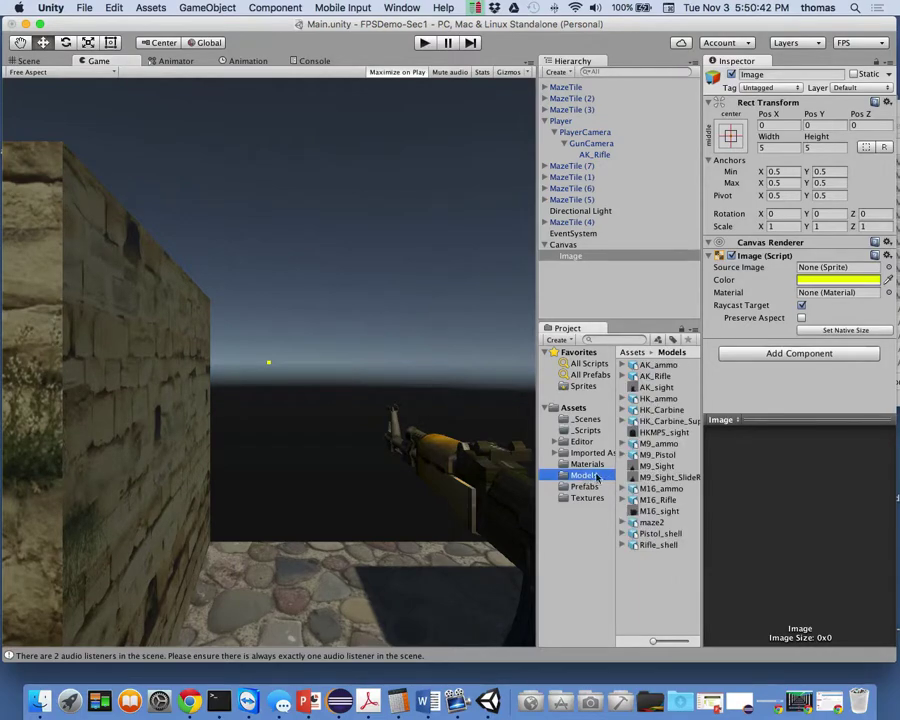
pyautogui.click(668, 388)
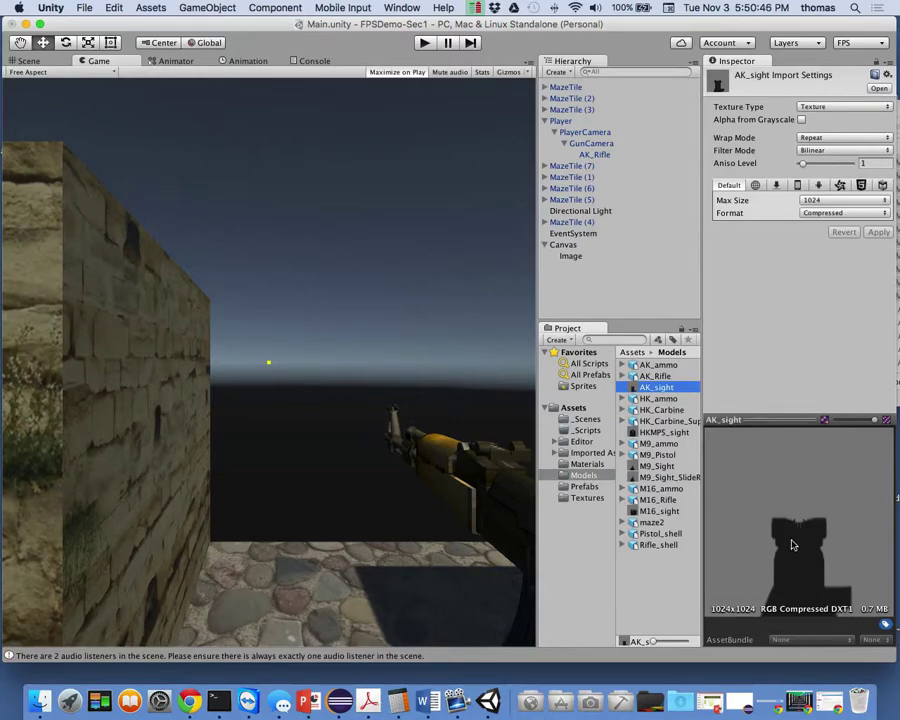
pyautogui.click(801, 120)
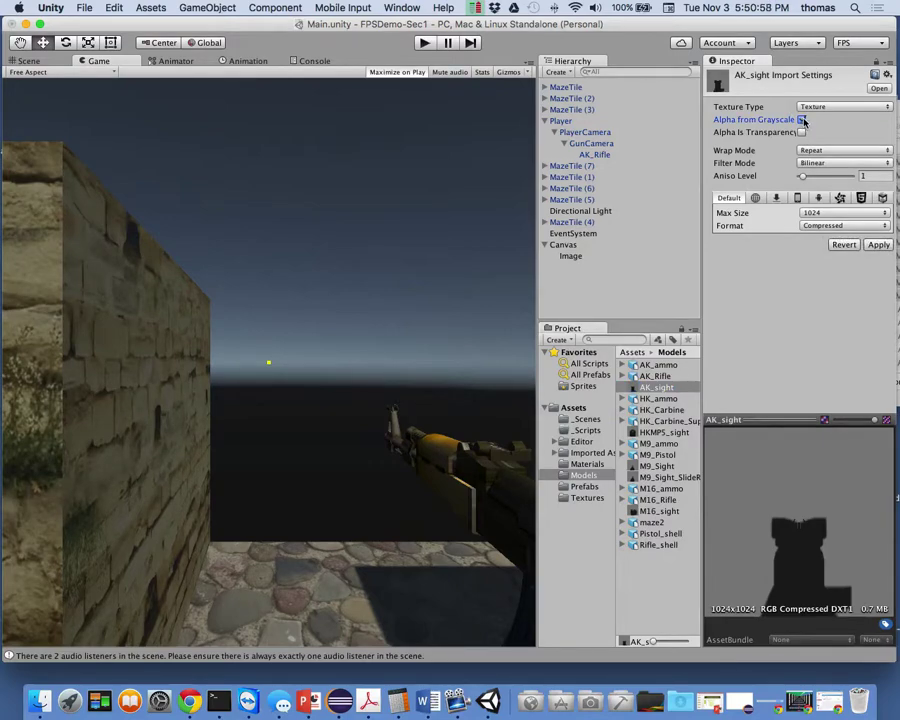
# Try AK_sight as the texture of AK_Rifle with Alpha Is Transparency enabled in its import settings, applying the pending changes
pyautogui.click(802, 133)
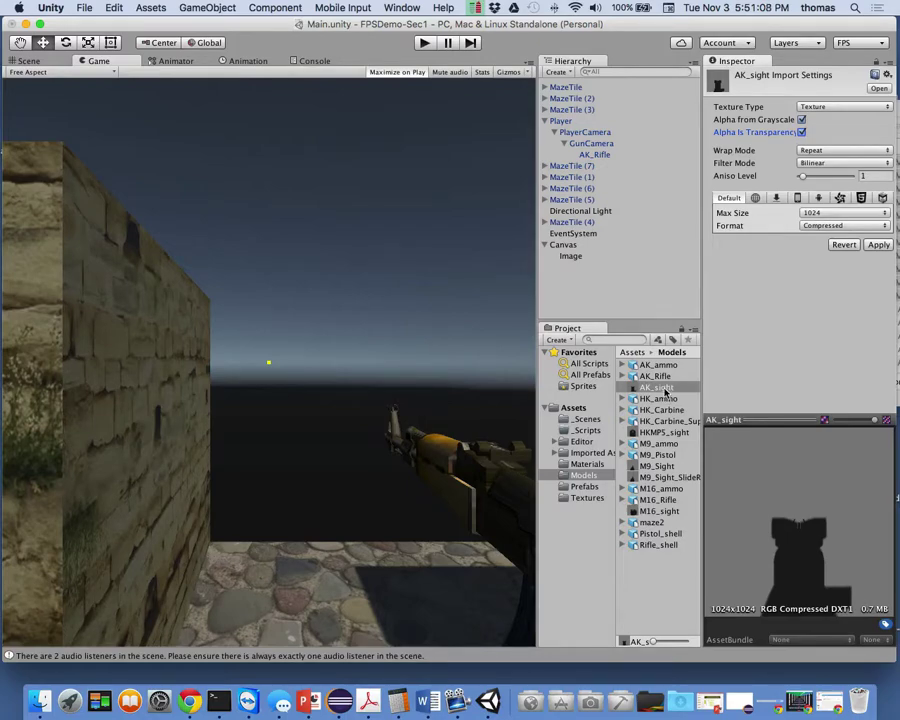
pyautogui.moveTo(662, 388); pyautogui.dragTo(384, 346)
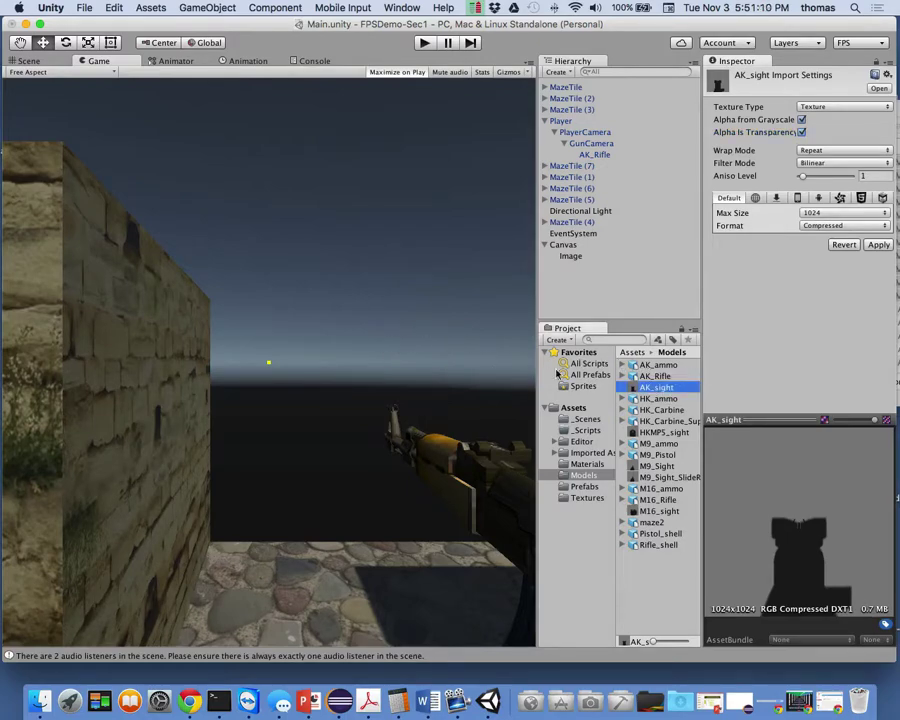
pyautogui.moveTo(656, 388); pyautogui.dragTo(579, 155)
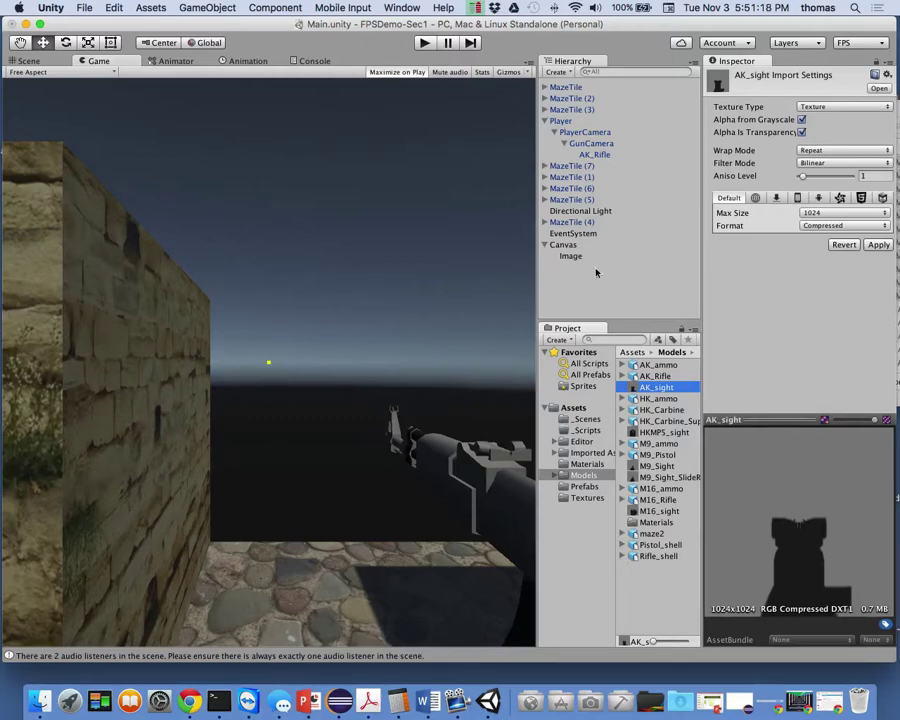
pyautogui.click(596, 155)
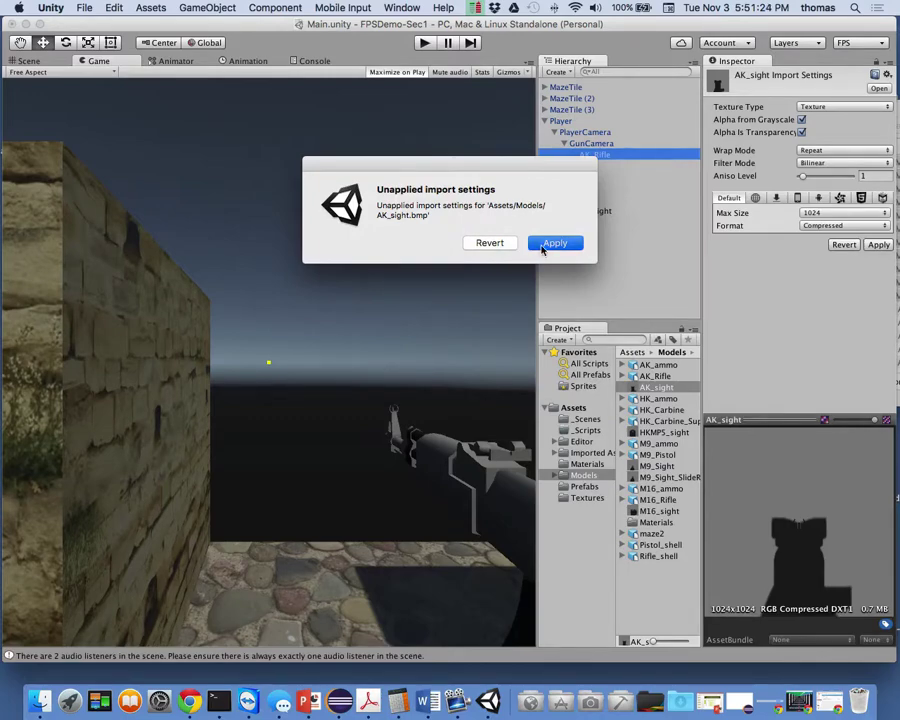
pyautogui.click(548, 245)
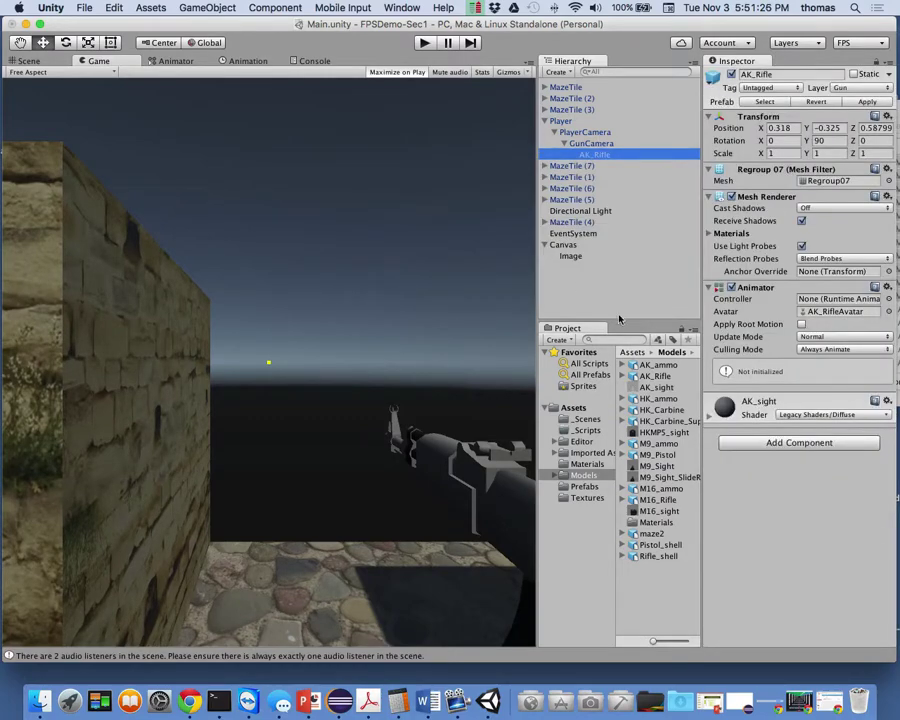
# Examine the AK_sight texture preview and inspect the AK_Rifle model up close from several angles in the scene
pyautogui.press('Up')
pyautogui.press('Up')
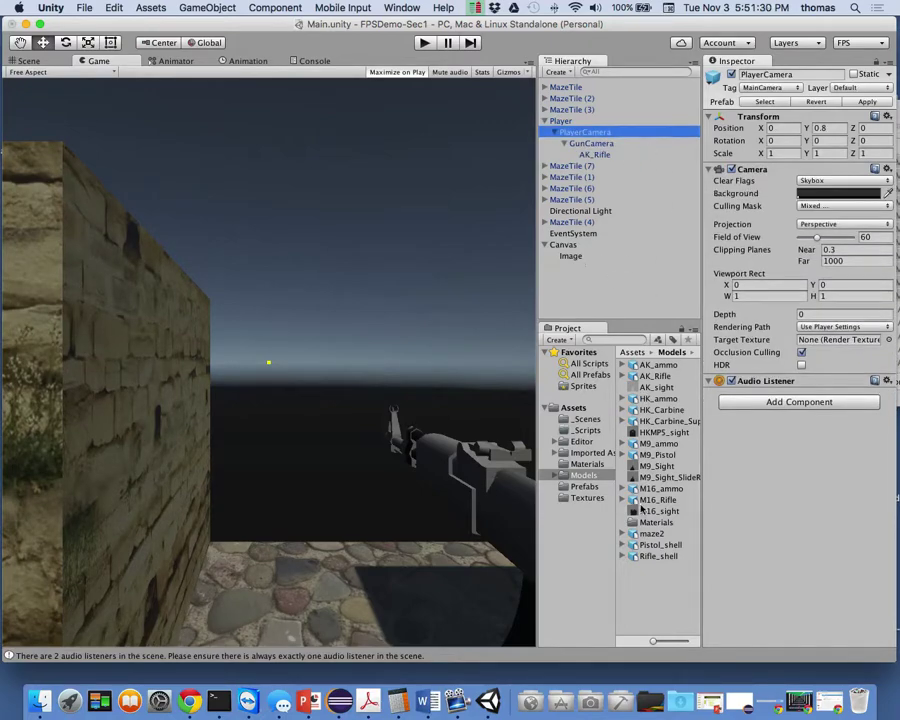
pyautogui.click(661, 389)
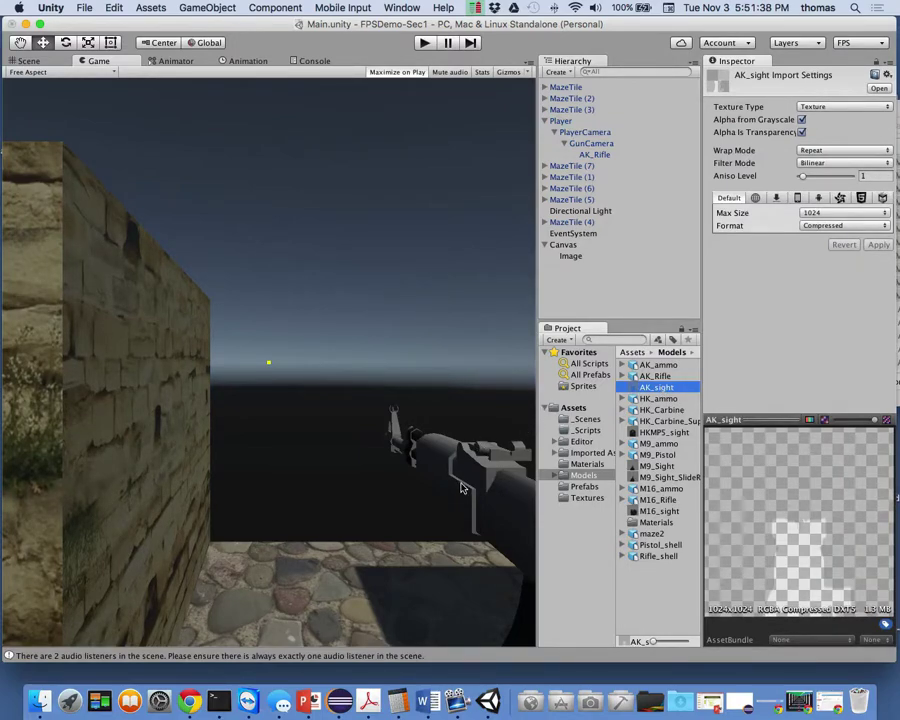
pyautogui.click(28, 60)
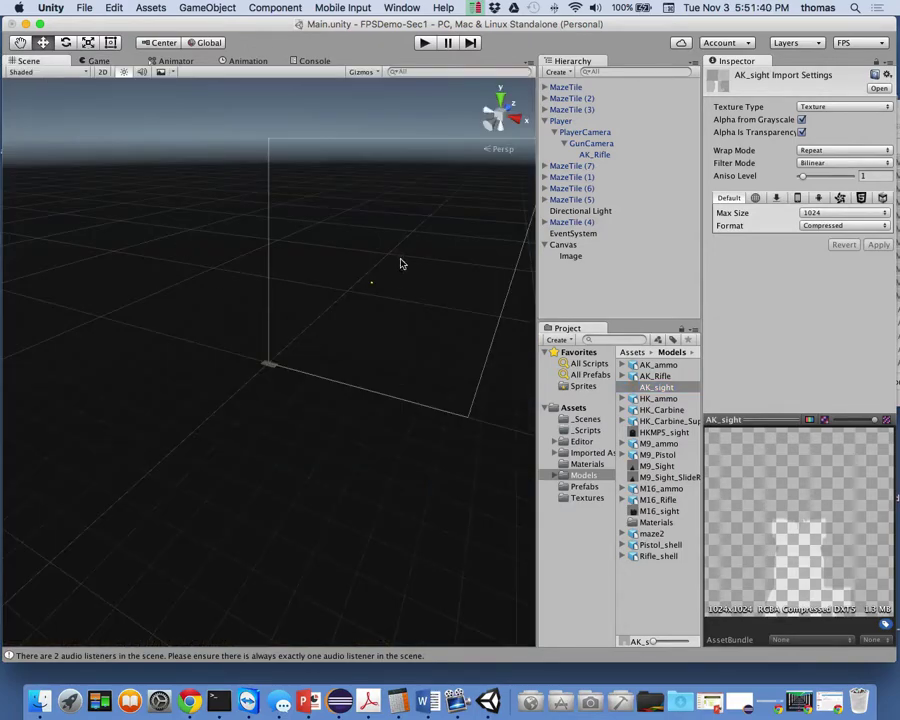
pyautogui.click(593, 154)
pyautogui.press('f')
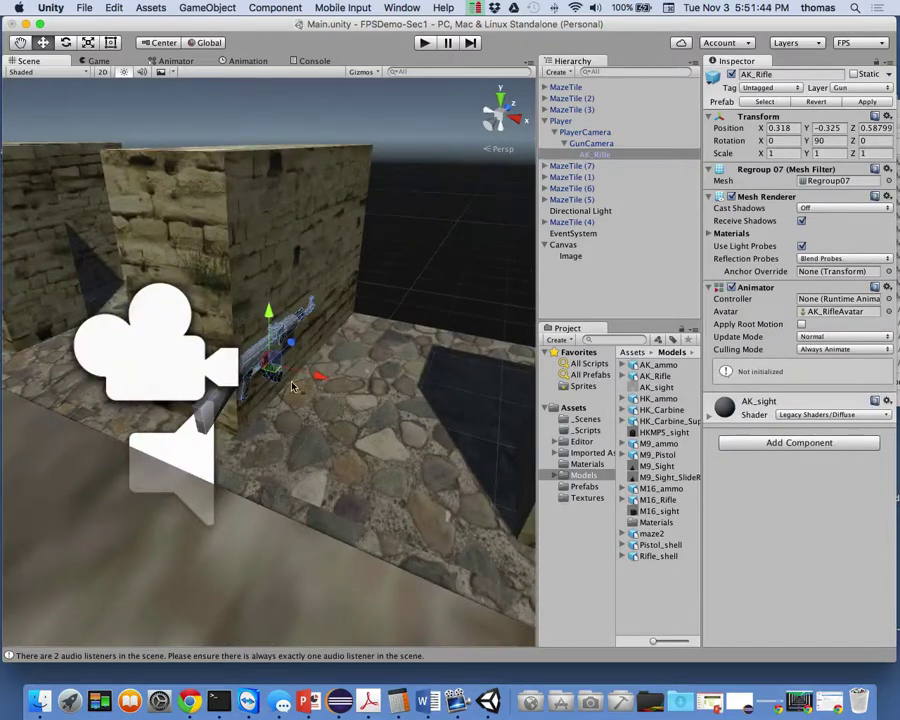
pyautogui.scroll(5, 293, 387)
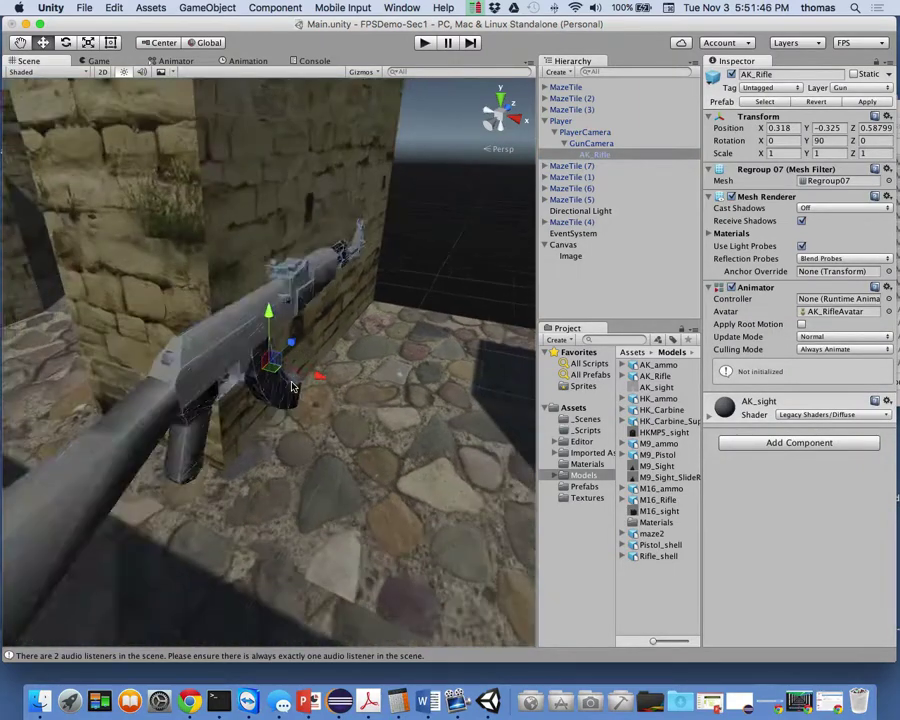
pyautogui.scroll(-2, 290, 395)
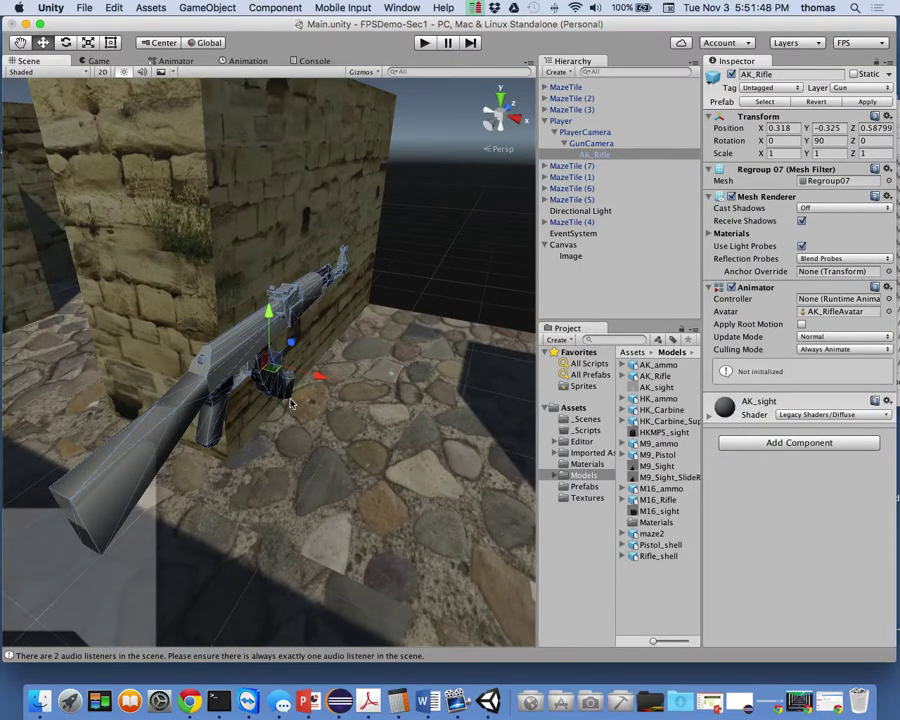
pyautogui.keyDown('alt'); pyautogui.moveTo(291, 404); pyautogui.dragTo(307, 347); pyautogui.keyUp('alt')
pyautogui.scroll(3, 307, 347)
pyautogui.keyDown('alt'); pyautogui.moveTo(218, 244); pyautogui.dragTo(400, 310); pyautogui.keyUp('alt')
pyautogui.keyDown('alt'); pyautogui.moveTo(330, 300); pyautogui.dragTo(281, 298); pyautogui.keyUp('alt')
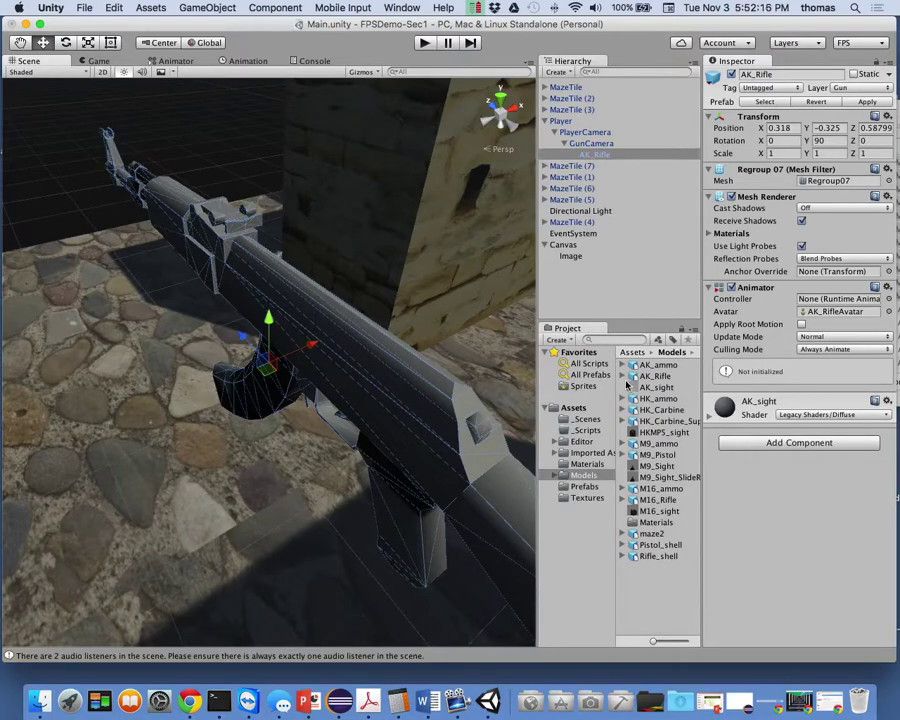
# Inspect the AK_Rifle asset's contents, the AK_sight import settings, both player cameras, and the Canvas and its Image for the rifle's appearance problem
pyautogui.click(624, 376)
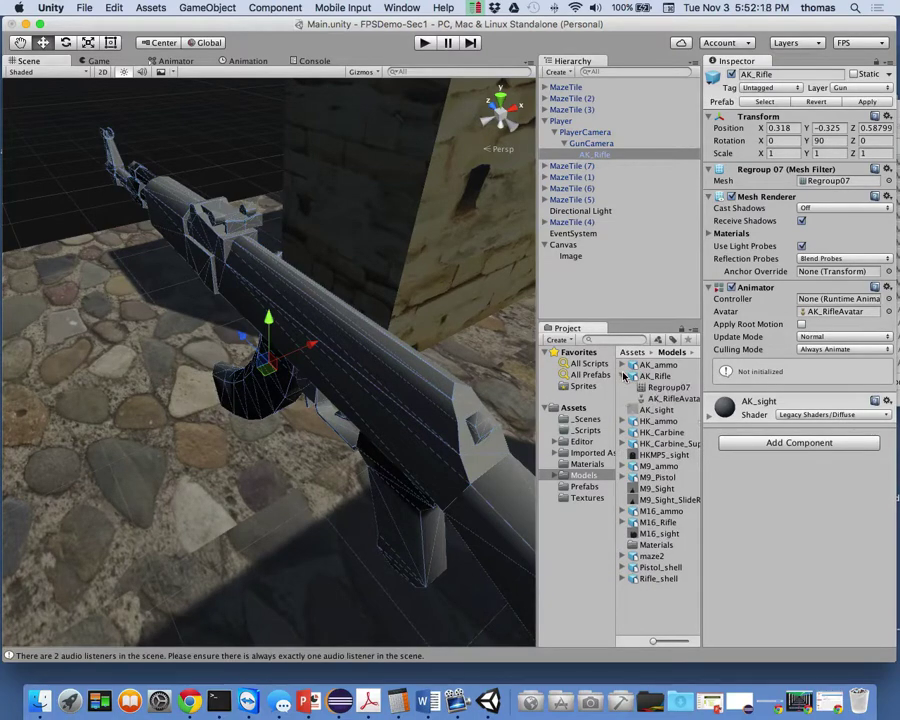
pyautogui.click(624, 376)
pyautogui.click(656, 387)
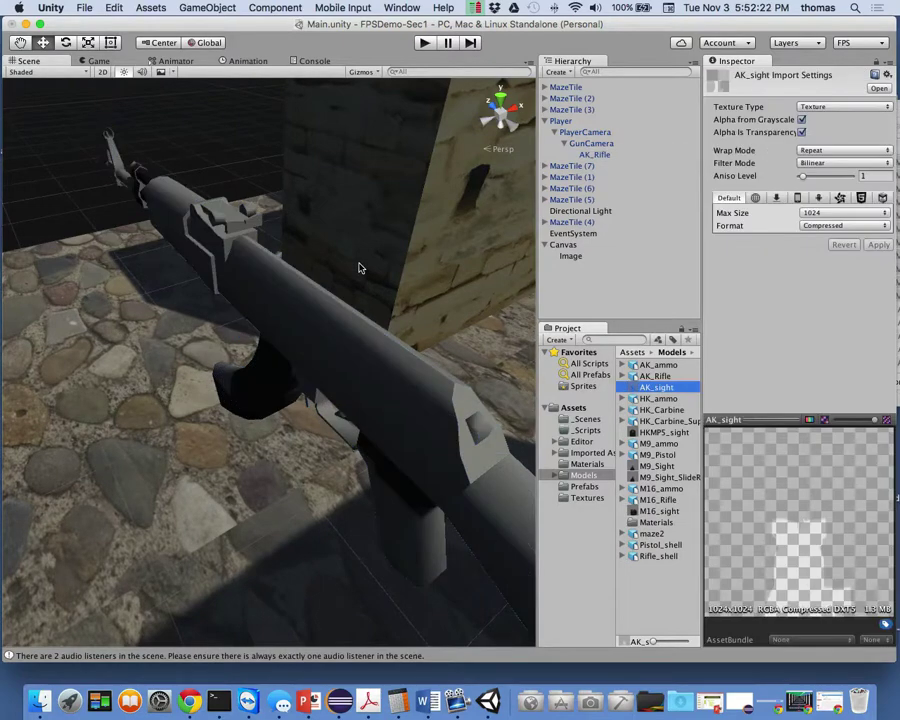
pyautogui.click(360, 268)
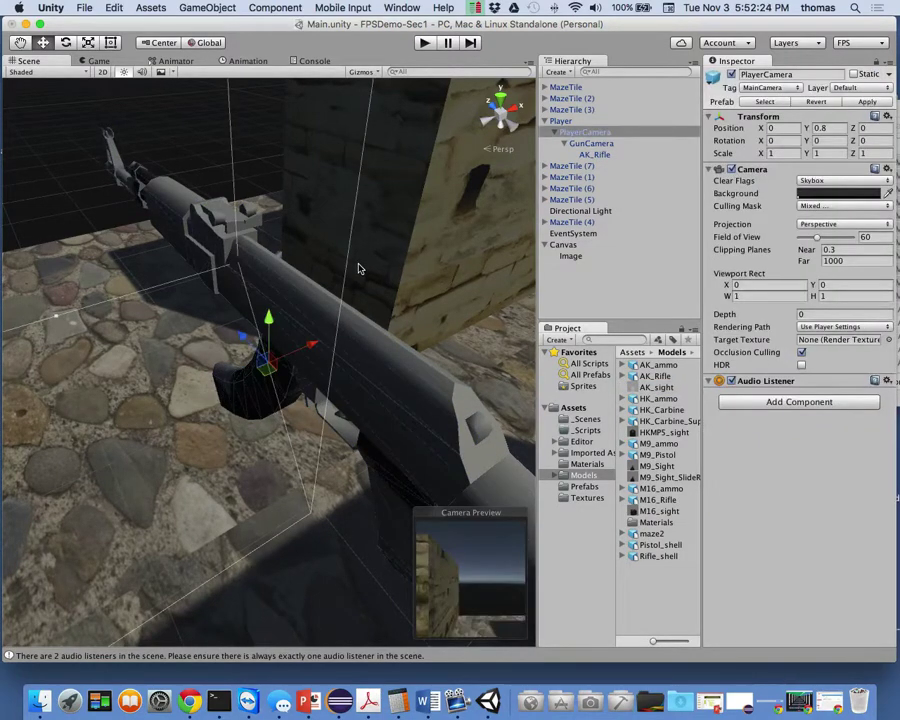
pyautogui.click(347, 337)
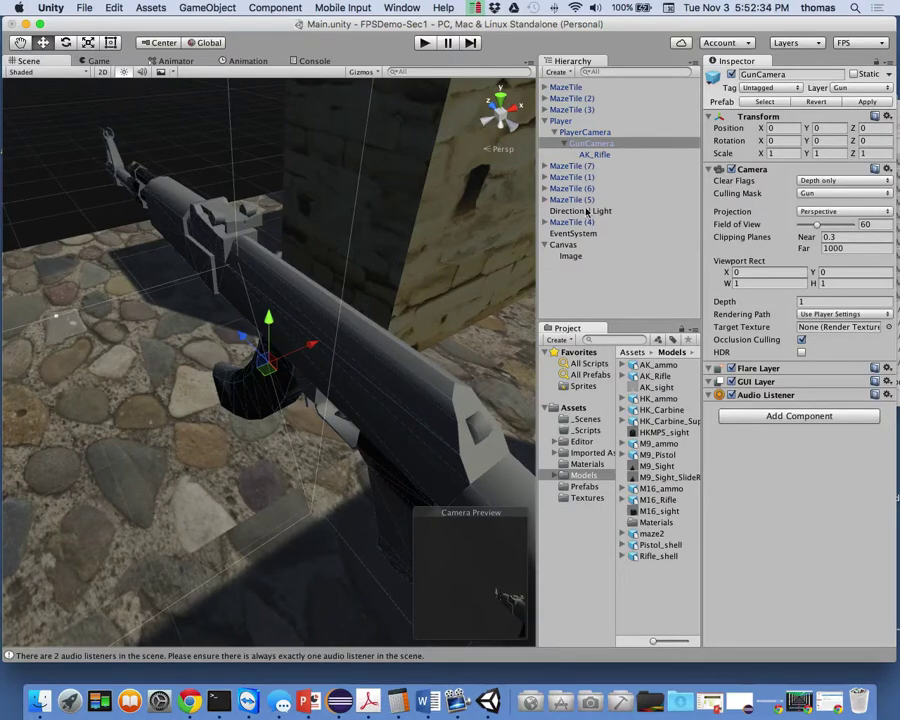
pyautogui.click(570, 257)
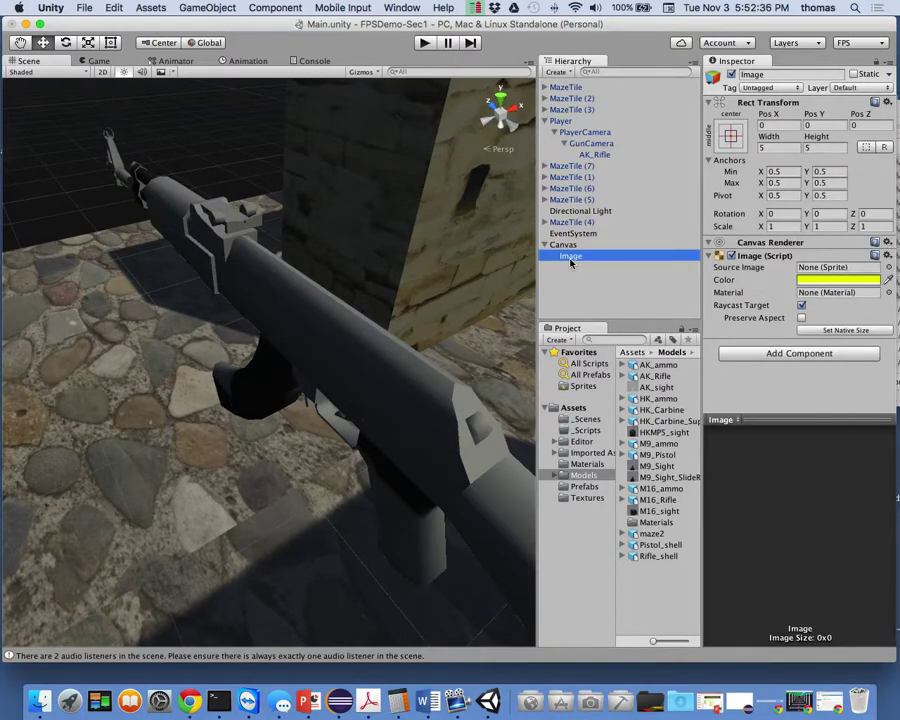
pyautogui.click(566, 244)
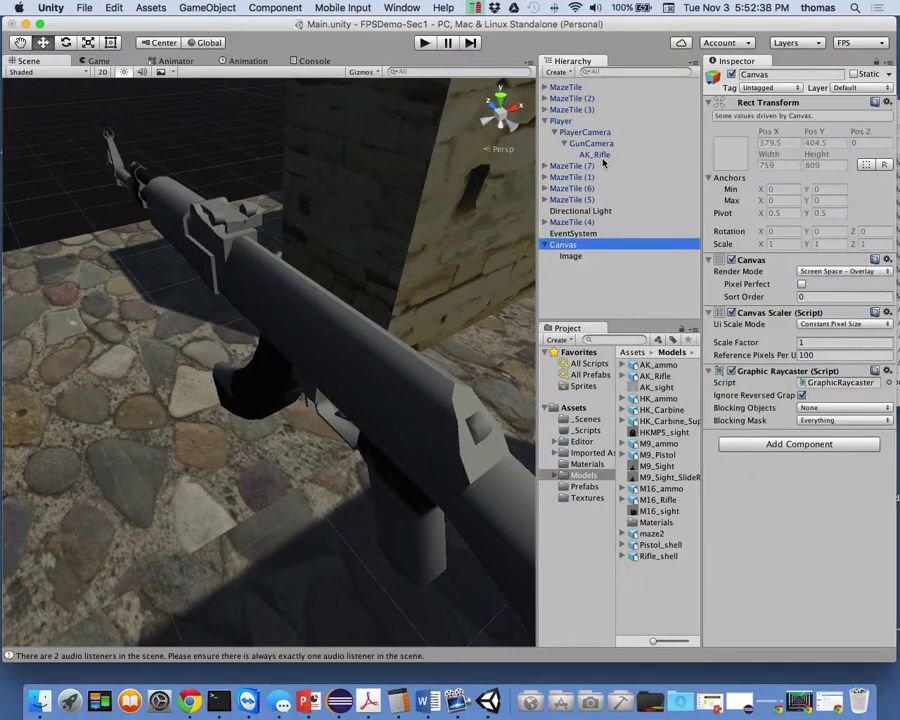
pyautogui.click(600, 155)
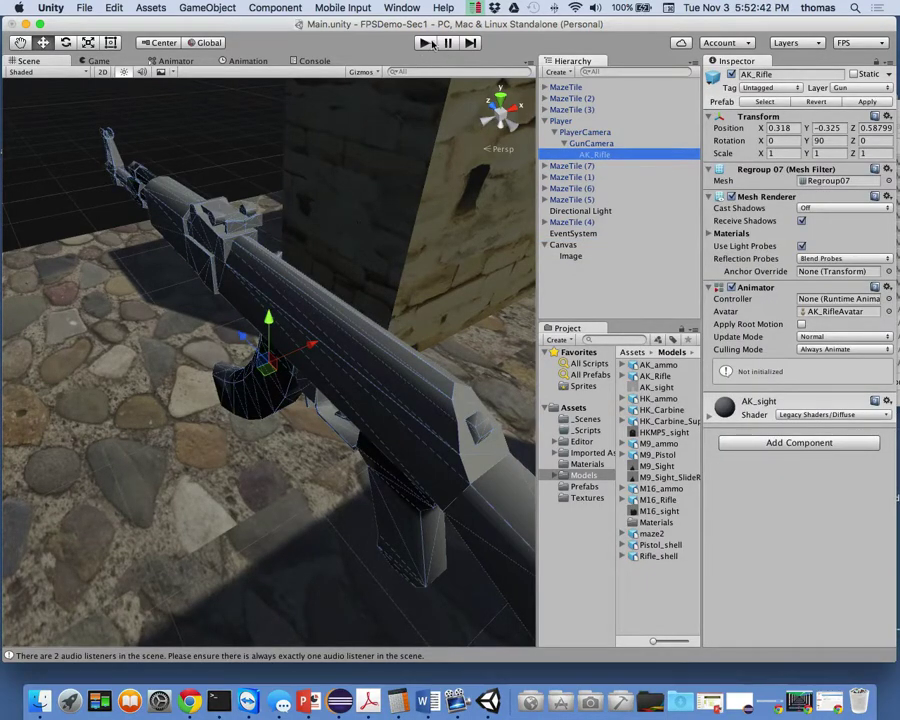
# Play-test the scene, moving through the maze to check how the rifle looks, and stop the game
pyautogui.press('super+p')
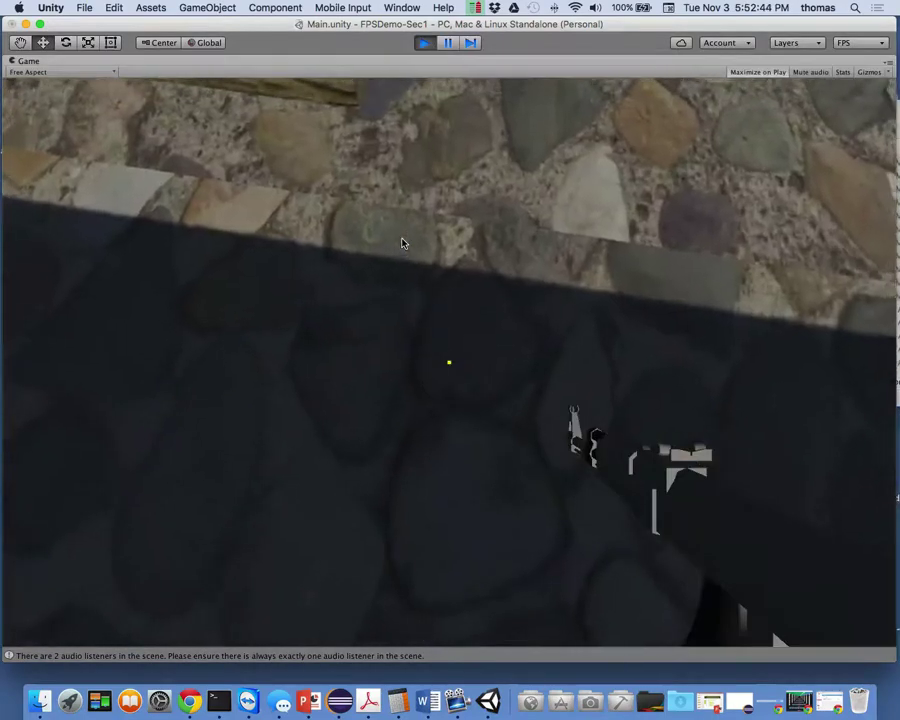
pyautogui.press('w')
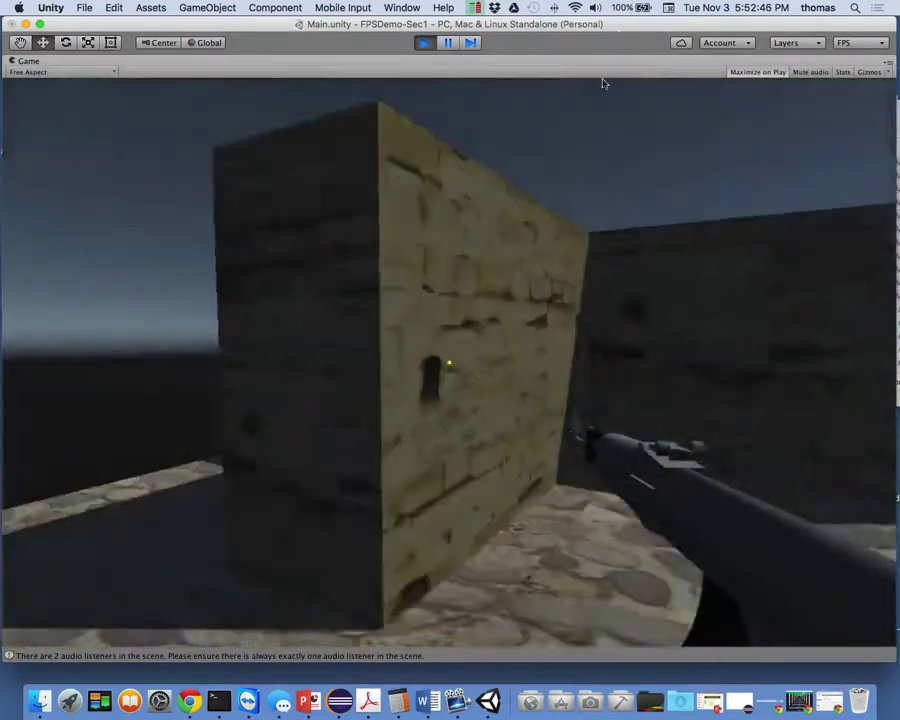
pyautogui.press('w')
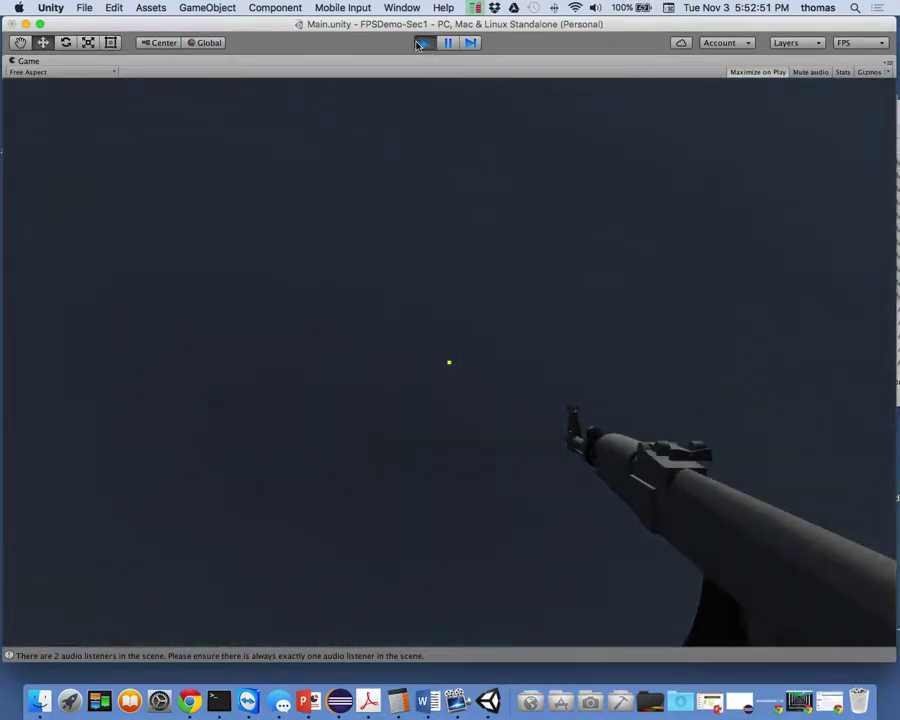
pyautogui.click(422, 43)
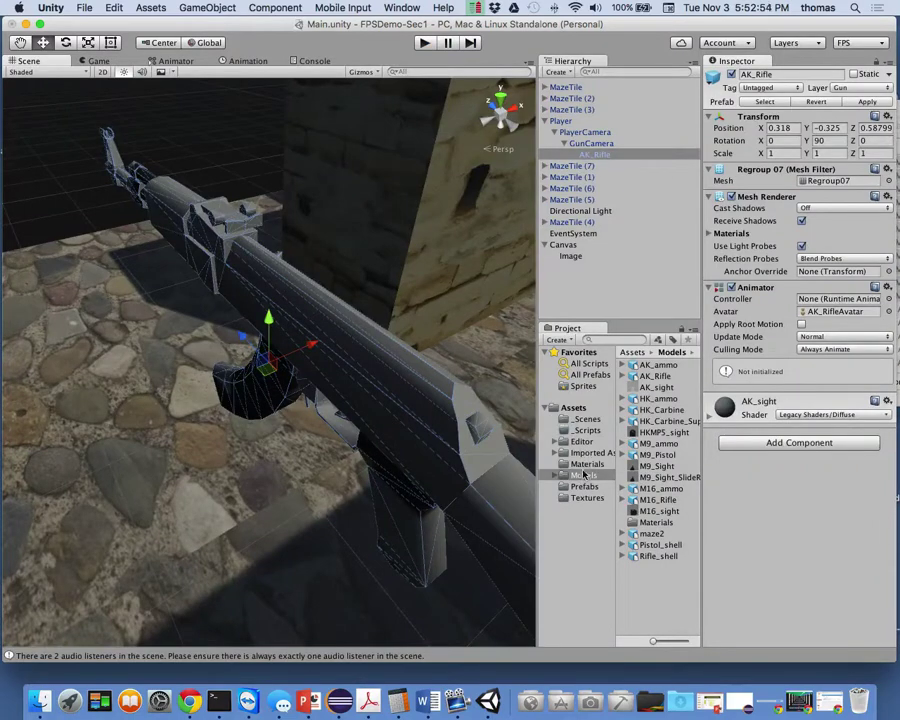
# Assign the AKTex texture to AK_Rifle, apply the change to its prefab, and expand the AKTex material's properties
pyautogui.click(572, 497)
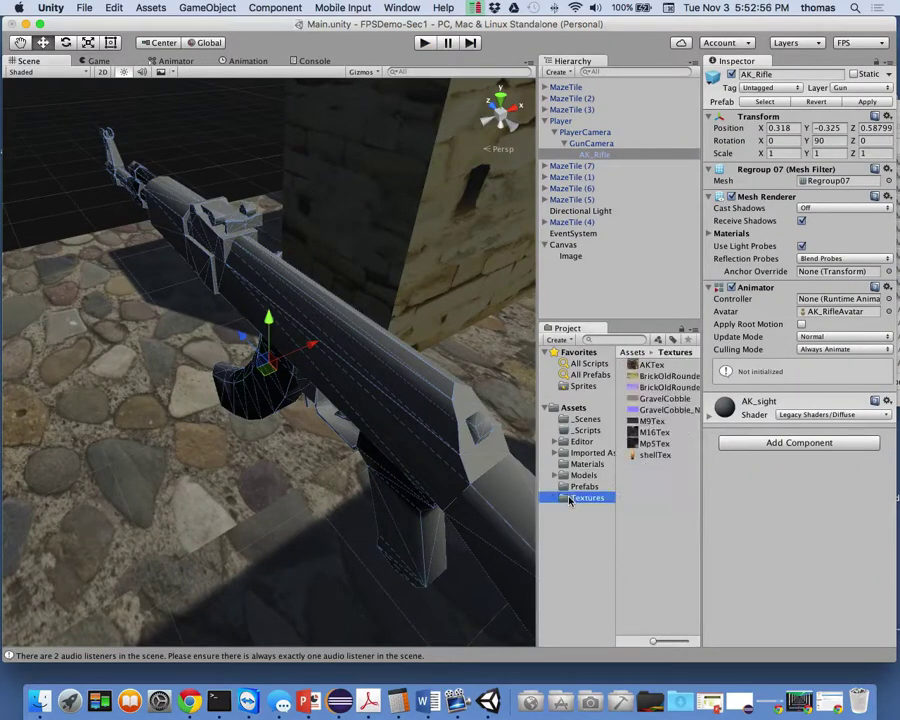
pyautogui.moveTo(633, 366); pyautogui.dragTo(482, 384)
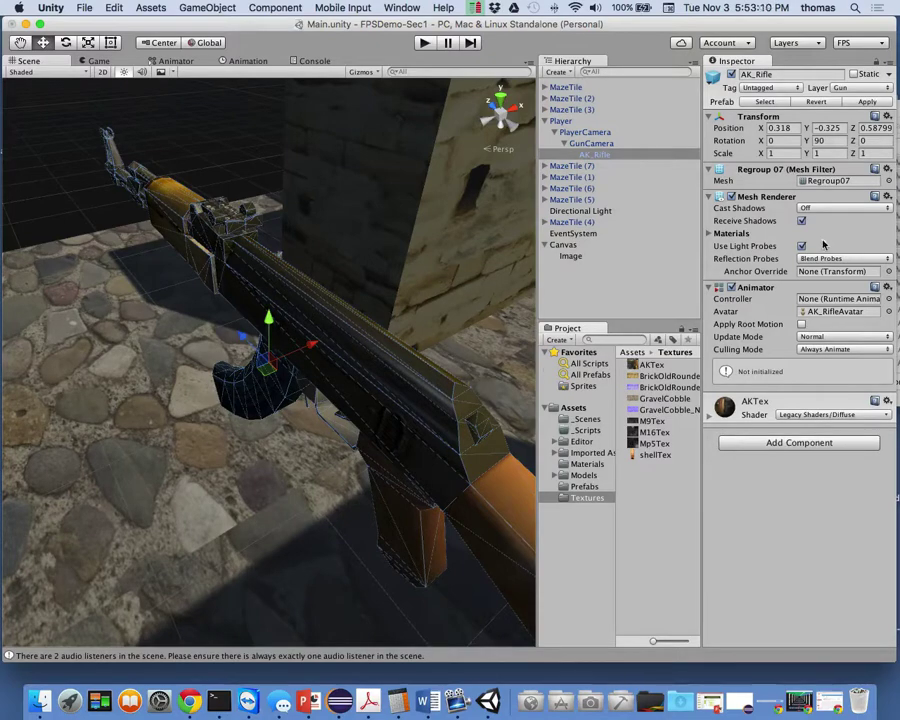
pyautogui.click(866, 102)
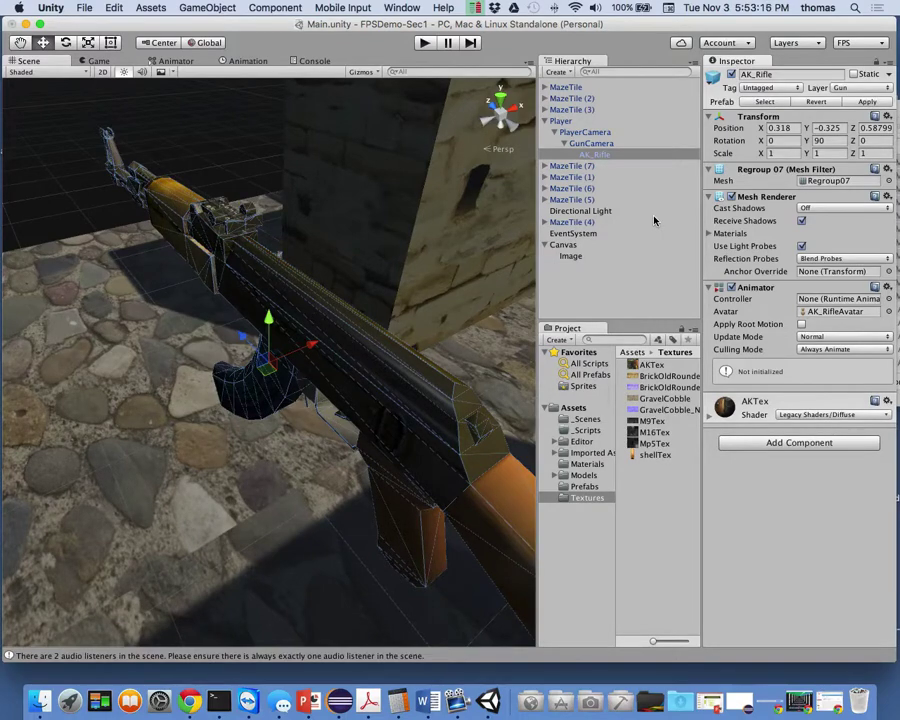
pyautogui.click(710, 416)
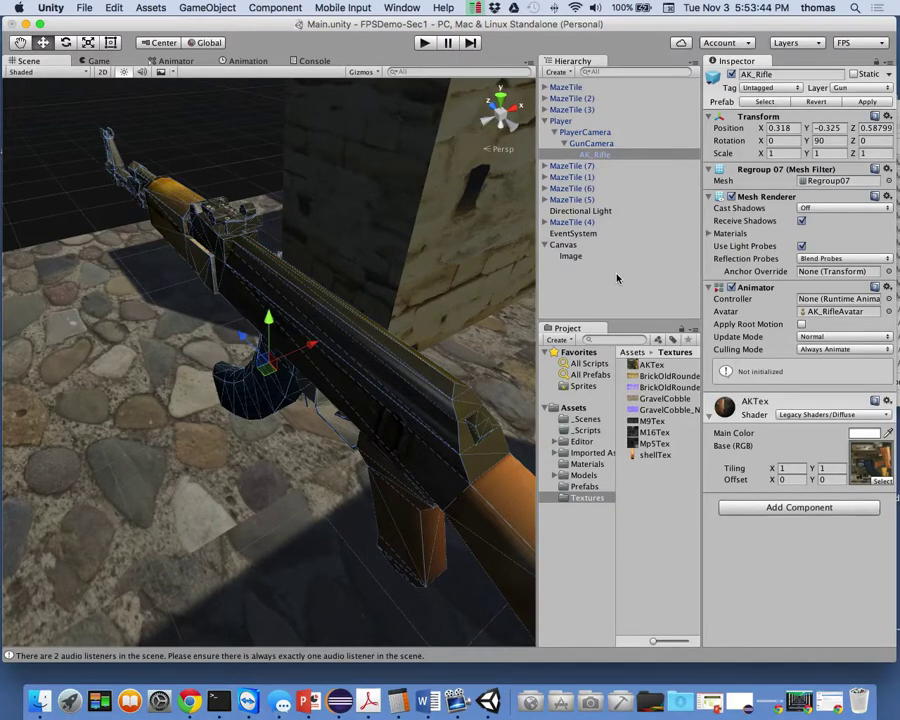
# Turn off Alpha Is Transparency and Alpha from Grayscale for the AK_sight texture and apply the import settings
pyautogui.click(580, 476)
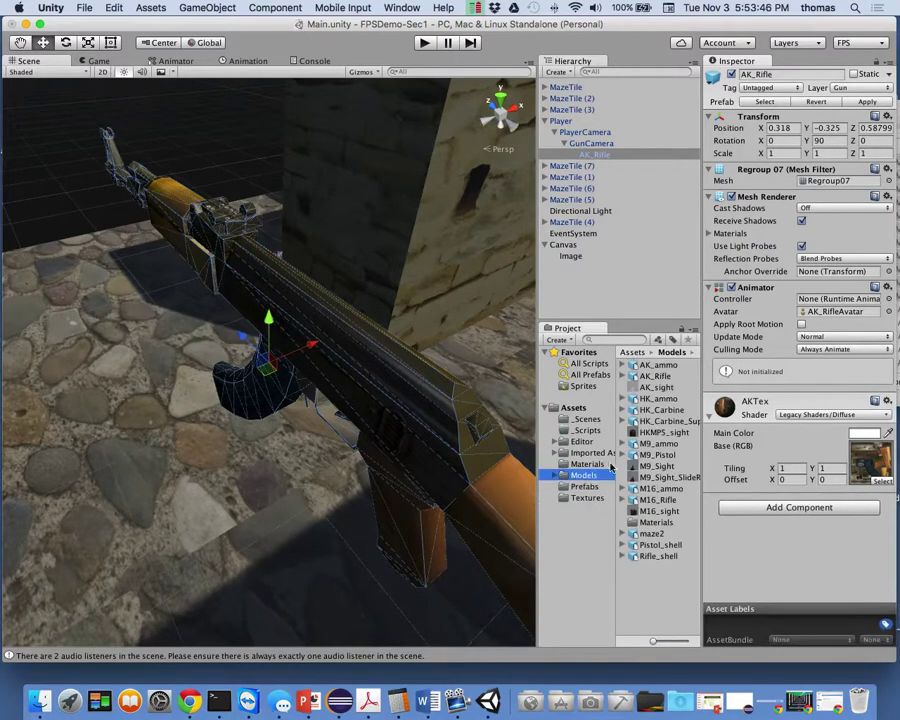
pyautogui.click(656, 389)
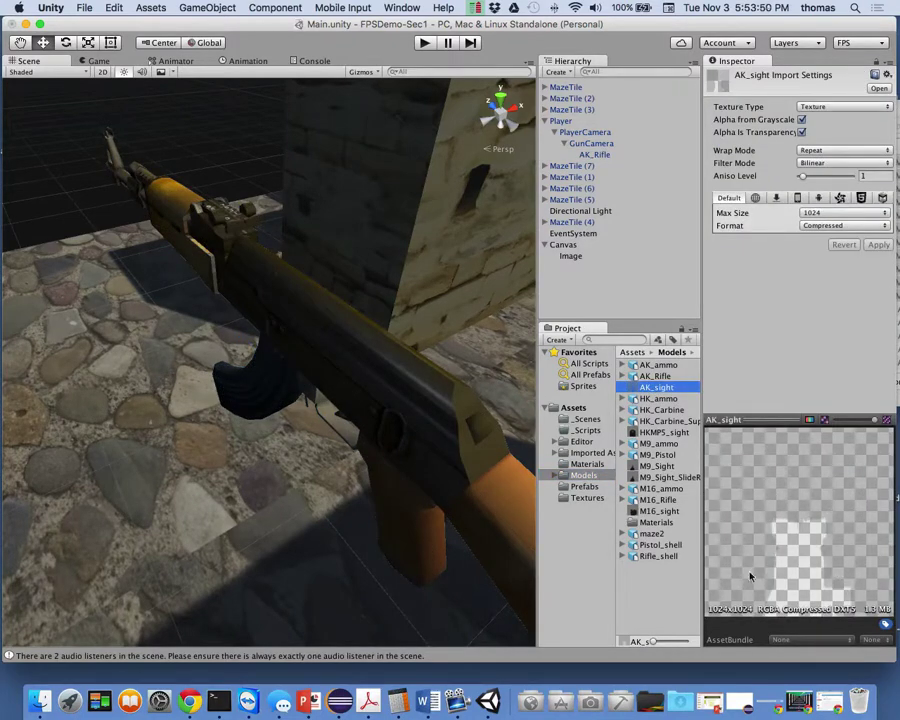
pyautogui.click(801, 131)
pyautogui.click(801, 120)
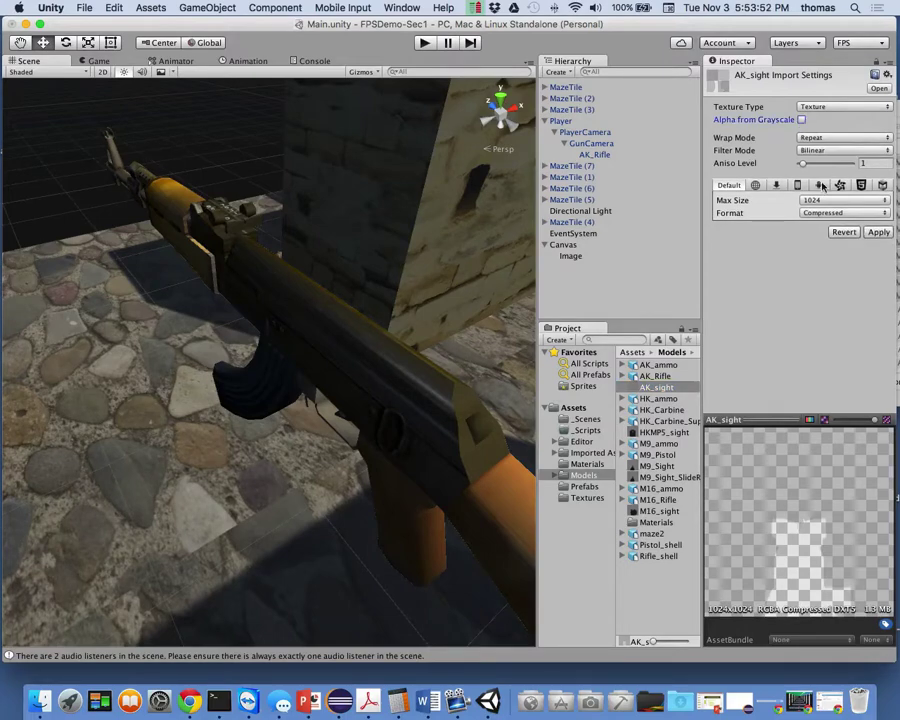
pyautogui.click(878, 232)
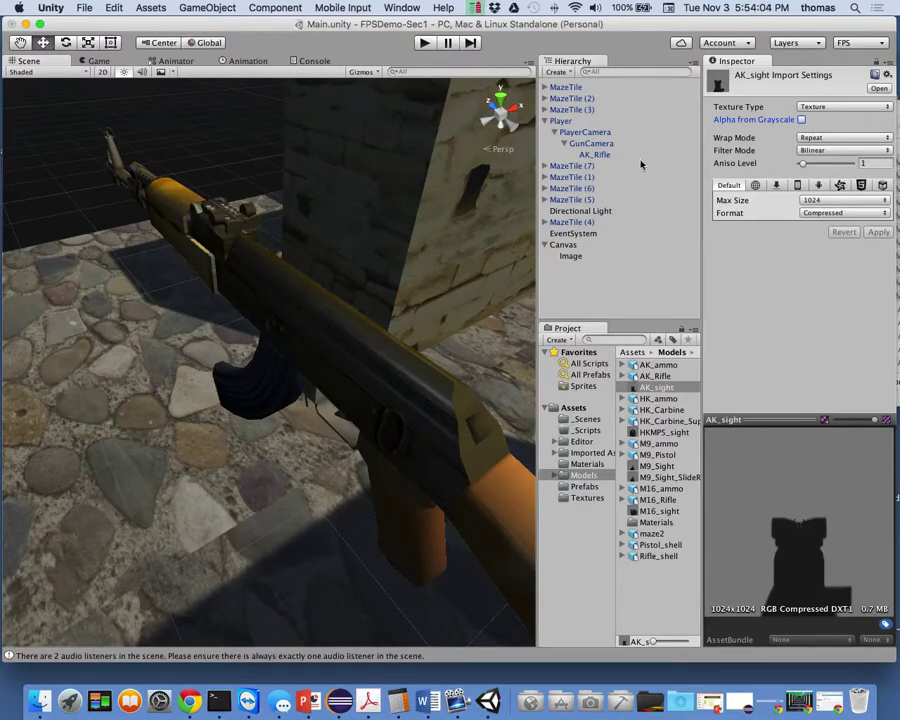
# Create a Quad 3D object as a child of AK_Rifle
pyautogui.click(598, 156)
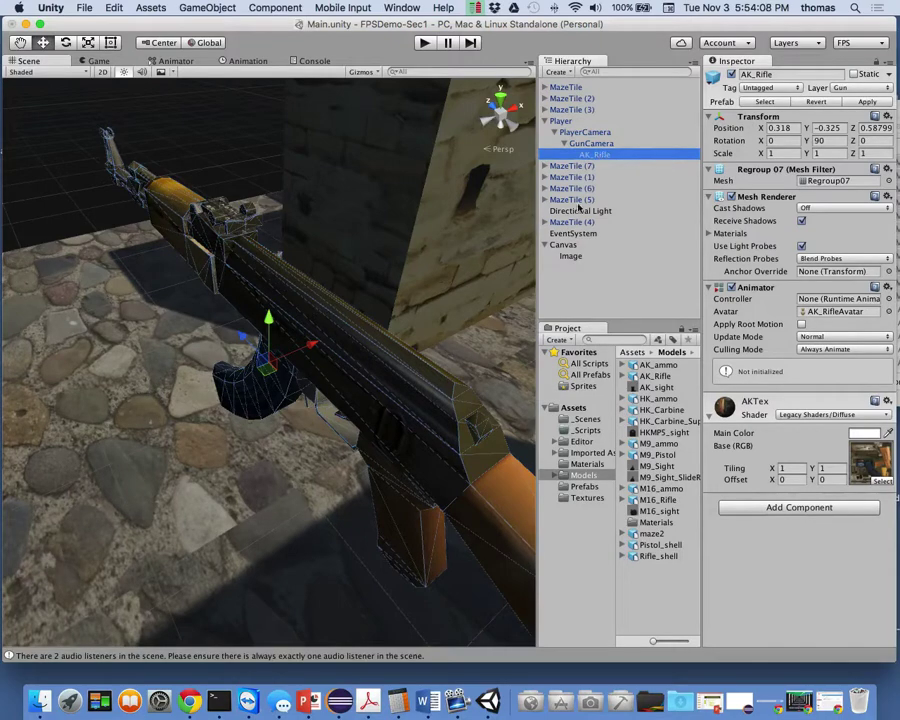
pyautogui.rightClick(599, 156)
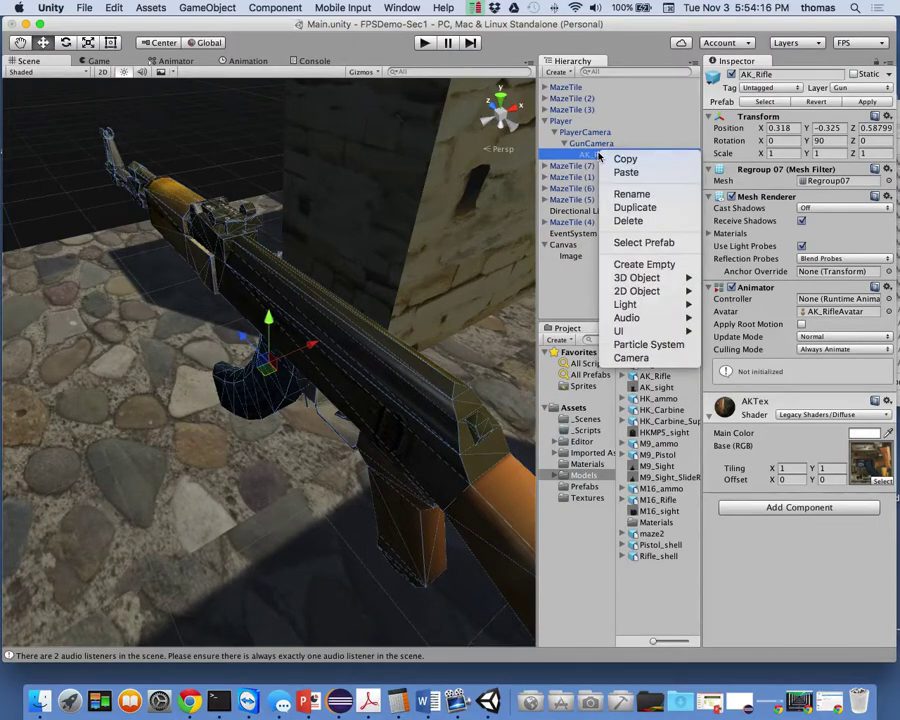
pyautogui.moveTo(637, 279)
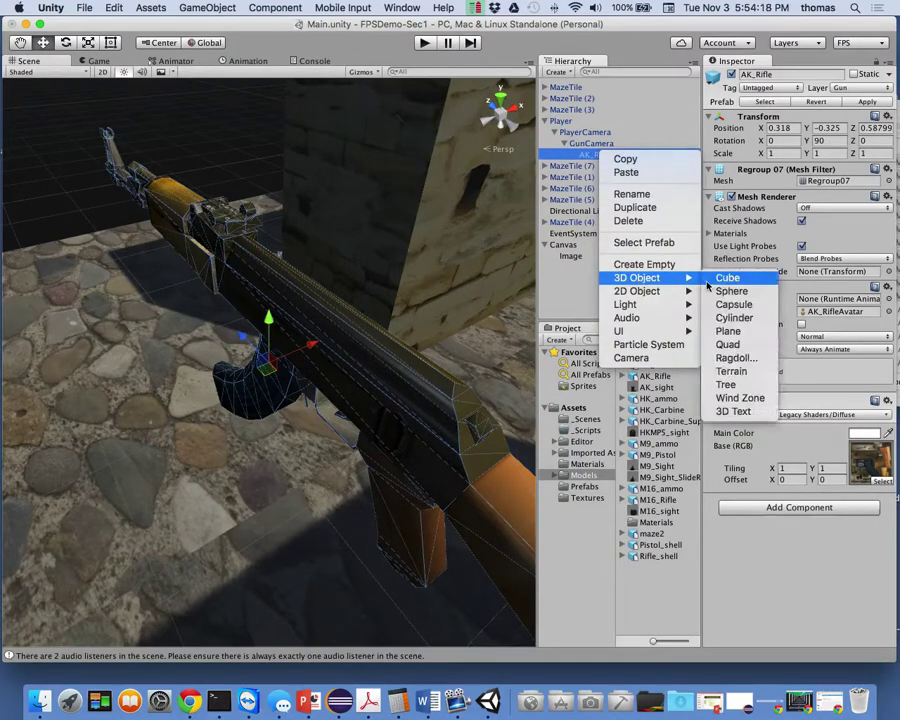
pyautogui.click(743, 346)
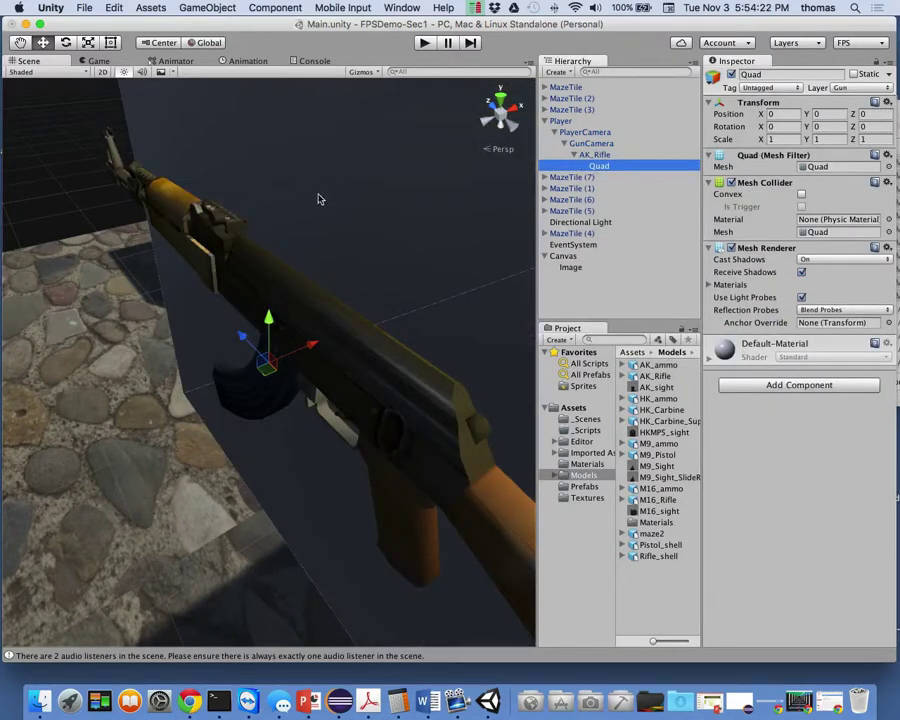
# Rename the quad under AK_Rifle to Sight and set its Y rotation to -90
pyautogui.scroll(-5, 346, 255)
pyautogui.scroll(6, 344, 258)
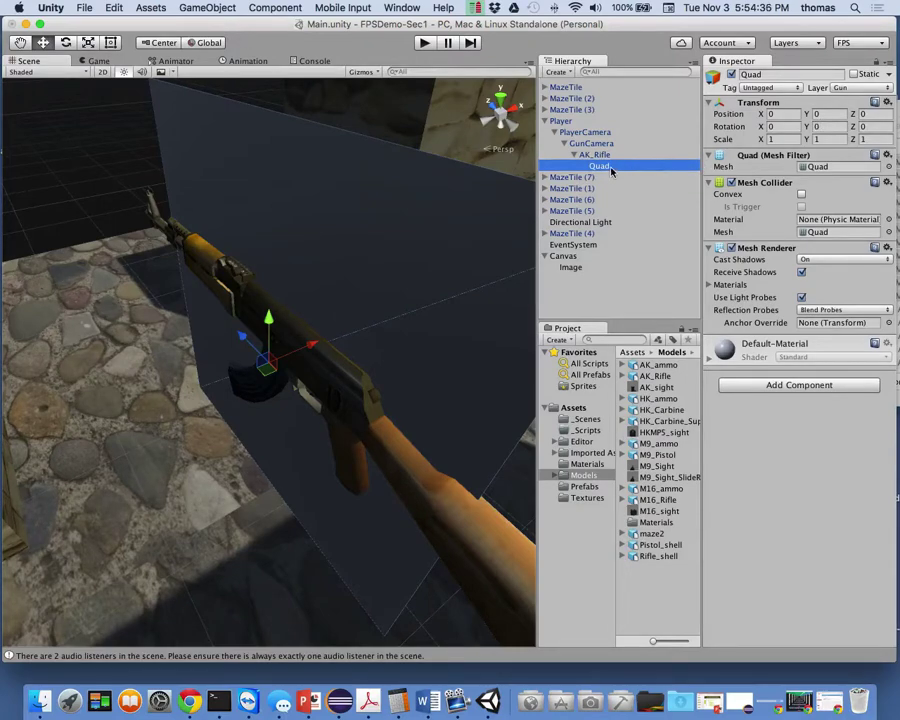
pyautogui.click(771, 73)
pyautogui.write('Sight')
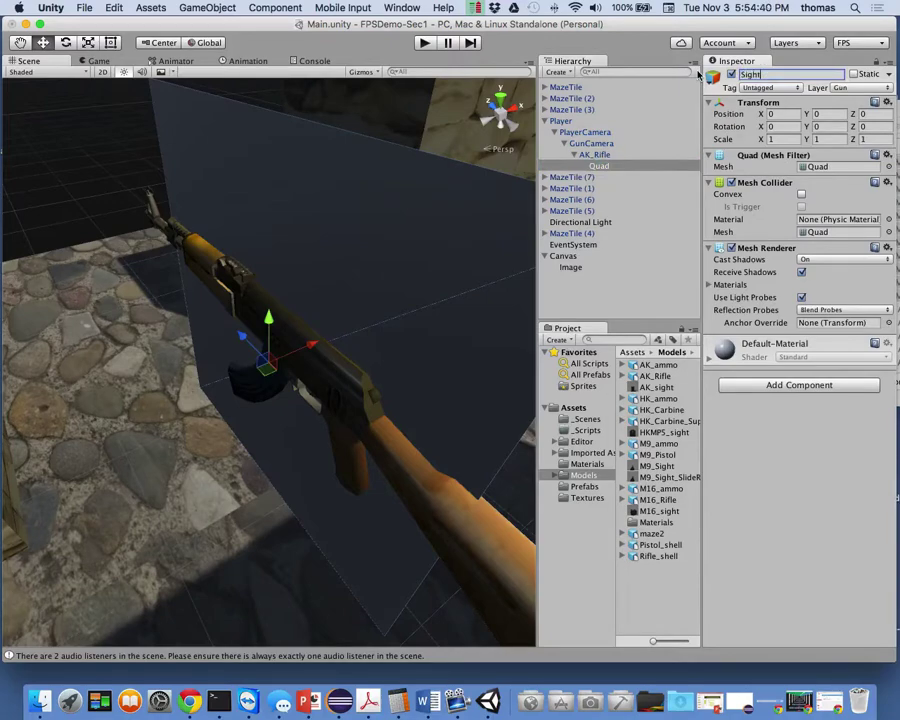
pyautogui.press('Return')
pyautogui.click(812, 127)
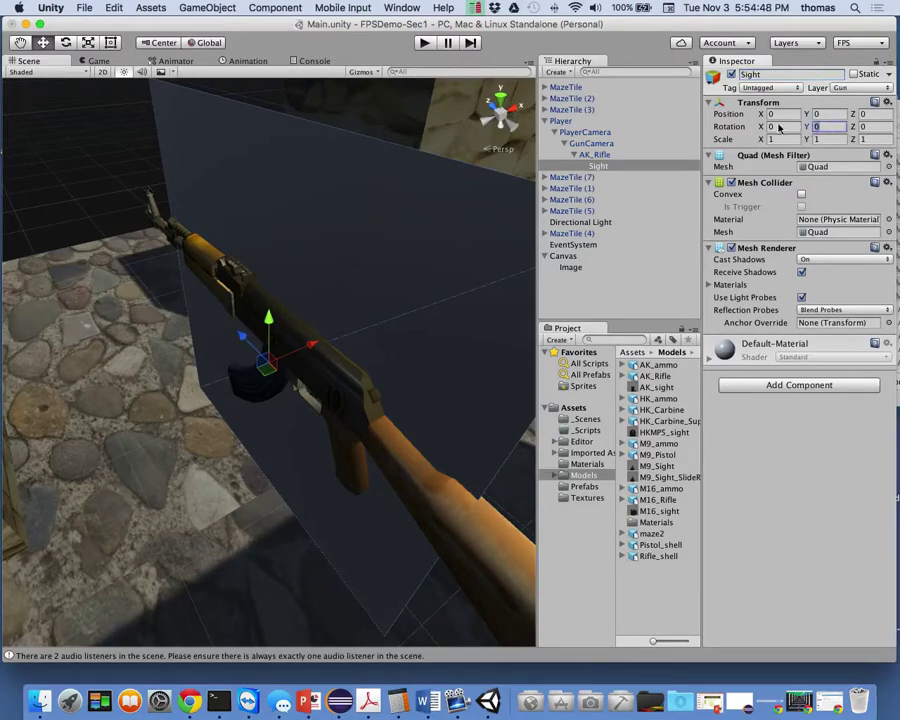
pyautogui.write('-90')
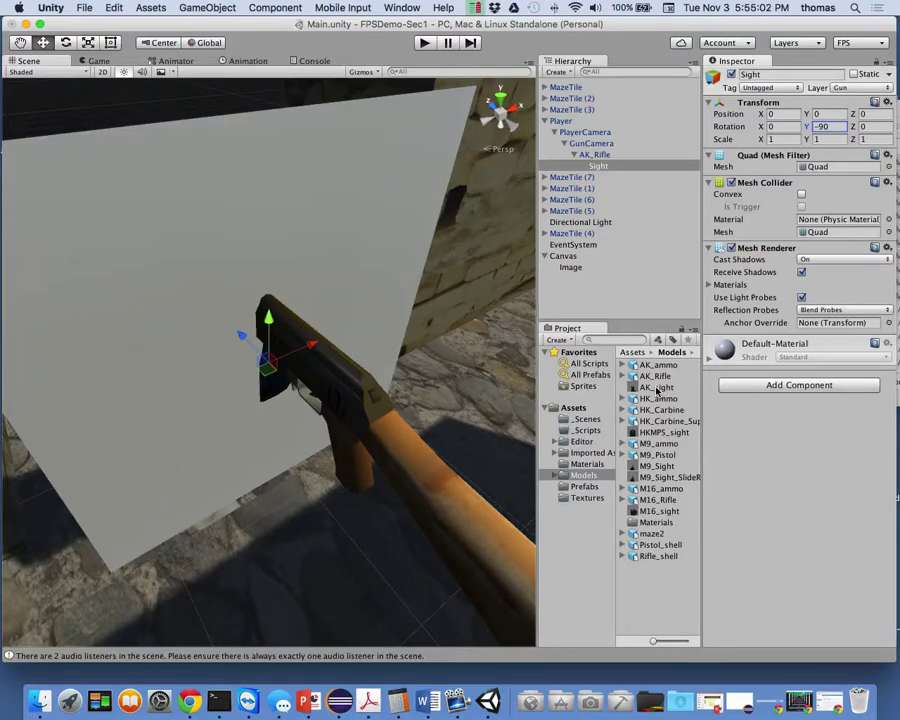
# Apply the AK_sight texture from the Models folder to the Sight quad
pyautogui.moveTo(657, 390); pyautogui.dragTo(292, 180)
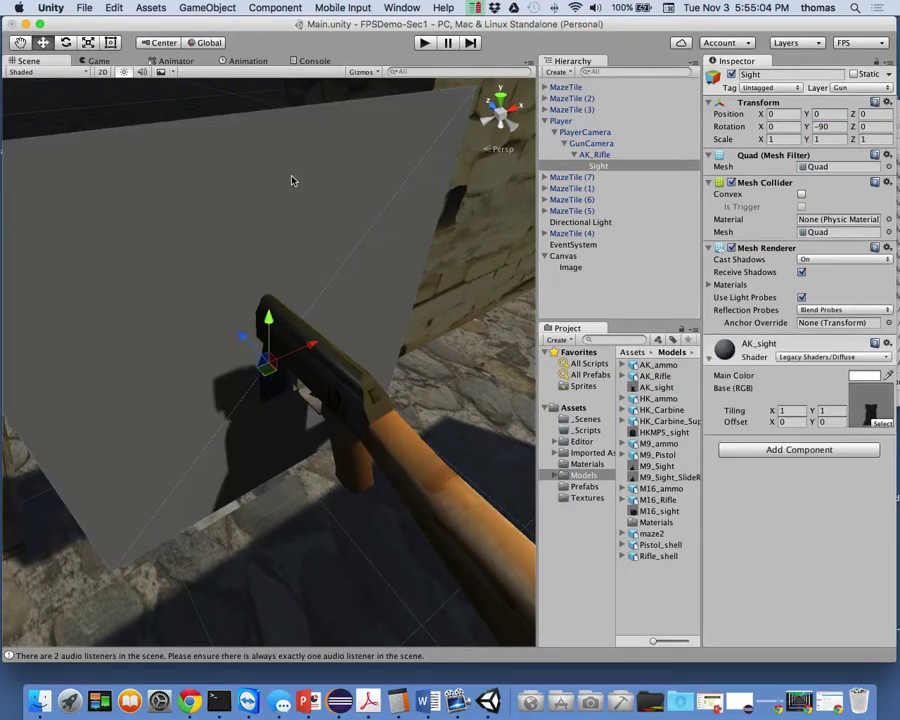
pyautogui.scroll(10, 257, 373)
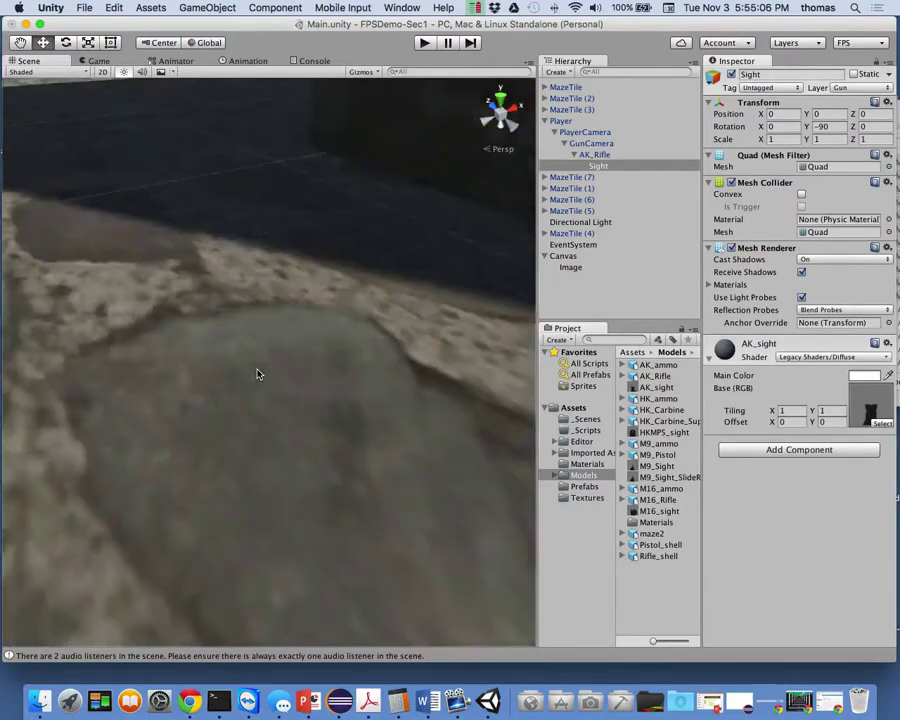
pyautogui.scroll(-6, 257, 373)
pyautogui.scroll(-5, 260, 374)
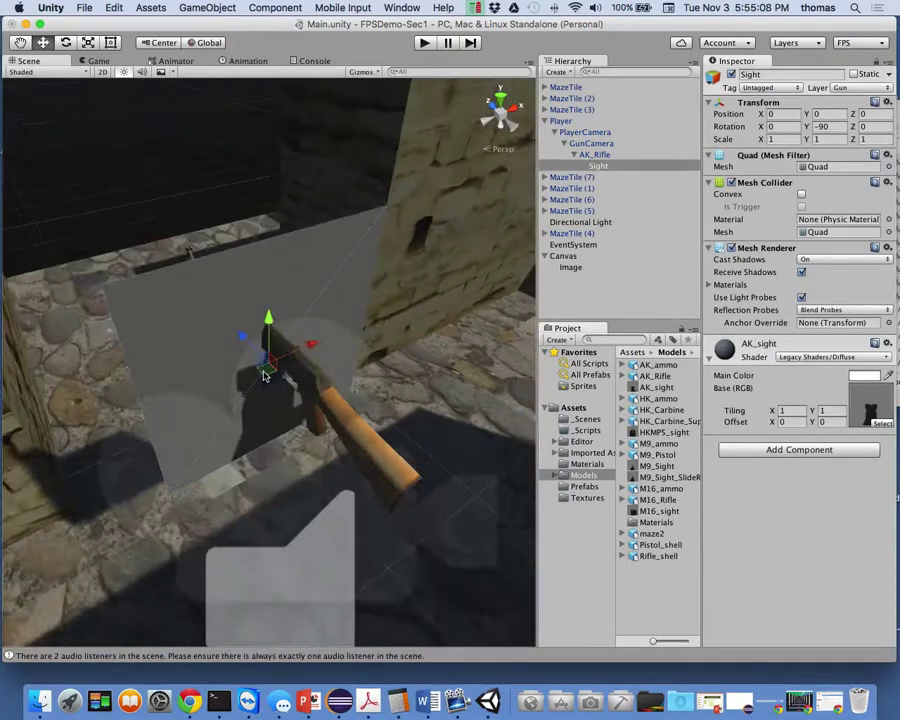
pyautogui.scroll(3, 263, 374)
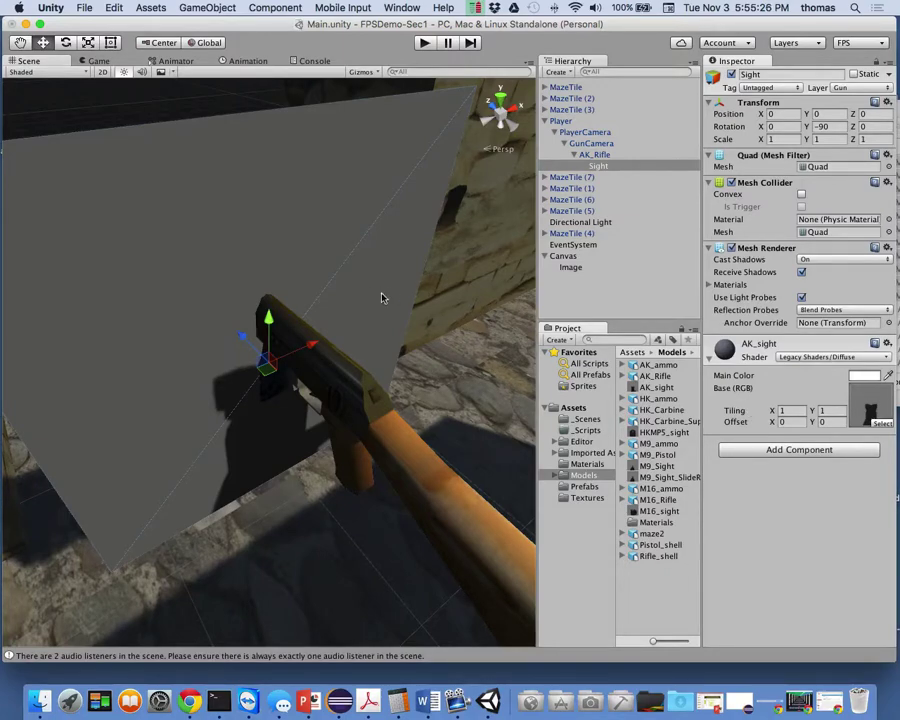
# Turn on Alpha from Grayscale and Alpha Is Transparency for the AK_sight texture, apply the import settings, and clear the selection
pyautogui.click(657, 387)
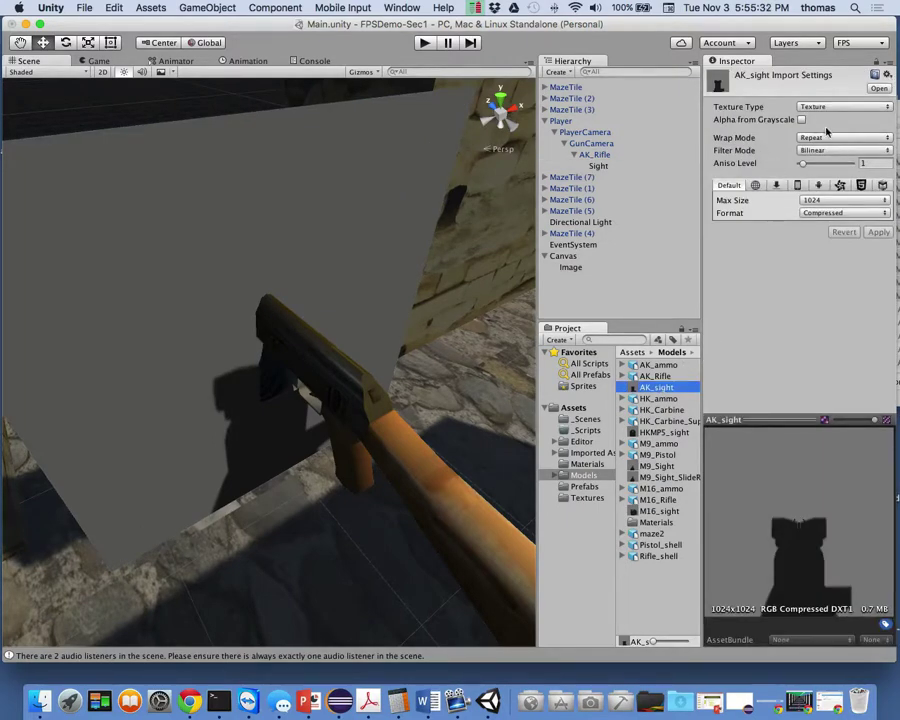
pyautogui.click(821, 107)
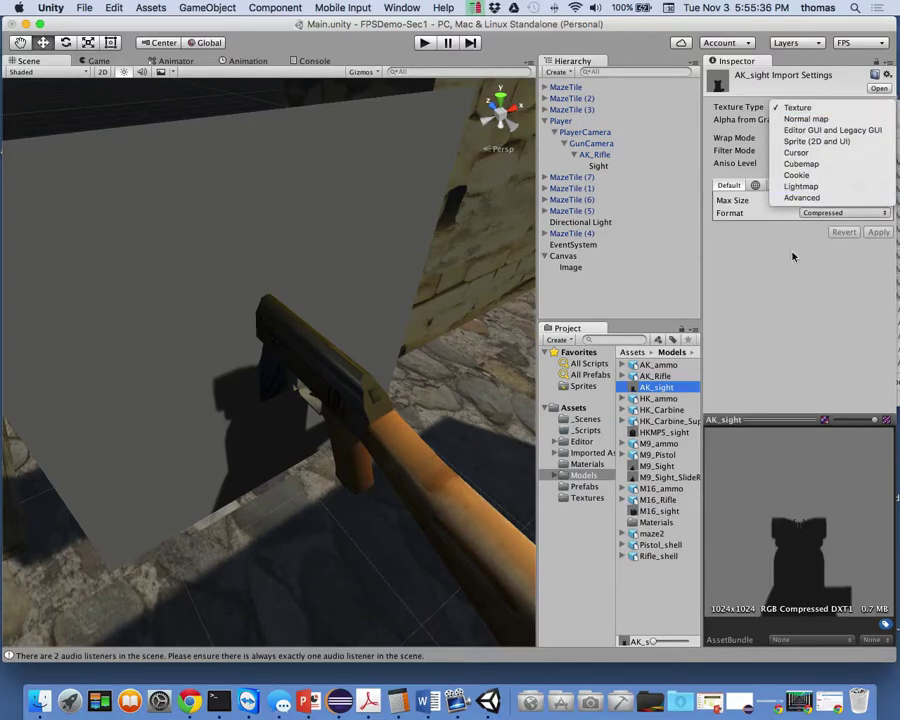
pyautogui.click(800, 108)
pyautogui.click(801, 120)
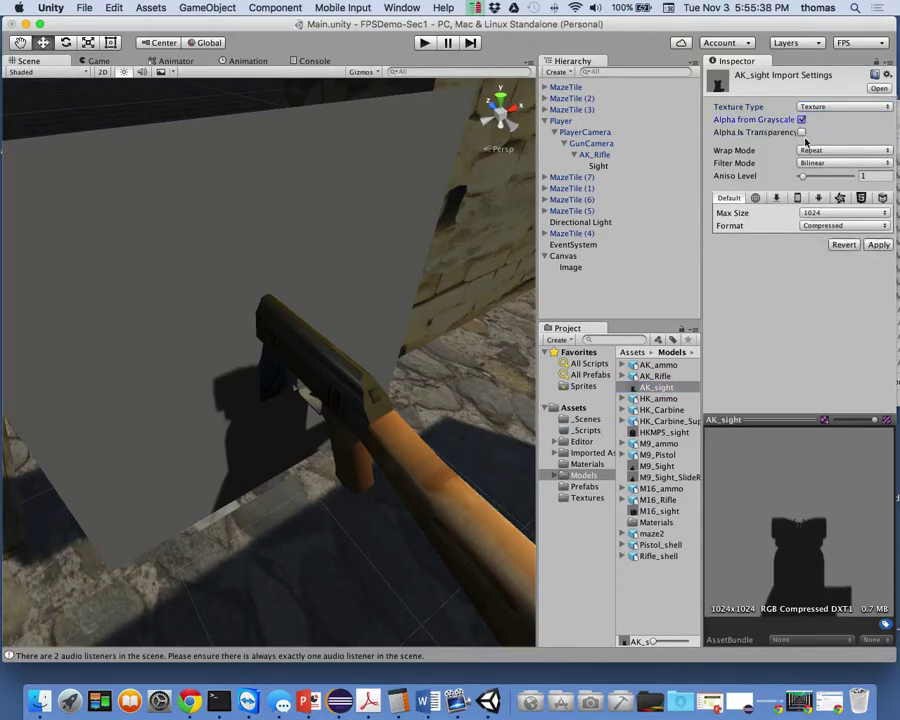
pyautogui.click(801, 132)
pyautogui.click(877, 246)
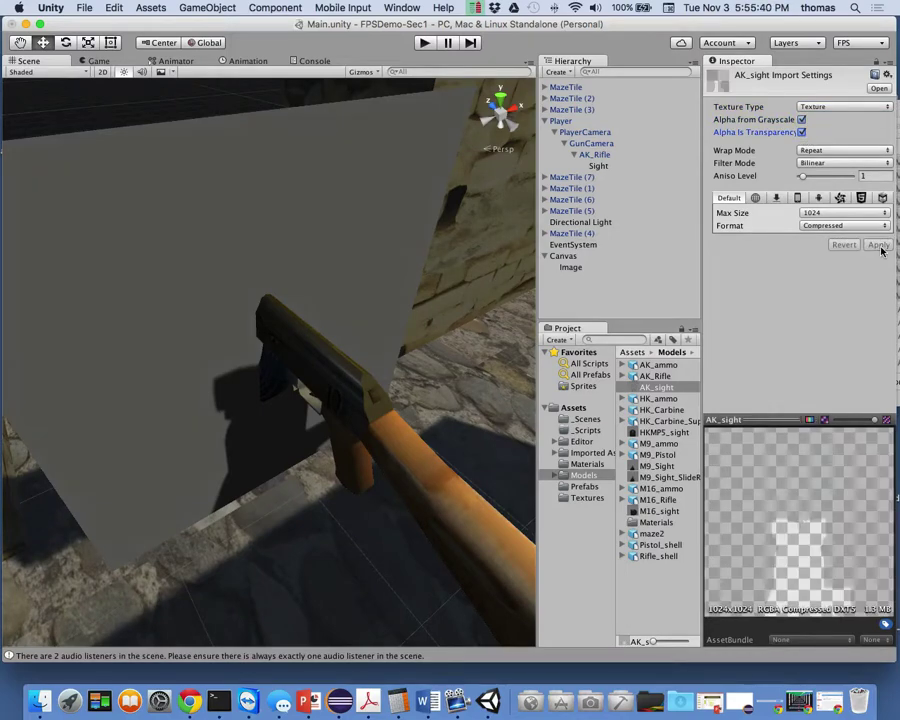
pyautogui.click(628, 296)
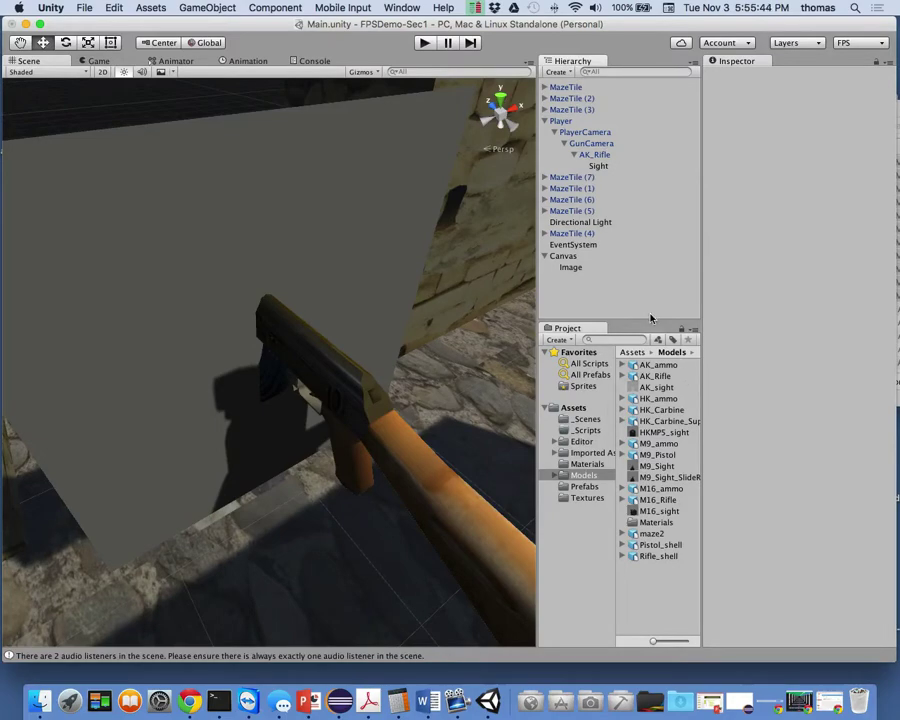
# Examine the Sight quad from its front and back sides and reapply the AK_sight texture to it
pyautogui.click(649, 387)
pyautogui.click(395, 180)
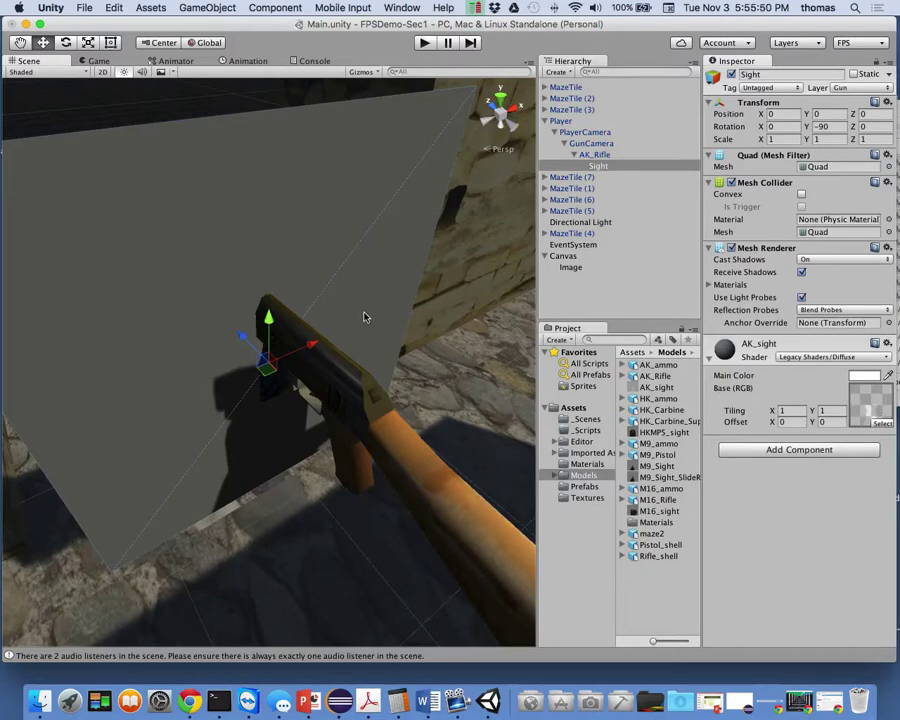
pyautogui.moveTo(325, 405); pyautogui.dragTo(320, 267, button='right')
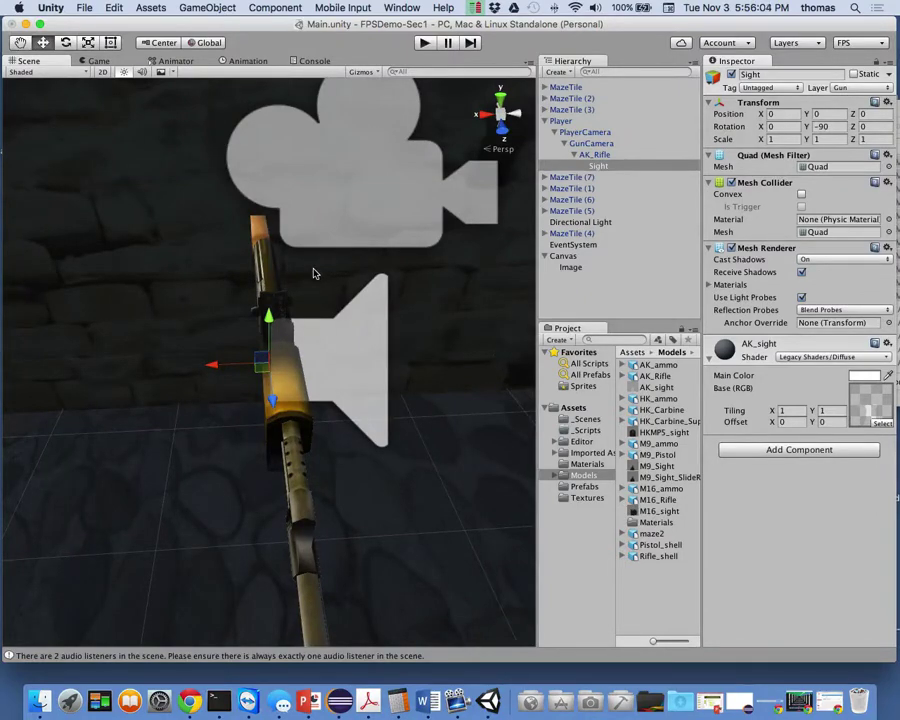
pyautogui.moveTo(311, 267); pyautogui.dragTo(213, 392, button='right')
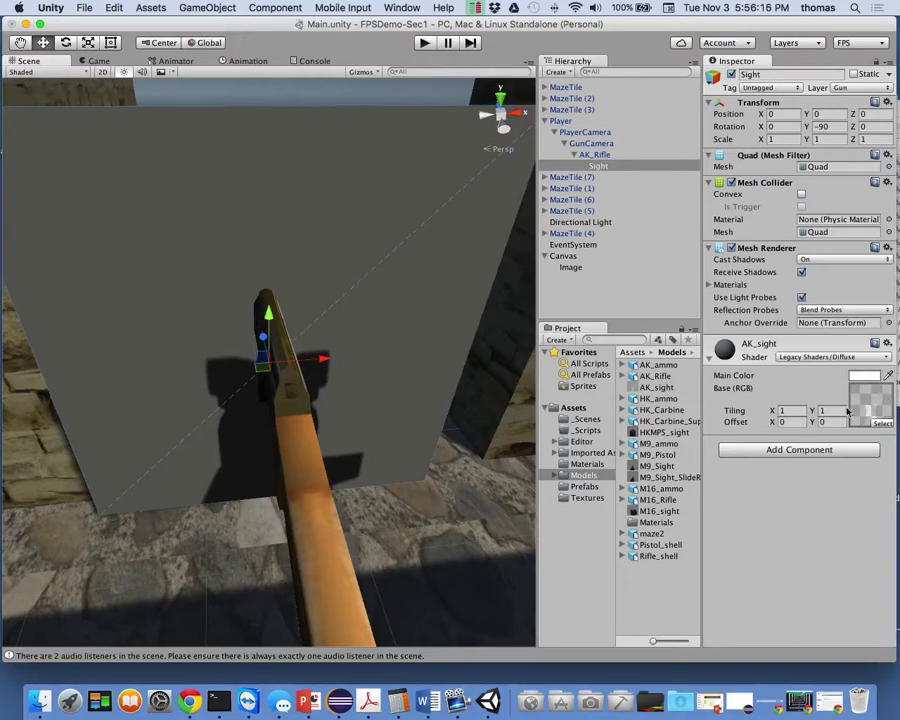
pyautogui.moveTo(658, 388); pyautogui.dragTo(361, 214)
# Remove the Sight quad's Mesh Collider and turn off Cast Shadows and Receive Shadows on its Mesh Renderer
pyautogui.click(887, 183)
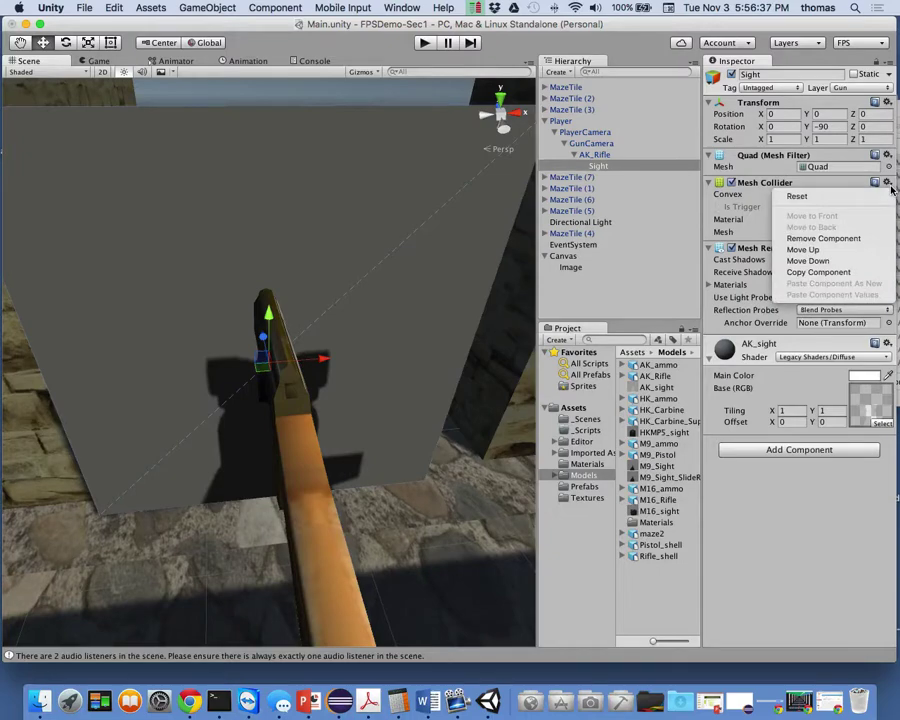
pyautogui.click(820, 239)
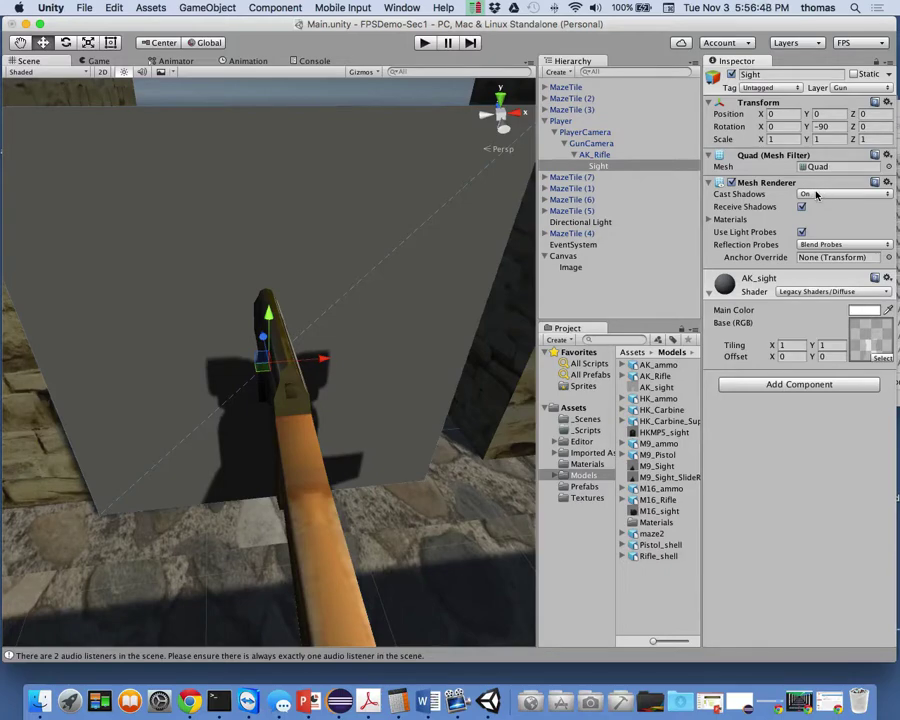
pyautogui.click(825, 196)
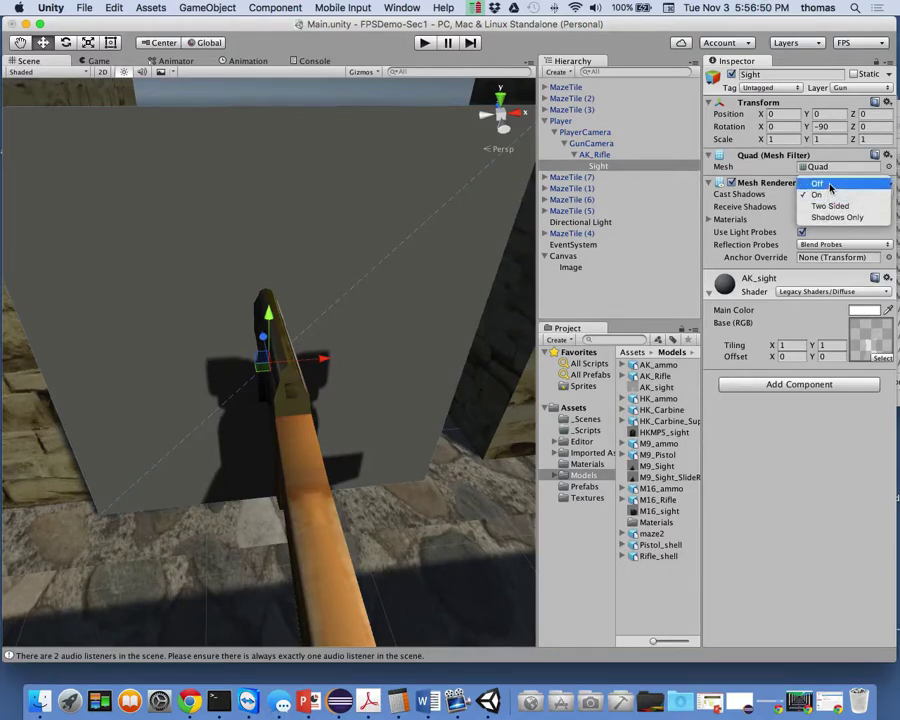
pyautogui.click(829, 186)
pyautogui.click(802, 207)
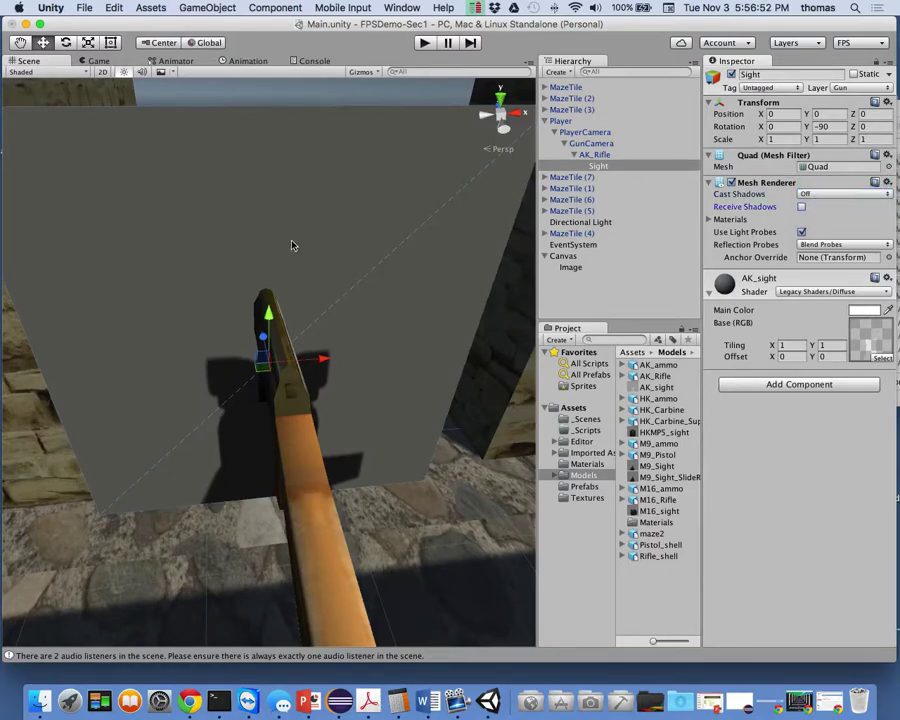
# Expand the Sight quad's materials list and toggle Use Light Probes off and back on
pyautogui.click(841, 218)
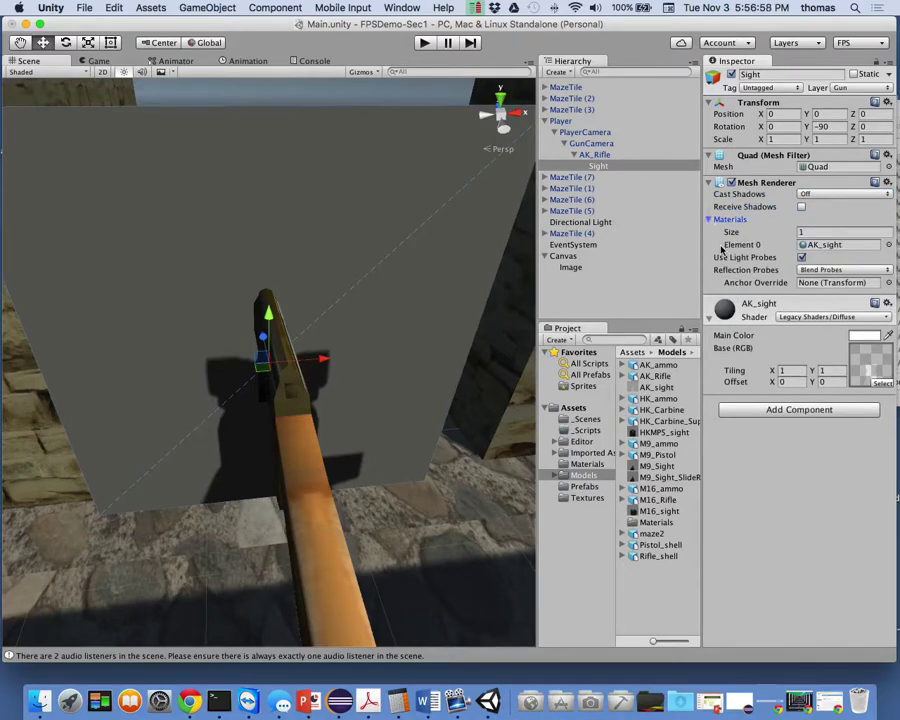
pyautogui.click(801, 258)
pyautogui.click(801, 258)
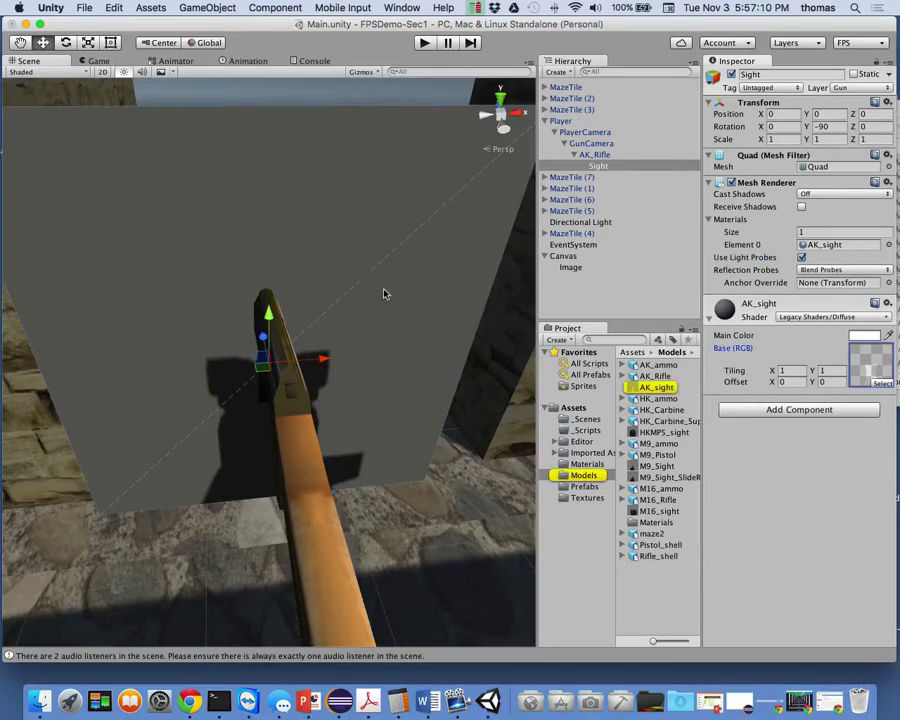
# Play-test the scene to check how the sight quad looks on the rifle, and stop the game
pyautogui.scroll(2, 378, 257)
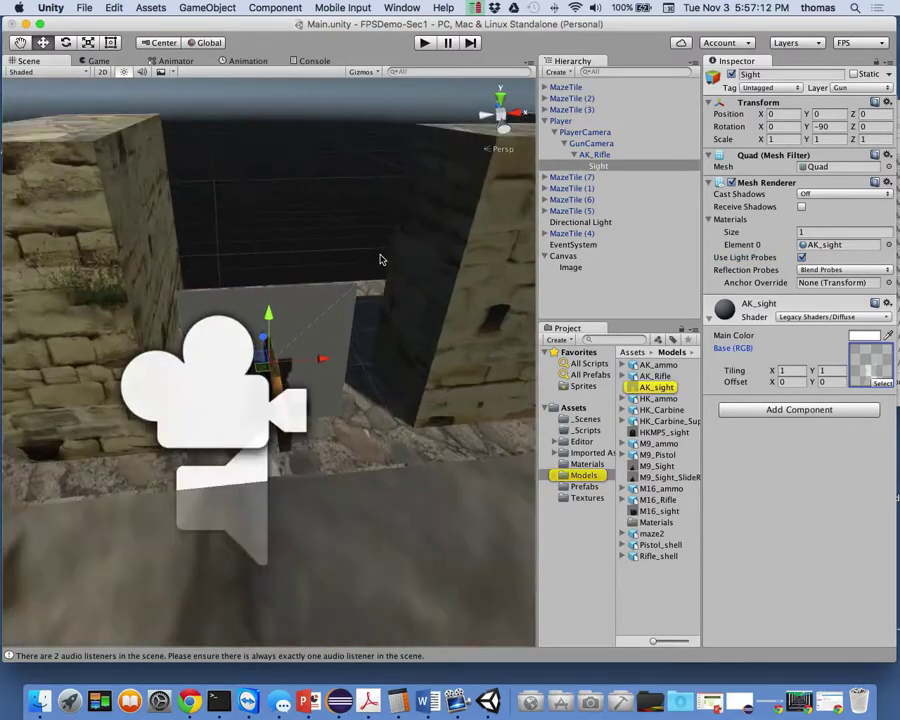
pyautogui.press('super+p')
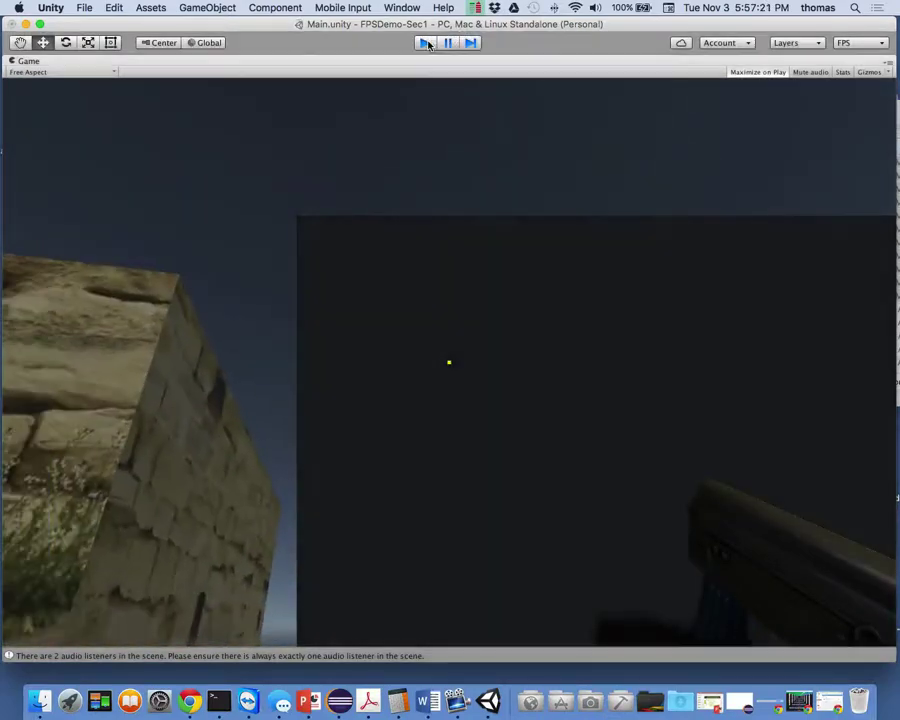
pyautogui.click(425, 43)
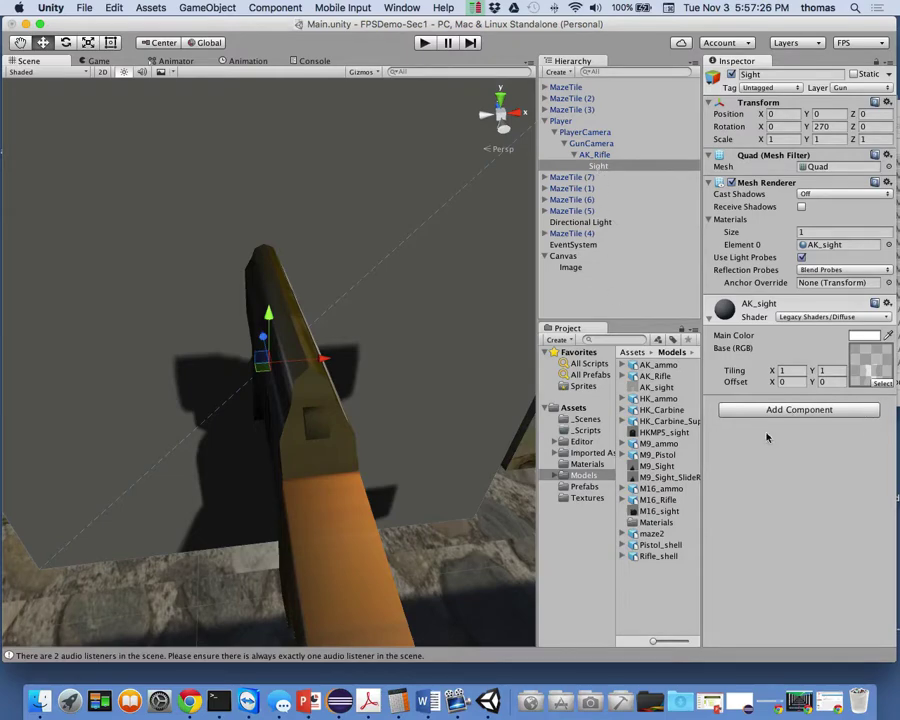
# Change the AK_sight texture type to Sprite (2D and UI) and apply the import settings
pyautogui.click(660, 389)
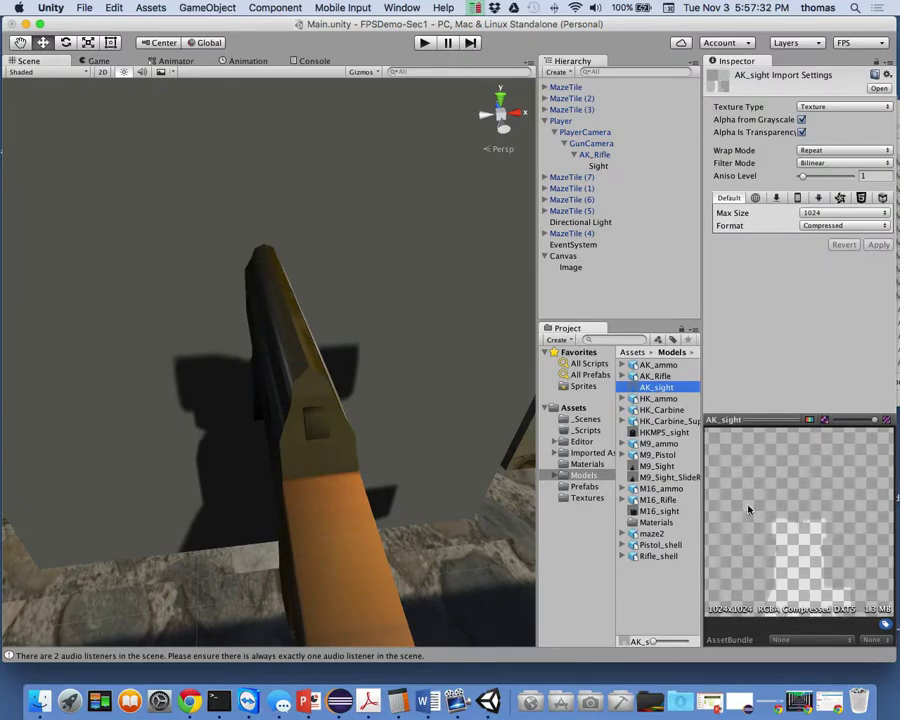
pyautogui.click(801, 119)
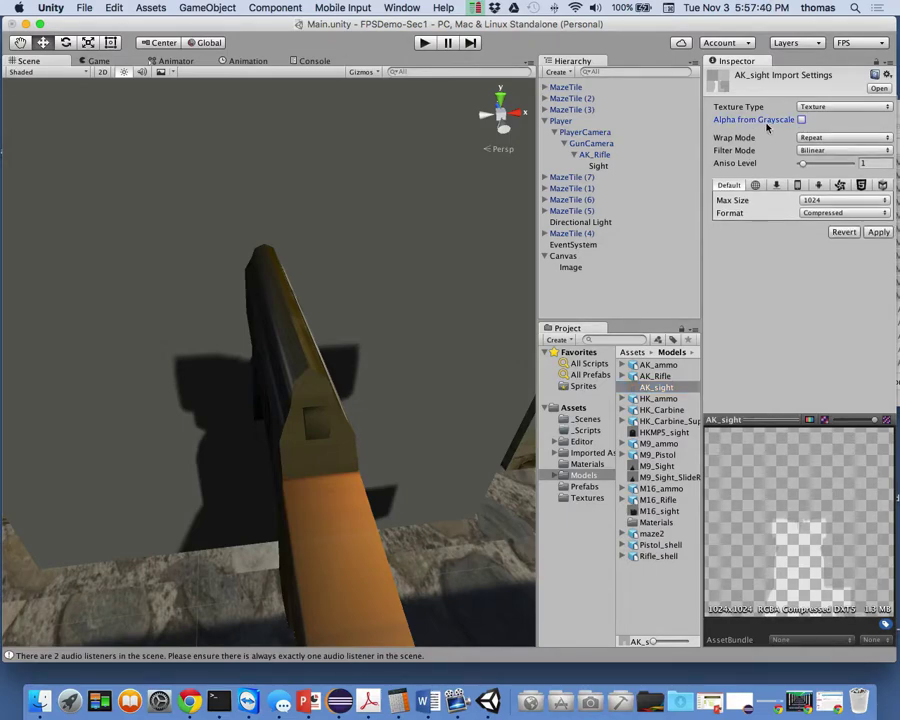
pyautogui.click(801, 119)
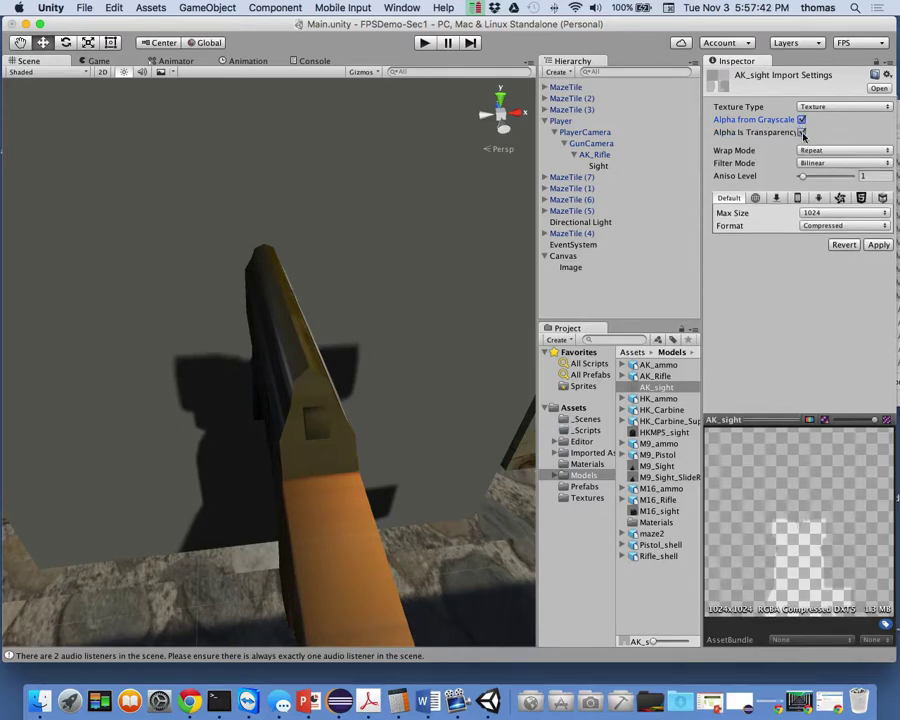
pyautogui.click(802, 132)
pyautogui.click(826, 107)
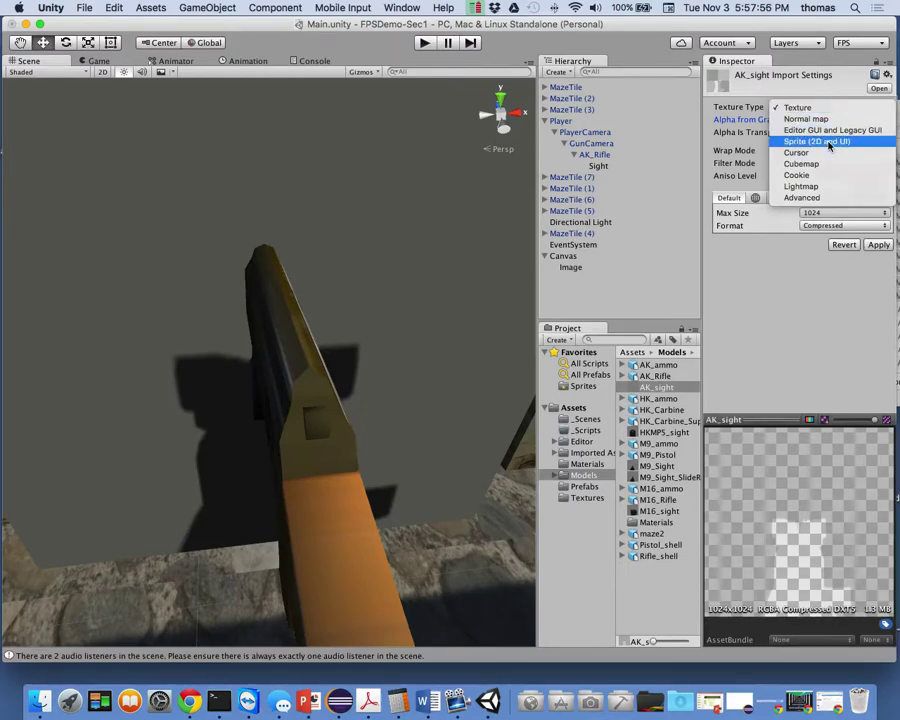
pyautogui.click(818, 142)
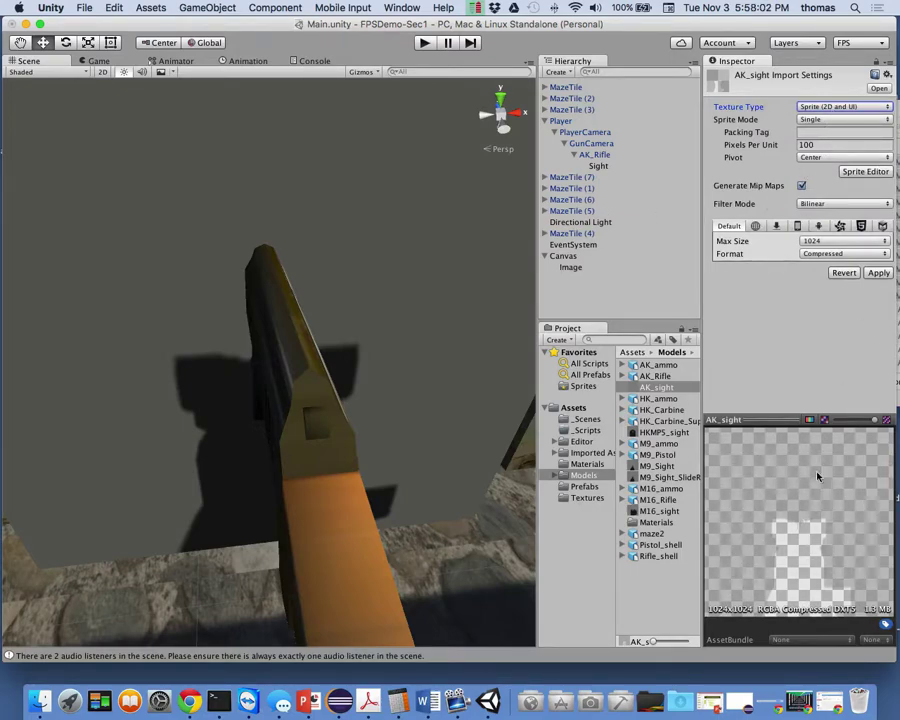
pyautogui.click(877, 272)
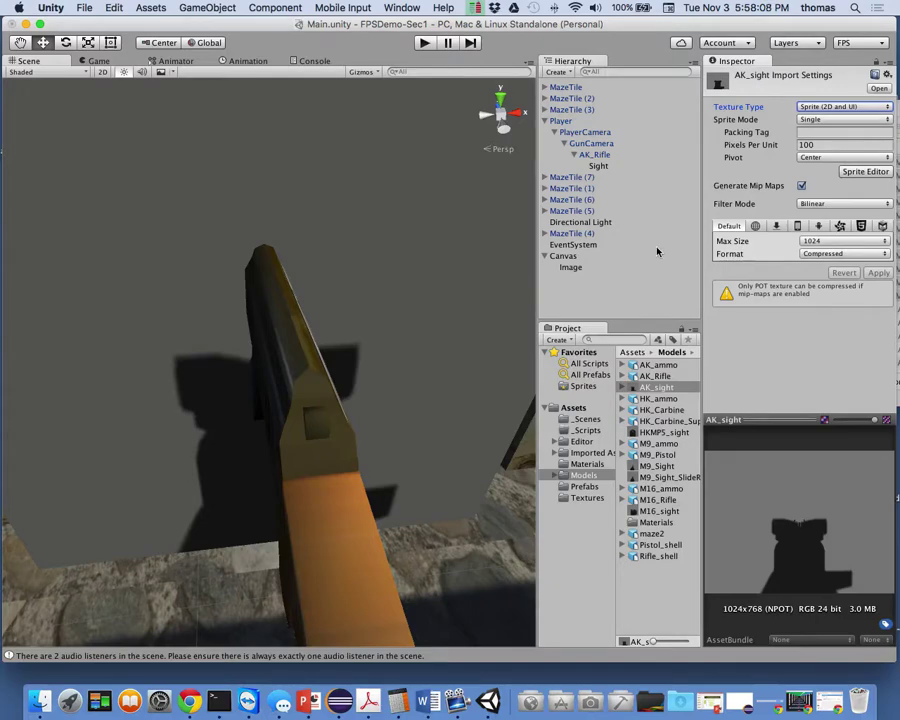
# Set the AK_sight texture type to Texture with Alpha from Grayscale and Alpha Is Transparency on, and apply the import settings
pyautogui.click(840, 106)
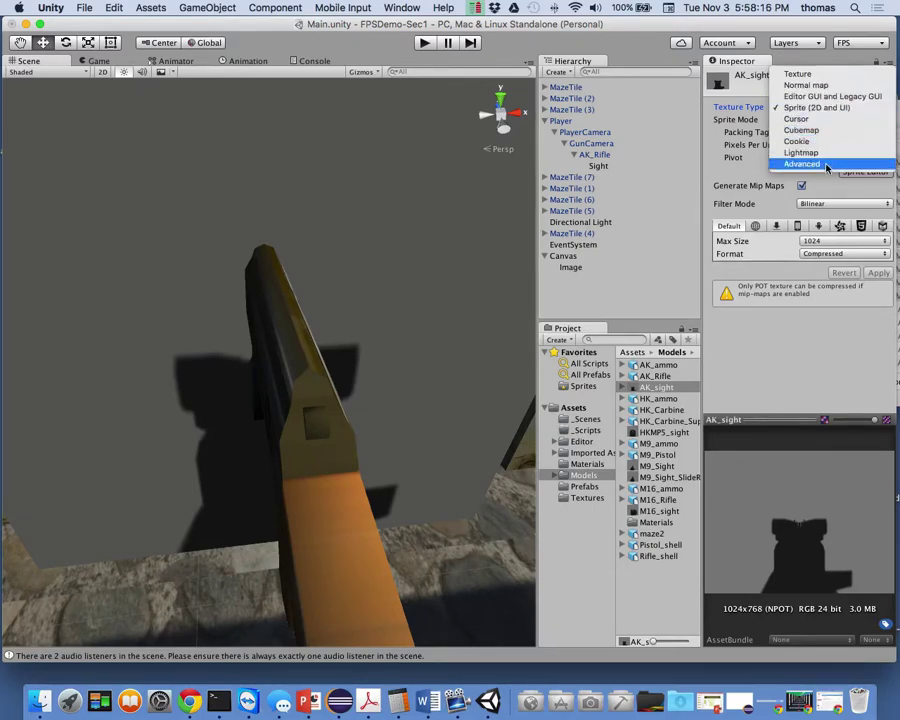
pyautogui.click(818, 74)
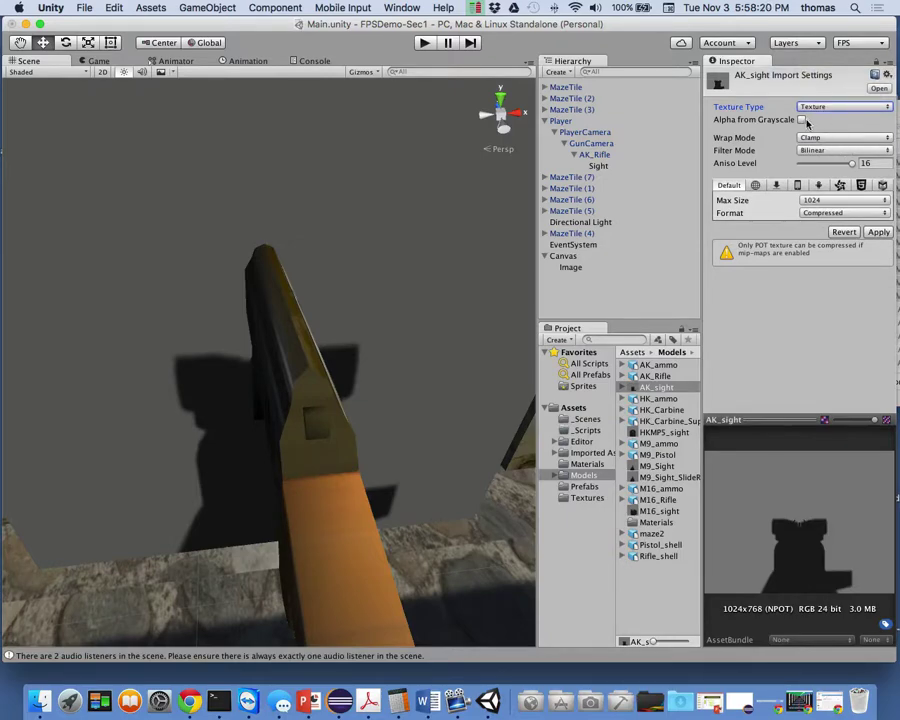
pyautogui.click(801, 120)
pyautogui.click(801, 132)
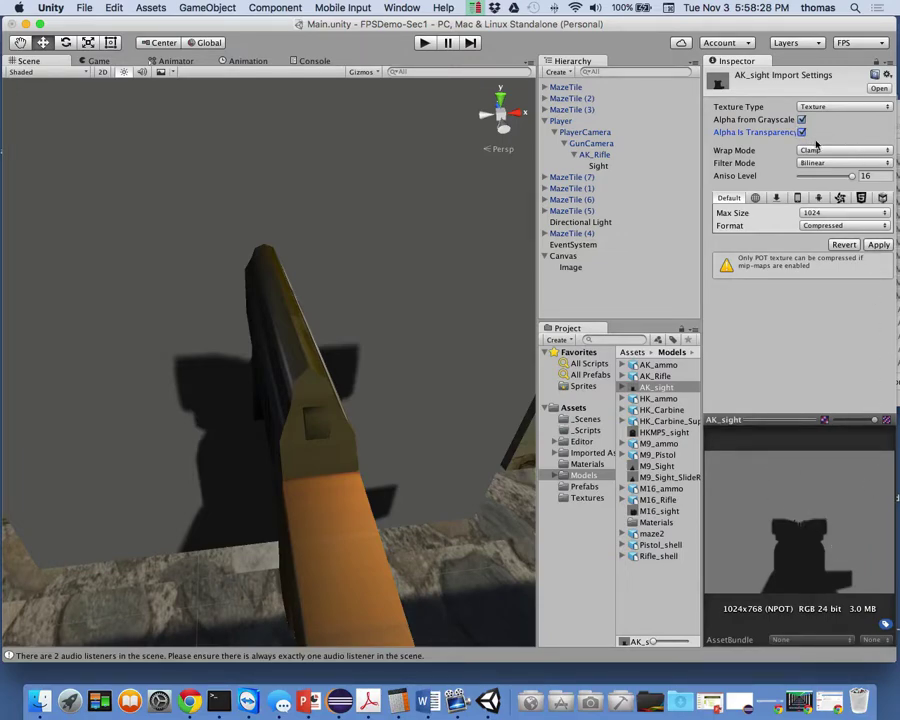
pyautogui.click(877, 246)
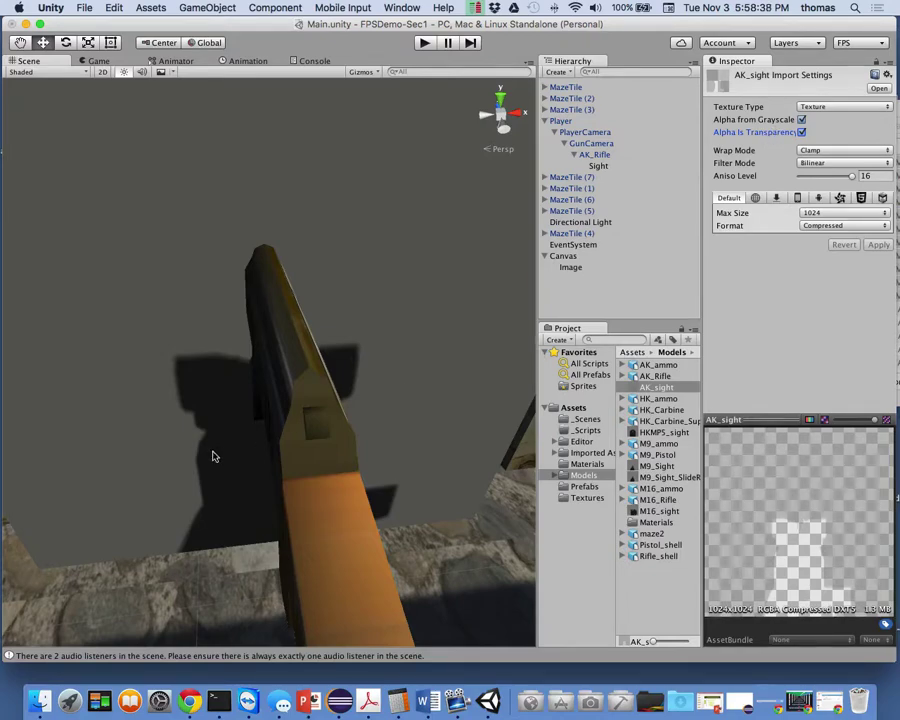
# Delete the Sight quad from the AK_Rifle object
pyautogui.moveTo(200, 420); pyautogui.dragTo(215, 262, button='right')
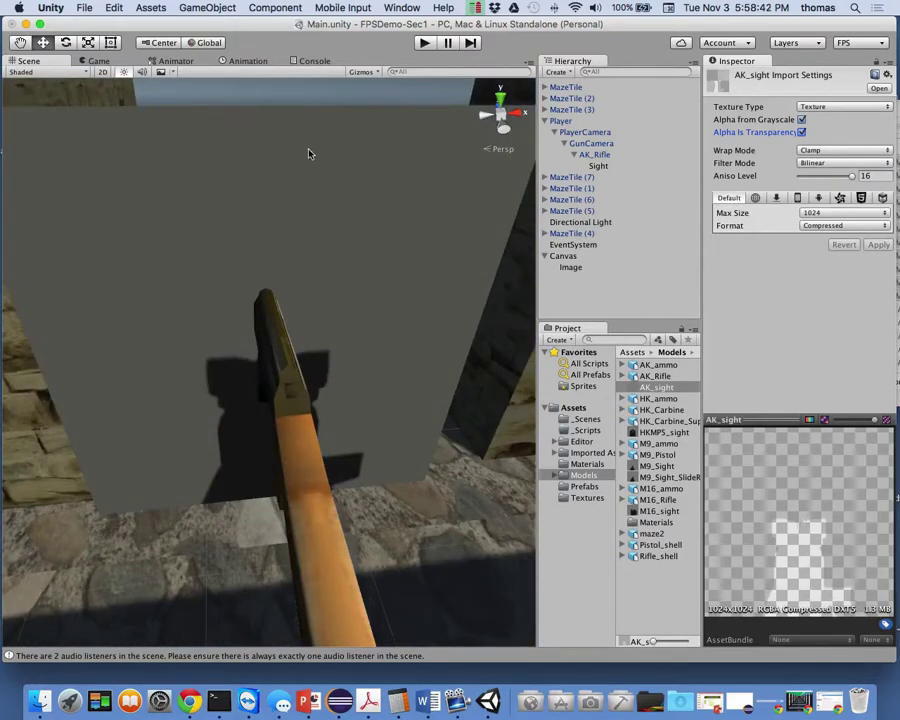
pyautogui.click(601, 166)
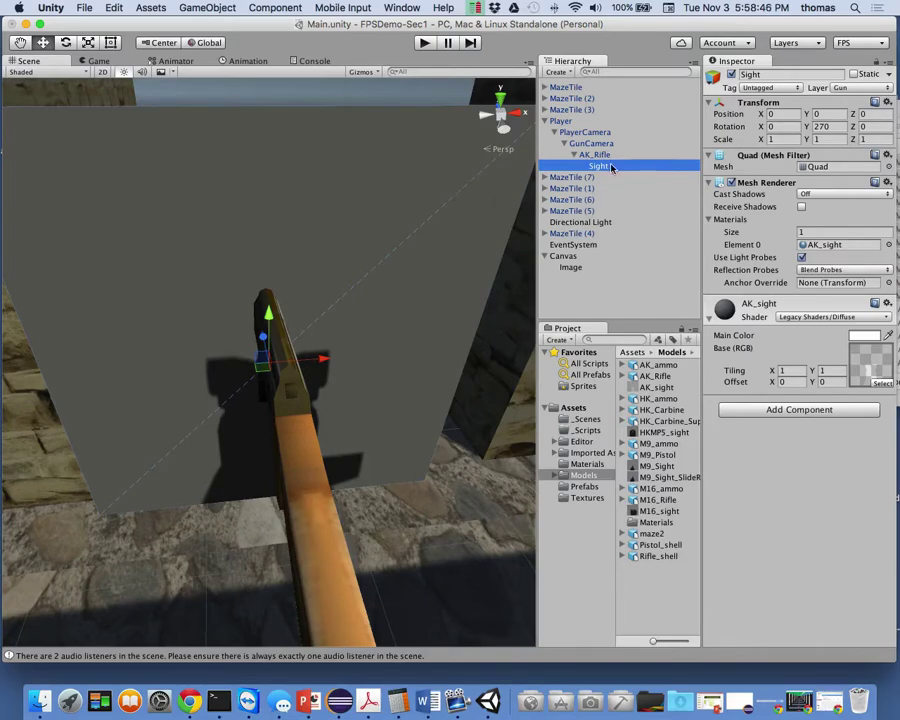
pyautogui.rightClick(611, 168)
pyautogui.click(632, 234)
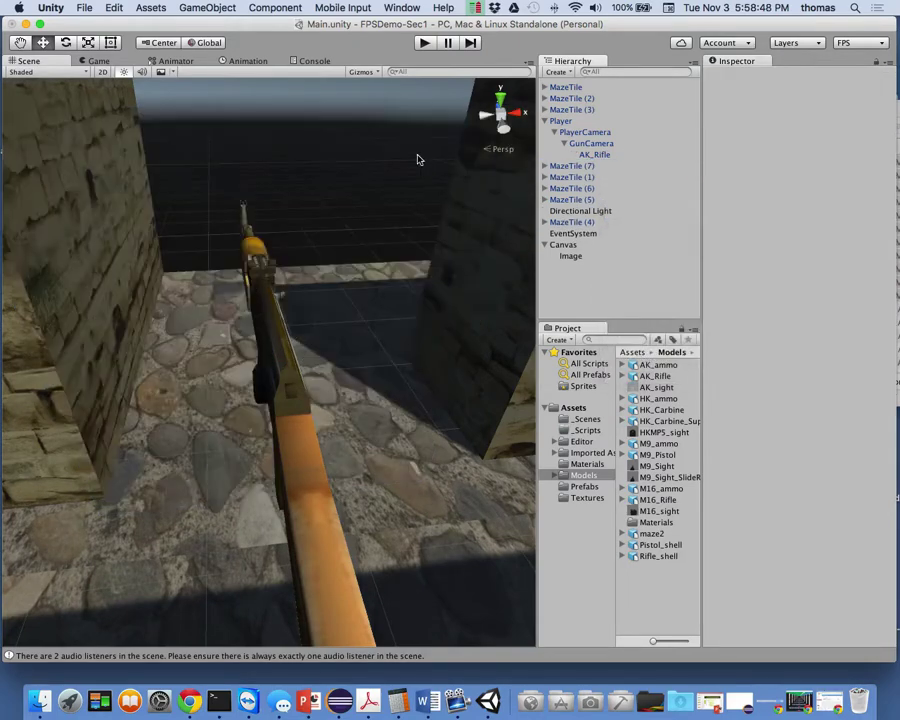
# Add a new 3D quad as a child of AK_Rifle and apply the AK_sight texture to it
pyautogui.click(594, 155)
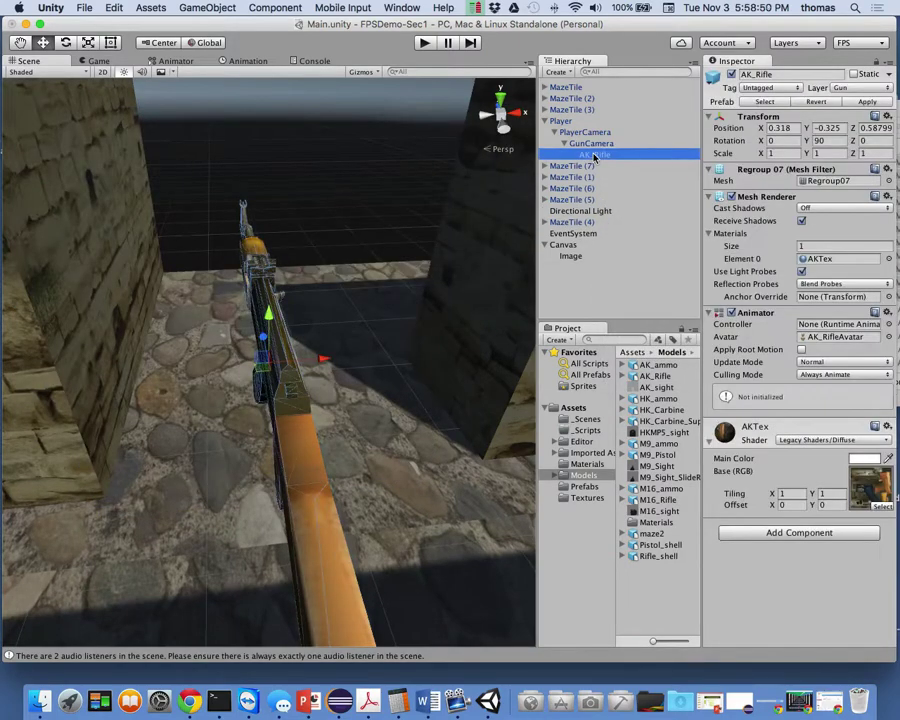
pyautogui.rightClick(594, 157)
pyautogui.moveTo(658, 285)
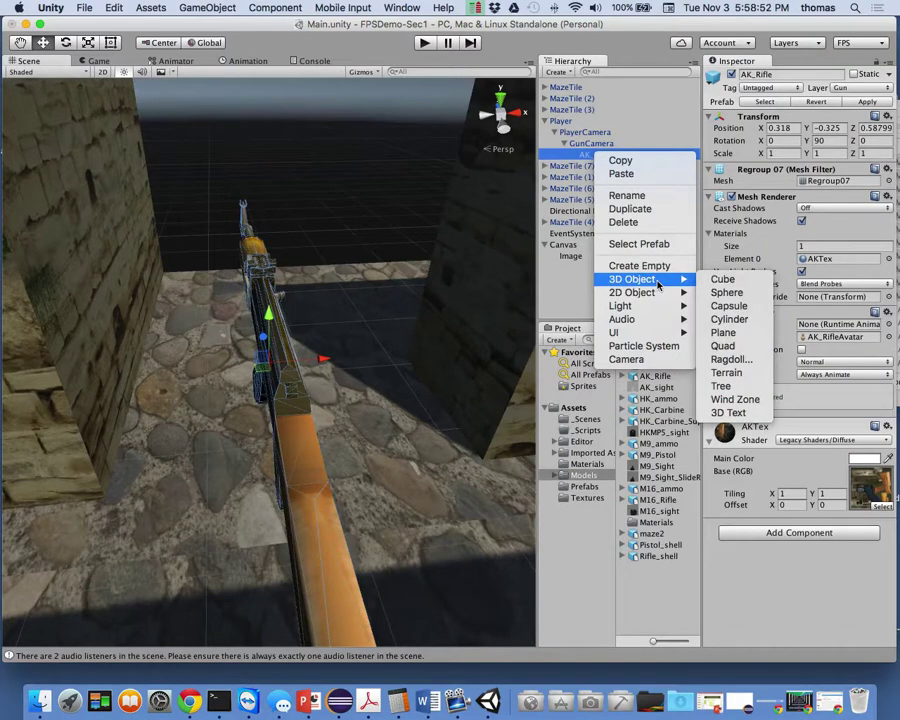
pyautogui.click(722, 345)
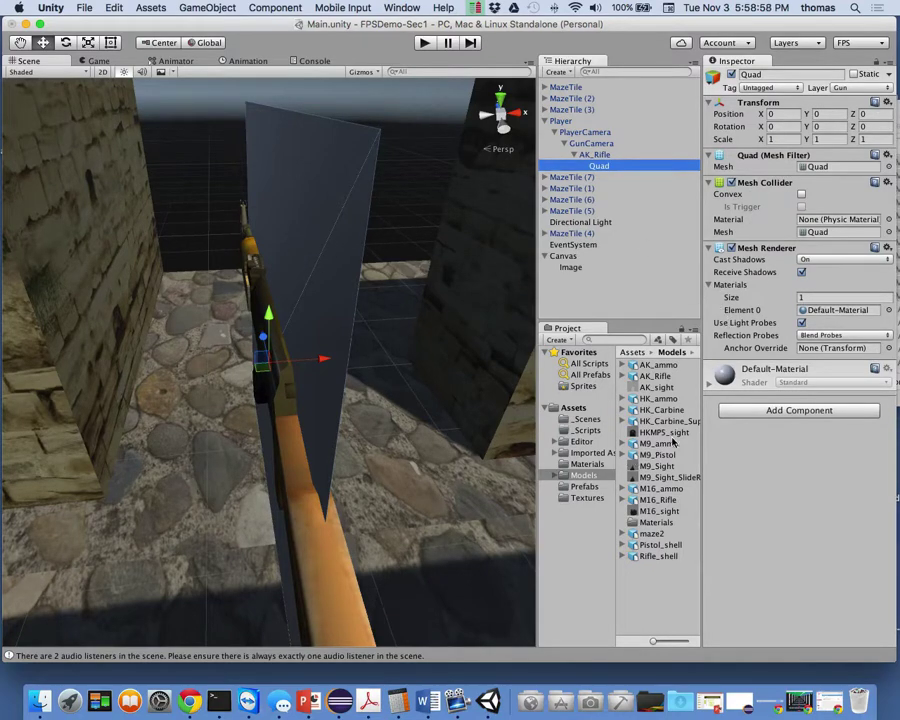
pyautogui.click(657, 387)
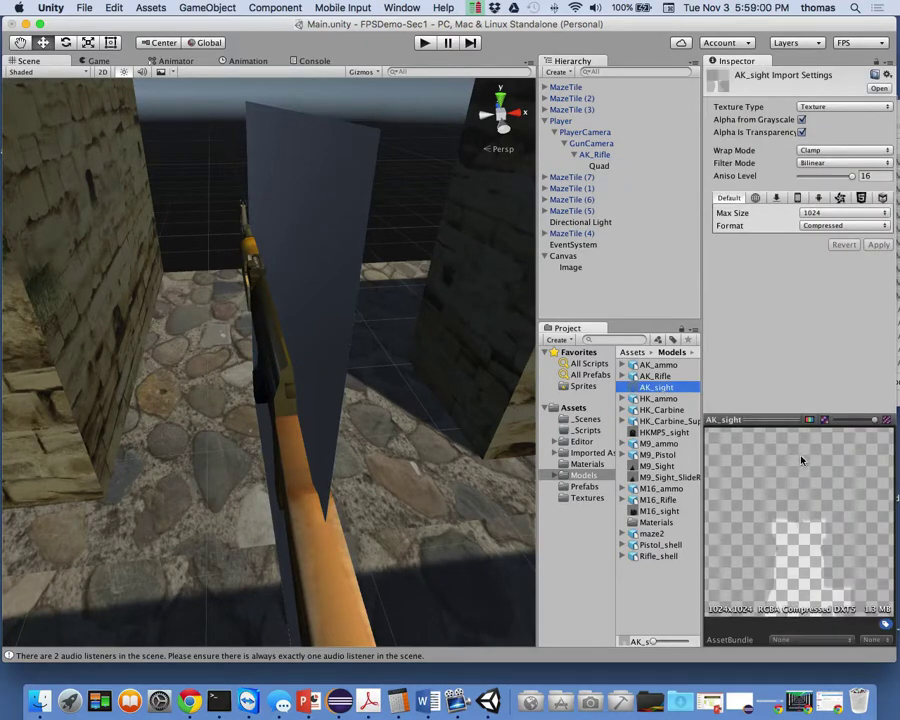
pyautogui.moveTo(657, 390); pyautogui.dragTo(592, 168)
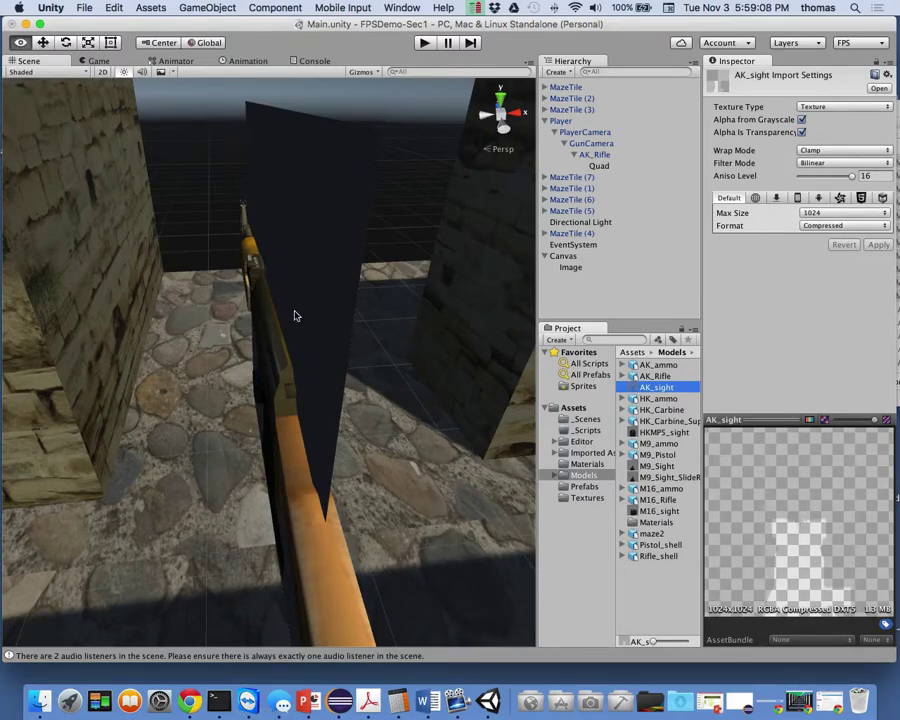
pyautogui.keyDown('alt'); pyautogui.moveTo(295, 314); pyautogui.dragTo(400, 237); pyautogui.keyUp('alt')
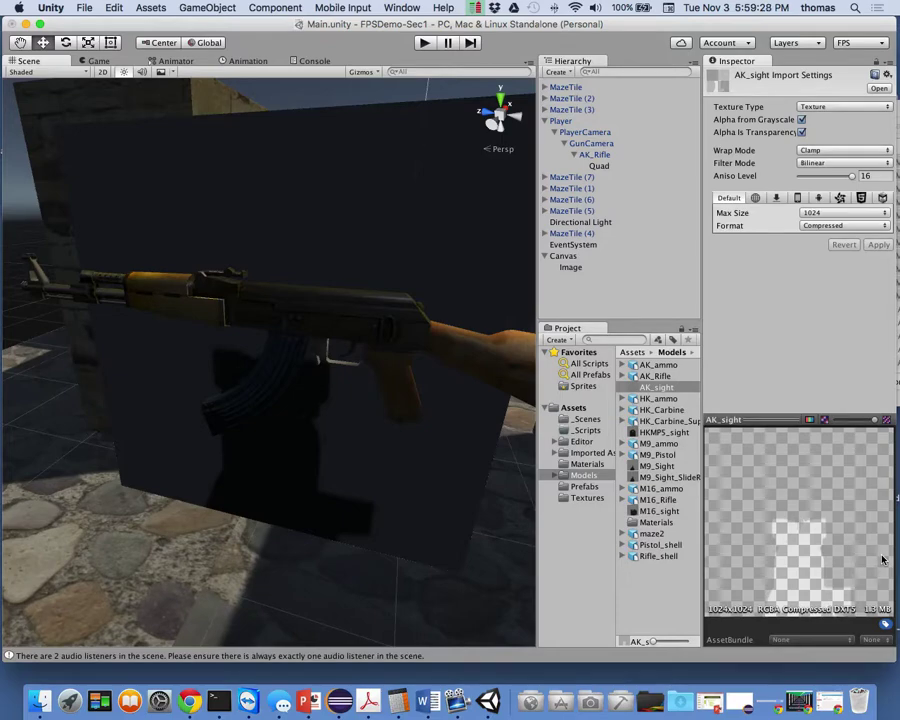
# Delete the newly added quad under AK_Rifle
pyautogui.click(596, 166)
pyautogui.rightClick(594, 166)
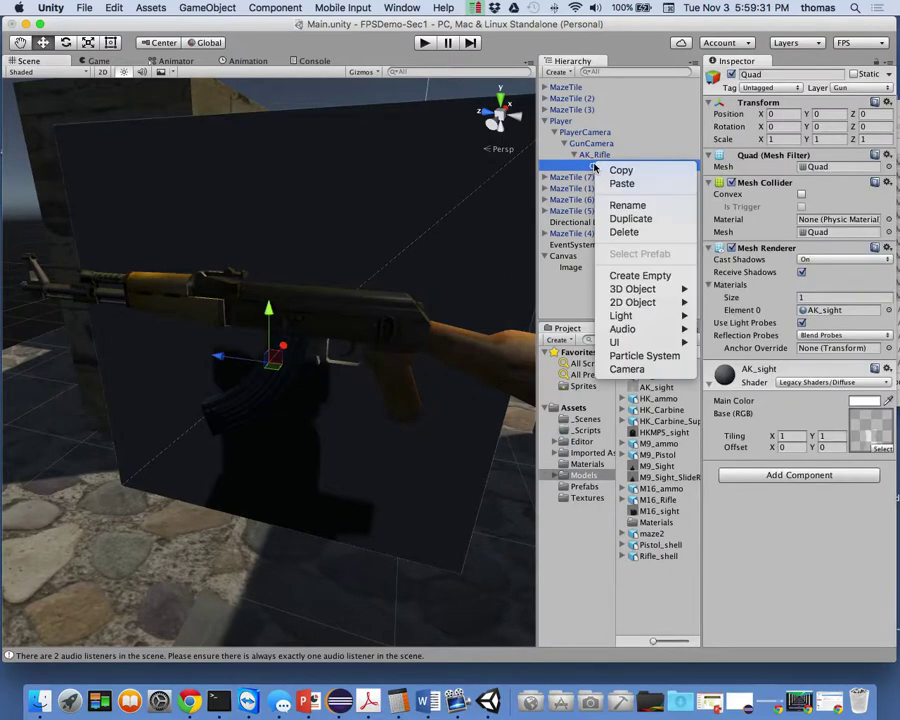
pyautogui.click(614, 231)
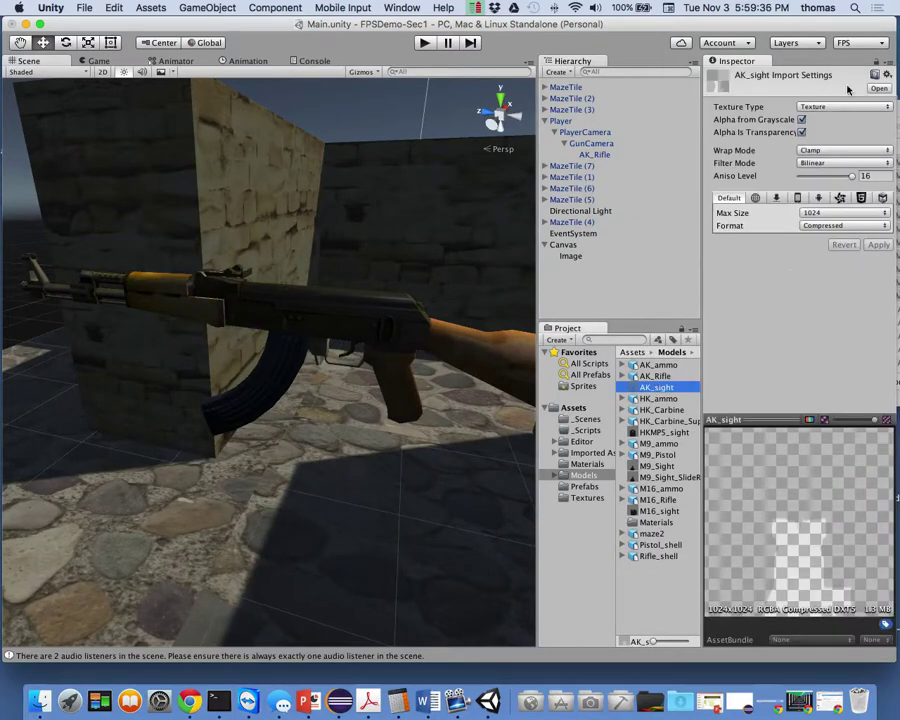
# Turn off Alpha from Grayscale for the AK_sight texture and apply the import settings
pyautogui.click(801, 120)
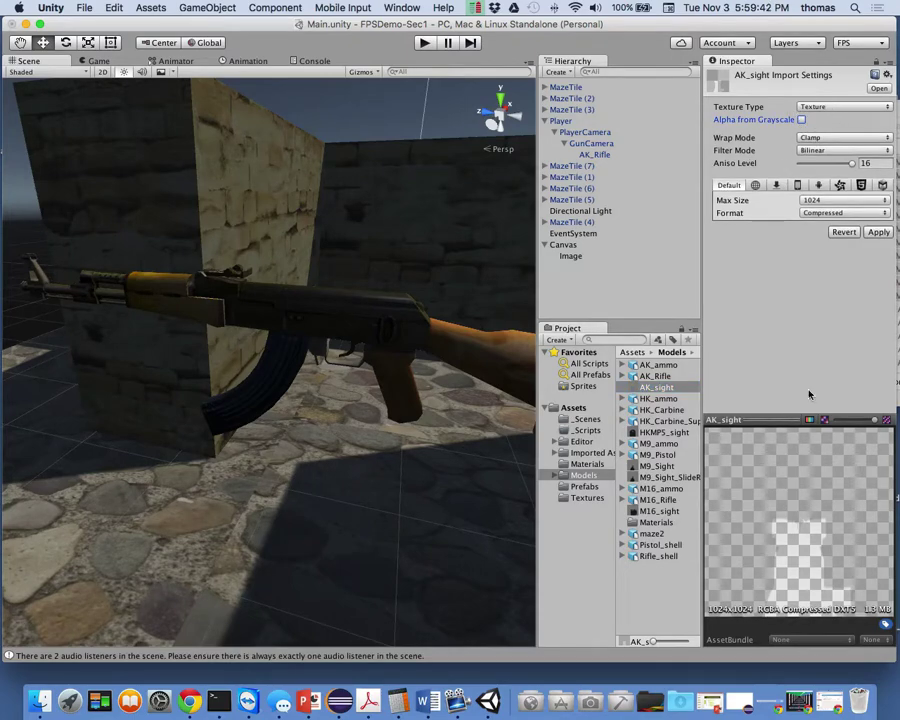
pyautogui.click(878, 232)
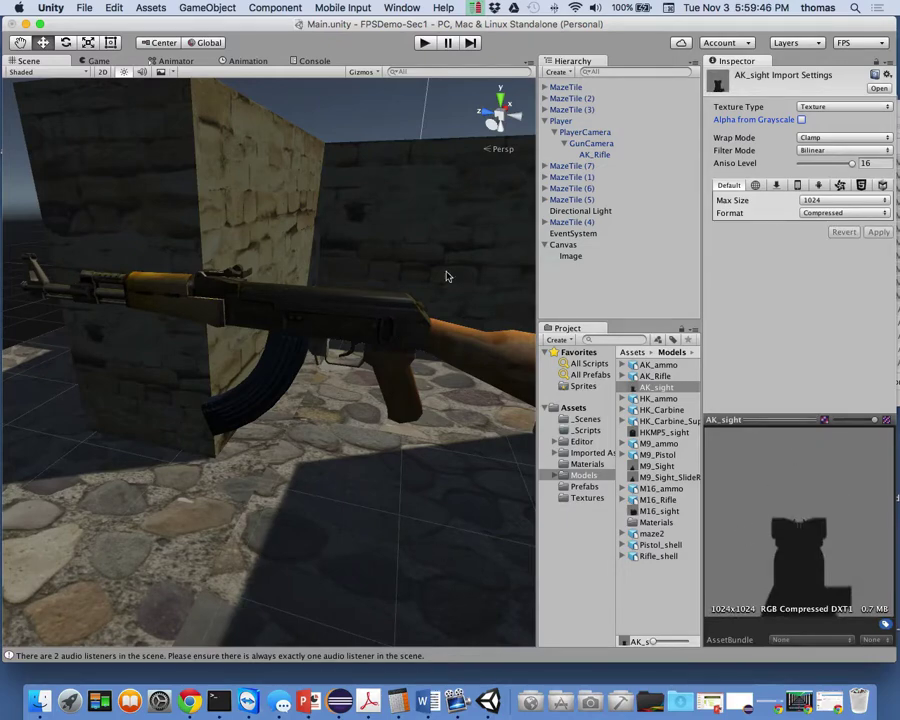
# Switch to Finder and look through the FPS1 gun model files in the Unity Projects folder
pyautogui.click(25, 24)
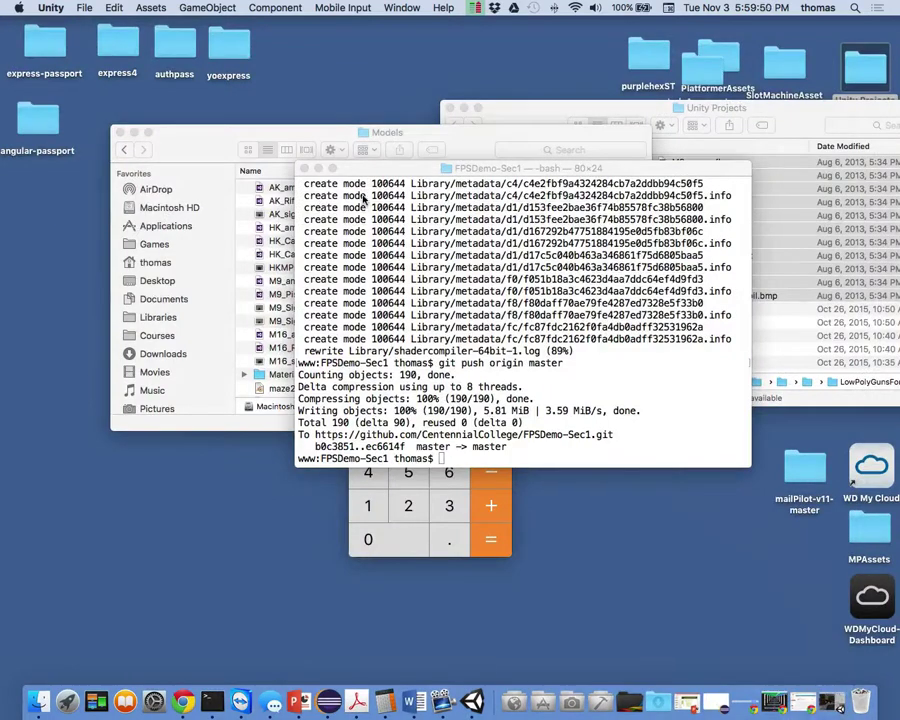
pyautogui.click(628, 112)
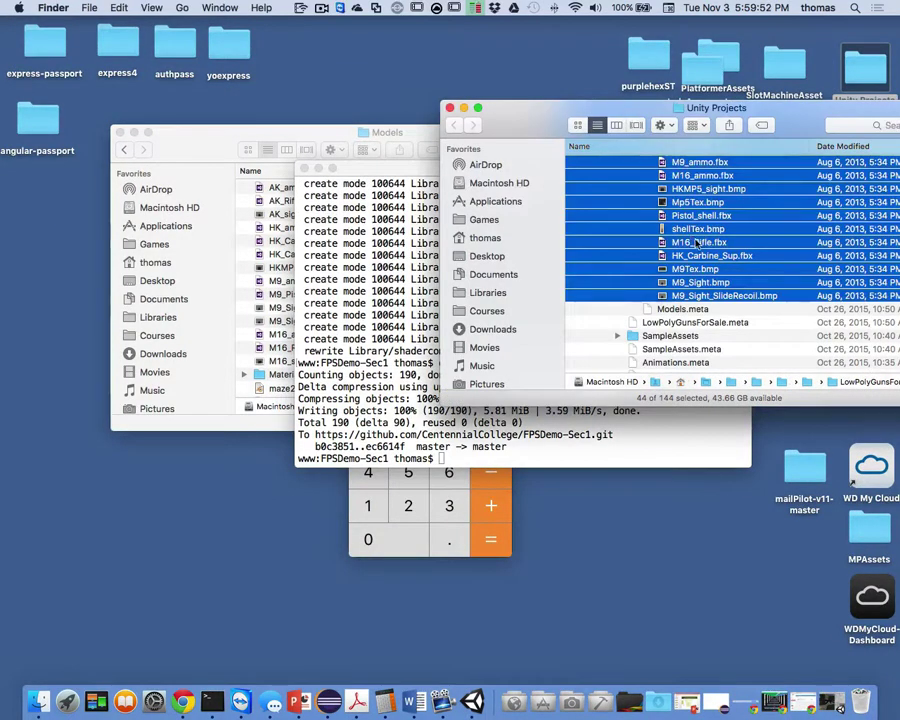
pyautogui.scroll(5, 701, 258)
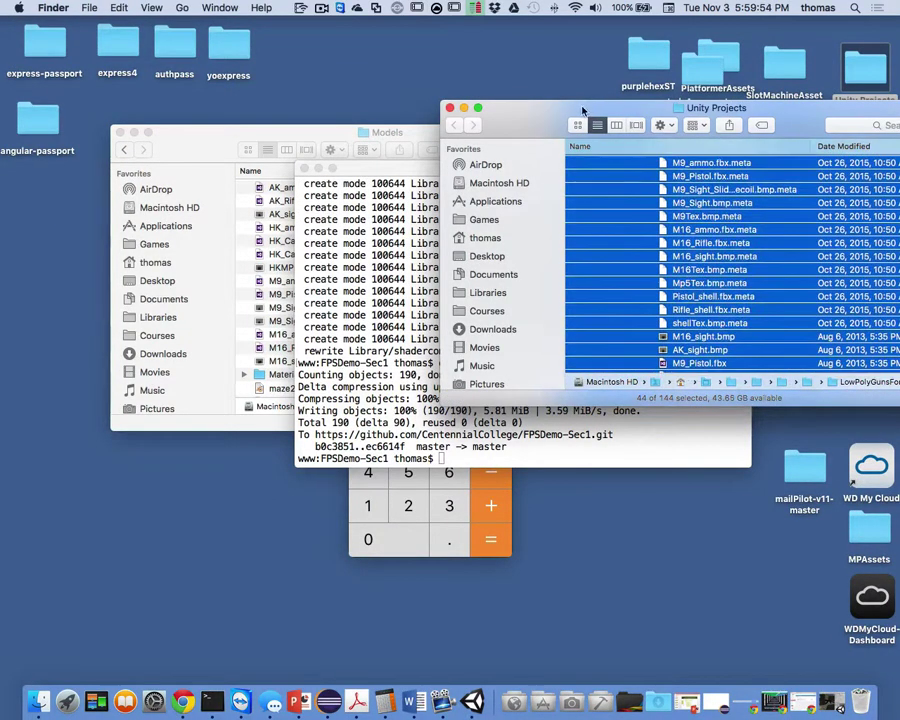
pyautogui.moveTo(640, 107); pyautogui.dragTo(372, 122)
pyautogui.scroll(10, 440, 216)
pyautogui.scroll(4, 460, 228)
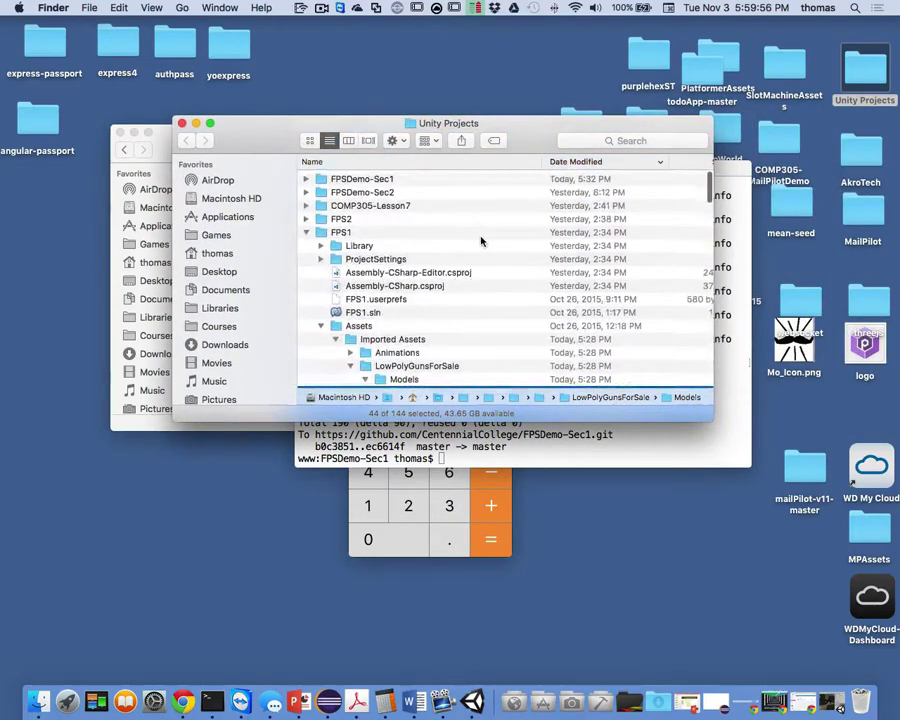
pyautogui.scroll(-3, 480, 241)
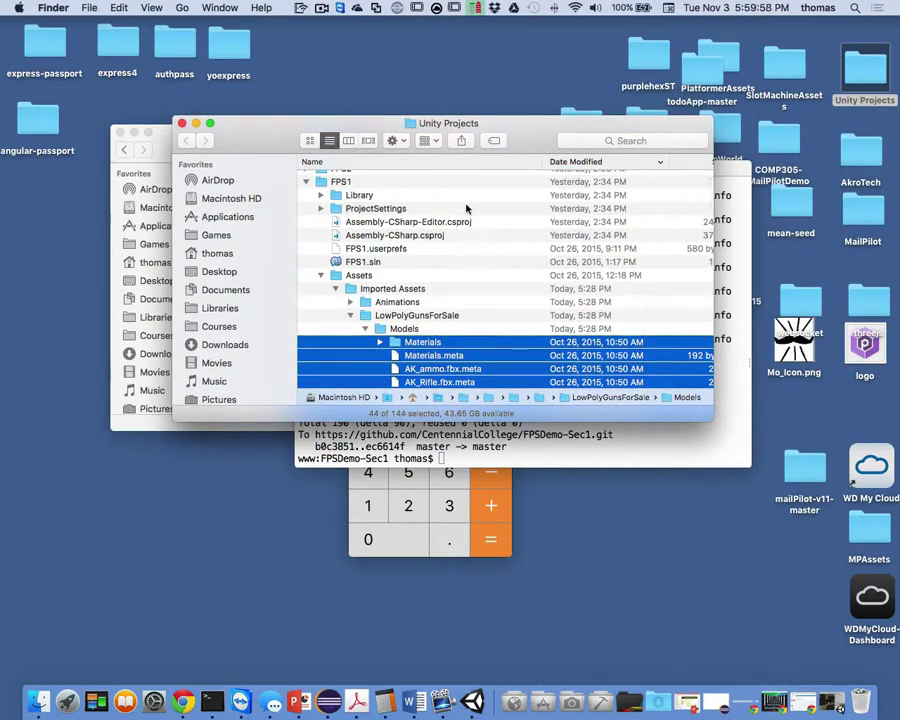
pyautogui.moveTo(272, 140); pyautogui.dragTo(522, 181)
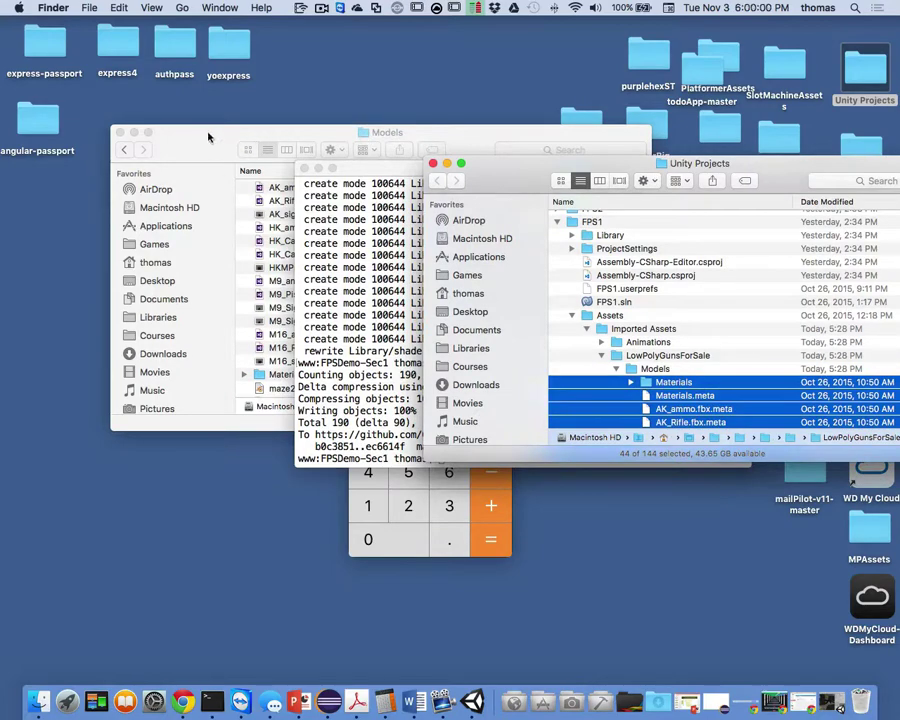
# Find AK_sight.bmp in the Assets/Models folder of FPSDemo-Sec1 and open it with Adobe Fireworks CS6
pyautogui.click(292, 182)
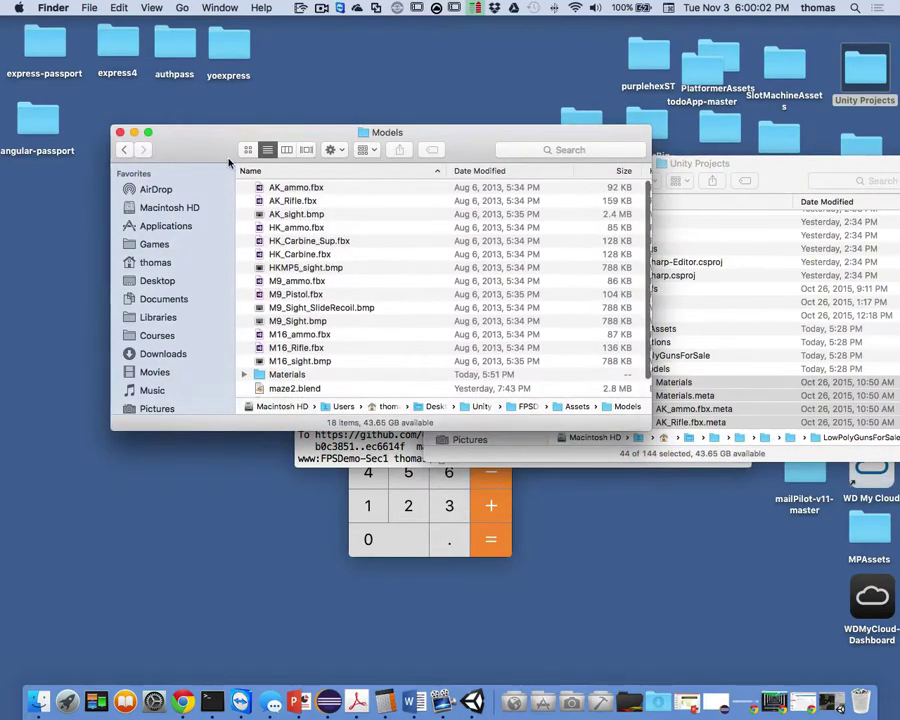
pyautogui.click(123, 149)
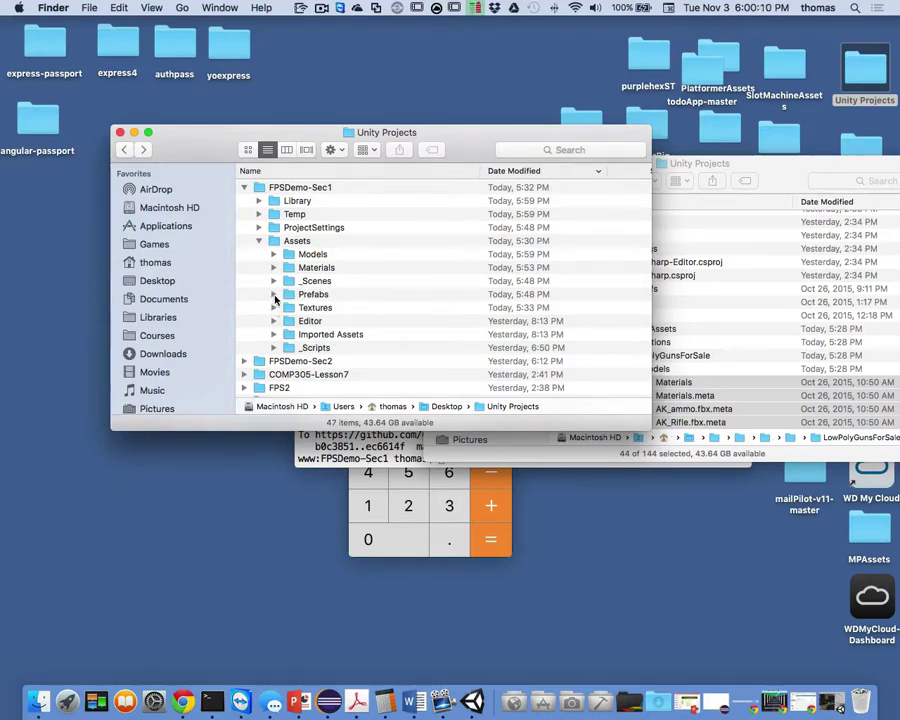
pyautogui.click(274, 255)
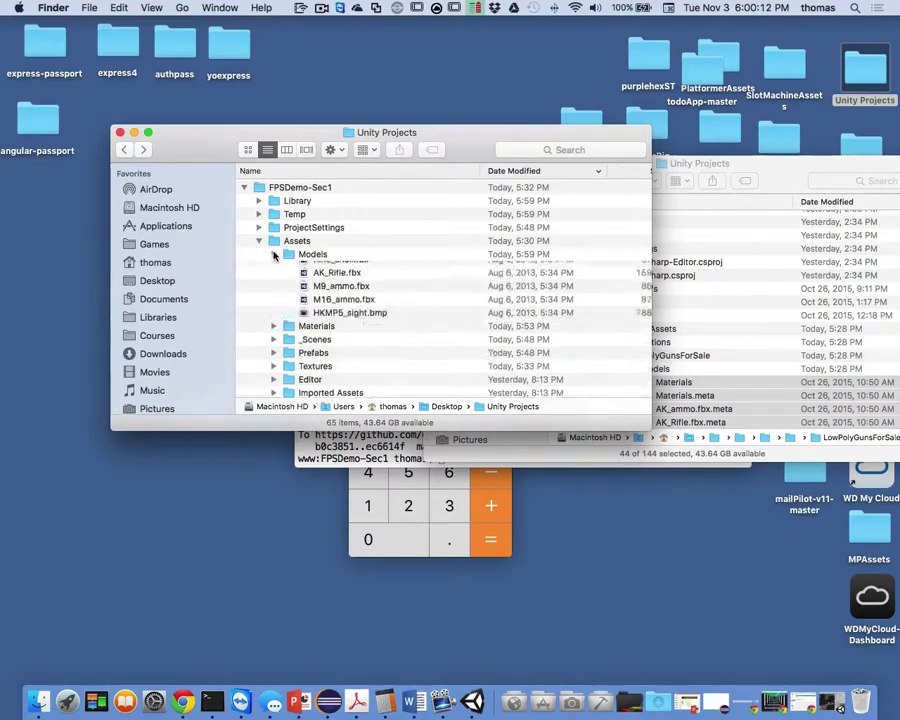
pyautogui.scroll(-5, 400, 322)
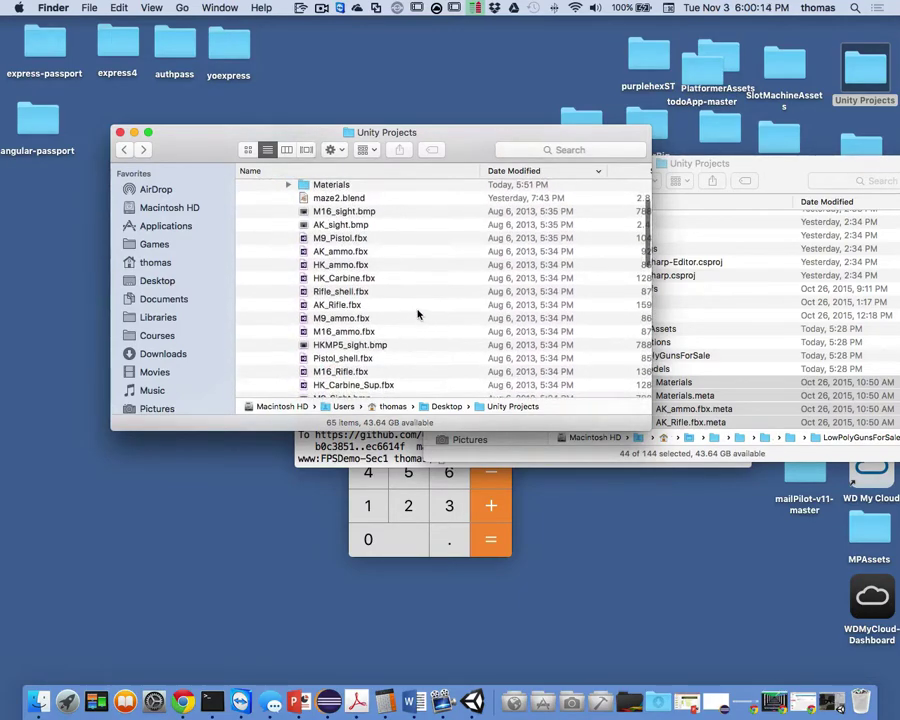
pyautogui.click(363, 225)
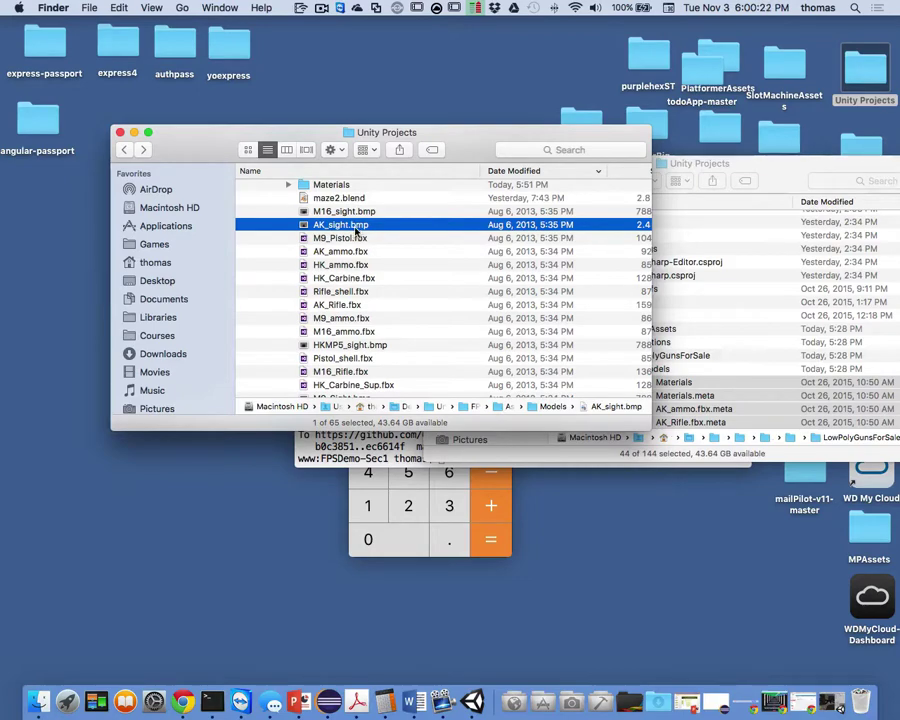
pyautogui.rightClick(355, 229)
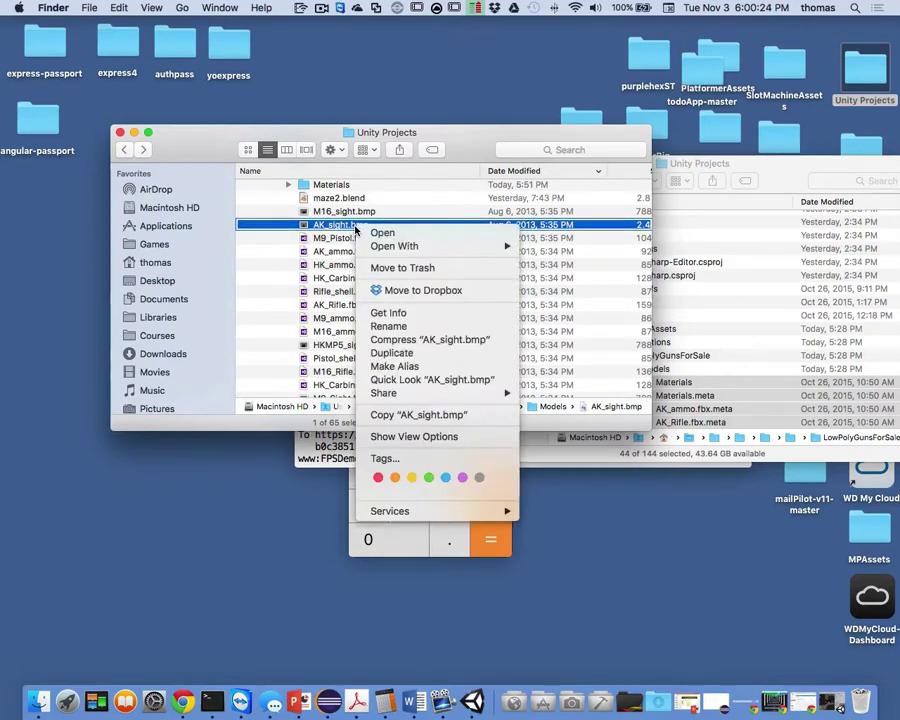
pyautogui.moveTo(500, 245)
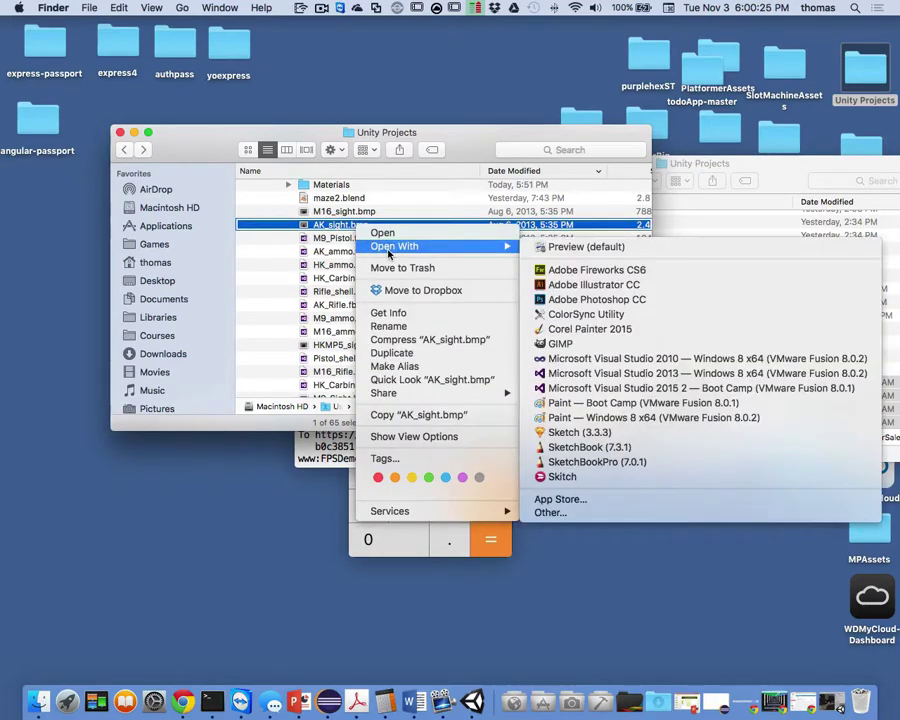
pyautogui.click(590, 270)
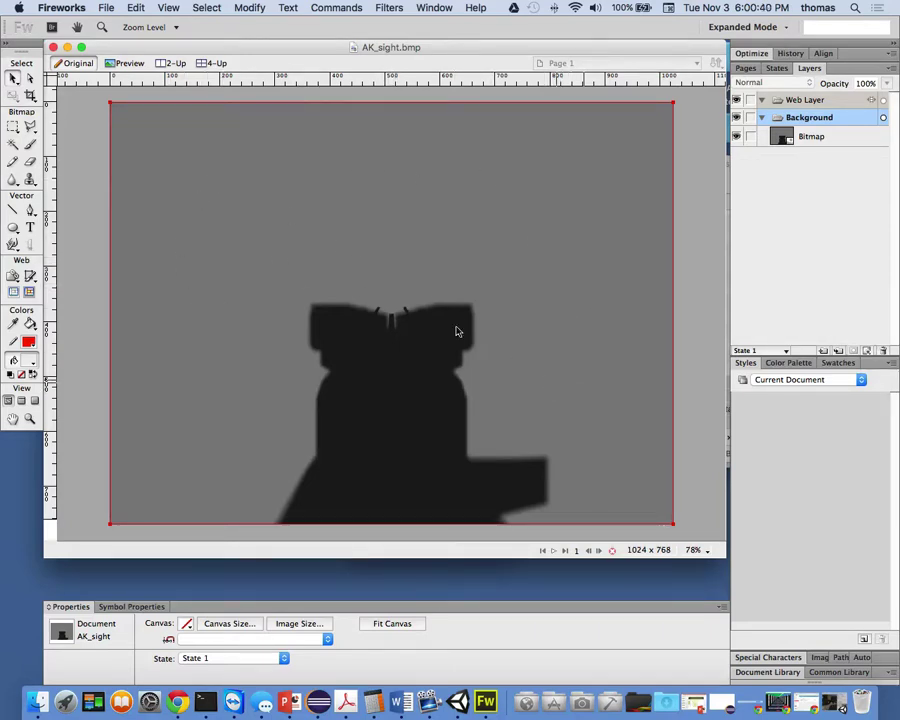
# Select the grey background around the sight silhouette with the Magic Wand and delete it
pyautogui.click(13, 143)
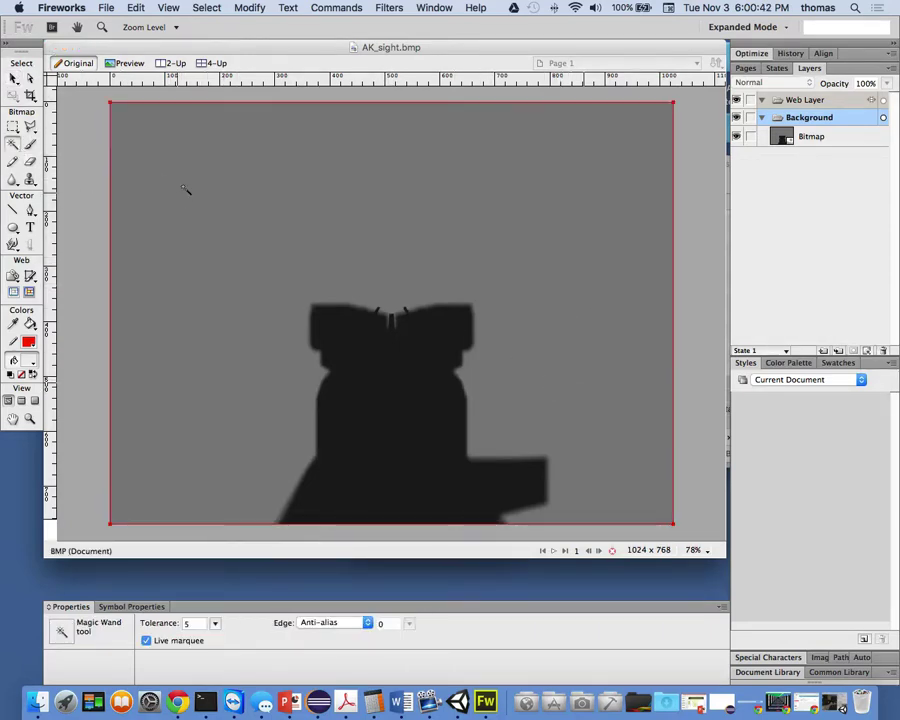
pyautogui.click(336, 225)
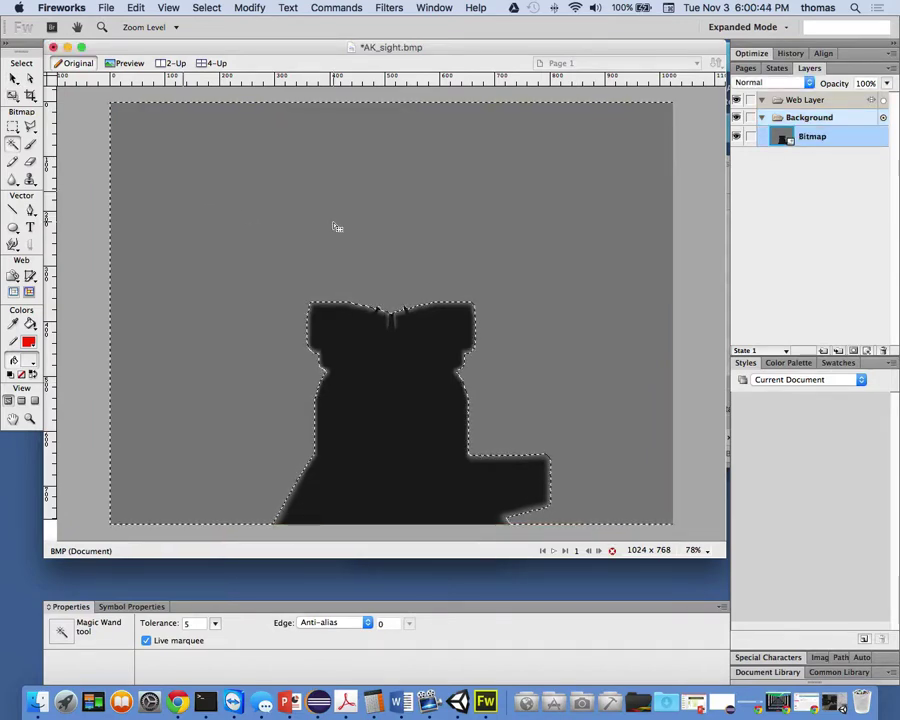
pyautogui.press('Delete')
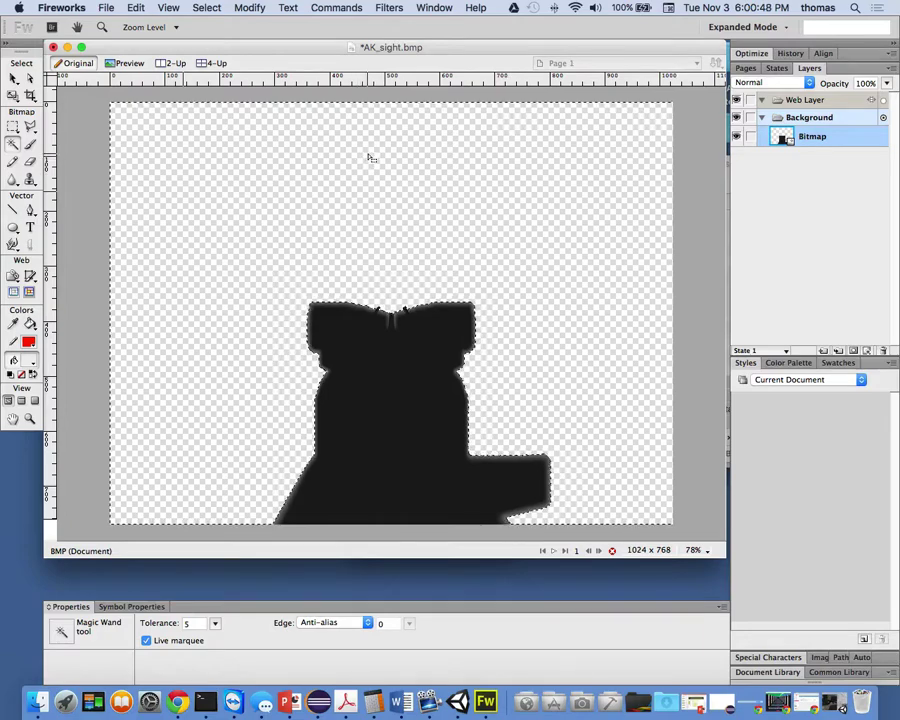
# Save the edited sight image as AK_sight.png in Fireworks PNG format in the Models folder
pyautogui.click(106, 8)
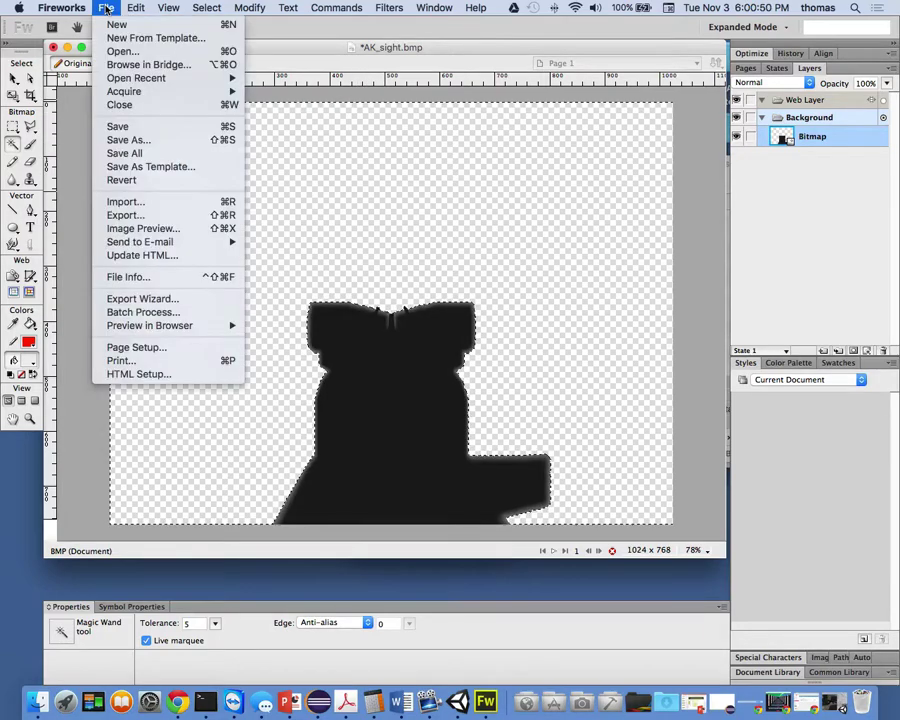
pyautogui.click(142, 141)
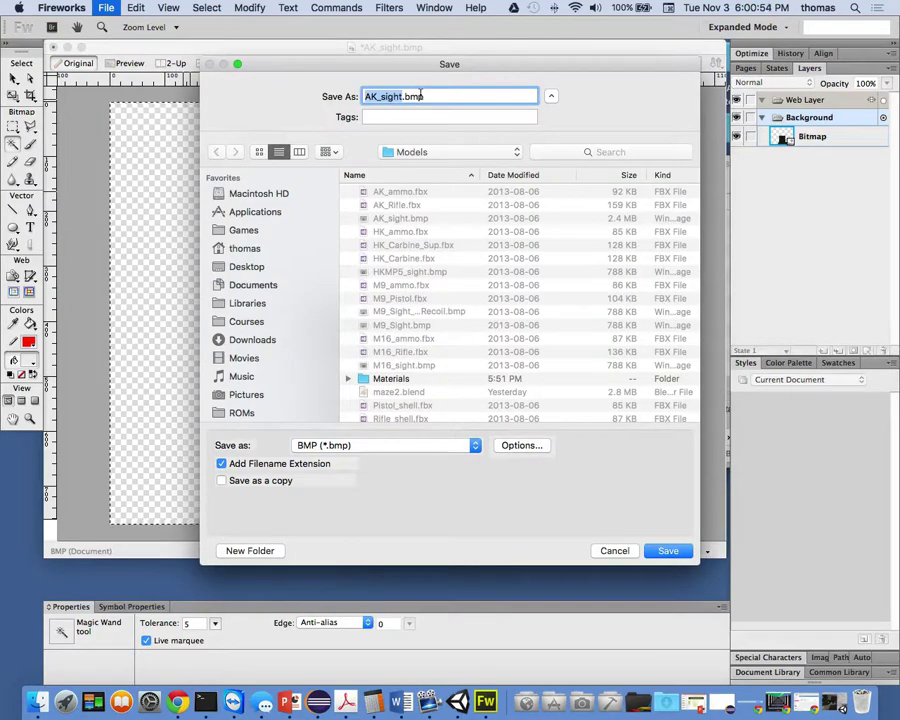
pyautogui.click(484, 96)
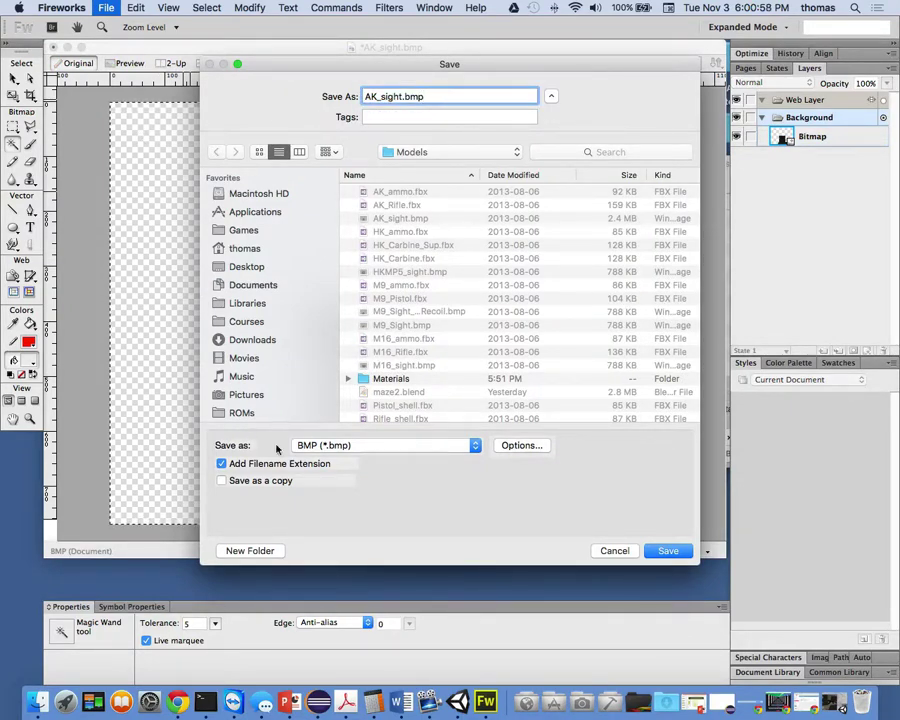
pyautogui.click(372, 445)
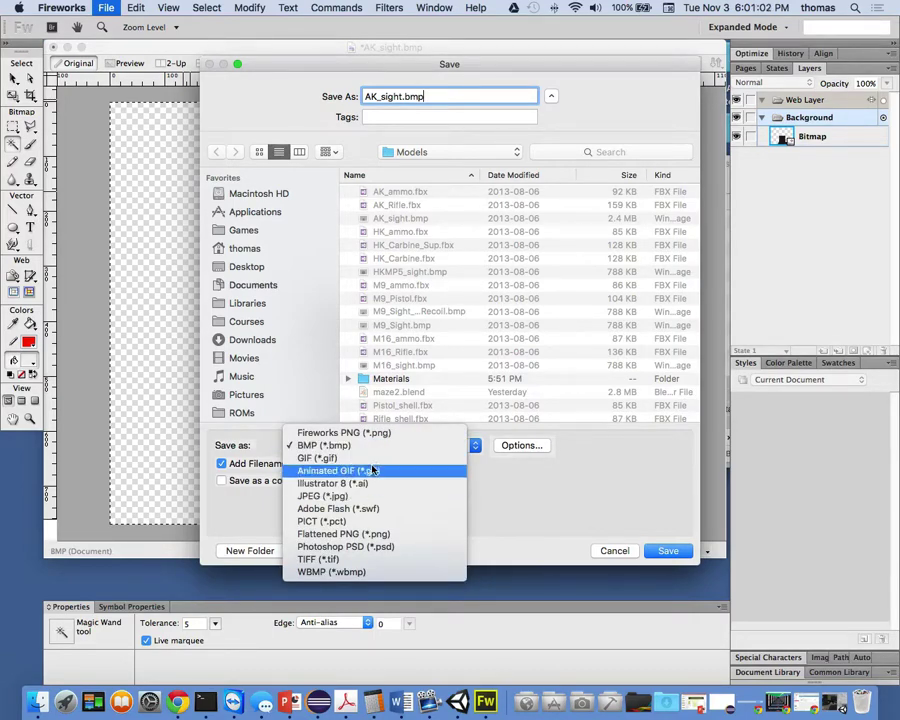
pyautogui.click(372, 432)
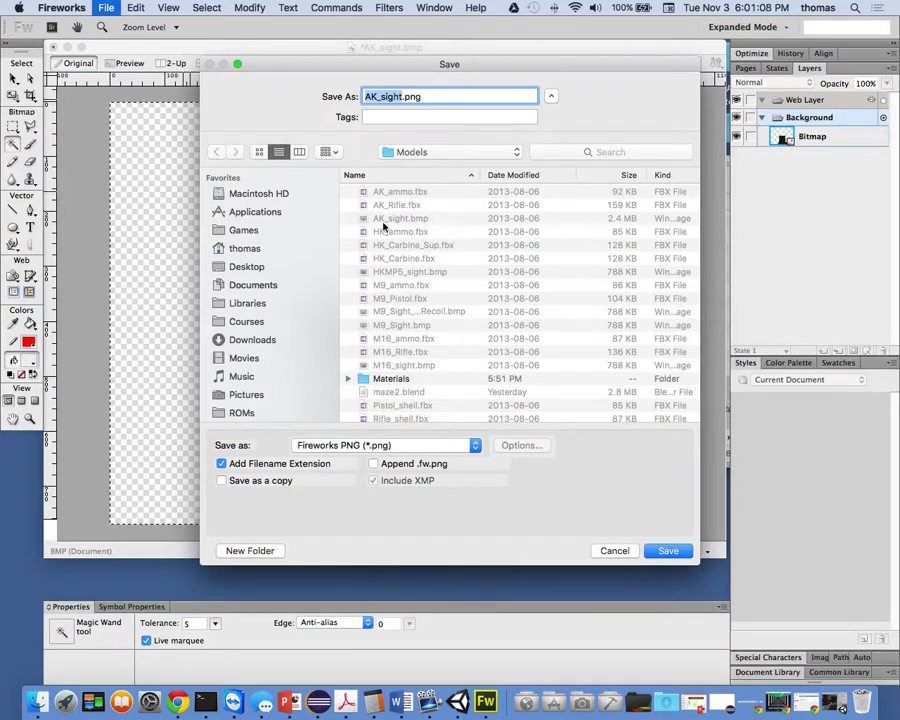
pyautogui.click(669, 551)
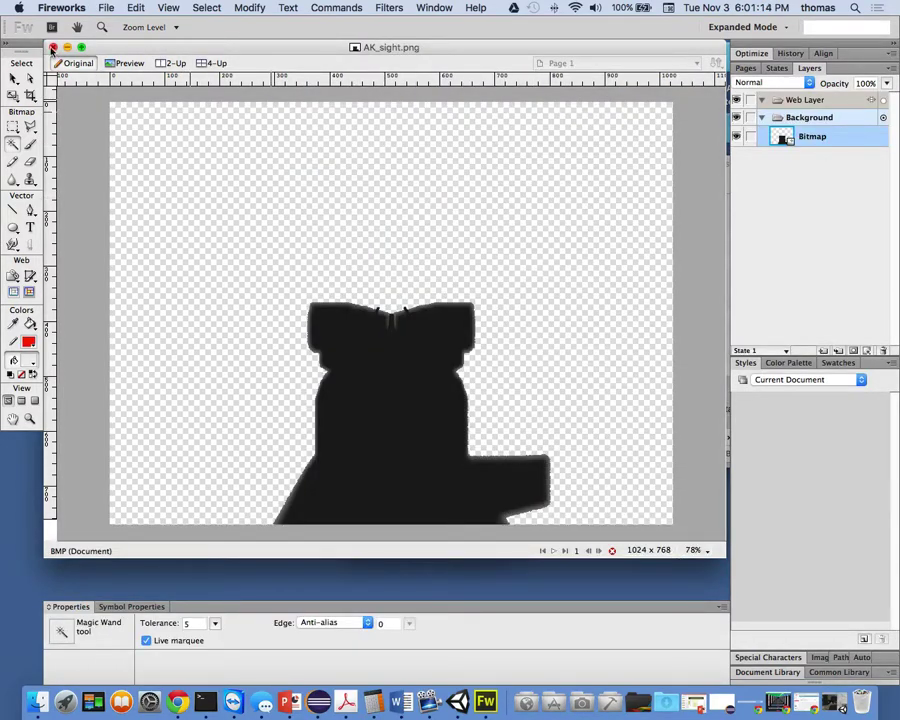
# Close the sight image, quit Fireworks and switch to the Unity editor
pyautogui.click(52, 47)
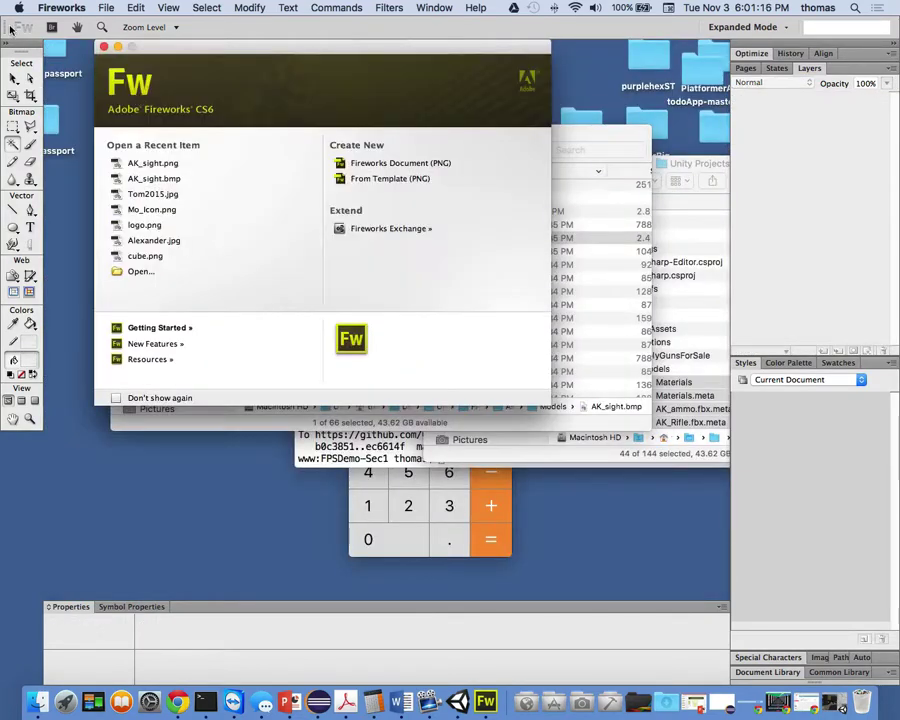
pyautogui.click(105, 8)
pyautogui.moveTo(64, 8)
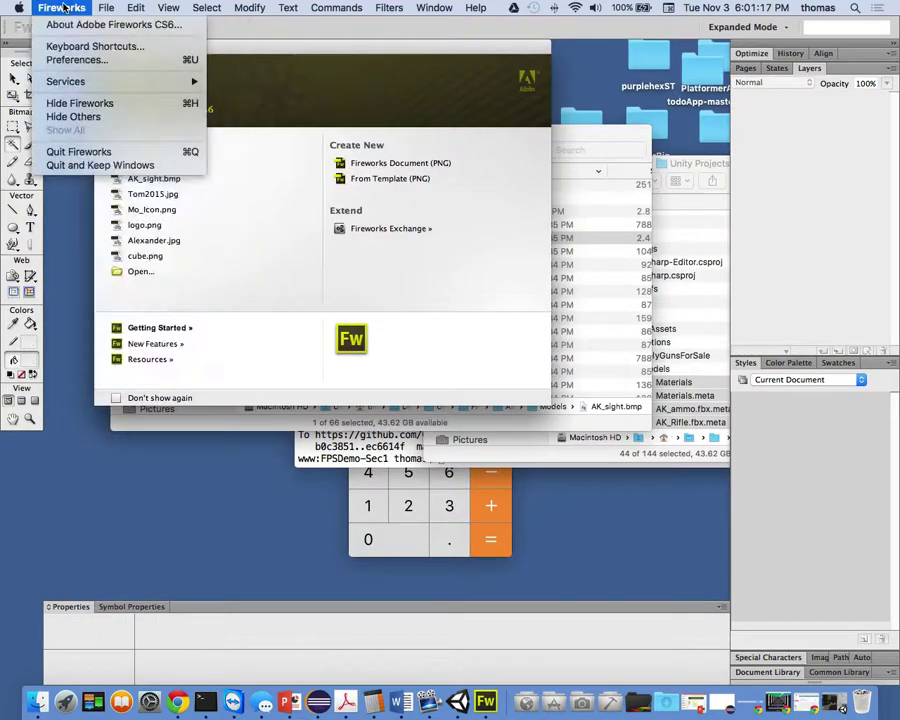
pyautogui.click(72, 151)
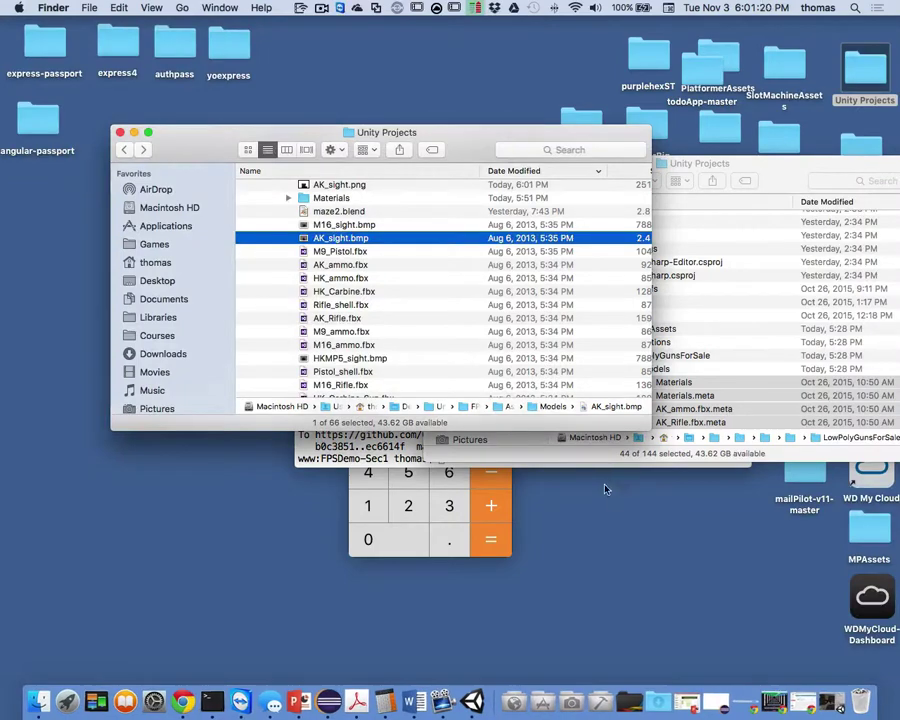
pyautogui.click(472, 701)
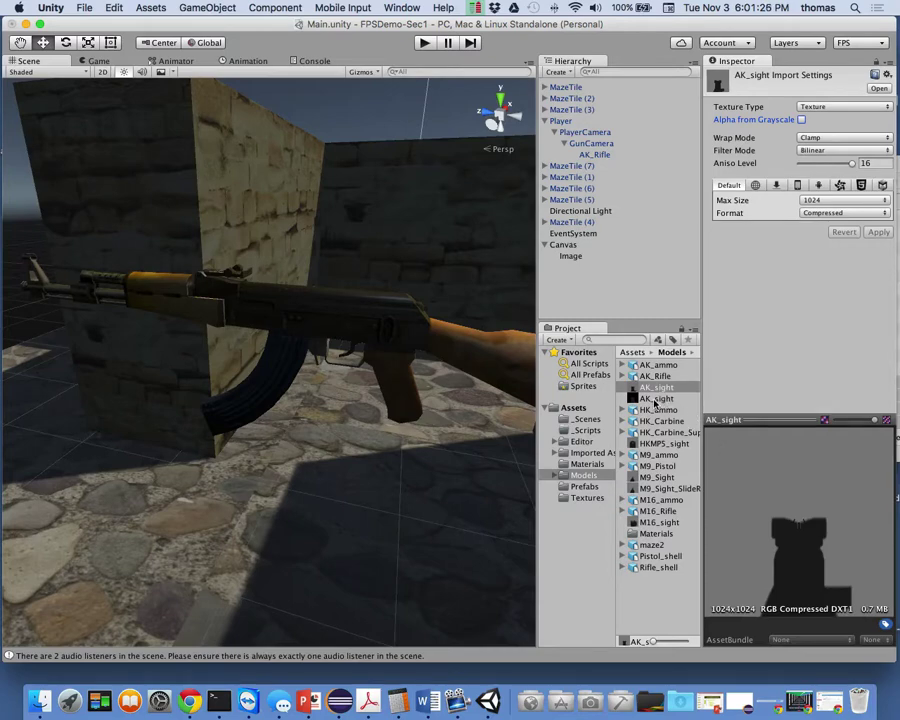
# Turn on Alpha from Grayscale and Alpha Is Transparency for the new AK_sight PNG texture and apply the import settings
pyautogui.click(657, 399)
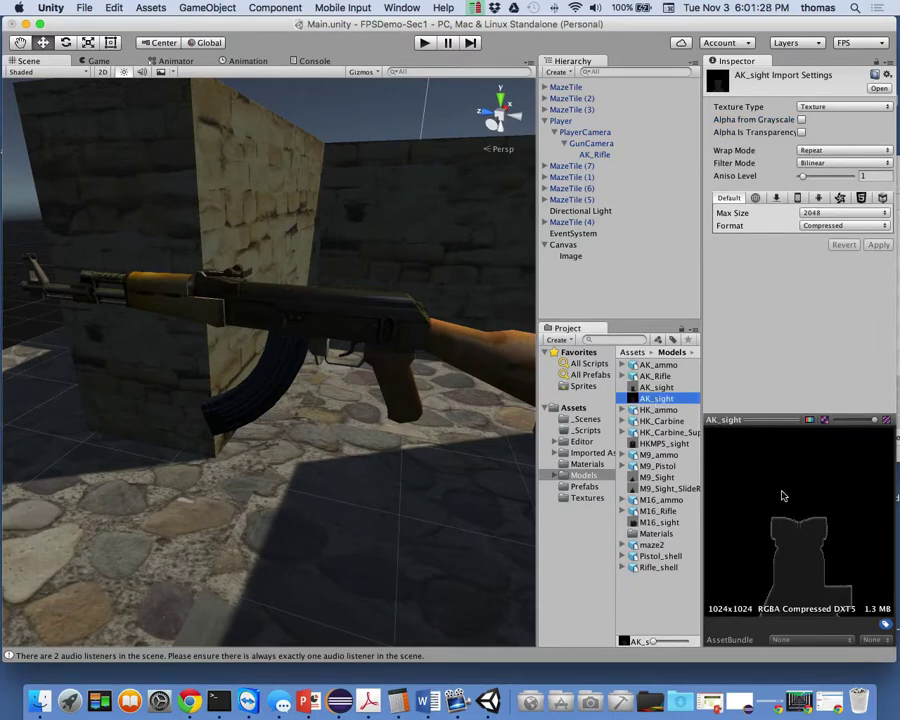
pyautogui.click(801, 120)
pyautogui.click(801, 132)
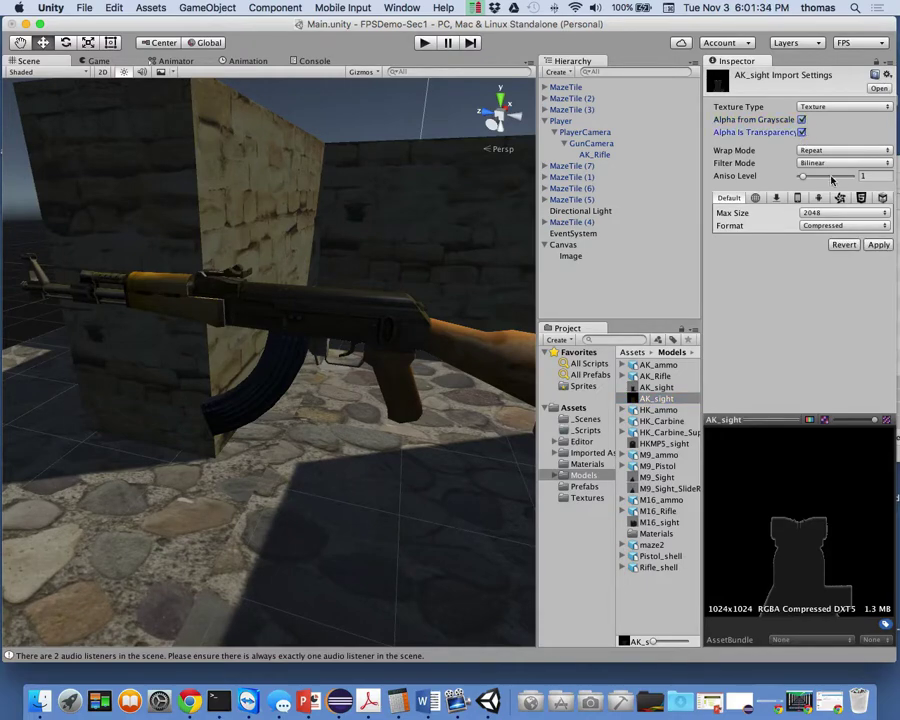
pyautogui.click(879, 245)
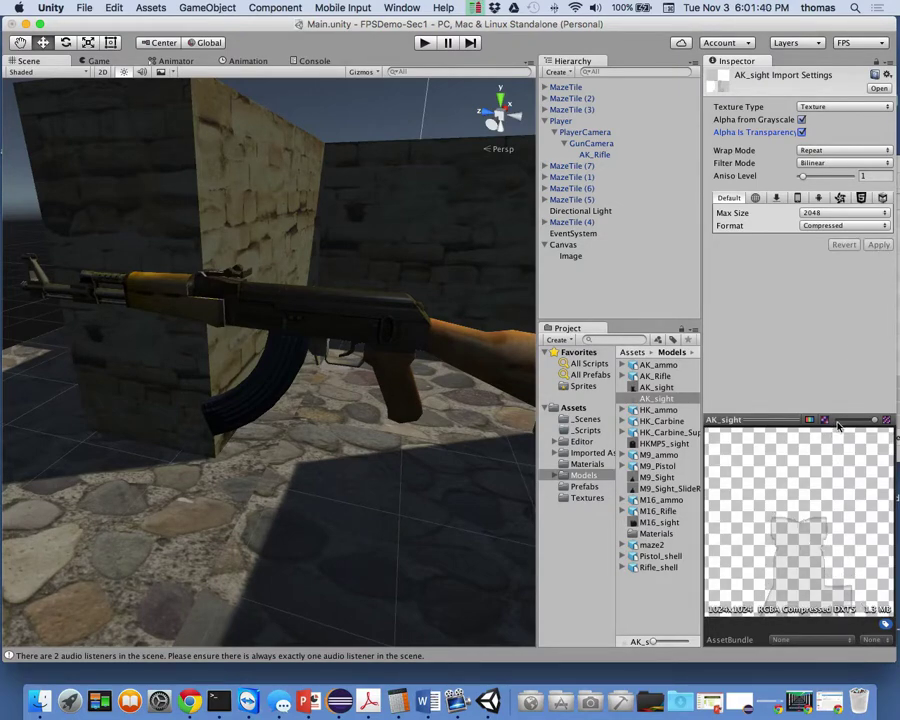
# Set the AK_sight PNG's texture type to Sprite (2D and UI) and apply it
pyautogui.click(835, 107)
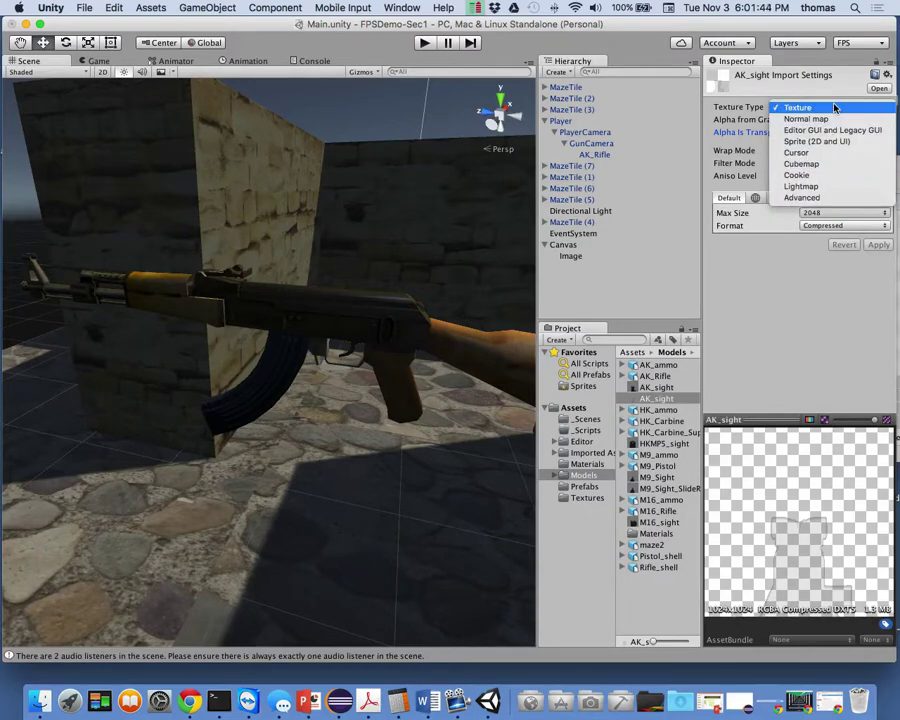
pyautogui.click(822, 141)
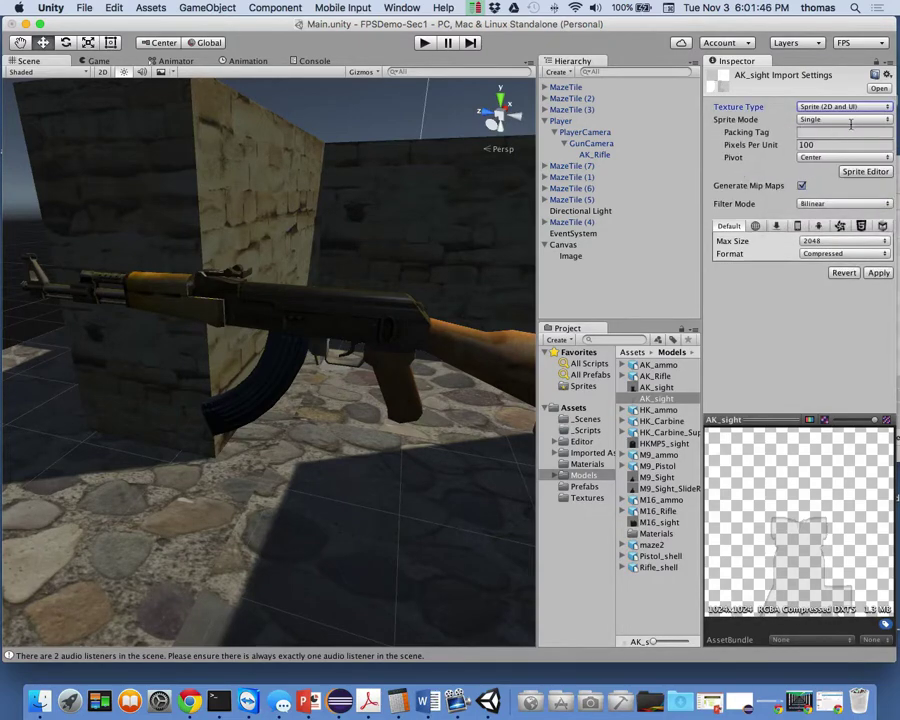
pyautogui.click(878, 273)
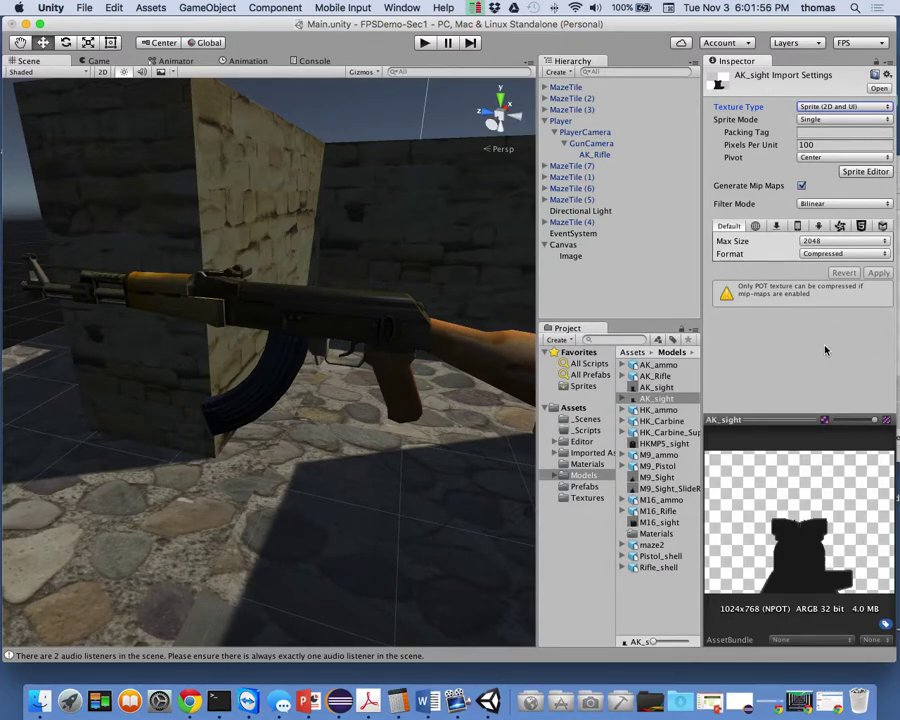
# Add a Quad as a child of AK_Rifle and set its Y rotation to -90
pyautogui.click(597, 155)
pyautogui.rightClick(597, 156)
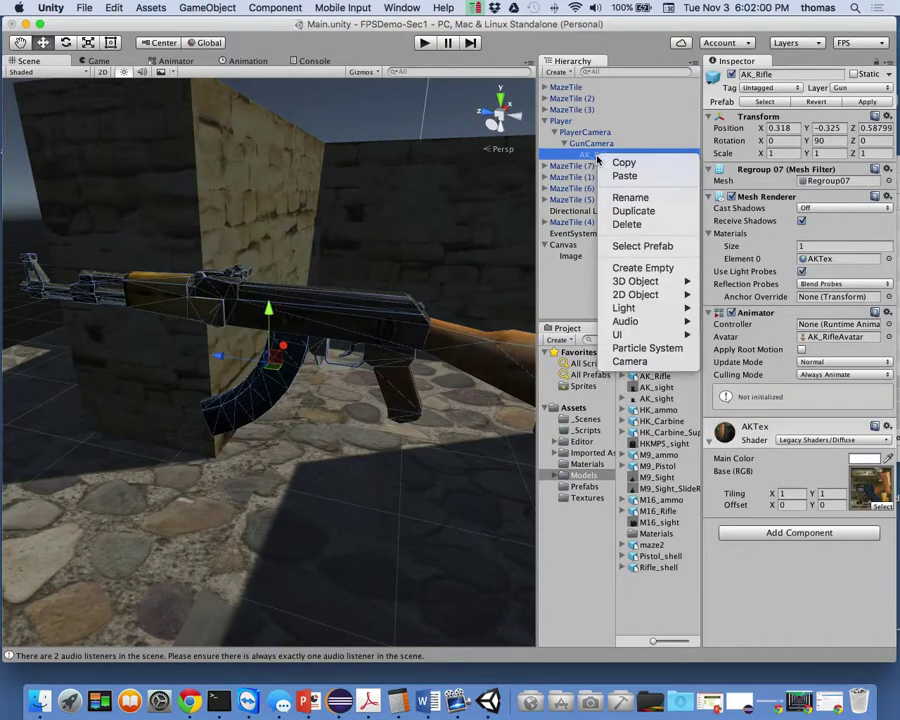
pyautogui.moveTo(640, 281)
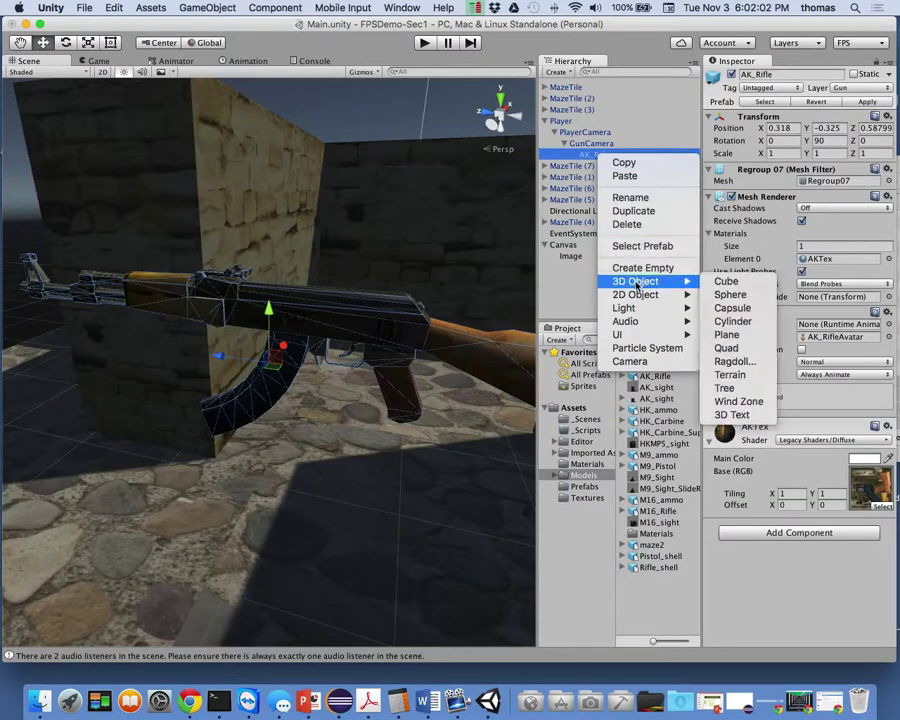
pyautogui.click(726, 347)
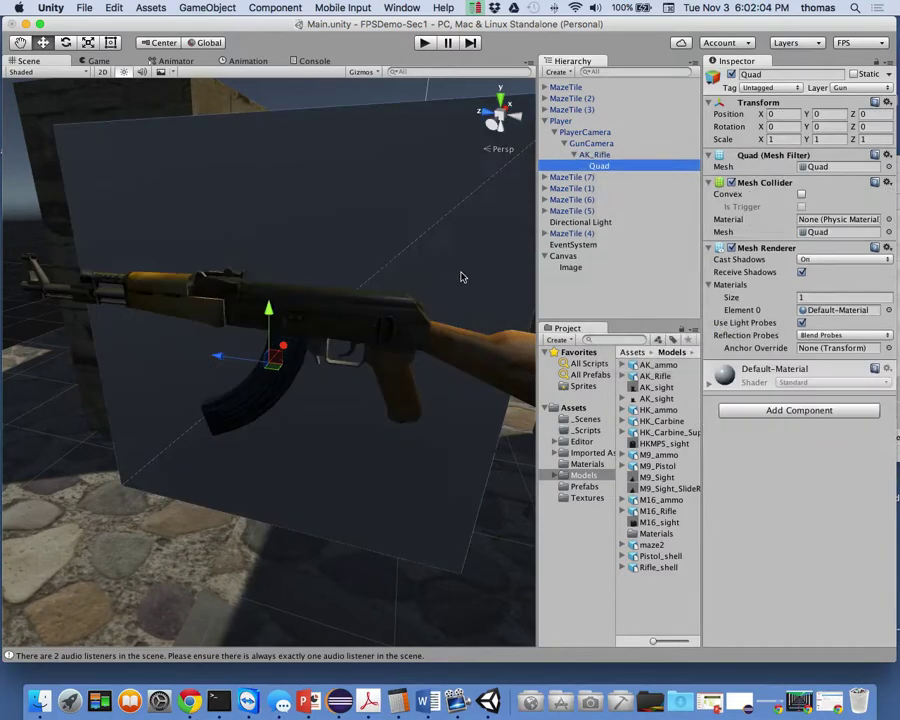
pyautogui.click(825, 127)
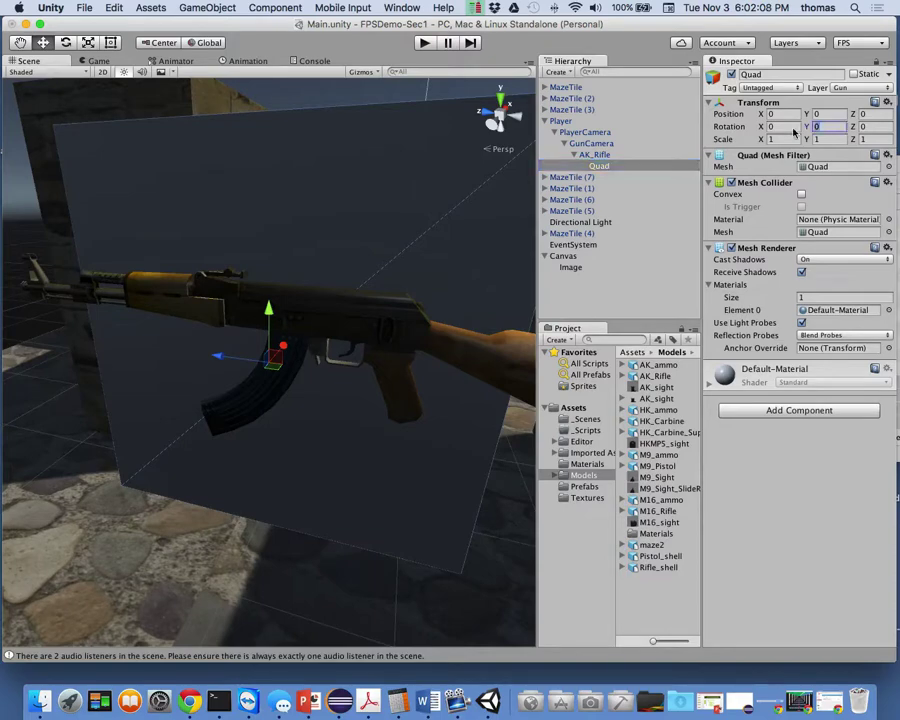
pyautogui.write('-90')
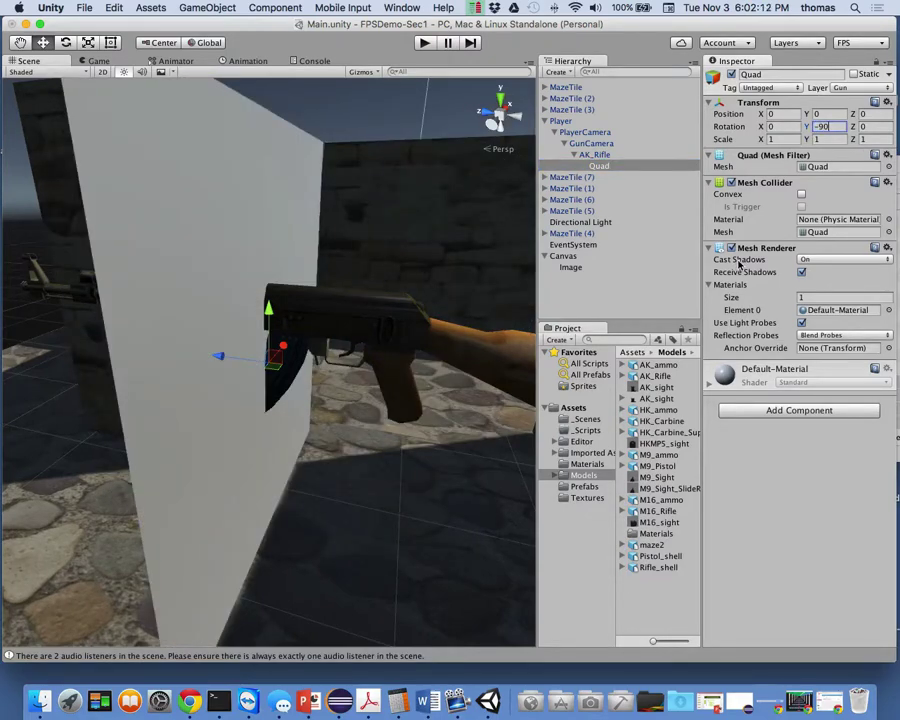
# Apply the AK_sight PNG to the quad in the scene and inspect its face from behind the rifle
pyautogui.click(664, 398)
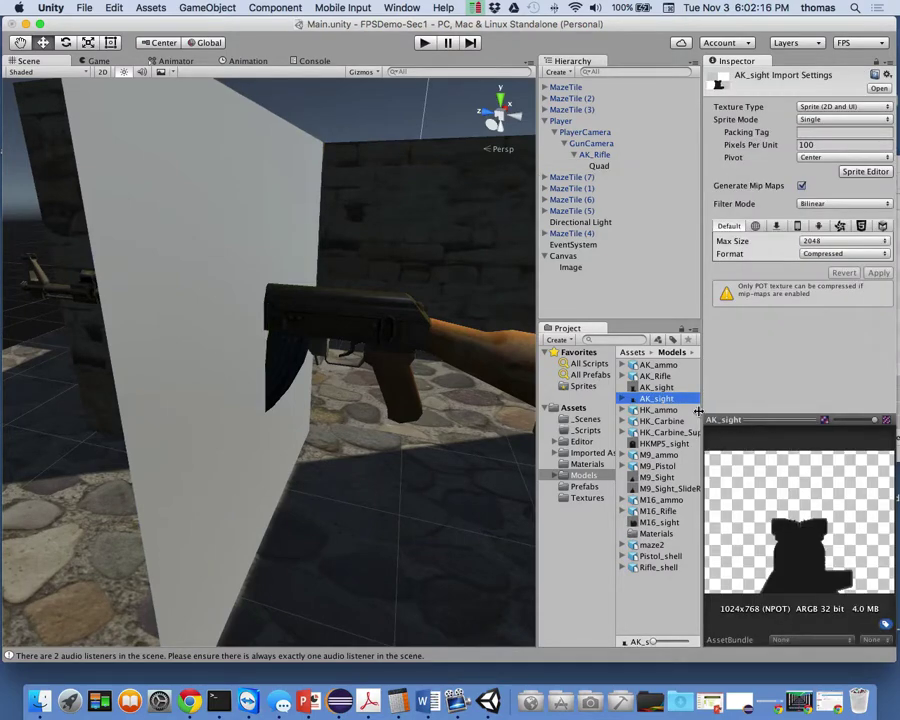
pyautogui.moveTo(660, 399); pyautogui.dragTo(175, 177)
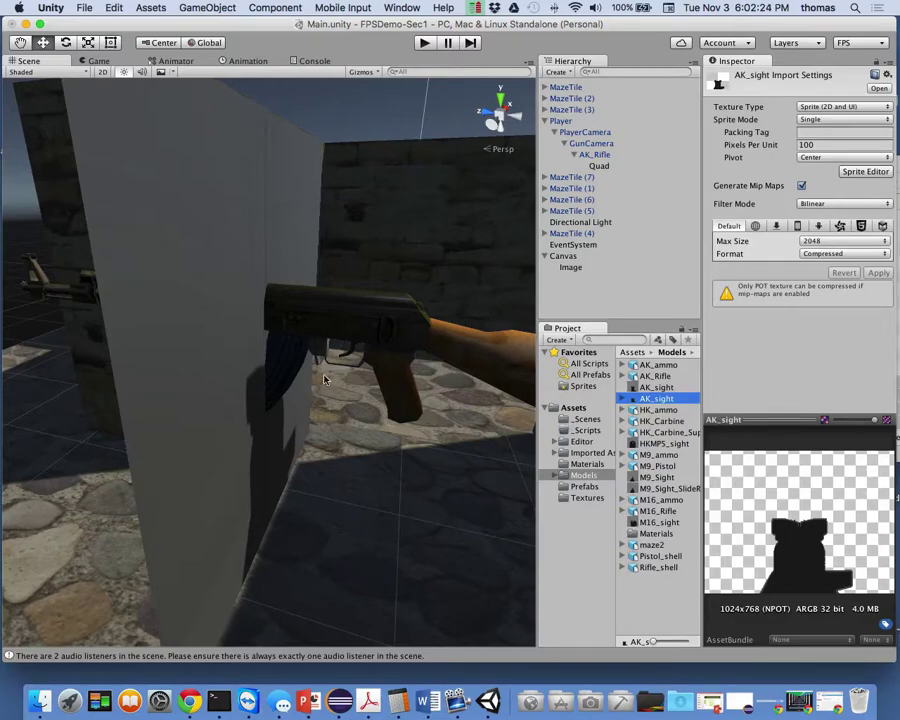
pyautogui.keyDown('alt'); pyautogui.moveTo(317, 376); pyautogui.dragTo(293, 476); pyautogui.keyUp('alt')
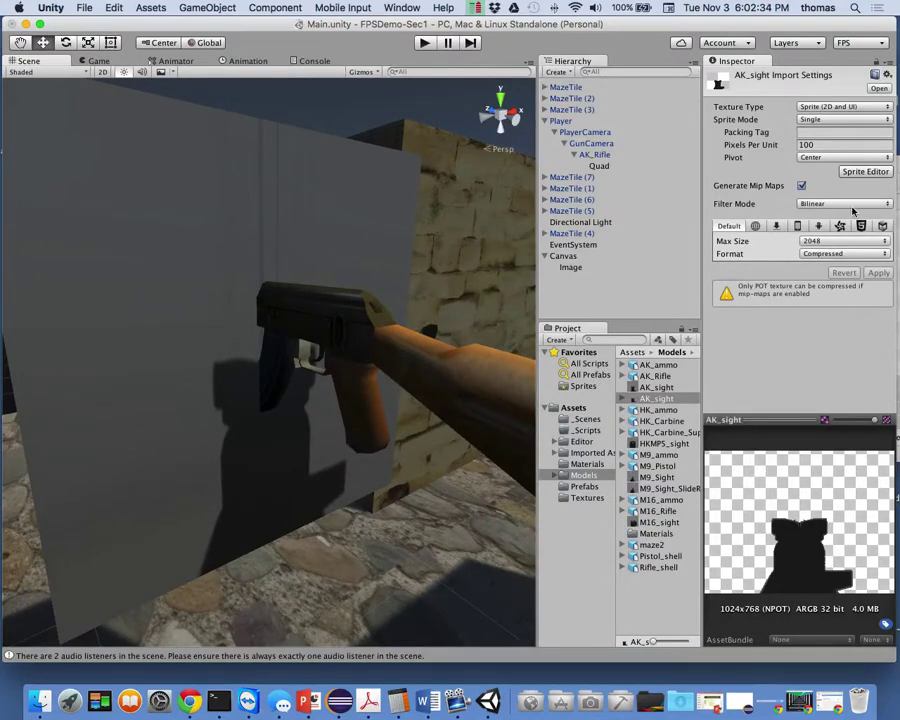
# Set the AK_sight PNG's type to Texture with Alpha from Grayscale and Alpha Is Transparency on, and apply the settings
pyautogui.click(827, 119)
pyautogui.click(771, 105)
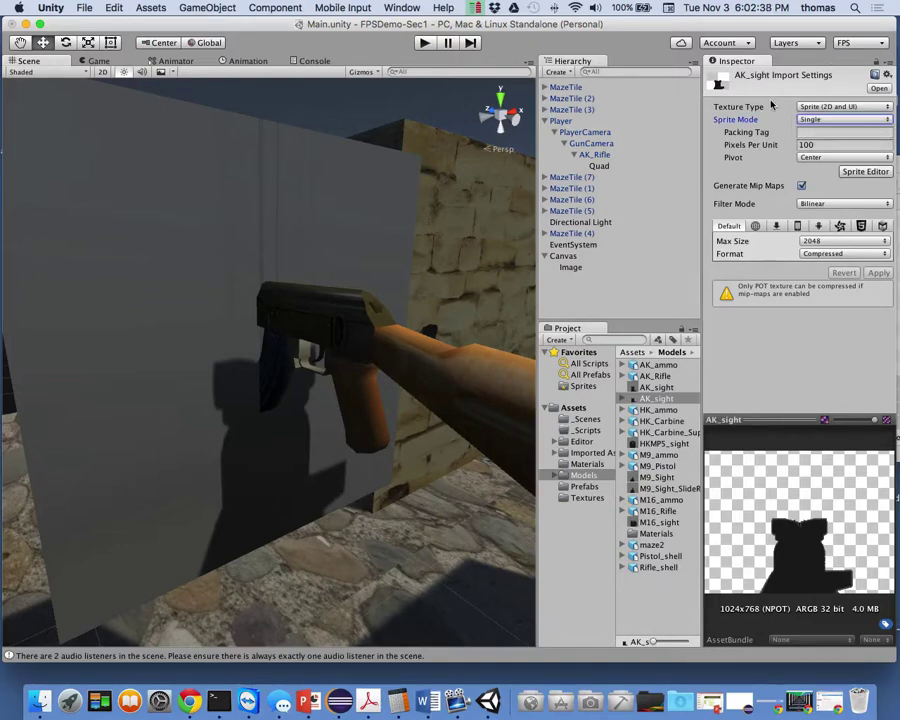
pyautogui.click(819, 107)
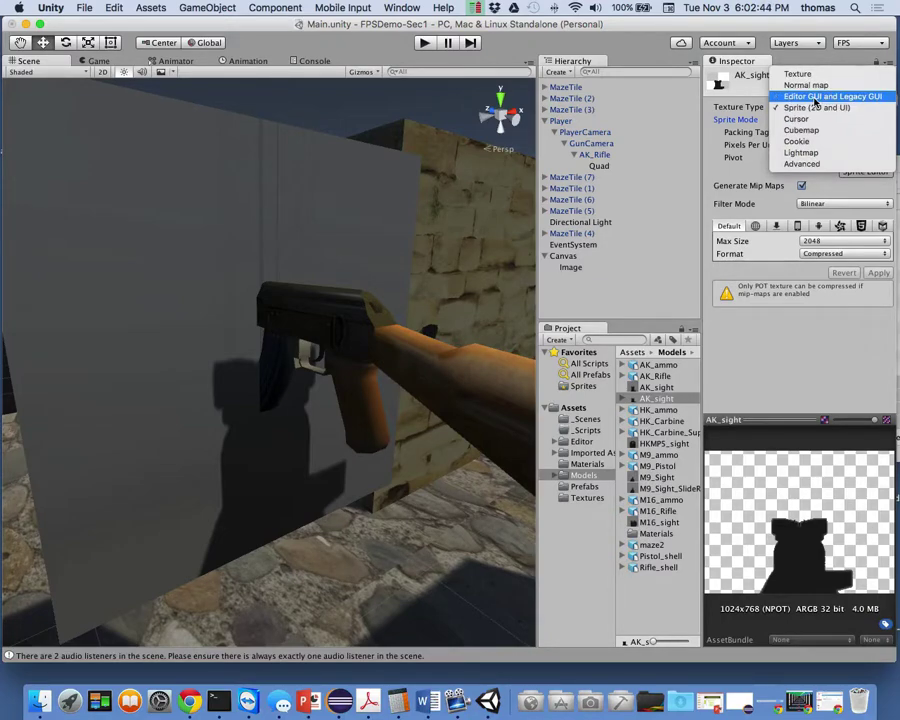
pyautogui.click(797, 75)
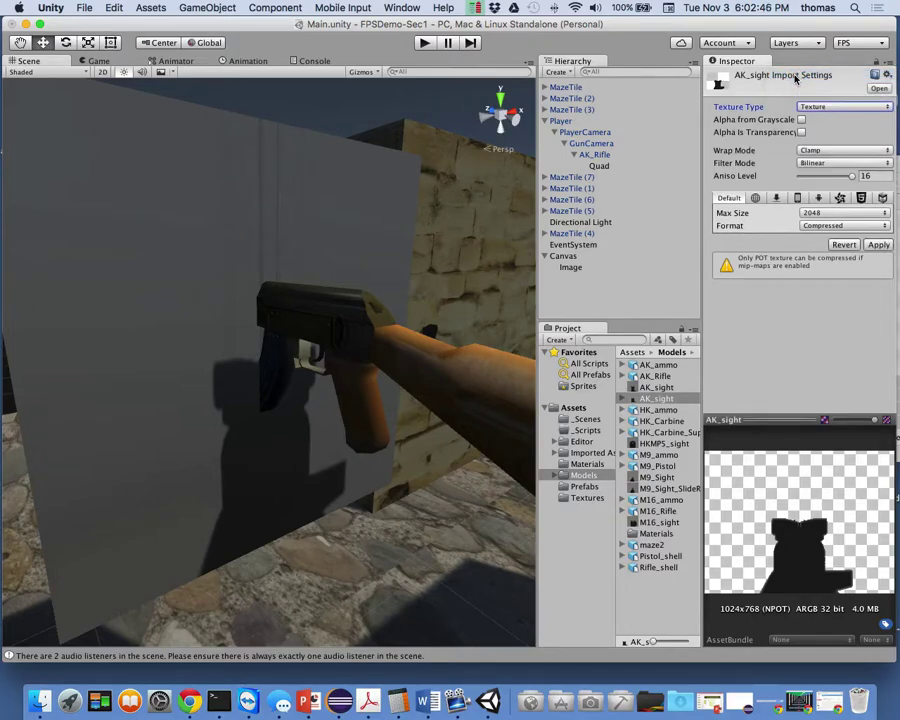
pyautogui.click(801, 119)
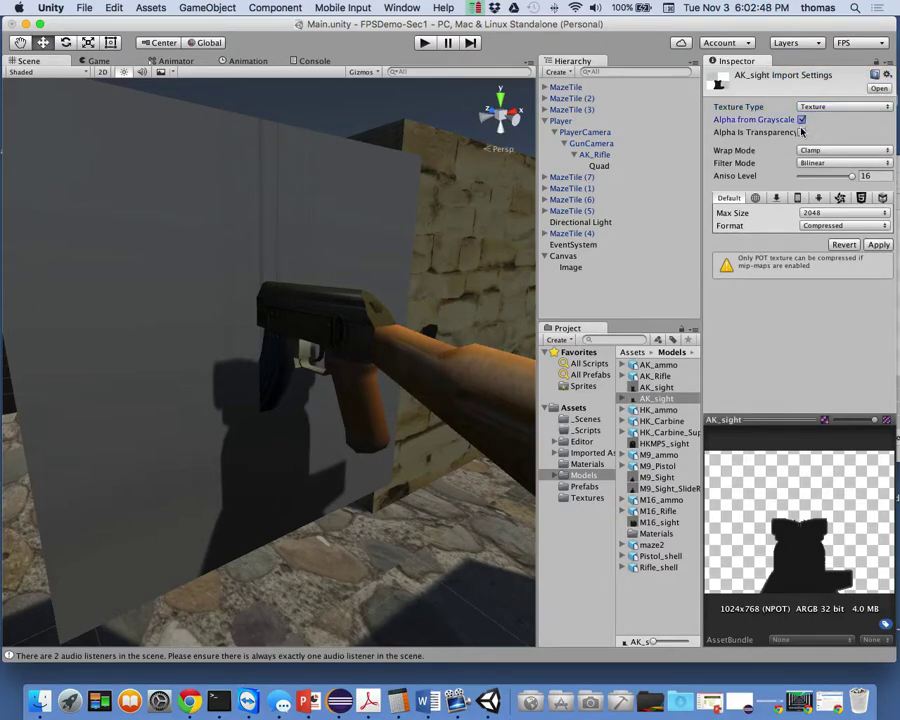
pyautogui.click(801, 132)
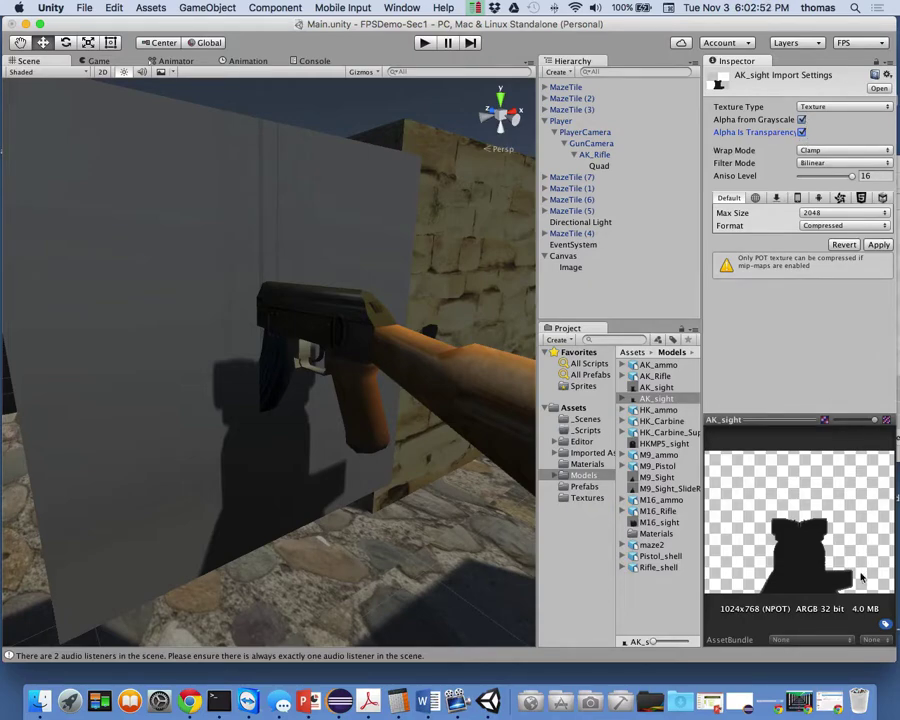
pyautogui.click(877, 245)
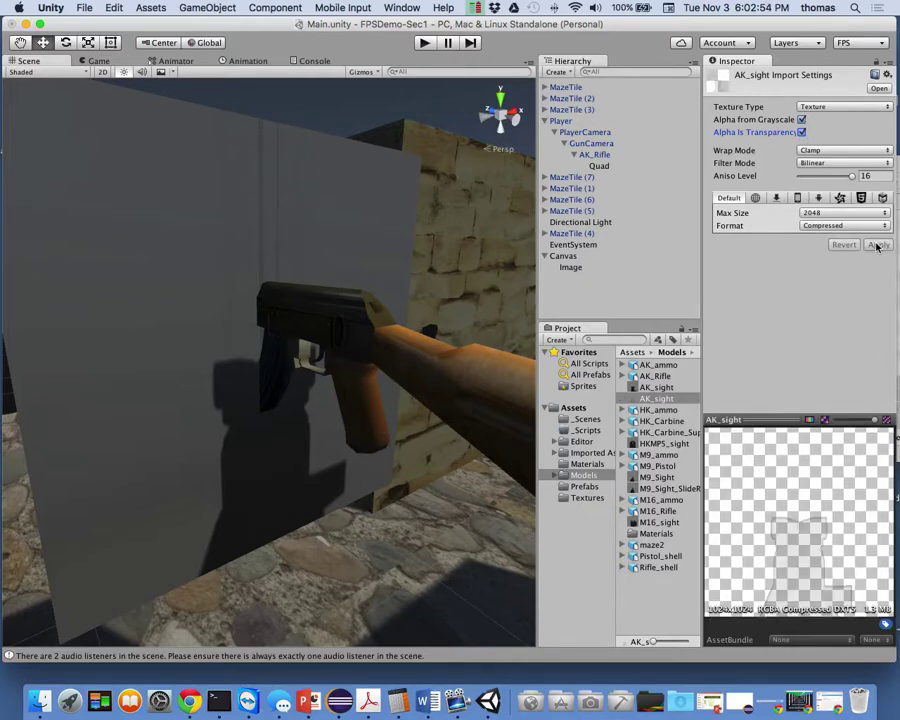
# Set the rendering mode of the quad's AK_sight 1 material to Transparent
pyautogui.click(242, 242)
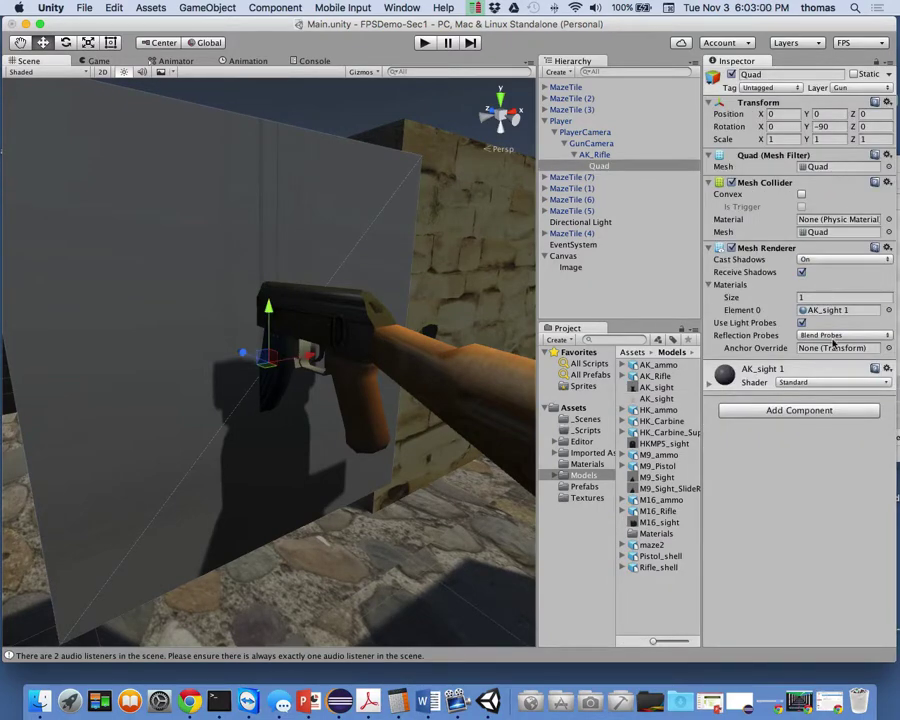
pyautogui.click(710, 384)
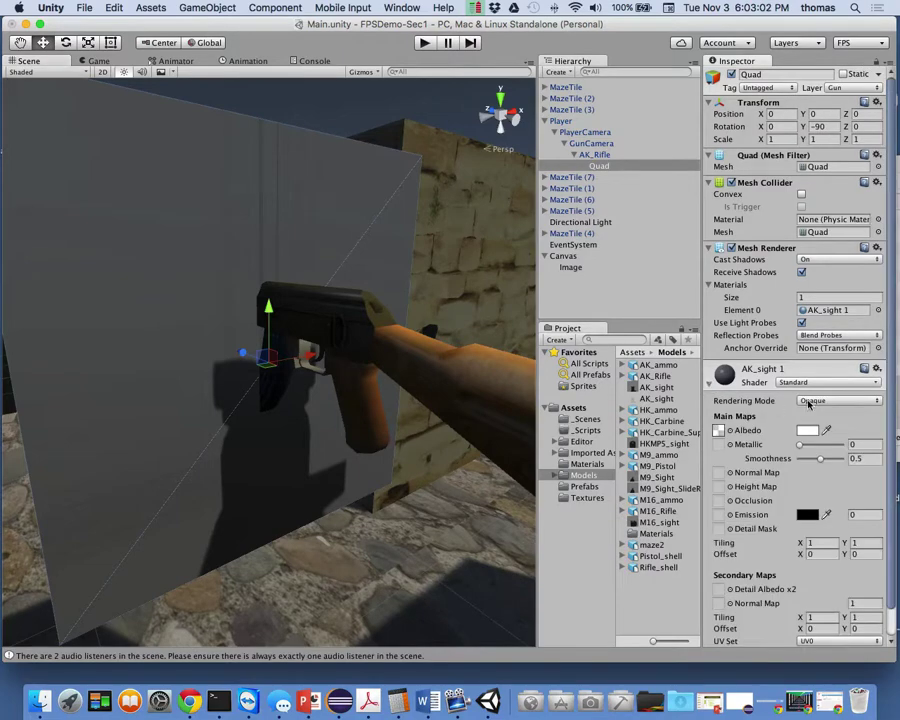
pyautogui.scroll(-1, 830, 408)
pyautogui.click(834, 372)
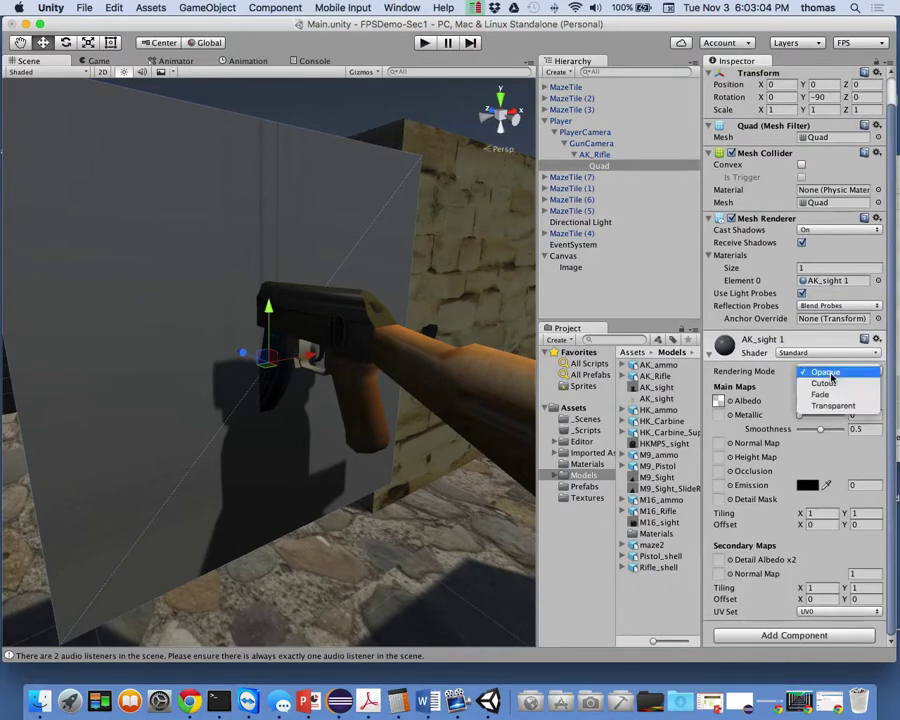
pyautogui.click(834, 405)
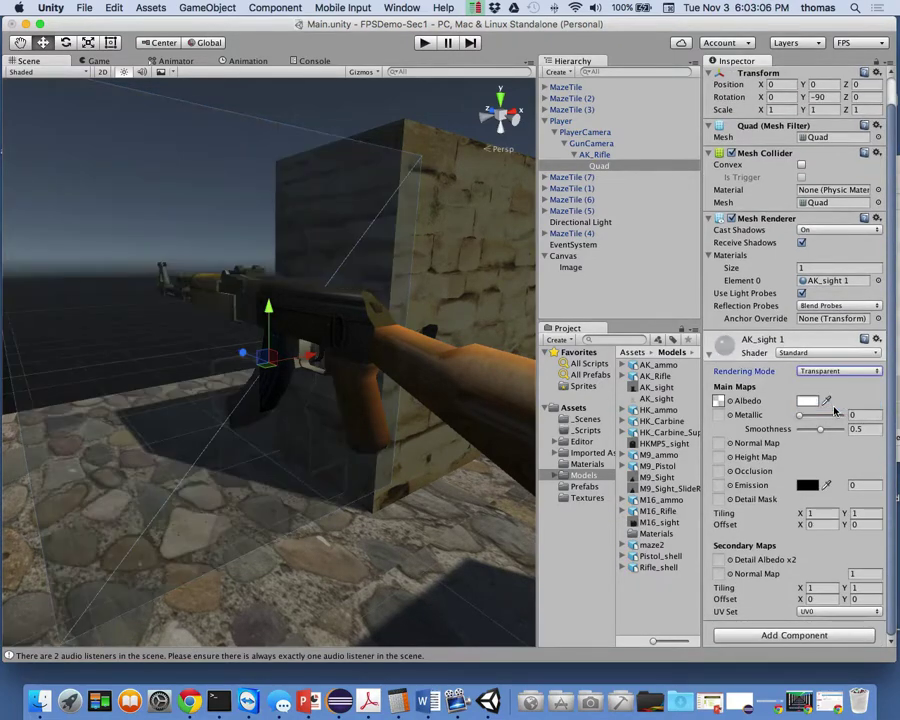
pyautogui.scroll(-5, 283, 291)
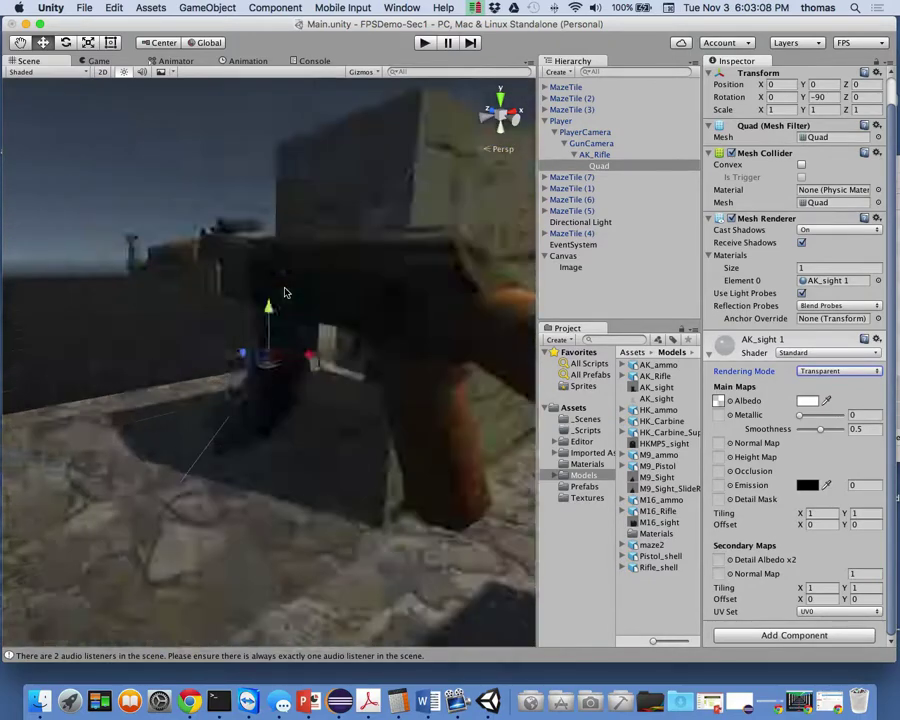
# Turn off Alpha from Grayscale and Alpha Is Transparency for the AK_sight PNG and apply the import settings
pyautogui.scroll(5, 285, 292)
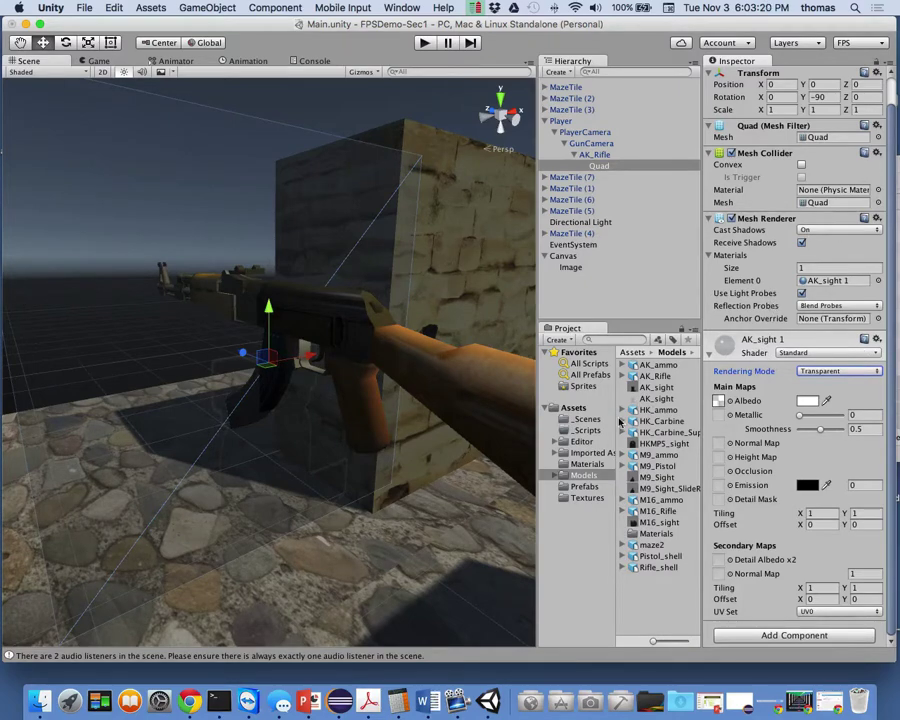
pyautogui.click(656, 399)
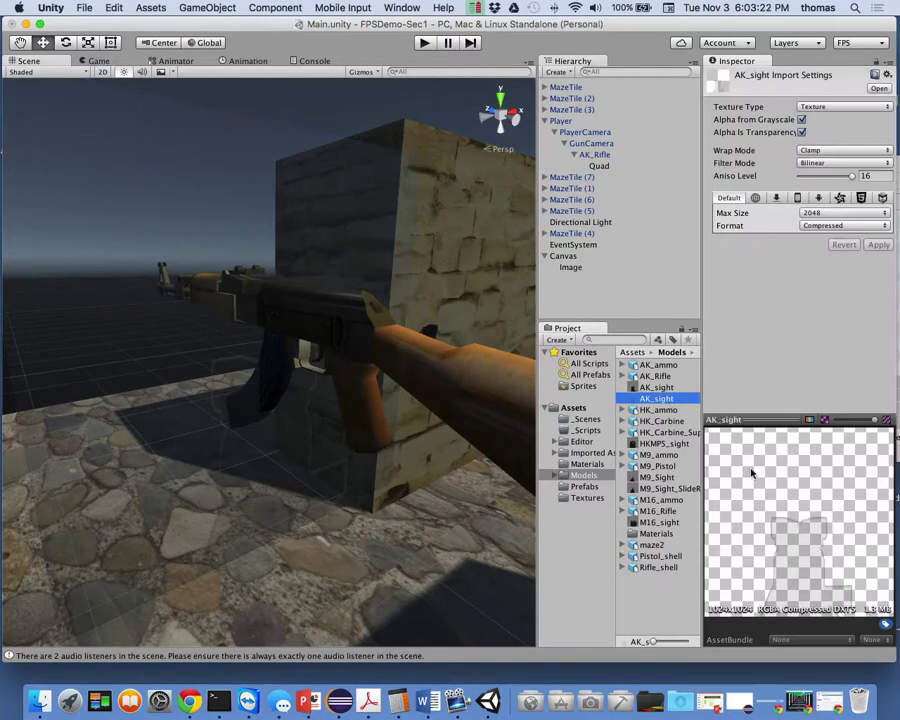
pyautogui.click(801, 119)
pyautogui.click(801, 132)
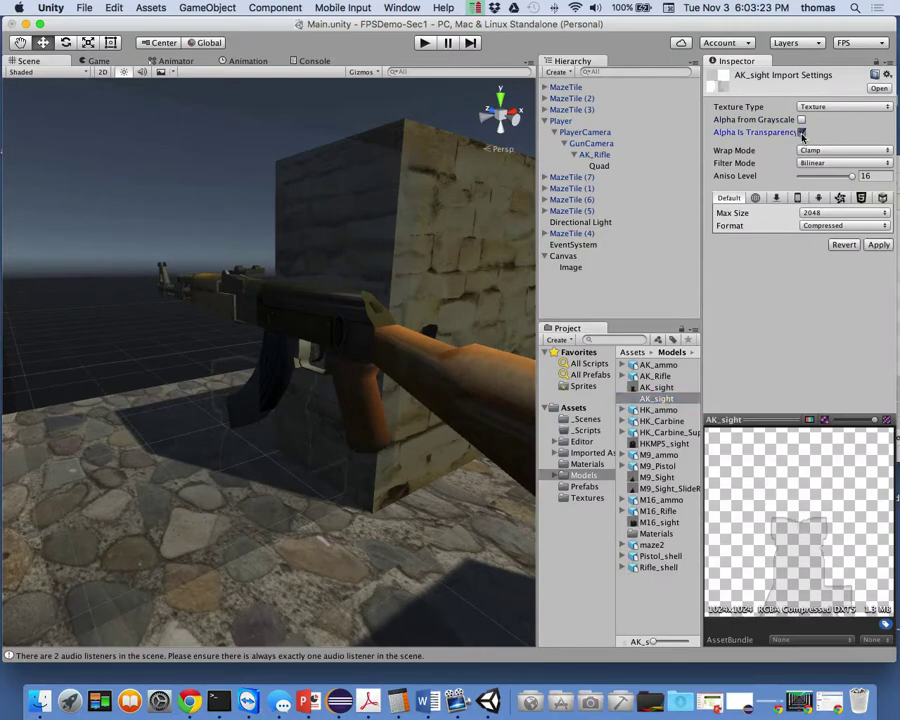
pyautogui.click(877, 245)
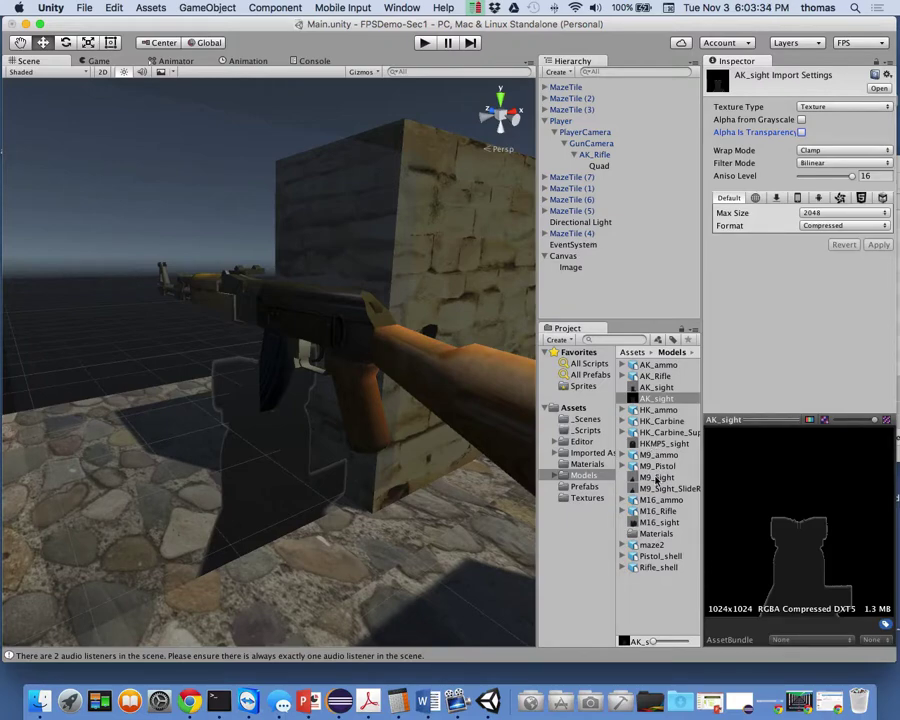
# Rename the Quad under AK_Rifle to Sight, keeping its material's rendering mode at Transparent
pyautogui.click(592, 174)
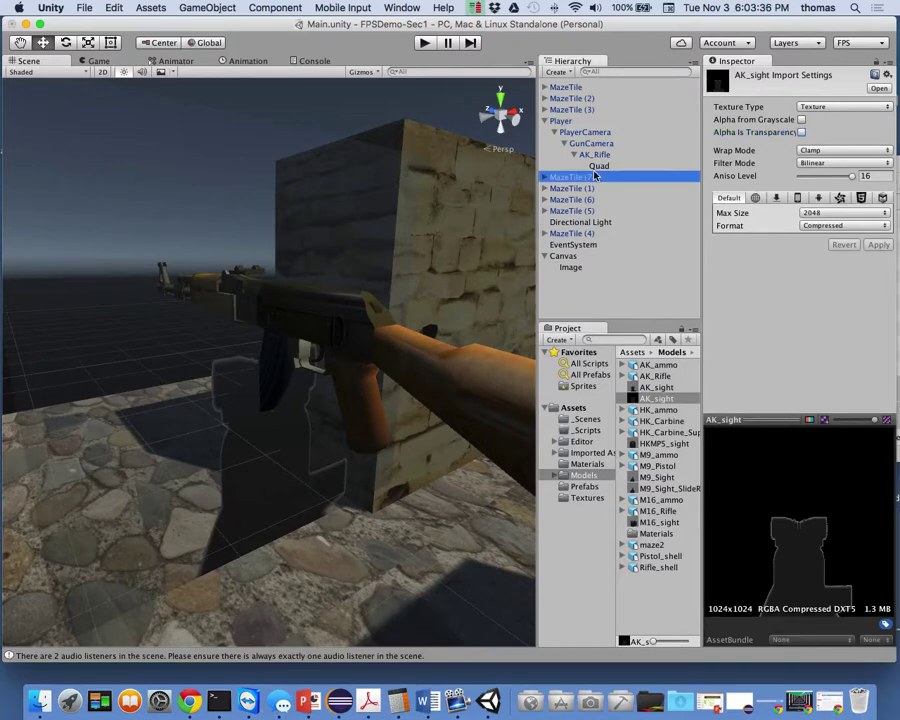
pyautogui.click(598, 165)
pyautogui.click(785, 74)
pyautogui.write('Sight')
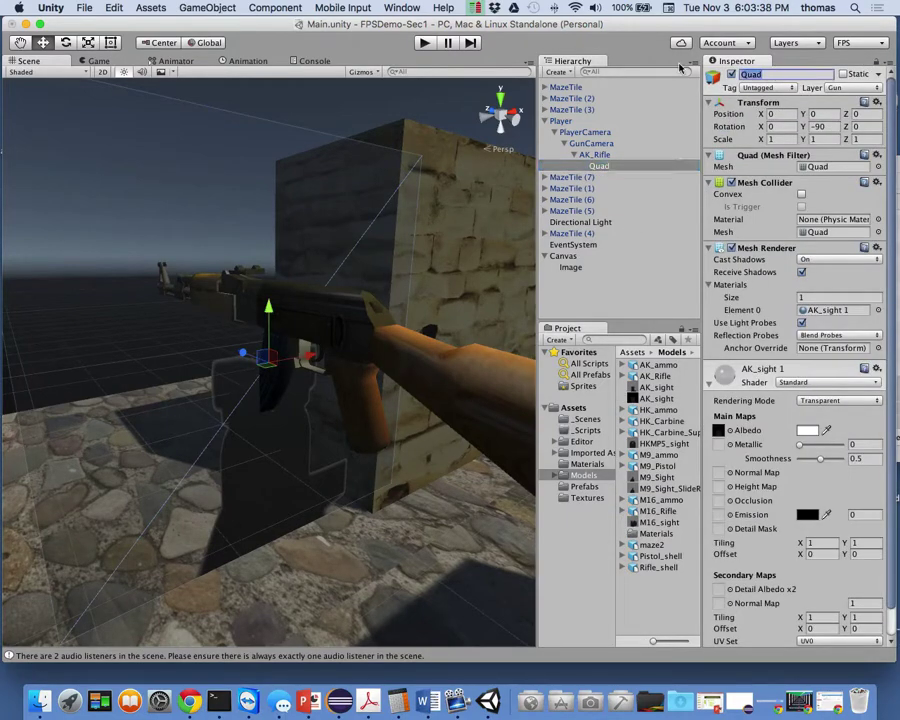
pyautogui.press('Return')
pyautogui.click(837, 402)
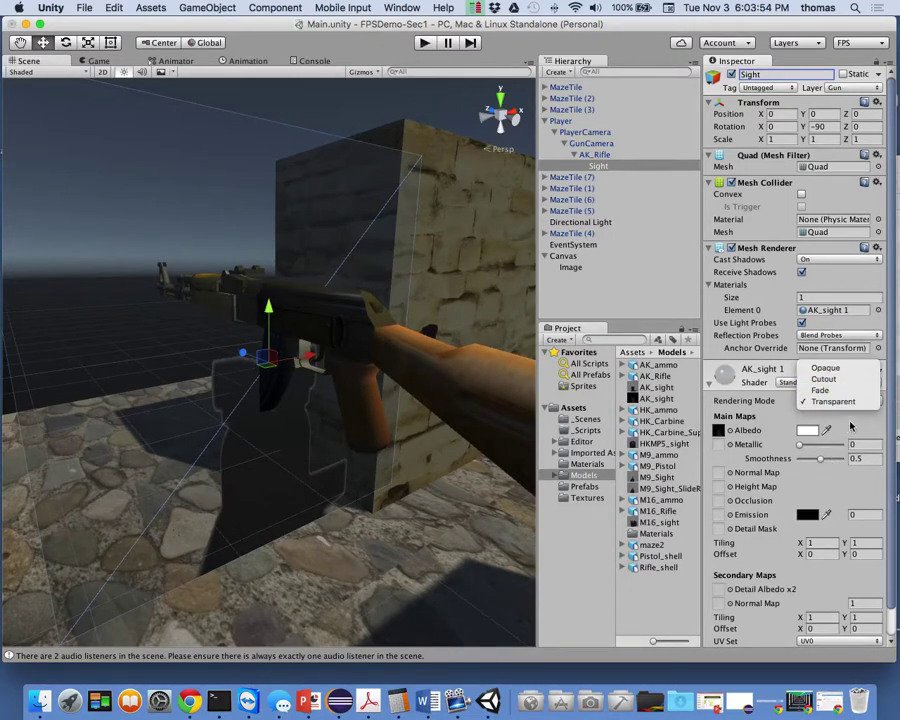
pyautogui.click(855, 427)
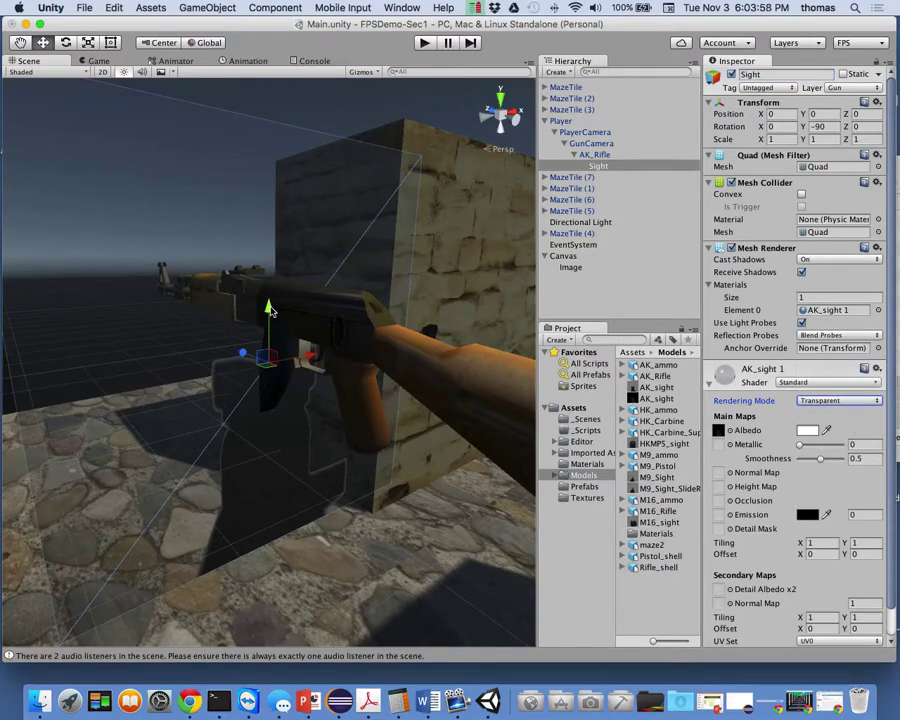
# Raise the Sight object to a Y position of about 0.306 and check it from behind the rifle
pyautogui.moveTo(270, 310); pyautogui.dragTo(266, 213)
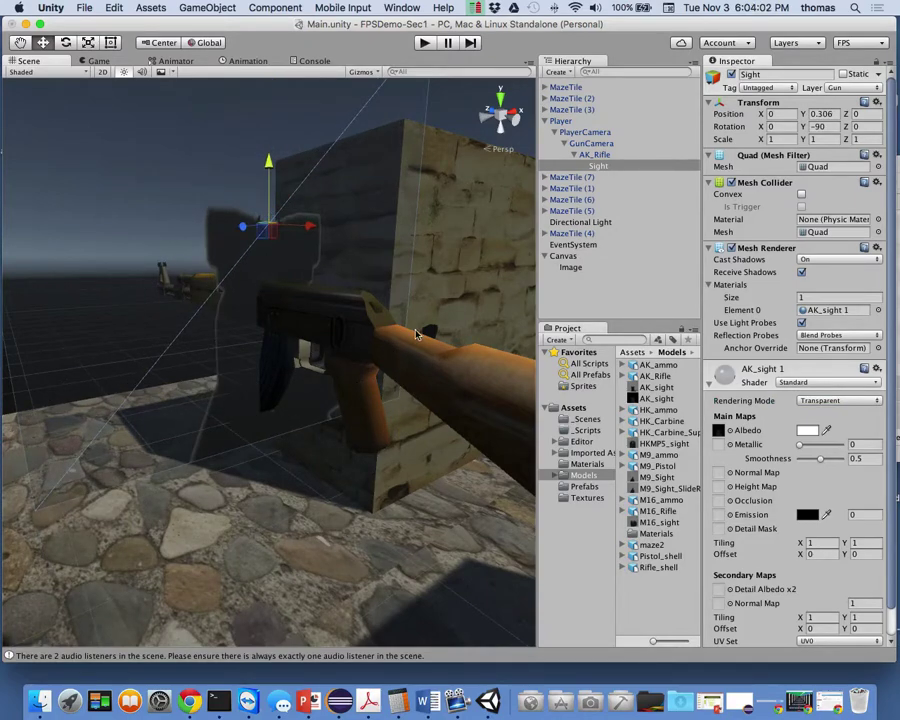
pyautogui.keyDown('alt'); pyautogui.moveTo(209, 368); pyautogui.dragTo(52, 225); pyautogui.keyUp('alt')
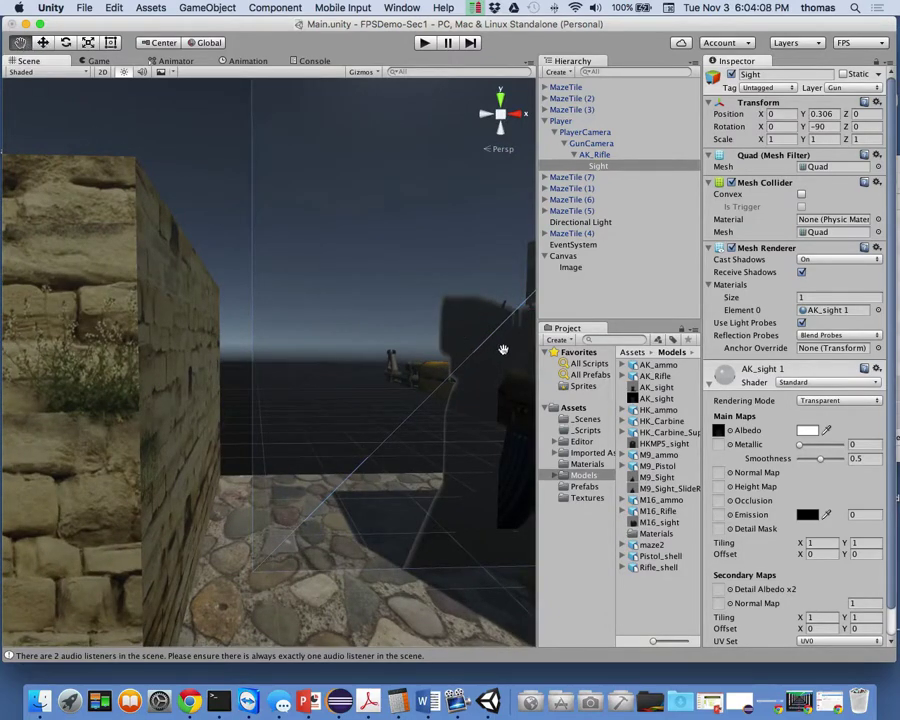
pyautogui.moveTo(502, 348); pyautogui.dragTo(313, 364)
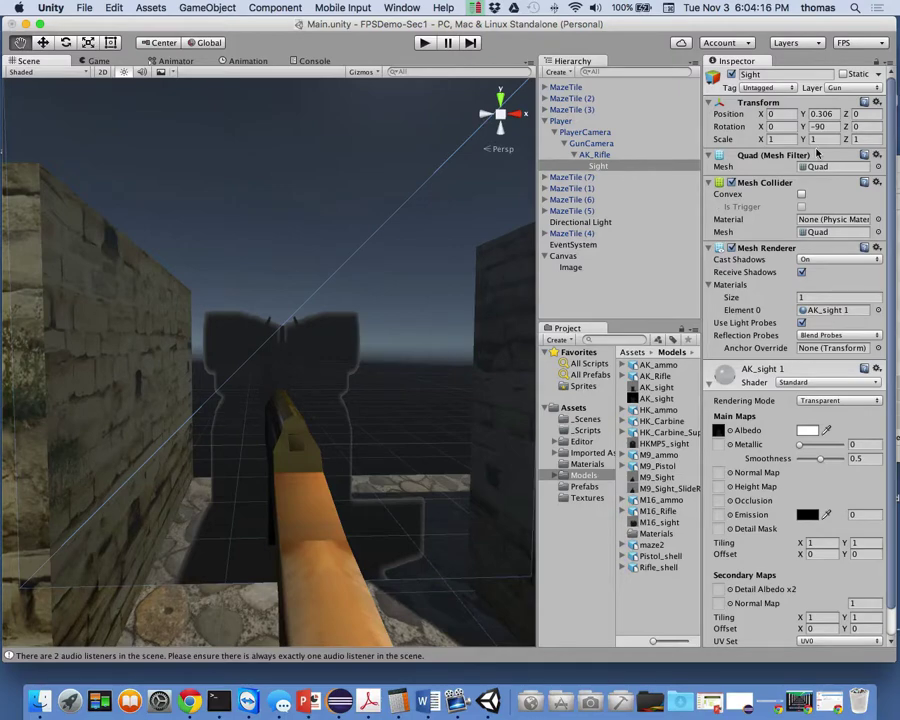
# Set the Sight object's scale to 0.5 on X, Y and Z
pyautogui.click(786, 139)
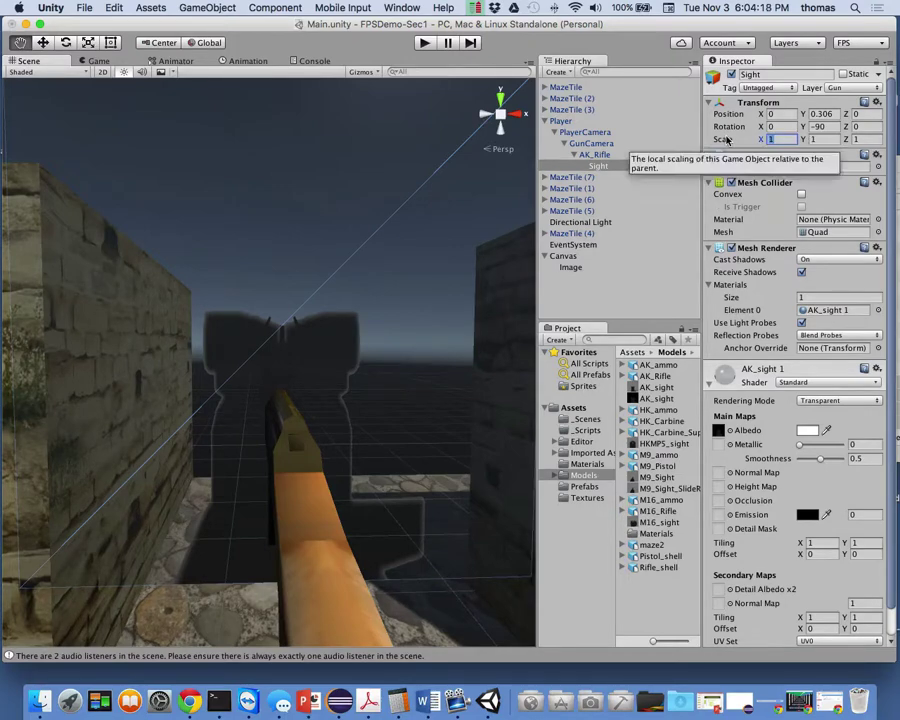
pyautogui.write('0.5')
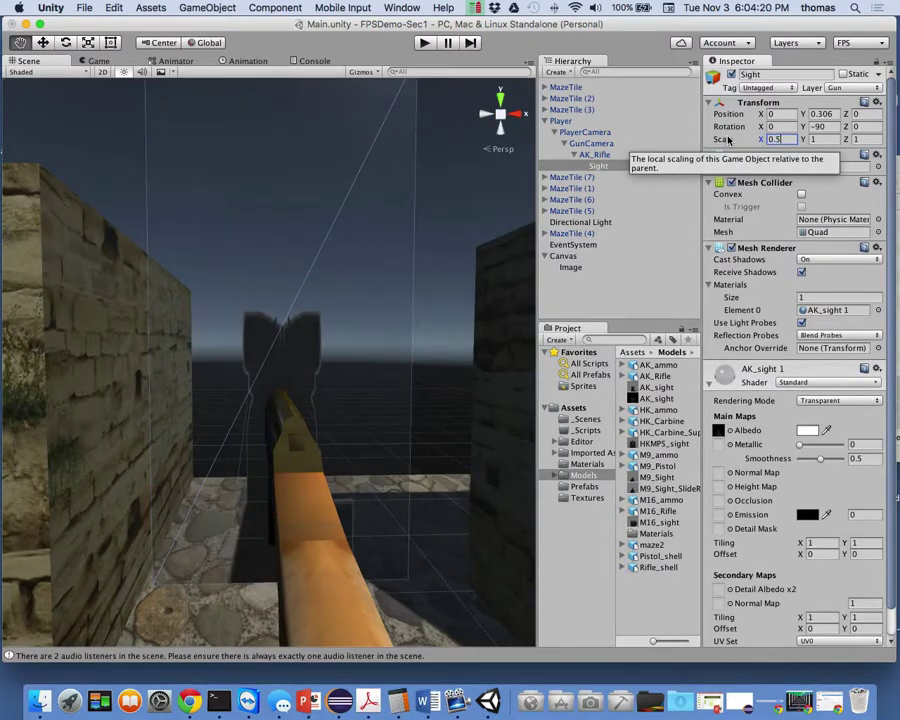
pyautogui.press('Tab')
pyautogui.write('0.5')
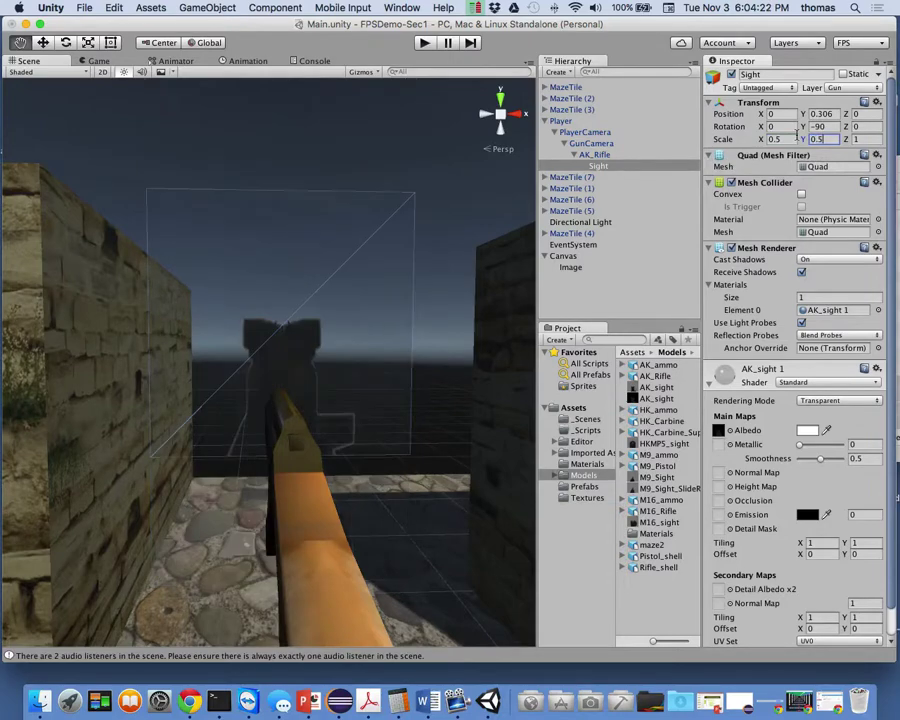
pyautogui.click(871, 140)
pyautogui.write('0.5')
# Move the Sight object back along the rifle toward the stock, to an X position of about 0.2923
pyautogui.click(43, 42)
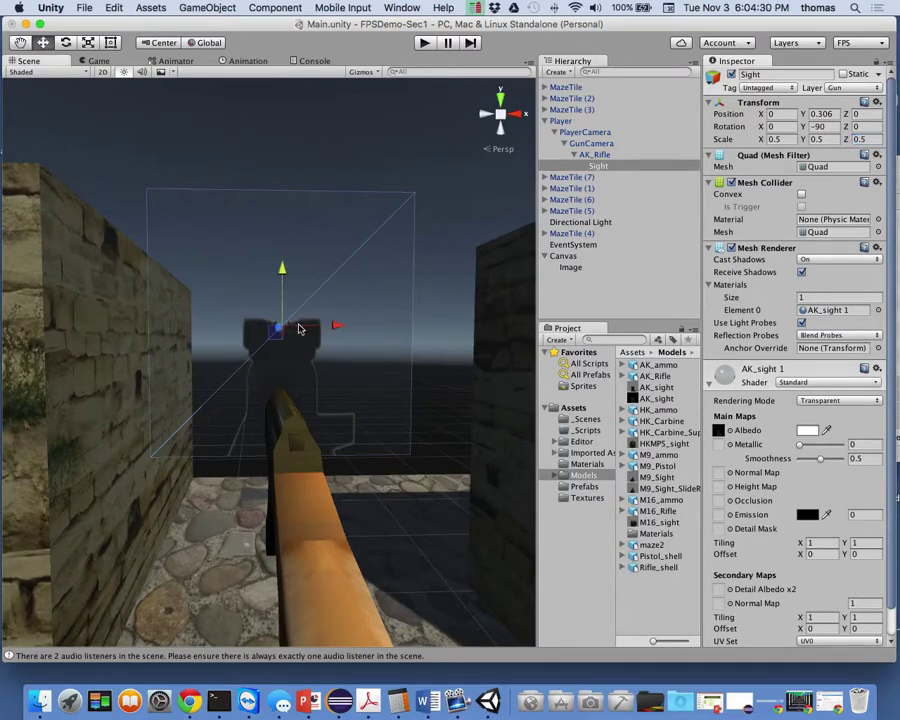
pyautogui.press('alt')
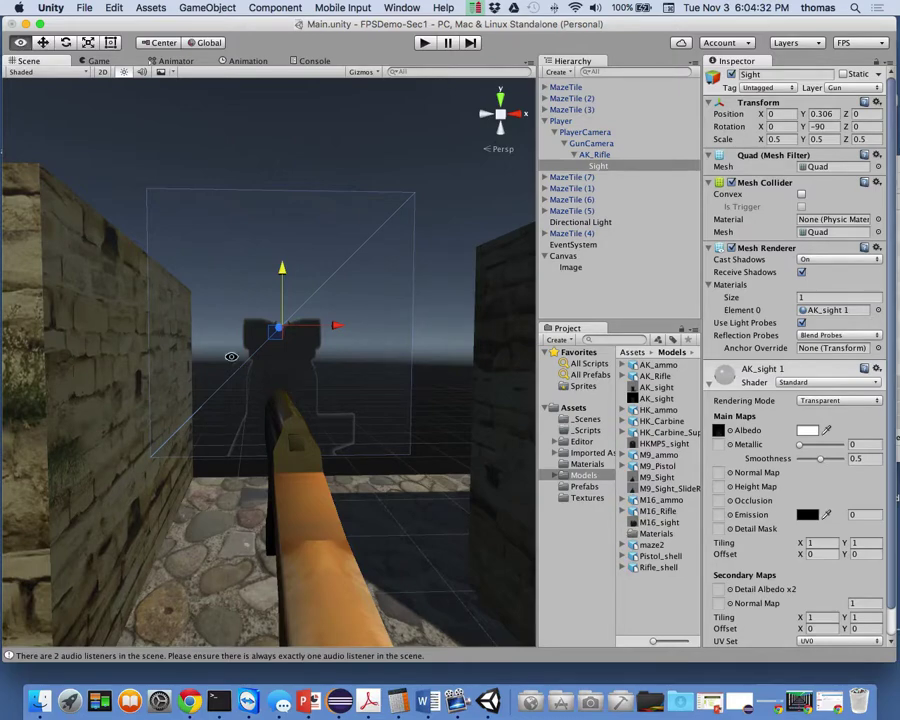
pyautogui.keyDown('alt'); pyautogui.moveTo(231, 356); pyautogui.dragTo(352, 416); pyautogui.keyUp('alt')
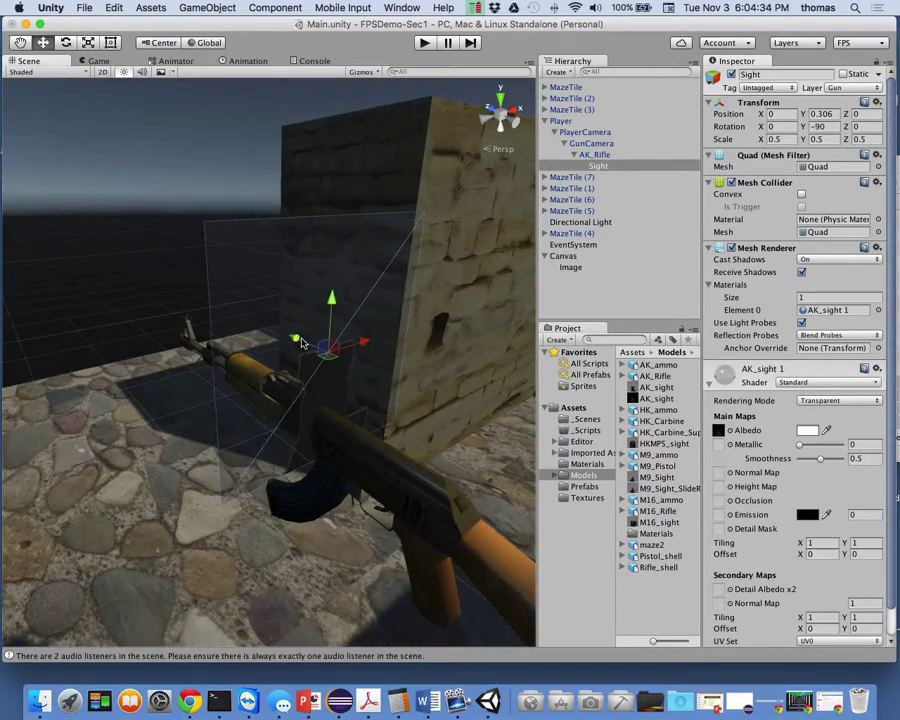
pyautogui.moveTo(303, 343); pyautogui.dragTo(425, 397)
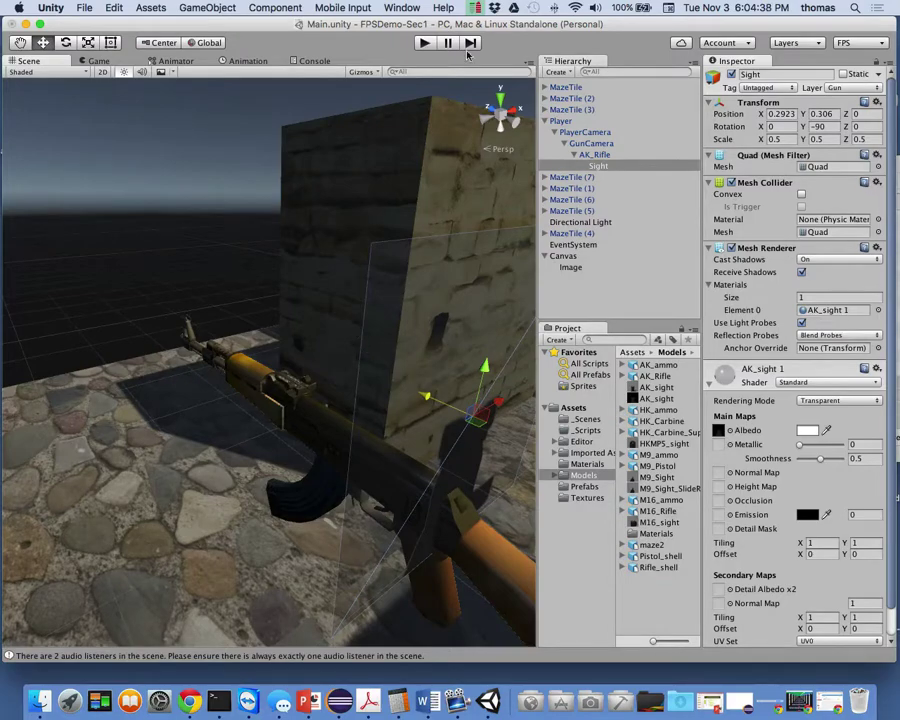
# Play-test the game to check how the rifle and sight look in first person, and stop it
pyautogui.click(434, 42)
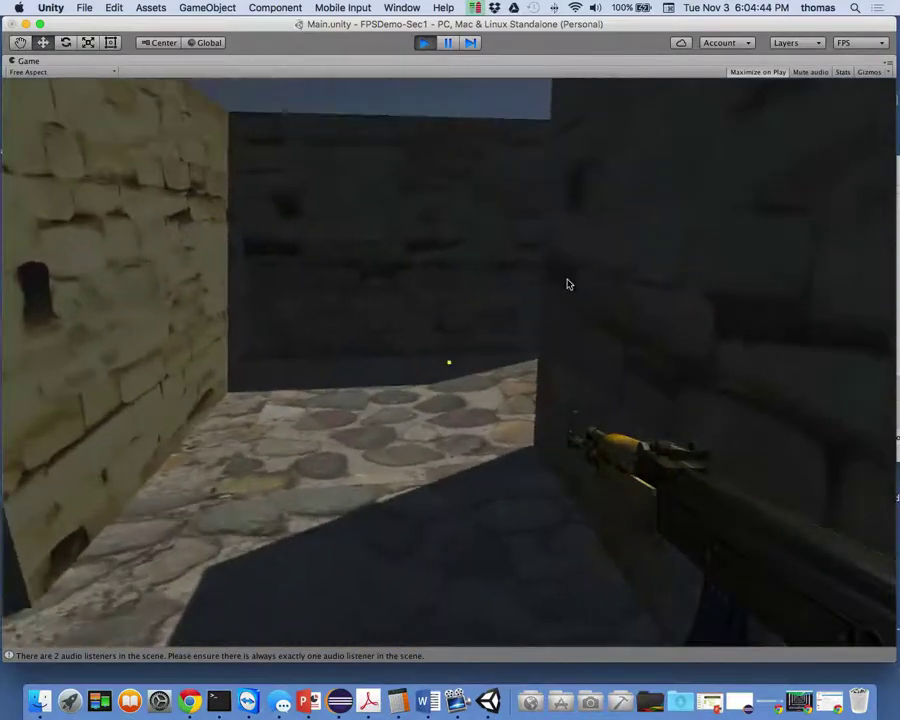
pyautogui.press('a')
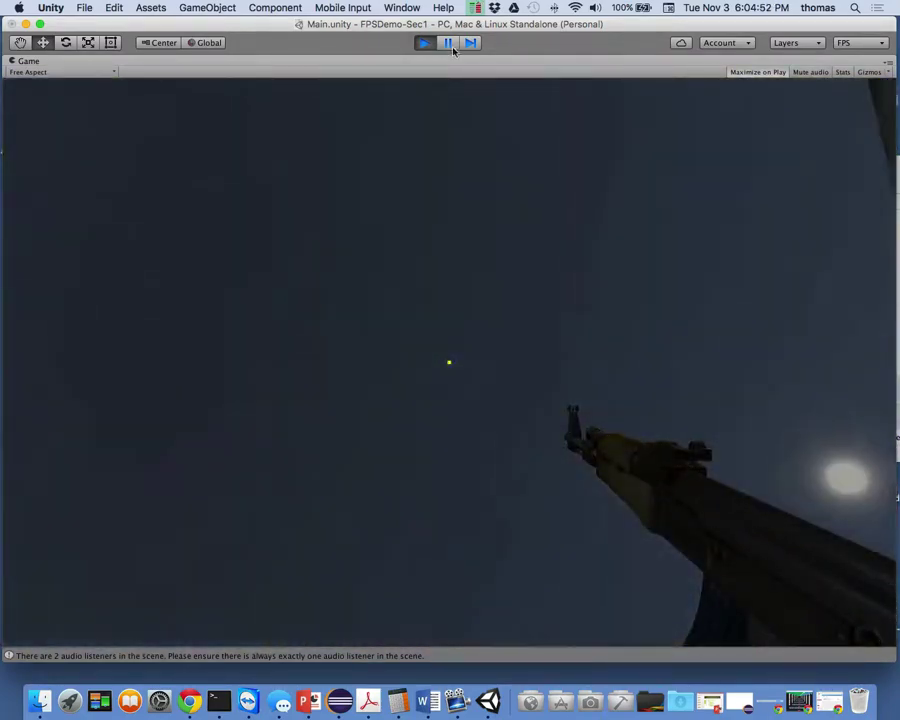
pyautogui.click(424, 42)
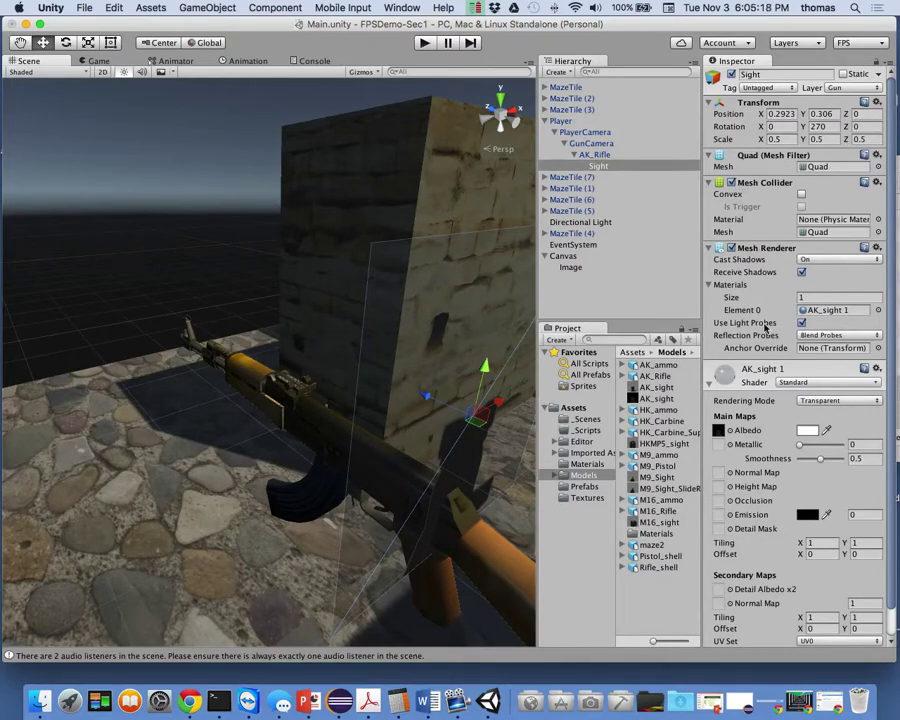
# Remove the Mesh Collider from the Sight object and turn off Cast Shadows and Receive Shadows in its Mesh Renderer
pyautogui.click(878, 184)
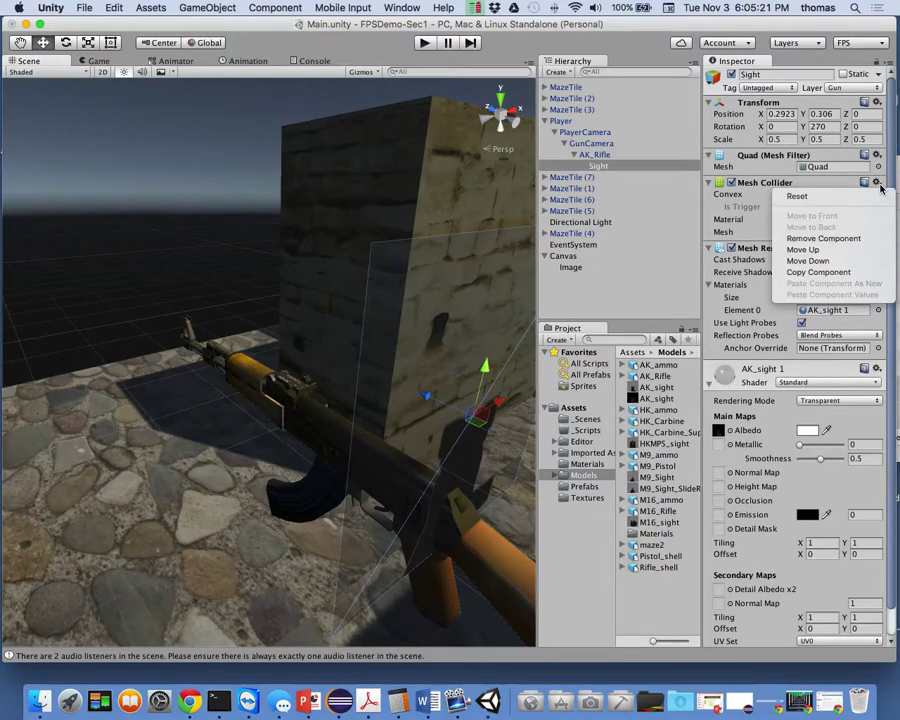
pyautogui.click(841, 239)
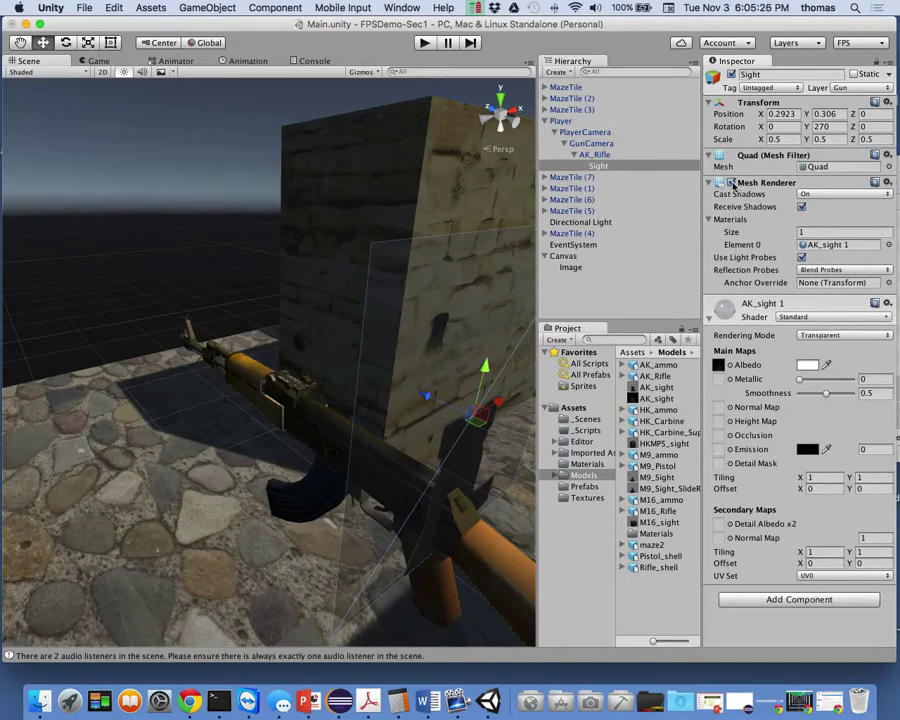
pyautogui.click(818, 194)
pyautogui.click(817, 183)
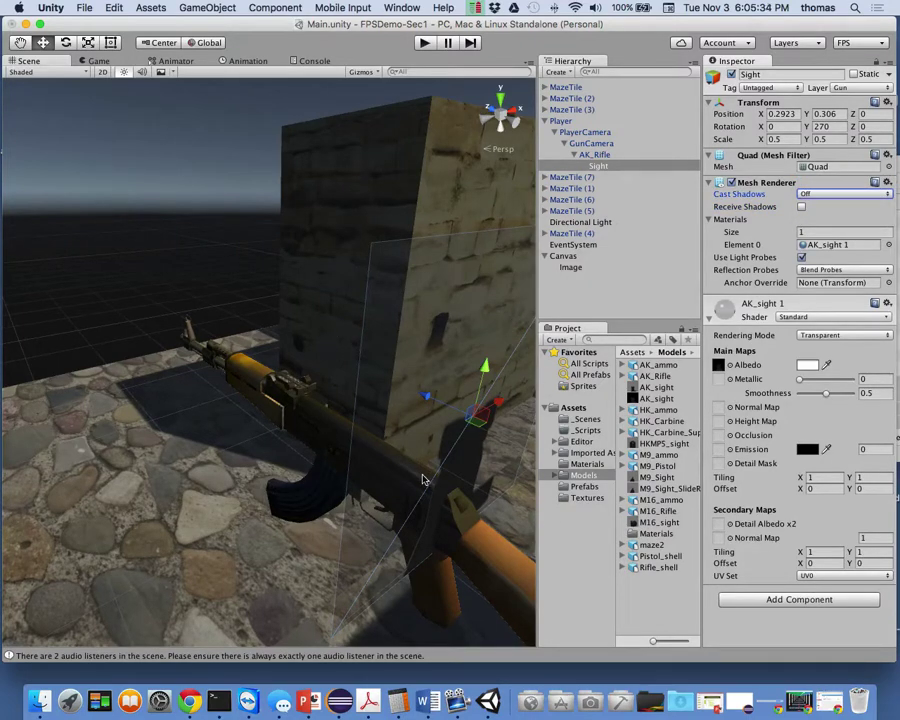
pyautogui.click(709, 318)
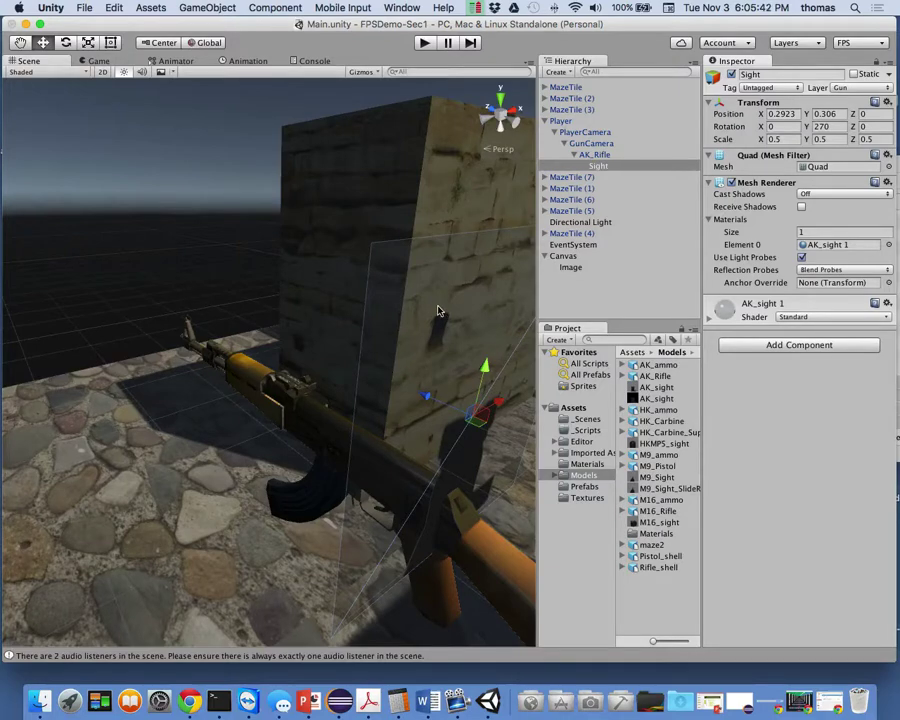
# Quit Unity and switch to Terminal at the FPSDemo-Sec1 project prompt
pyautogui.click(57, 10)
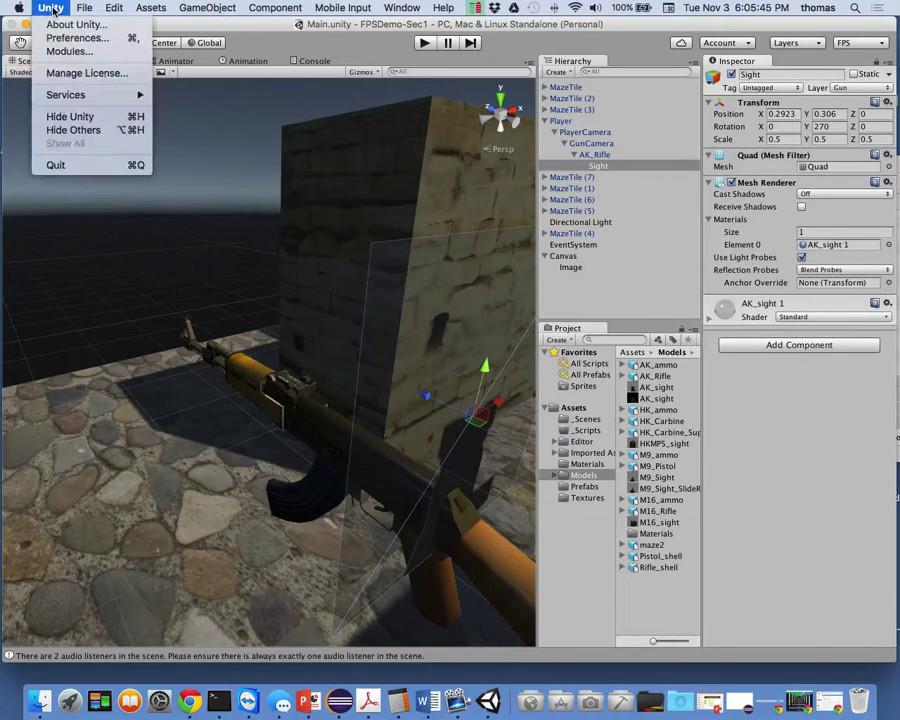
pyautogui.click(36, 165)
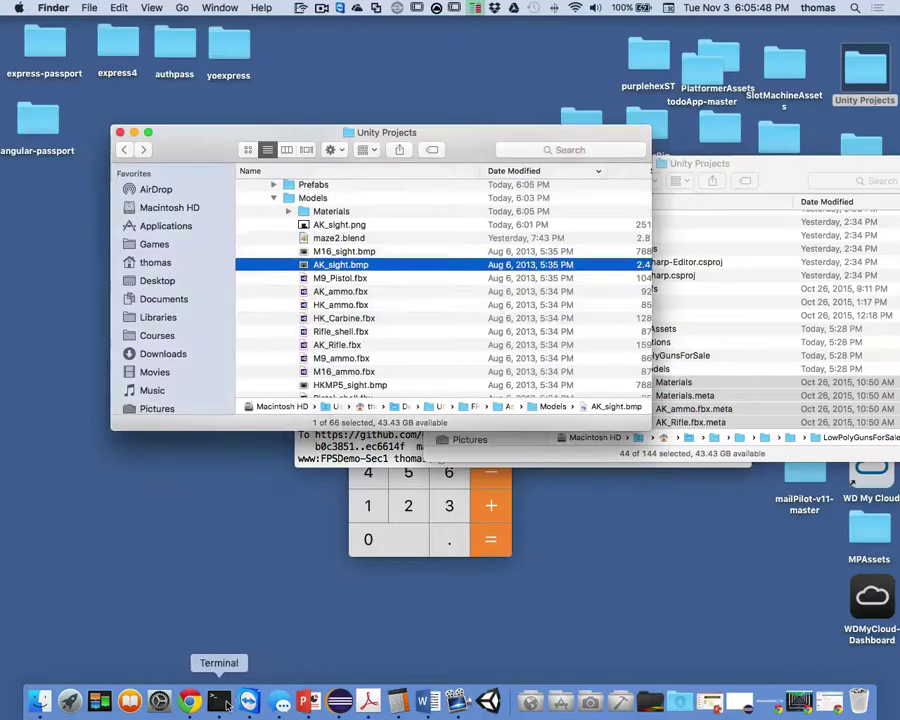
pyautogui.click(227, 703)
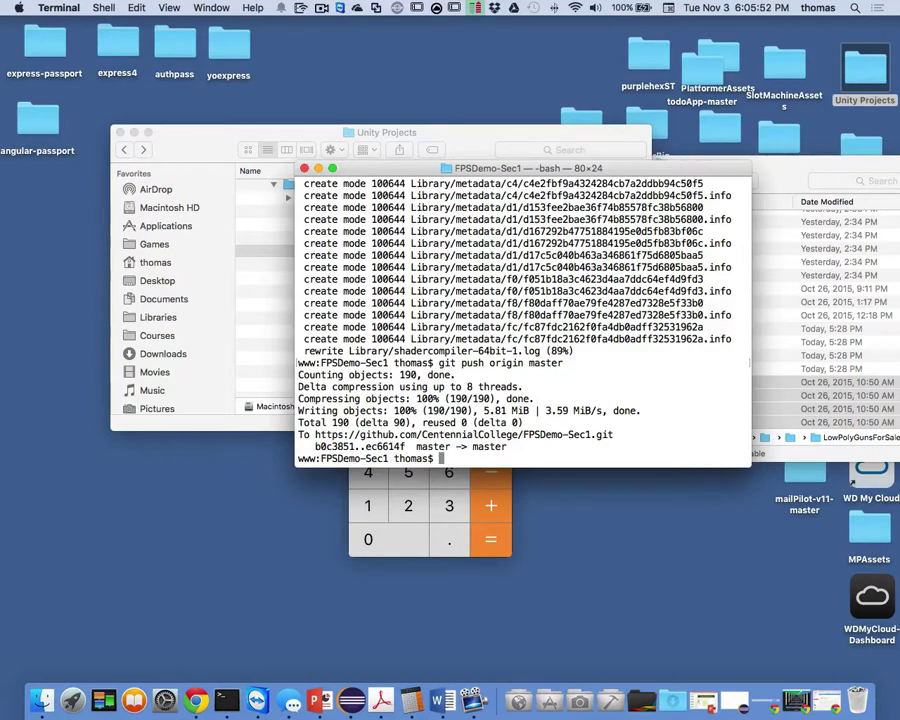
# Stage all project changes with git add . and commit them with the message "added sight"
pyautogui.write('git add .')
pyautogui.press('Return')
pyautogui.write('git commit - m')
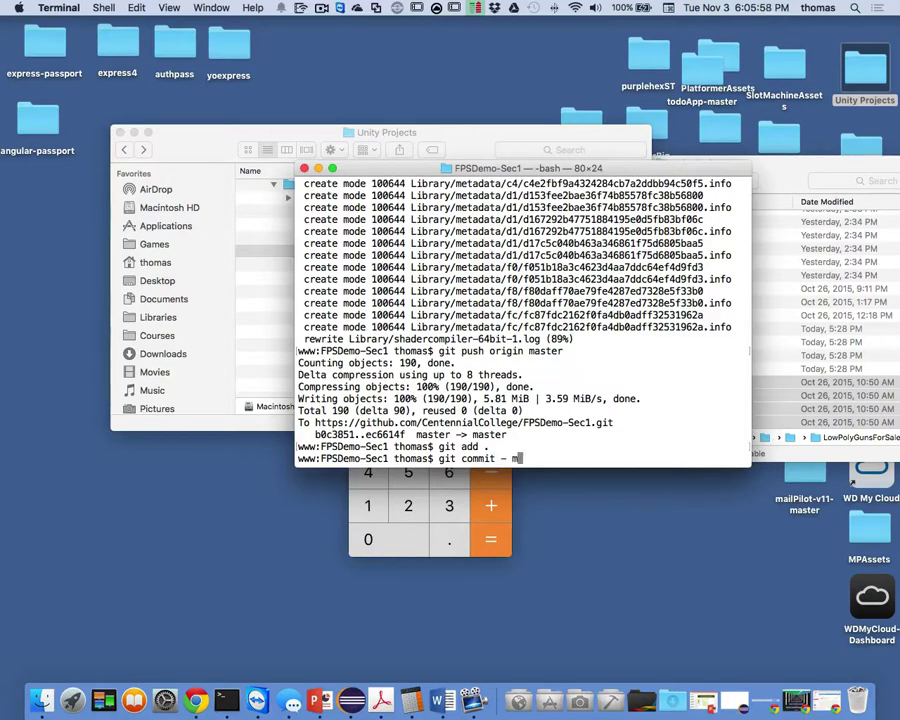
pyautogui.press('BackSpace')
pyautogui.press('BackSpace')
pyautogui.write('m "added sight"')
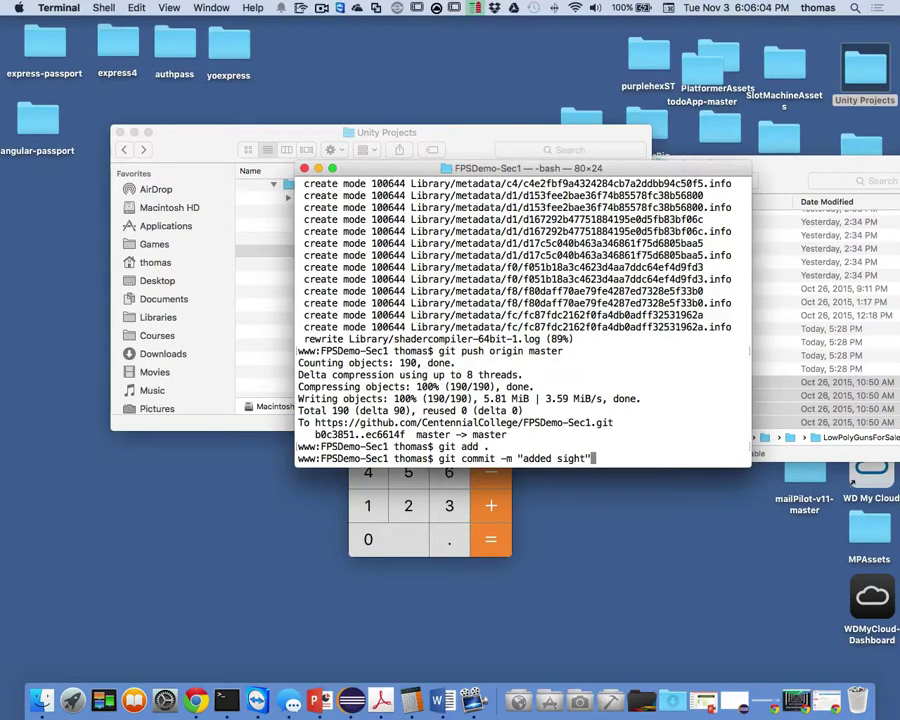
pyautogui.press('Return')
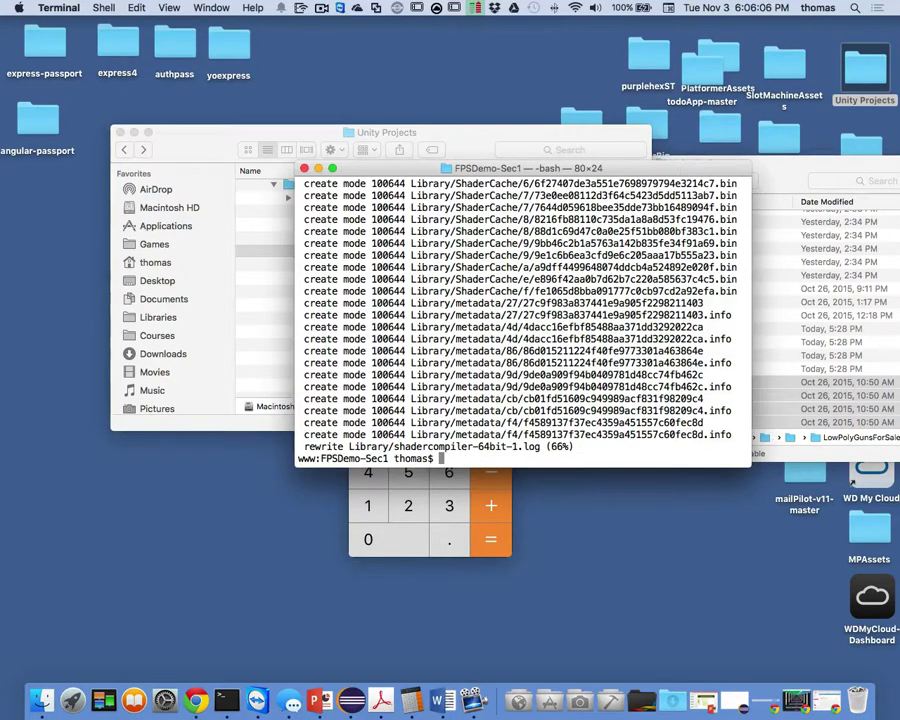
# Push the commit to the remote repository with git push origin master
pyautogui.write('git push origin')
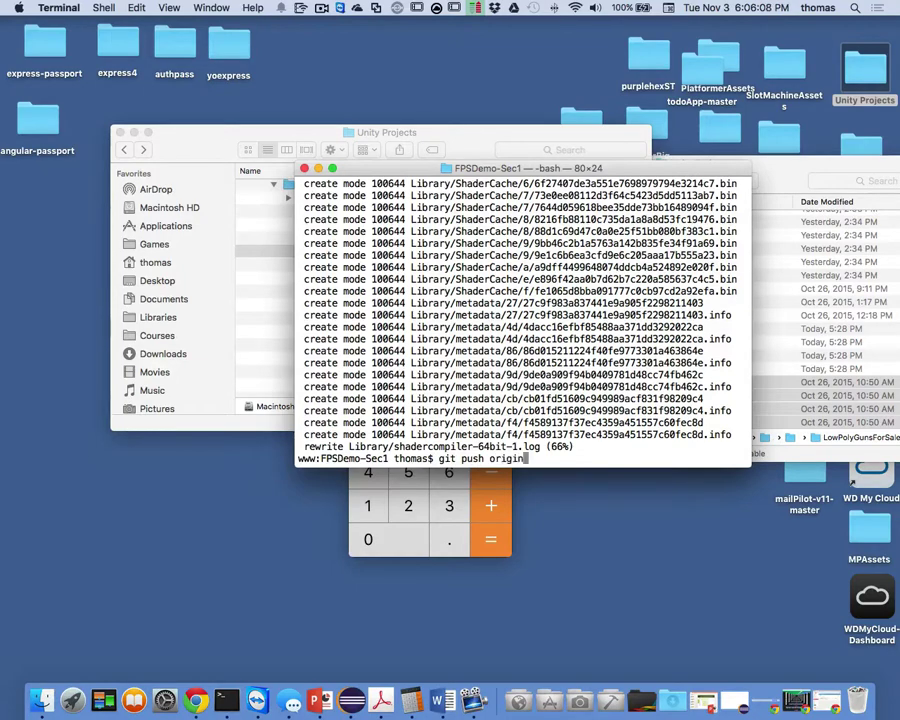
pyautogui.write(' master')
pyautogui.press('Return')
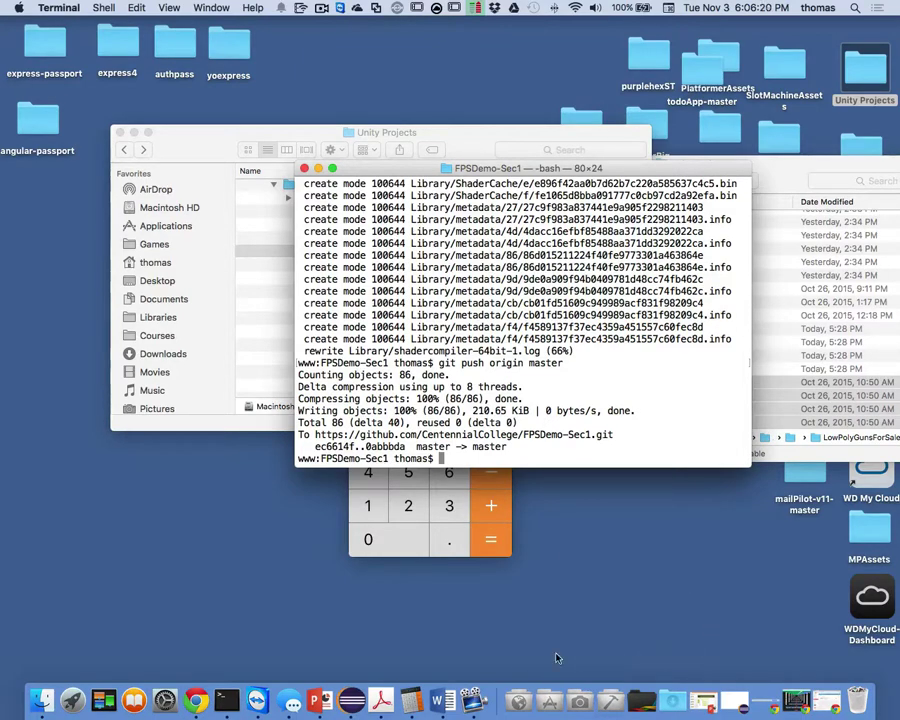
# Launch Unity and open the FPSDemo-Sec1 project
pyautogui.click(580, 700)
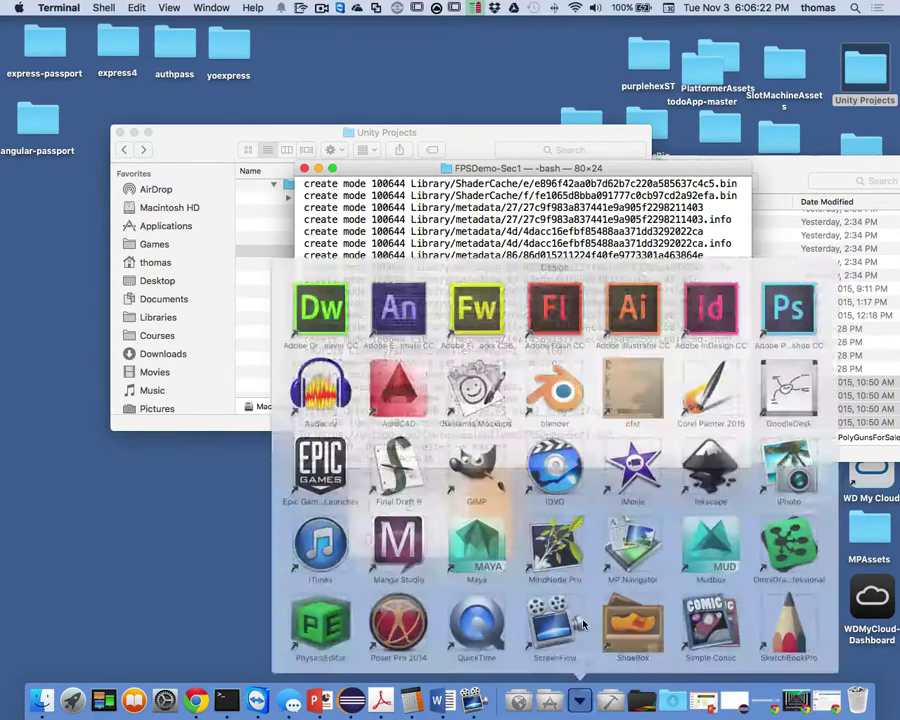
pyautogui.scroll(-4, 700, 550)
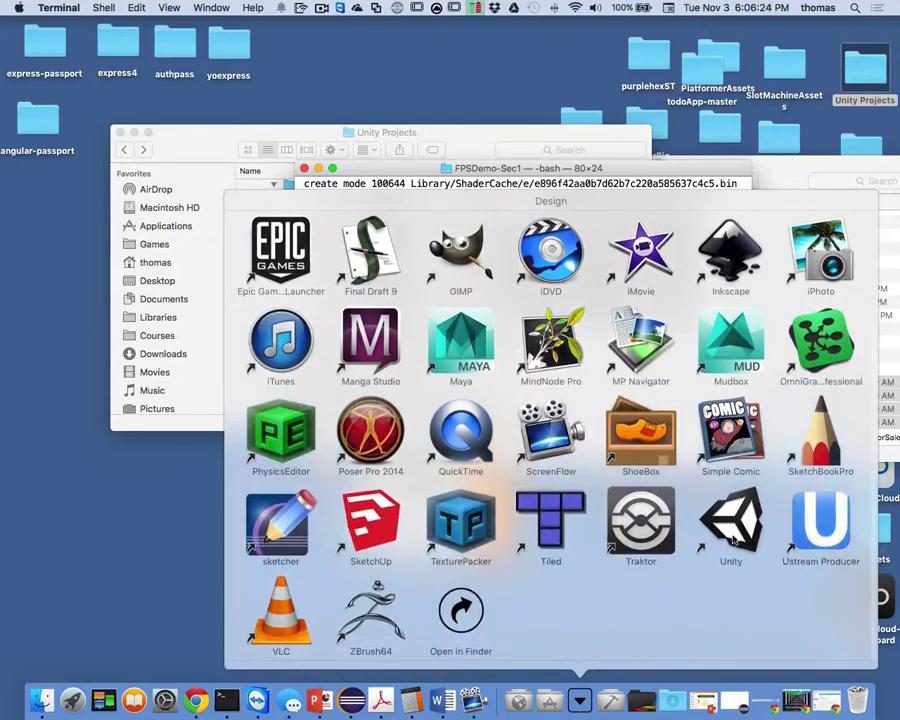
pyautogui.click(731, 540)
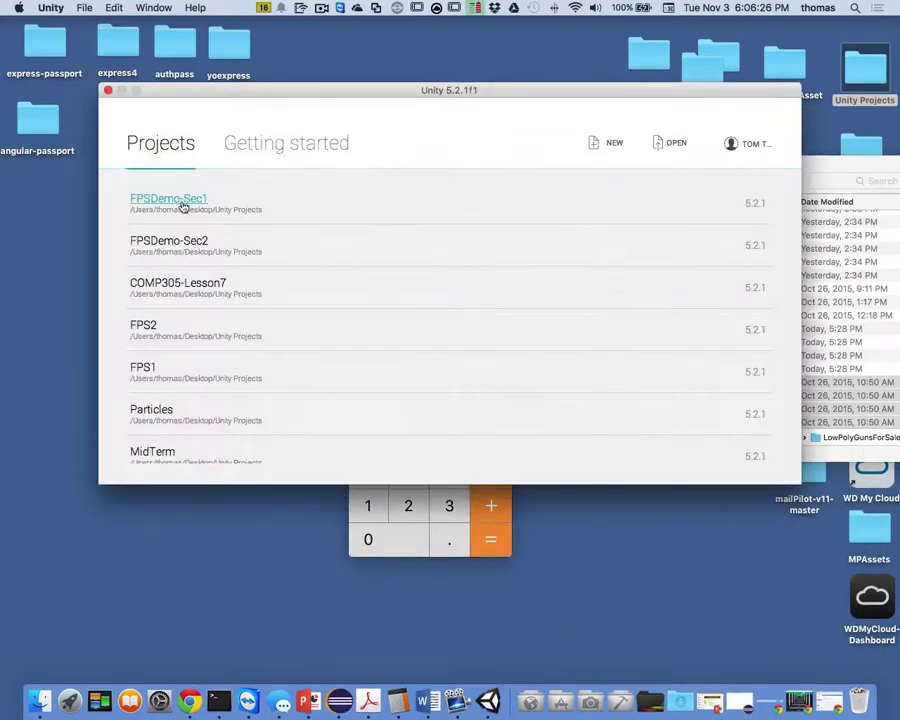
pyautogui.click(183, 205)
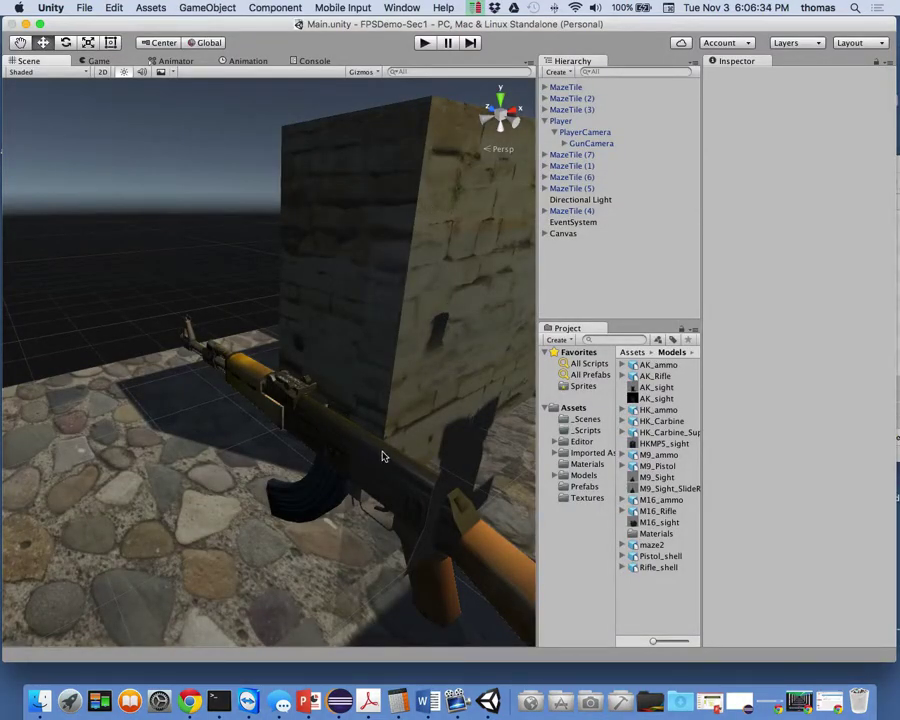
# Inspect the AK rifle from behind in the Scene view and check how it appears in the Game view
pyautogui.scroll(5, 468, 448)
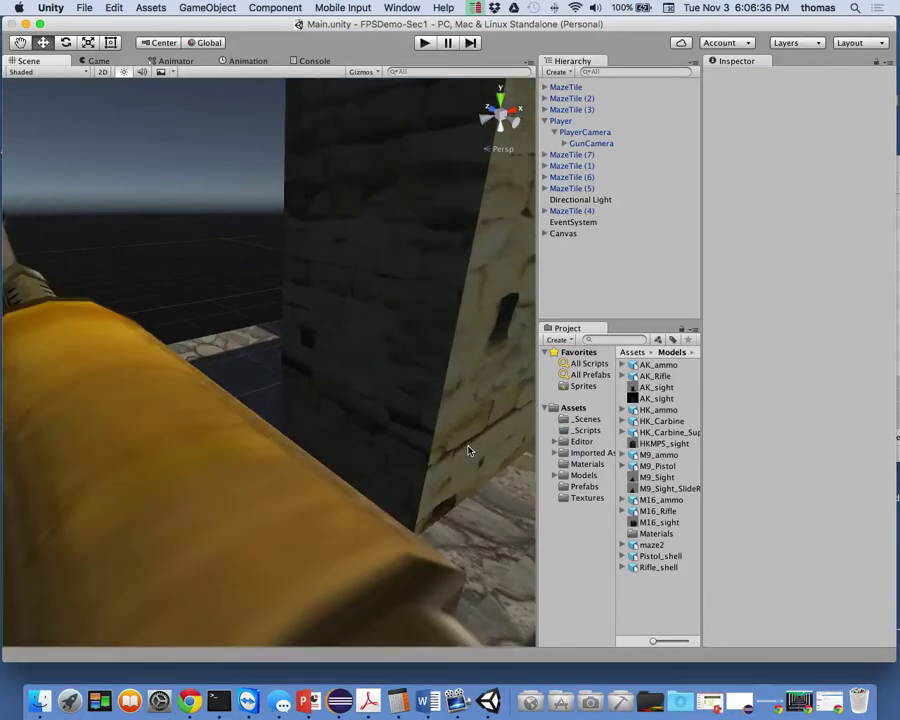
pyautogui.scroll(-5, 470, 448)
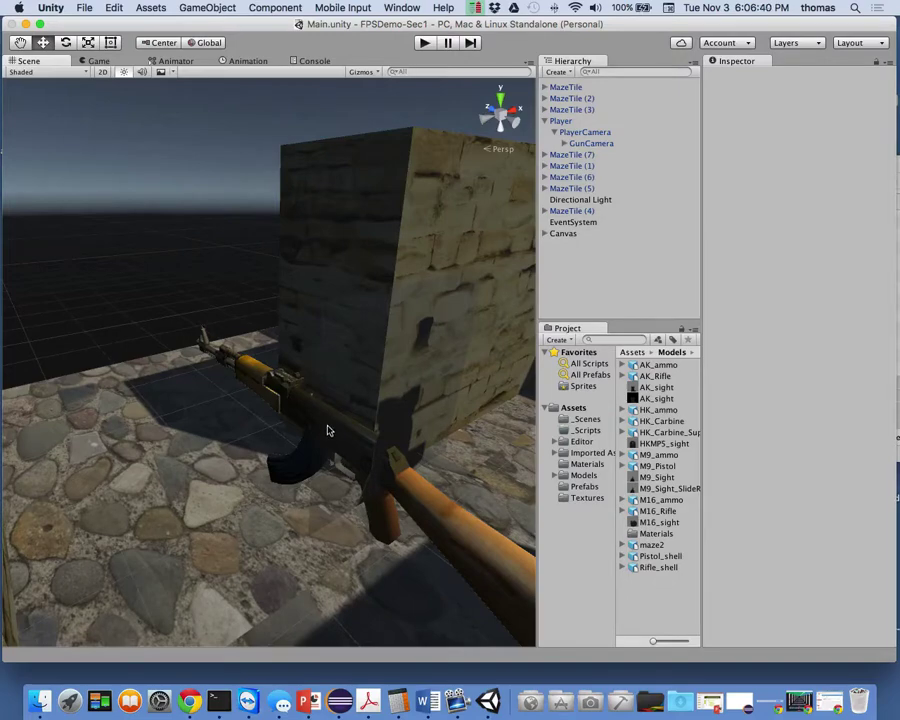
pyautogui.keyDown('alt'); pyautogui.moveTo(182, 269); pyautogui.dragTo(394, 382); pyautogui.keyUp('alt')
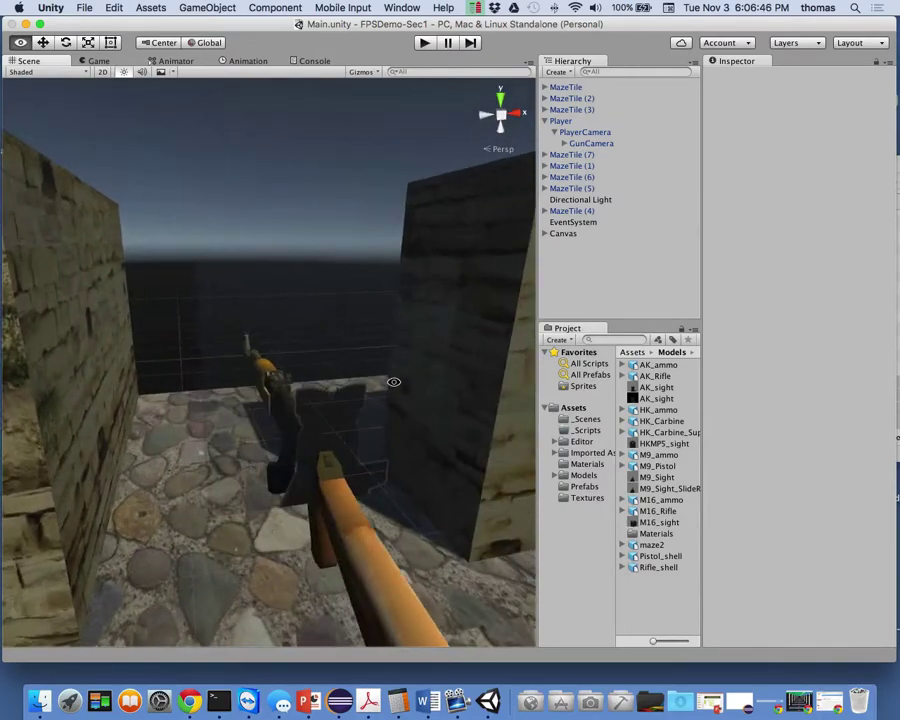
pyautogui.keyDown('alt'); pyautogui.moveTo(296, 344); pyautogui.dragTo(295, 347); pyautogui.keyUp('alt')
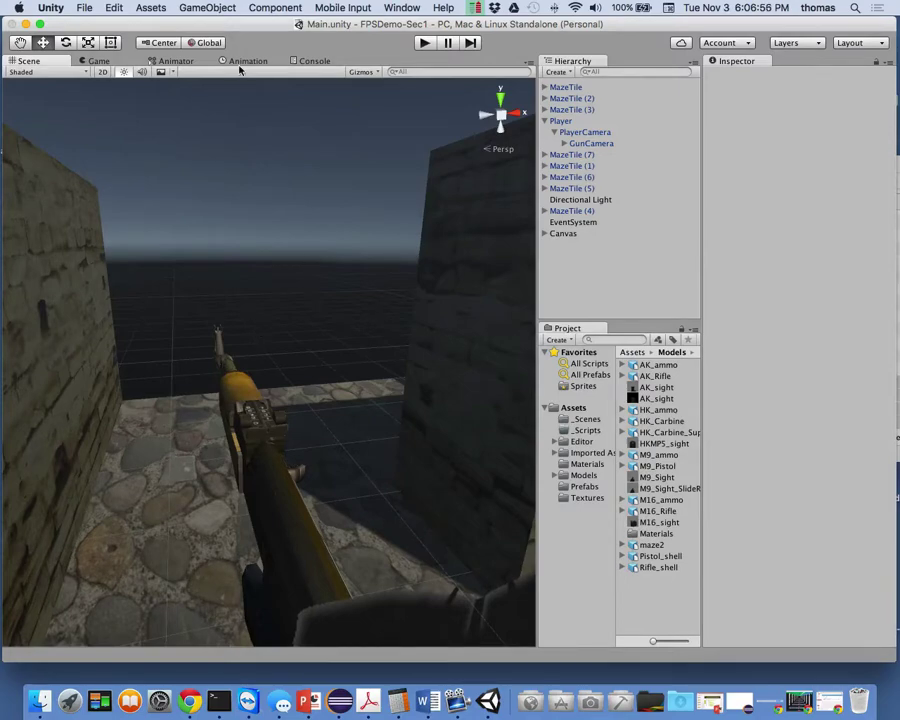
pyautogui.click(110, 62)
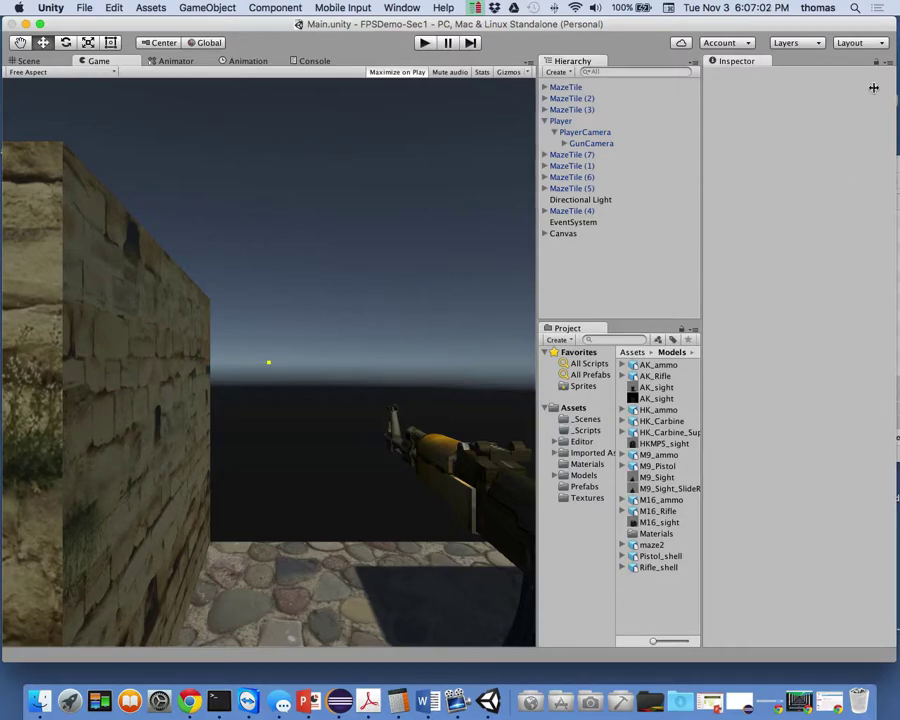
# Change the editor layout to Wide and close the Inspector and Project panels
pyautogui.click(855, 43)
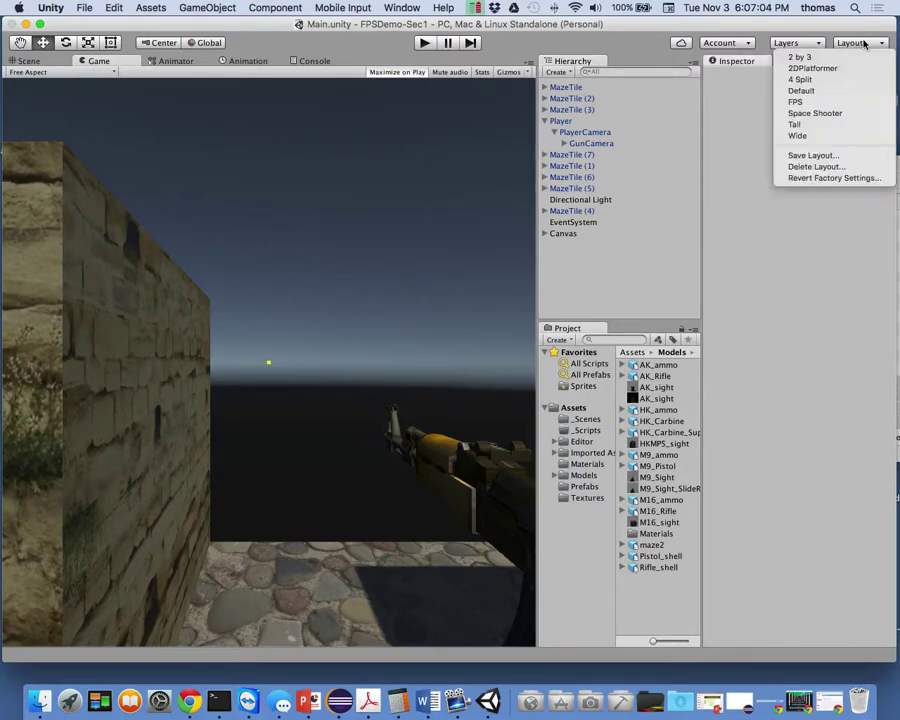
pyautogui.click(805, 135)
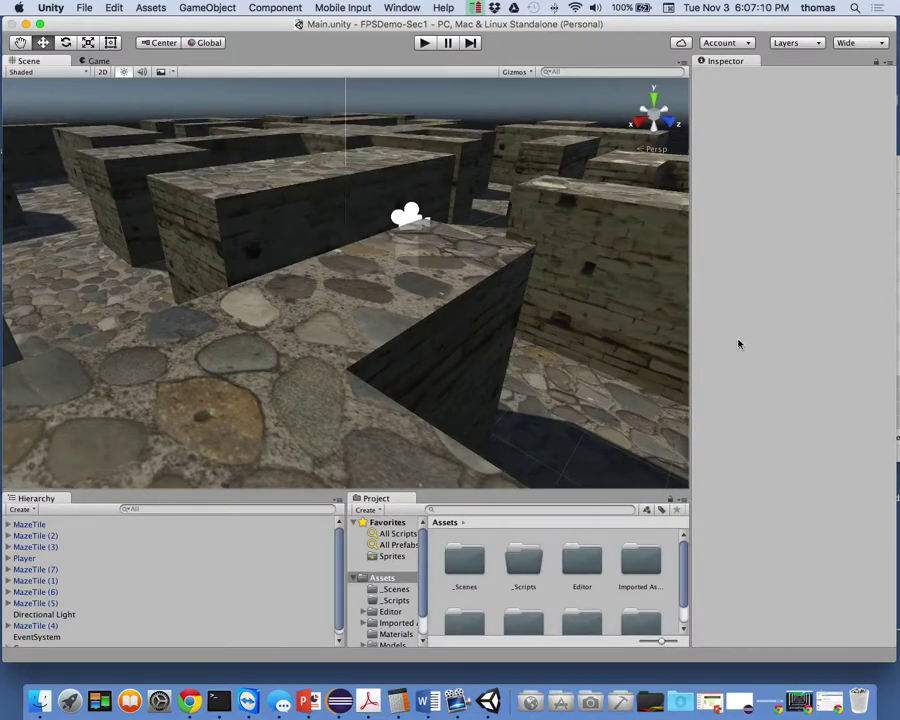
pyautogui.moveTo(692, 381); pyautogui.dragTo(720, 377)
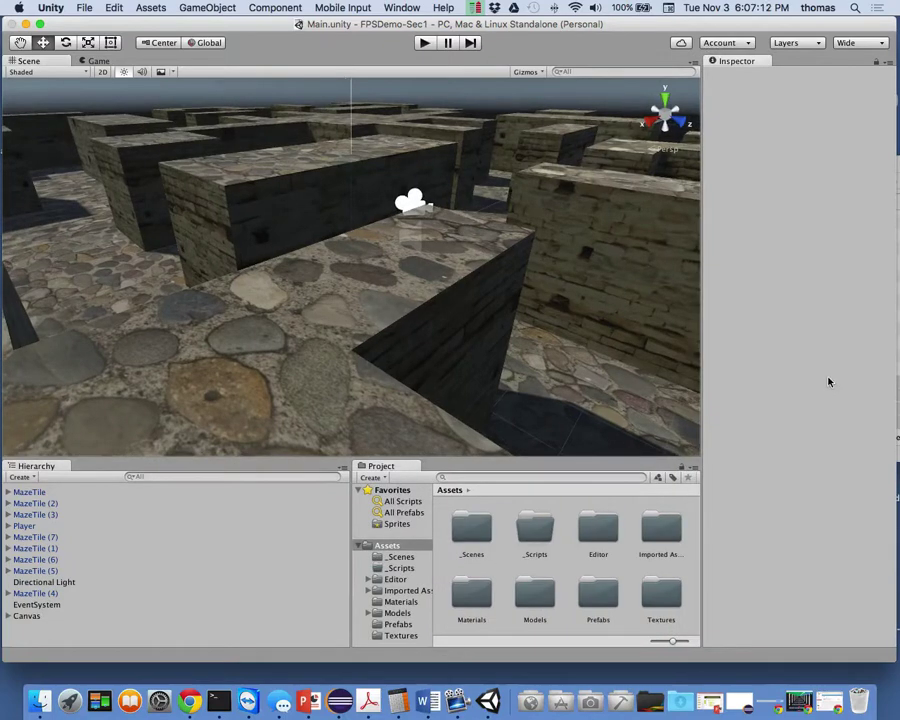
pyautogui.rightClick(737, 64)
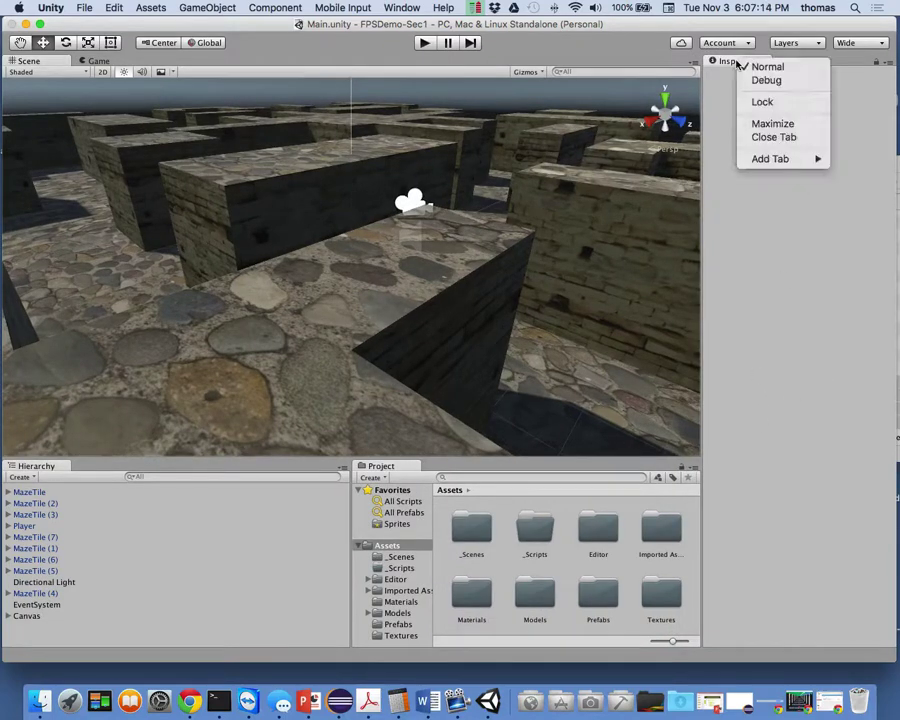
pyautogui.click(775, 137)
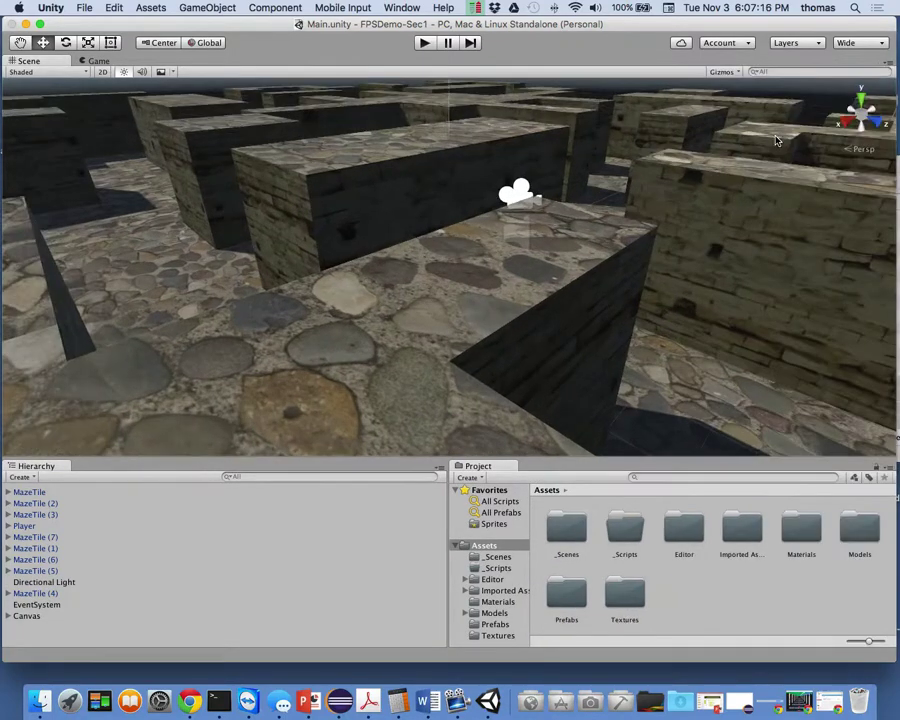
pyautogui.rightClick(481, 468)
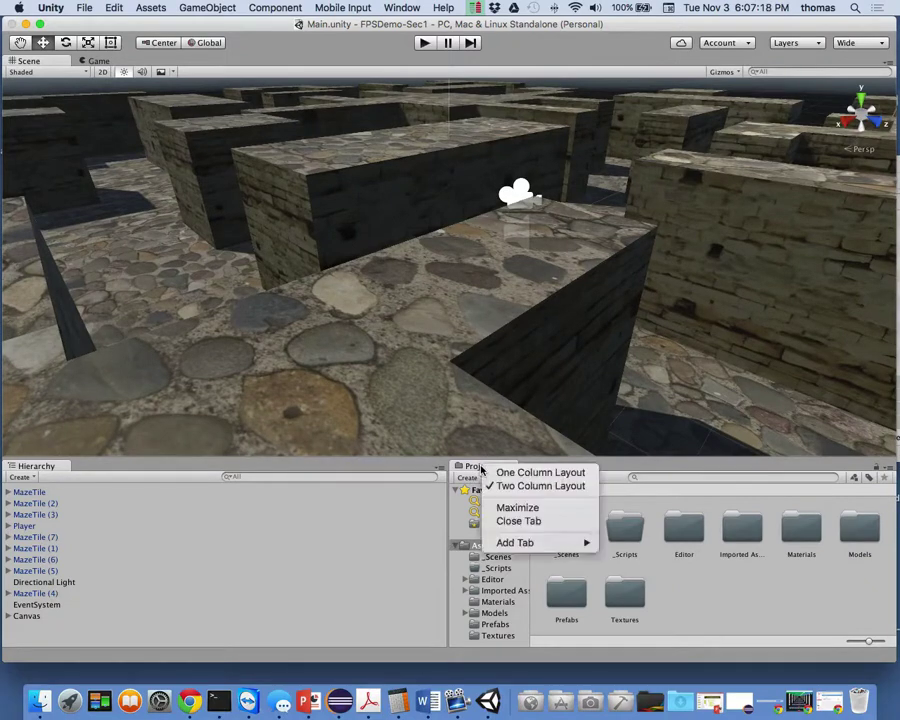
pyautogui.click(516, 520)
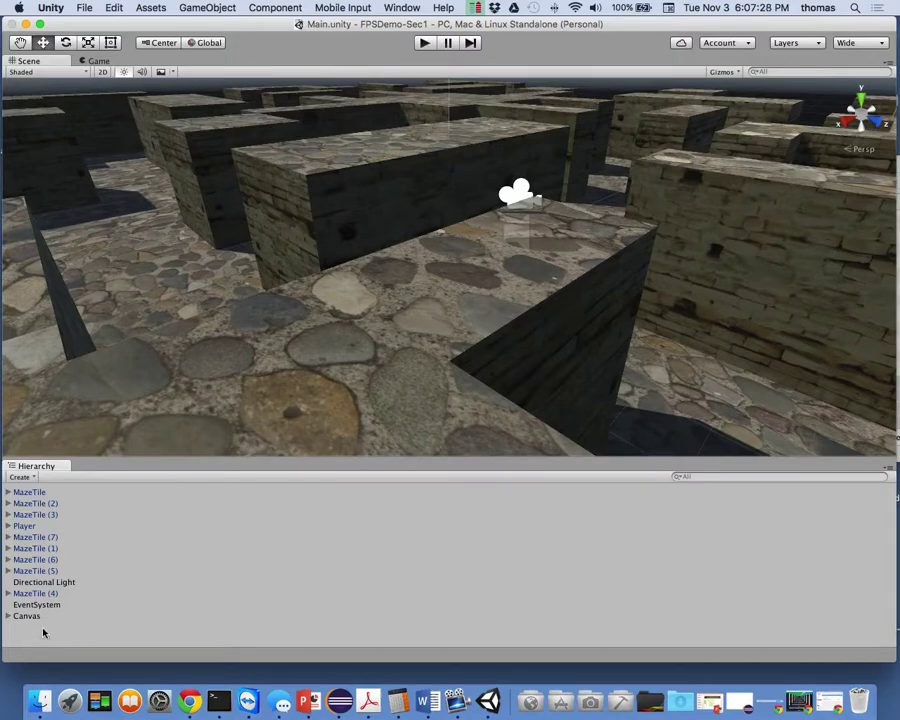
# Frame the Player object in the Scene view and examine its AK rifle up close from behind
pyautogui.click(24, 527)
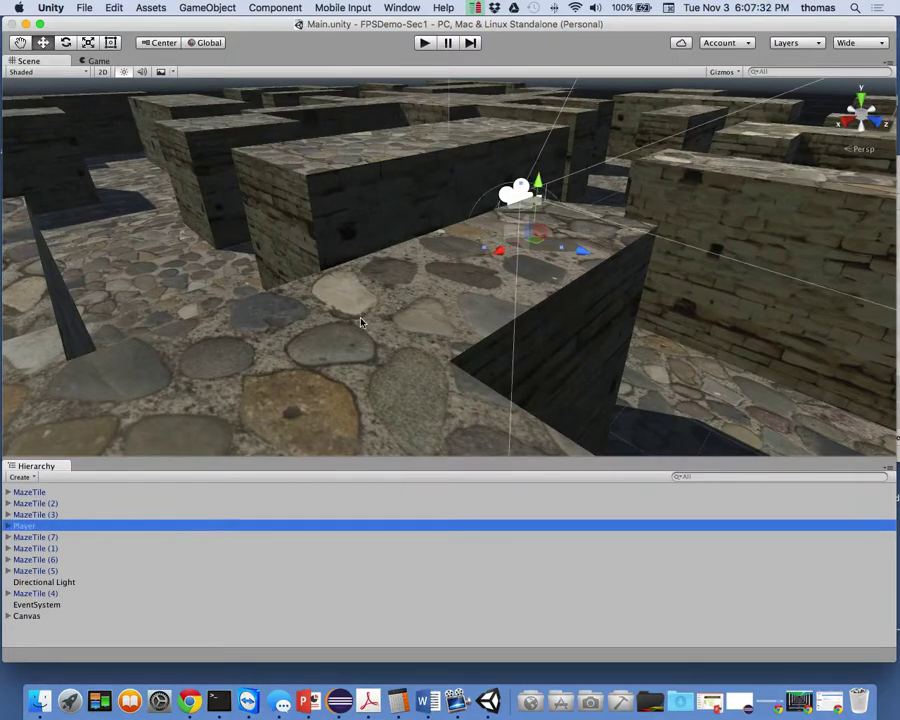
pyautogui.press('f')
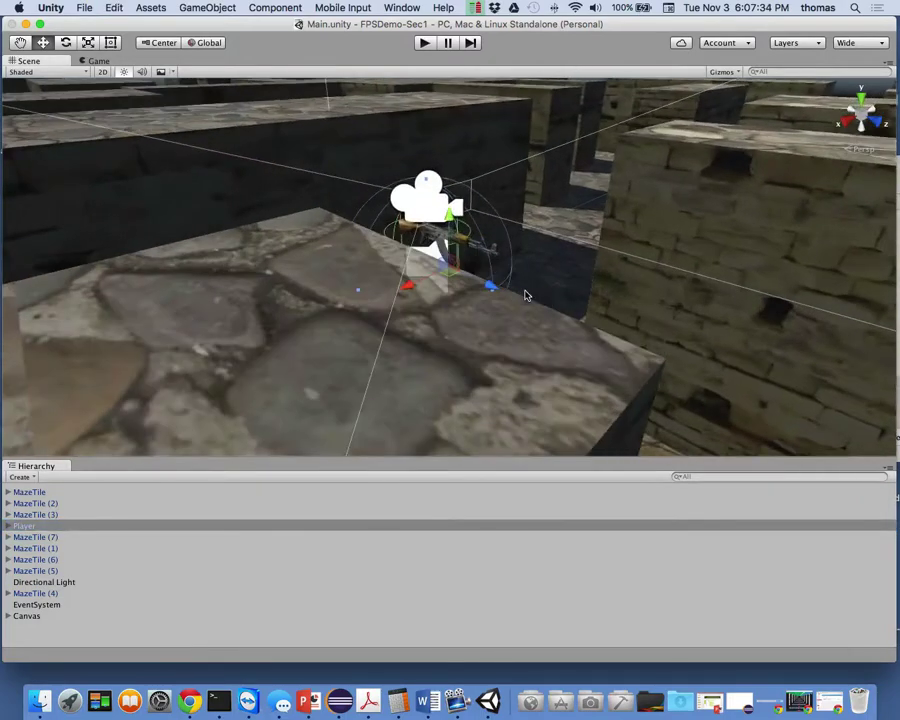
pyautogui.scroll(5, 435, 250)
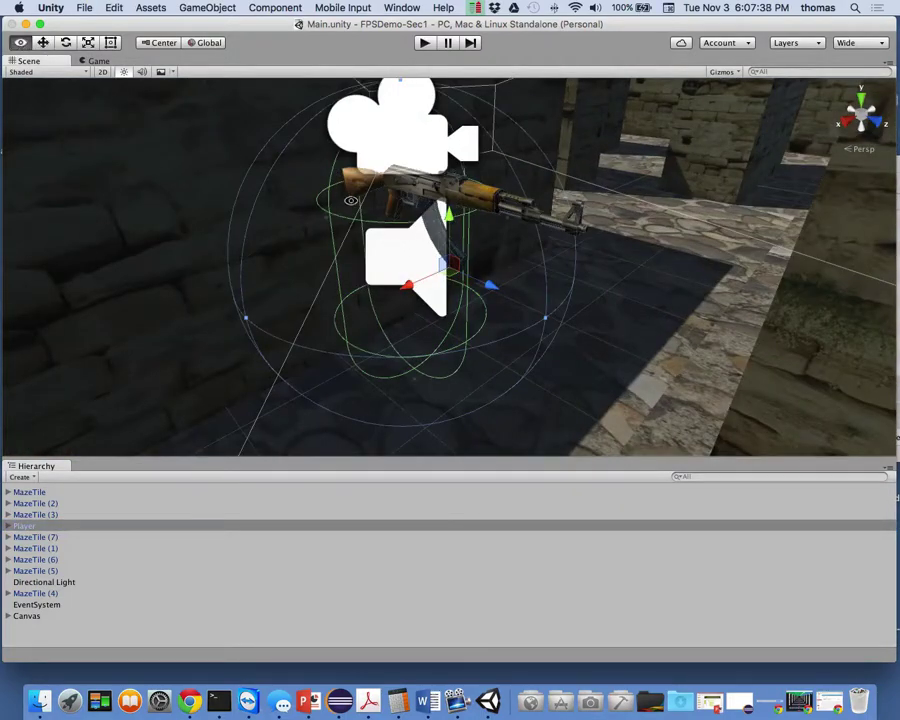
pyautogui.keyDown('alt'); pyautogui.moveTo(232, 131); pyautogui.dragTo(484, 140); pyautogui.keyUp('alt')
pyautogui.scroll(5, 522, 153)
pyautogui.scroll(3, 522, 153)
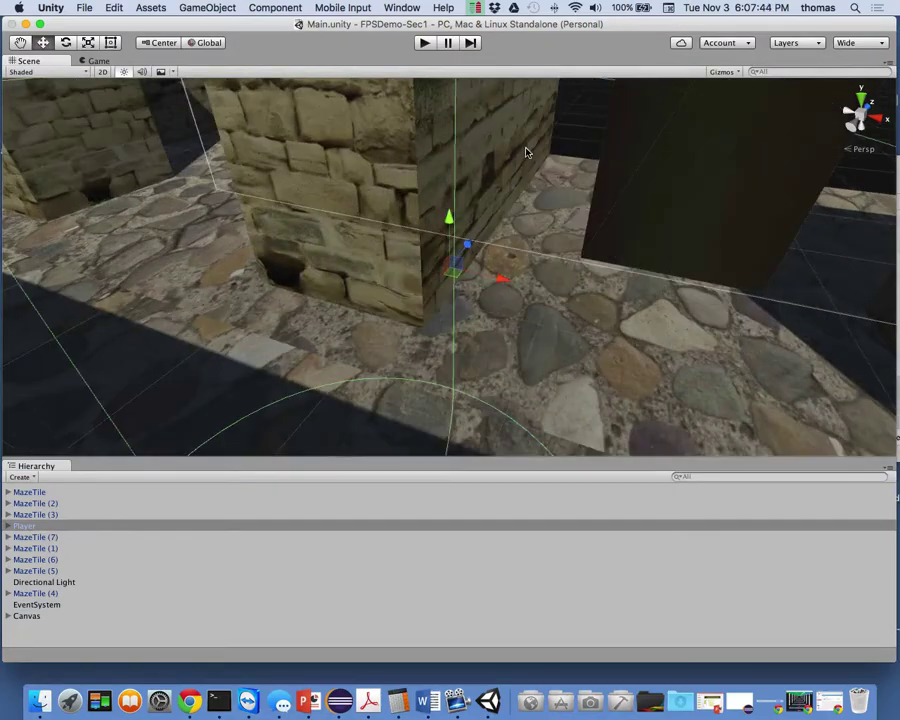
pyautogui.click(20, 44)
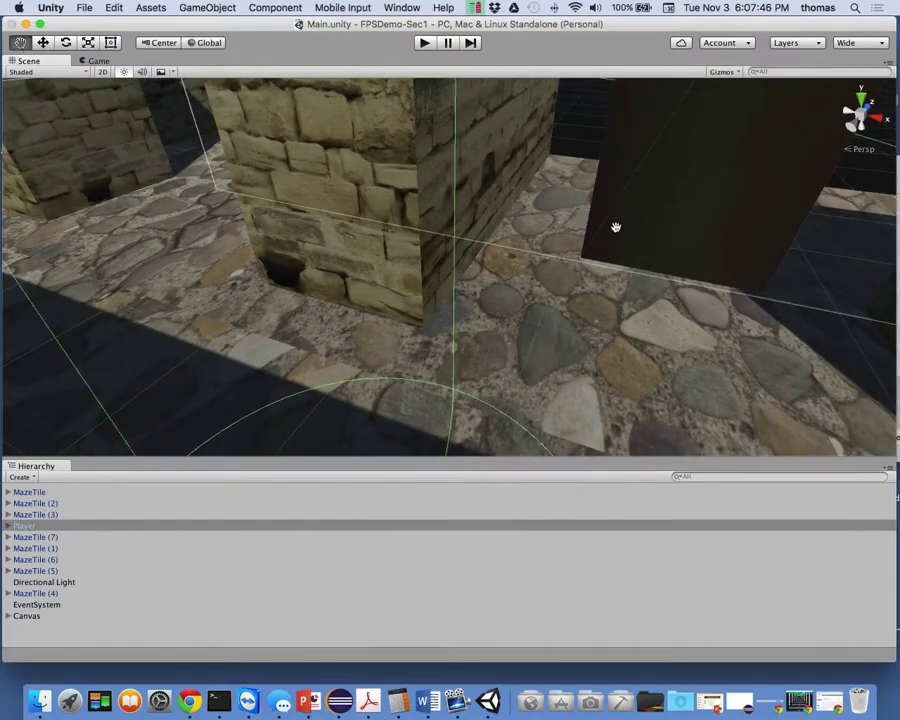
pyautogui.moveTo(615, 227); pyautogui.dragTo(681, 293)
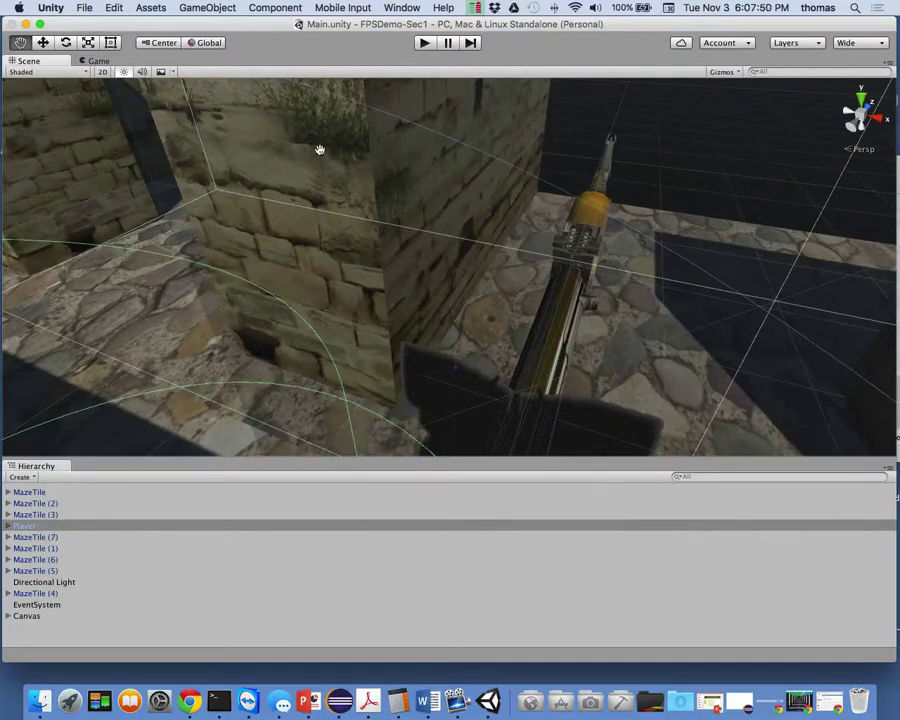
pyautogui.press('f')
pyautogui.scroll(3, 530, 323)
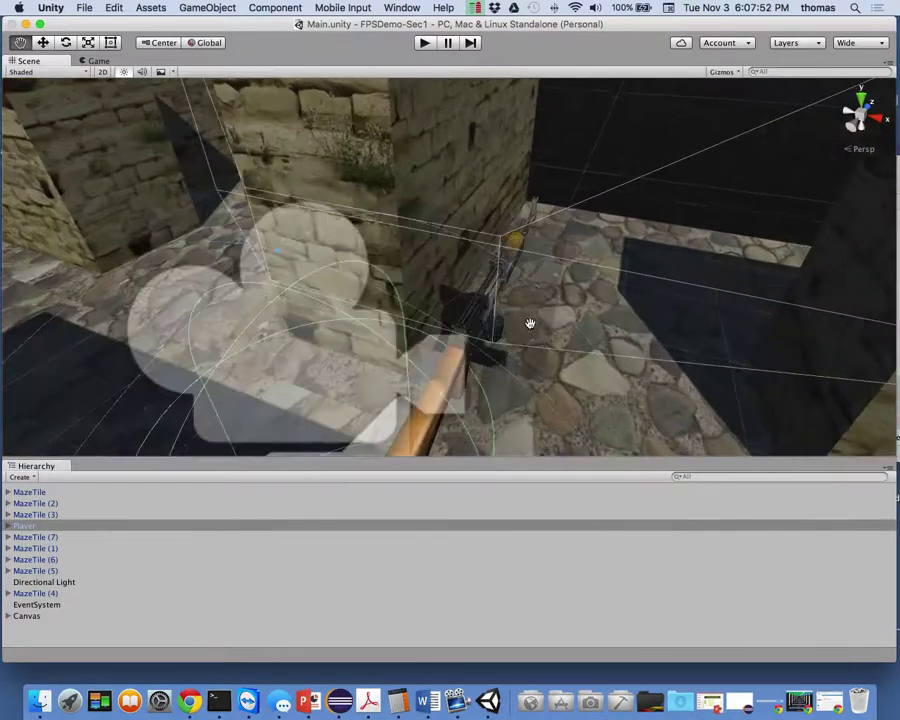
pyautogui.scroll(3, 532, 323)
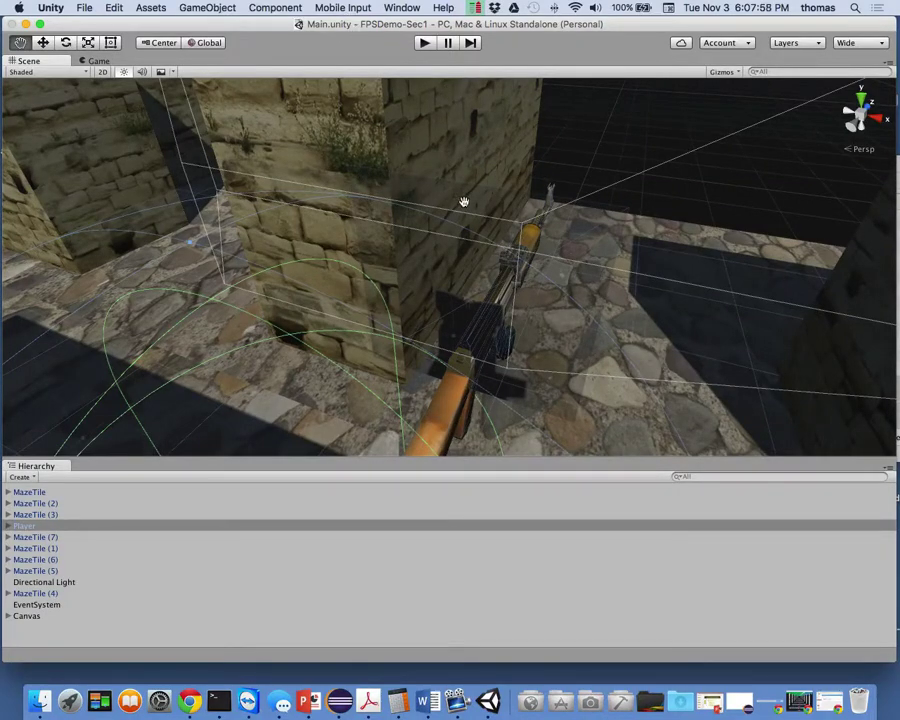
# Select the rifle's Sight object and briefly run the game to check how the sight renders
pyautogui.click(44, 43)
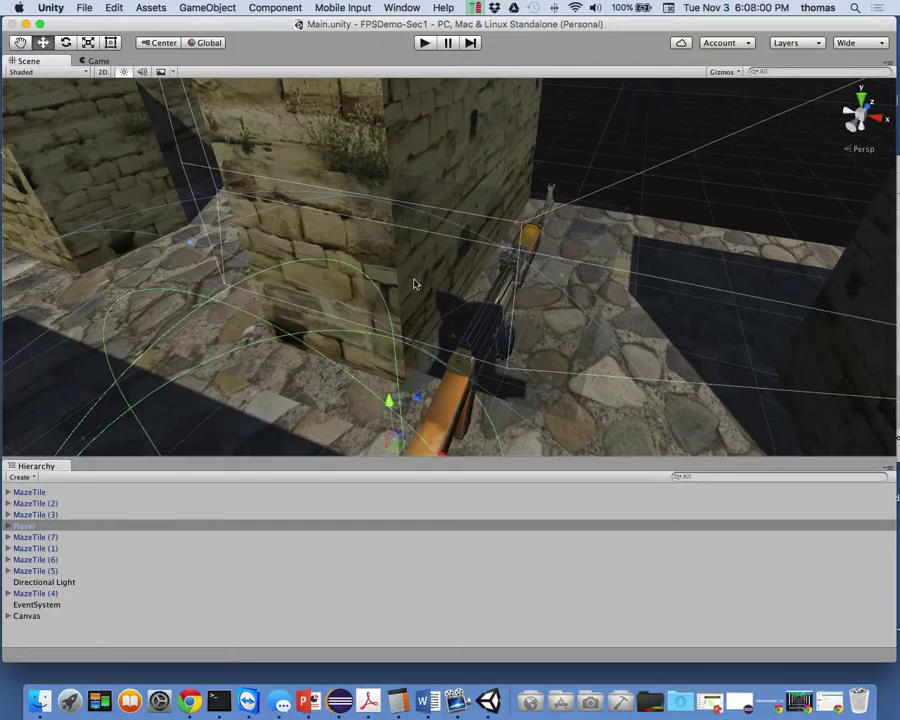
pyautogui.click(453, 263)
pyautogui.moveTo(465, 318); pyautogui.dragTo(530, 205)
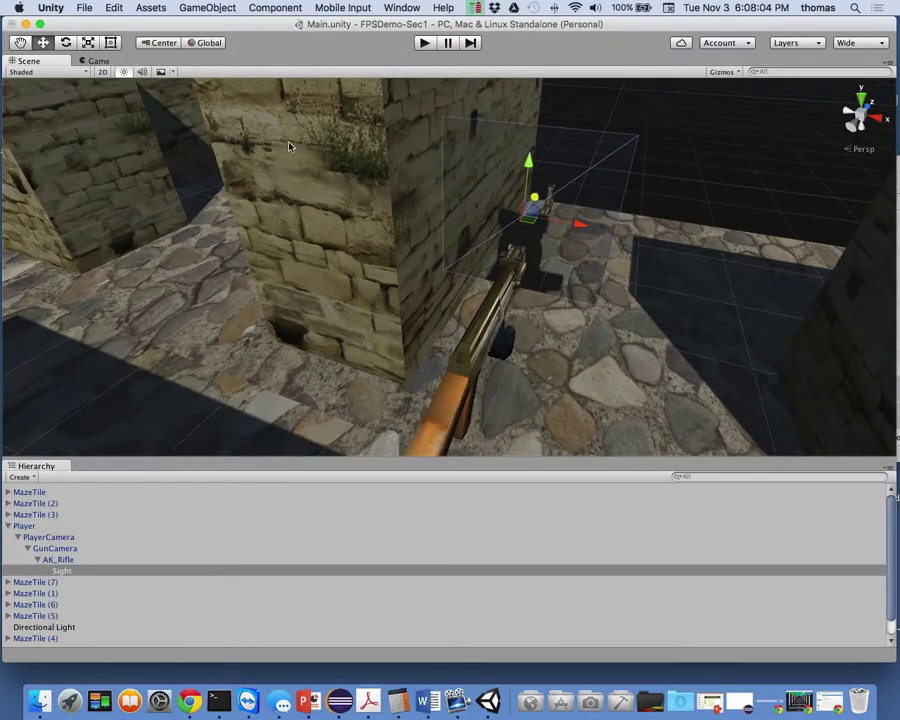
pyautogui.click(424, 43)
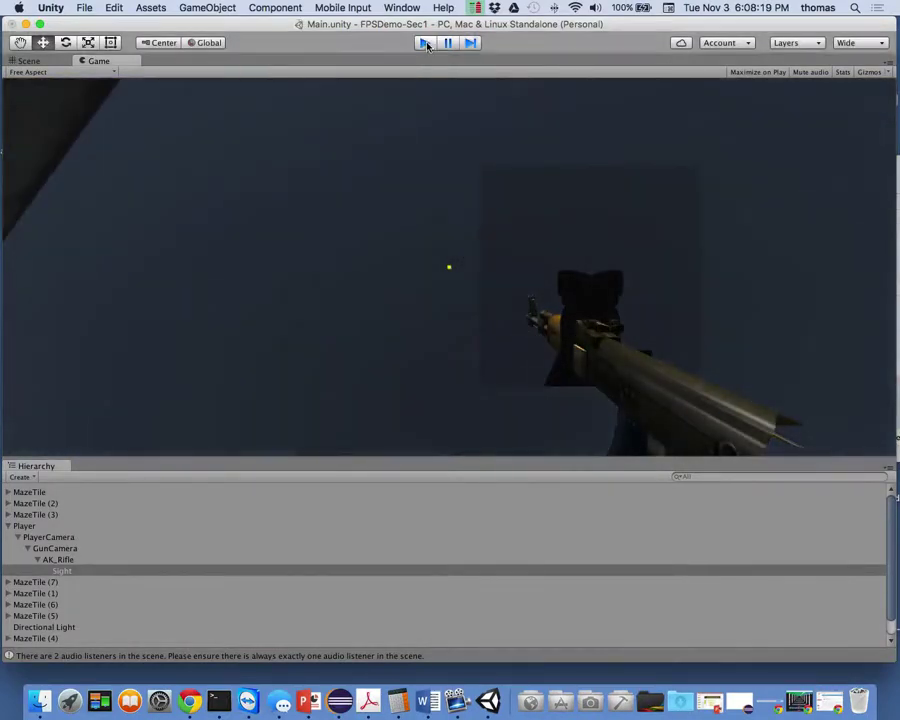
pyautogui.click(424, 43)
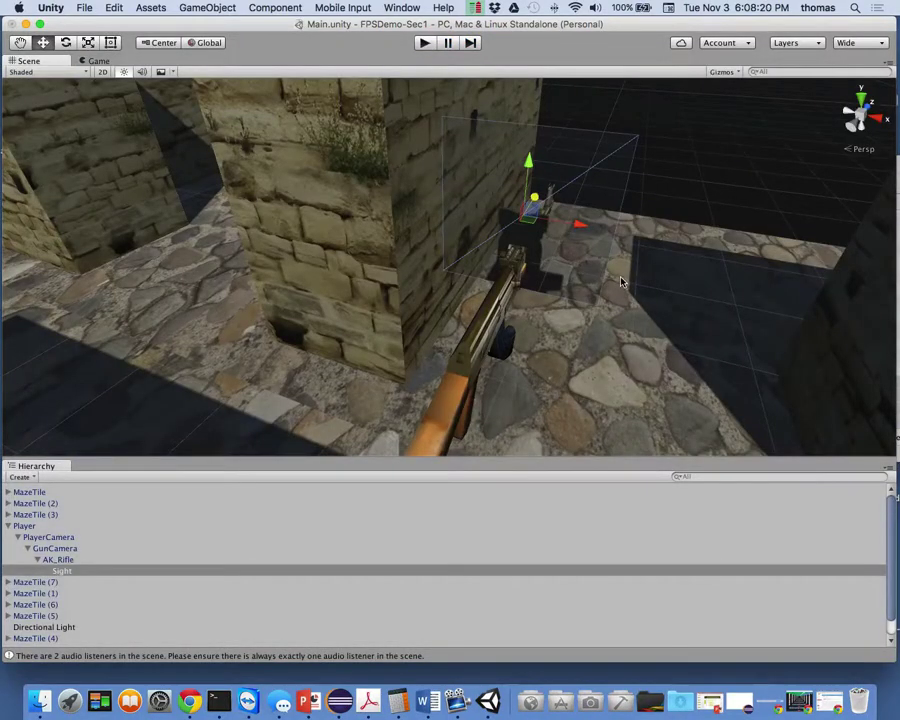
pyautogui.click(464, 150)
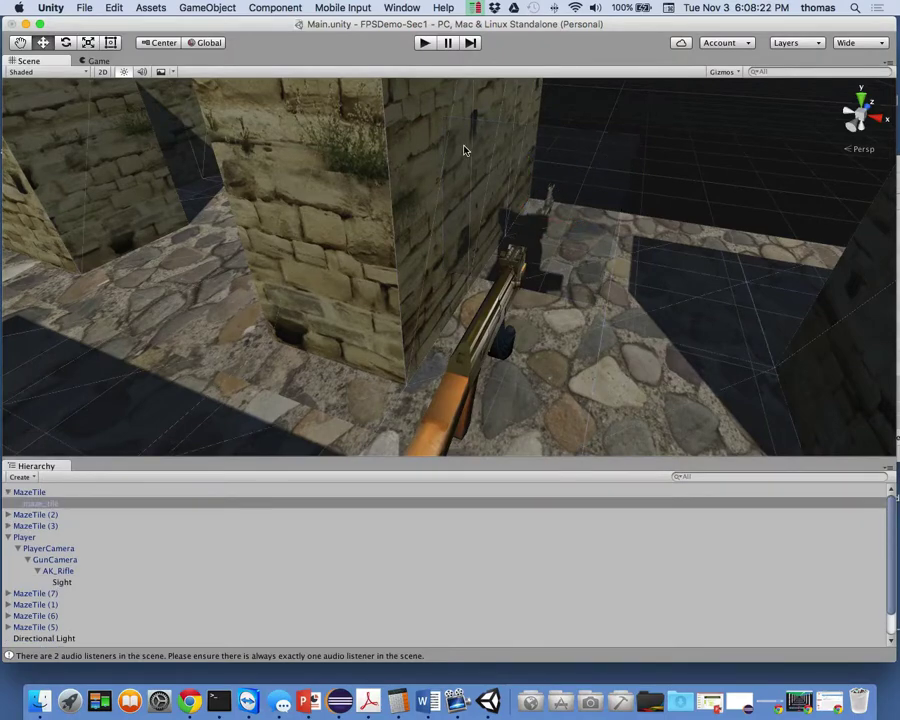
# Switch the editor back to the FPS layout and select the Sight object under AK_Rifle
pyautogui.click(866, 42)
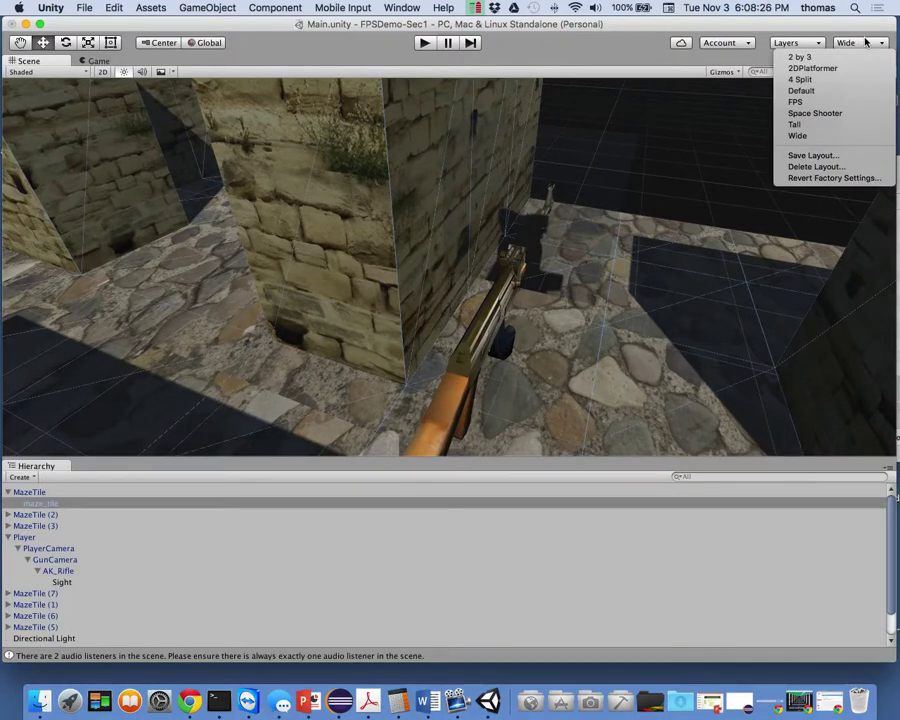
pyautogui.click(808, 103)
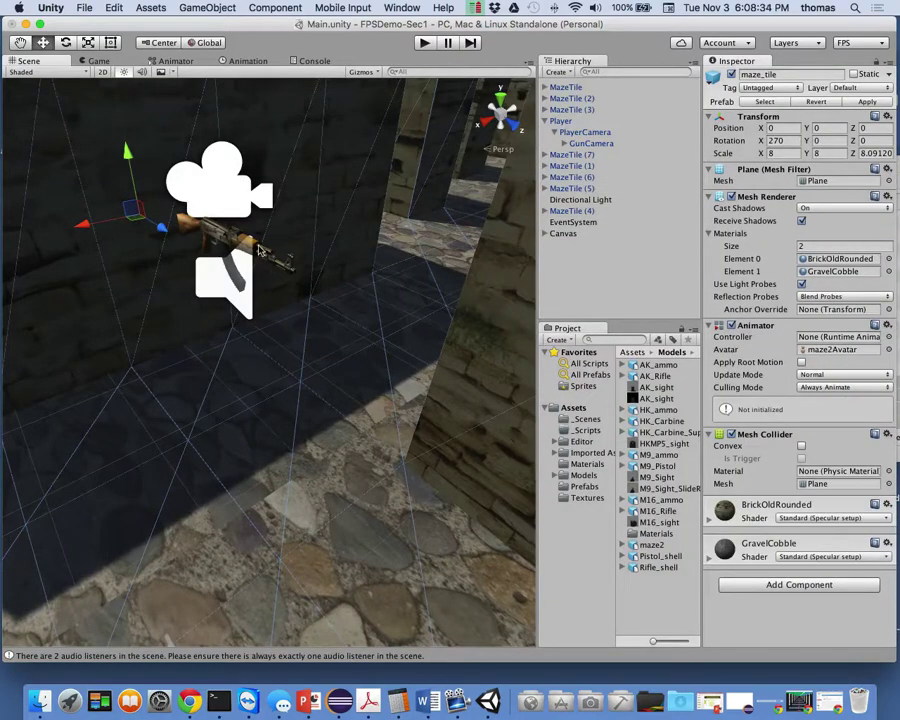
pyautogui.keyDown('alt'); pyautogui.moveTo(258, 250); pyautogui.dragTo(305, 224); pyautogui.keyUp('alt')
pyautogui.click(305, 224)
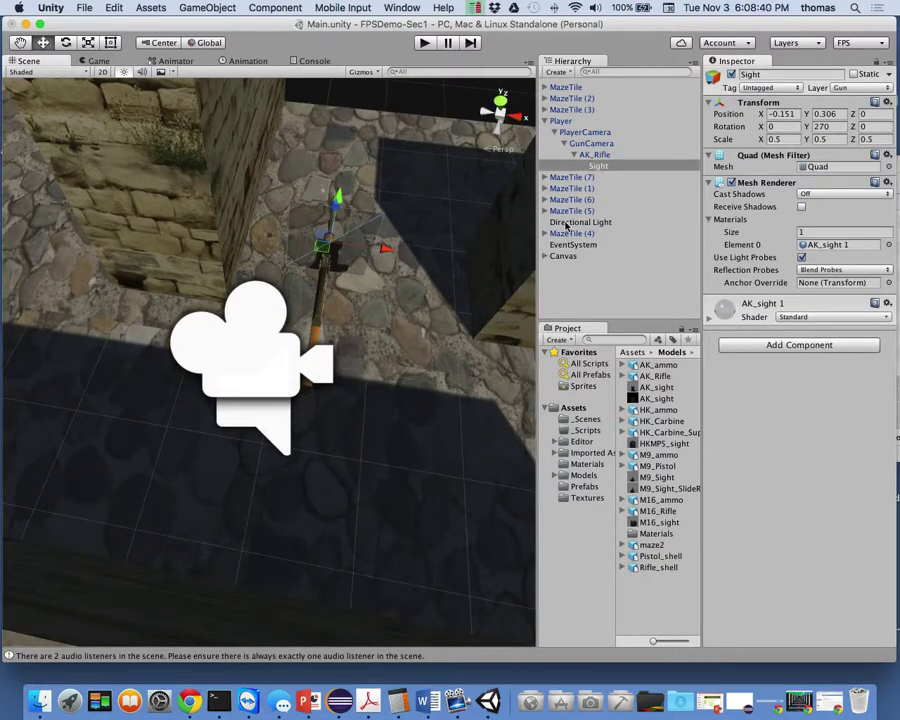
# Expand the AK_sight 1 material's settings and set its Smoothness to 0
pyautogui.click(709, 319)
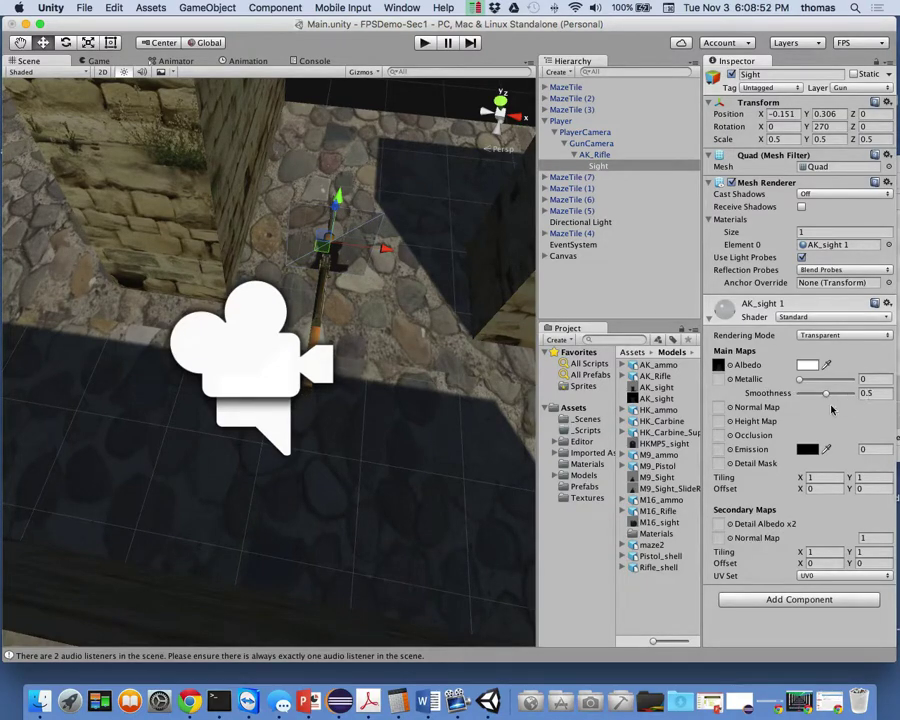
pyautogui.moveTo(826, 397); pyautogui.dragTo(799, 394)
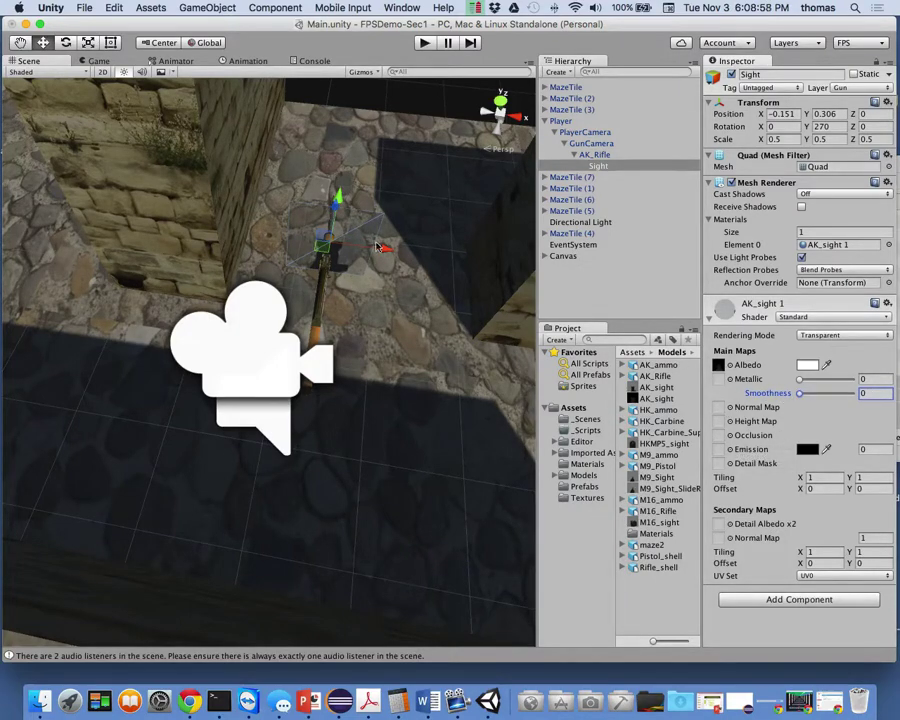
pyautogui.scroll(3, 367, 237)
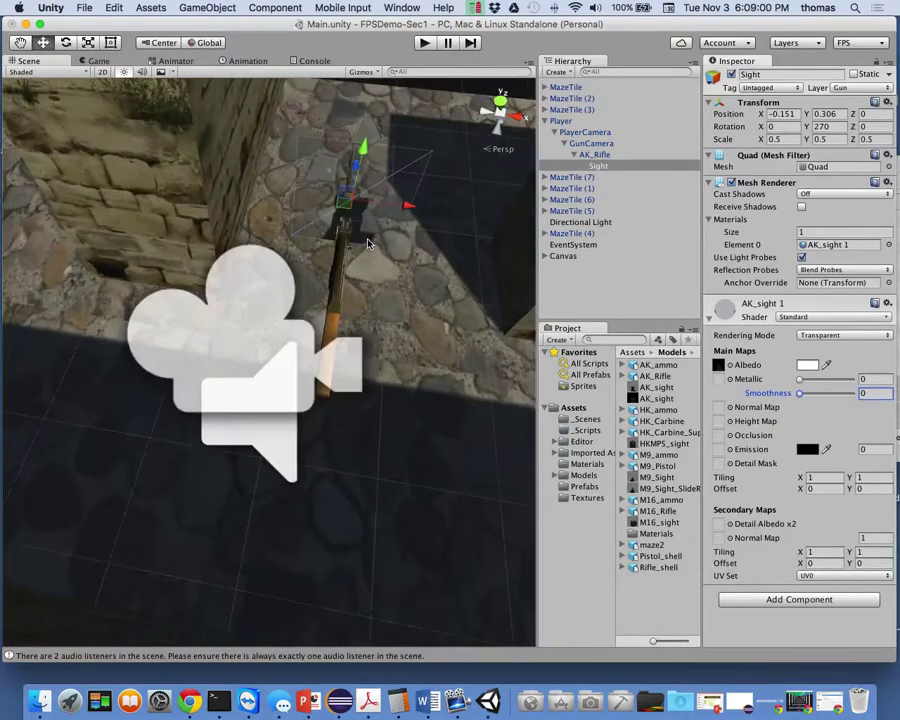
# Examine the AK rifle and its Sight quad in the Scene view, close up and from behind
pyautogui.keyDown('alt'); pyautogui.moveTo(367, 235); pyautogui.dragTo(374, 87); pyautogui.keyUp('alt')
pyautogui.scroll(5, 374, 100)
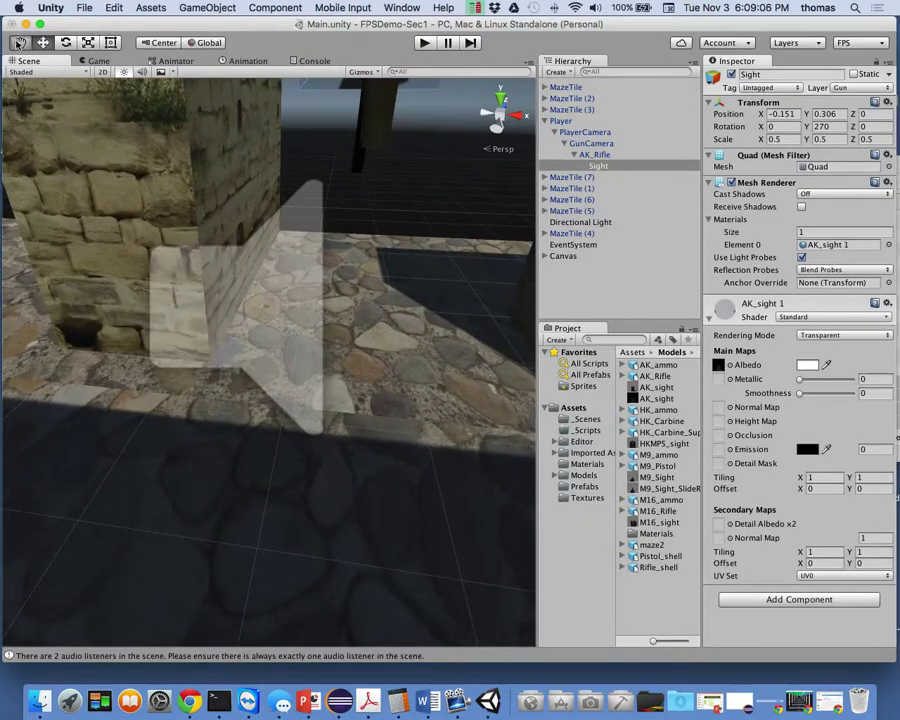
pyautogui.scroll(-5, 411, 194)
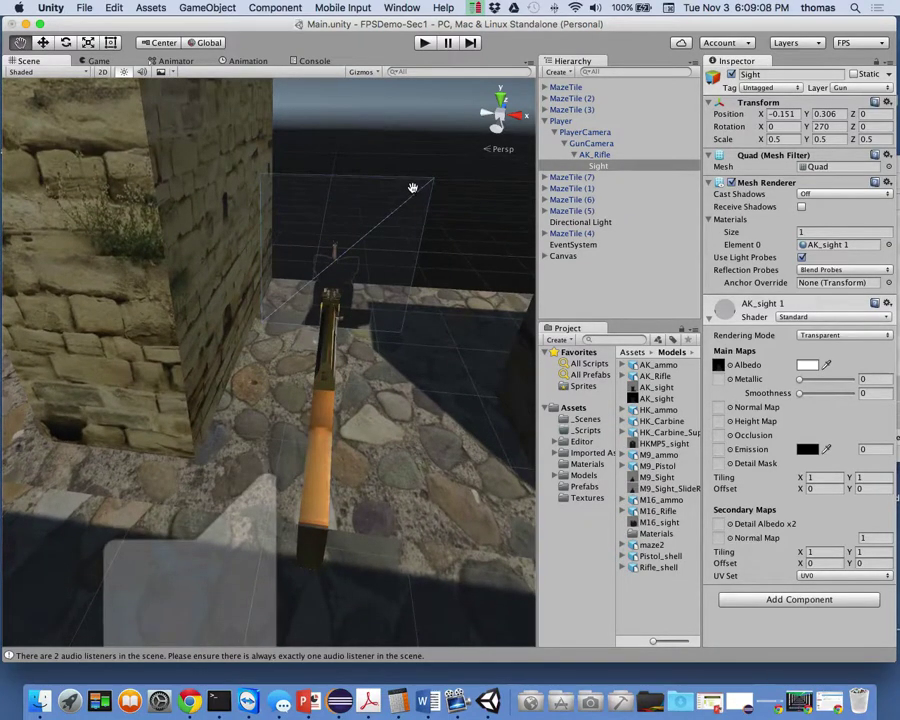
pyautogui.scroll(5, 411, 194)
pyautogui.scroll(-3, 313, 286)
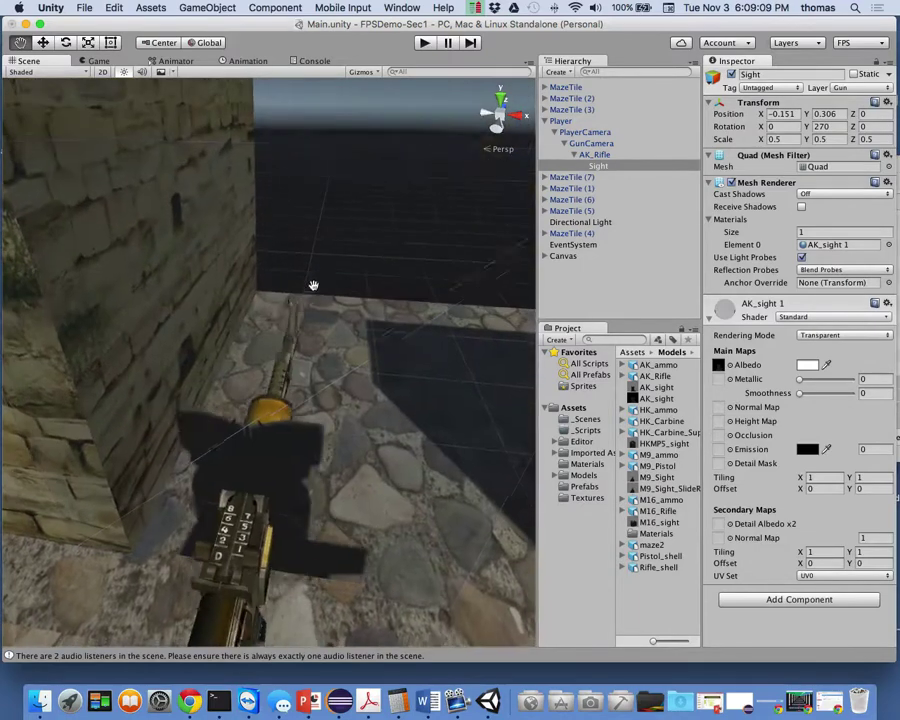
pyautogui.scroll(-5, 313, 286)
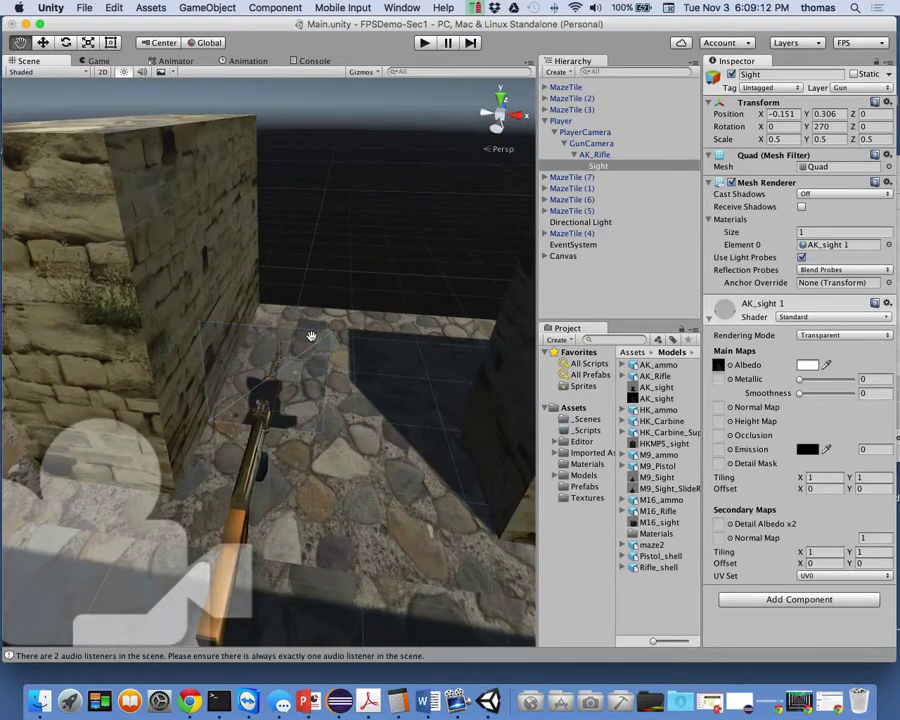
# Try making the AK_sight 1 material more see-through by lowering its Albedo alpha to 154
pyautogui.click(718, 366)
pyautogui.click(806, 366)
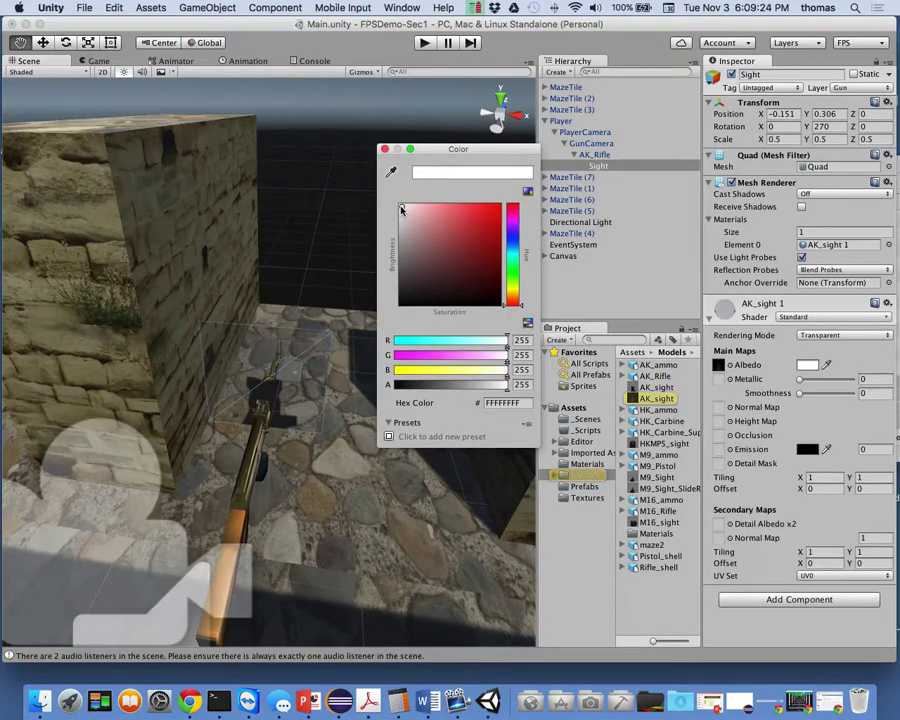
pyautogui.click(521, 384)
pyautogui.write('555')
pyautogui.press('Return')
pyautogui.moveTo(478, 388); pyautogui.dragTo(457, 386)
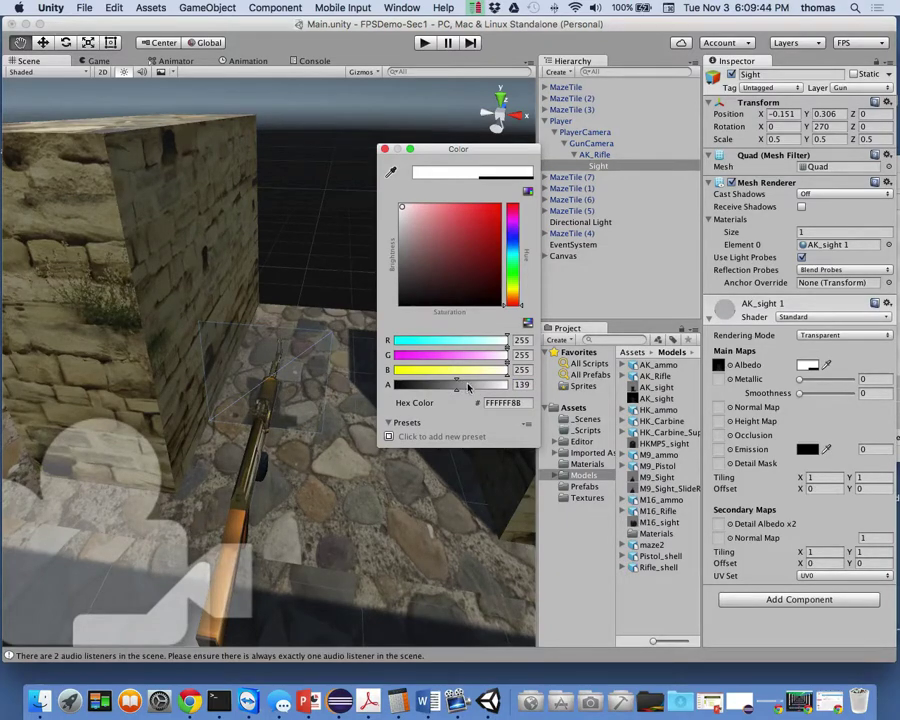
pyautogui.moveTo(451, 384); pyautogui.dragTo(453, 387)
pyautogui.moveTo(452, 384)
pyautogui.mouseDown()
pyautogui.moveTo(392, 384)
pyautogui.moveTo(463, 385)
pyautogui.mouseUp()
# Try cyan, green and yellow Albedo tints, then restore the colour to fully opaque white (FFFFFFFF)
pyautogui.moveTo(507, 340); pyautogui.dragTo(402, 340)
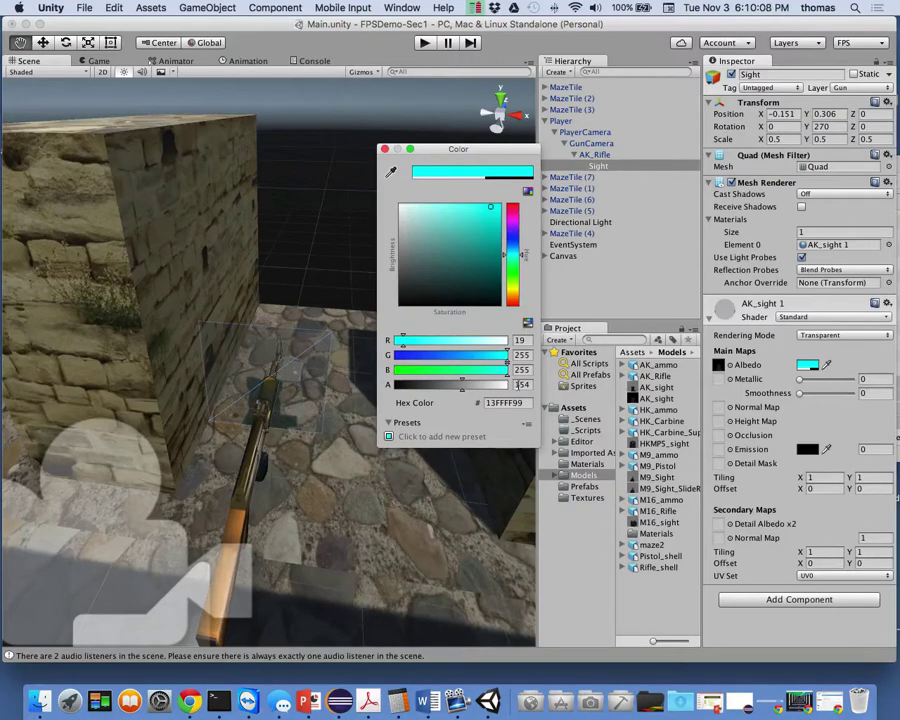
pyautogui.moveTo(507, 370); pyautogui.dragTo(421, 370)
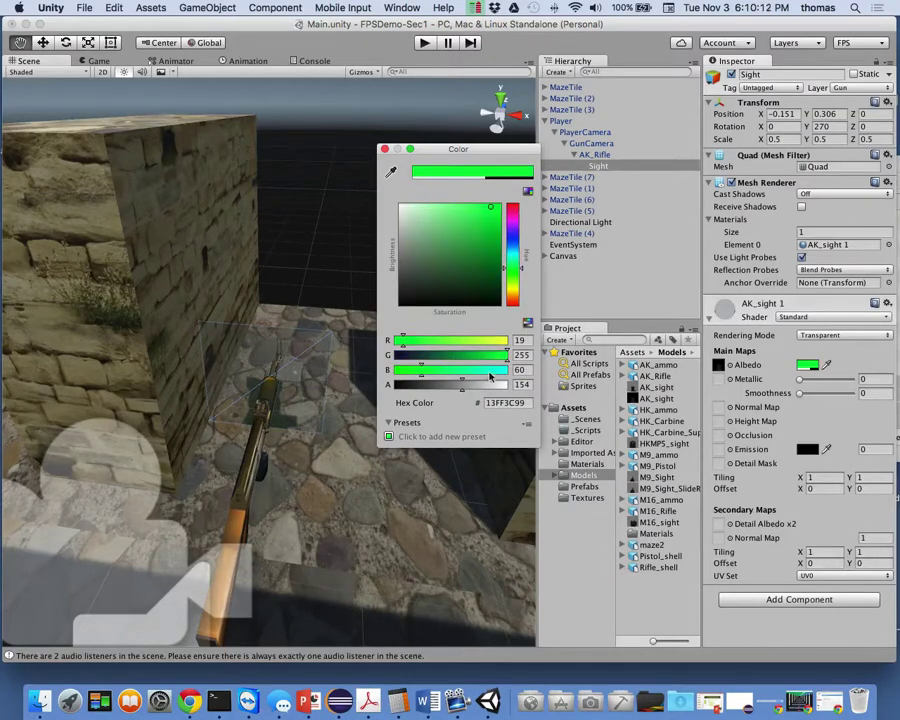
pyautogui.moveTo(507, 355); pyautogui.dragTo(541, 355)
pyautogui.moveTo(404, 339); pyautogui.dragTo(512, 340)
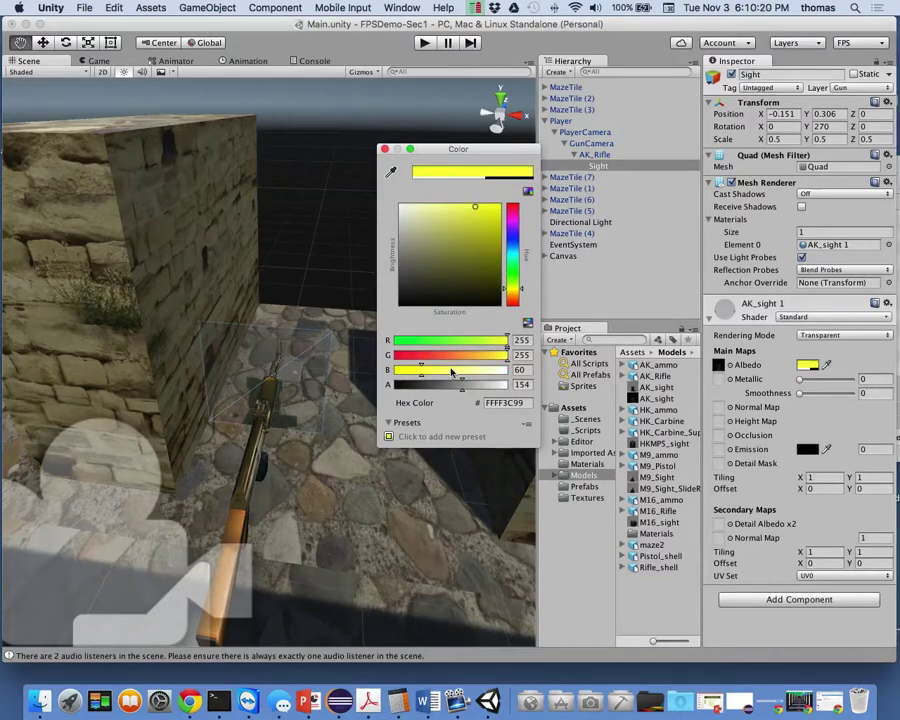
pyautogui.moveTo(419, 370); pyautogui.dragTo(525, 371)
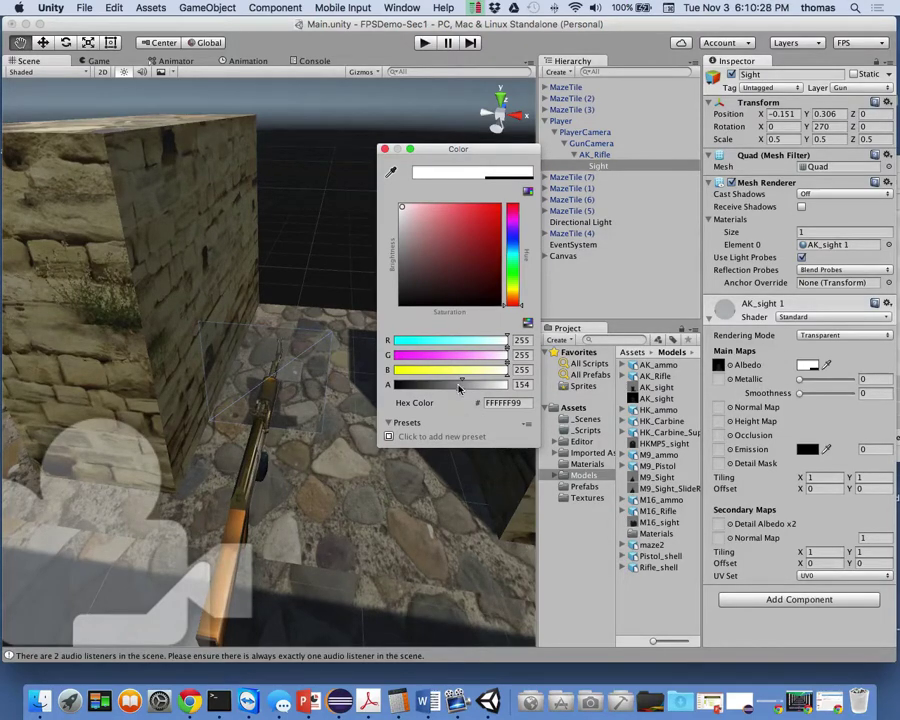
pyautogui.moveTo(462, 384); pyautogui.dragTo(512, 386)
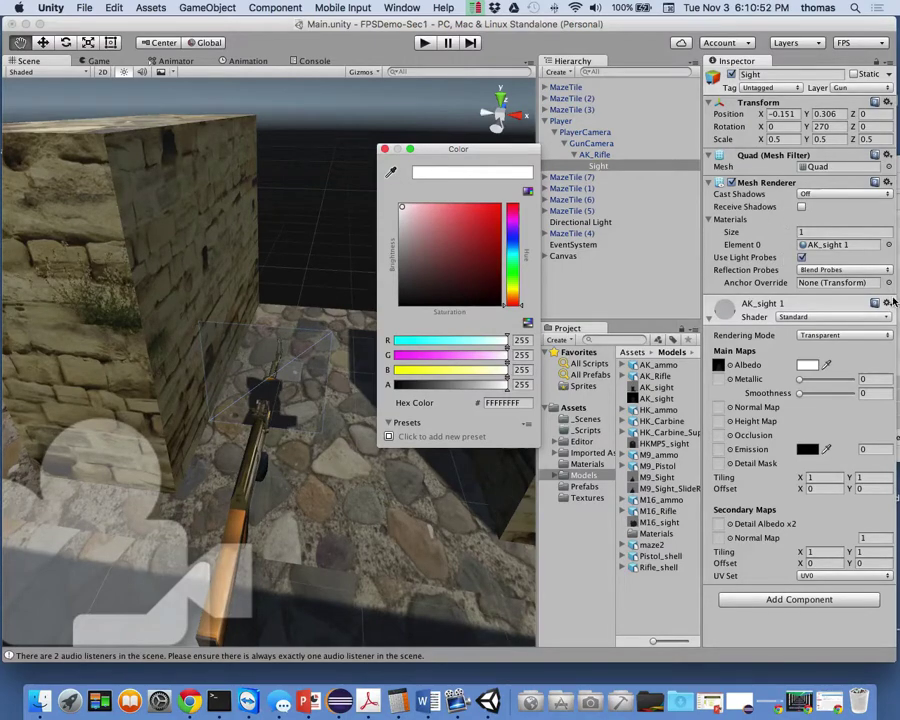
# Disable Use Light Probes and set Reflection Probes to Off in the Sight's Mesh Renderer
pyautogui.click(802, 257)
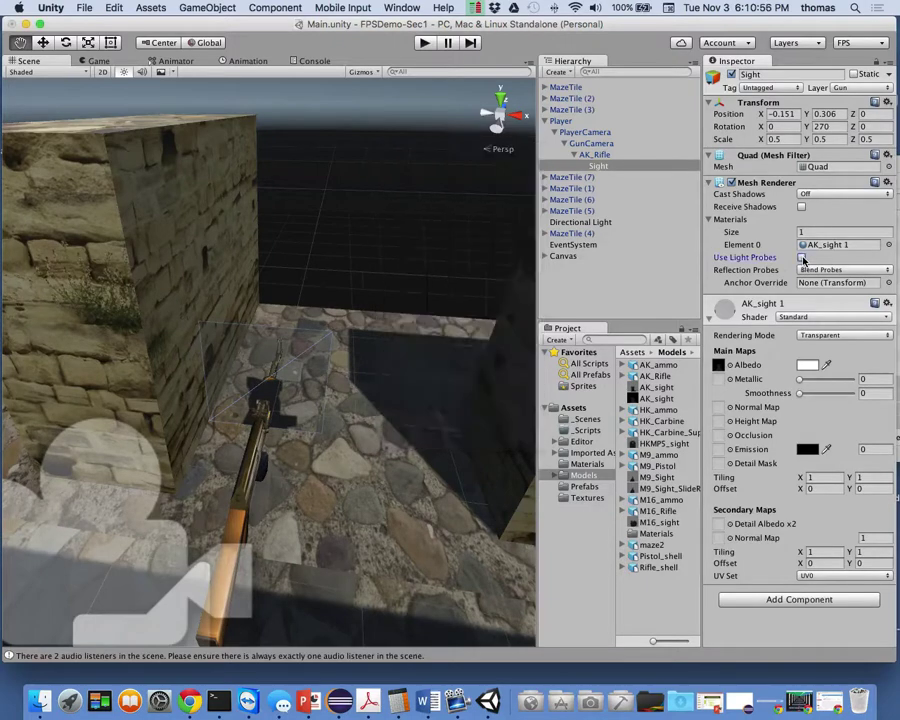
pyautogui.click(802, 257)
pyautogui.click(802, 257)
pyautogui.click(822, 271)
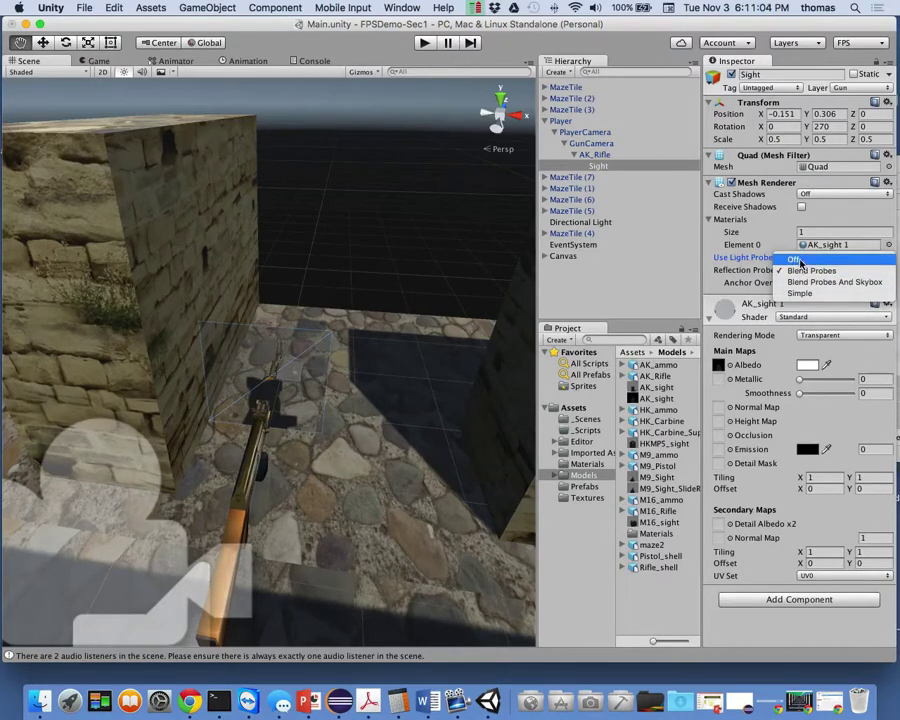
pyautogui.click(801, 261)
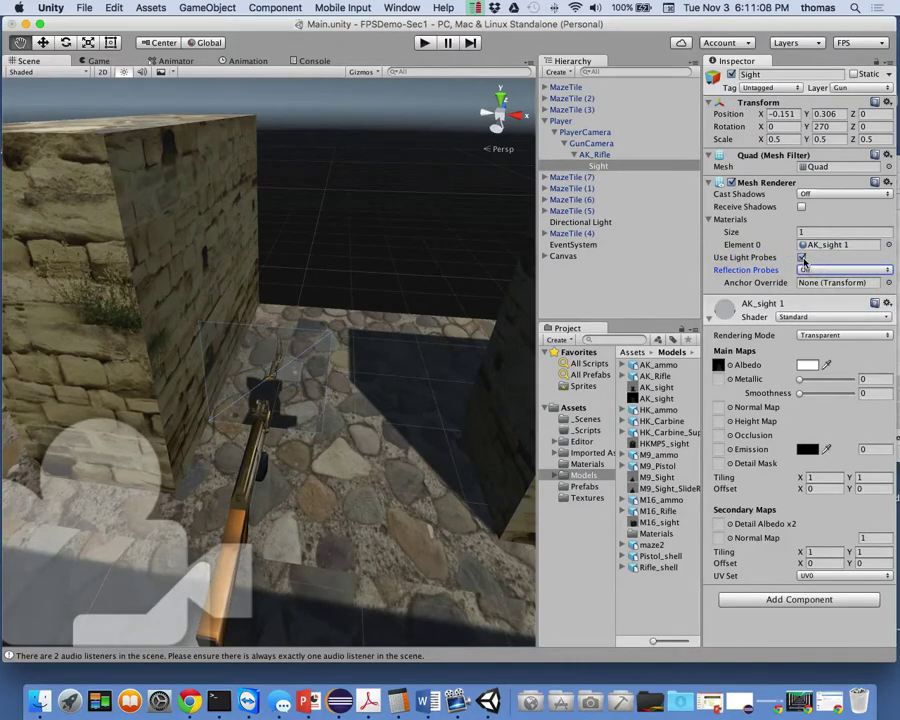
pyautogui.click(801, 257)
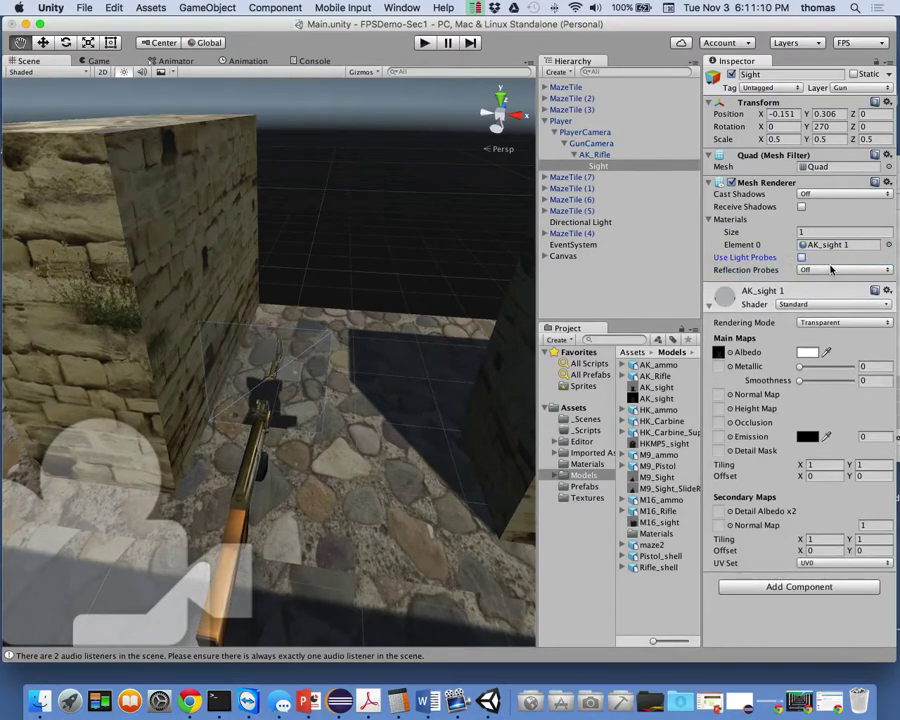
# Run the game briefly, look around to check how the sight renders, and stop it
pyautogui.click(424, 42)
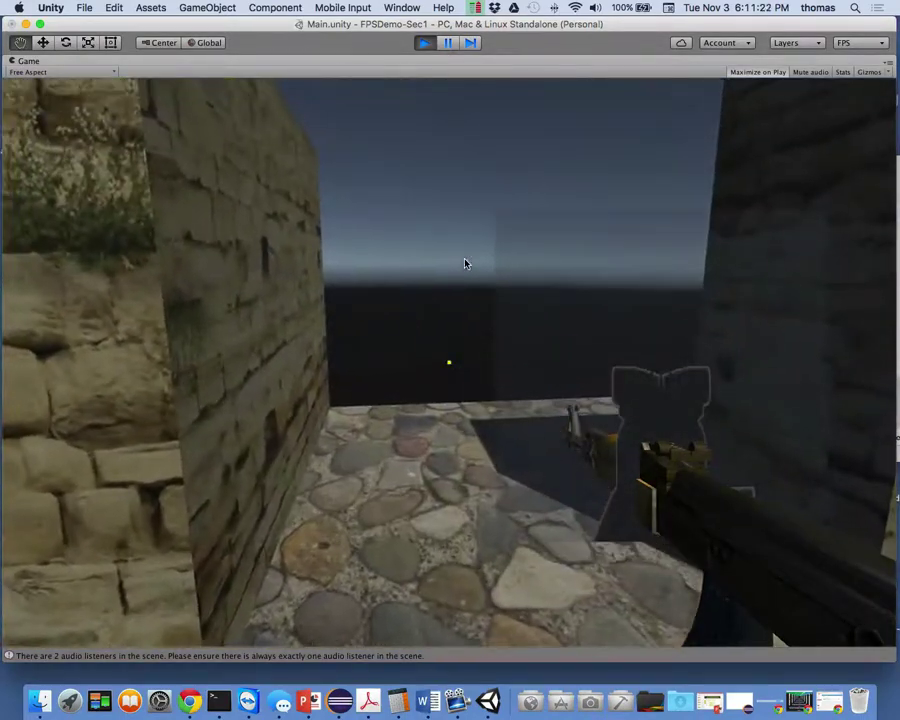
pyautogui.press('w')
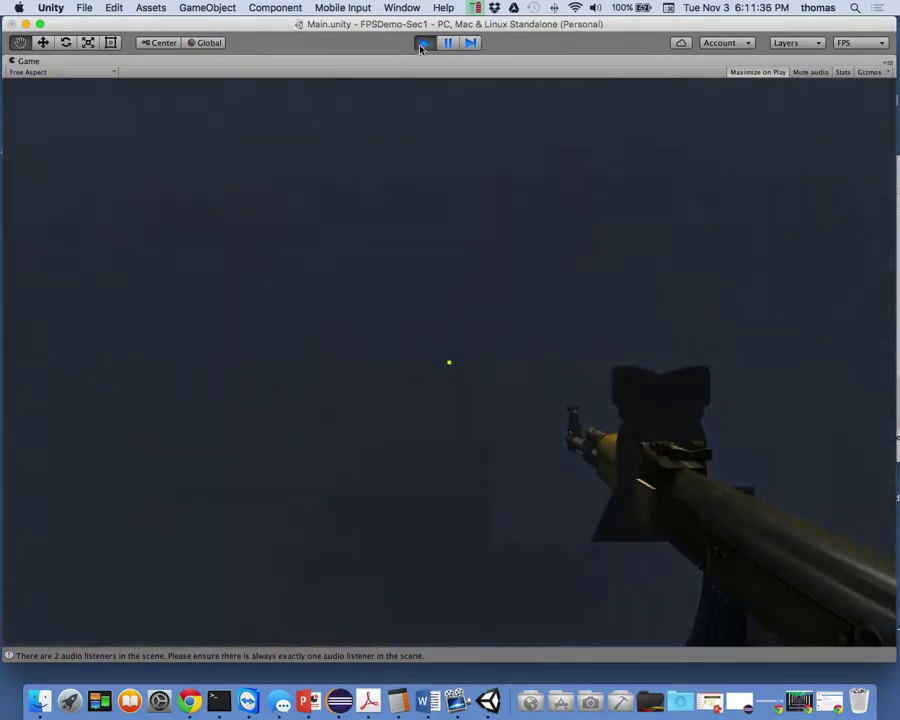
pyautogui.click(424, 42)
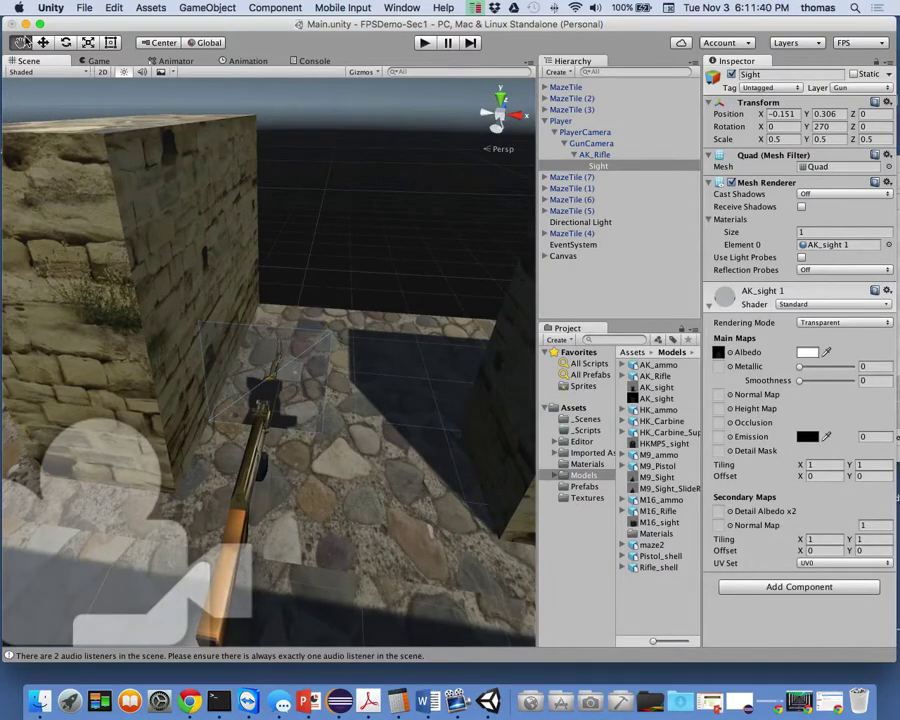
# Move the Sight back along the rifle to an X position of about 0.319 and test its placement in the running game
pyautogui.press('w')
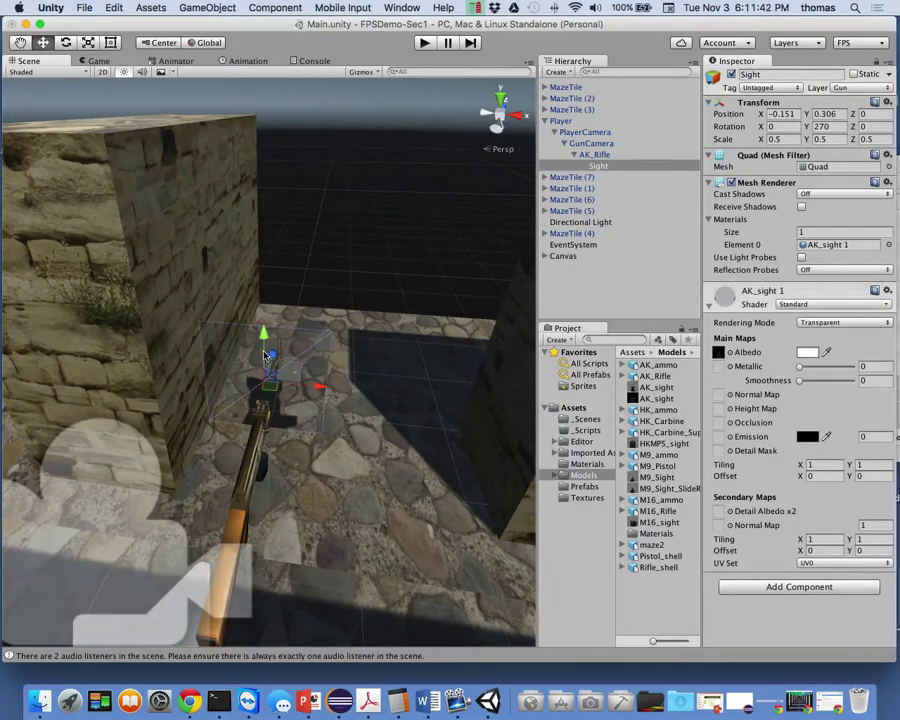
pyautogui.moveTo(270, 358); pyautogui.dragTo(256, 418)
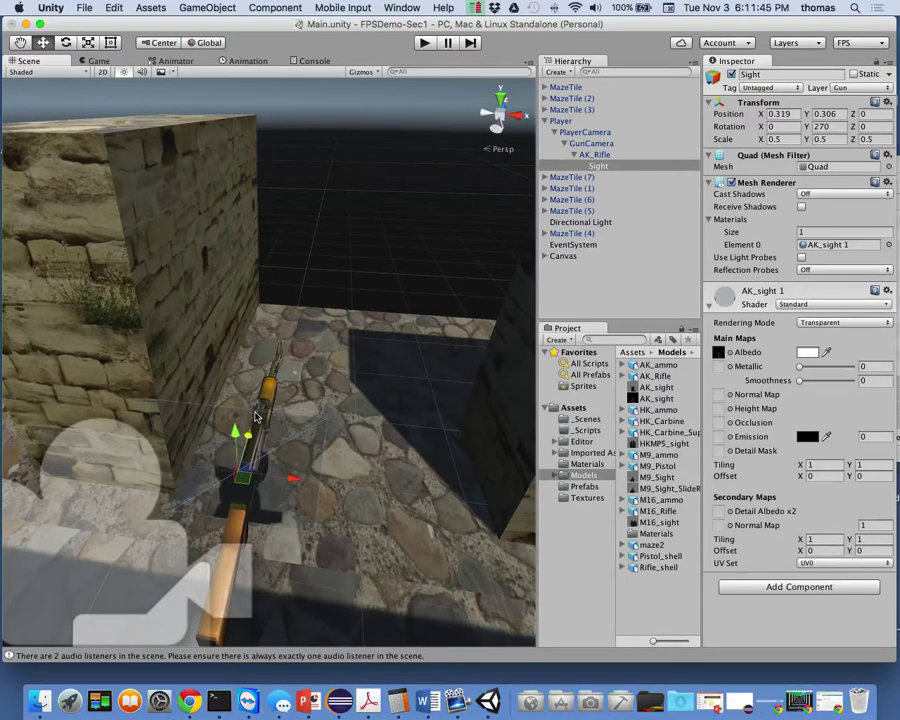
pyautogui.click(424, 42)
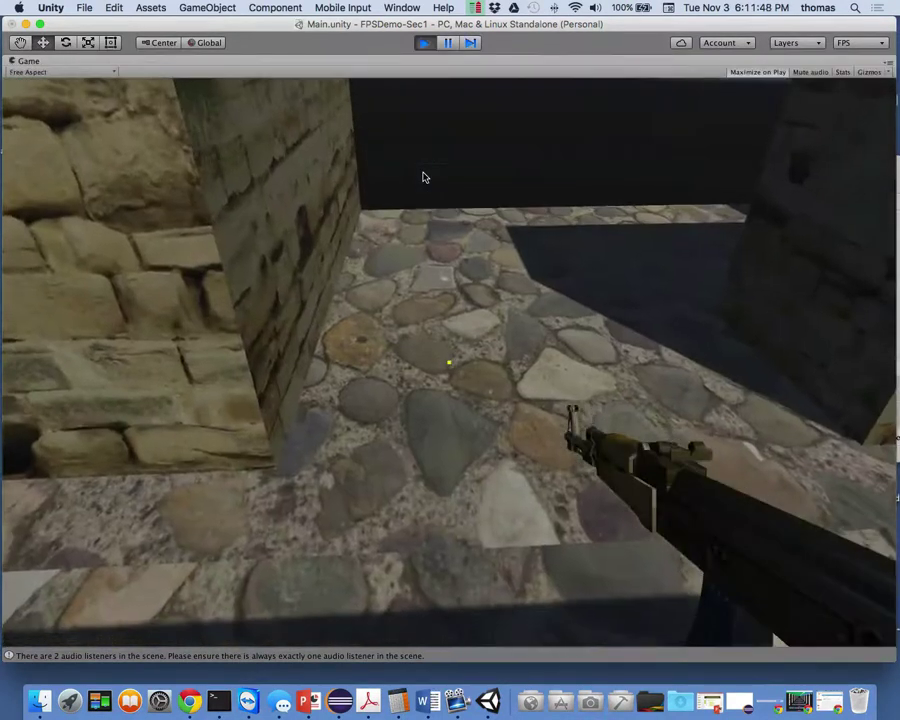
pyautogui.press('w')
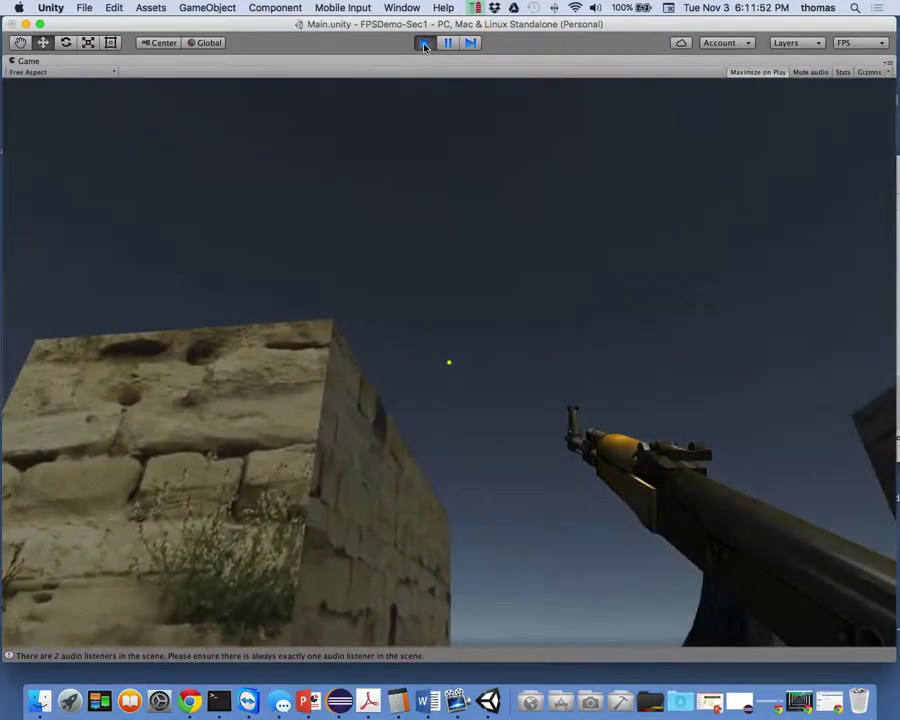
pyautogui.click(424, 44)
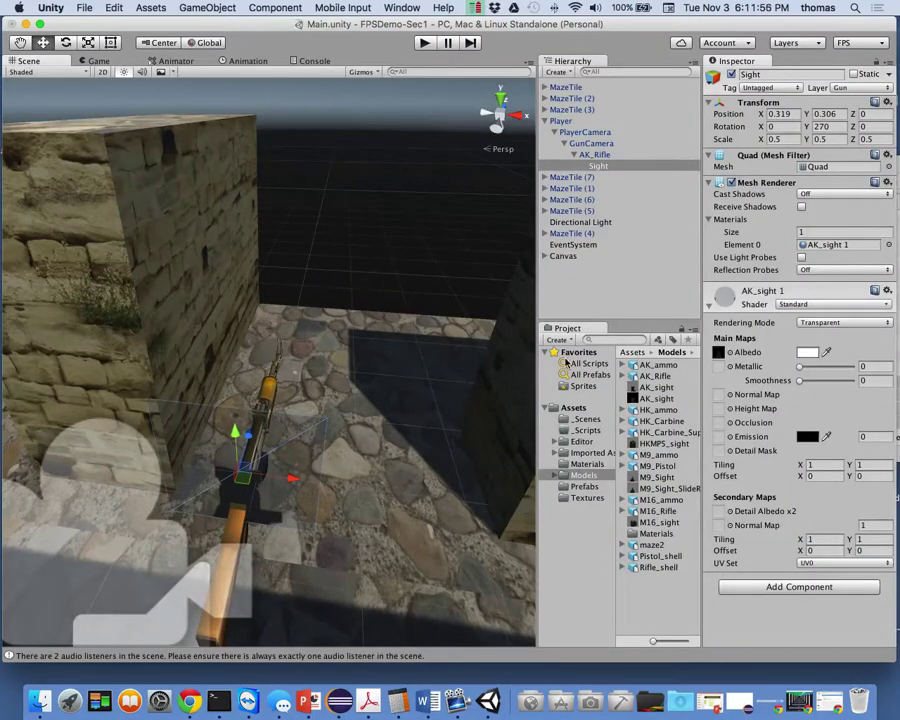
# Create a folder named Animations in the project's Assets folder and open it
pyautogui.click(573, 407)
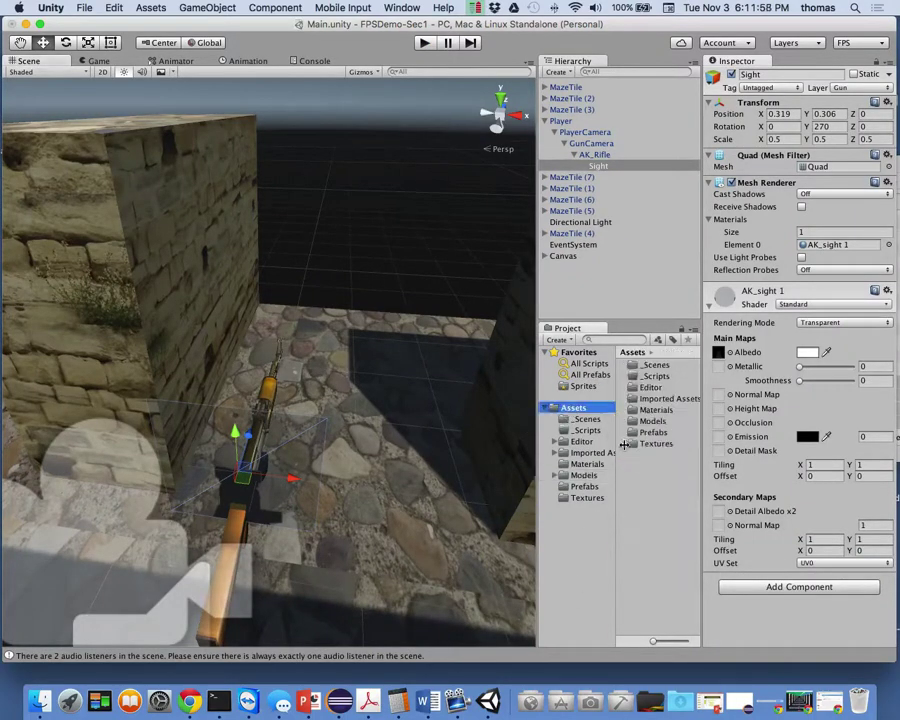
pyautogui.rightClick(646, 474)
pyautogui.moveTo(655, 454)
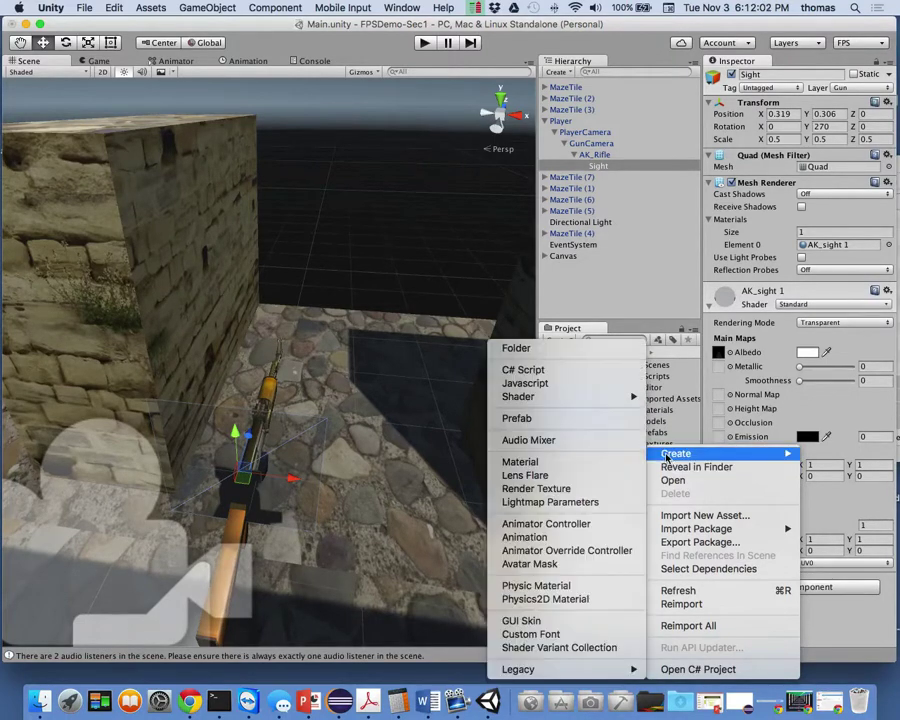
pyautogui.click(537, 349)
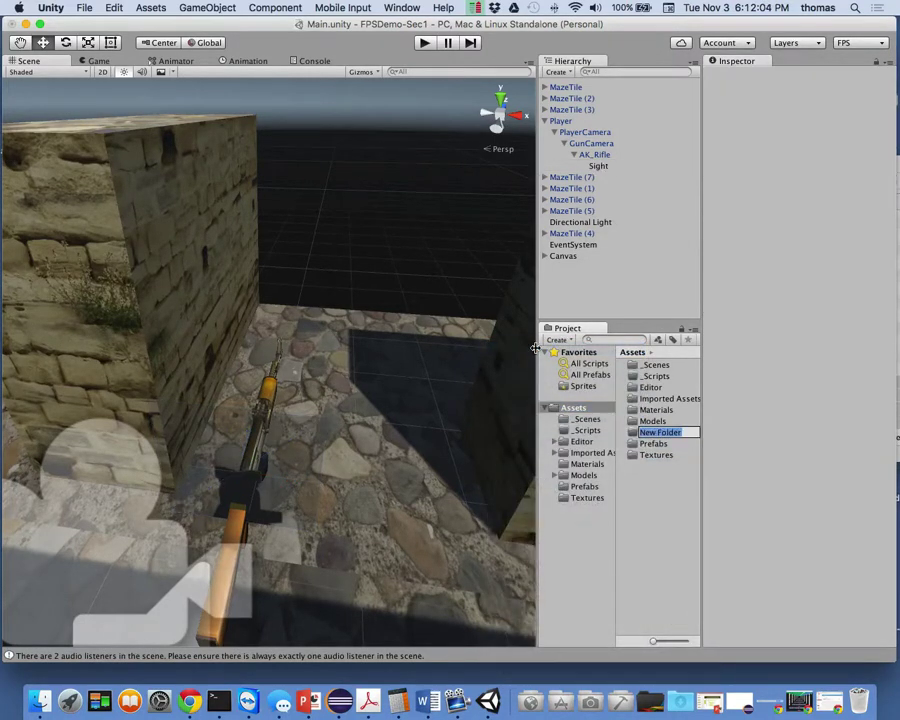
pyautogui.write('Animations')
pyautogui.press('Return')
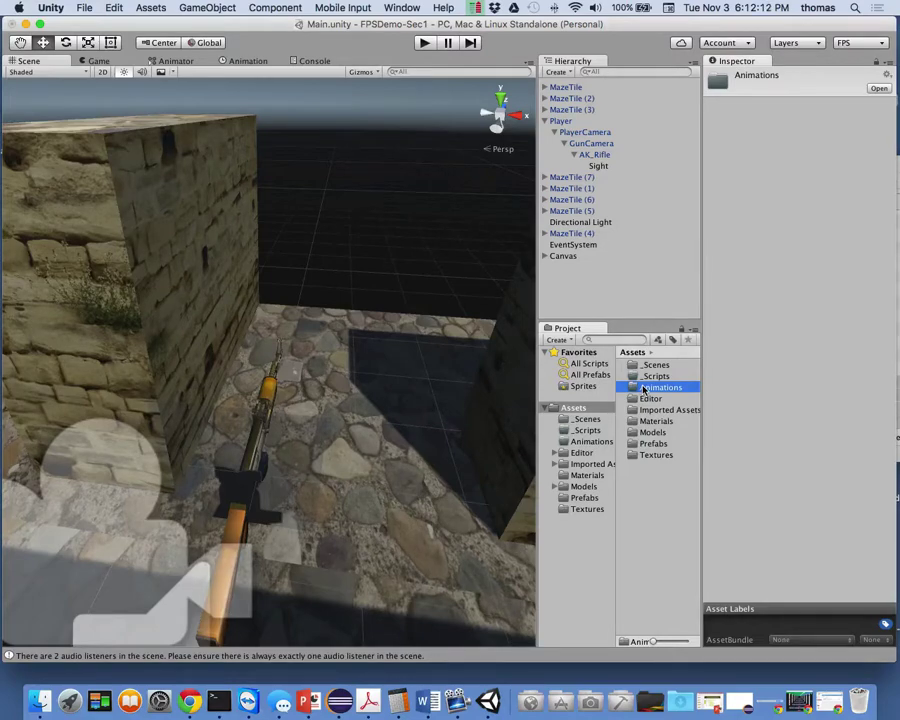
pyautogui.click(598, 444)
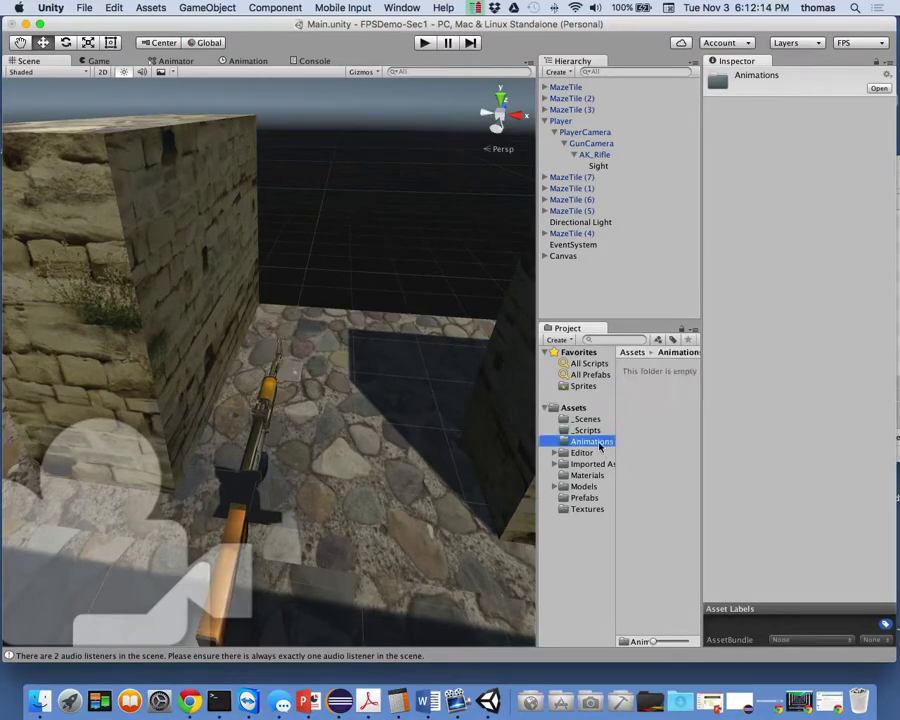
# Select the AK_Rifle under GunCamera and open the Animation view for it
pyautogui.click(596, 155)
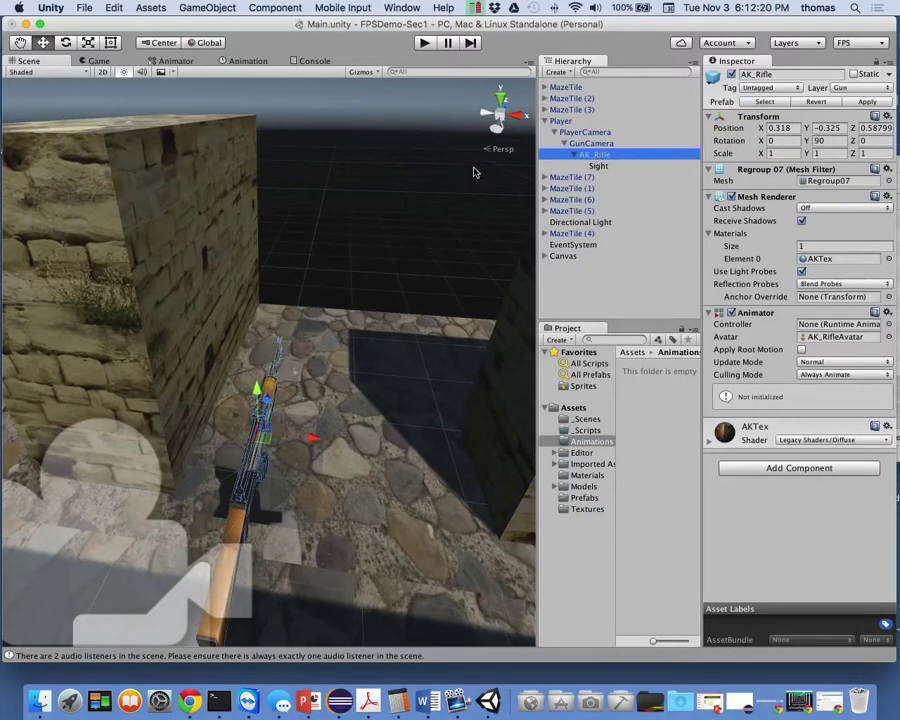
pyautogui.click(246, 62)
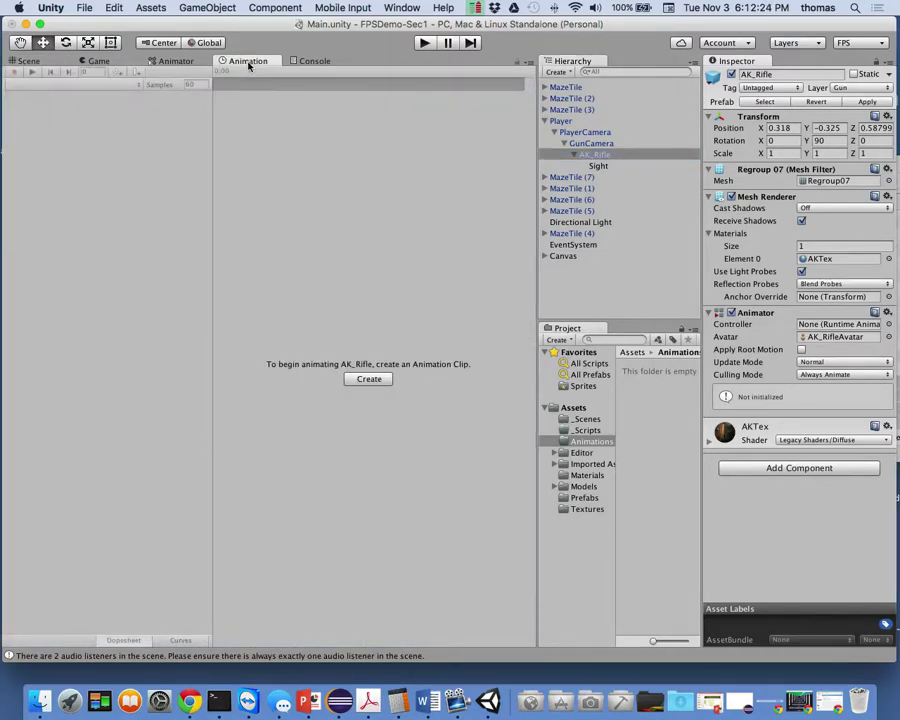
pyautogui.click(175, 61)
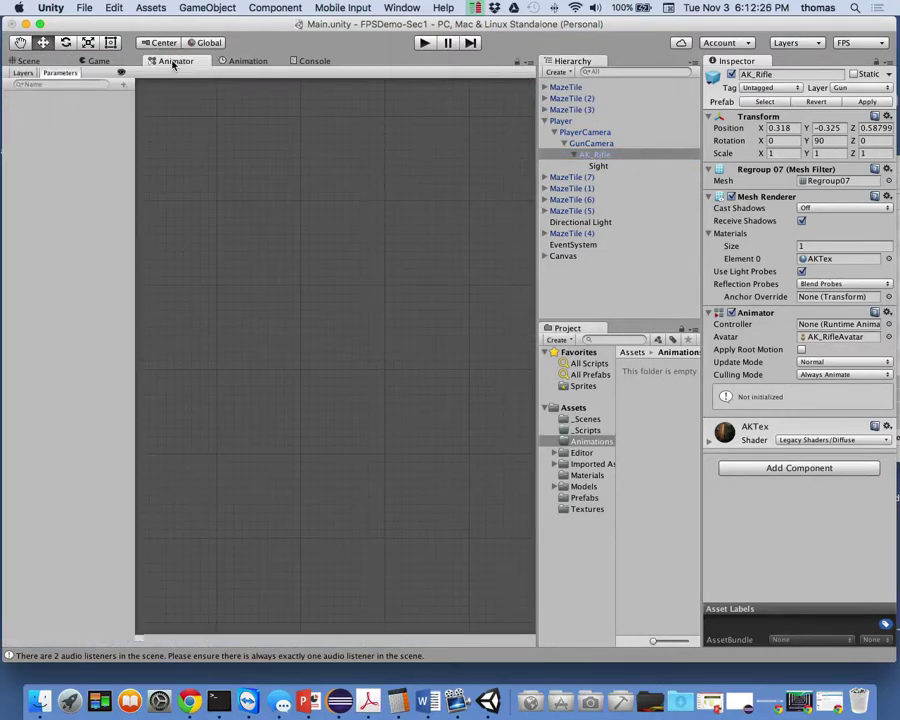
pyautogui.click(246, 61)
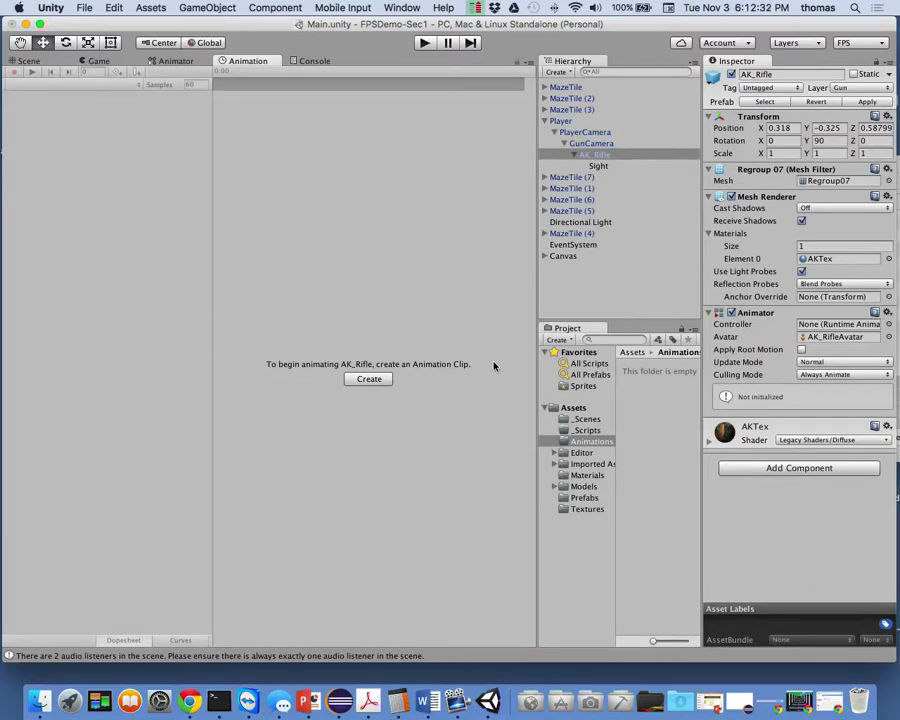
# Create a new animation clip for AK_Rifle named gunAim and save it in the project's Animations folder
pyautogui.click(367, 379)
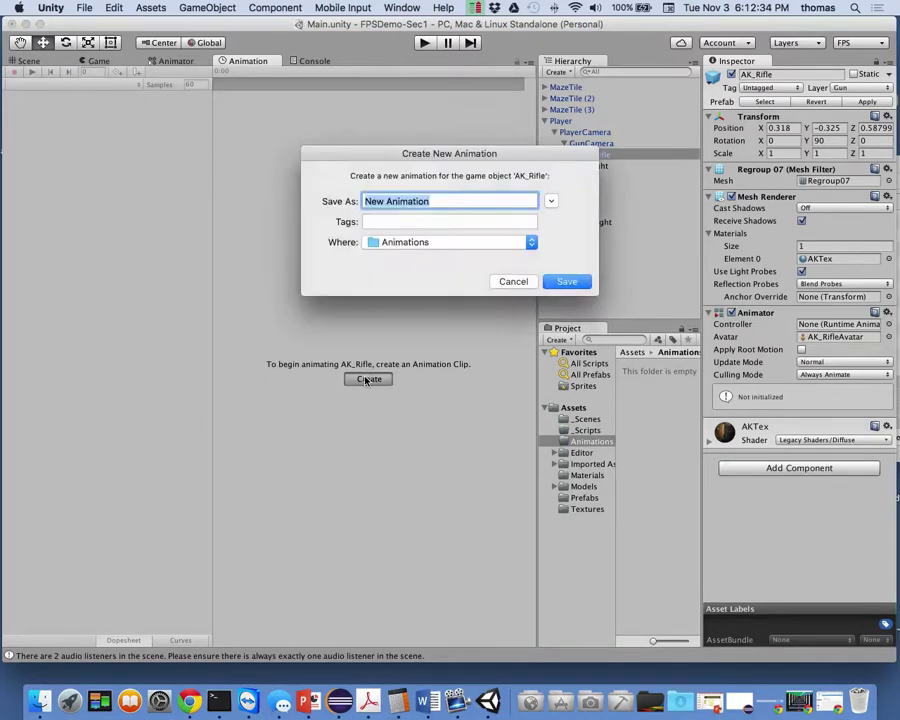
pyautogui.click(533, 244)
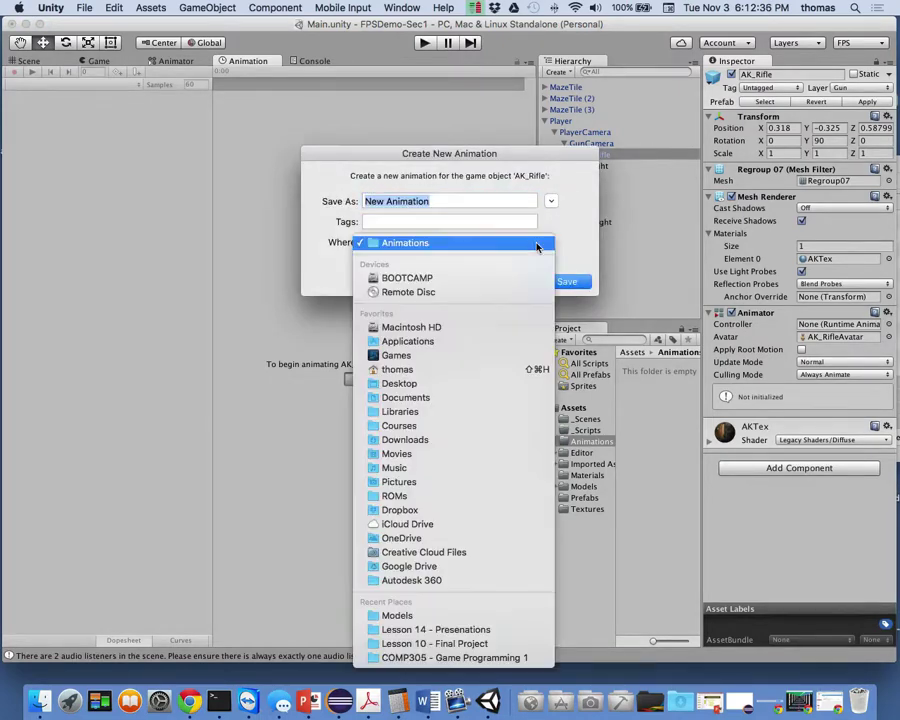
pyautogui.click(551, 201)
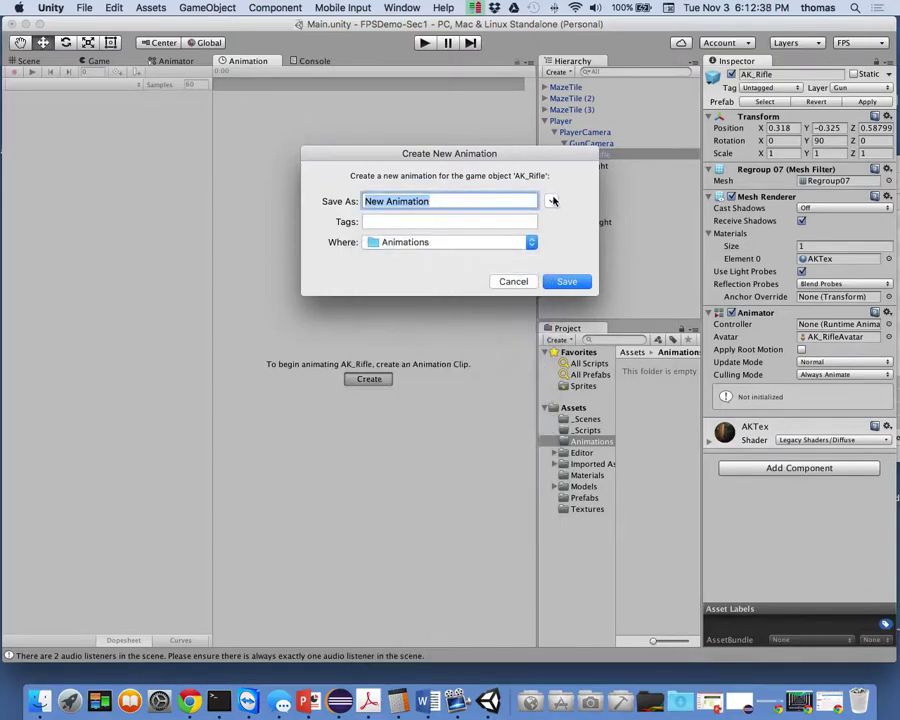
pyautogui.click(552, 202)
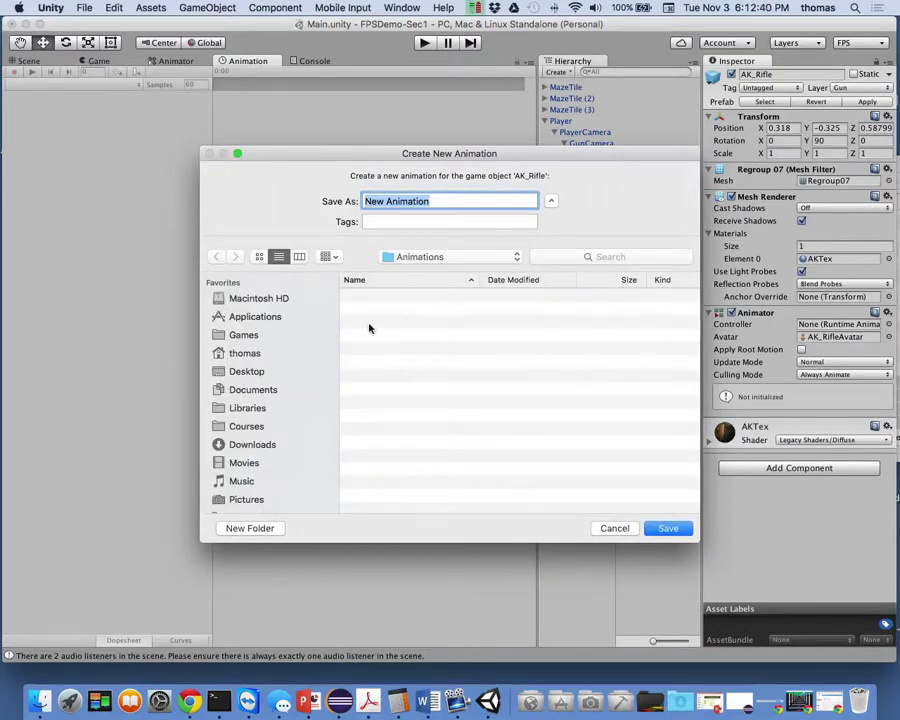
pyautogui.click(424, 257)
pyautogui.click(426, 272)
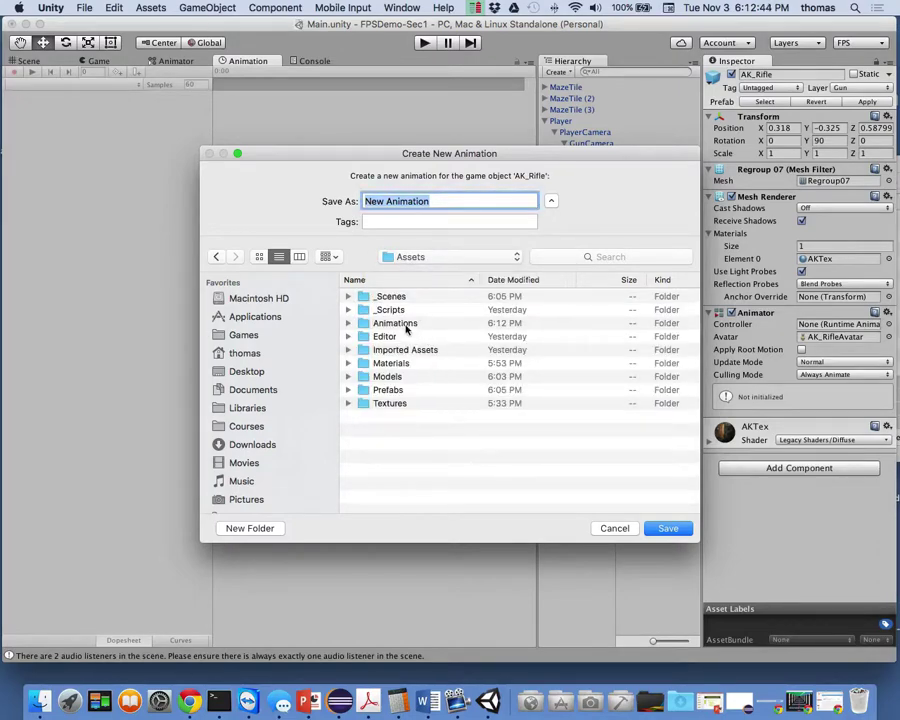
pyautogui.doubleClick(378, 324)
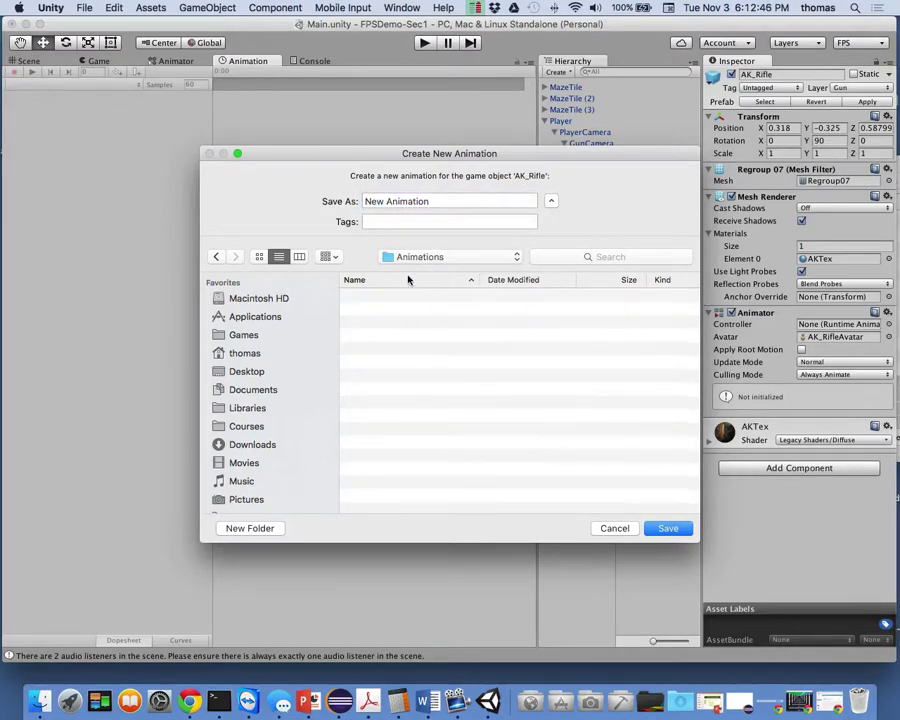
pyautogui.tripleClick(442, 201)
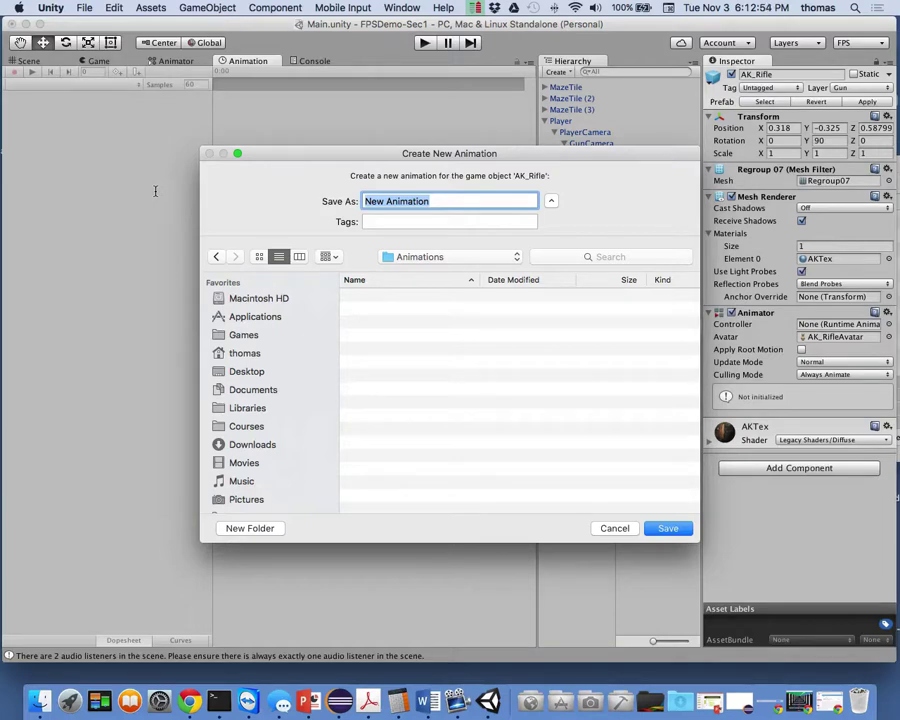
pyautogui.write('gunAim')
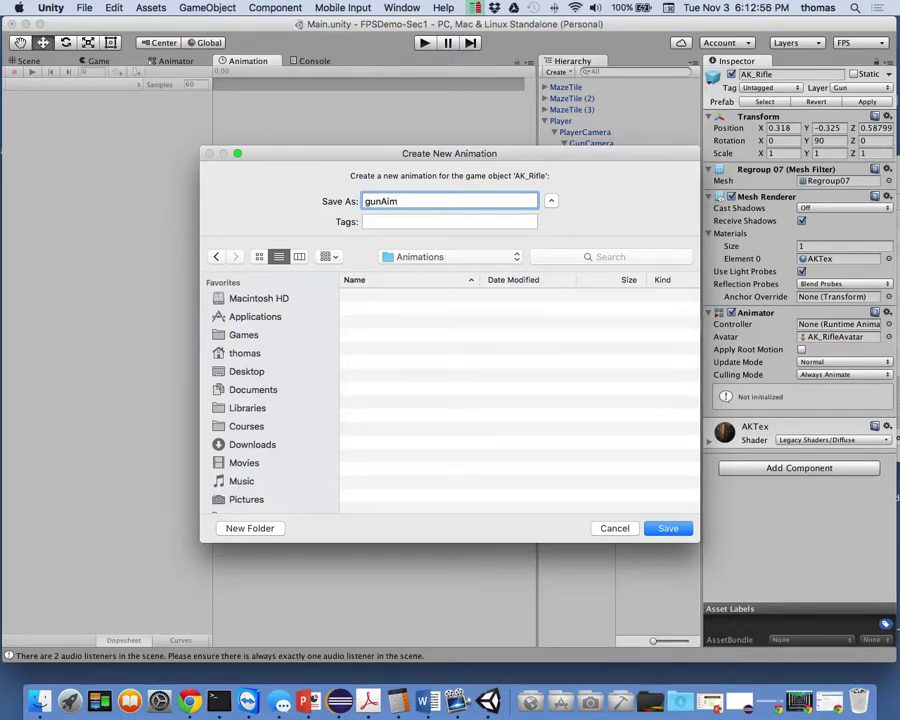
pyautogui.click(667, 528)
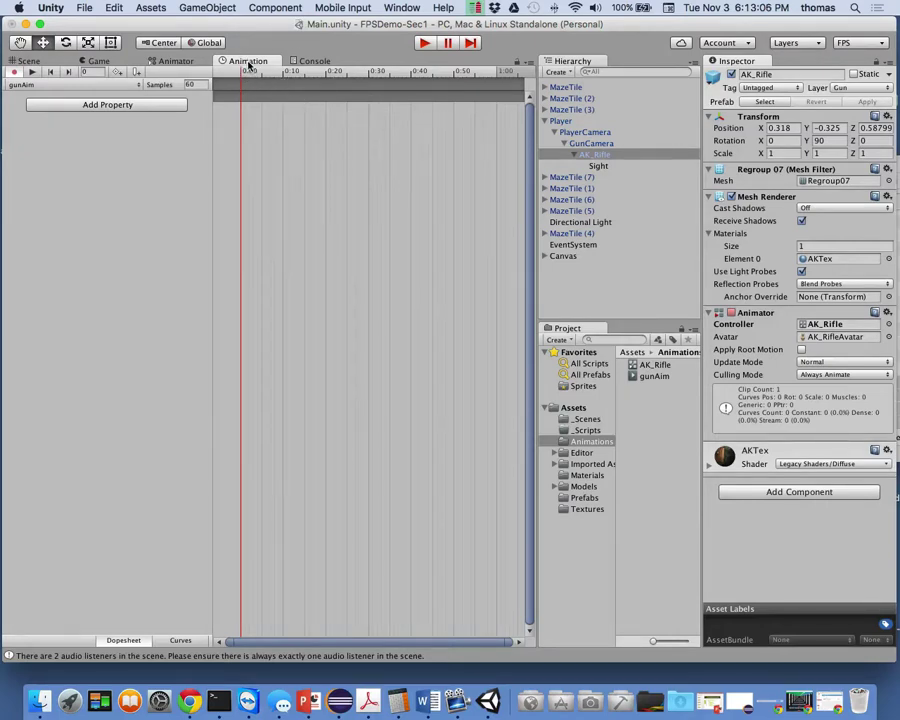
# Rearrange the layout with the Animation view below the Scene view and an enlarged Game view beside it
pyautogui.moveTo(248, 63); pyautogui.dragTo(249, 514)
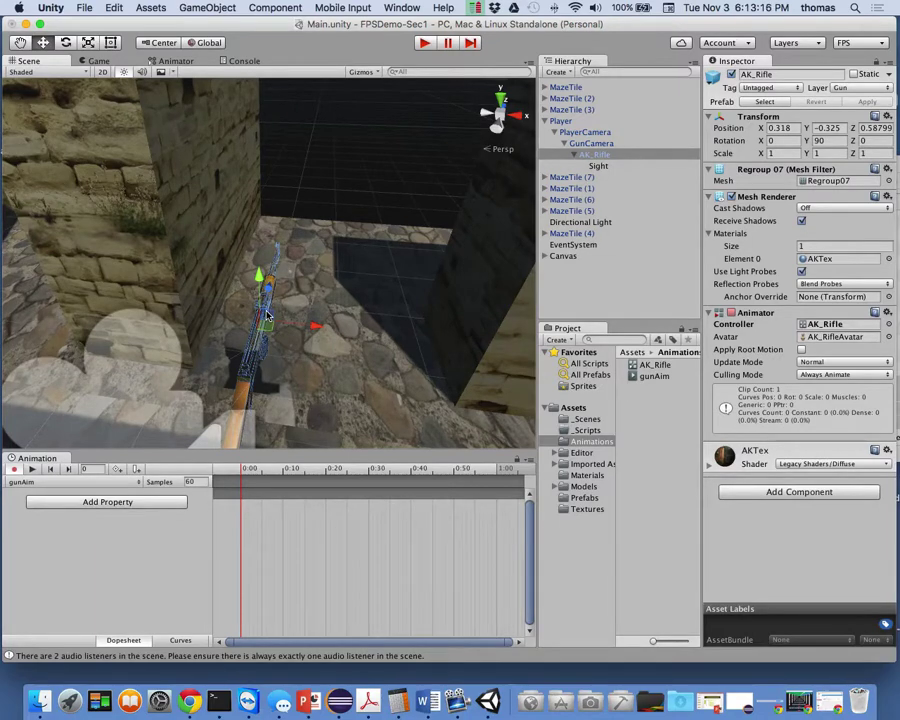
pyautogui.keyDown('alt'); pyautogui.moveTo(267, 312); pyautogui.dragTo(271, 292); pyautogui.keyUp('alt')
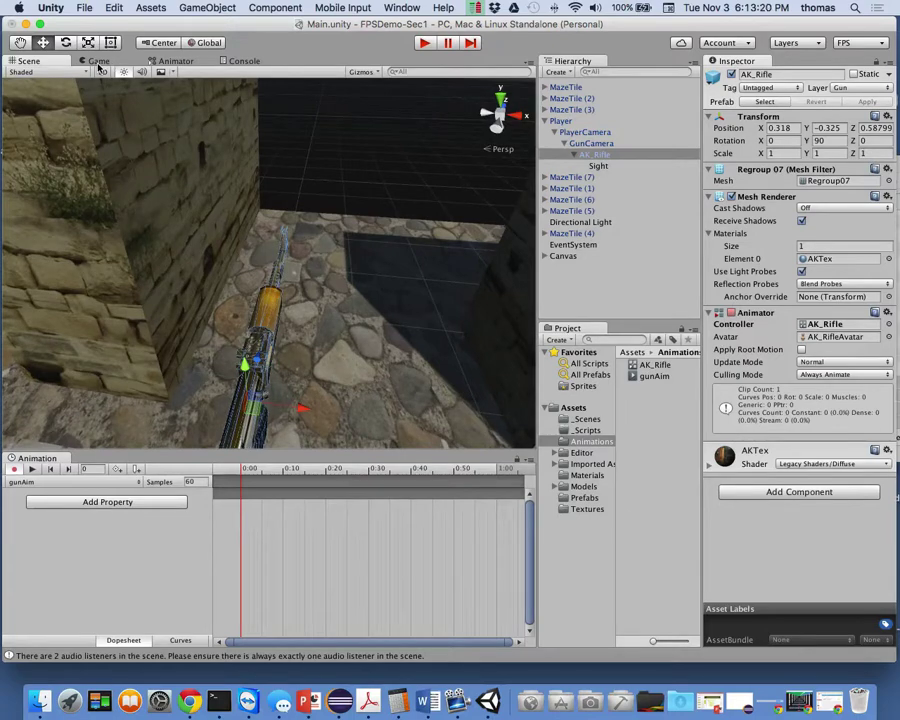
pyautogui.moveTo(98, 62); pyautogui.dragTo(459, 285)
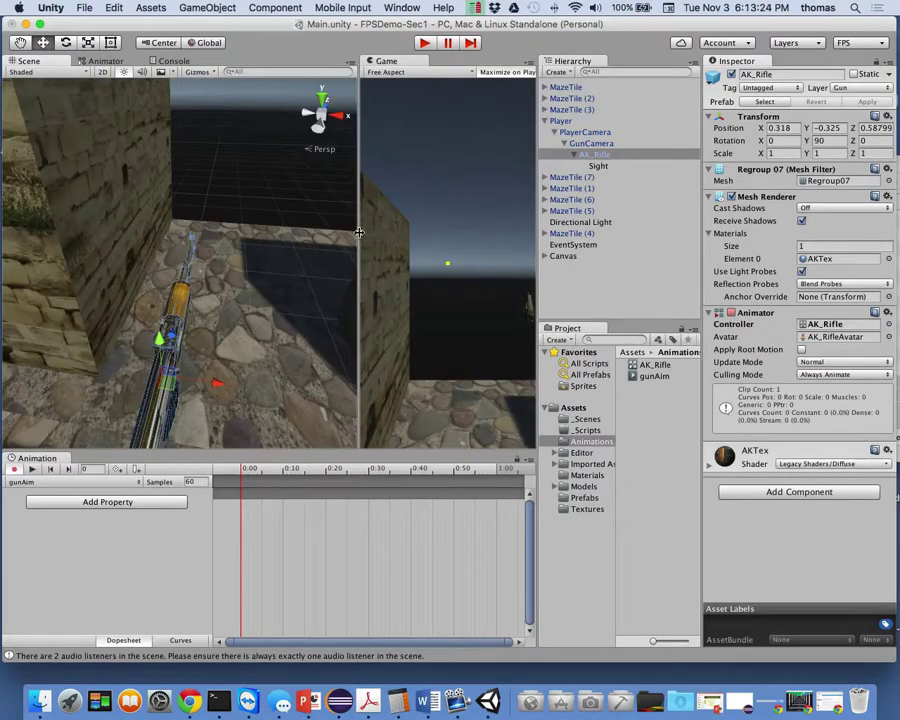
pyautogui.moveTo(360, 236); pyautogui.dragTo(225, 234)
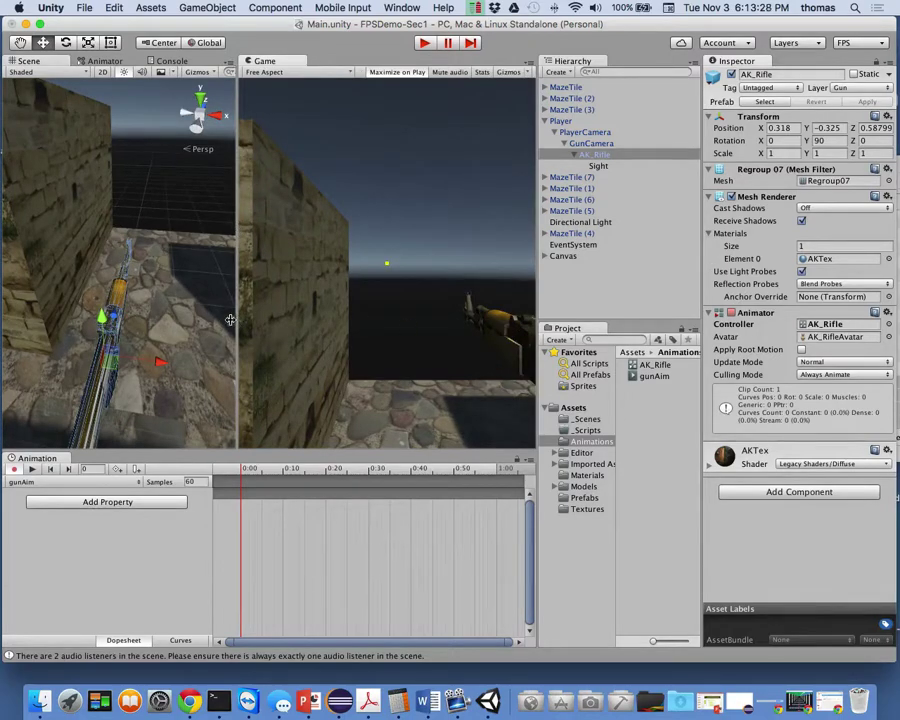
# Key the AK_Rifle's position at frame 5 of gunAim by moving it sideways to an X of about 0.016
pyautogui.moveTo(157, 325); pyautogui.dragTo(215, 265, button='right')
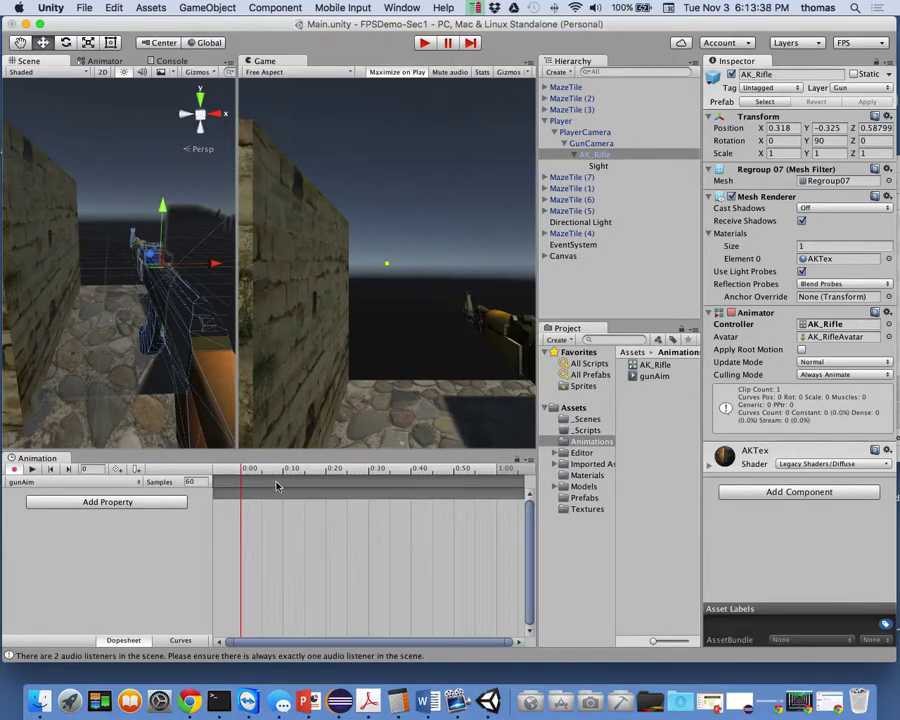
pyautogui.scroll(1, 277, 484)
pyautogui.scroll(2, 275, 490)
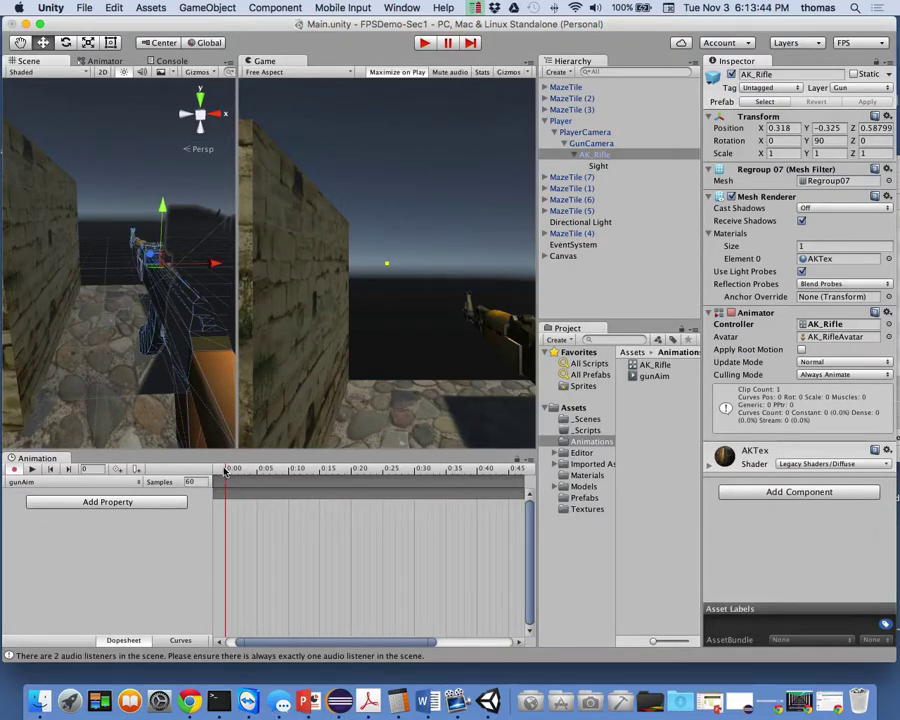
pyautogui.moveTo(225, 470); pyautogui.dragTo(258, 471)
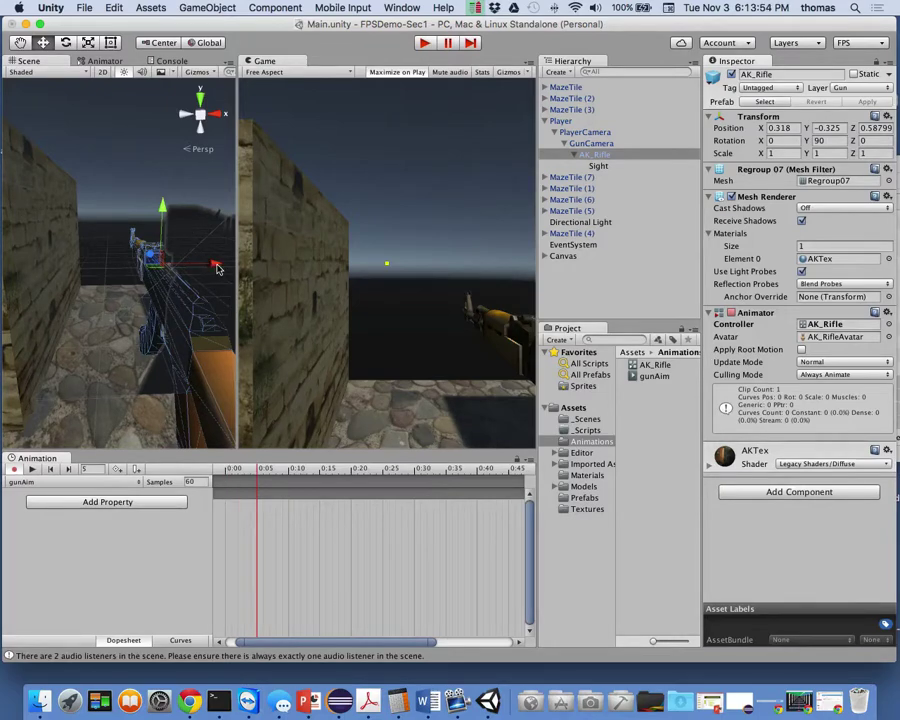
pyautogui.moveTo(217, 268); pyautogui.dragTo(47, 267)
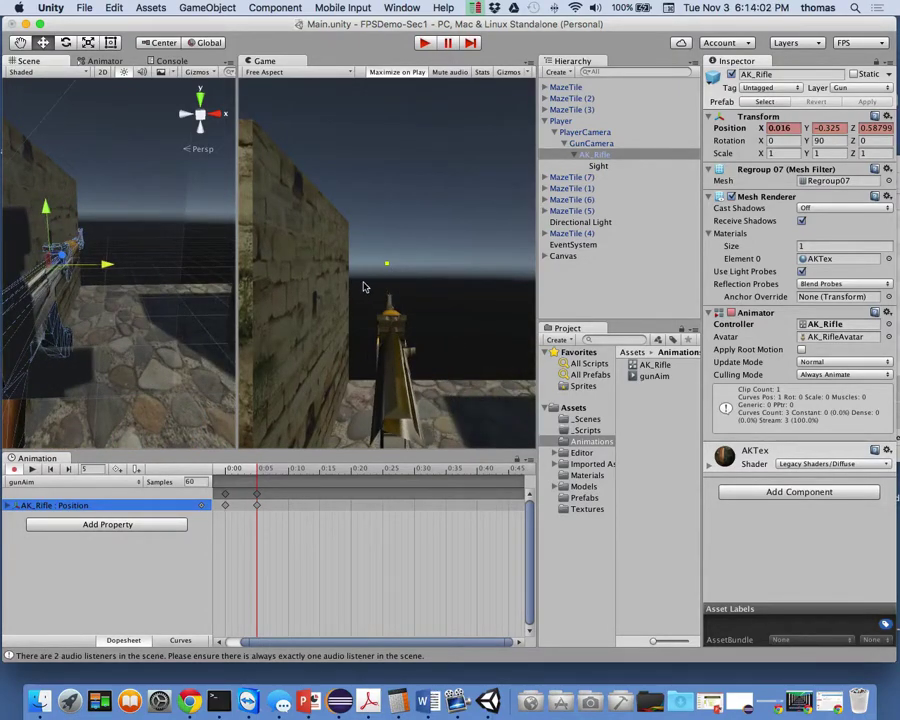
# Adjust the rifle's frame 5 position to about X 0.004 and Y -0.24, and briefly test it in the running game
pyautogui.moveTo(45, 211); pyautogui.dragTo(43, 185)
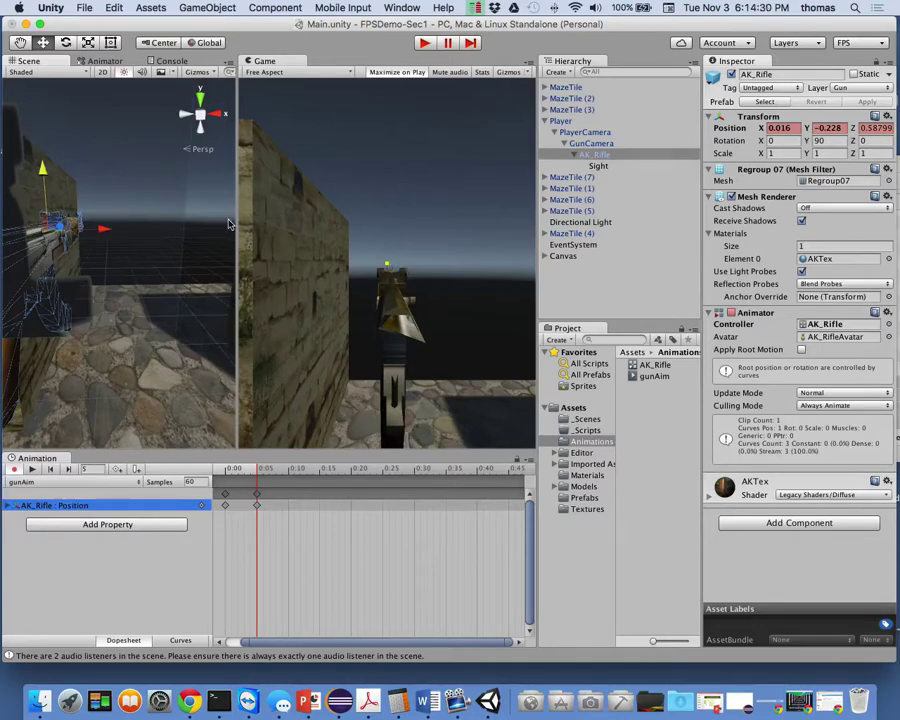
pyautogui.moveTo(108, 235); pyautogui.dragTo(100, 233)
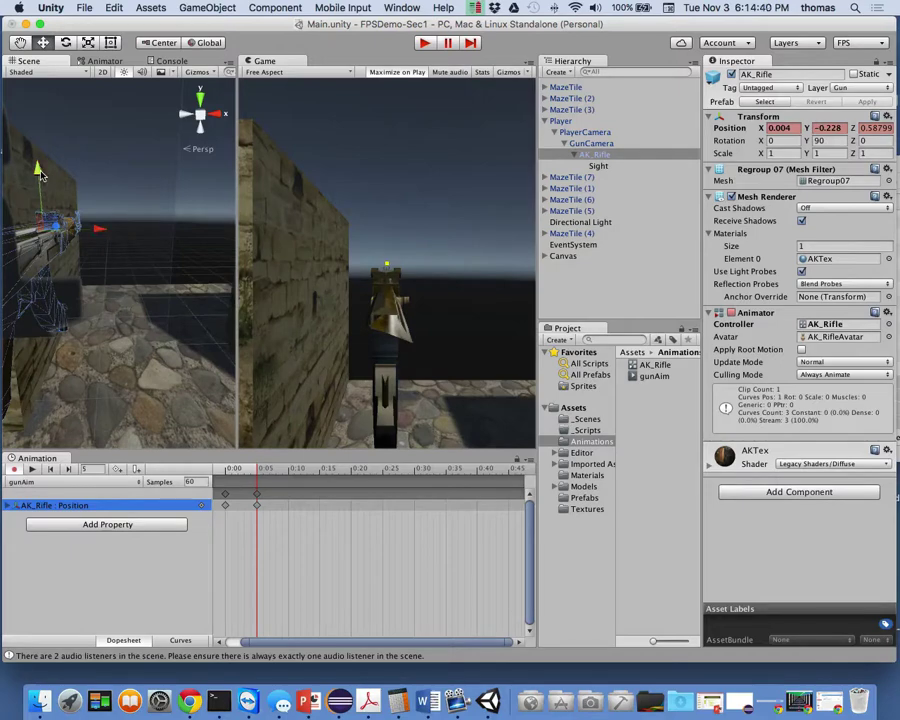
pyautogui.moveTo(40, 175); pyautogui.dragTo(40, 173)
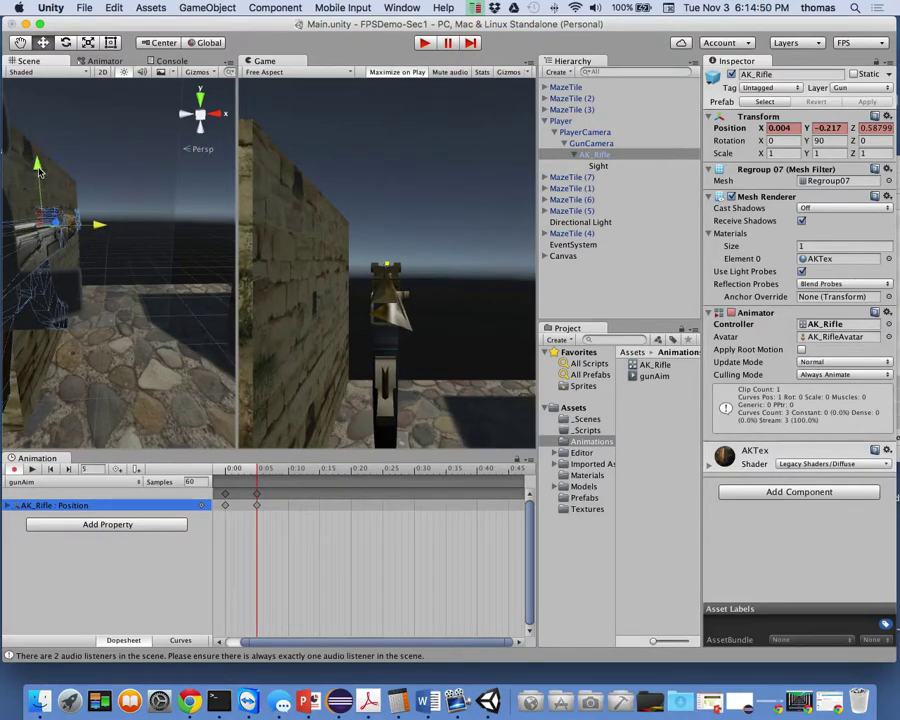
pyautogui.moveTo(39, 170); pyautogui.dragTo(38, 176)
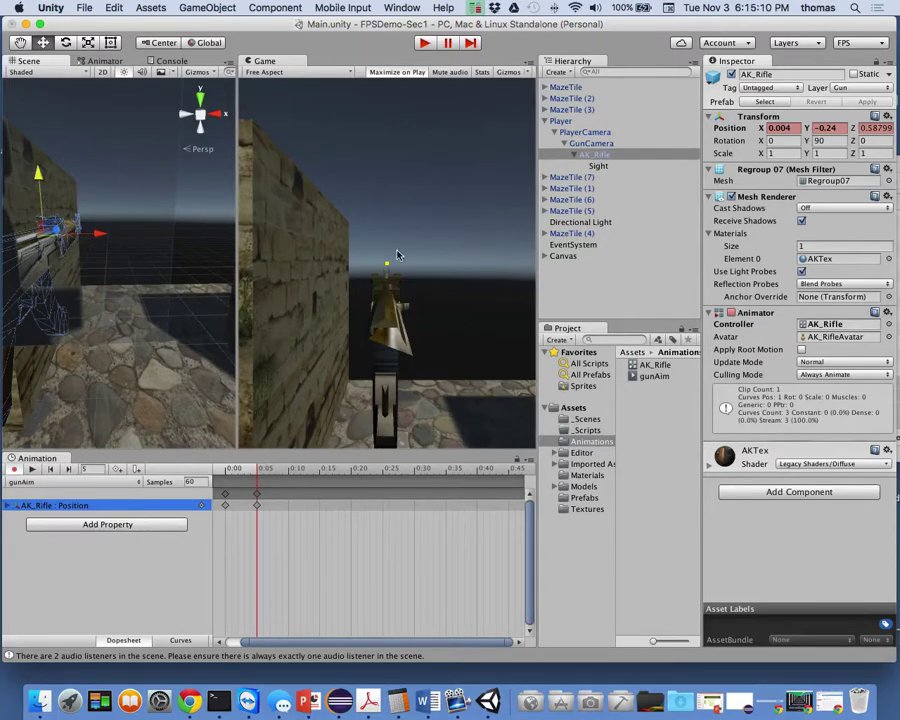
pyautogui.click(426, 44)
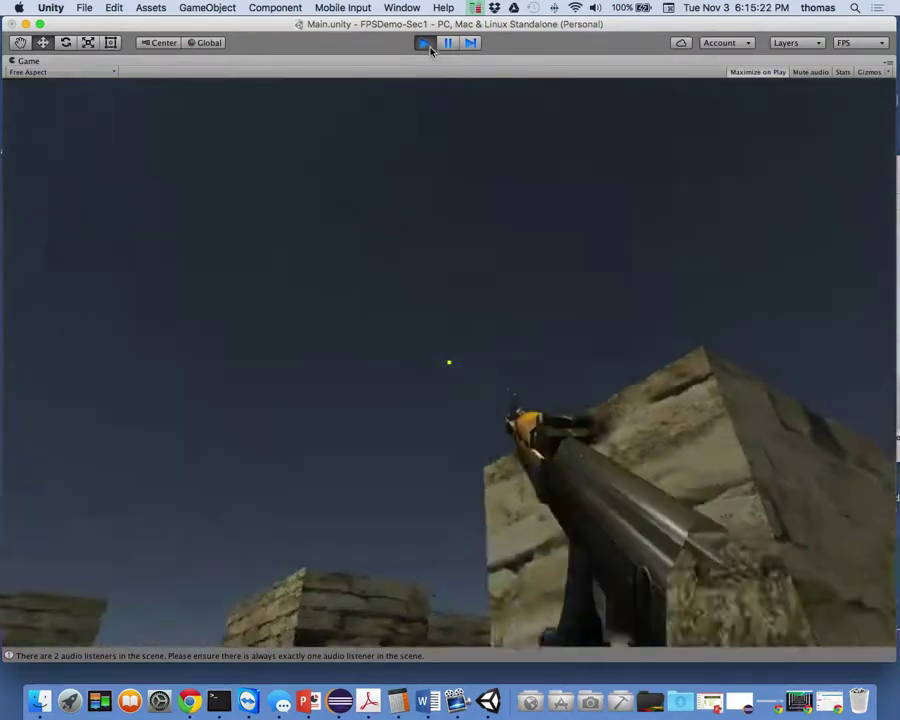
pyautogui.click(425, 42)
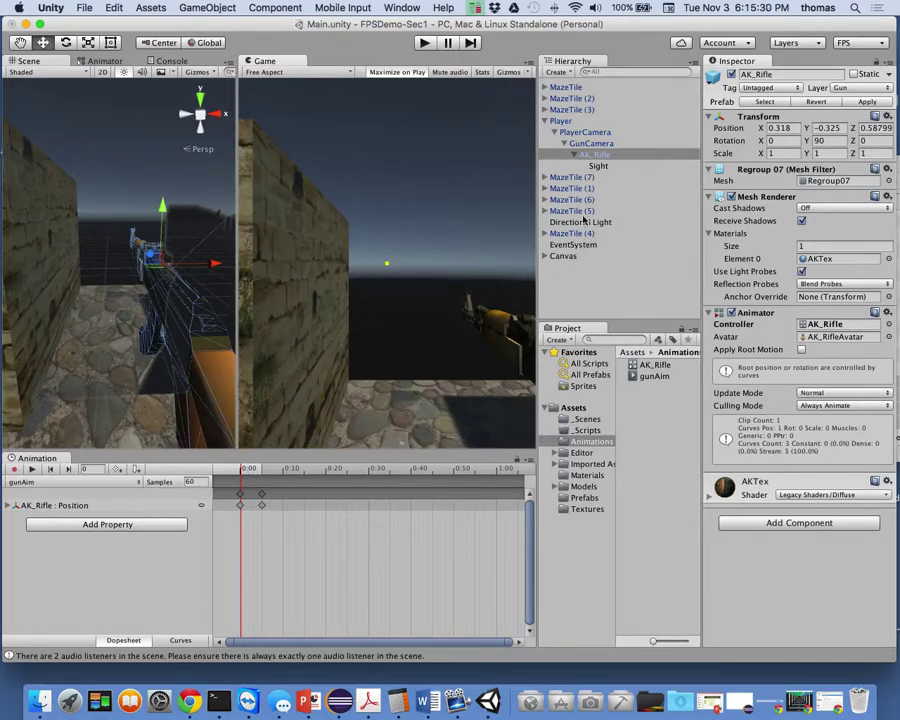
# Set the GunCamera's clipping planes to near 0.1 and far 10, and test the aiming rifle in the running game
pyautogui.click(596, 144)
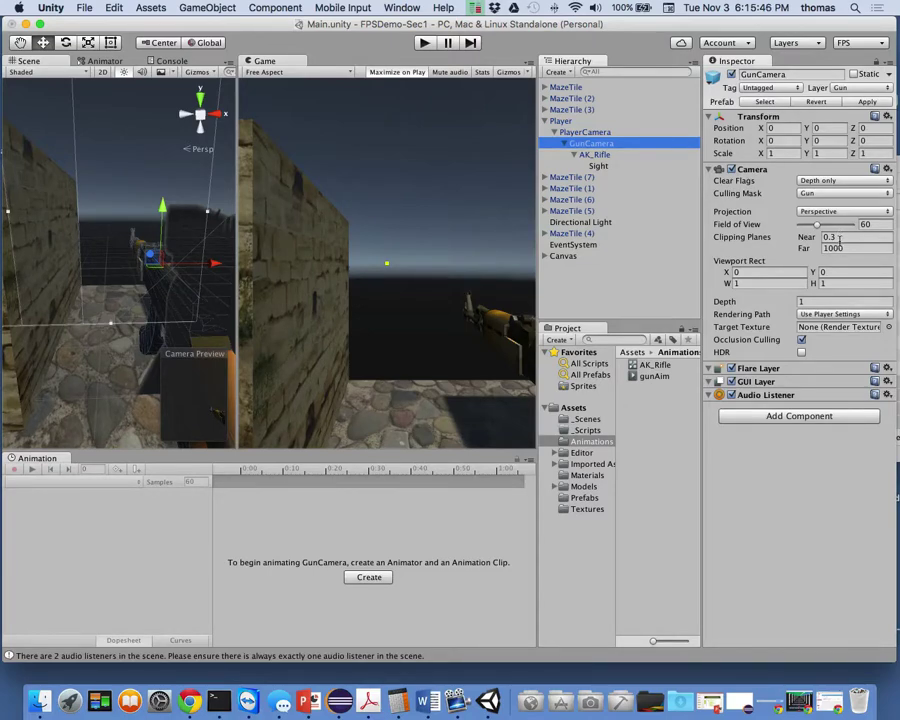
pyautogui.click(842, 237)
pyautogui.write('0.')
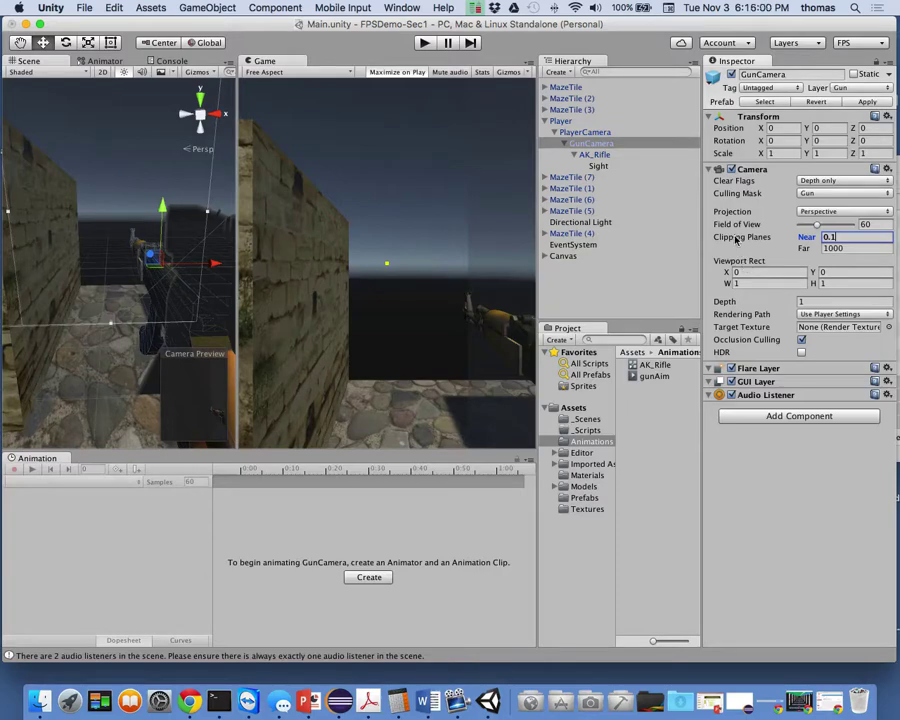
pyautogui.press('Tab')
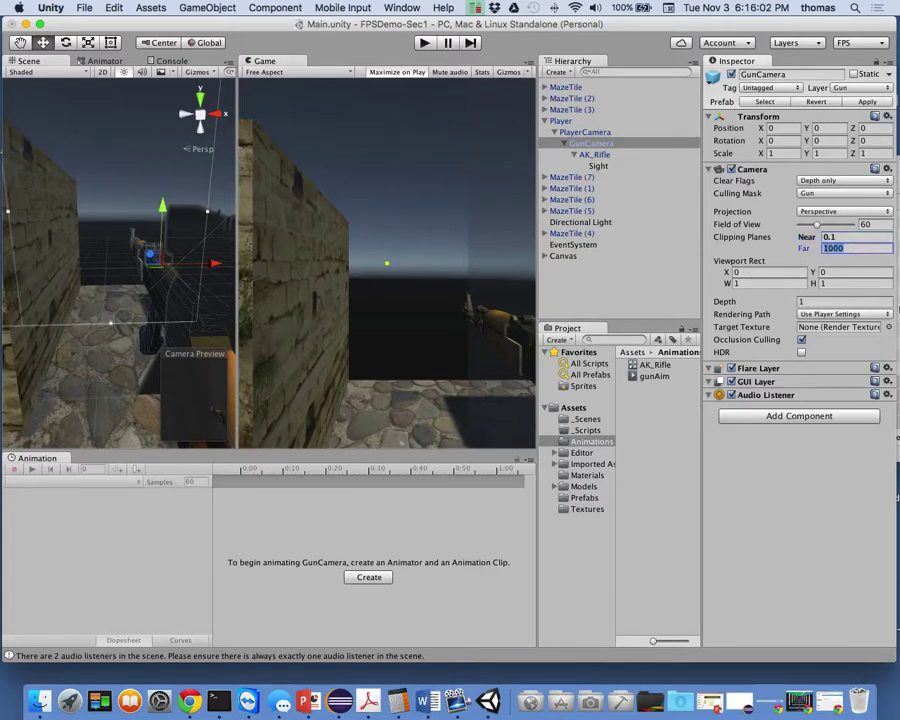
pyautogui.write('10')
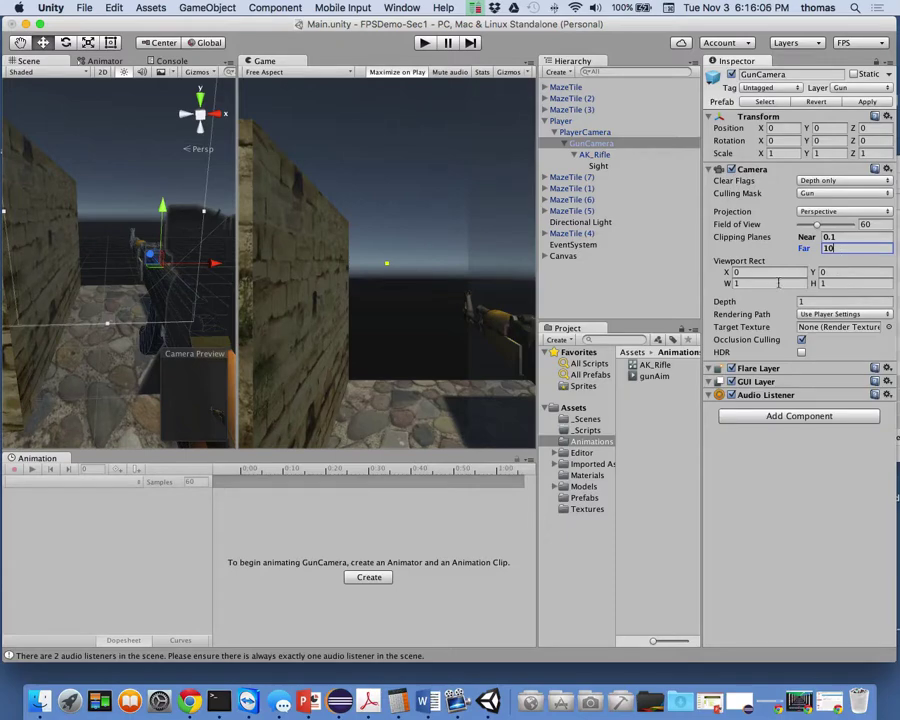
pyautogui.moveTo(837, 252); pyautogui.dragTo(787, 246)
pyautogui.write('1')
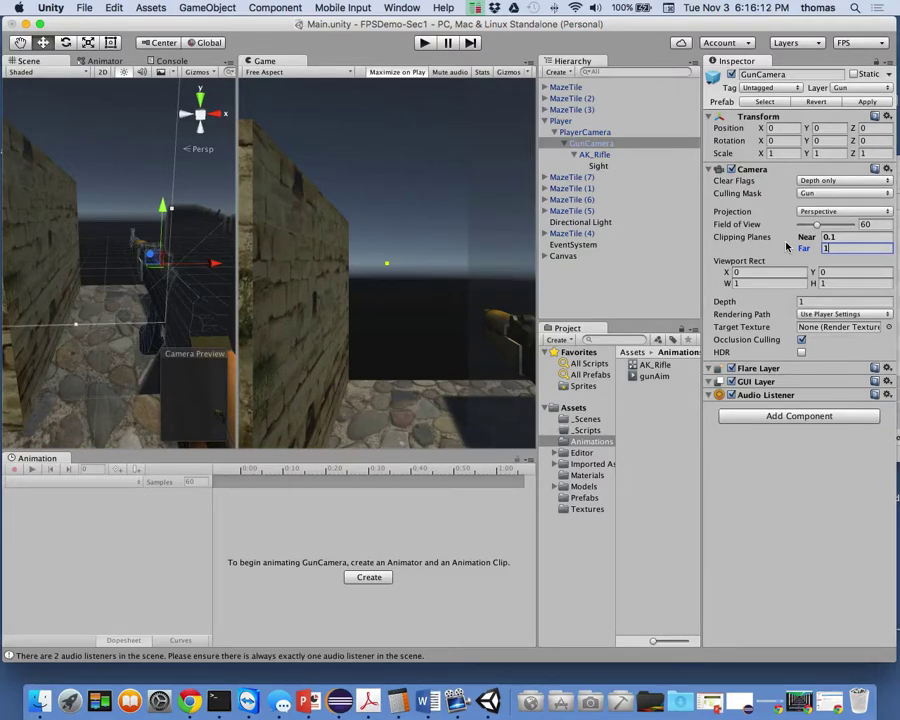
pyautogui.write('0')
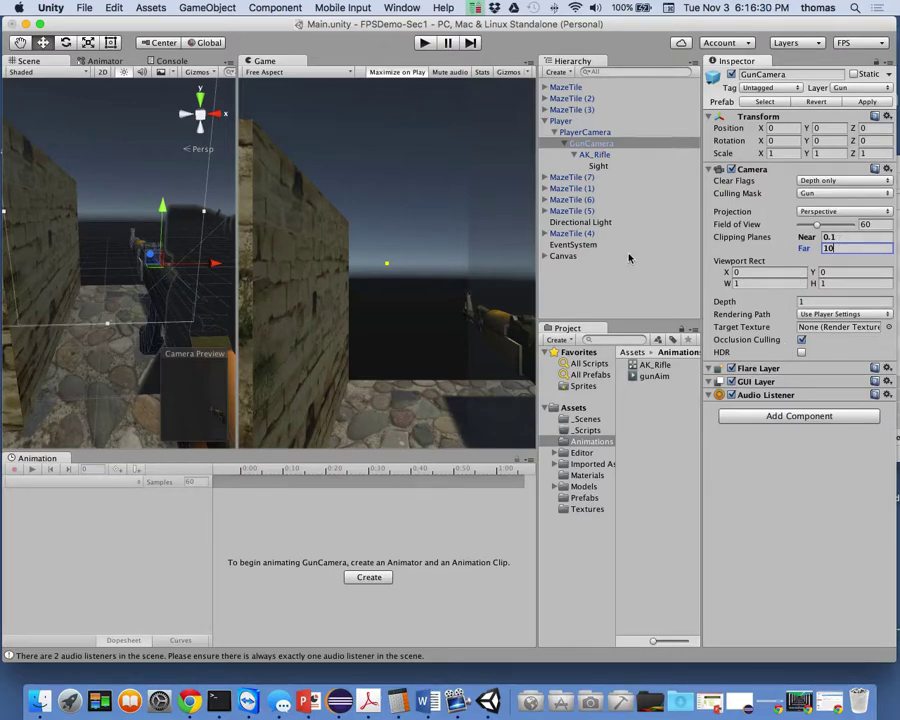
pyautogui.click(436, 43)
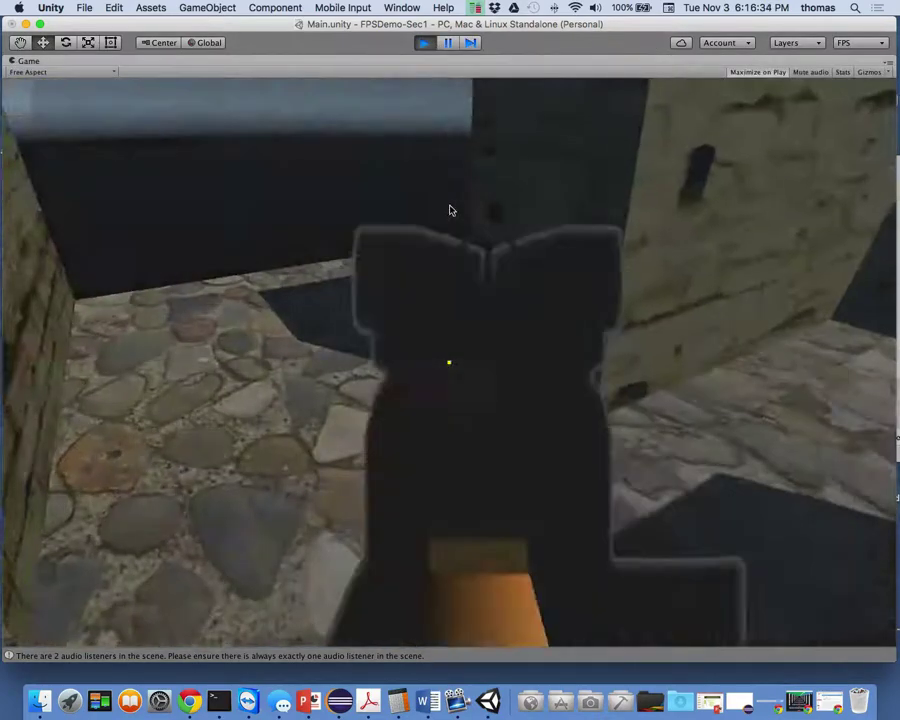
pyautogui.press('w')
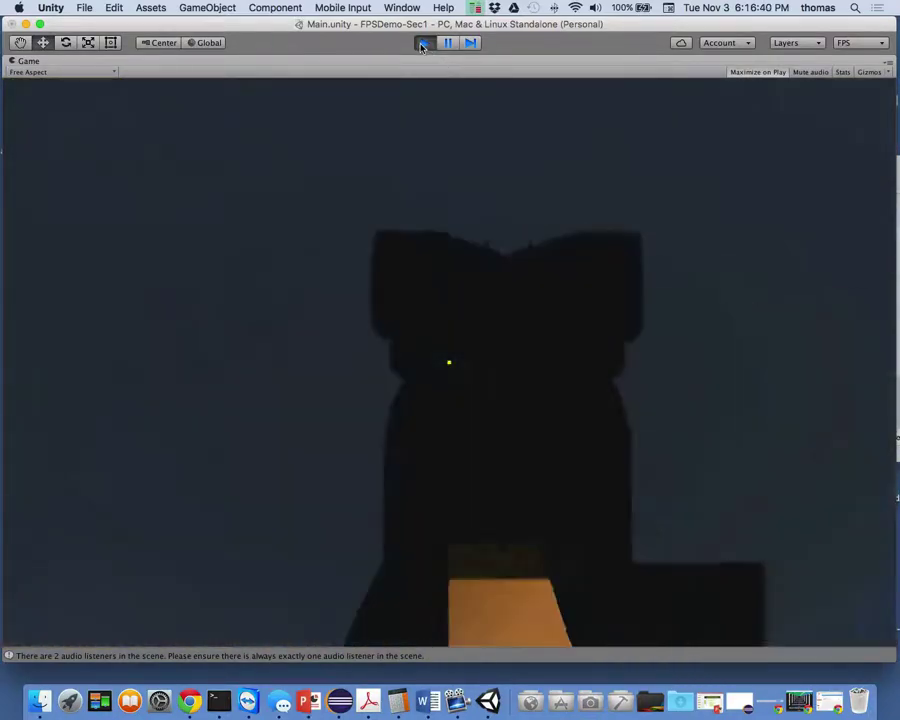
# Stop the running game and delete the AK_Rifle animator controller and the gunAim clip from the Animations folder
pyautogui.press('super+p')
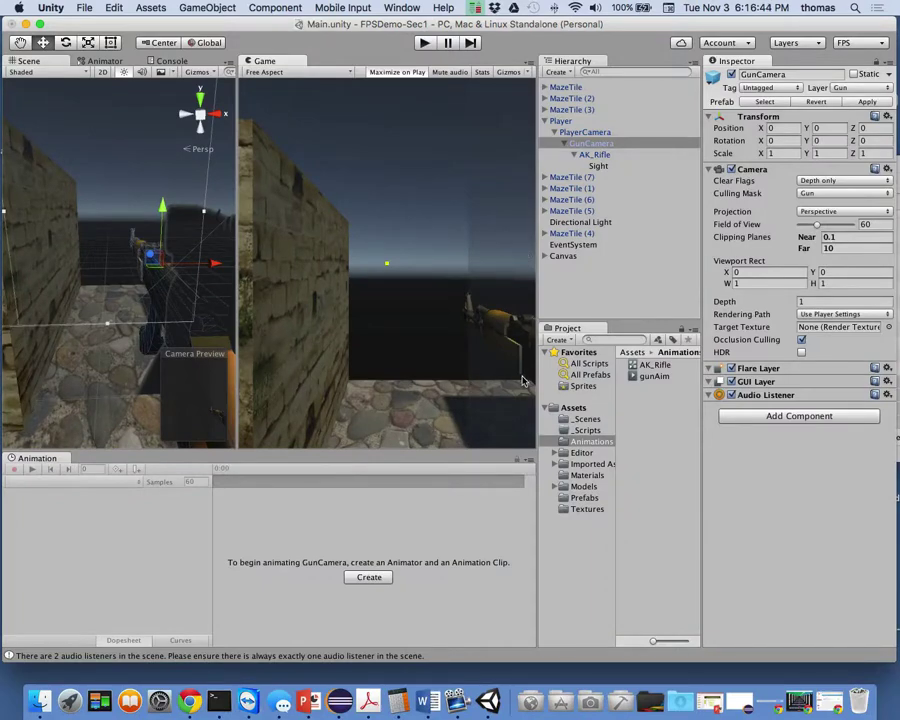
pyautogui.click(655, 377)
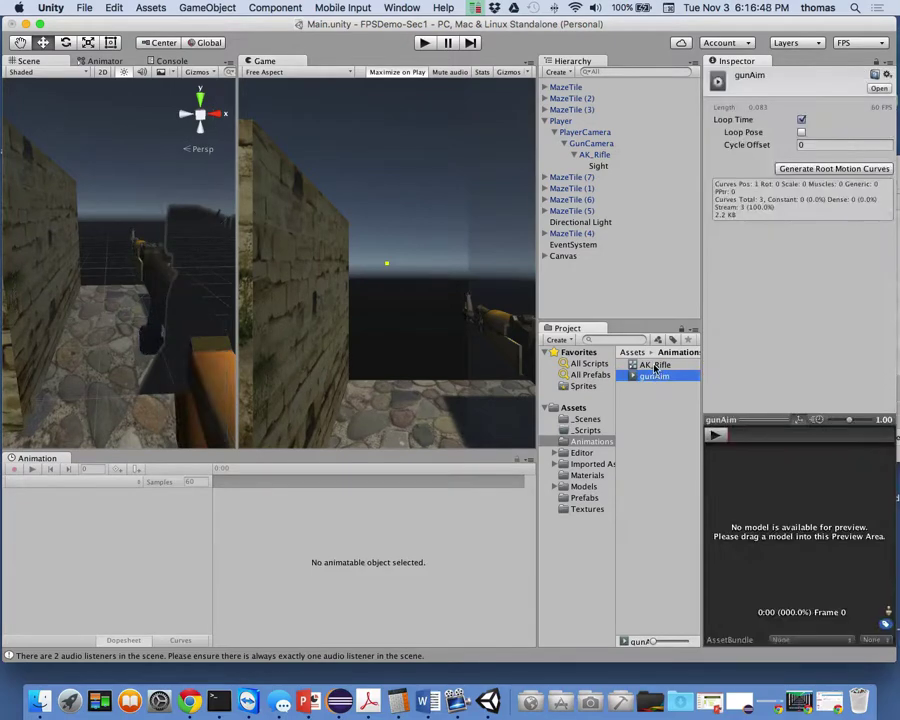
pyautogui.keyDown('shift'); pyautogui.click(655, 367); pyautogui.keyUp('shift')
pyautogui.rightClick(656, 367)
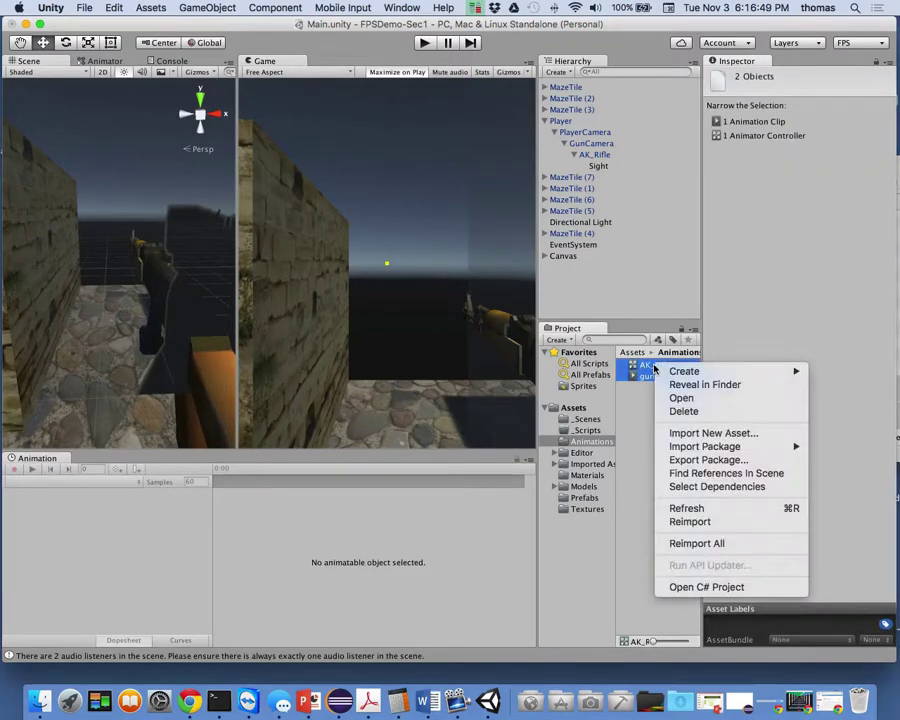
pyautogui.click(683, 411)
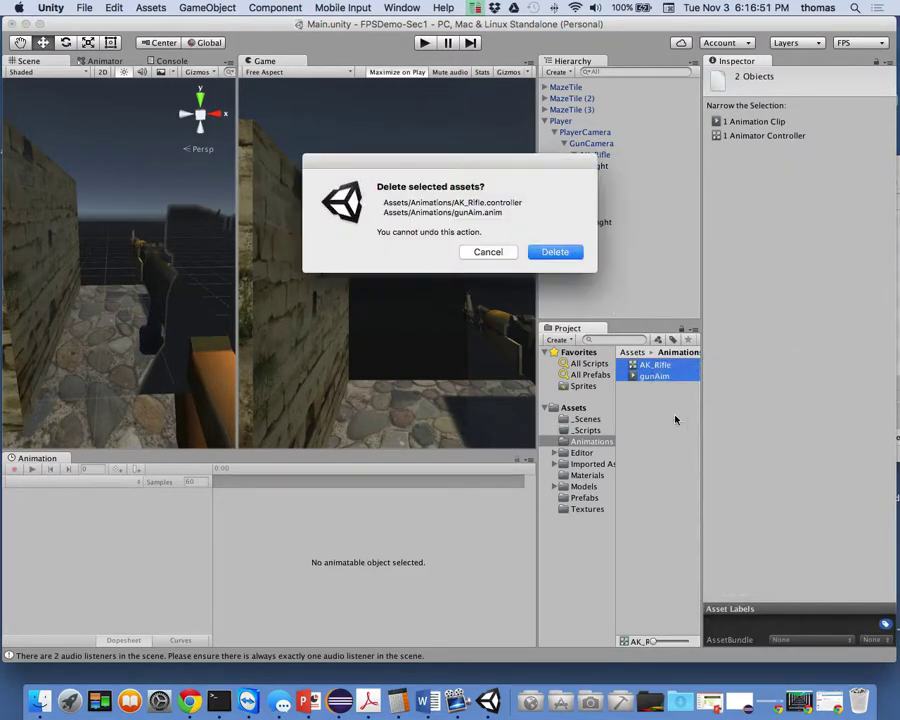
pyautogui.click(553, 252)
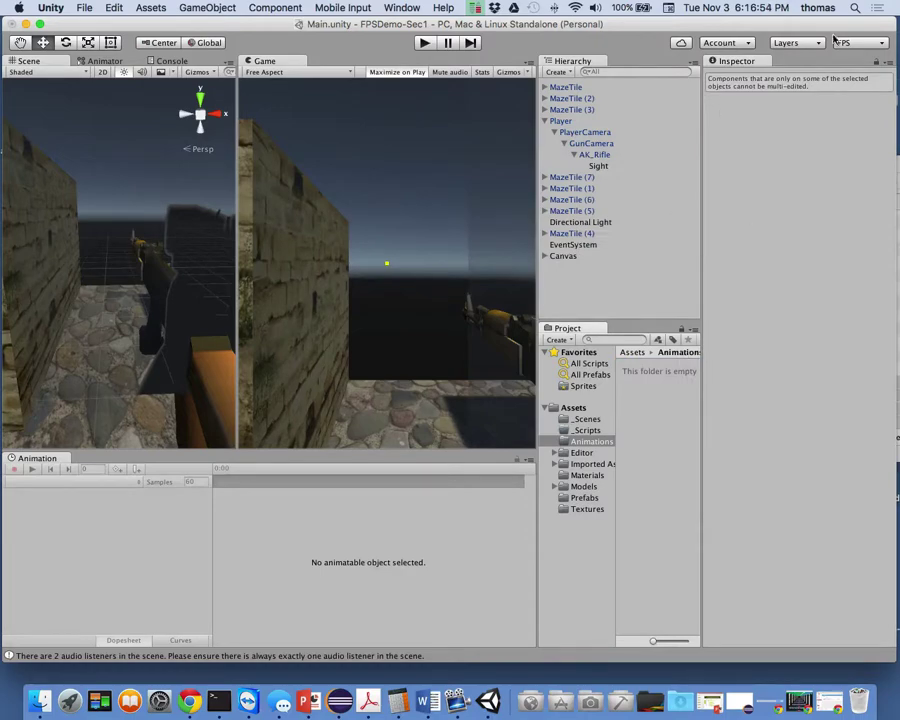
# Close the Inspector and widen the Scene and Game views to use the freed space
pyautogui.rightClick(736, 63)
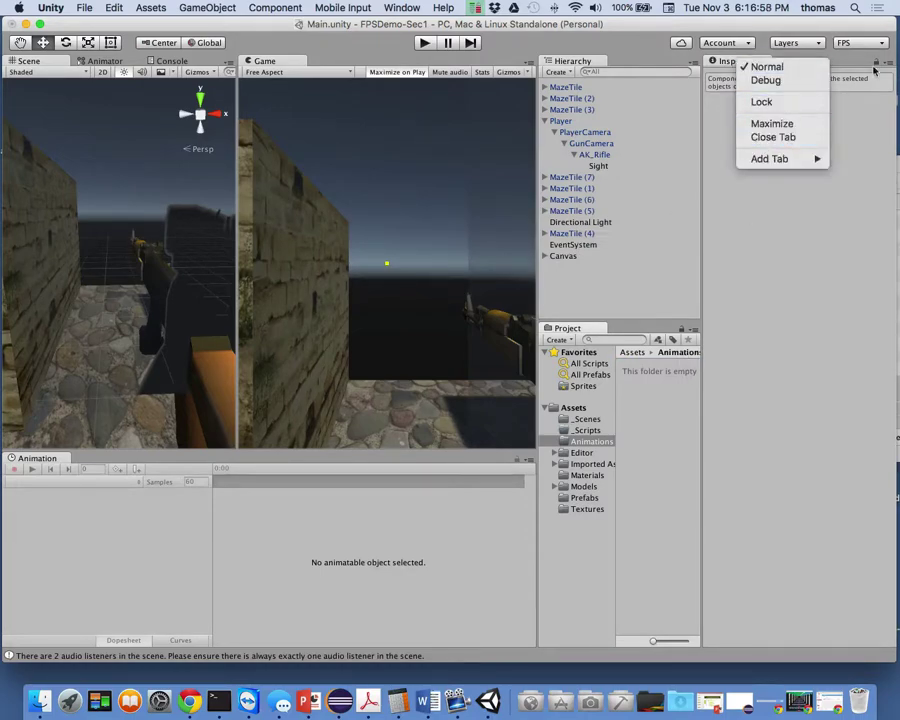
pyautogui.click(790, 141)
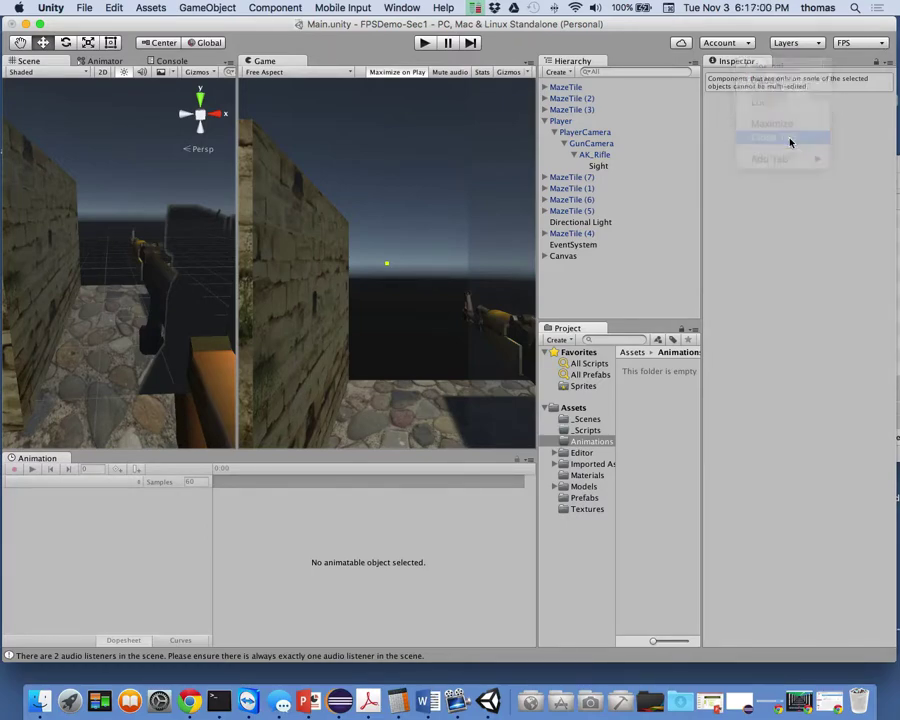
pyautogui.moveTo(533, 180); pyautogui.dragTo(733, 180)
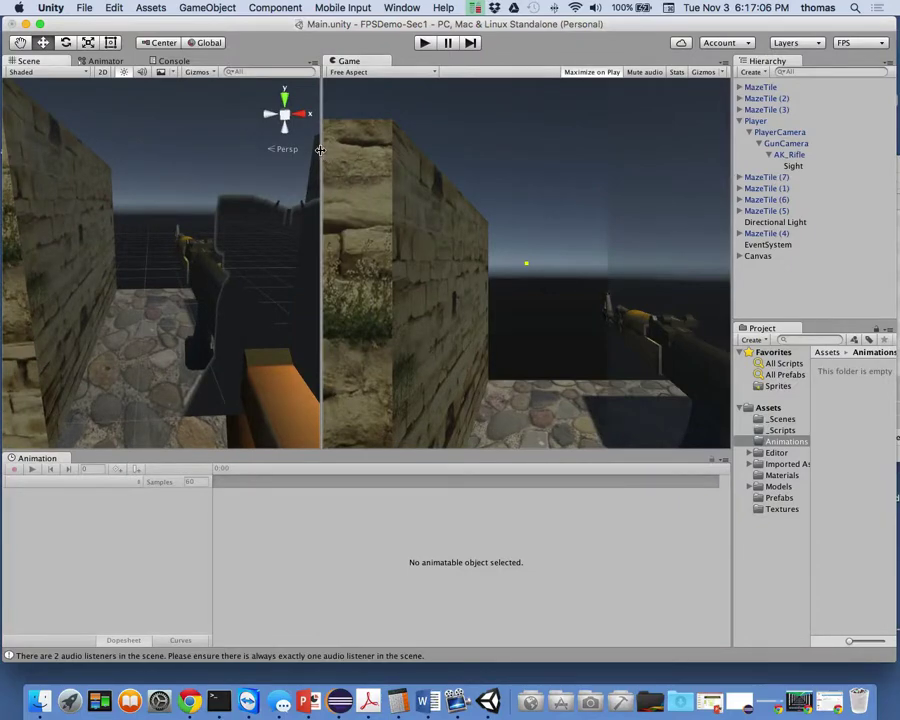
pyautogui.moveTo(320, 150); pyautogui.dragTo(397, 152)
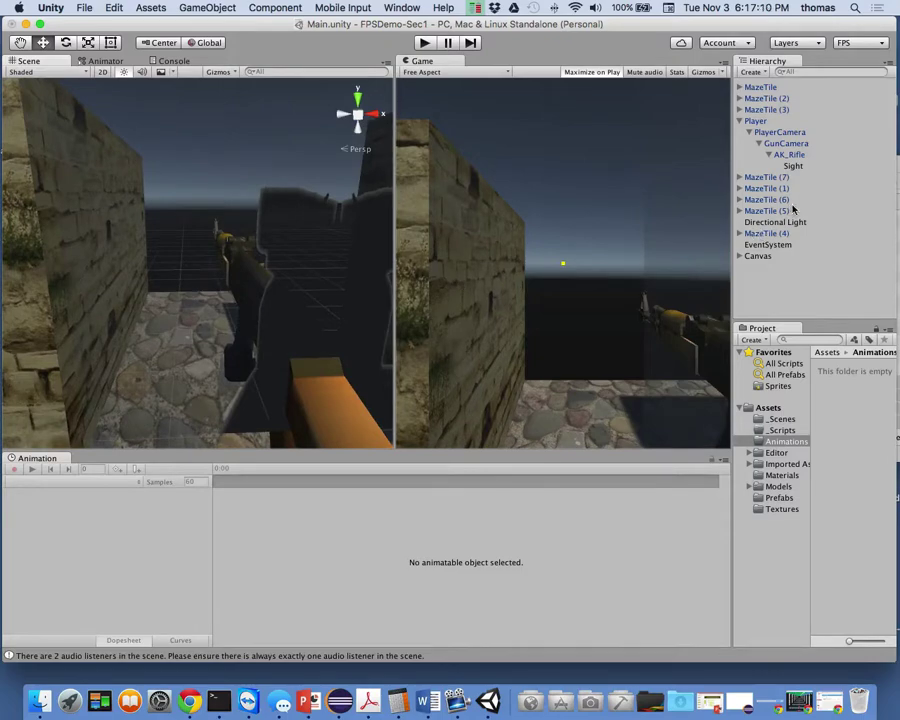
# Create an animation clip named gunAim for AK_Rifle in the Animations folder, with the Animation view made shorter
pyautogui.click(795, 155)
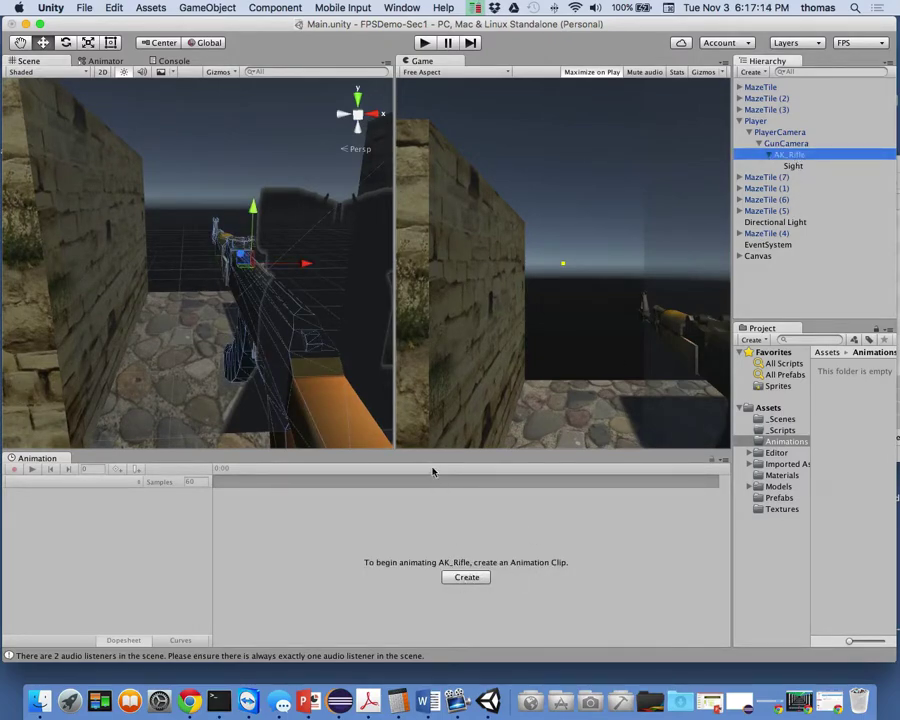
pyautogui.moveTo(429, 450); pyautogui.dragTo(430, 503)
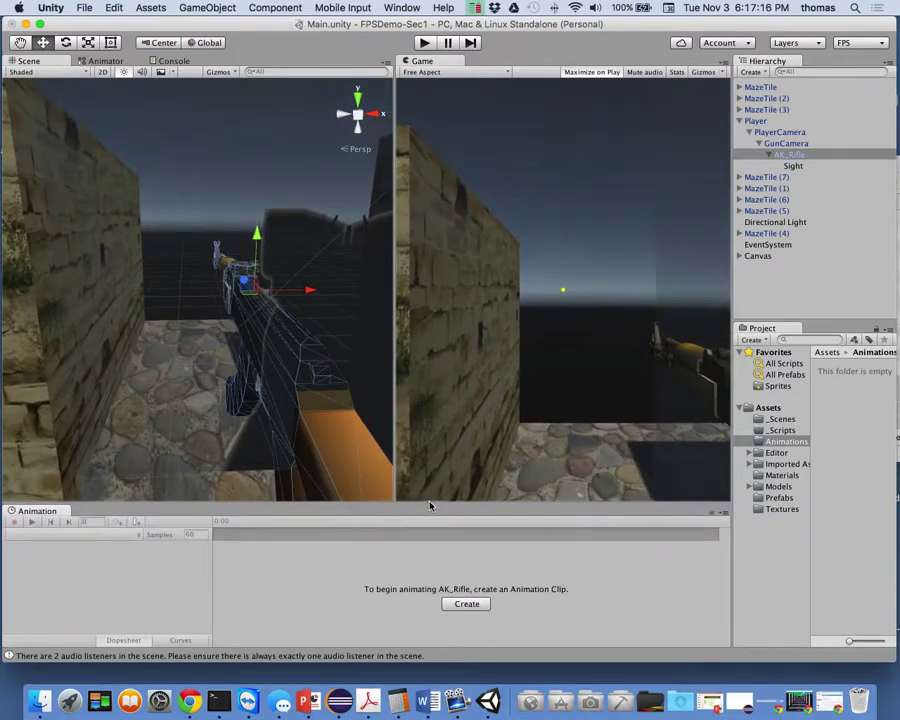
pyautogui.click(467, 605)
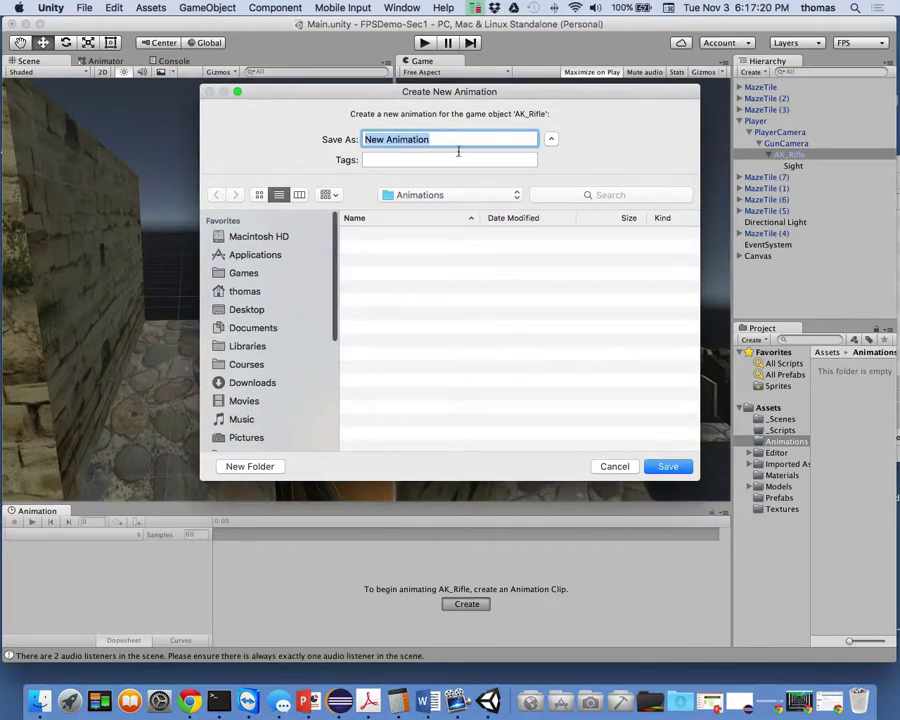
pyautogui.click(551, 139)
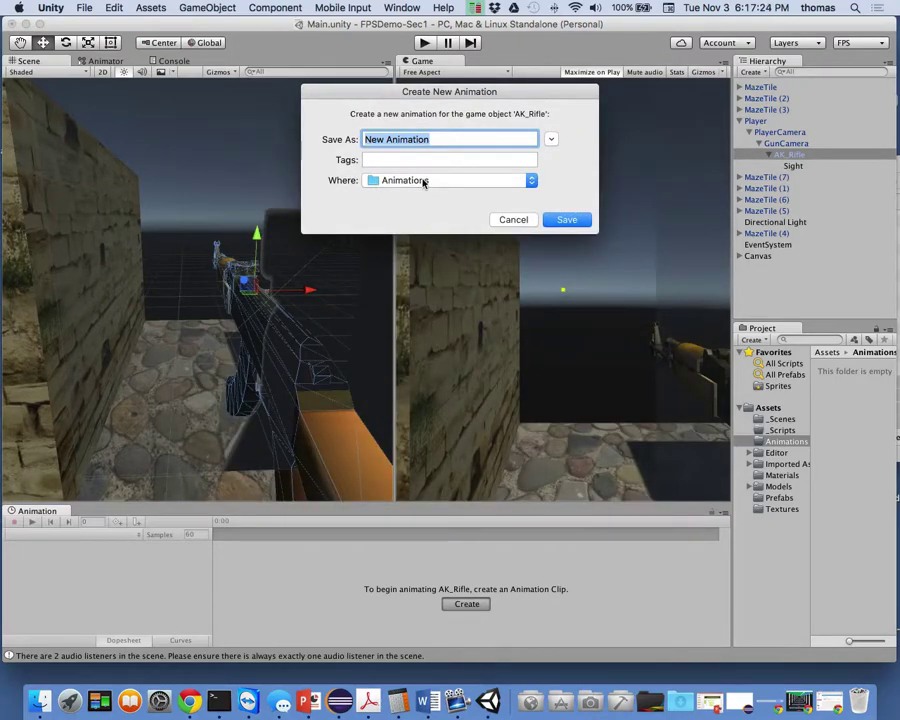
pyautogui.click(551, 139)
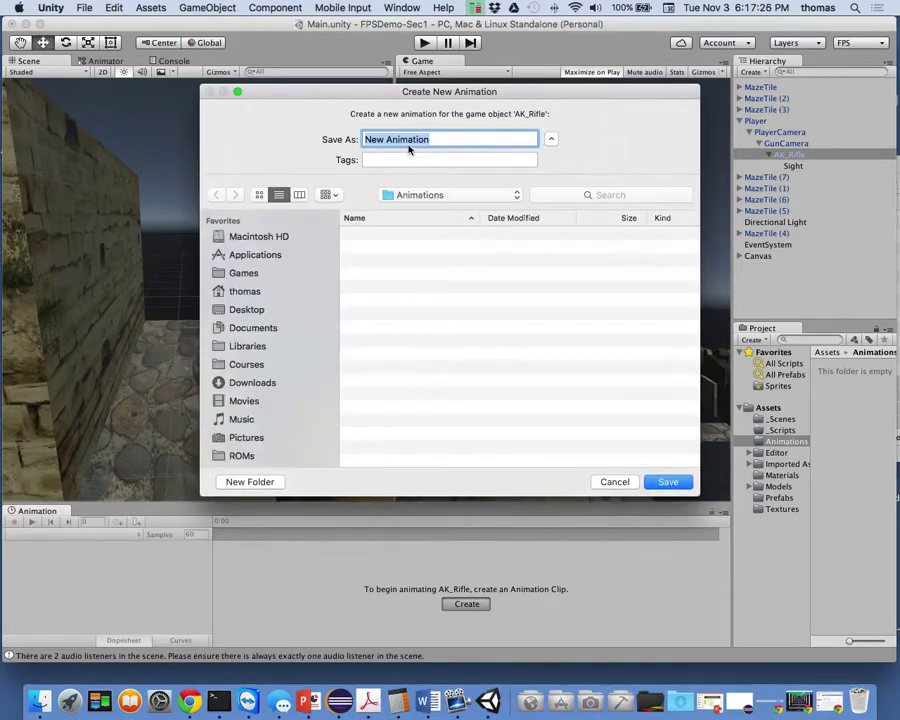
pyautogui.write('gu')
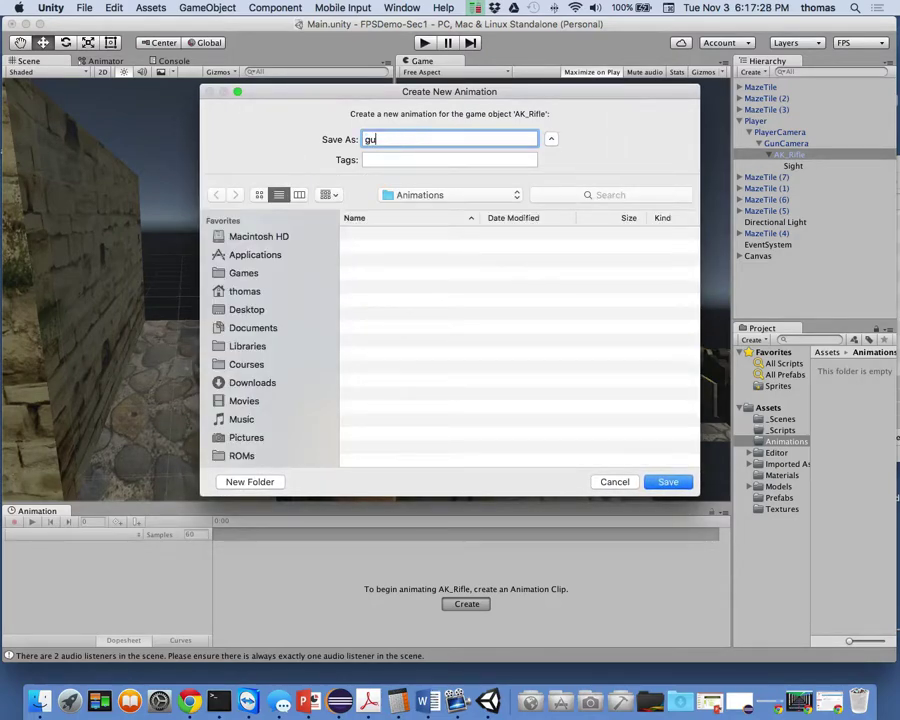
pyautogui.write('nAim')
pyautogui.click(670, 484)
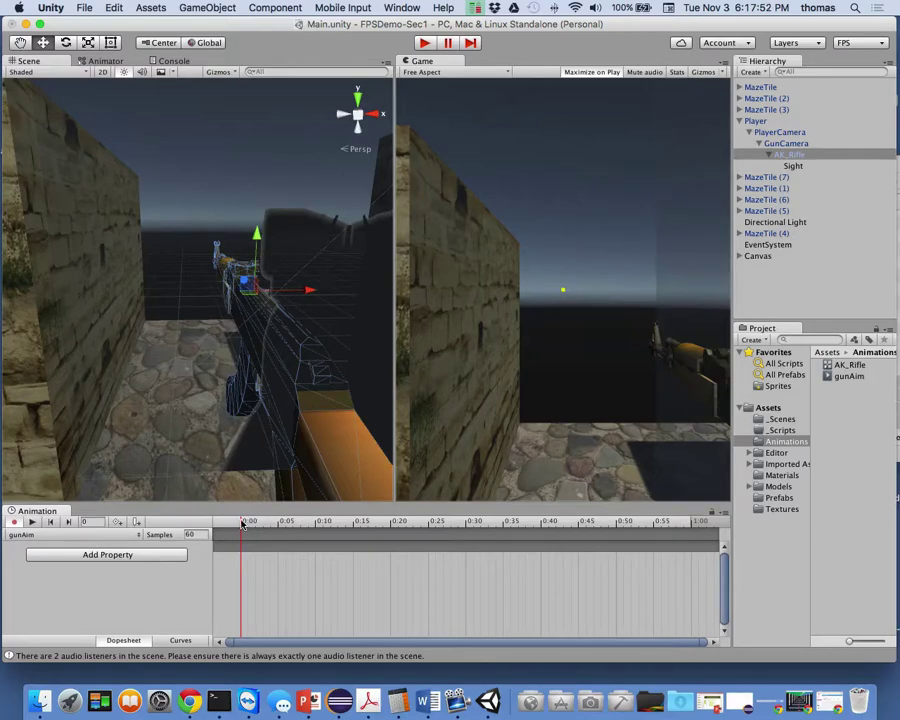
# Key AK_Rifle's position at frame 5 of gunAim so that its sights line up with the crosshair in the Game view
pyautogui.moveTo(242, 527); pyautogui.dragTo(279, 529)
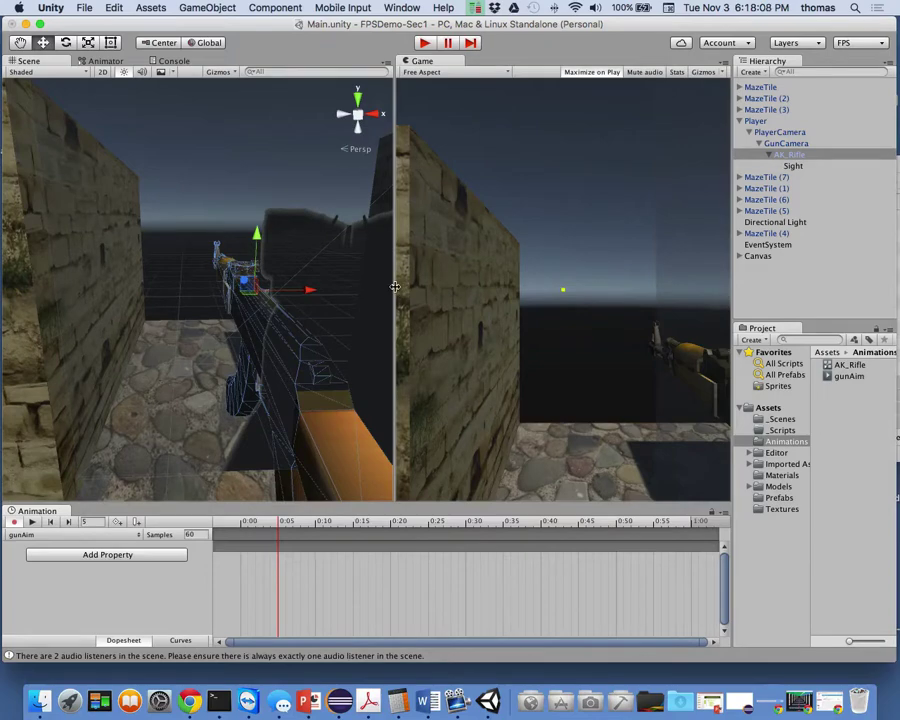
pyautogui.moveTo(397, 289); pyautogui.dragTo(49, 287)
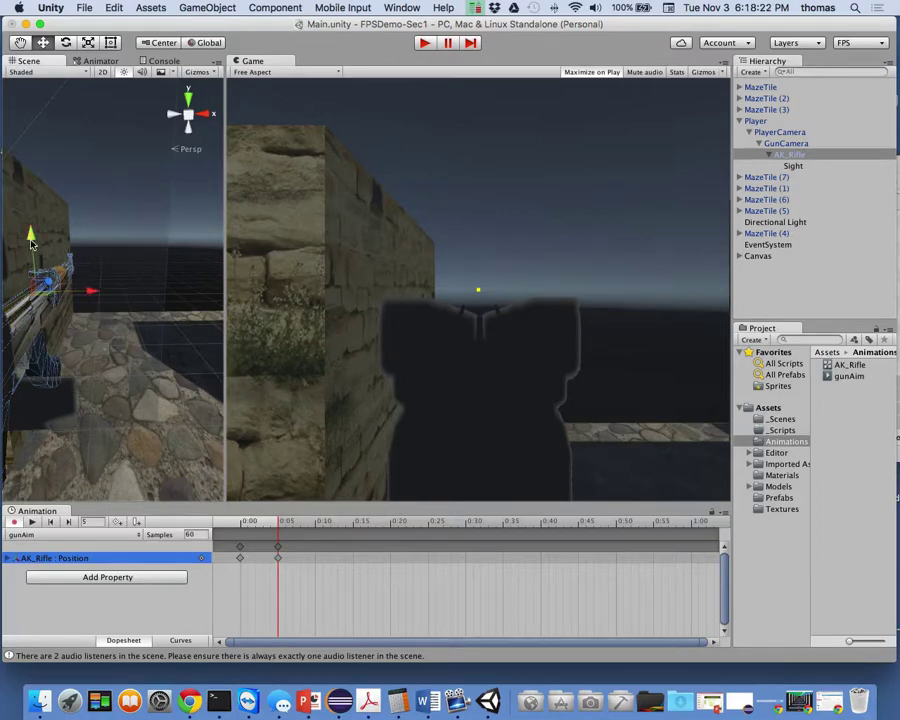
pyautogui.moveTo(31, 243); pyautogui.dragTo(31, 240)
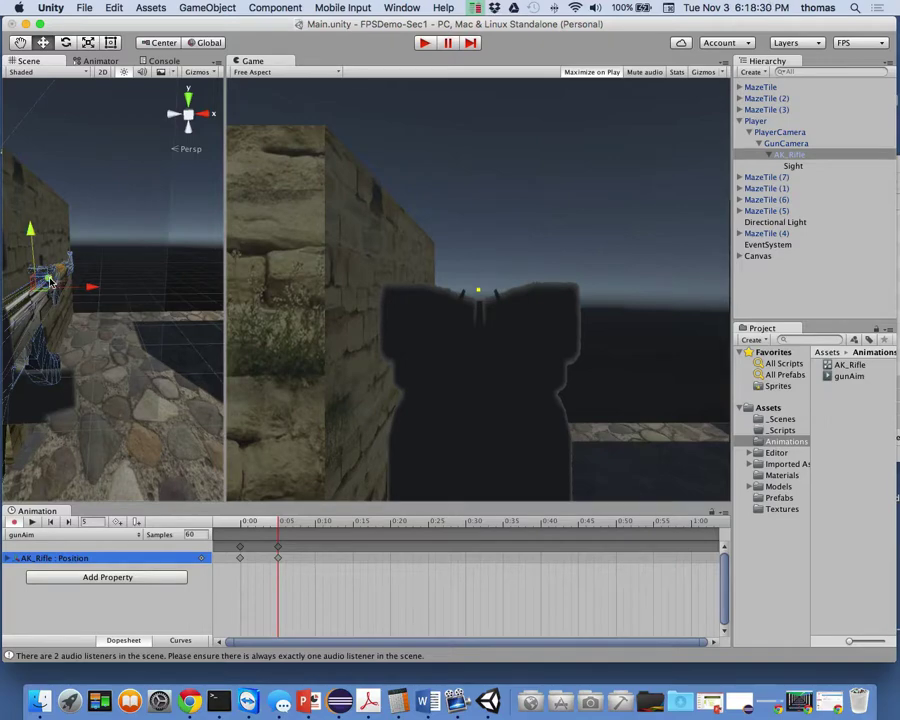
pyautogui.moveTo(56, 279); pyautogui.dragTo(45, 285)
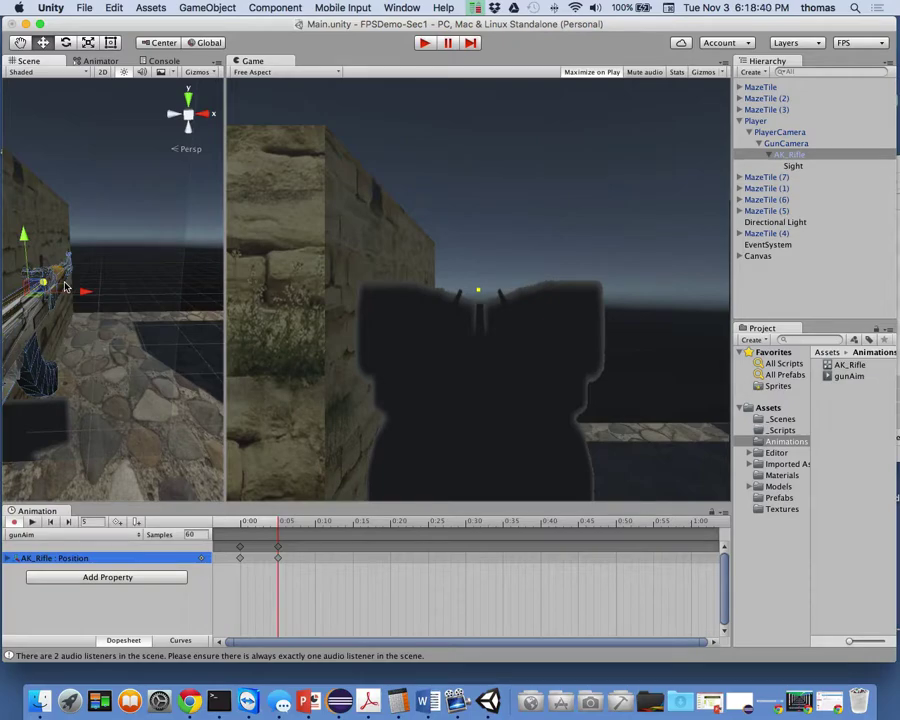
# Test the gunAim animation in the running game and stop it
pyautogui.click(424, 43)
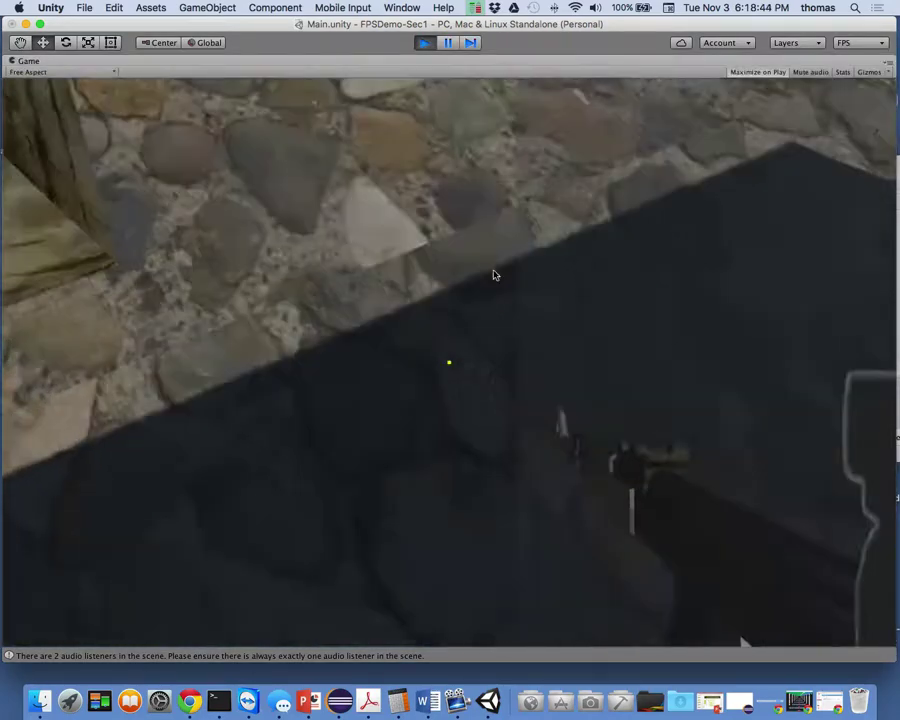
pyautogui.moveTo(416, 134); pyautogui.dragTo(420, 136, button='right')
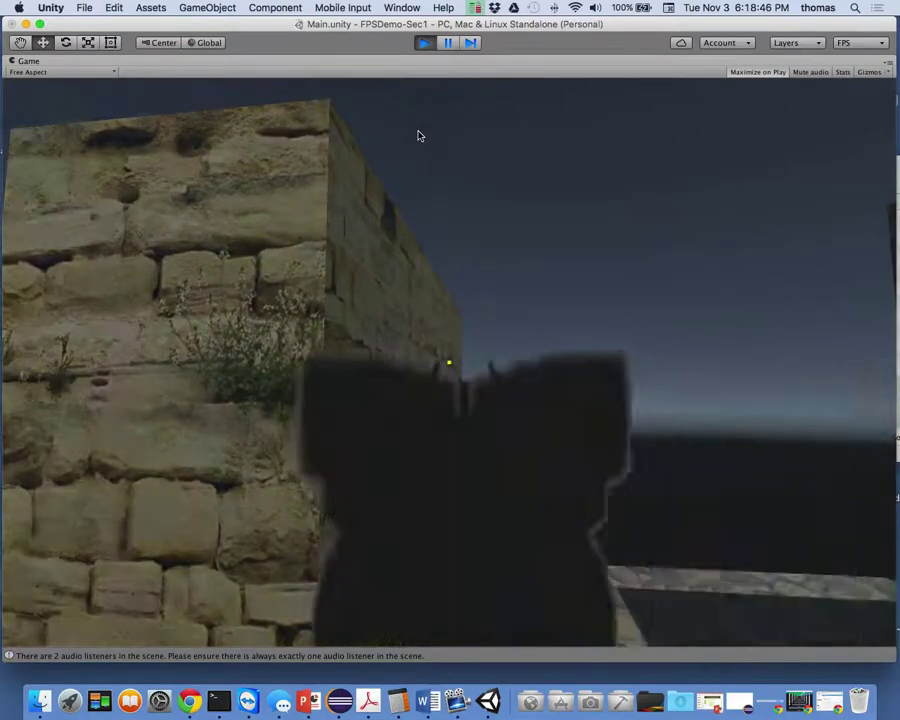
pyautogui.click(424, 43)
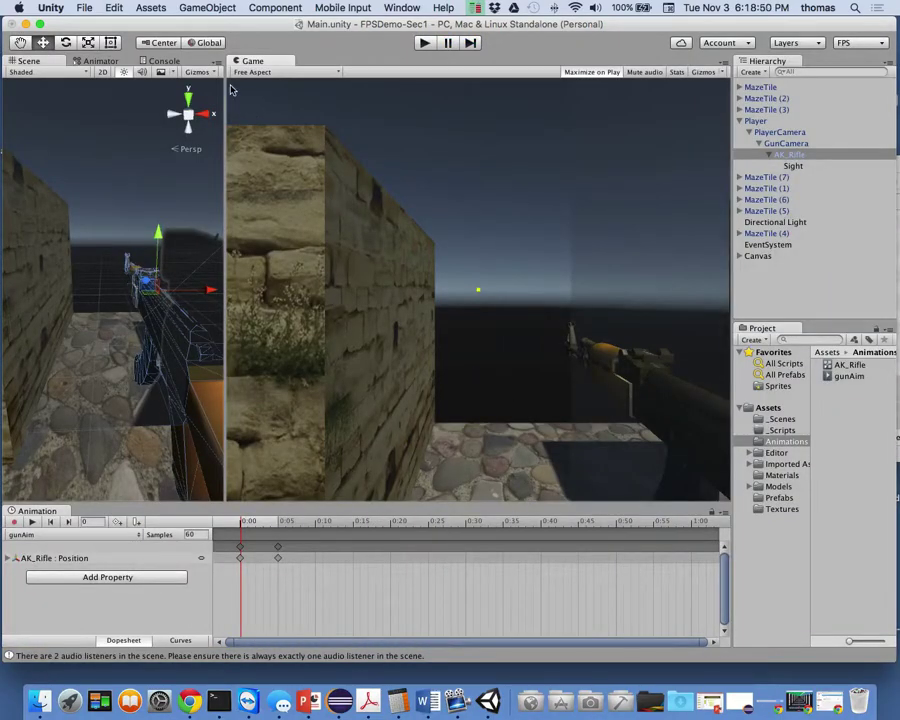
# Show the AK_Rifle controller in a widened Animator view and place the gunAim state beside Entry
pyautogui.click(96, 61)
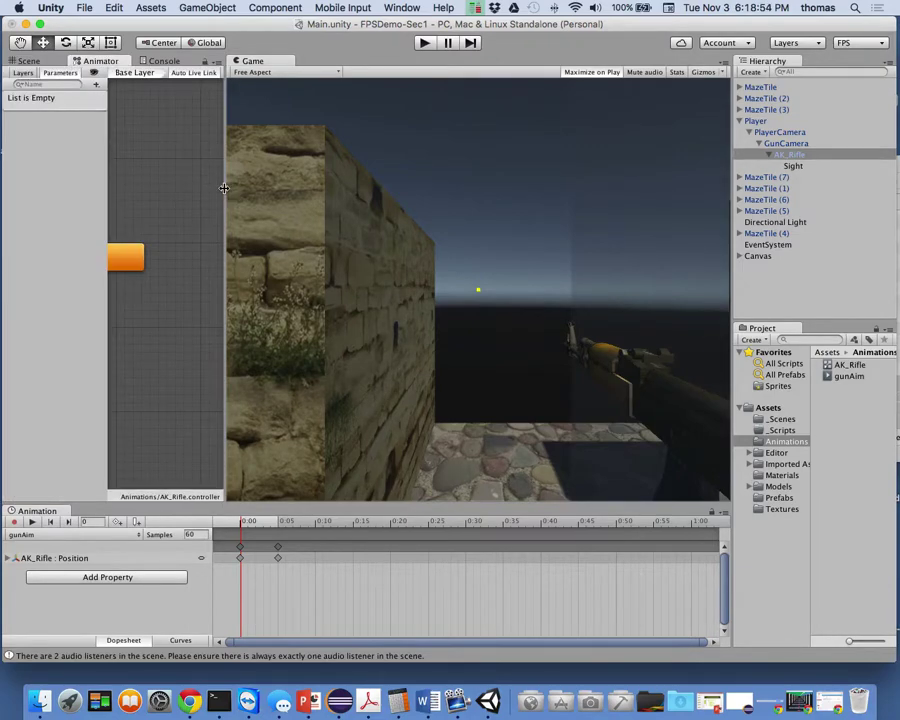
pyautogui.moveTo(226, 188); pyautogui.dragTo(502, 233)
pyautogui.press('a')
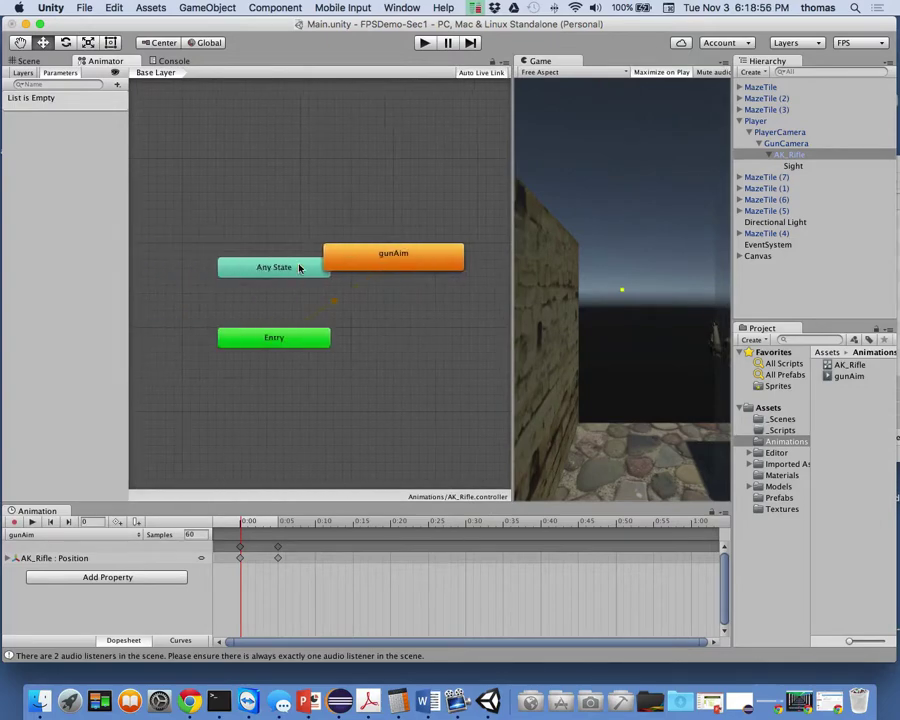
pyautogui.moveTo(392, 268); pyautogui.dragTo(439, 349)
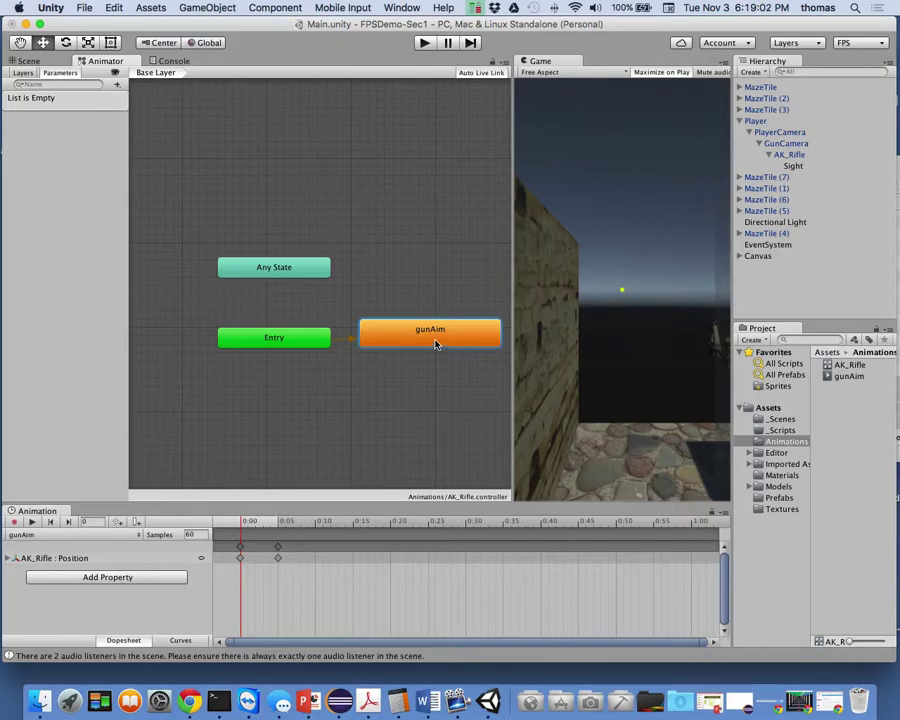
pyautogui.press('a')
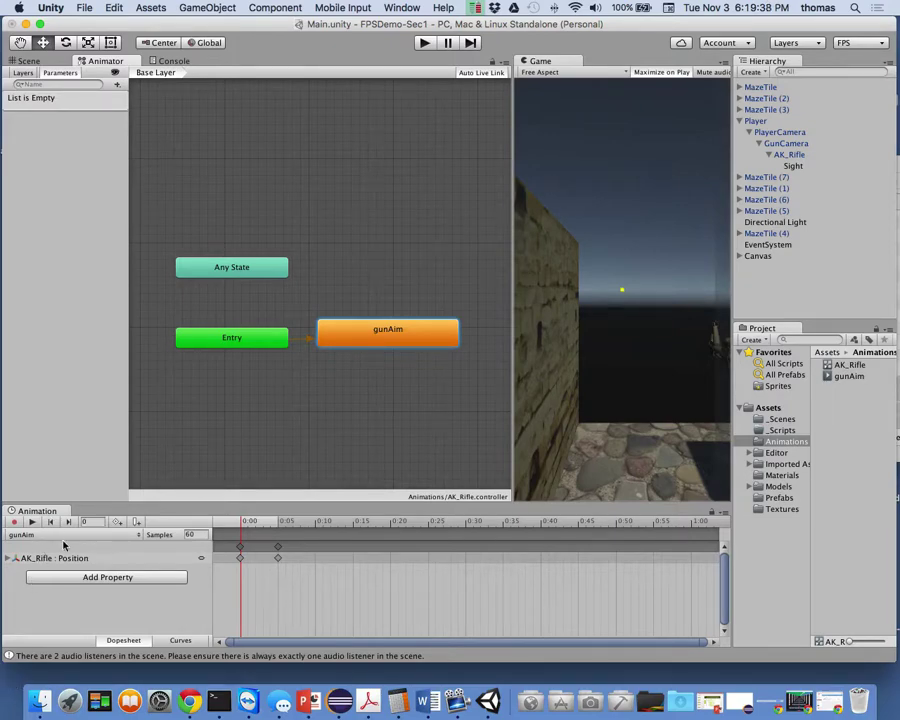
# Create a second AK_Rifle clip named gunIdle in the Animations folder and briefly test the running game
pyautogui.click(140, 538)
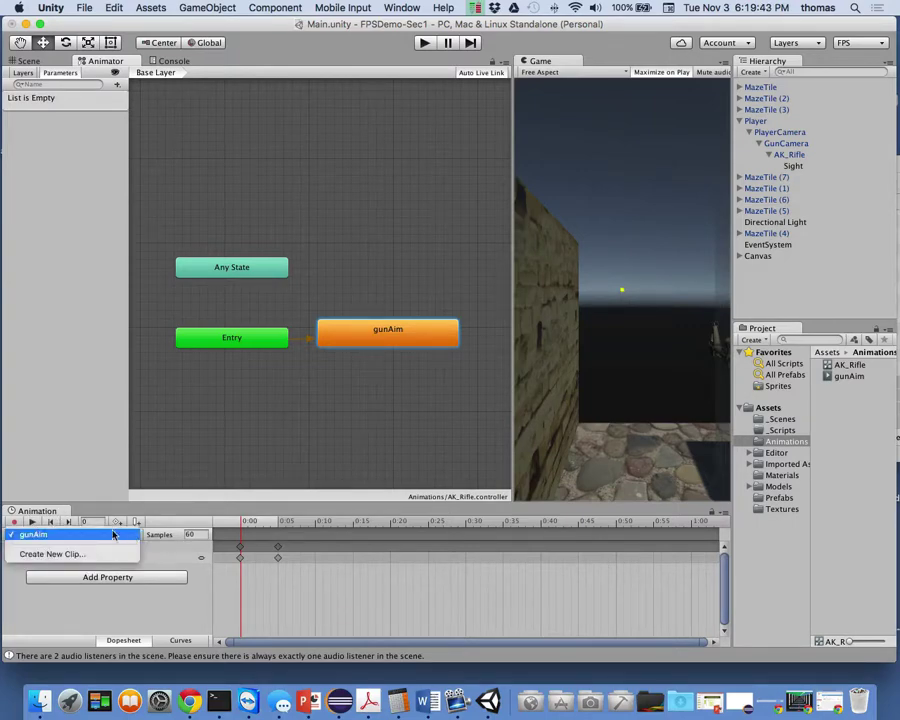
pyautogui.click(63, 554)
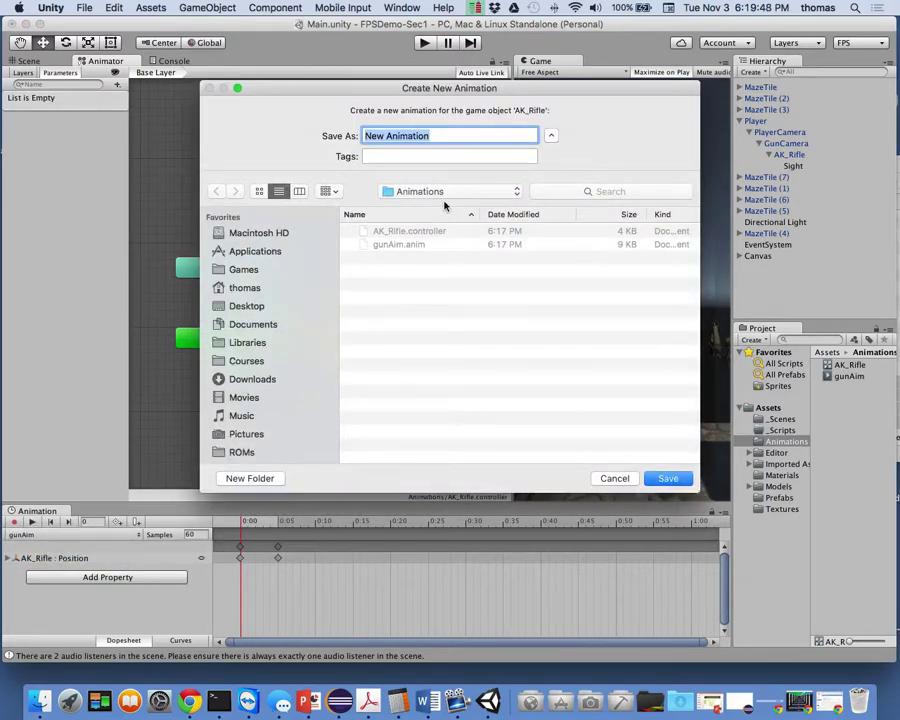
pyautogui.write('gu')
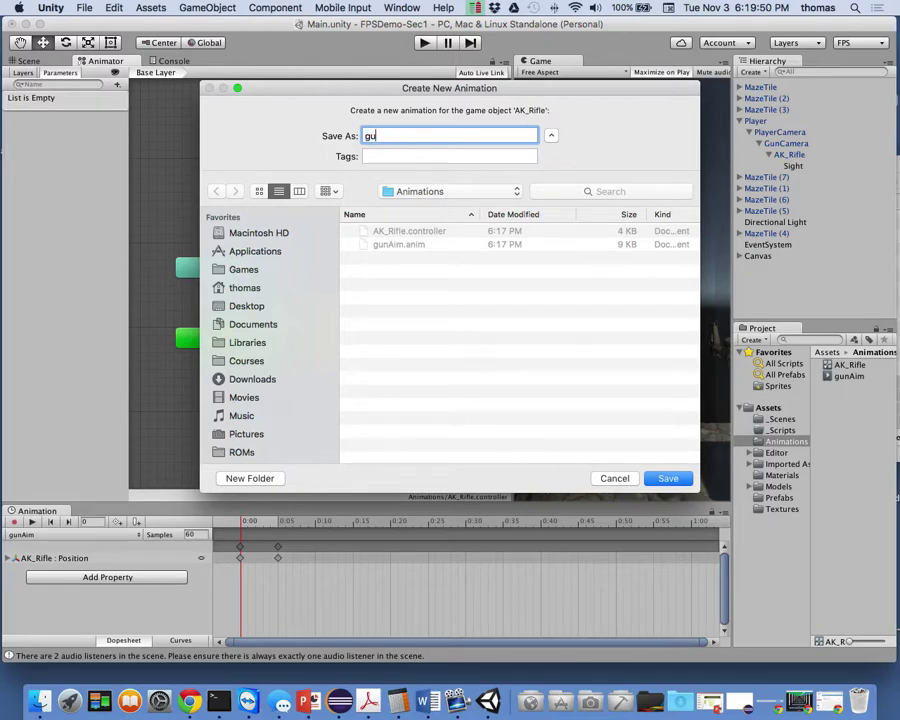
pyautogui.write('dIdle')
pyautogui.click(667, 478)
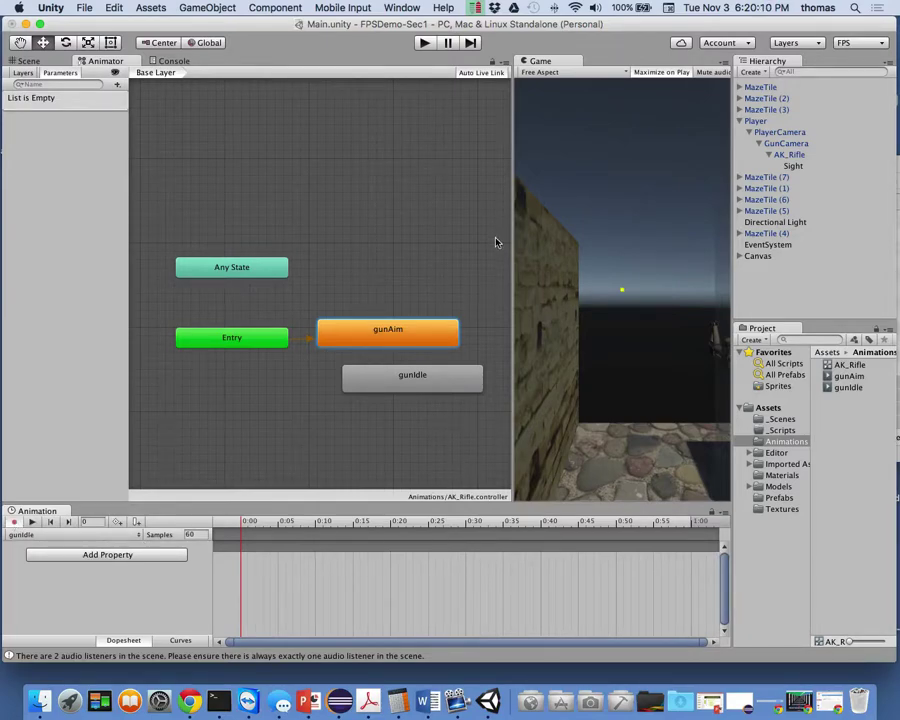
pyautogui.click(424, 44)
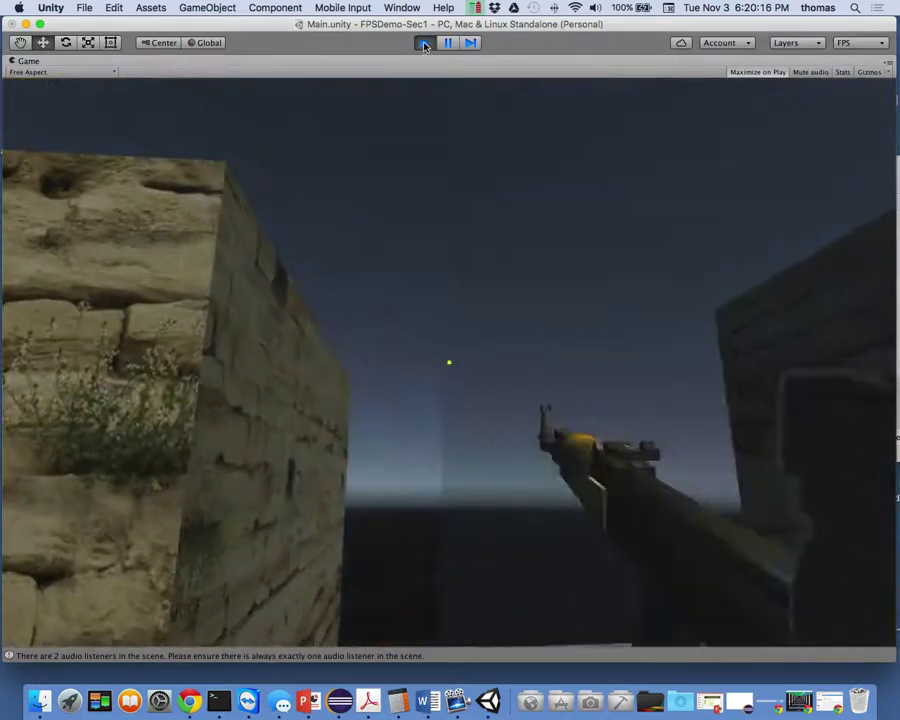
pyautogui.click(424, 44)
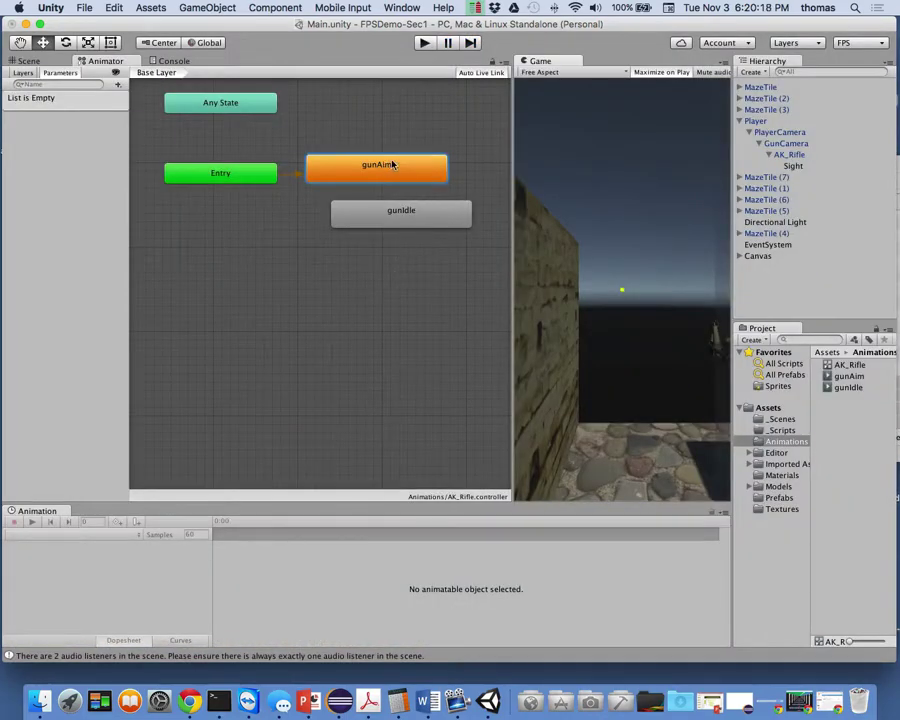
# Arrange the animator states with gunAim beside Any State and gunIdle beside Entry
pyautogui.scroll(5, 401, 233)
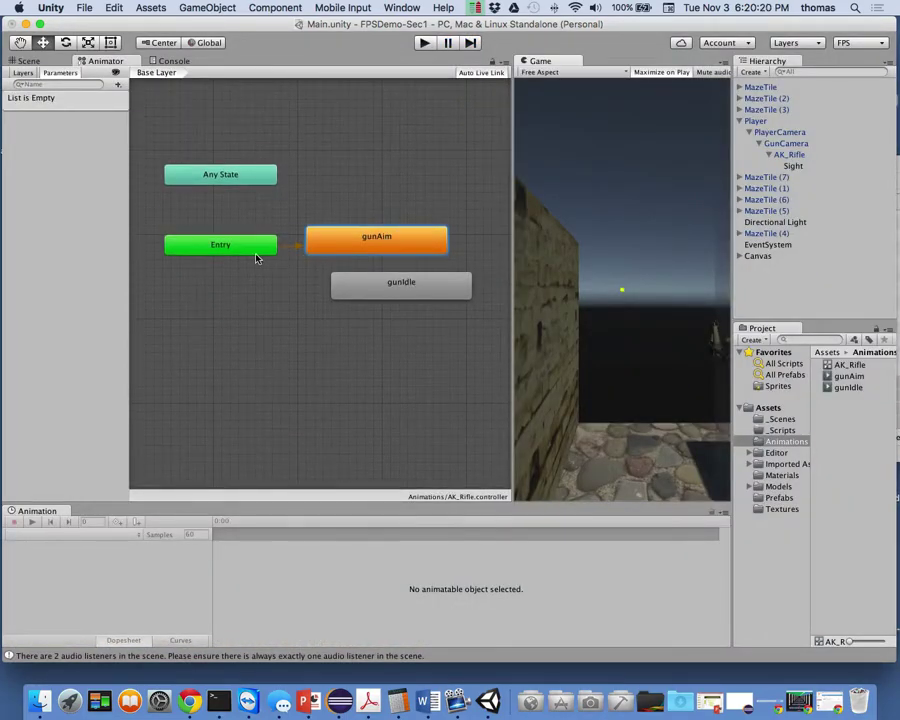
pyautogui.moveTo(393, 238); pyautogui.dragTo(406, 189)
pyautogui.moveTo(402, 285); pyautogui.dragTo(379, 250)
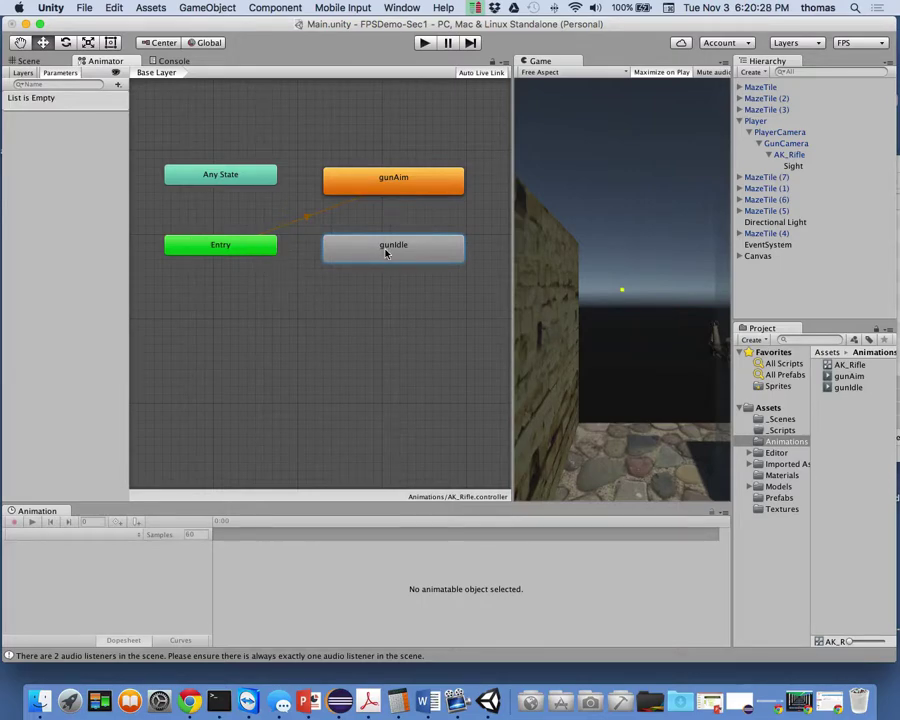
# Make gunIdle the layer's default state and test walking around with the rifle in the running game before stopping it
pyautogui.rightClick(387, 251)
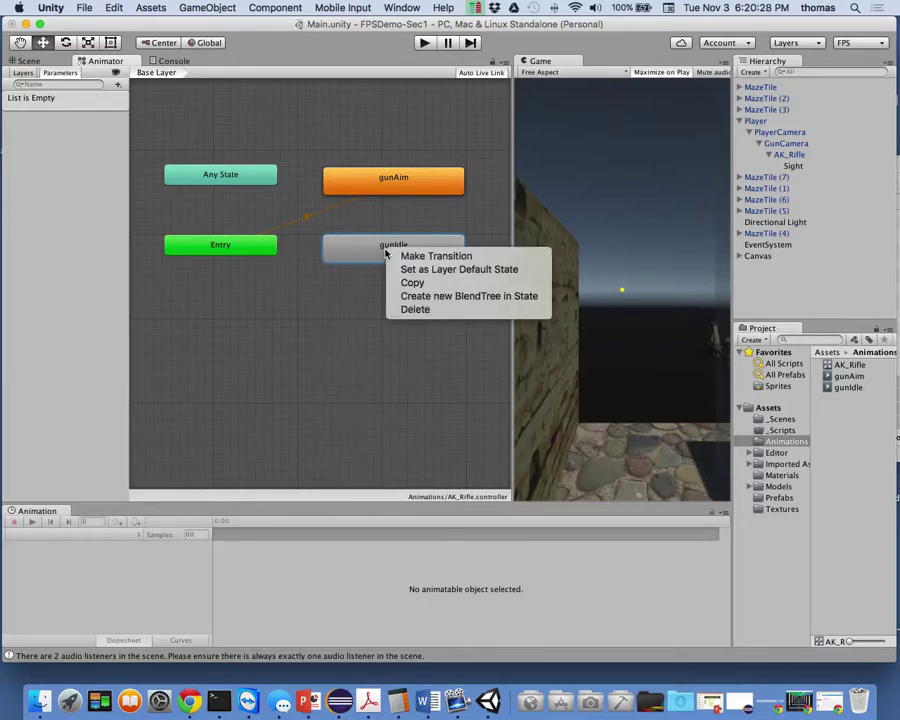
pyautogui.click(445, 269)
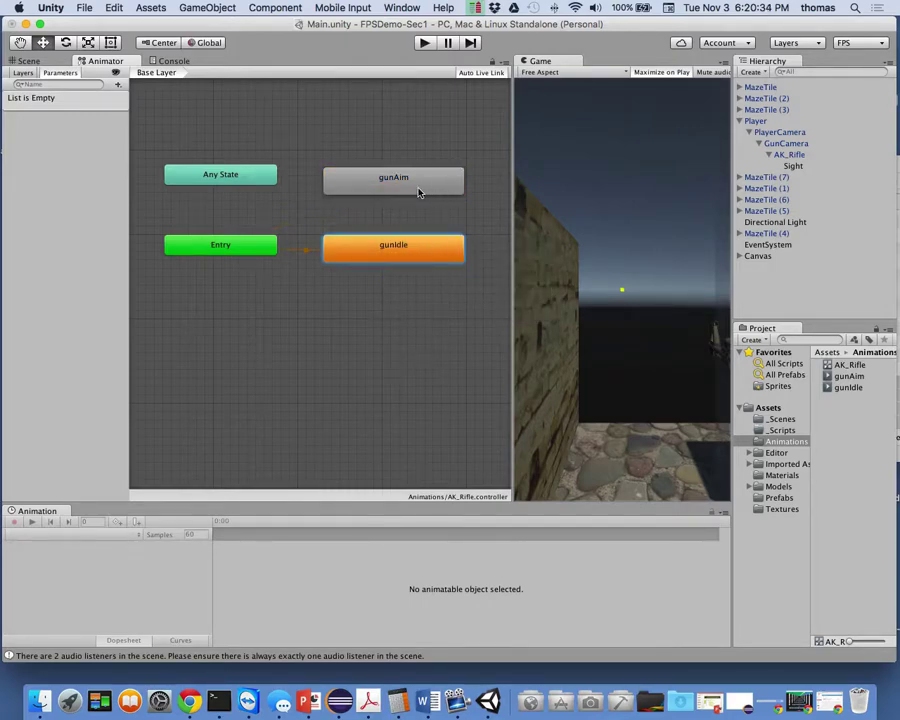
pyautogui.click(423, 43)
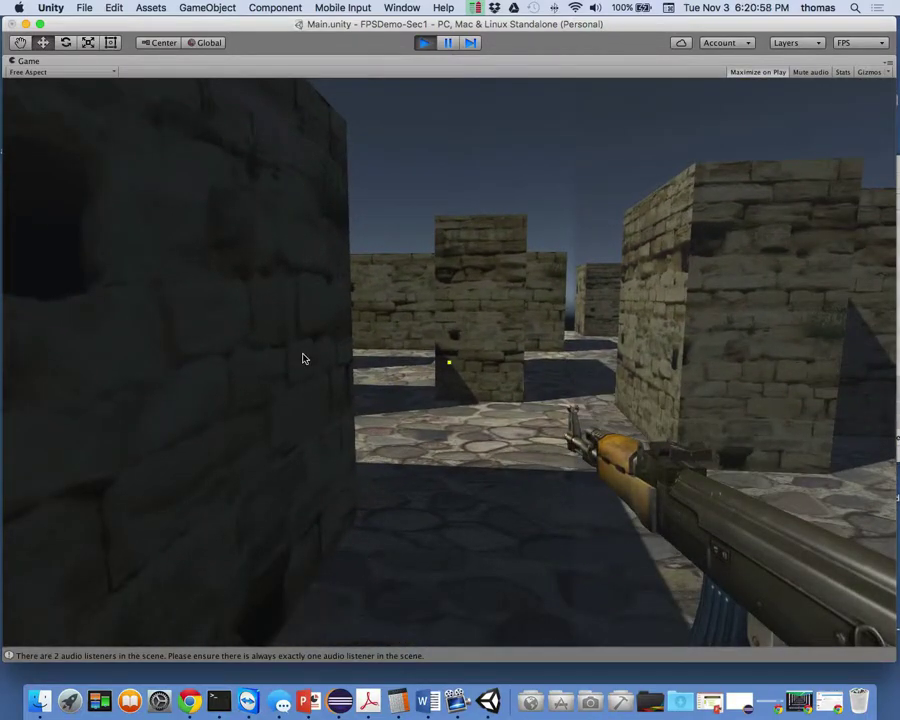
pyautogui.press('w')
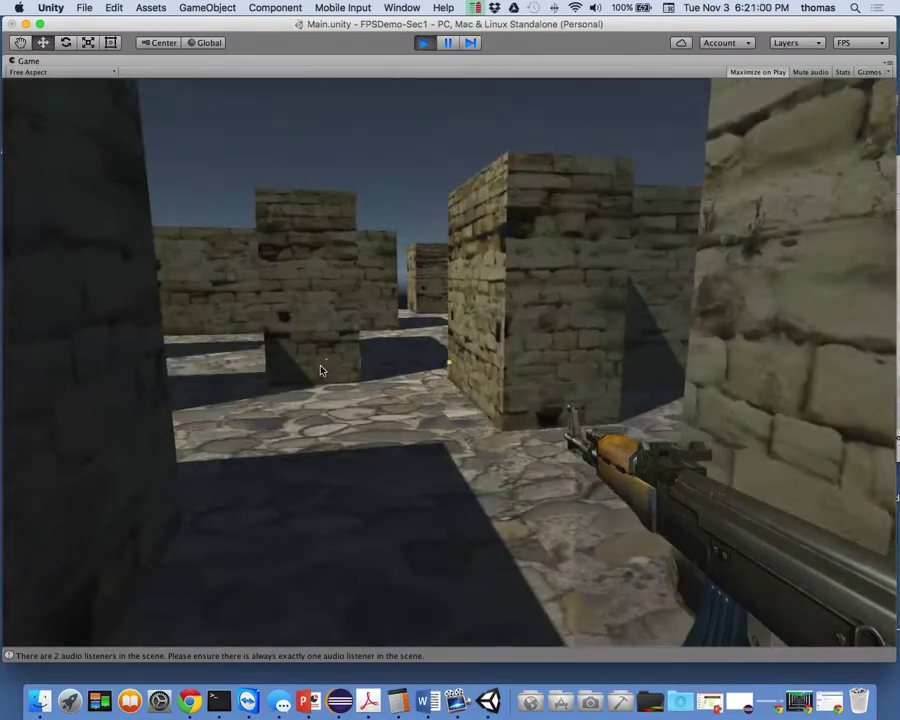
pyautogui.press('w')
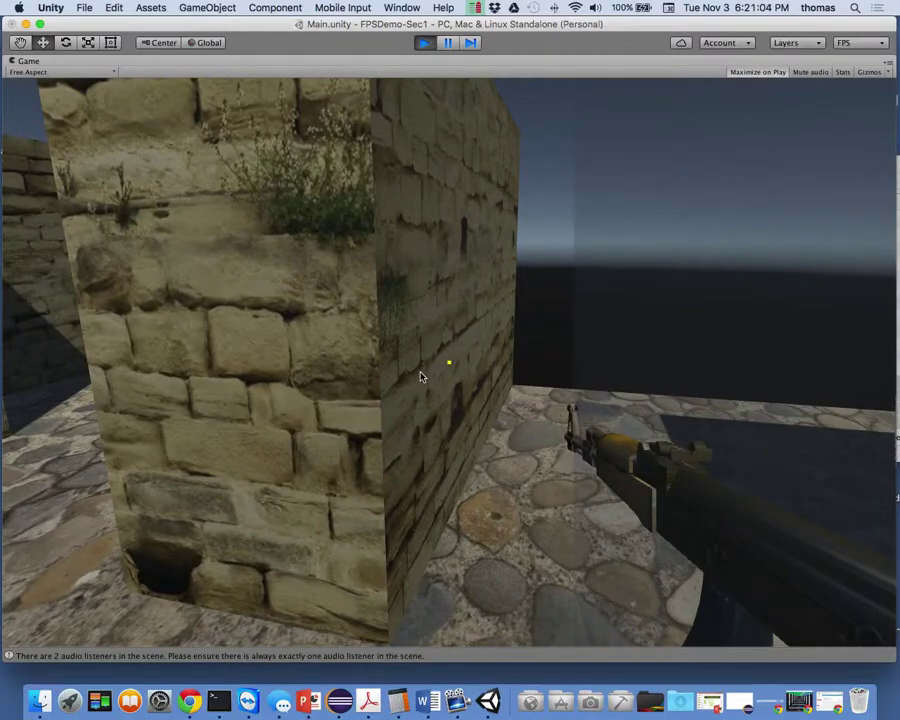
pyautogui.press('w')
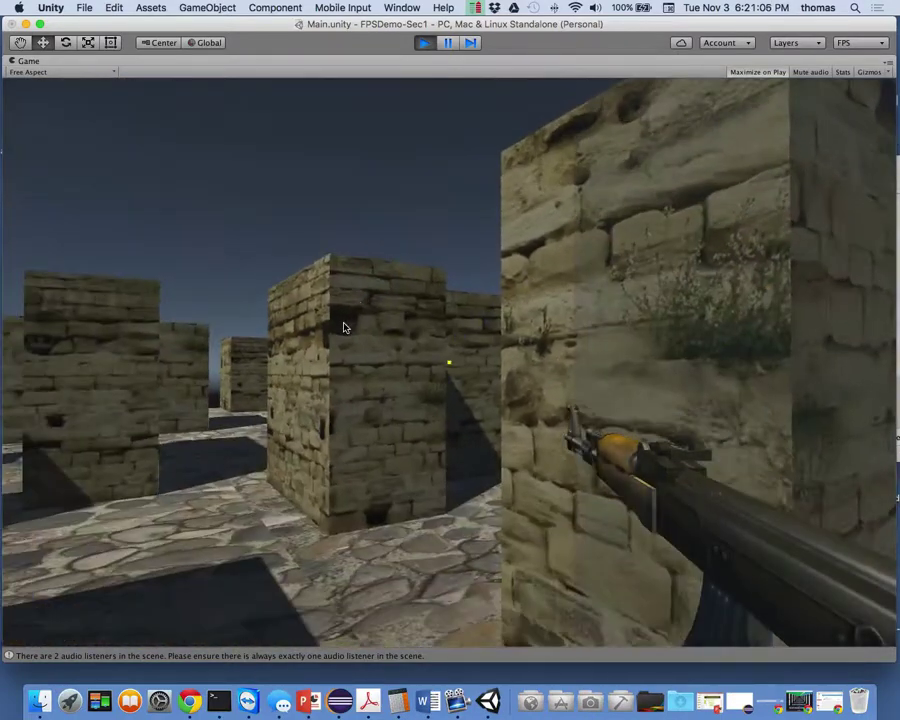
pyautogui.press('w')
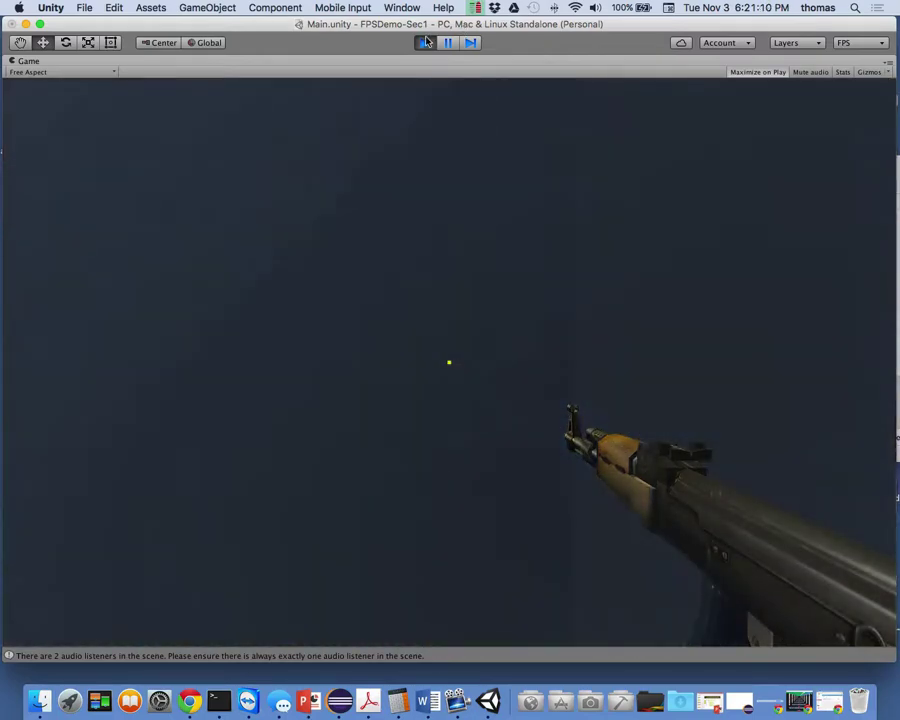
pyautogui.press('super+p')
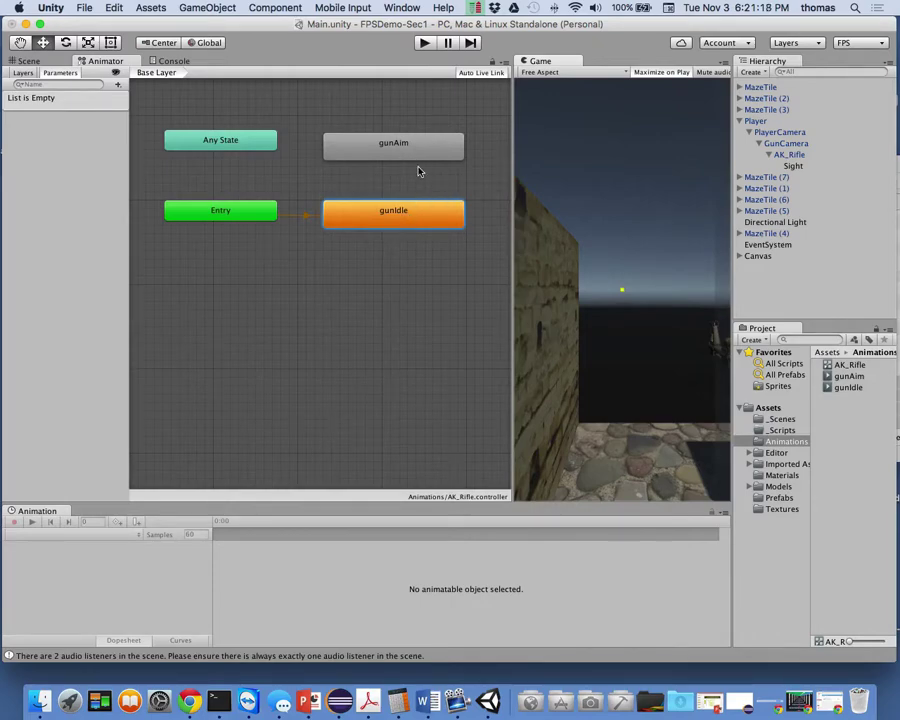
# Create a transition from gunIdle to gunAim and another from gunAim back to gunIdle
pyautogui.rightClick(401, 219)
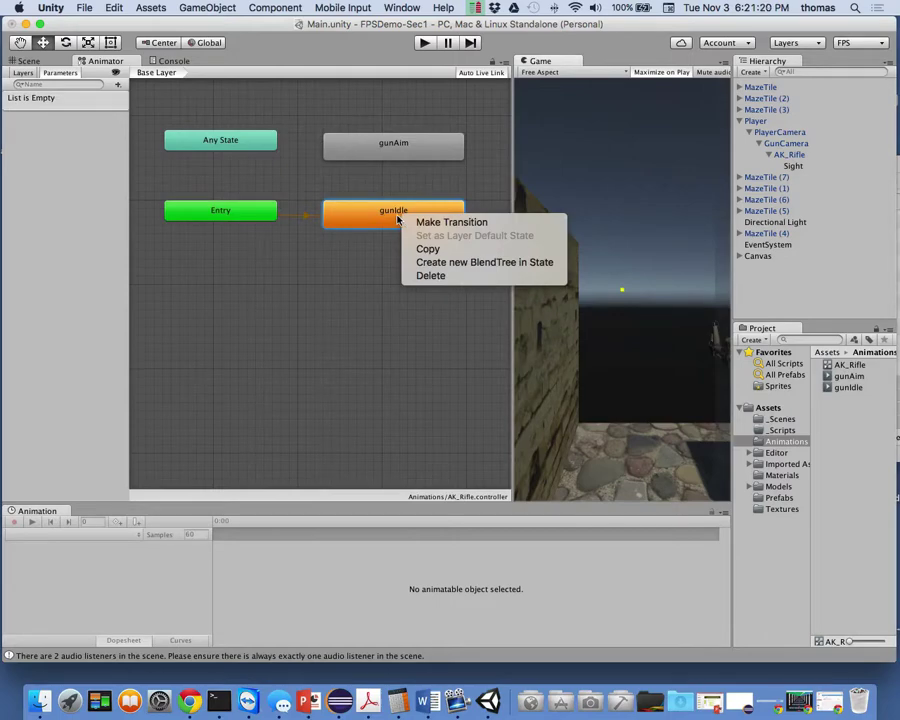
pyautogui.click(440, 222)
pyautogui.click(416, 157)
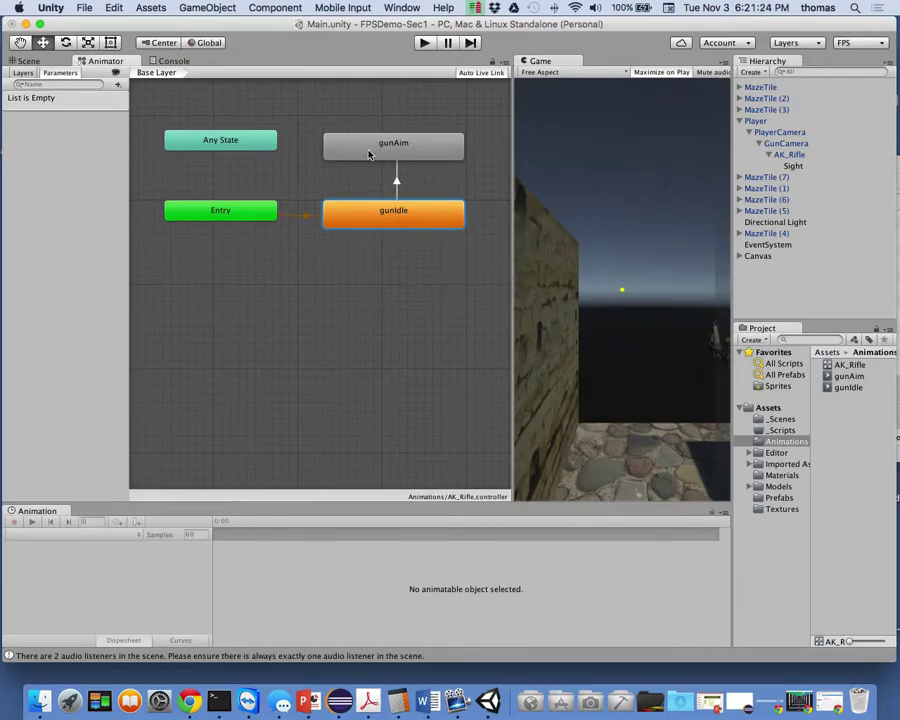
pyautogui.rightClick(374, 148)
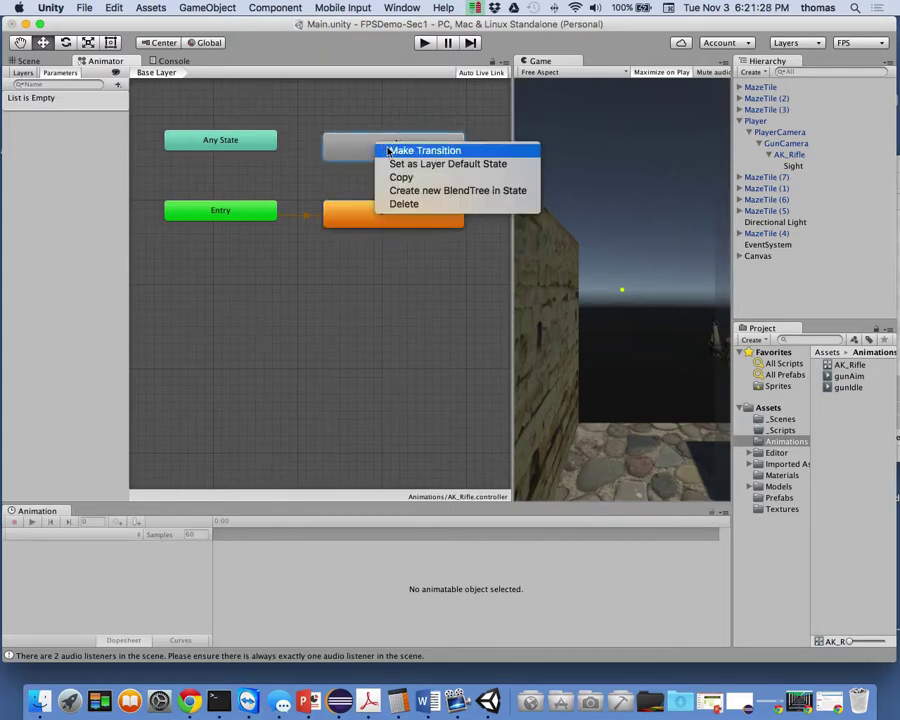
pyautogui.click(388, 150)
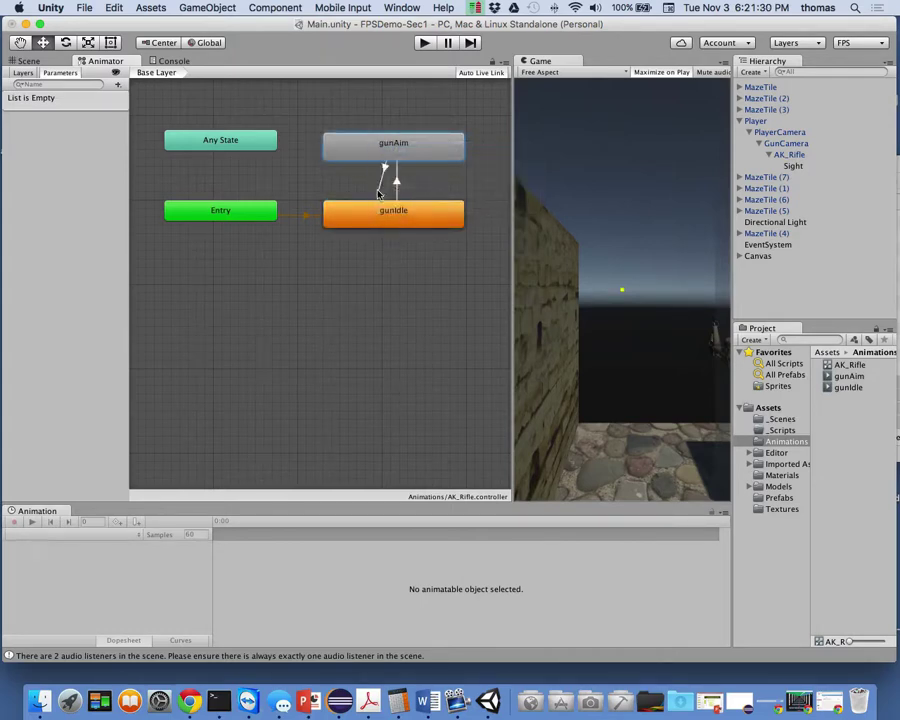
pyautogui.click(378, 213)
# Add a Bool parameter named Aim to the AK_Rifle animator controller
pyautogui.click(118, 85)
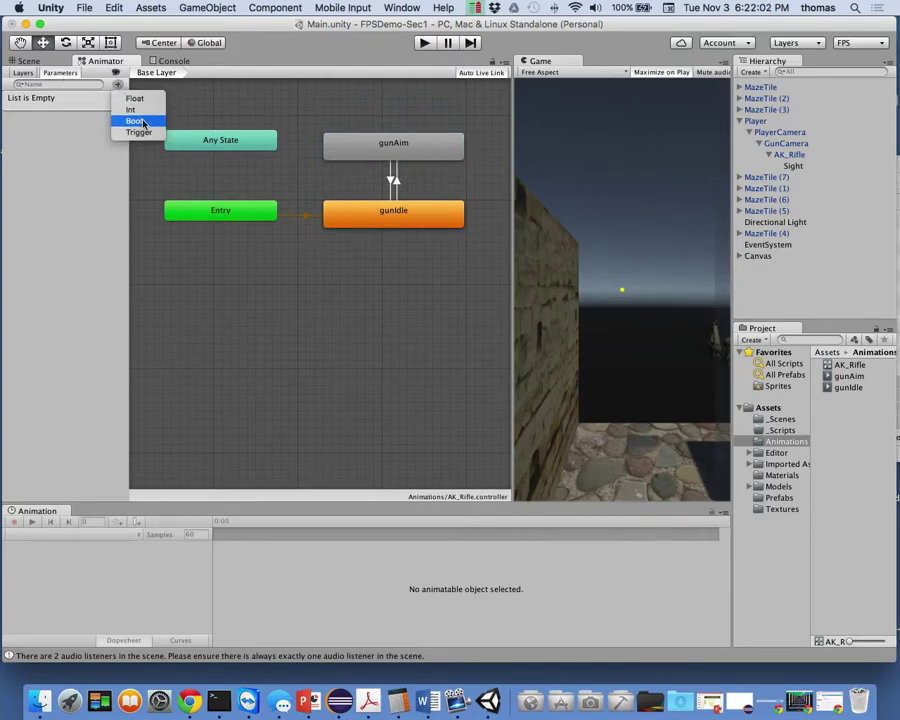
pyautogui.click(143, 122)
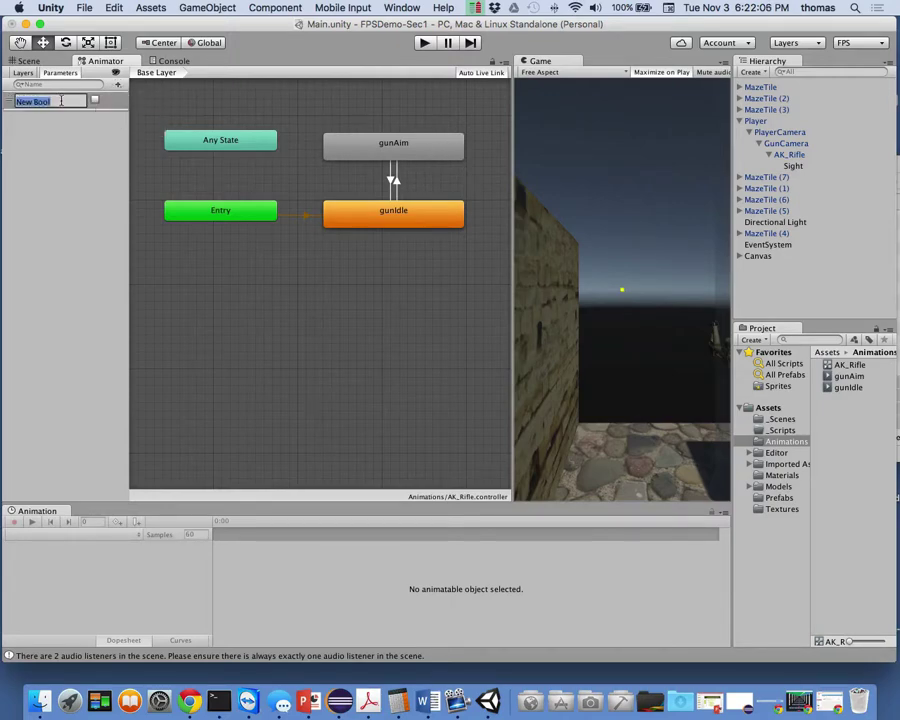
pyautogui.write('Aim')
pyautogui.press('Return')
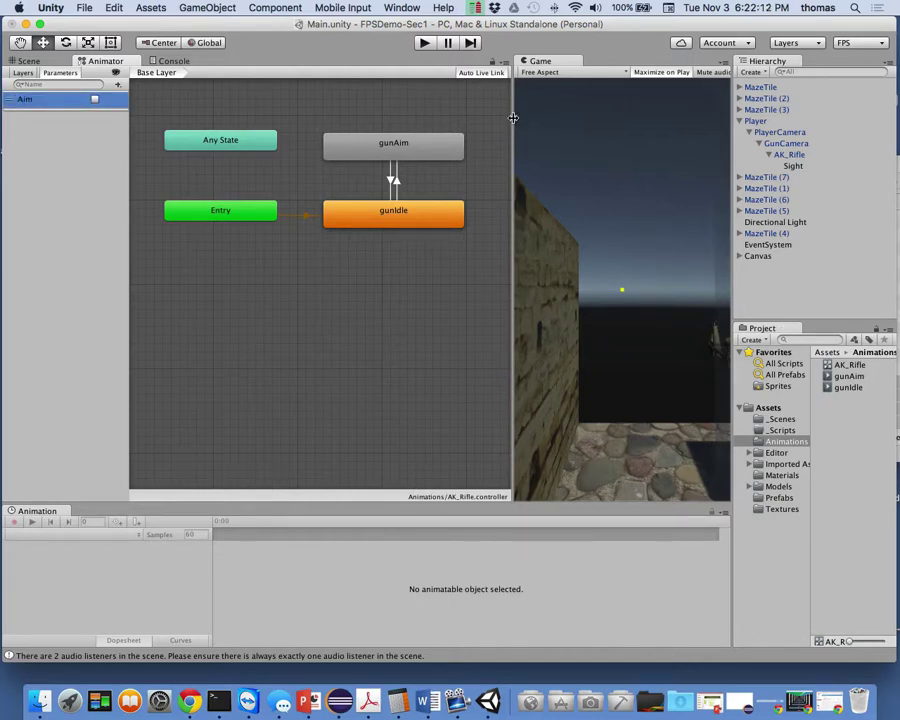
# Dock the Game view between the Animator and Console views so the state graph gets the full width
pyautogui.click(528, 63)
pyautogui.moveTo(528, 63); pyautogui.dragTo(157, 61)
pyautogui.click(92, 61)
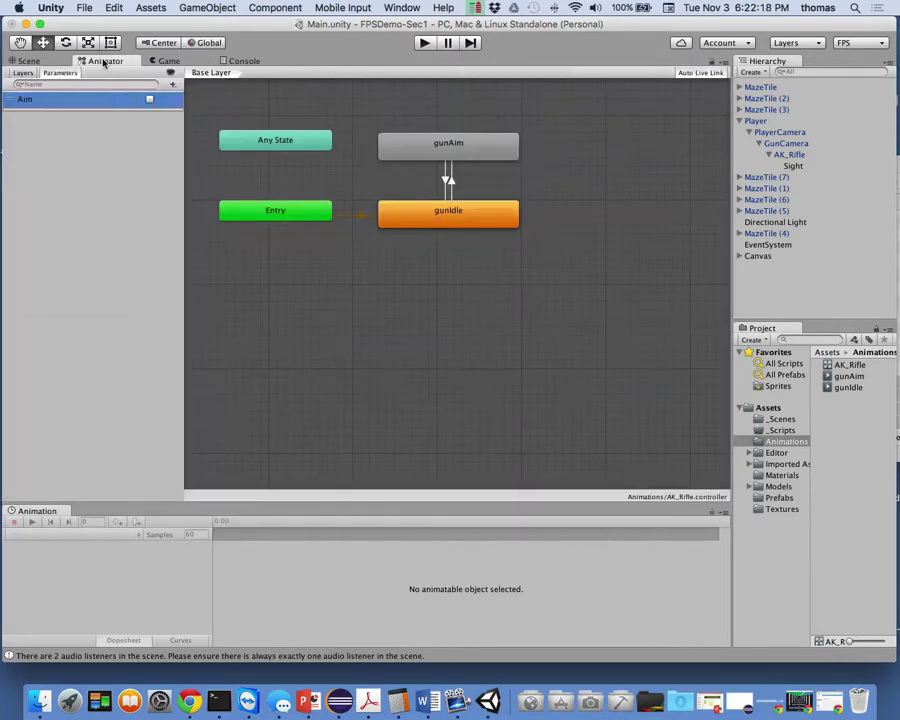
pyautogui.hscroll(5, 661, 187)
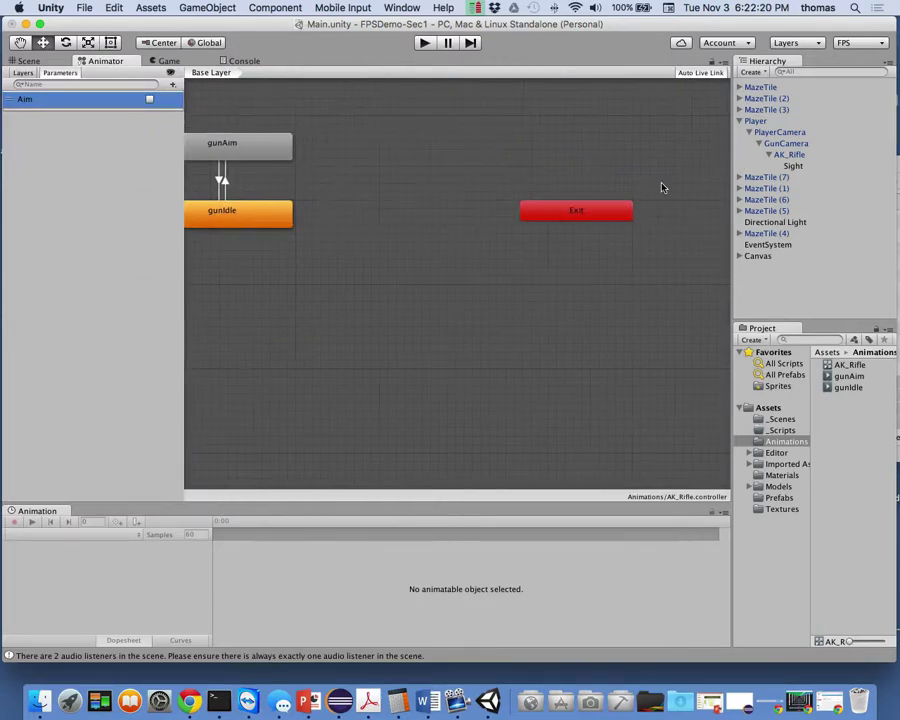
pyautogui.hscroll(-8, 664, 187)
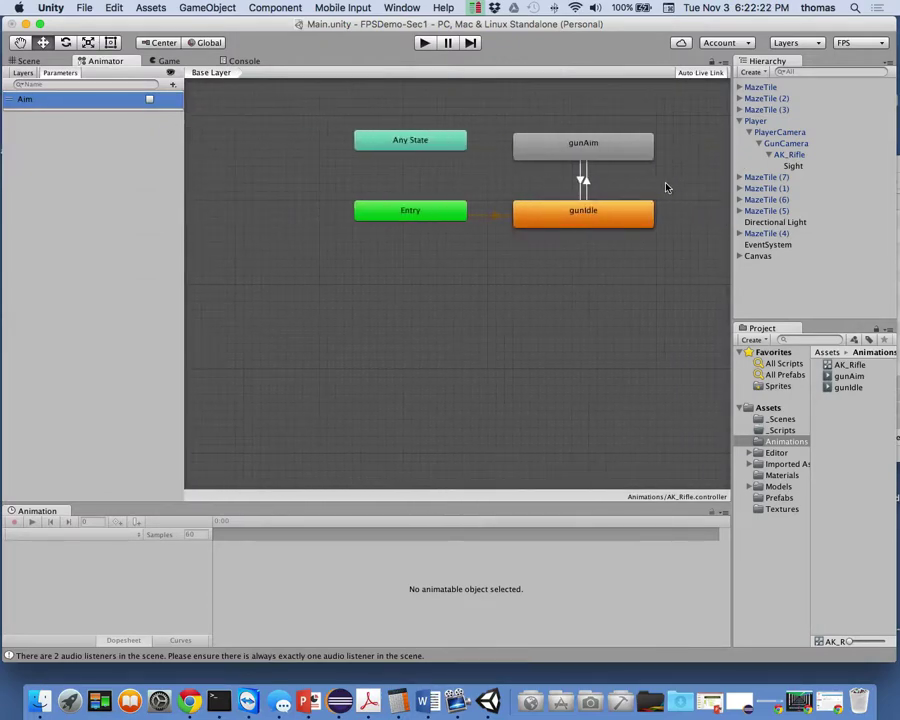
# Select the gunIdle to gunAim transition and close the Hierarchy and Project views
pyautogui.click(587, 178)
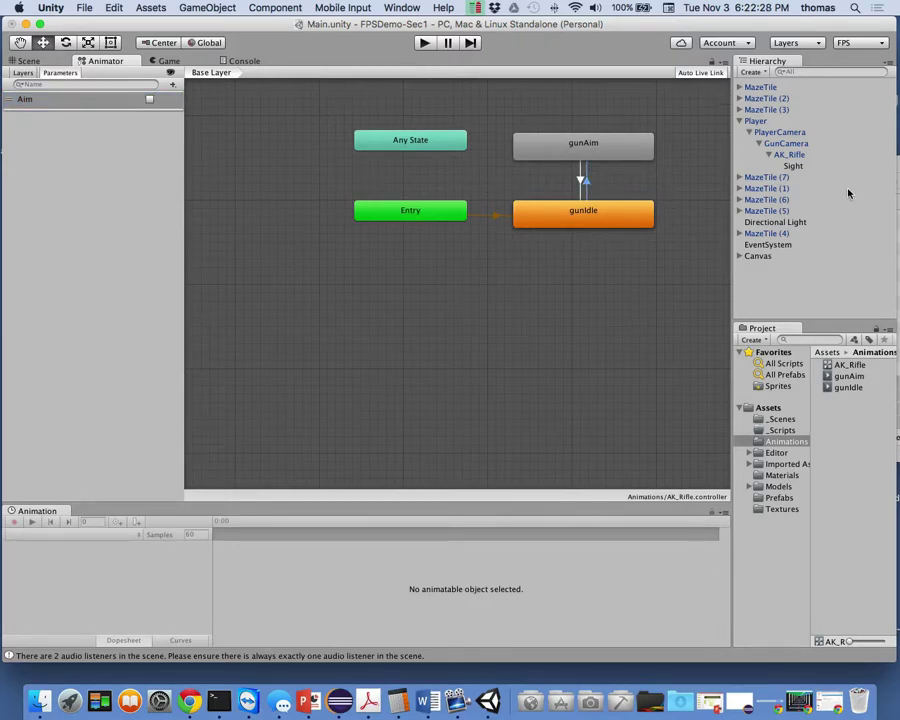
pyautogui.rightClick(778, 61)
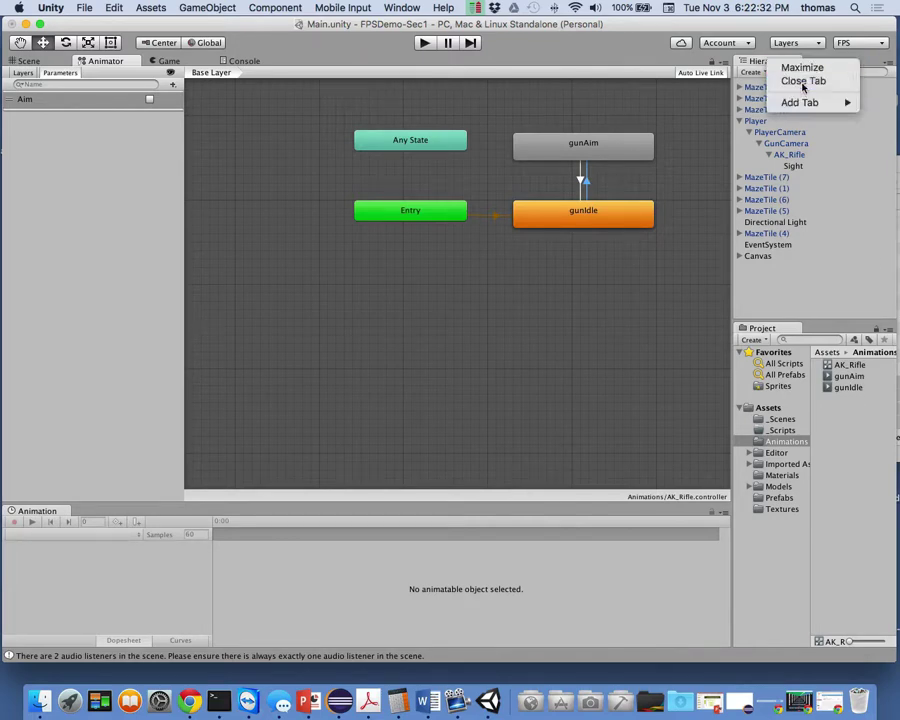
pyautogui.click(803, 81)
pyautogui.rightClick(762, 59)
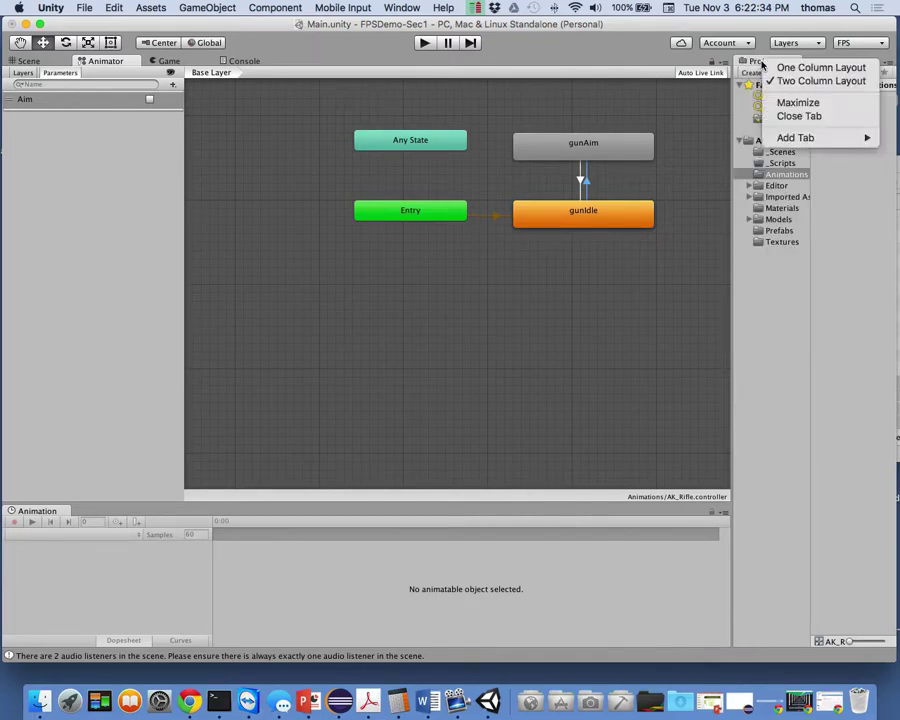
pyautogui.click(799, 116)
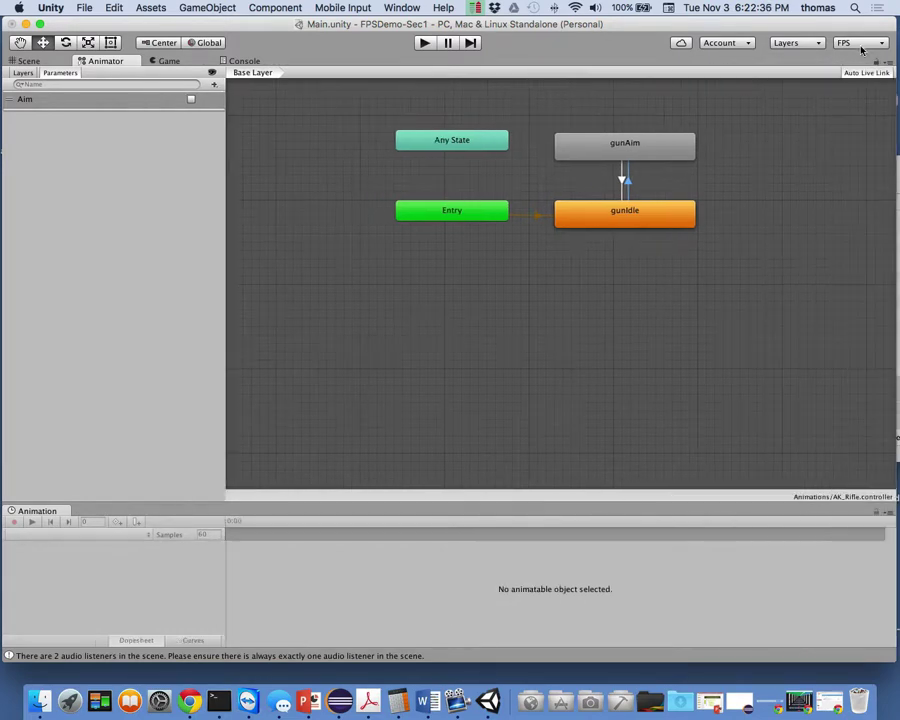
# Restore the saved FPS layout by way of 4 Split, and show the AK_Rifle controller from the Animations folder in the Animator
pyautogui.click(858, 42)
pyautogui.click(805, 80)
pyautogui.click(854, 42)
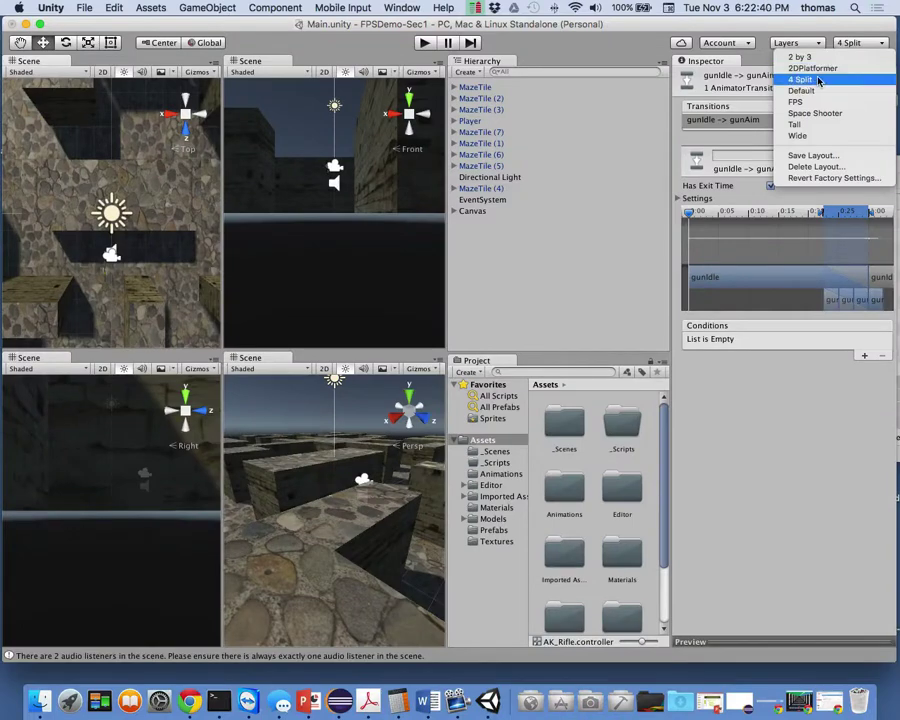
pyautogui.click(800, 102)
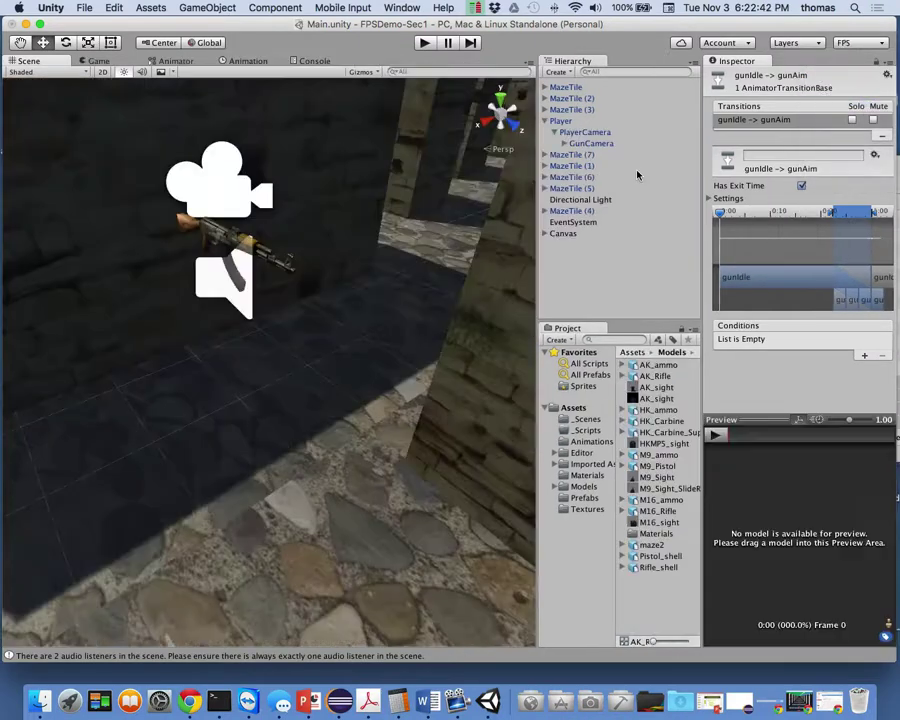
pyautogui.click(174, 61)
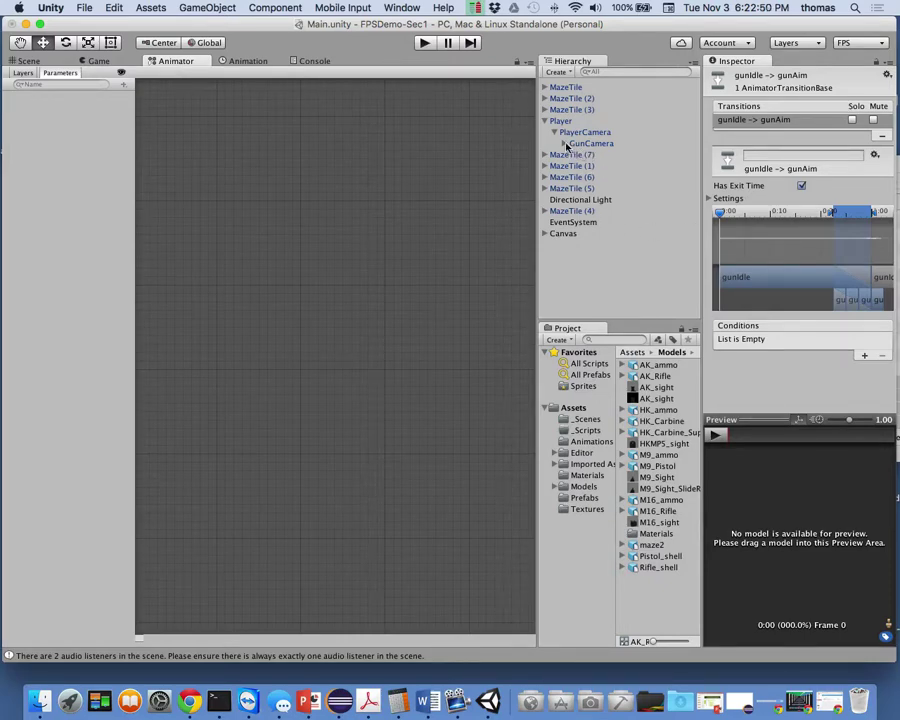
pyautogui.click(590, 441)
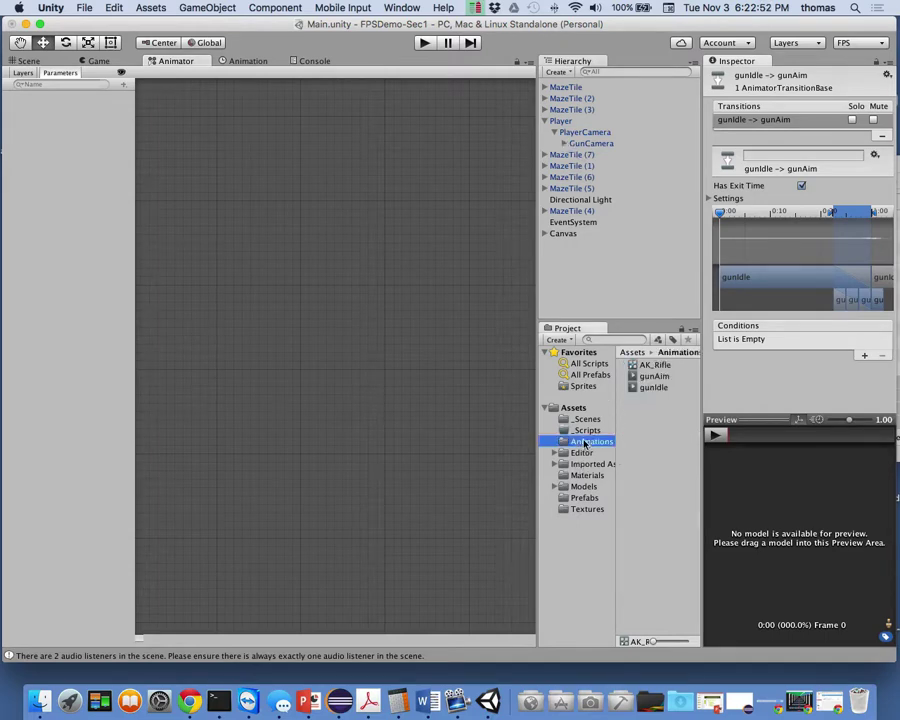
pyautogui.click(652, 365)
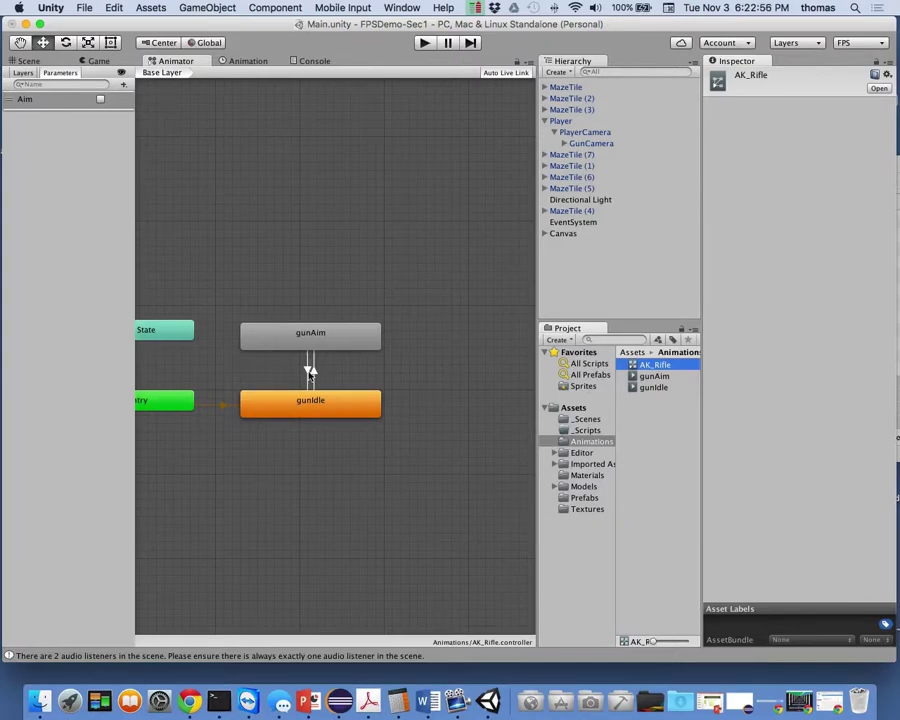
# Add the condition Aim true to the gunIdle to gunAim transition and Aim false to the gunAim to gunIdle transition
pyautogui.click(312, 369)
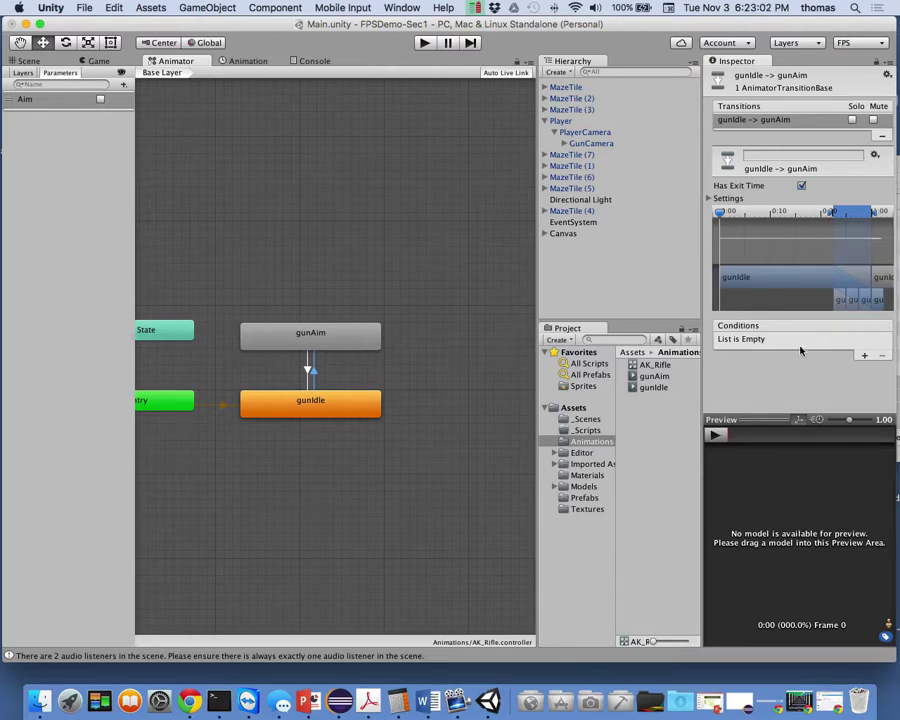
pyautogui.click(865, 355)
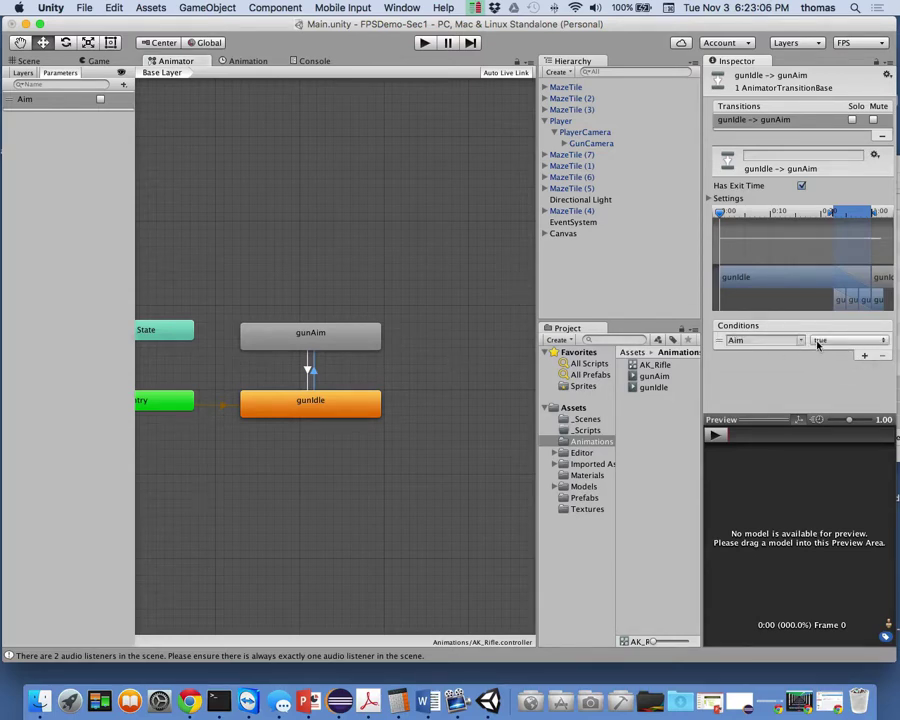
pyautogui.click(307, 367)
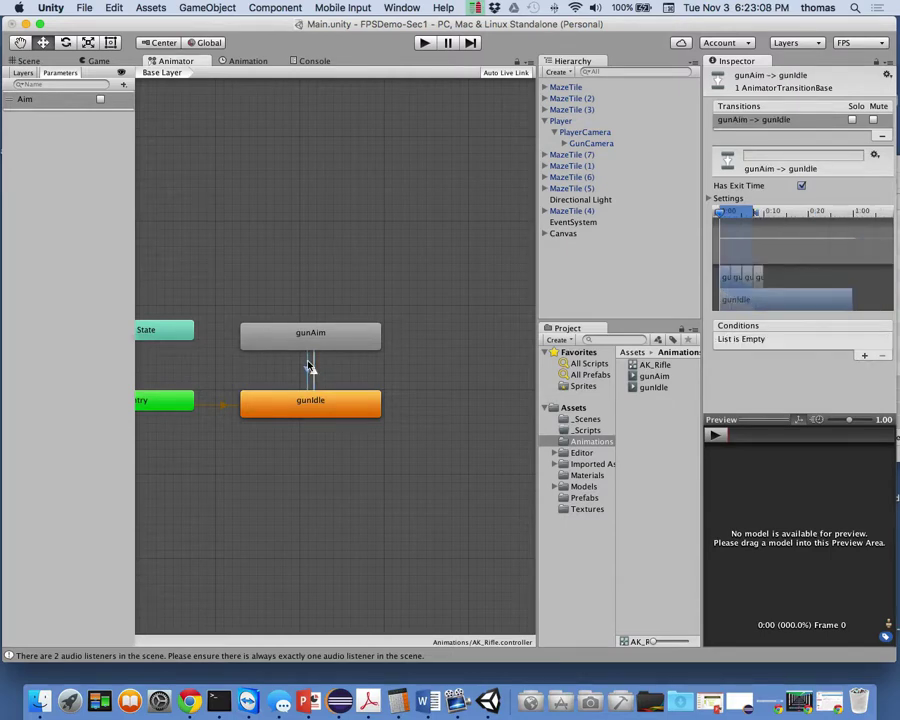
pyautogui.click(864, 355)
pyautogui.click(820, 342)
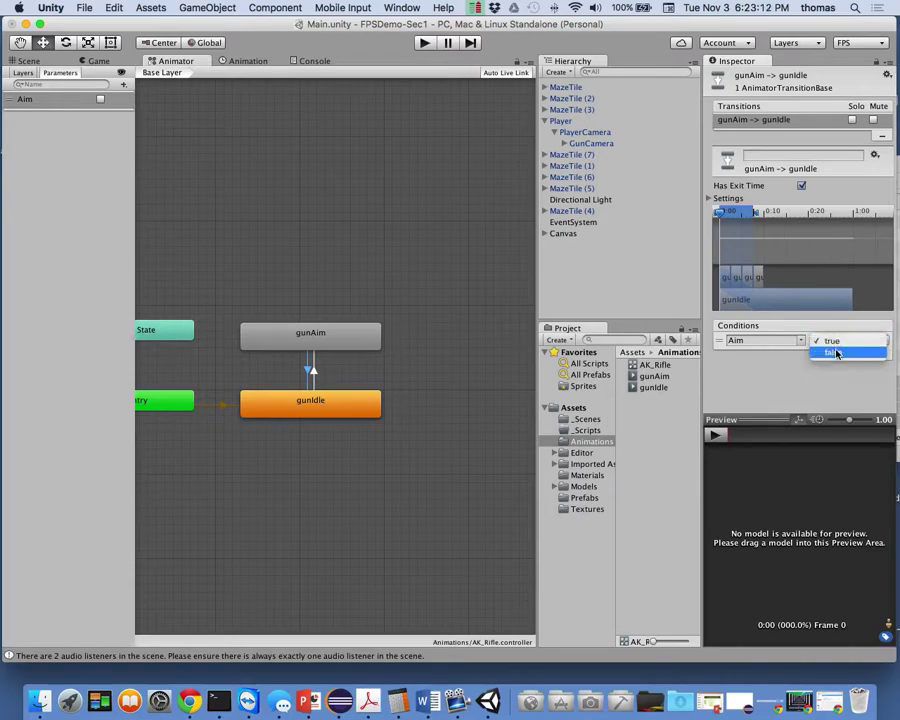
pyautogui.click(828, 352)
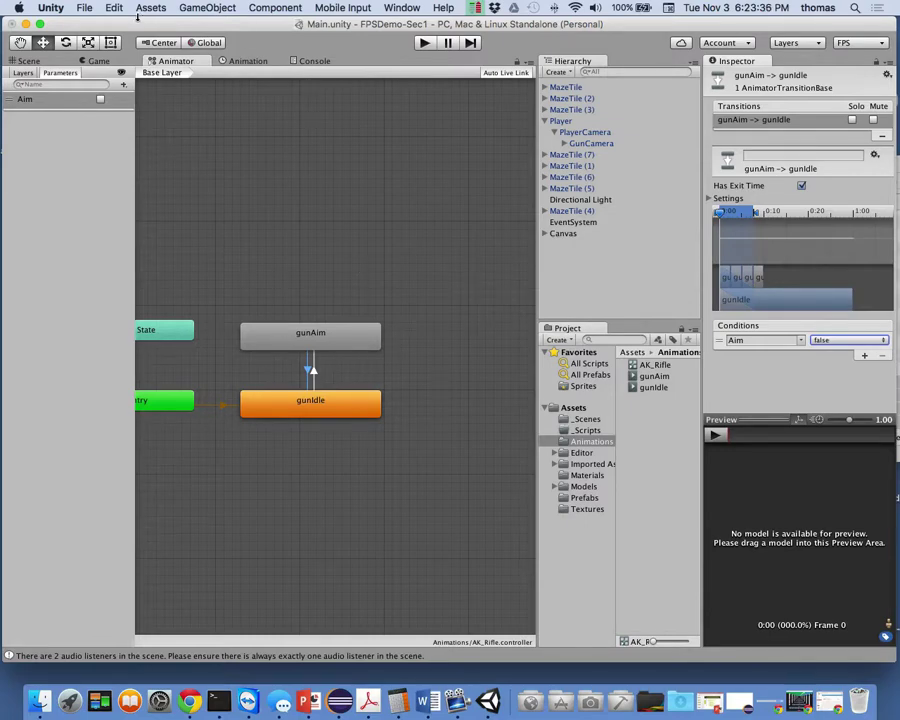
# Return to the Scene view and save both the scene and the project
pyautogui.click(28, 62)
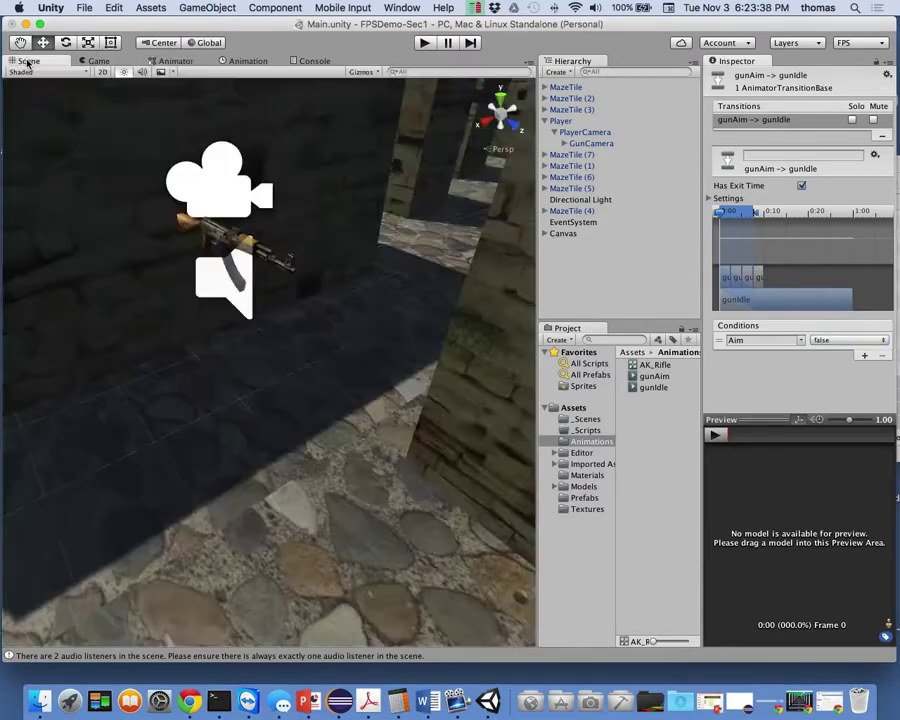
pyautogui.click(86, 8)
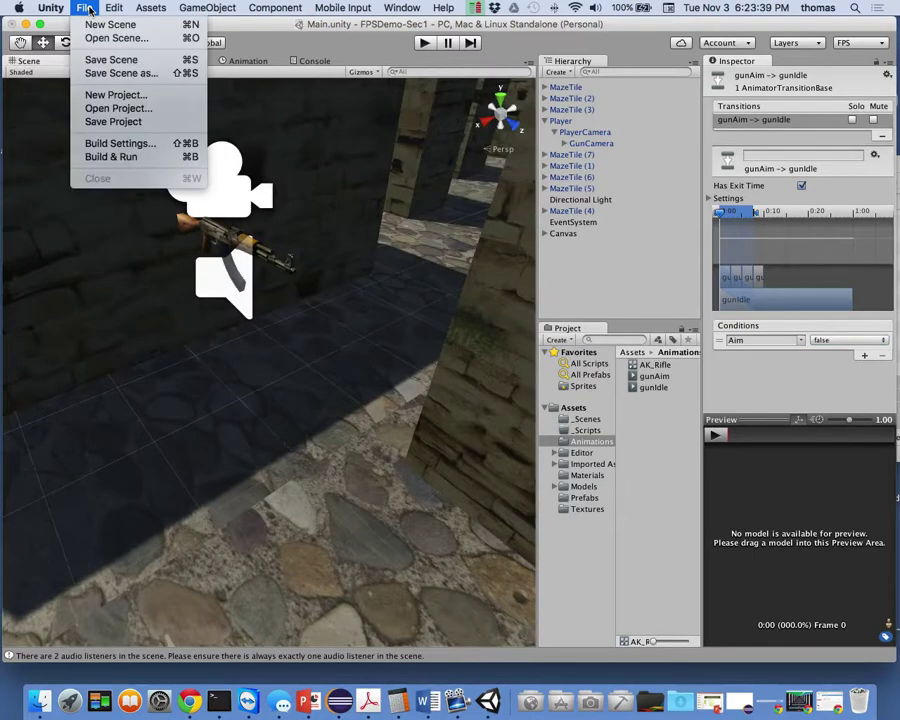
pyautogui.click(111, 59)
pyautogui.click(84, 8)
pyautogui.click(105, 120)
pyautogui.click(51, 8)
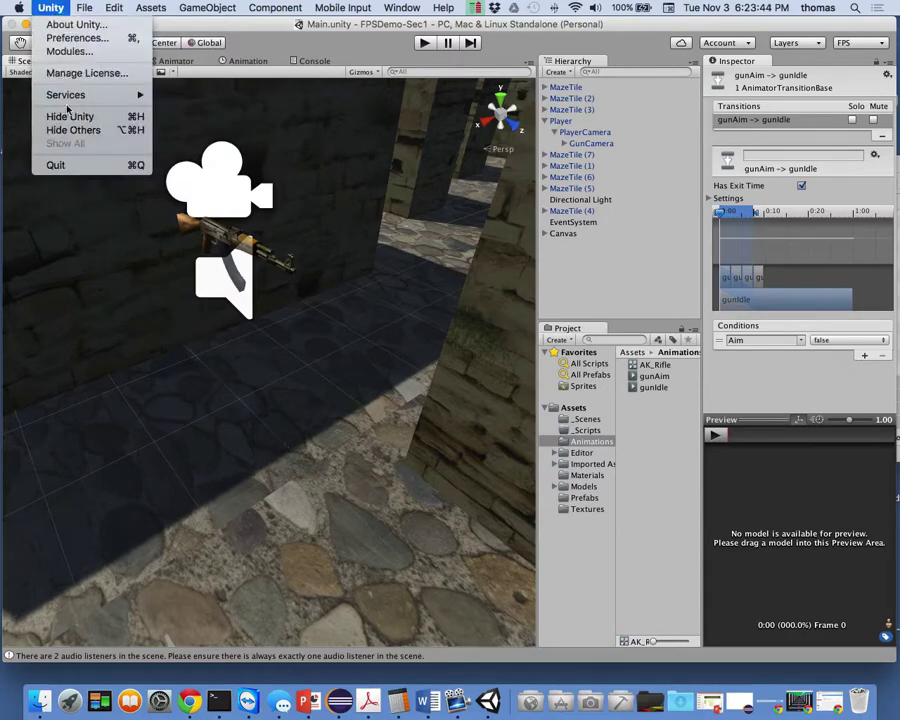
# Quit Unity, and in Terminal stage all FPSDemo-Sec1 changes and commit them with the message "added gunsight"
pyautogui.click(62, 164)
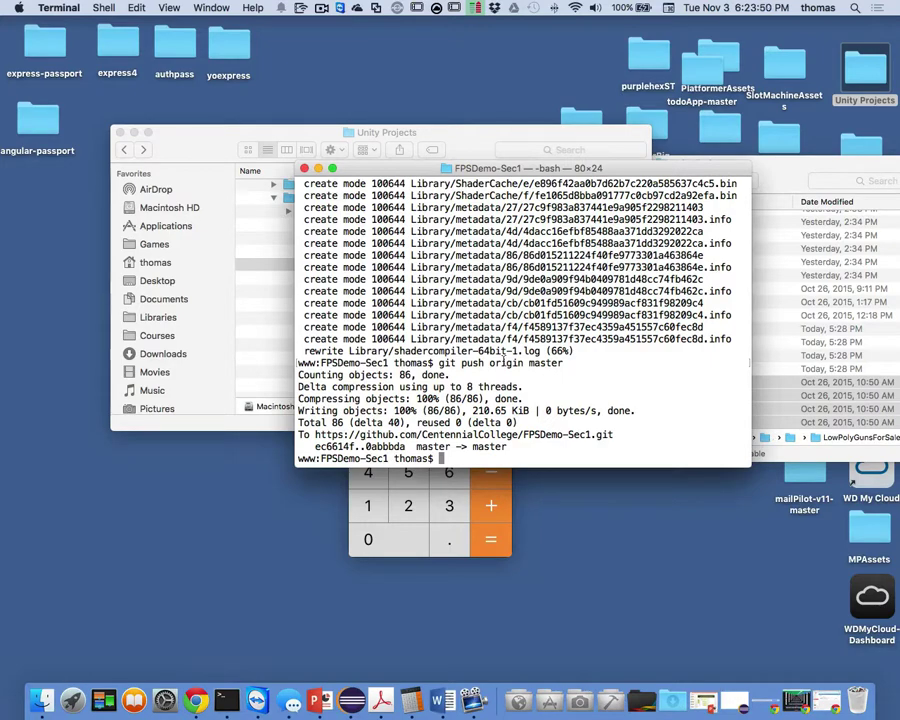
pyautogui.write('git add .')
pyautogui.press('Return')
pyautogui.write('git com')
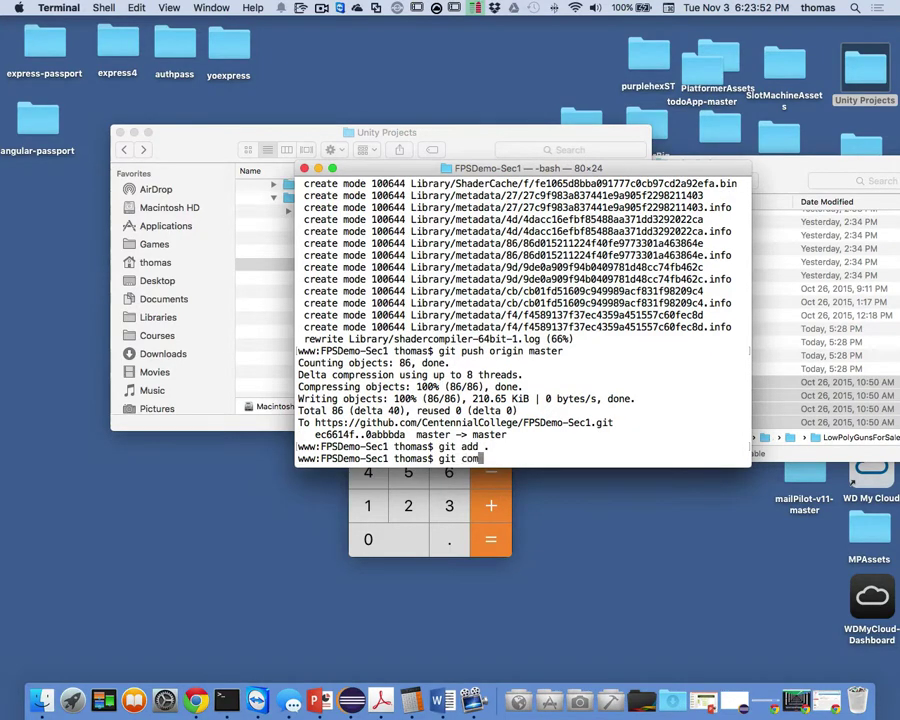
pyautogui.write('mit -m "added gunsight"')
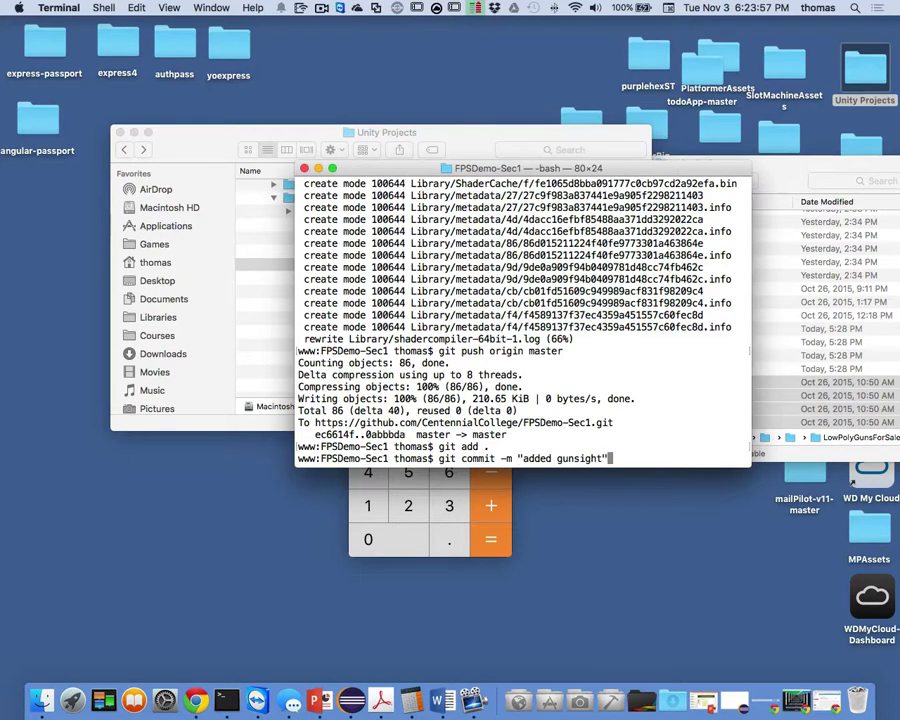
pyautogui.press('Return')
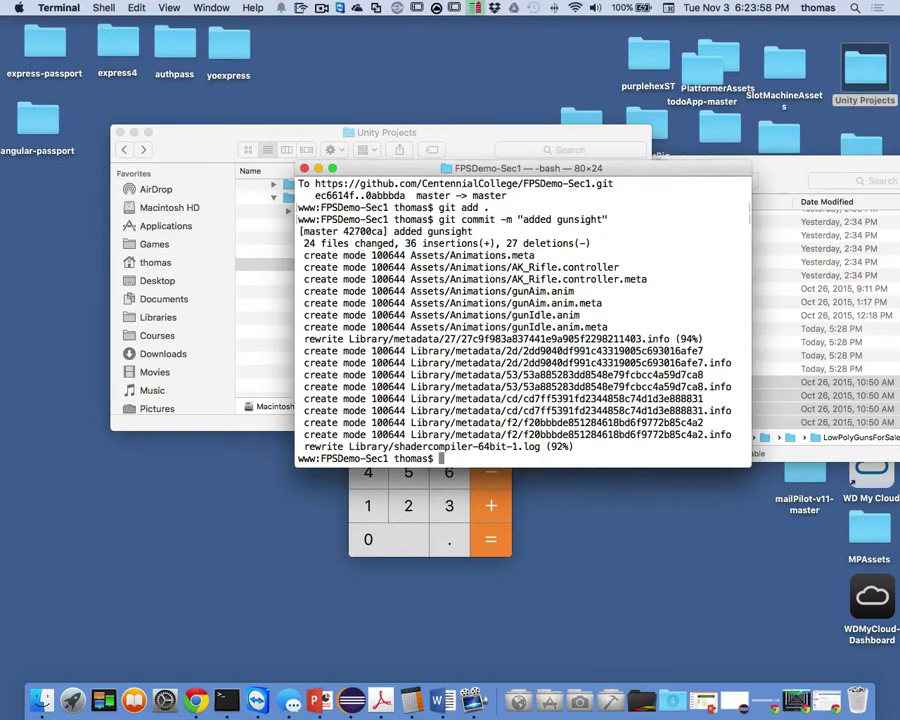
# Push the committed changes to the master branch of the origin remote with git push origin master
pyautogui.write('git push origin a')
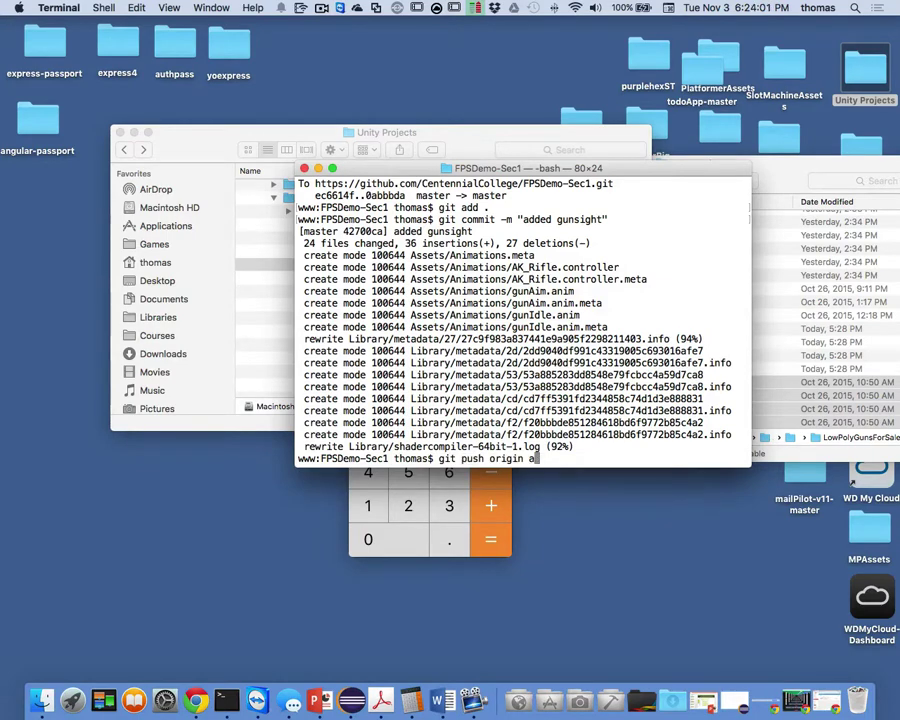
pyautogui.press('BackSpace')
pyautogui.write('master')
pyautogui.press('Return')
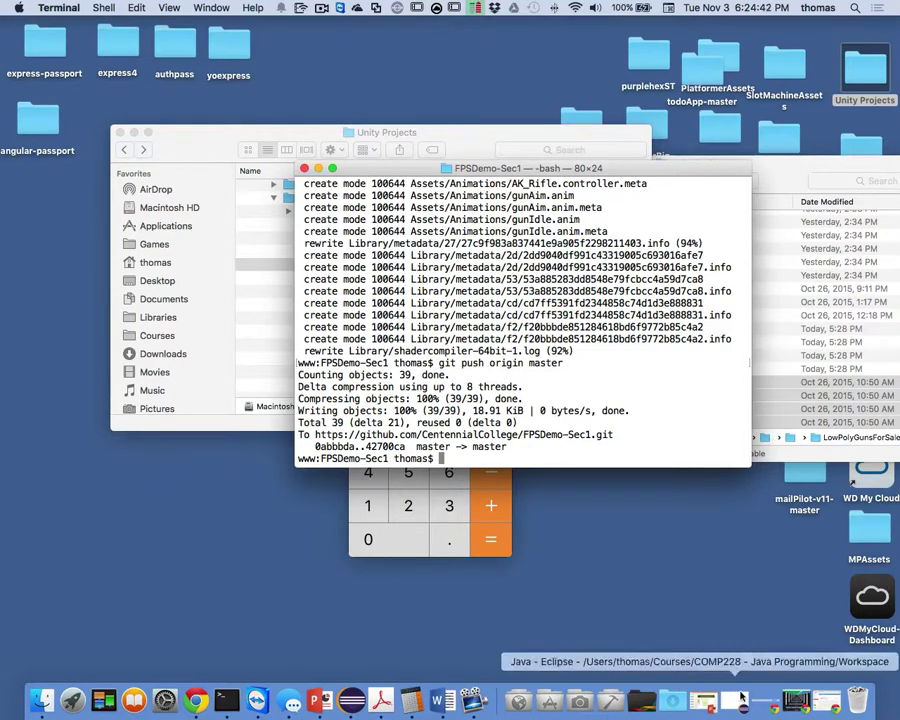
pyautogui.click(790, 703)
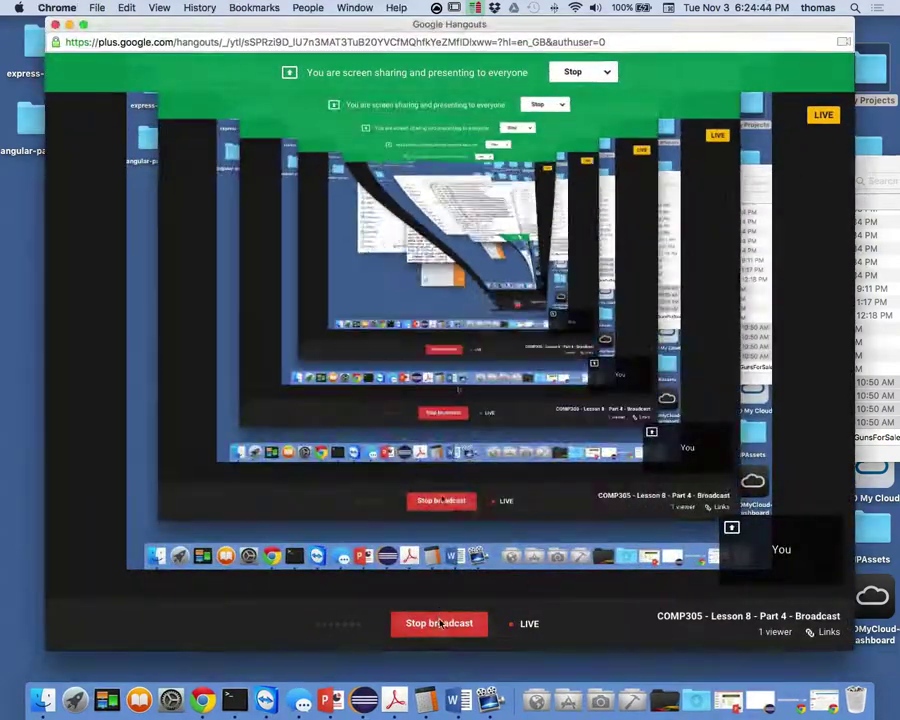